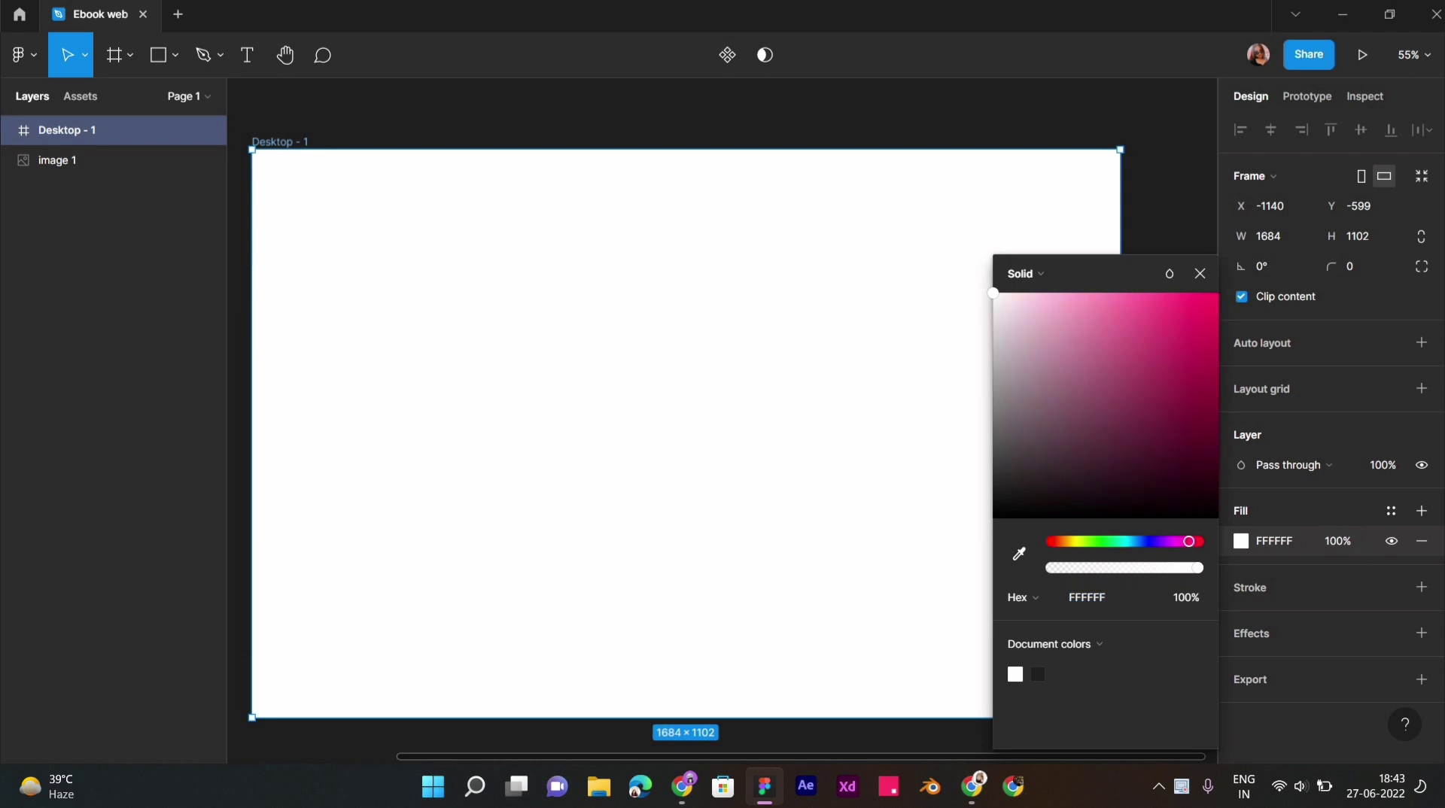
# Fill the Desktop - 1 frame with pink FB9BBE
pyautogui.moveTo(993, 293); pyautogui.dragTo(1078, 295)
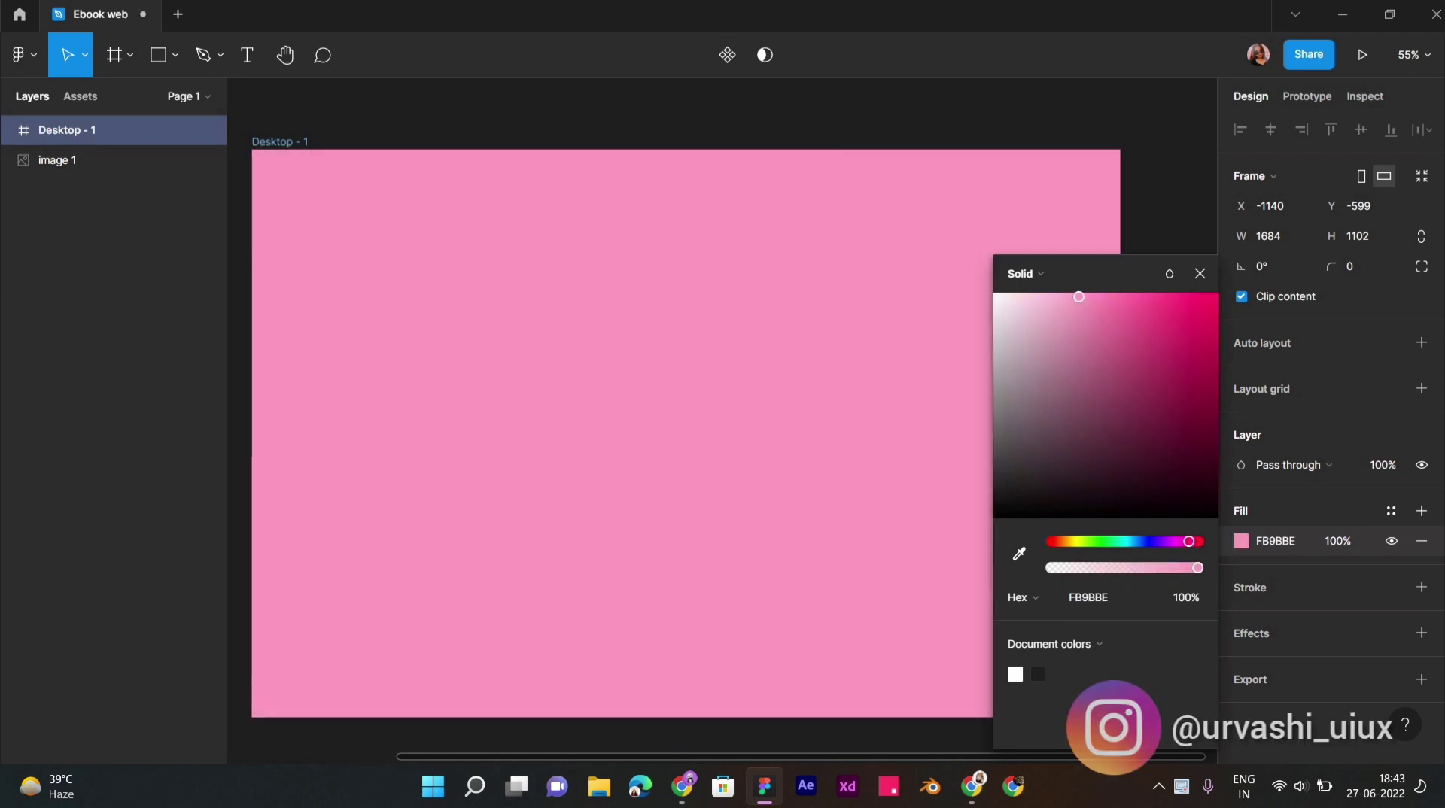
pyautogui.press('Escape')
pyautogui.press('Escape')
# Draw Frame 1 inside Desktop - 1 with 60 corner radius and 100% corner smoothing
pyautogui.press('f')
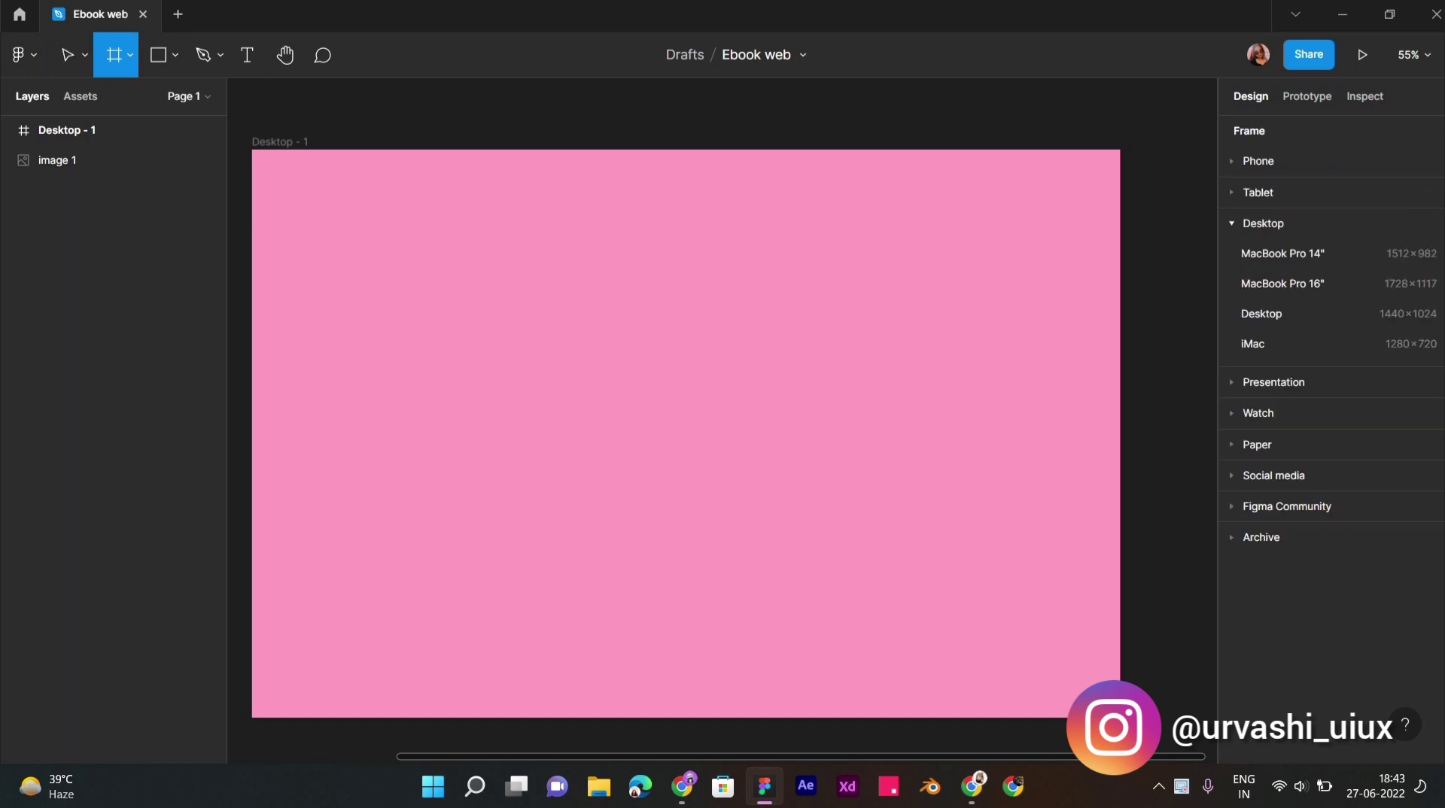
pyautogui.moveTo(360, 180); pyautogui.dragTo(1092, 688)
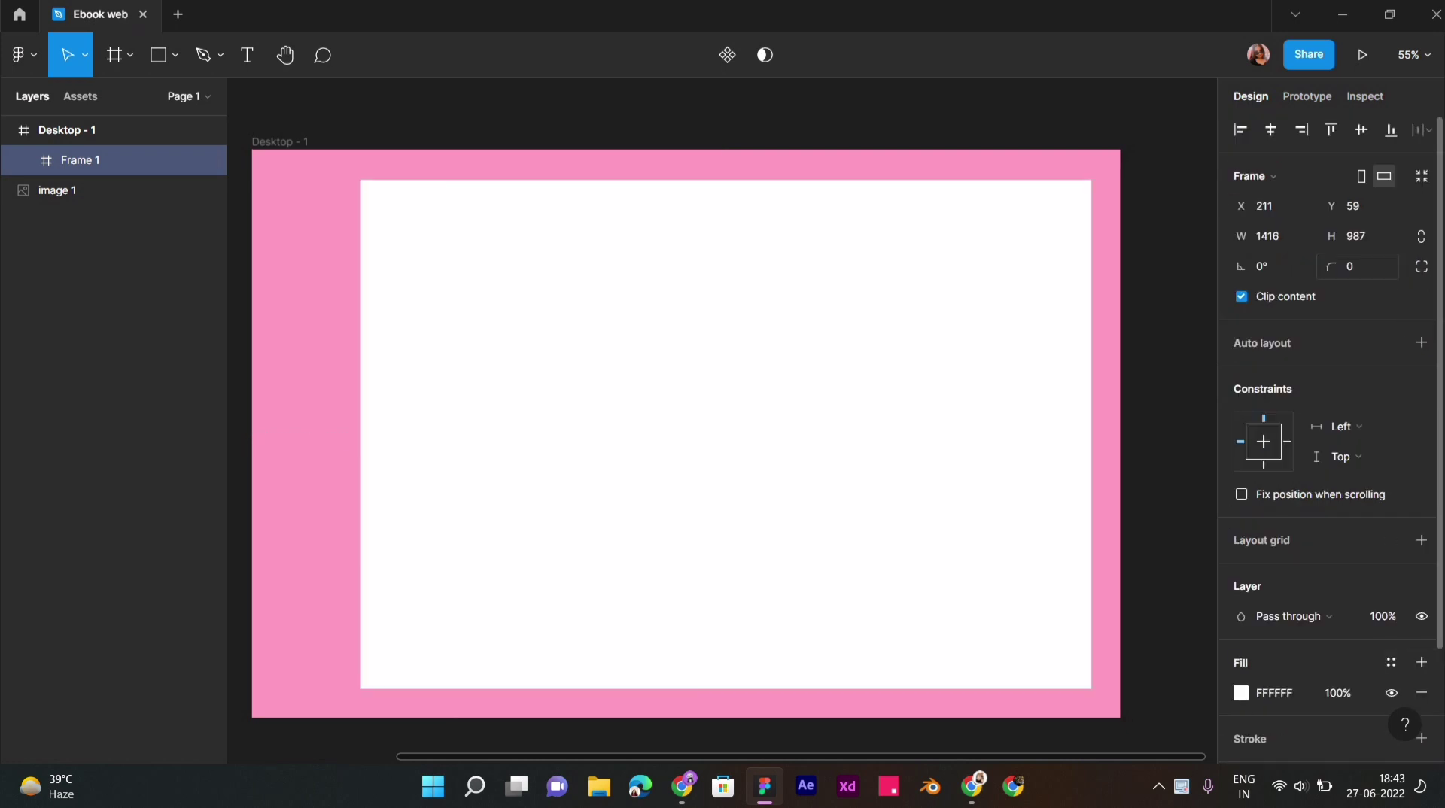
pyautogui.click(1357, 267)
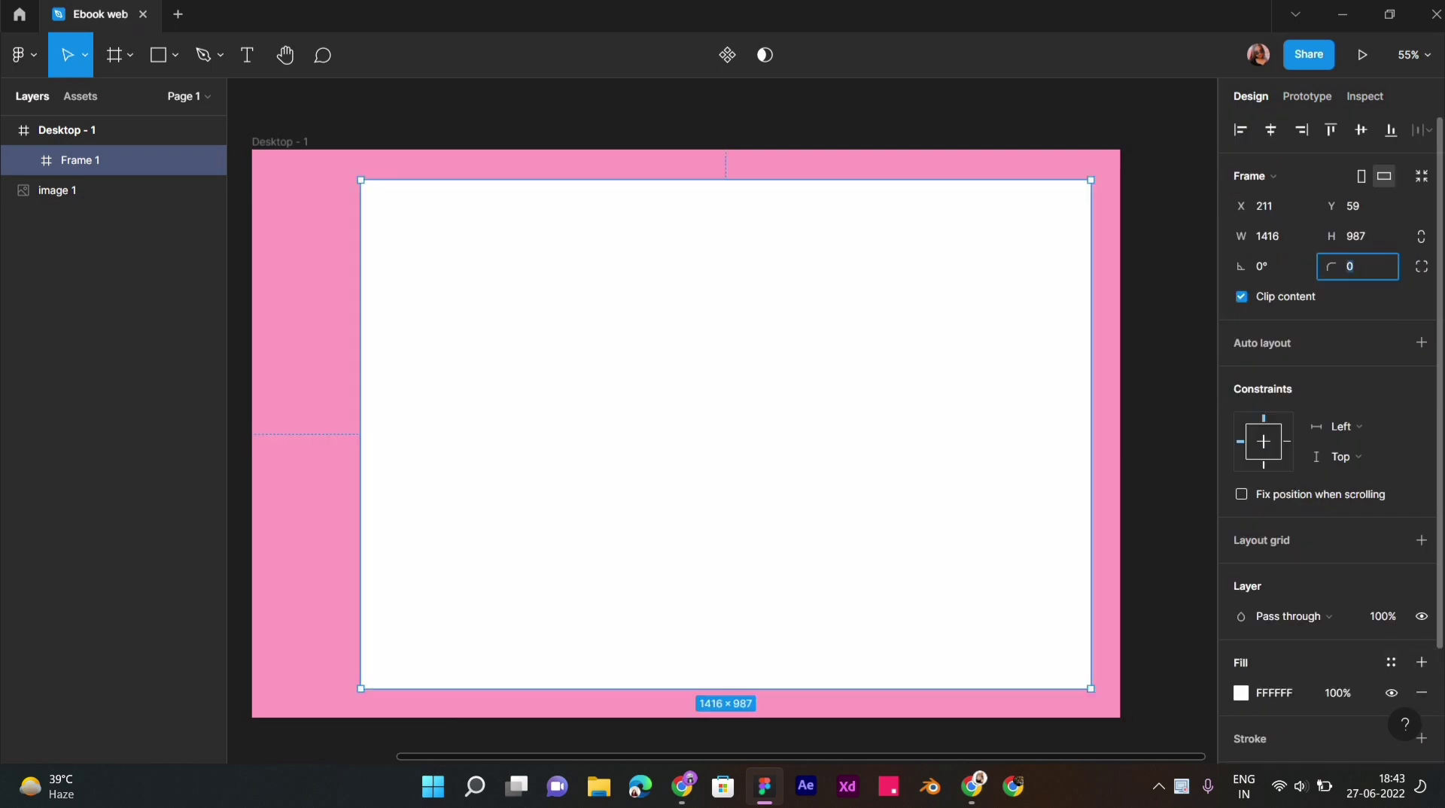
pyautogui.write('60')
pyautogui.press('Return')
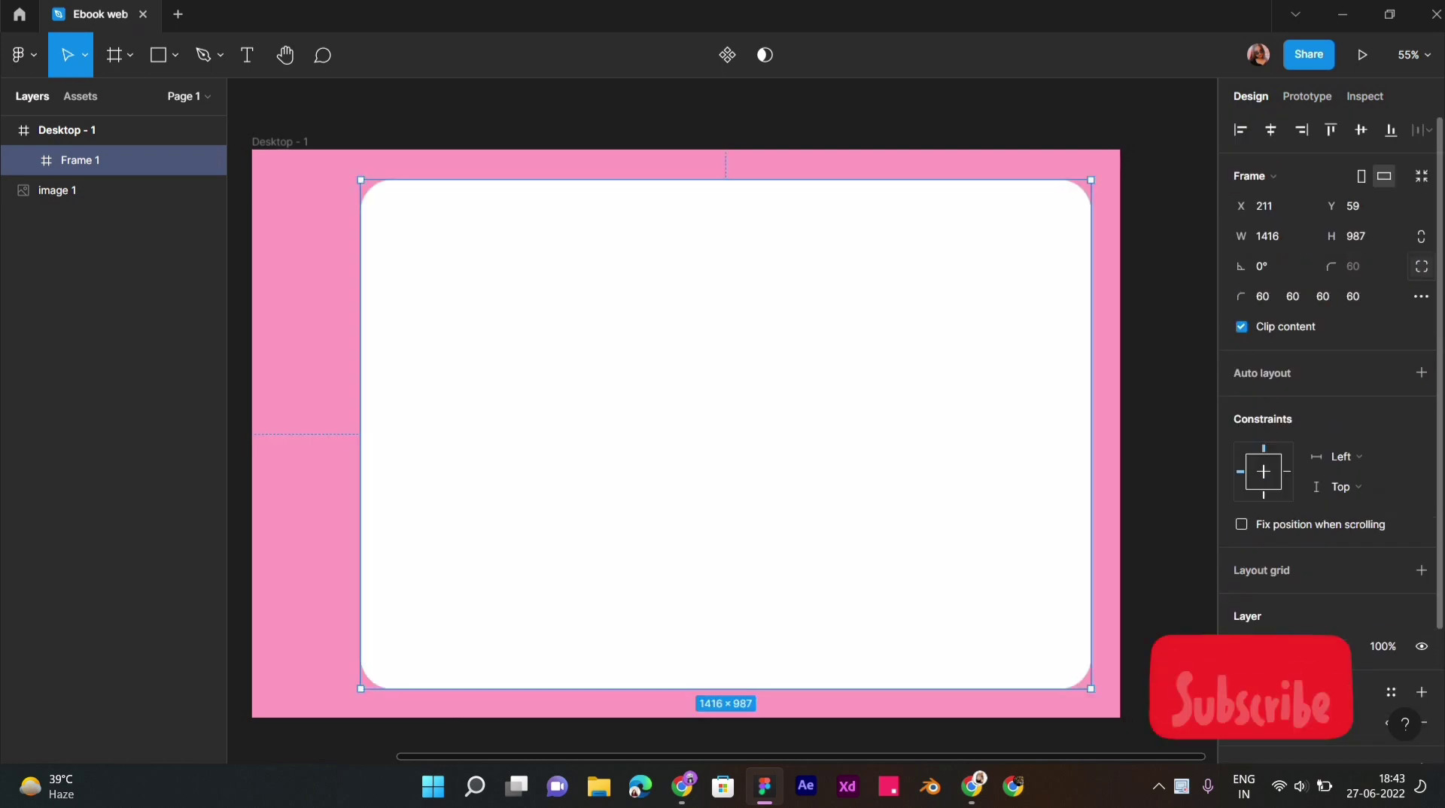
pyautogui.click(1422, 267)
pyautogui.click(1421, 296)
pyautogui.moveTo(1013, 344); pyautogui.dragTo(1148, 343)
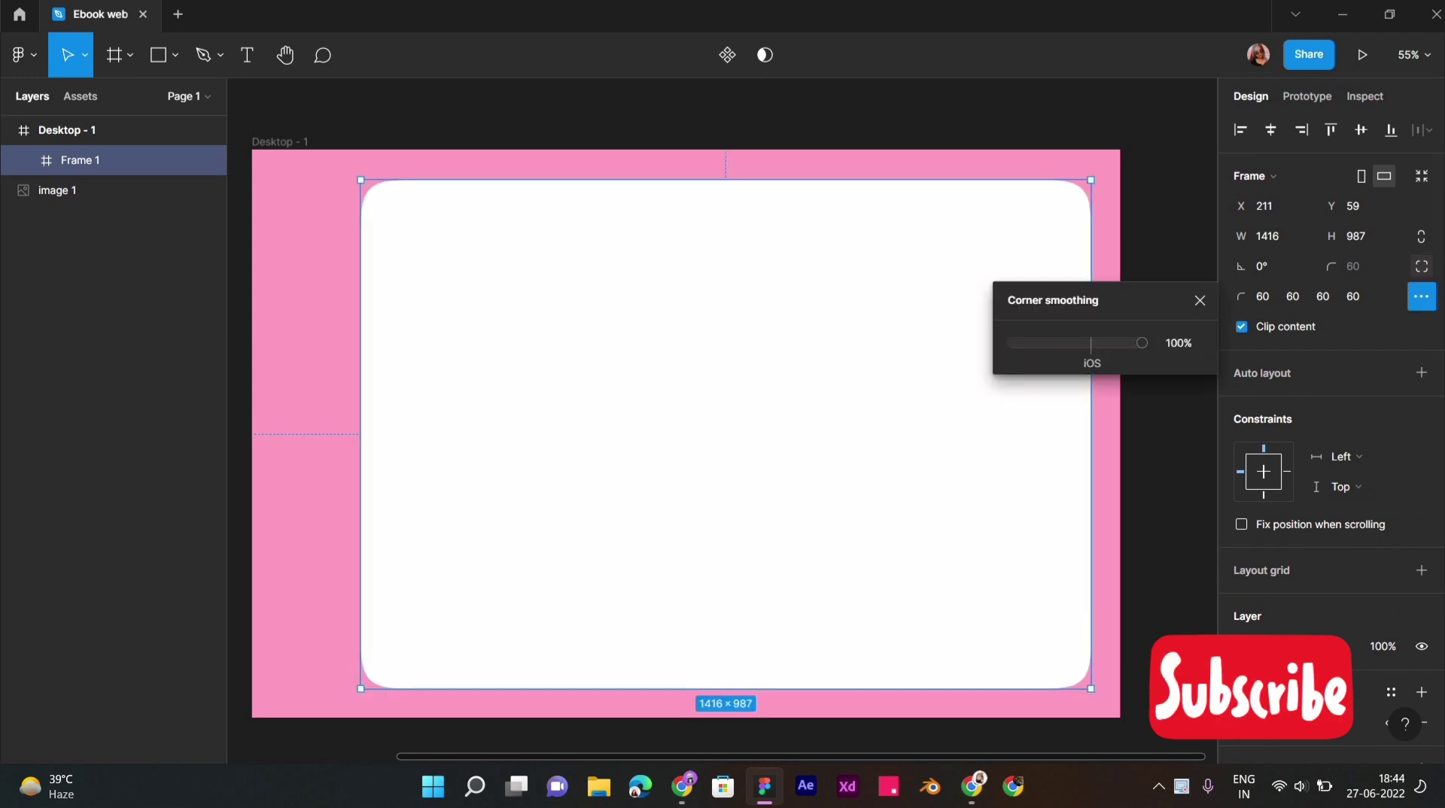
pyautogui.press('Escape')
# Centre Frame 1 and fill it with off-white F9F9F9
pyautogui.click(80, 159)
pyautogui.moveTo(709, 415); pyautogui.dragTo(705, 422)
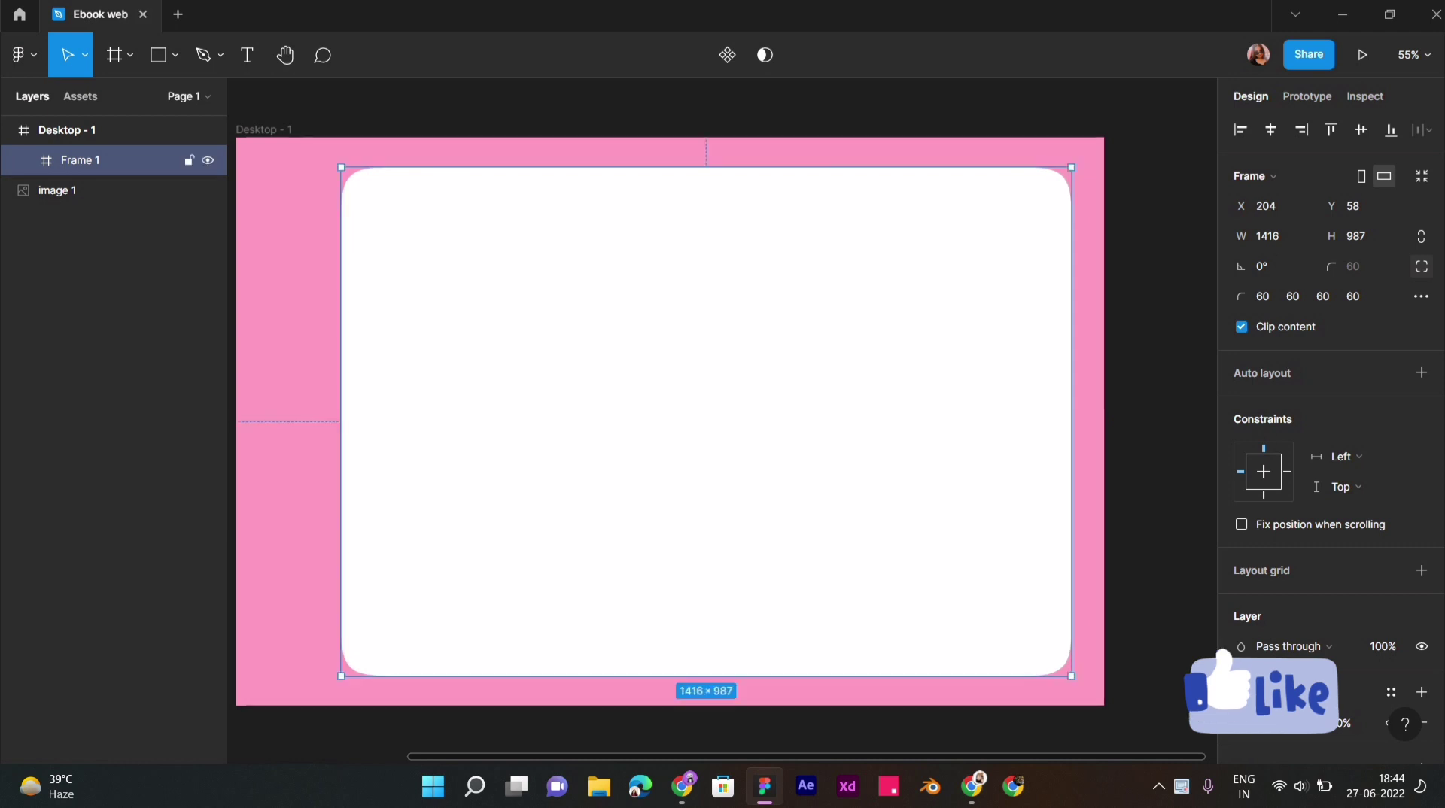
pyautogui.press('Escape')
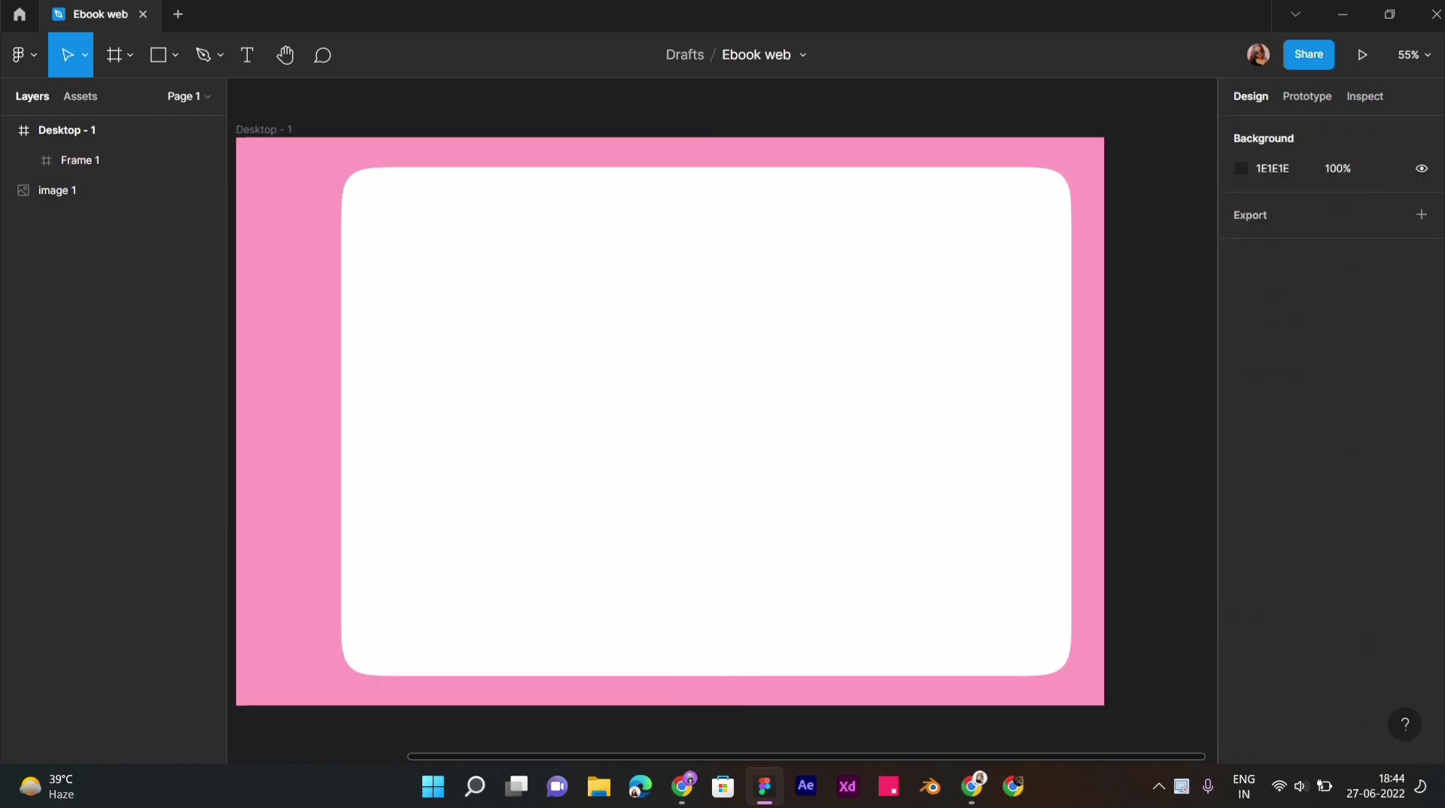
pyautogui.click(80, 160)
pyautogui.click(1241, 723)
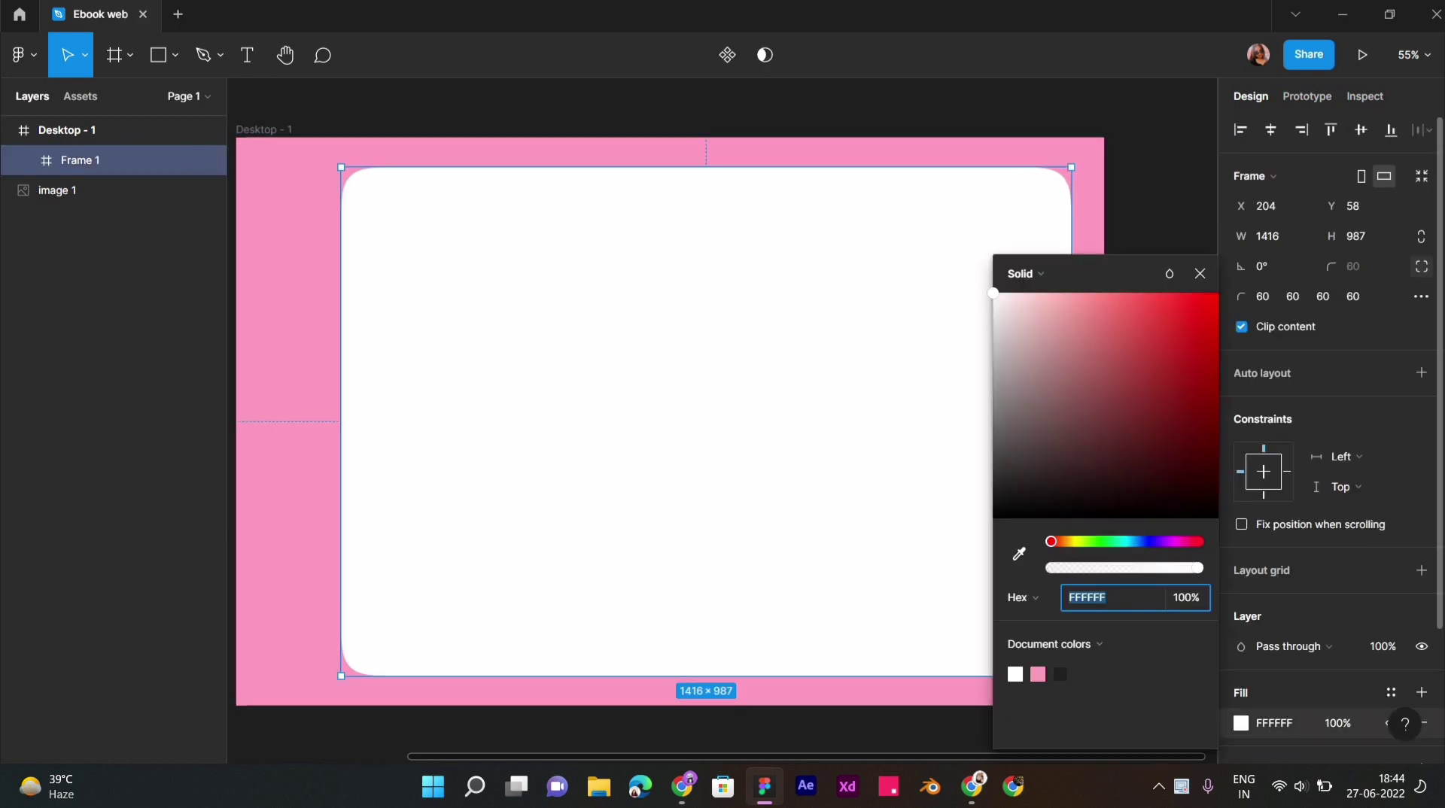
pyautogui.write('F9F9F9')
pyautogui.press('Return')
pyautogui.press('Escape')
pyautogui.press('Escape')
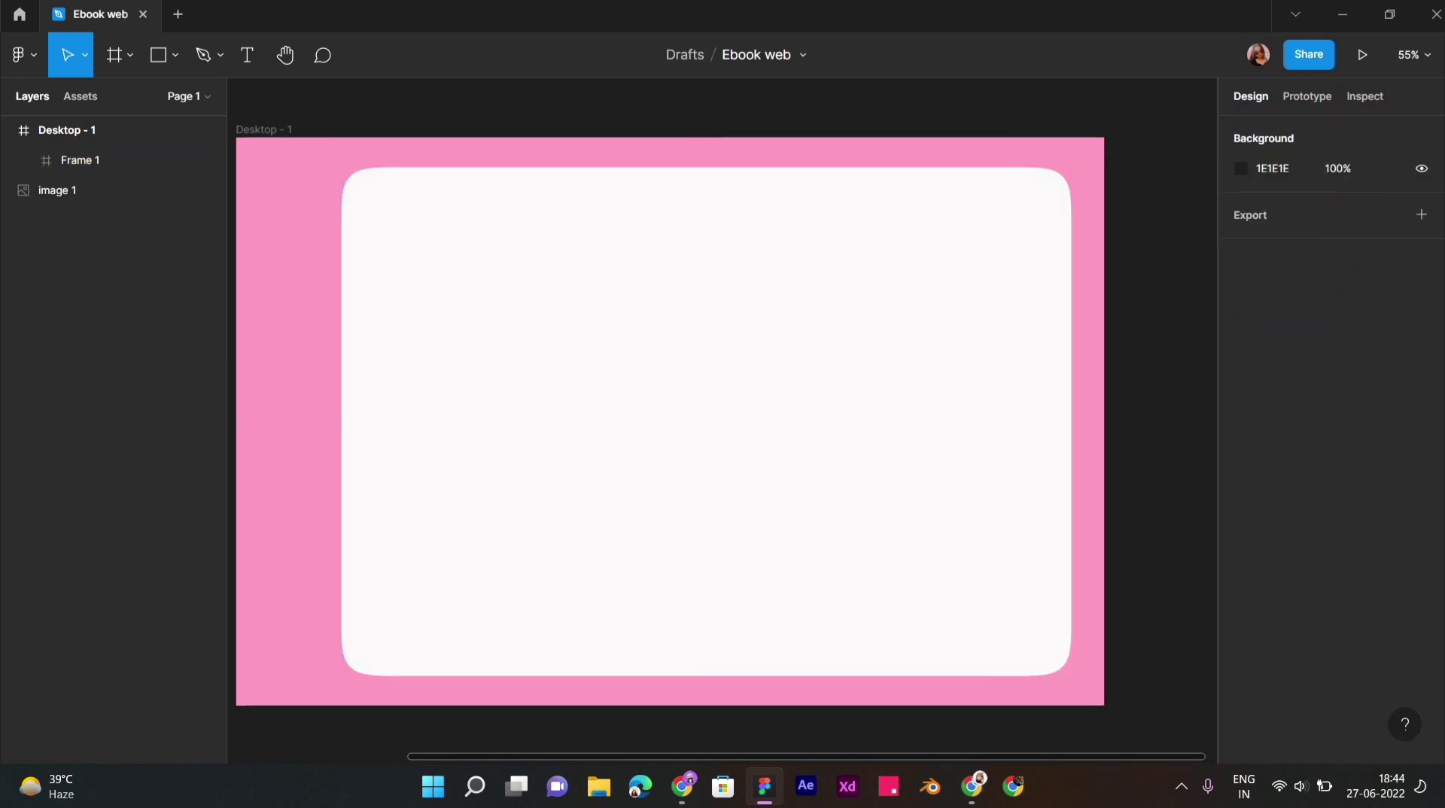
# Drag the book cover image into the off-white card
pyautogui.scroll(1, 722, 422)
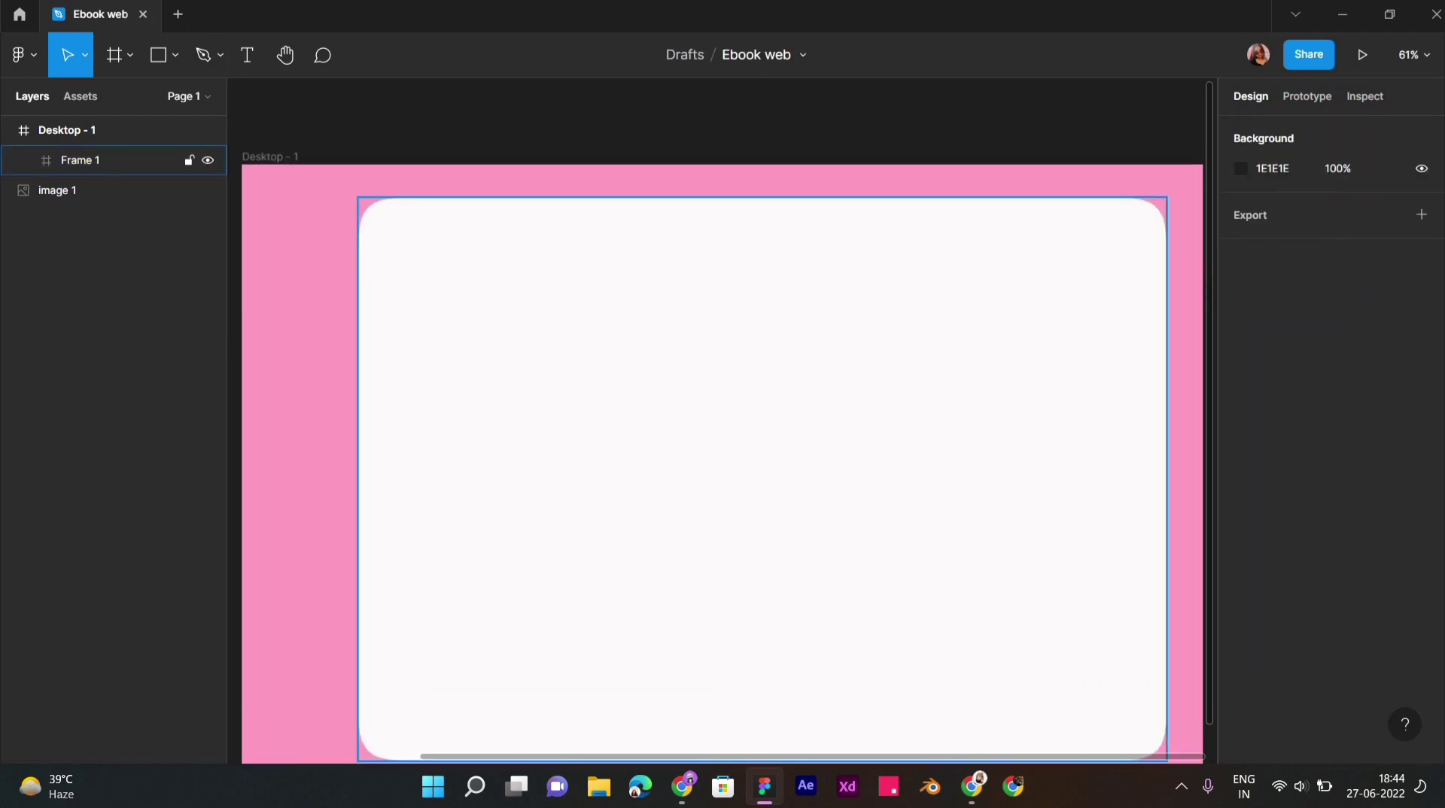
pyautogui.scroll(-5, 566, 204)
pyautogui.click(354, 306)
pyautogui.moveTo(355, 307); pyautogui.dragTo(558, 310)
# Scale the book cover proportionally to 287.56×472 and nudge it into place
pyautogui.scroll(2, 546, 294)
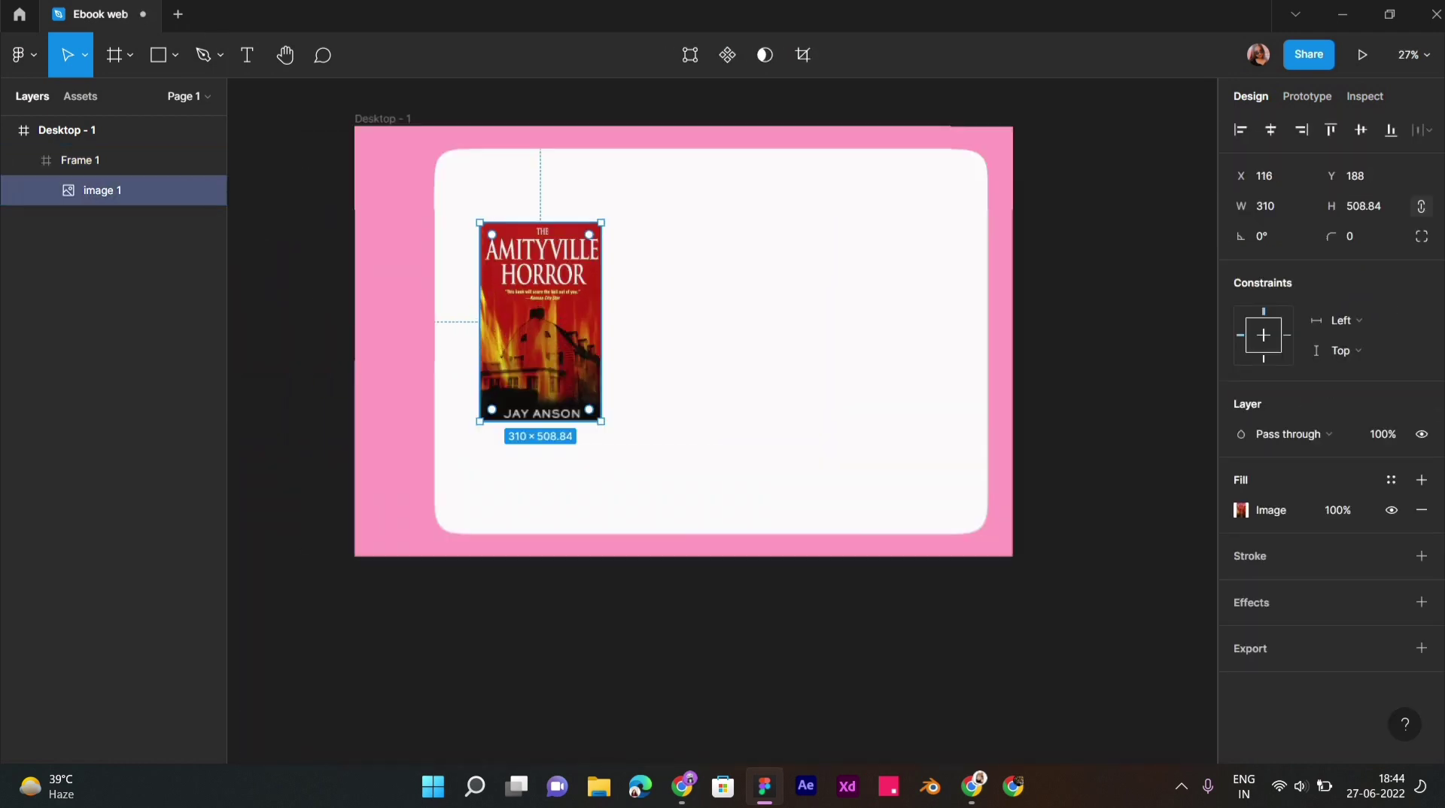
pyautogui.scroll(1, 546, 293)
pyautogui.scroll(2, 555, 421)
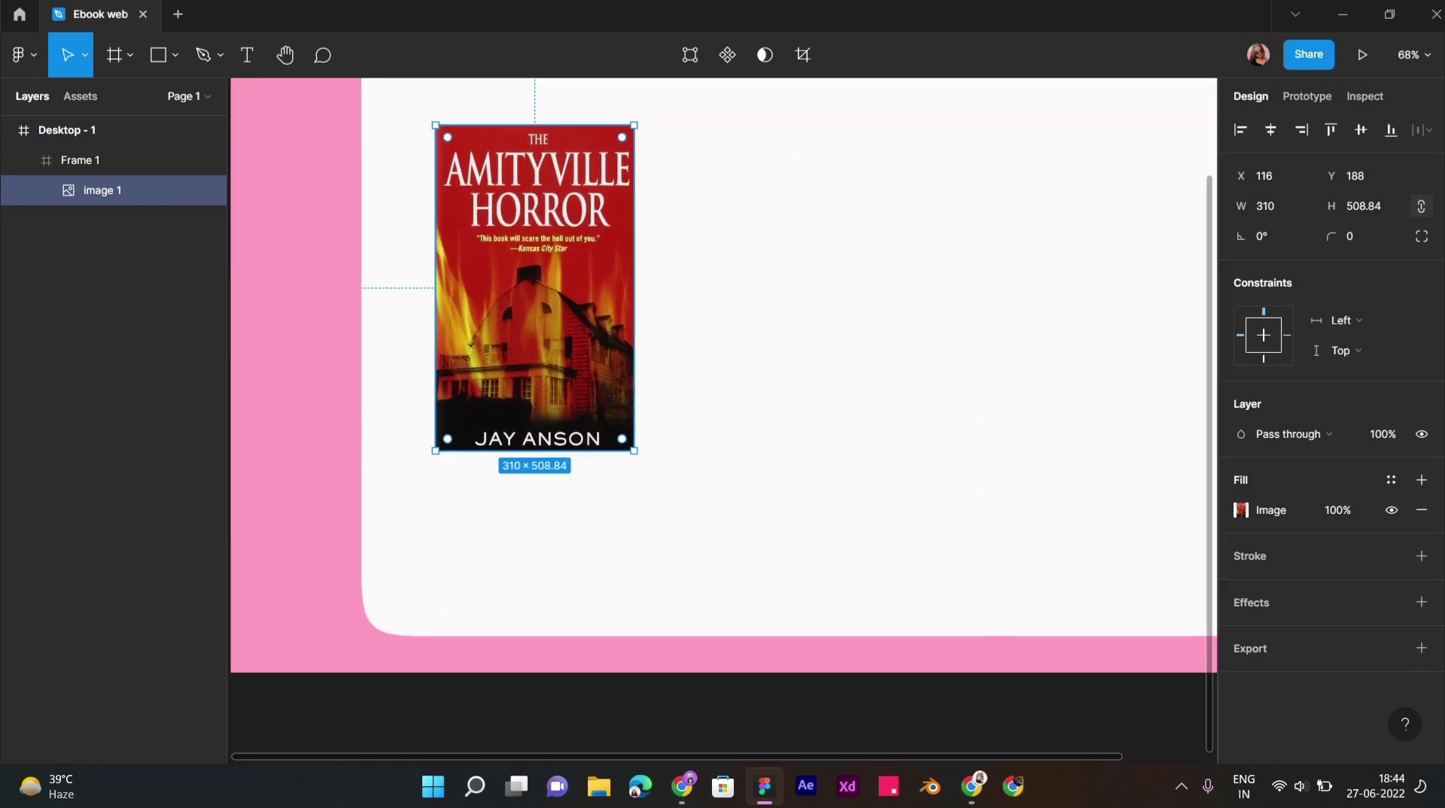
pyautogui.press('k')
pyautogui.moveTo(635, 450); pyautogui.dragTo(622, 429)
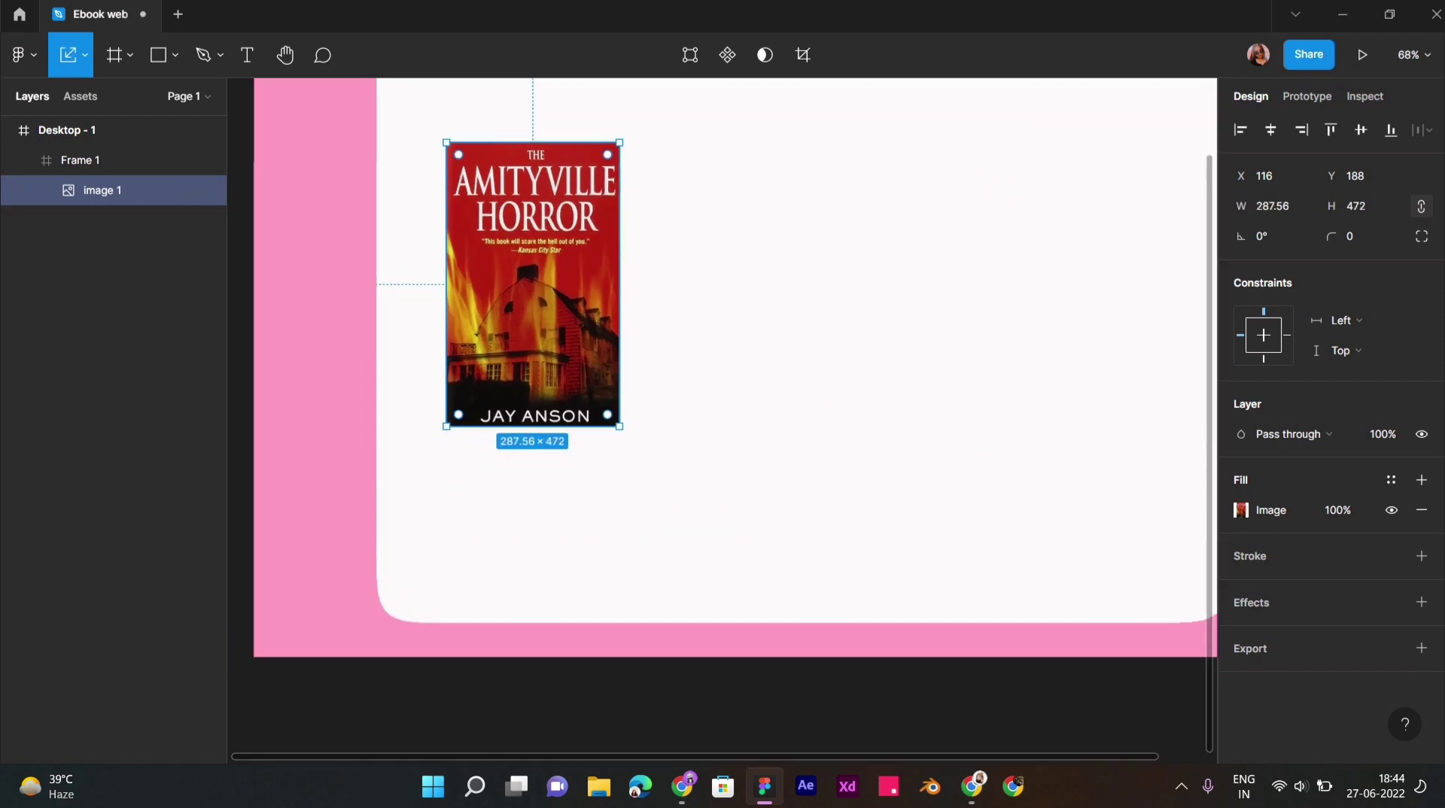
pyautogui.hotkey('shift', '1')
pyautogui.moveTo(531, 376); pyautogui.dragTo(534, 371)
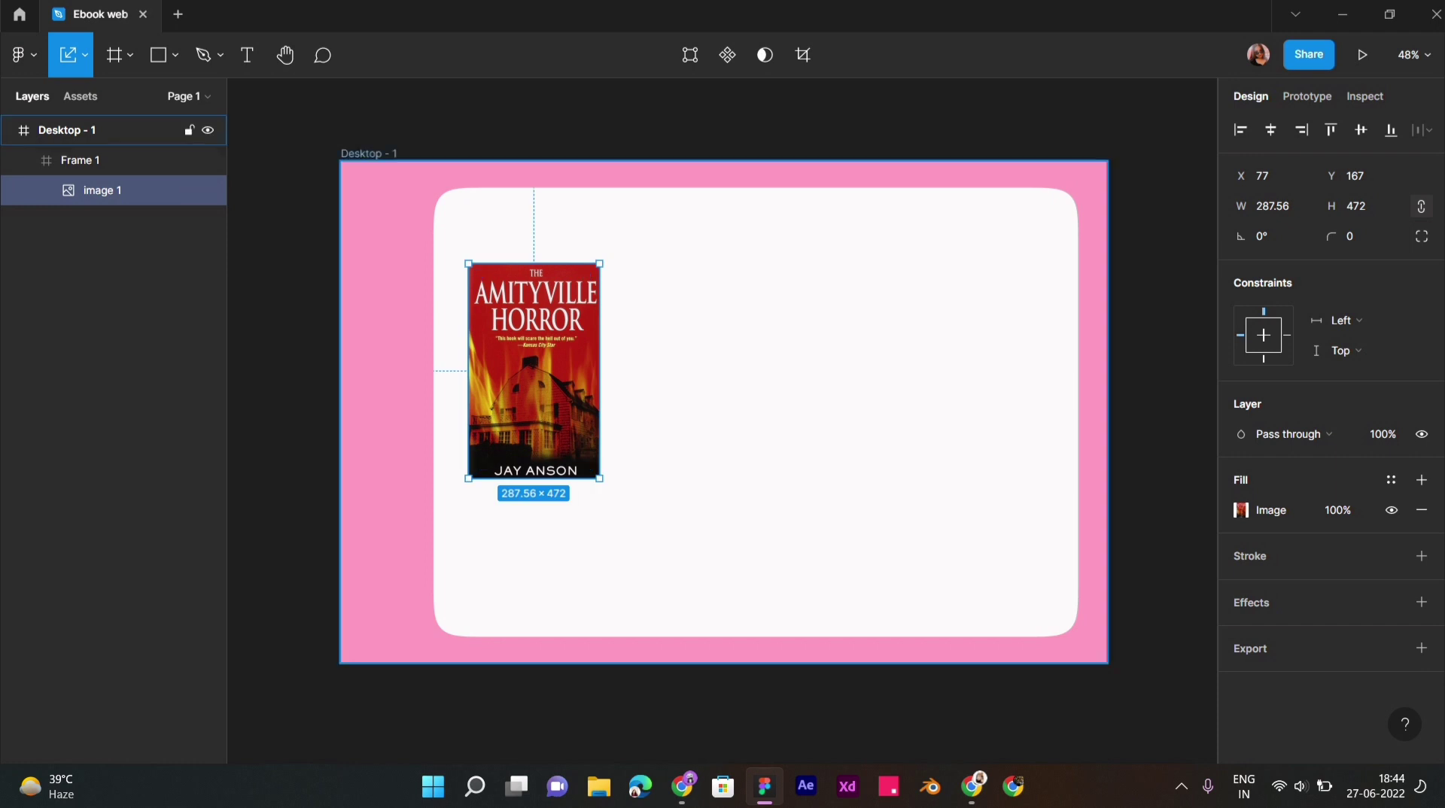
pyautogui.press('Escape')
pyautogui.press('Escape')
pyautogui.click(1240, 540)
# Darken the Desktop - 1 background to 2F2F2F
pyautogui.moveTo(1193, 358)
pyautogui.mouseDown()
pyautogui.moveTo(994, 507)
pyautogui.moveTo(994, 477)
pyautogui.mouseUp()
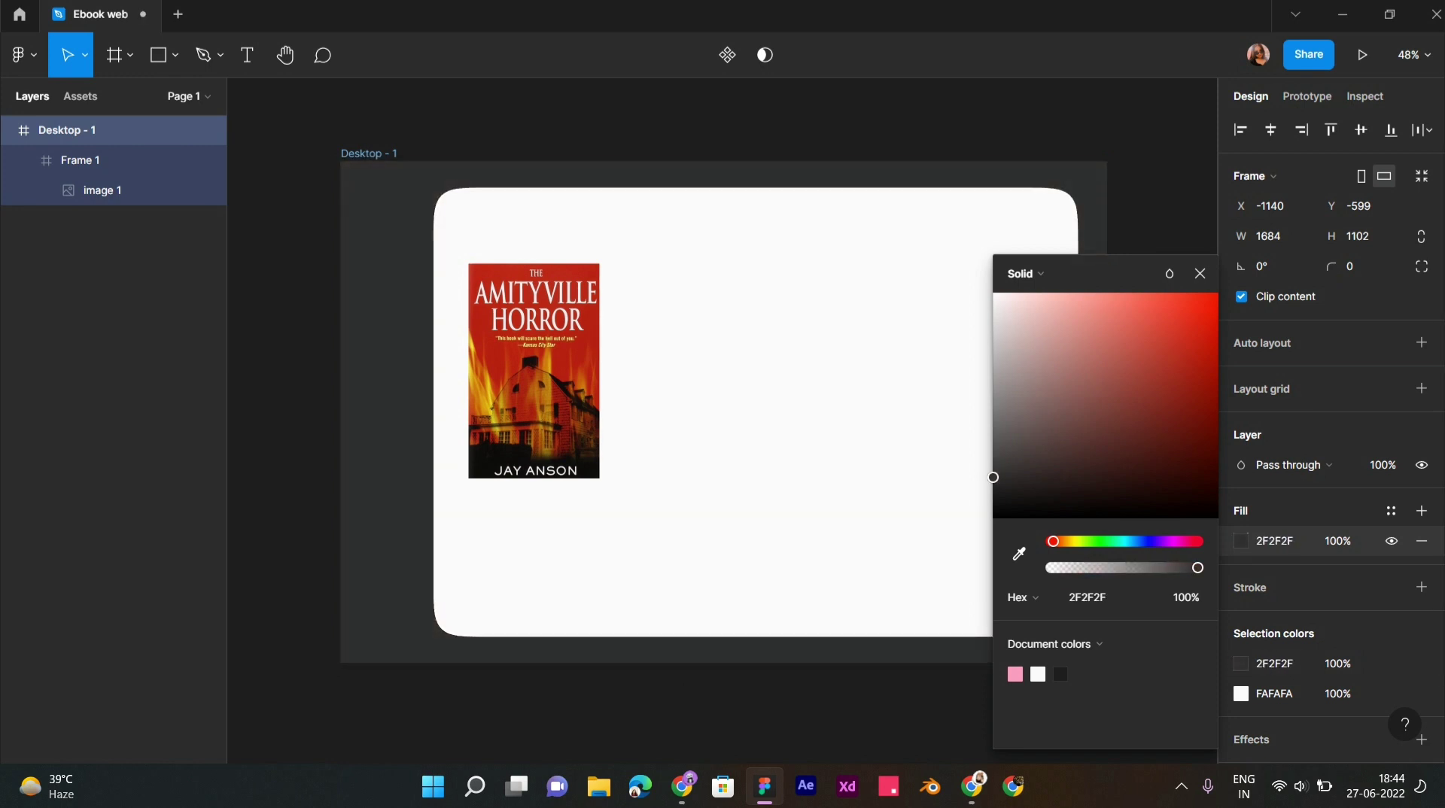
pyautogui.press('Escape')
pyautogui.click(756, 412)
pyautogui.click(534, 371)
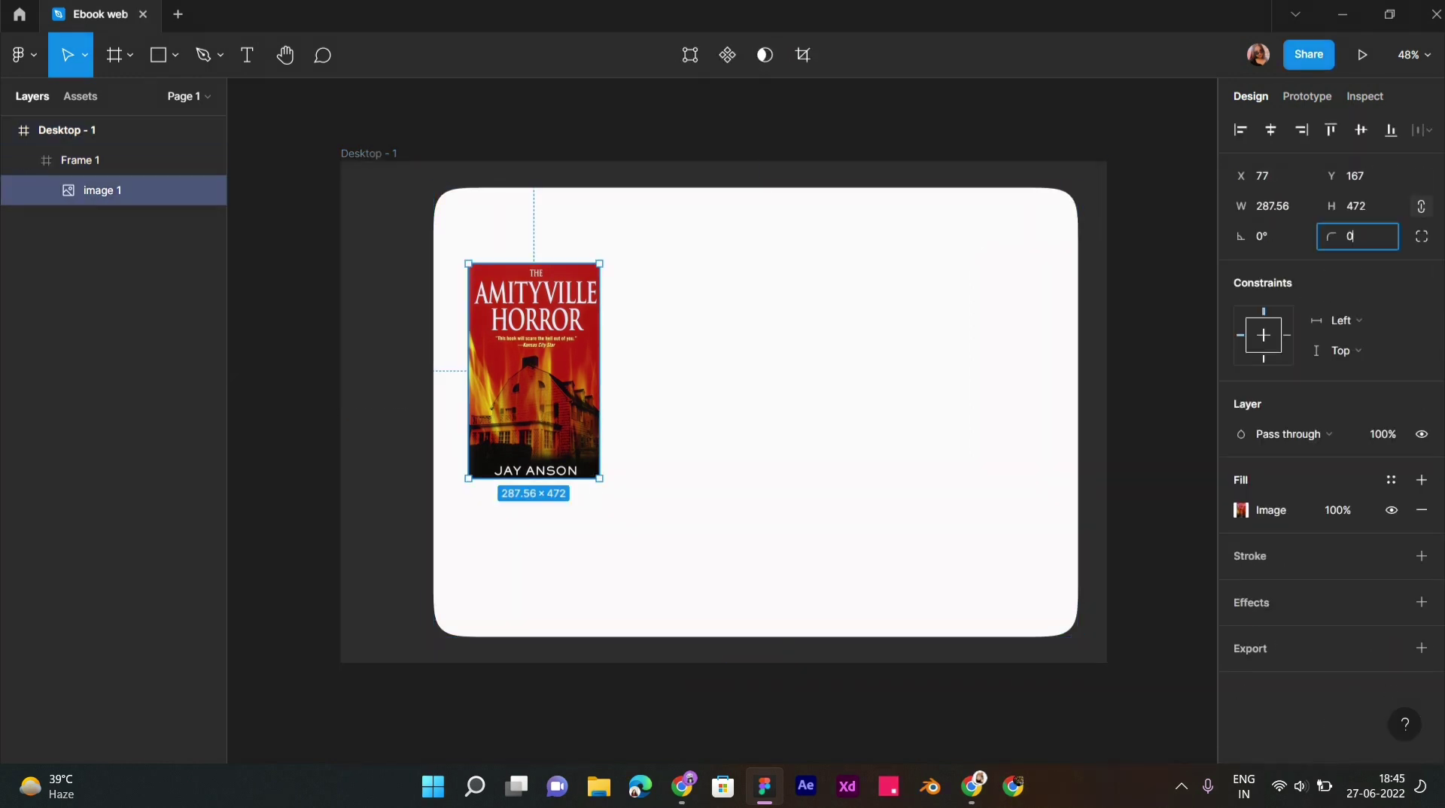
pyautogui.click(1359, 236)
pyautogui.write('12')
# Give the book cover 24-px corner radius with 100% corner smoothing
pyautogui.click(1422, 236)
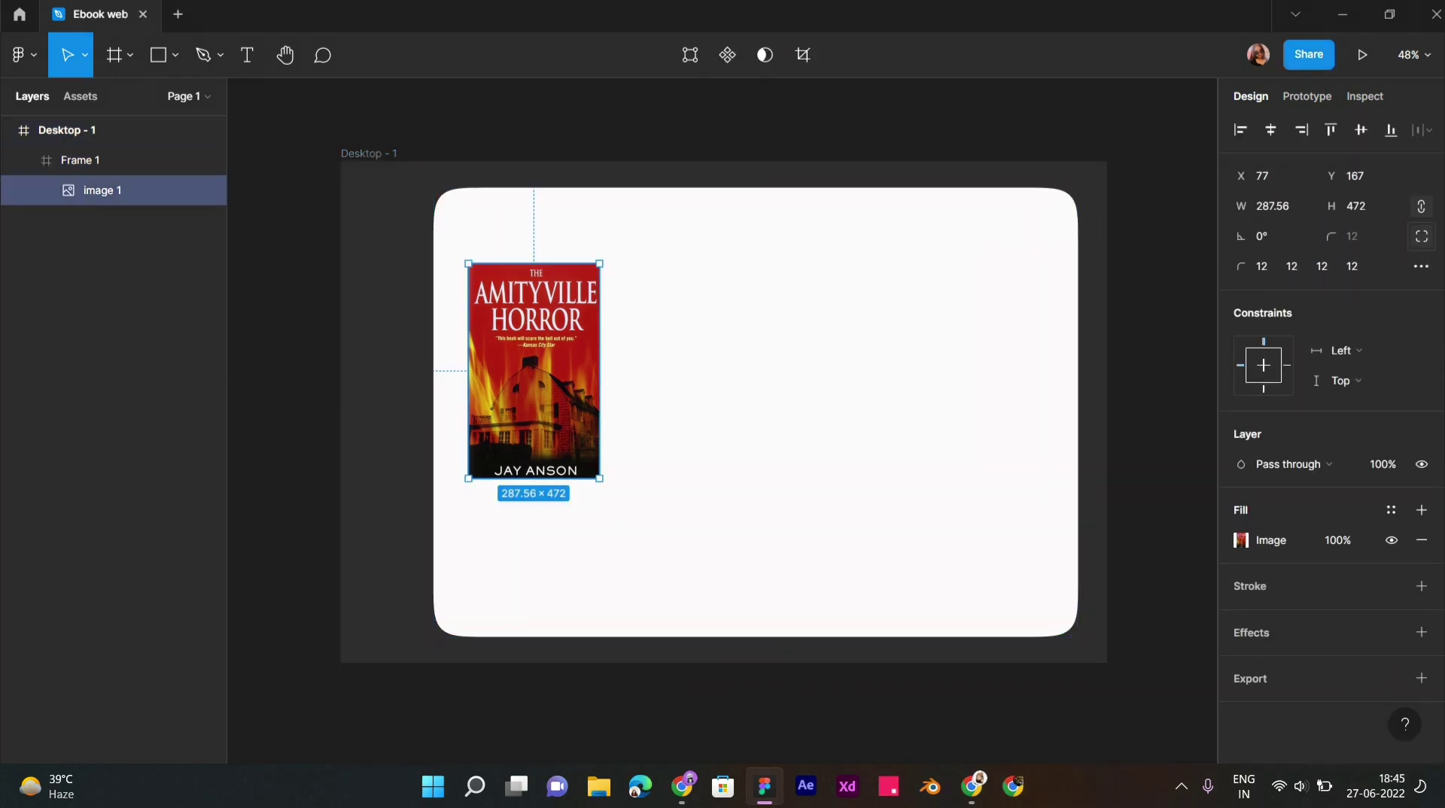
pyautogui.click(1422, 267)
pyautogui.moveTo(1012, 312); pyautogui.dragTo(1141, 312)
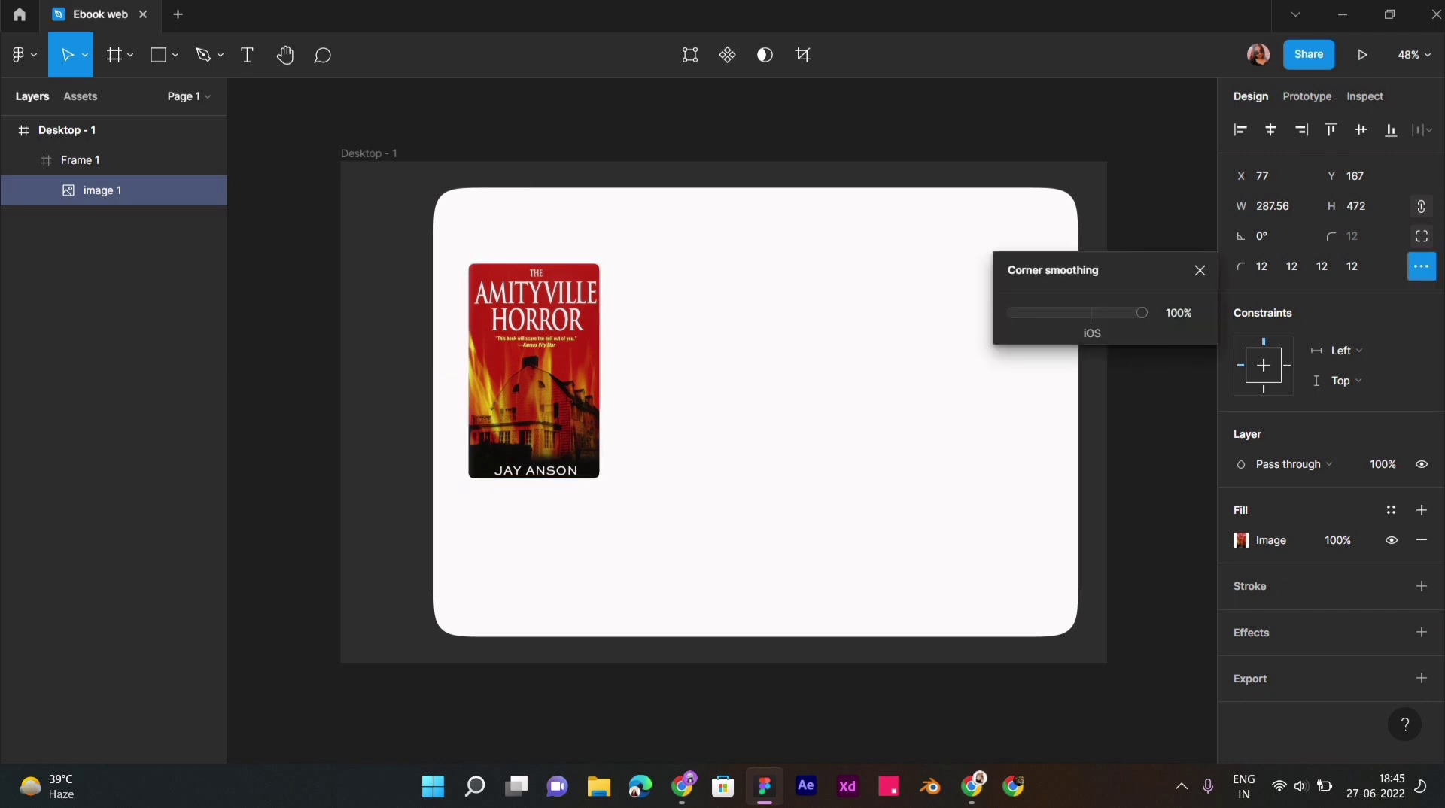
pyautogui.press('Escape')
pyautogui.write('20')
pyautogui.press('Return')
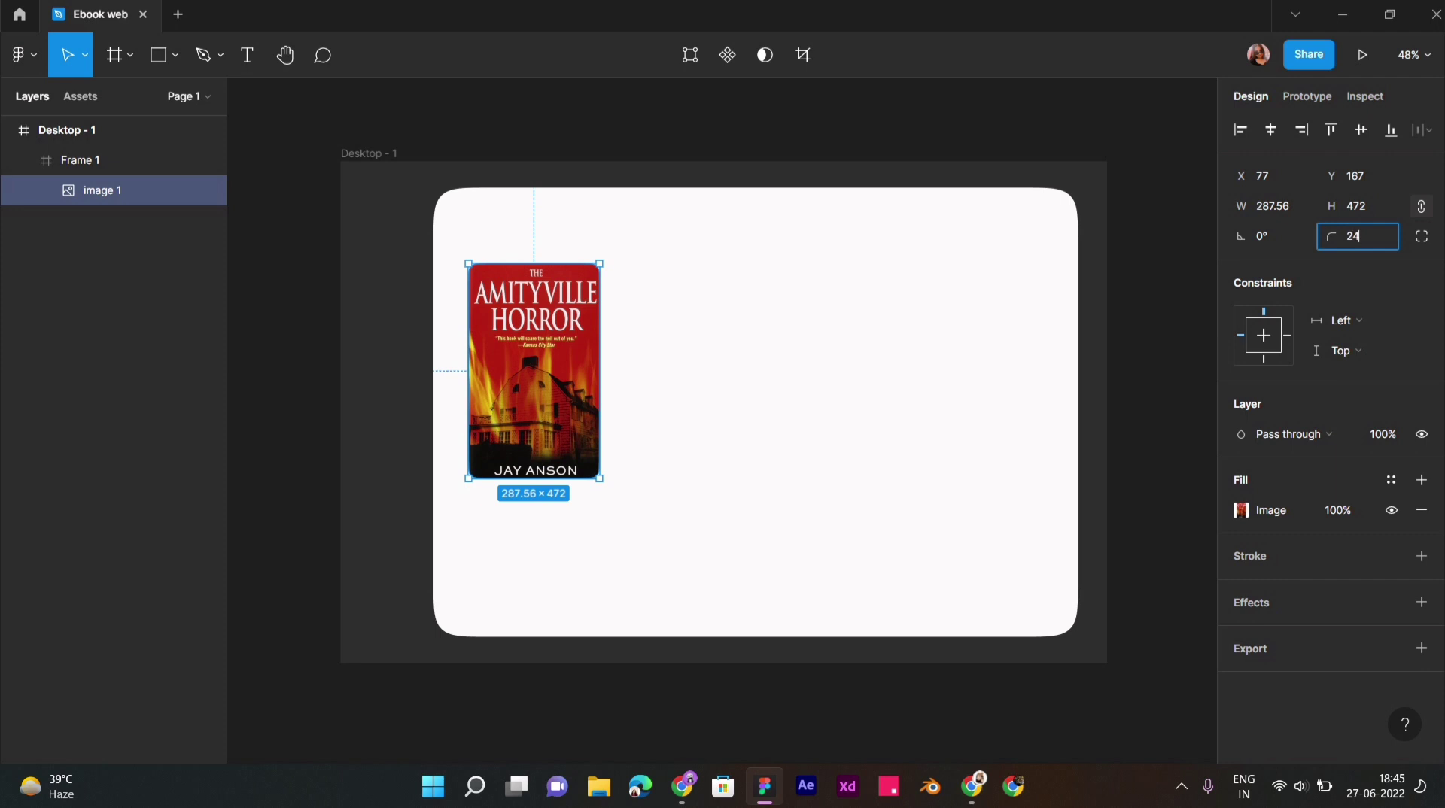
pyautogui.press('Return')
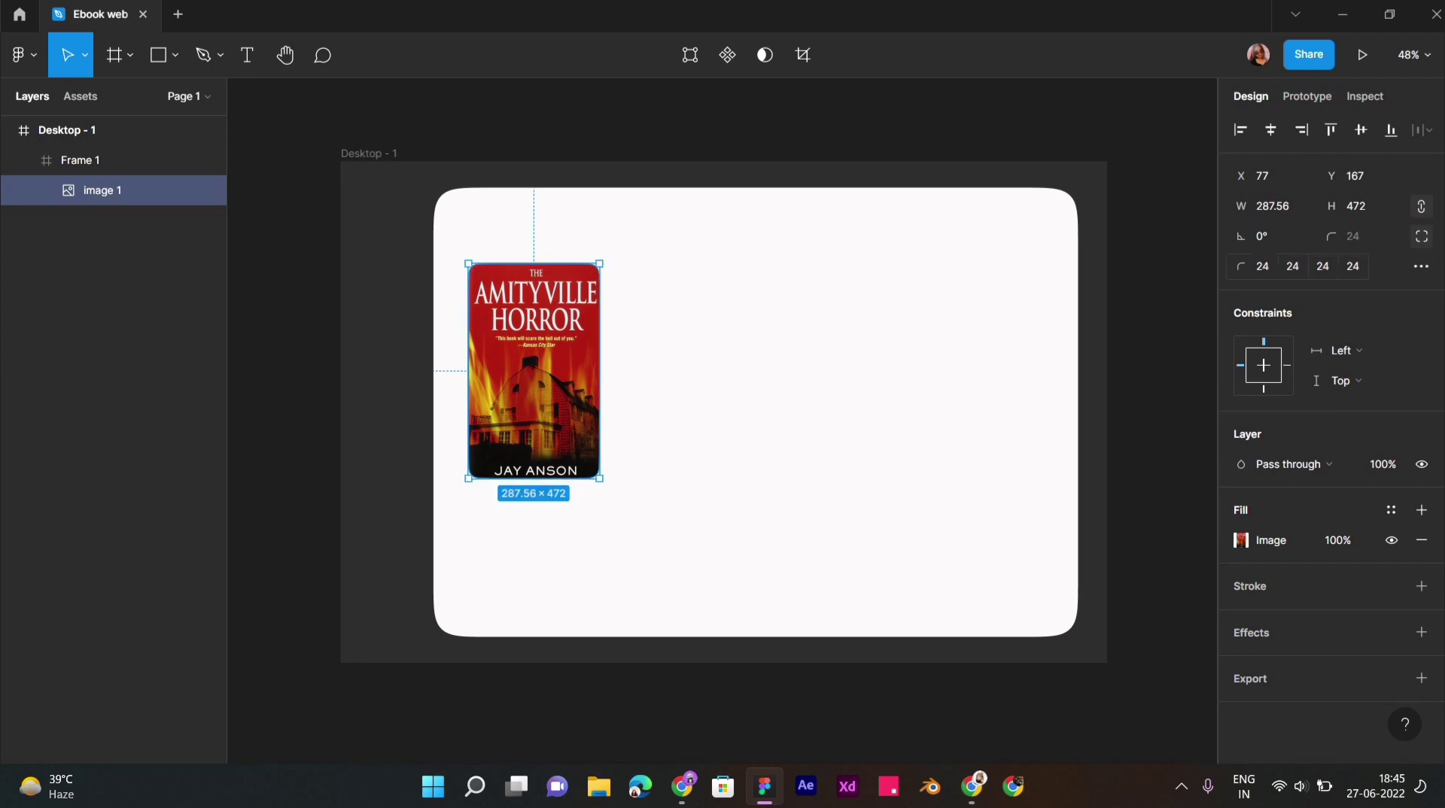
pyautogui.press('Escape')
pyautogui.scroll(5, 648, 245)
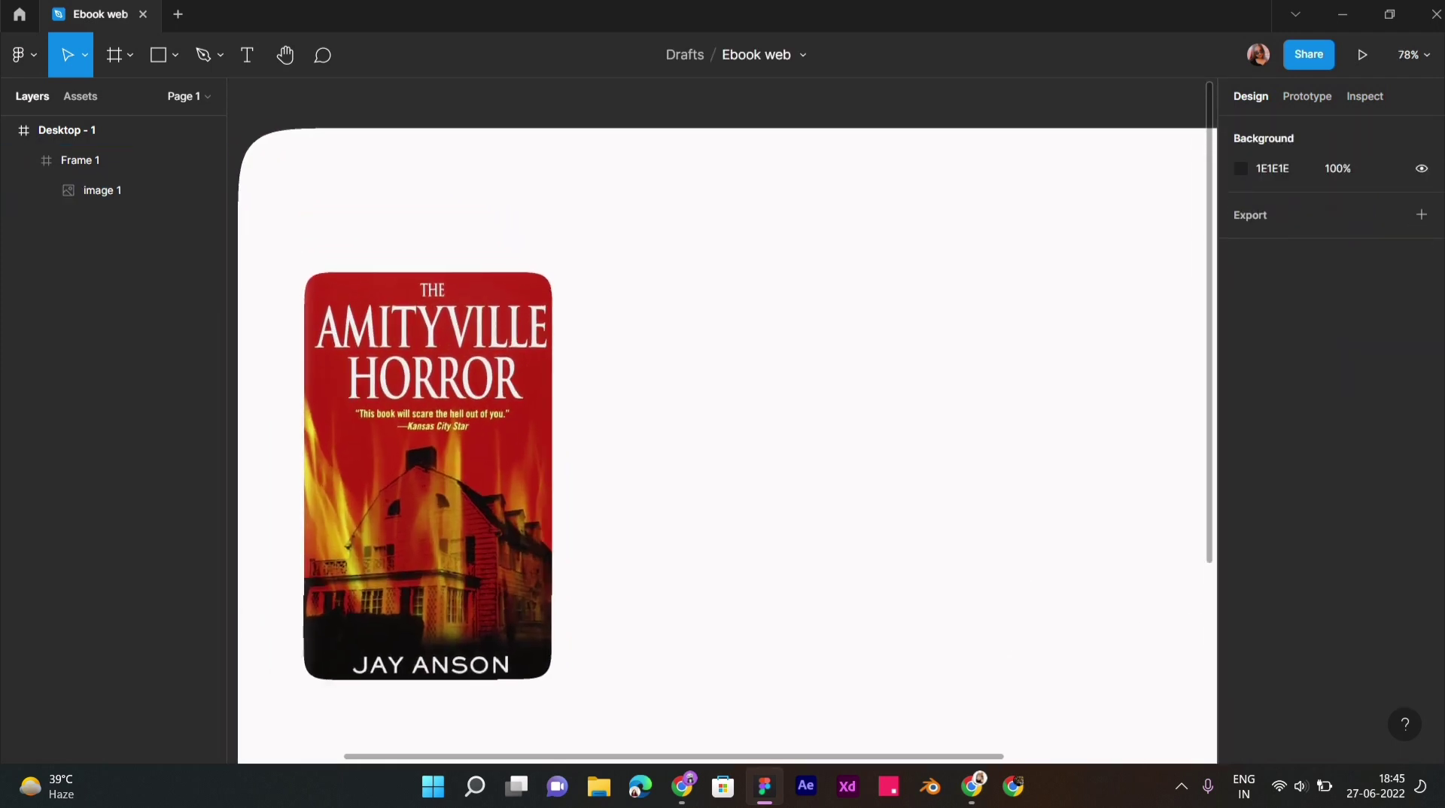
# Draw a 695×92 bar across the card top and shift the book cover down beneath it
pyautogui.click(158, 55)
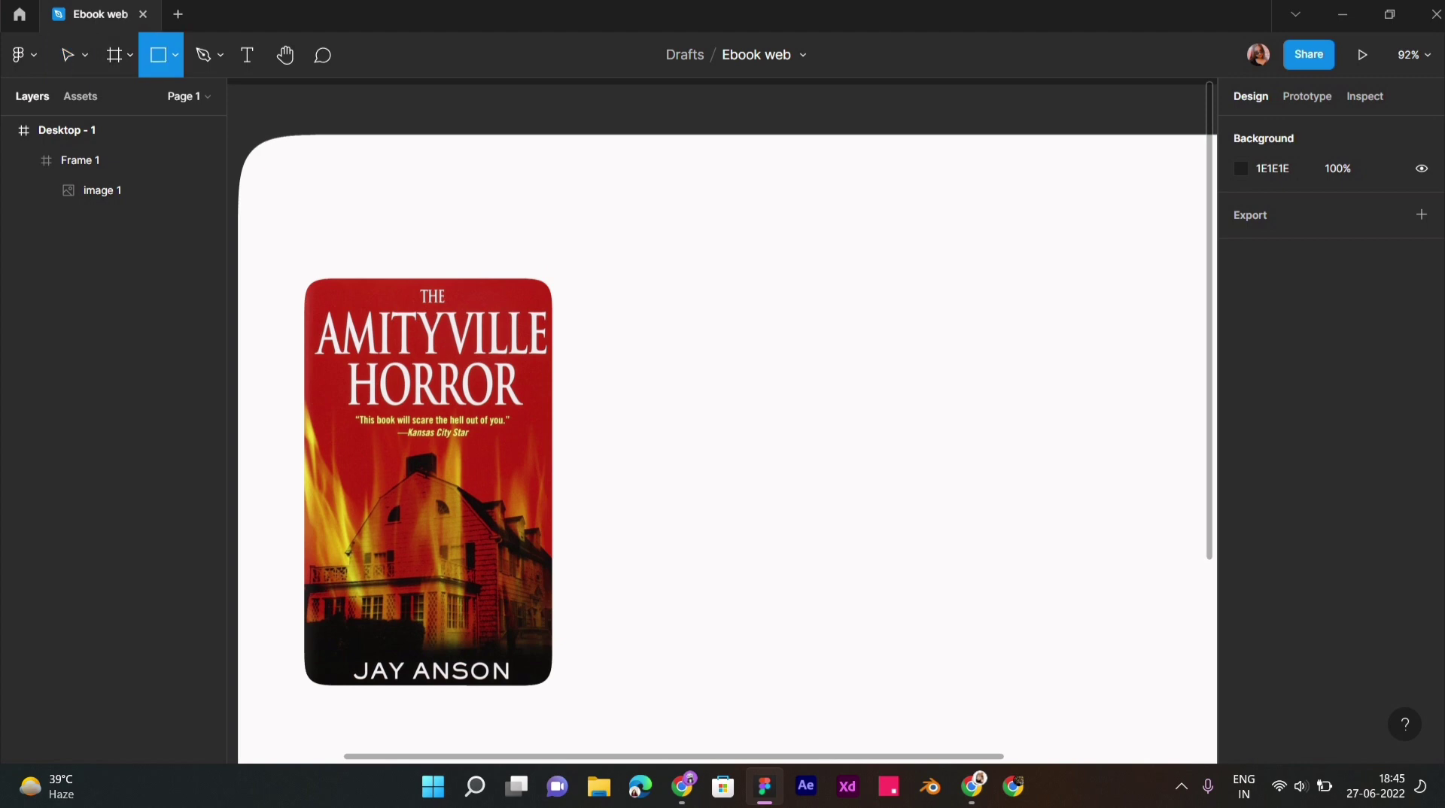
pyautogui.moveTo(300, 177); pyautogui.dragTo(902, 258)
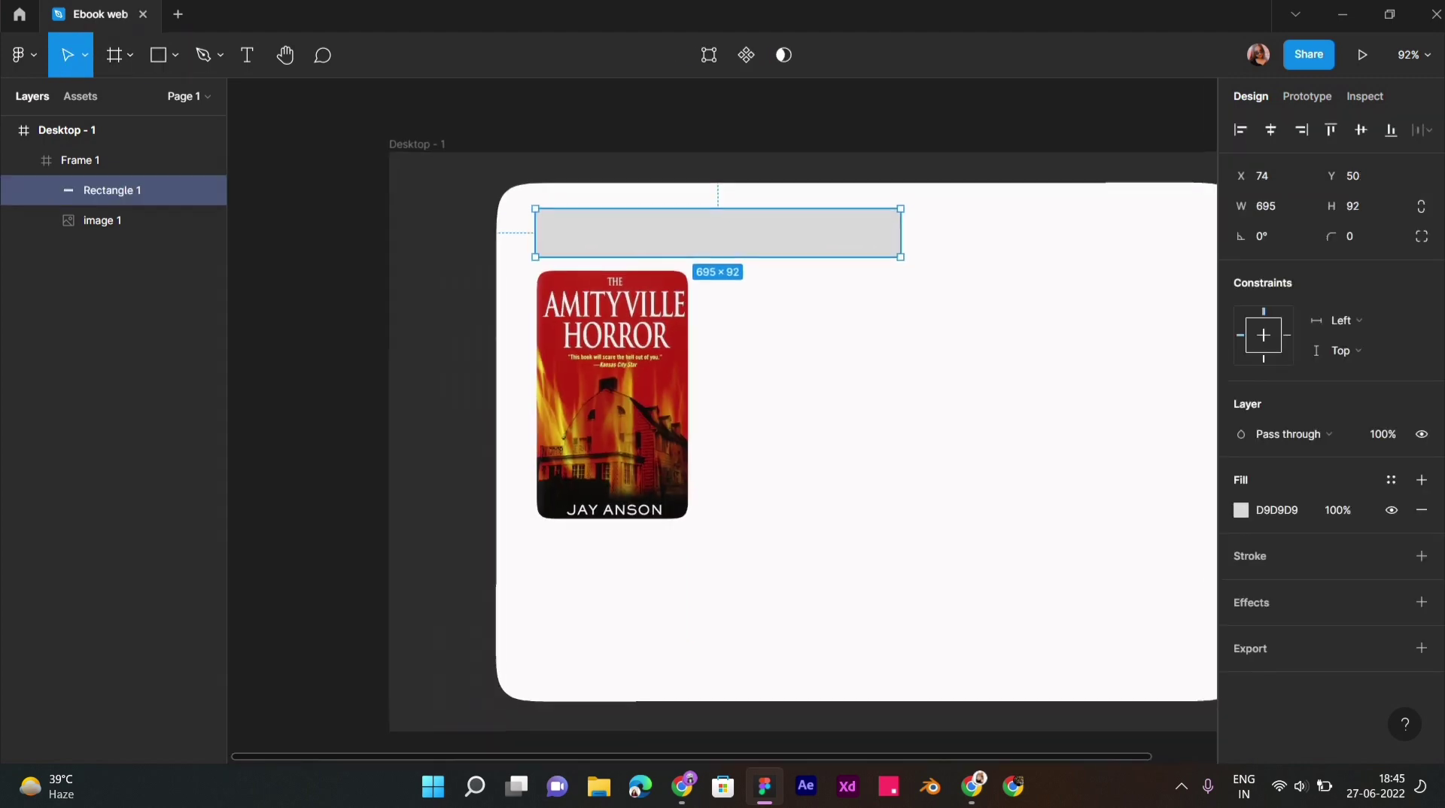
pyautogui.keyDown('shift'); pyautogui.click(612, 395); pyautogui.keyUp('shift')
pyautogui.hotkey('shift', 'Down')
pyautogui.hotkey('shift', 'Down')
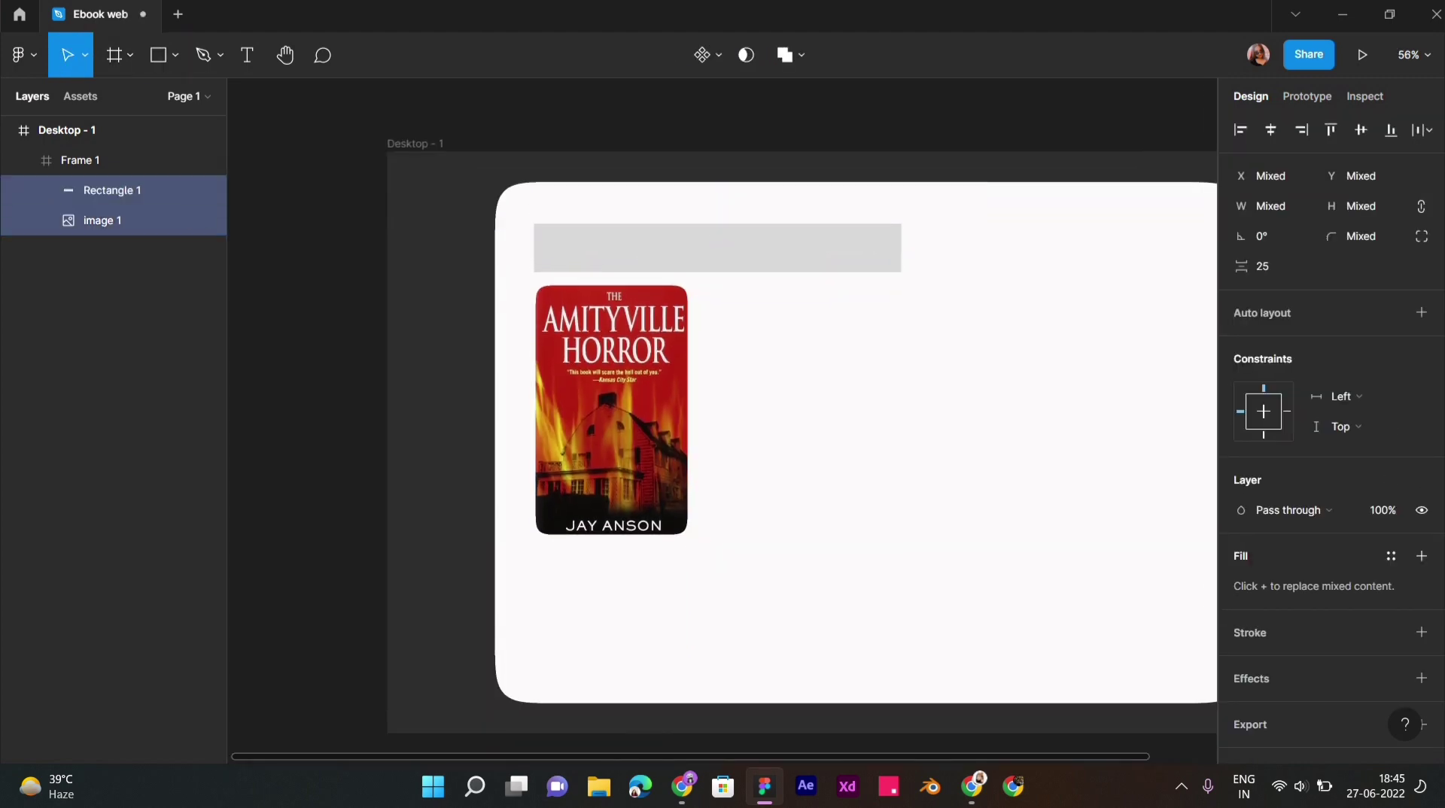
pyautogui.click(716, 251)
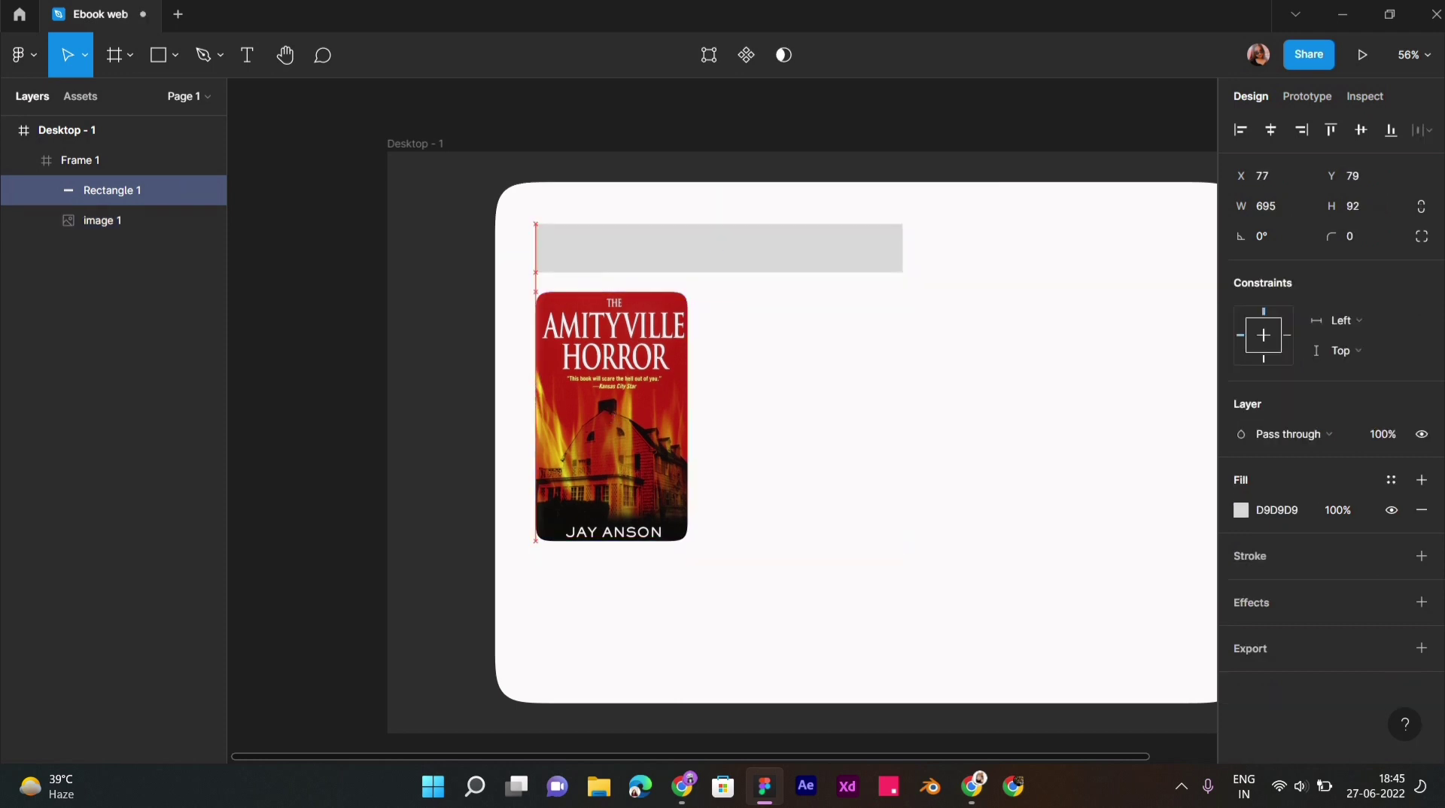
pyautogui.press('Up')
pyautogui.press('Up')
pyautogui.press('Up')
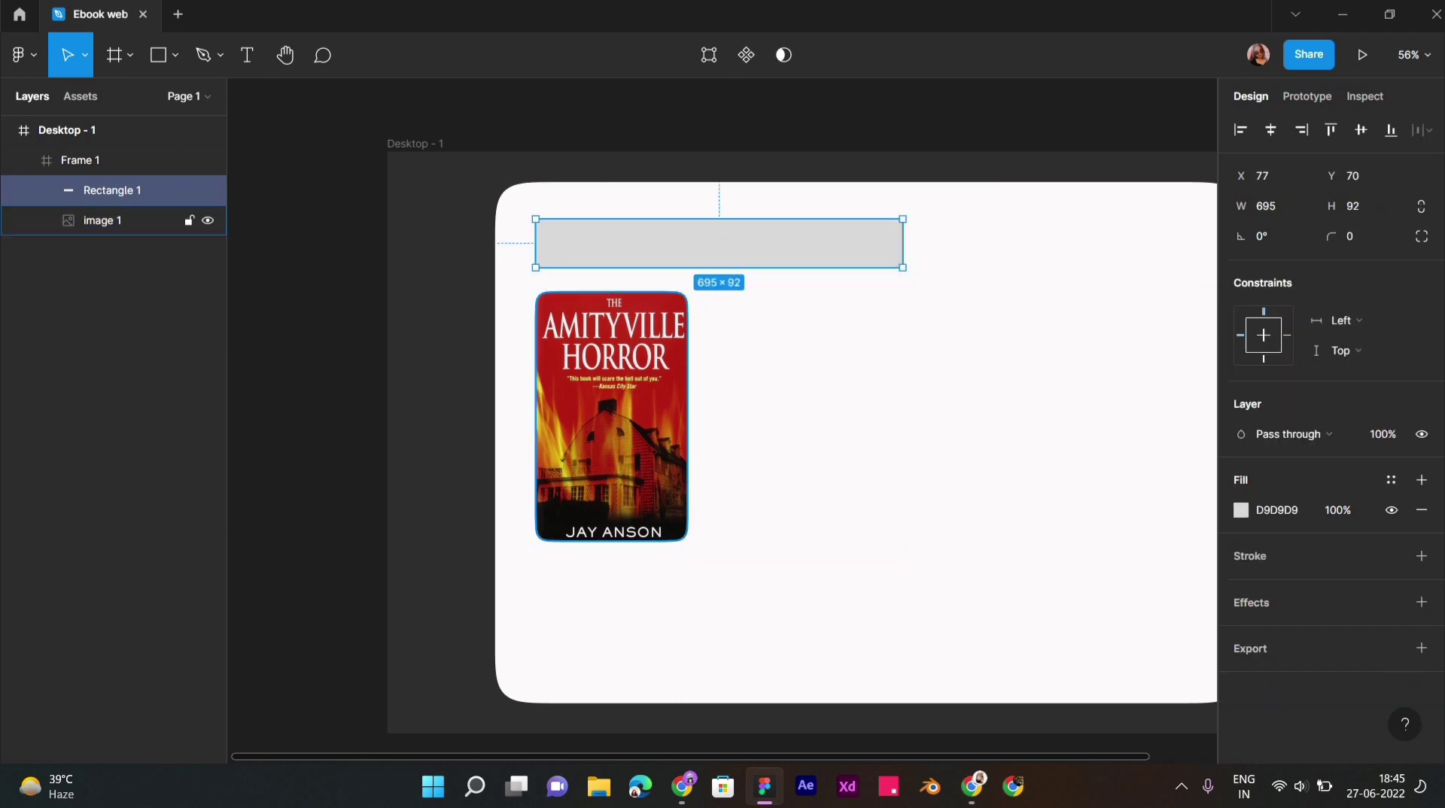
pyautogui.click(103, 220)
pyautogui.hotkey('shift', 'Down')
pyautogui.hotkey('shift', 'Down')
pyautogui.hotkey('shift', 'Down')
pyautogui.hotkey('shift', 'Down')
pyautogui.hotkey('shift', 'Down')
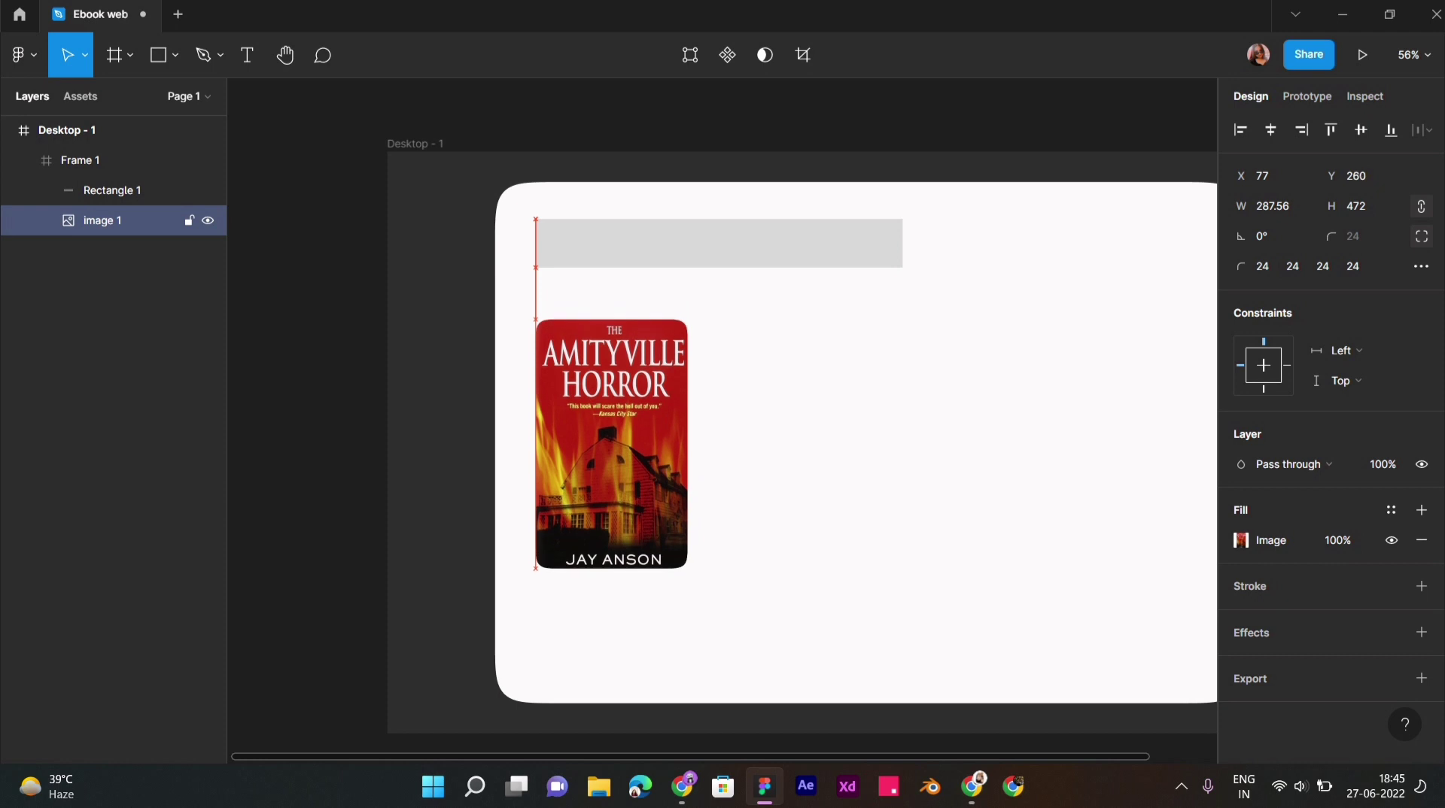
pyautogui.click(112, 189)
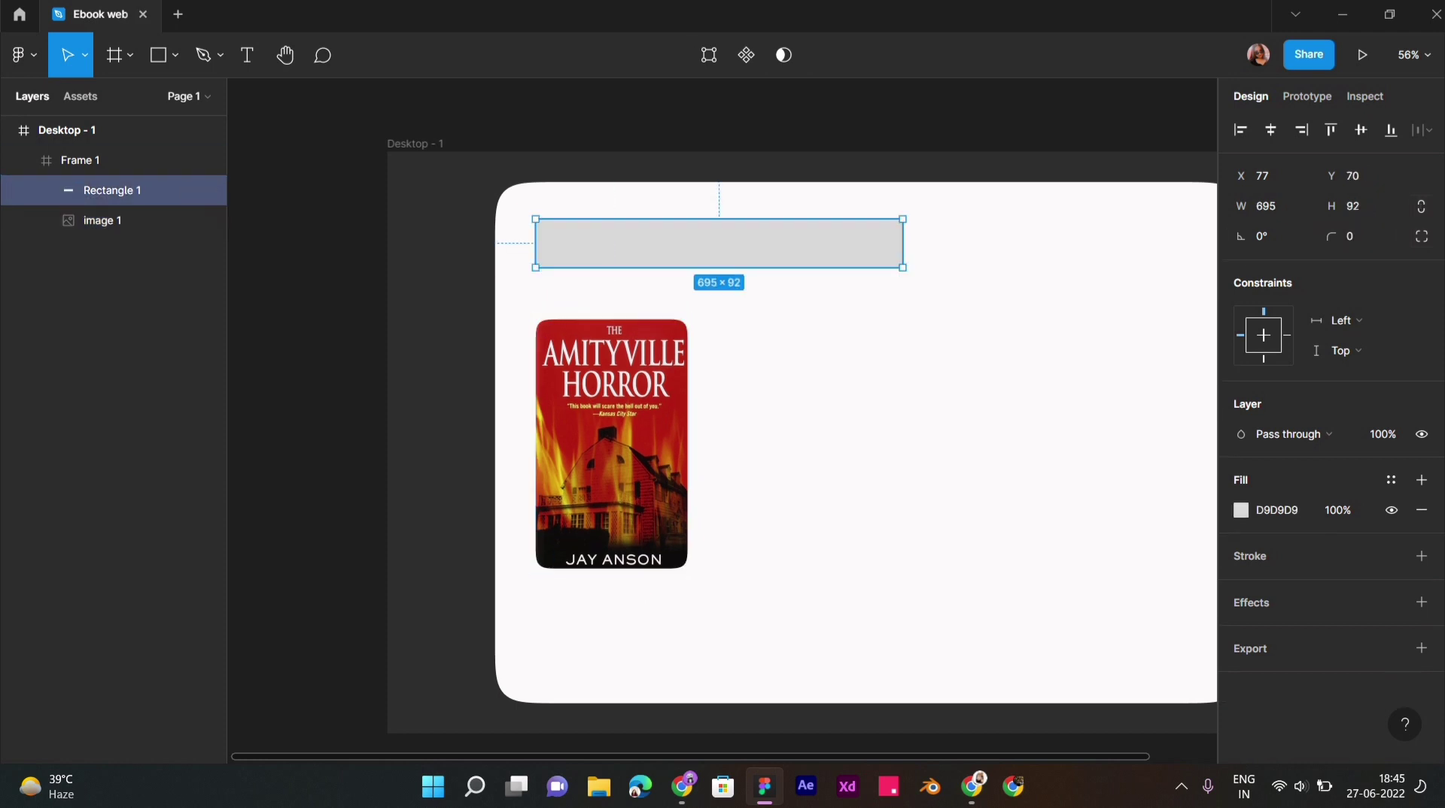
# Make the bar white with 12-px corners and 100% corner smoothing
pyautogui.click(1240, 510)
pyautogui.write('FFFFFF')
pyautogui.press('Return')
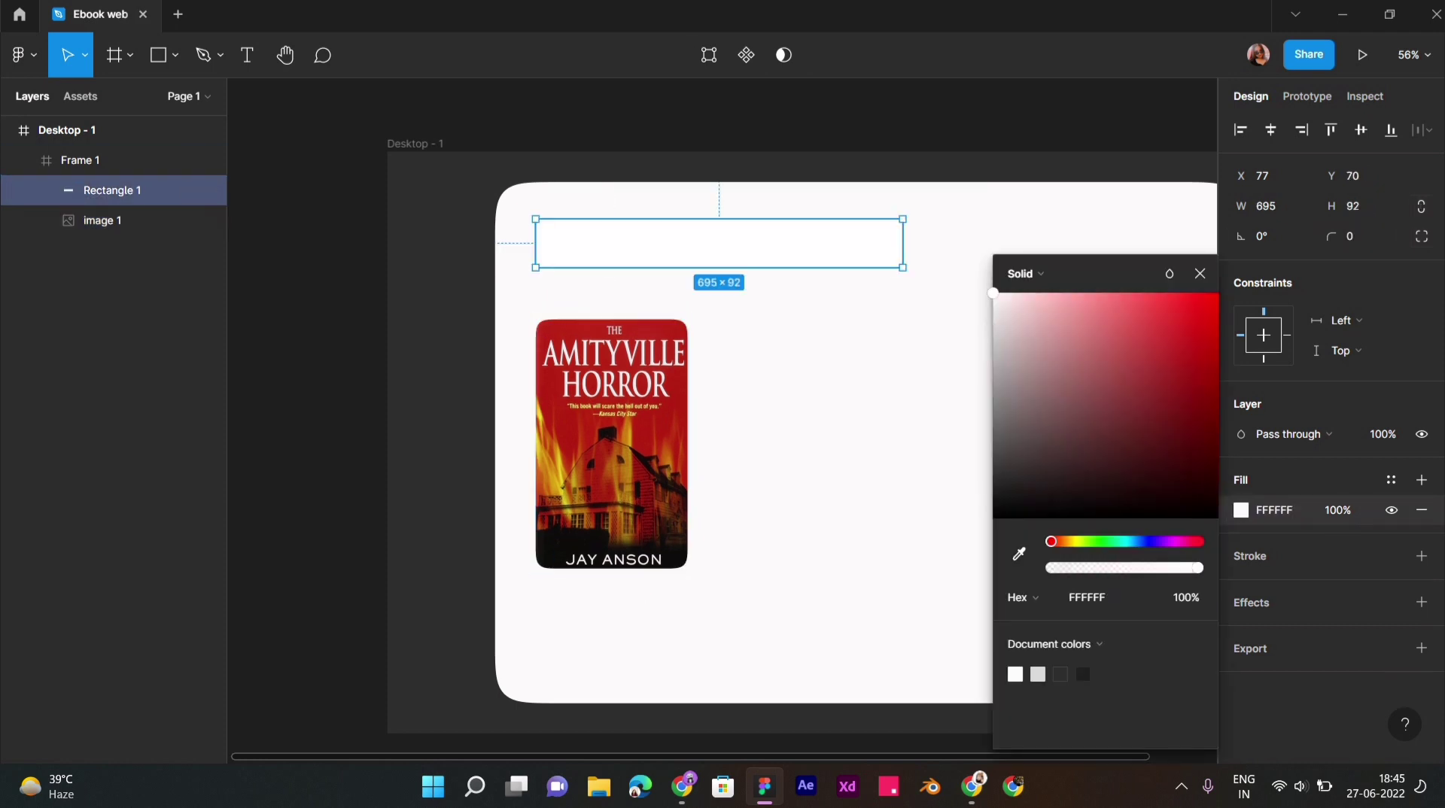
pyautogui.write('12')
pyautogui.press('Return')
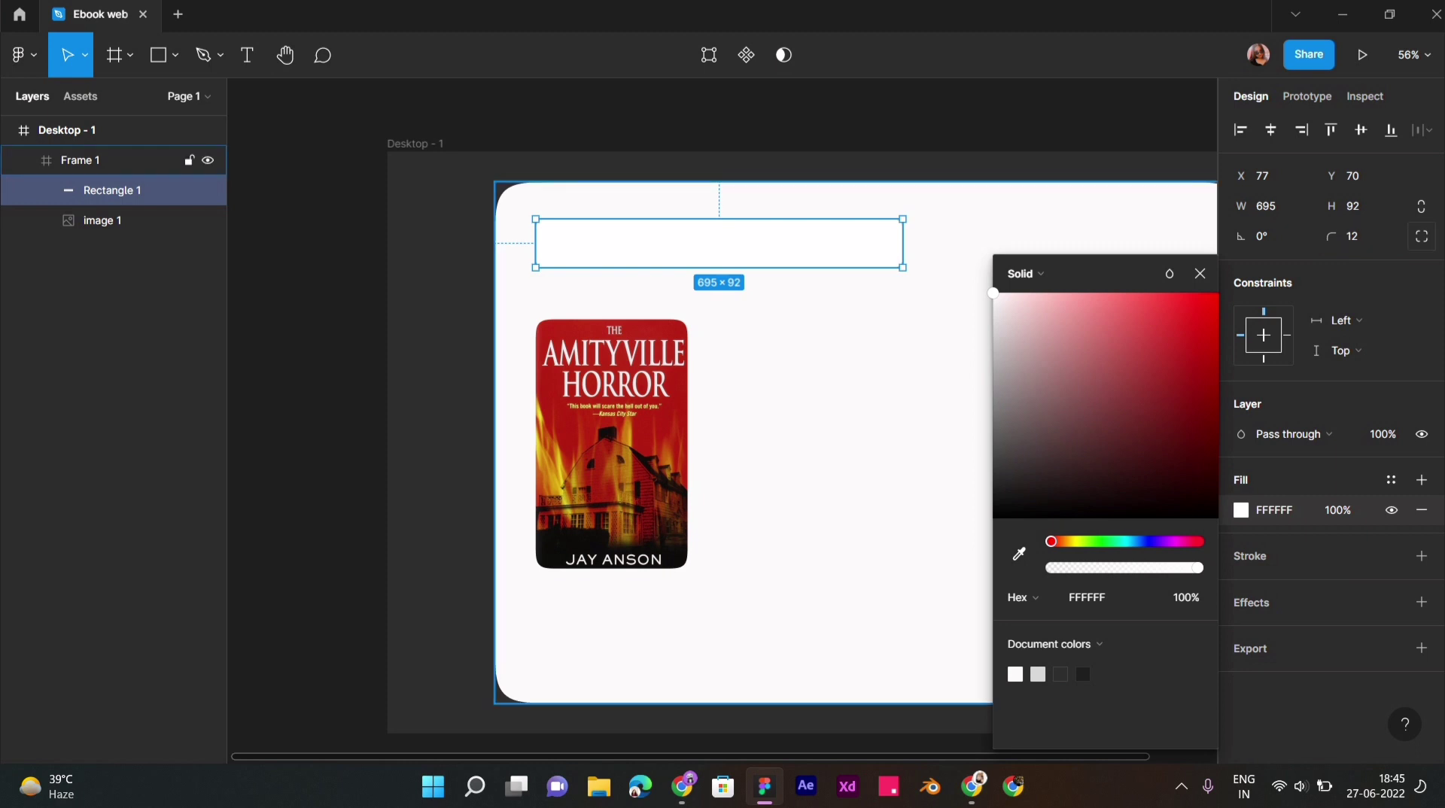
pyautogui.click(1422, 237)
pyautogui.click(1422, 267)
pyautogui.moveTo(1012, 313); pyautogui.dragTo(1142, 313)
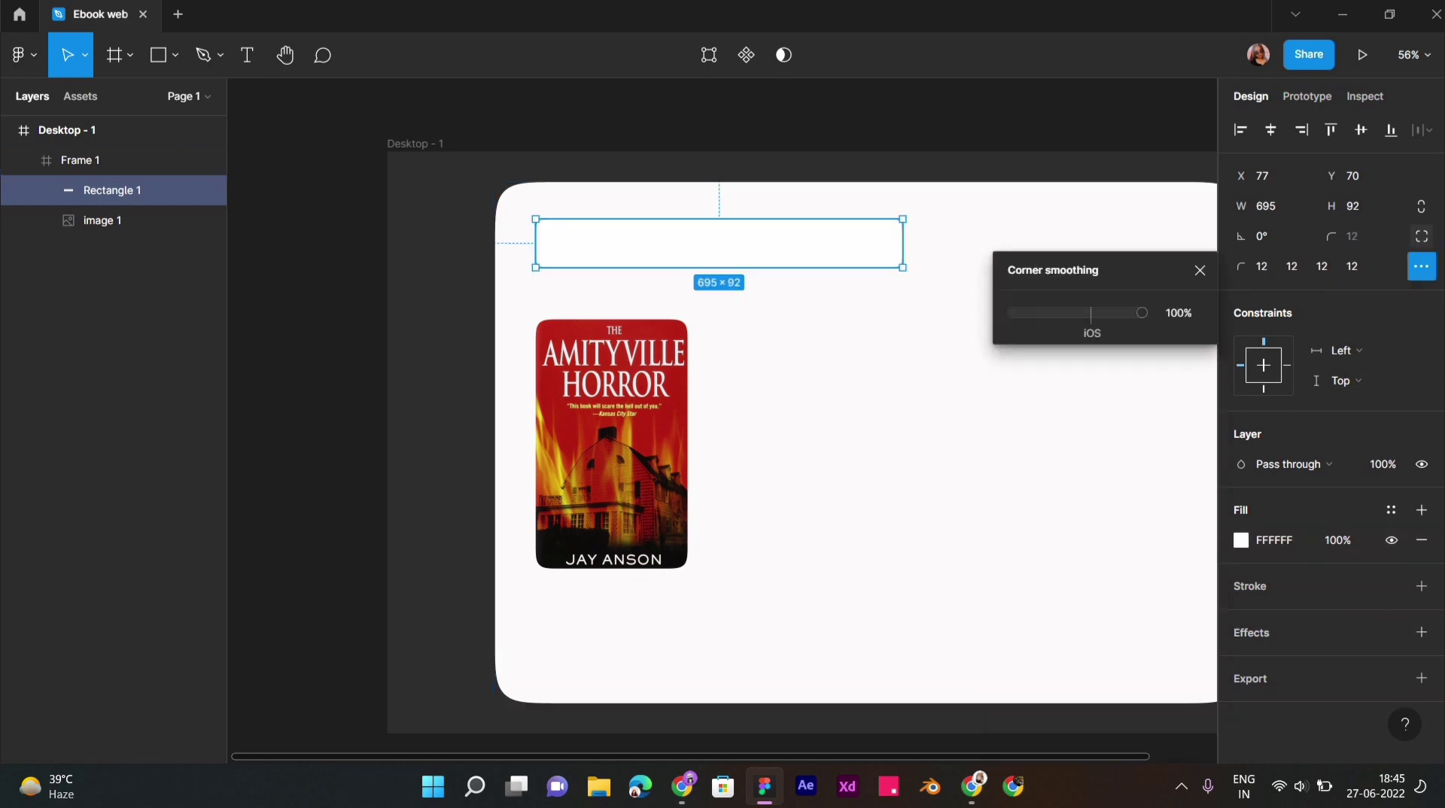
pyautogui.click(1422, 632)
# Add a drop shadow to the bar: Y 20, blur 80, 15% opacity, colour 636363
pyautogui.click(1240, 663)
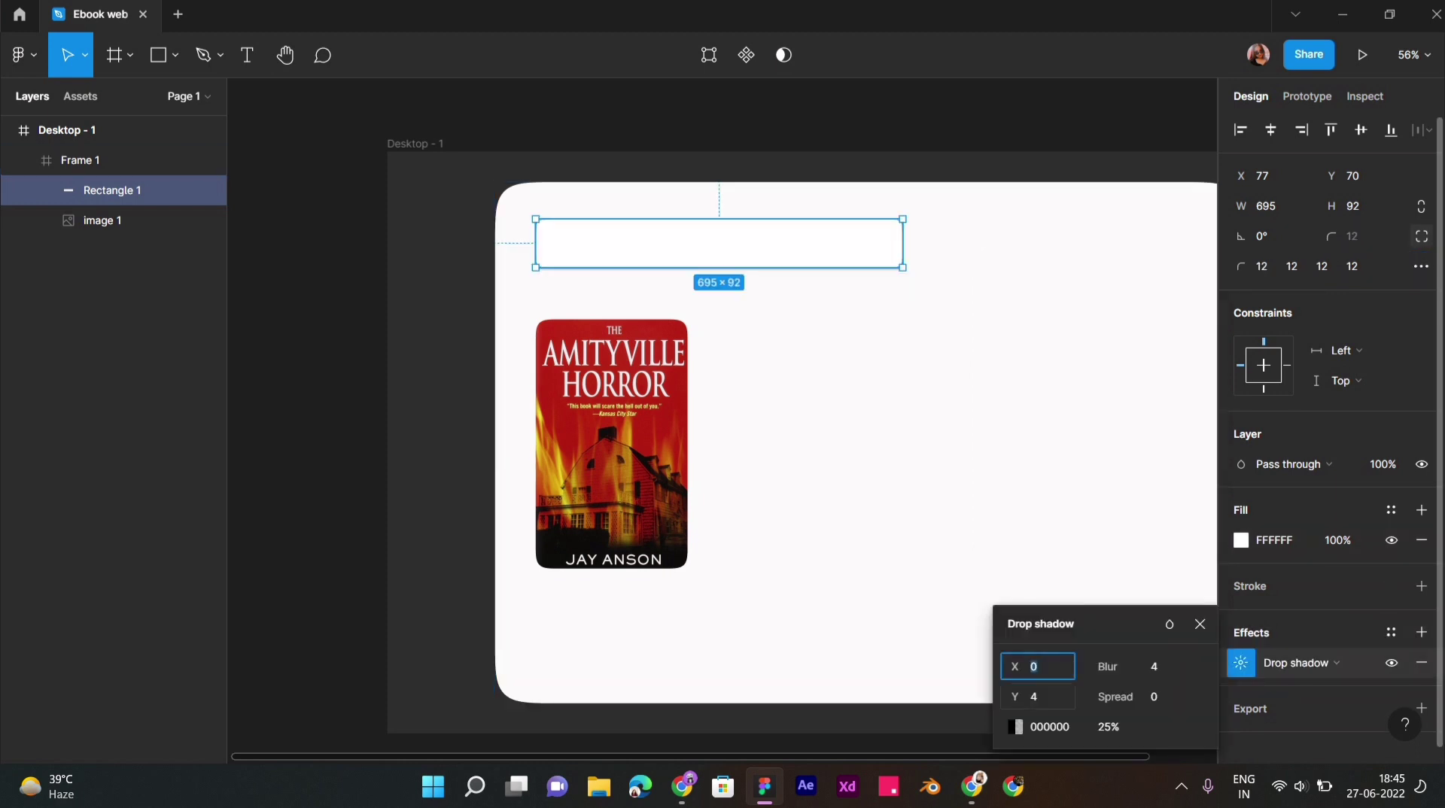
pyautogui.write('40')
pyautogui.press('Return')
pyautogui.write('2')
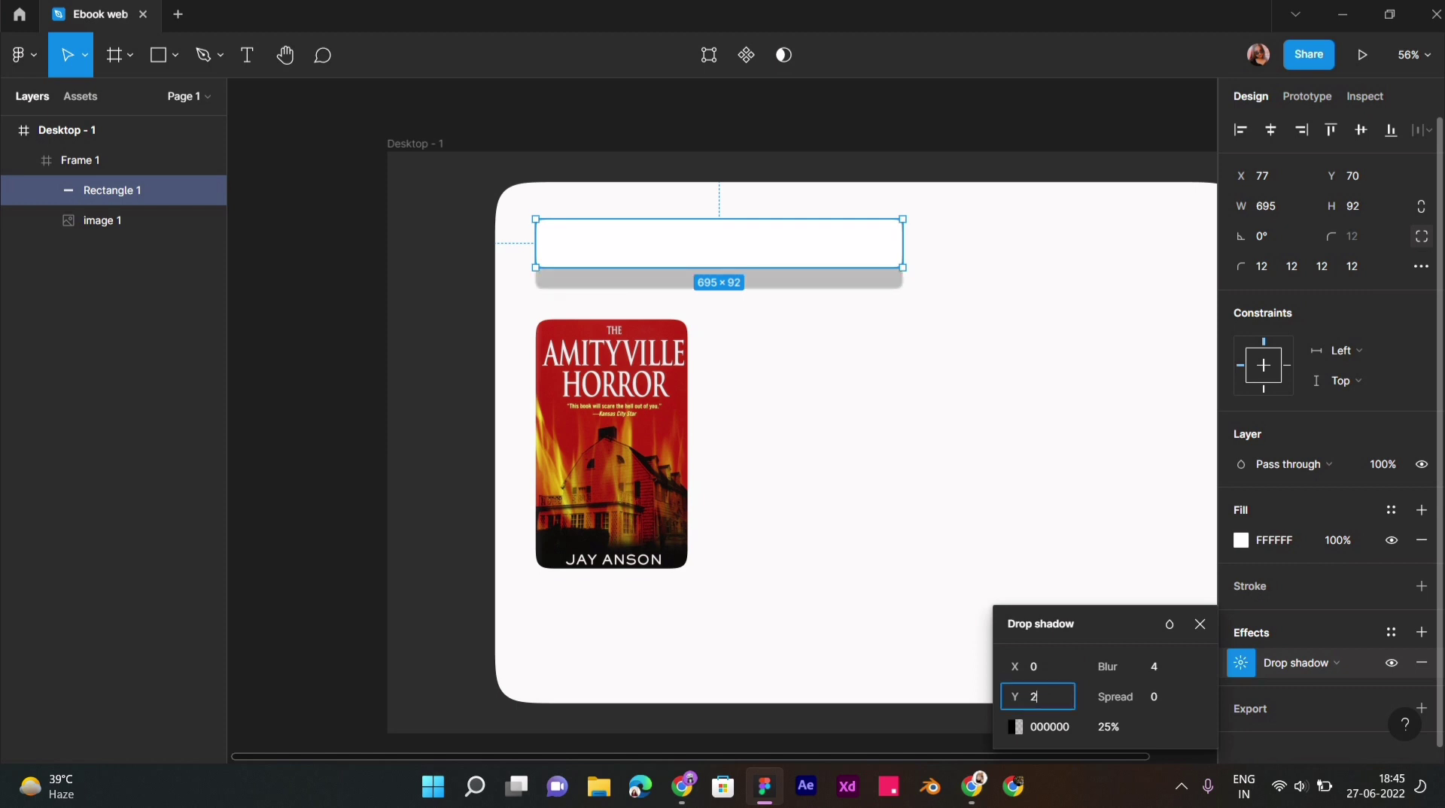
pyautogui.write('0')
pyautogui.press('Return')
pyautogui.click(1154, 667)
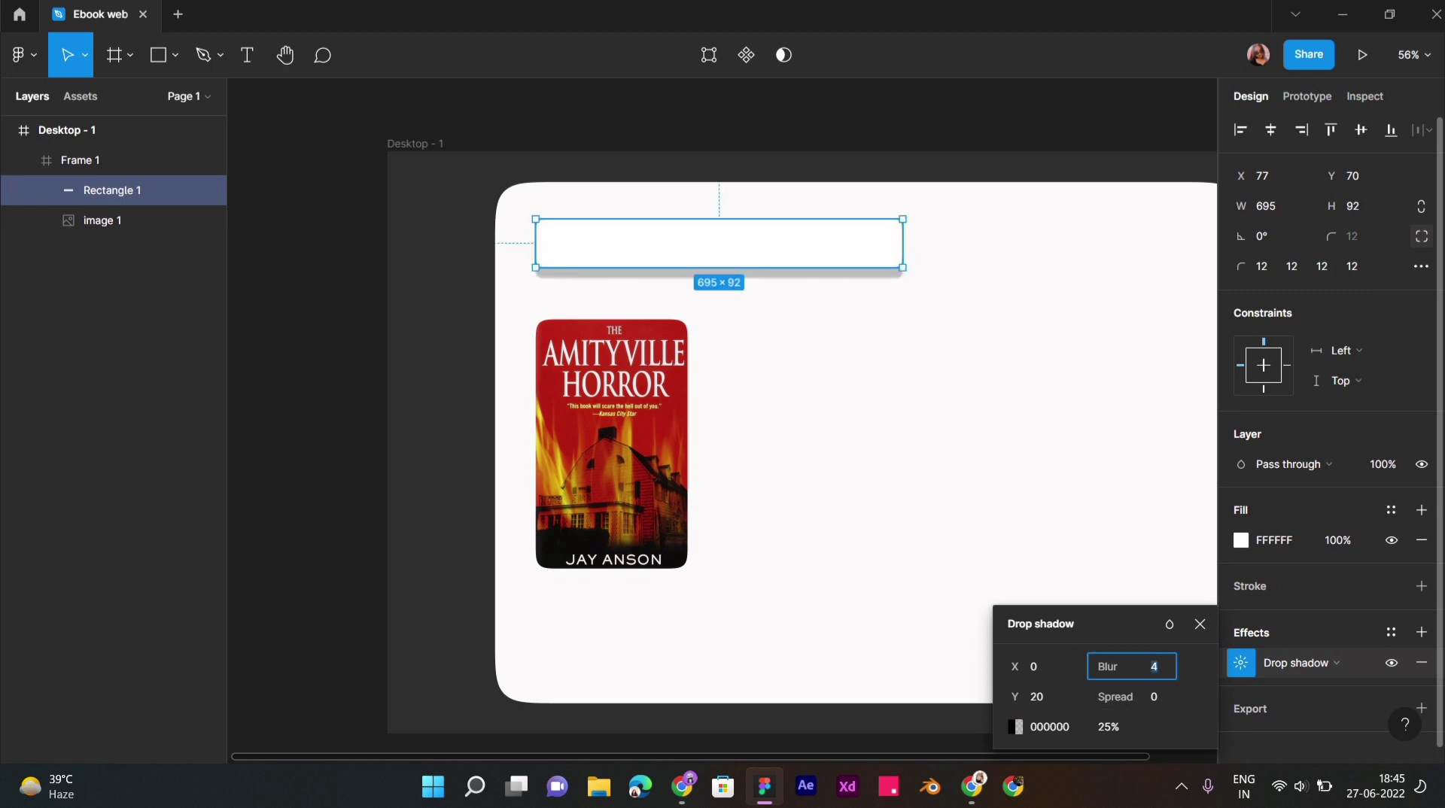
pyautogui.write('80')
pyautogui.press('Return')
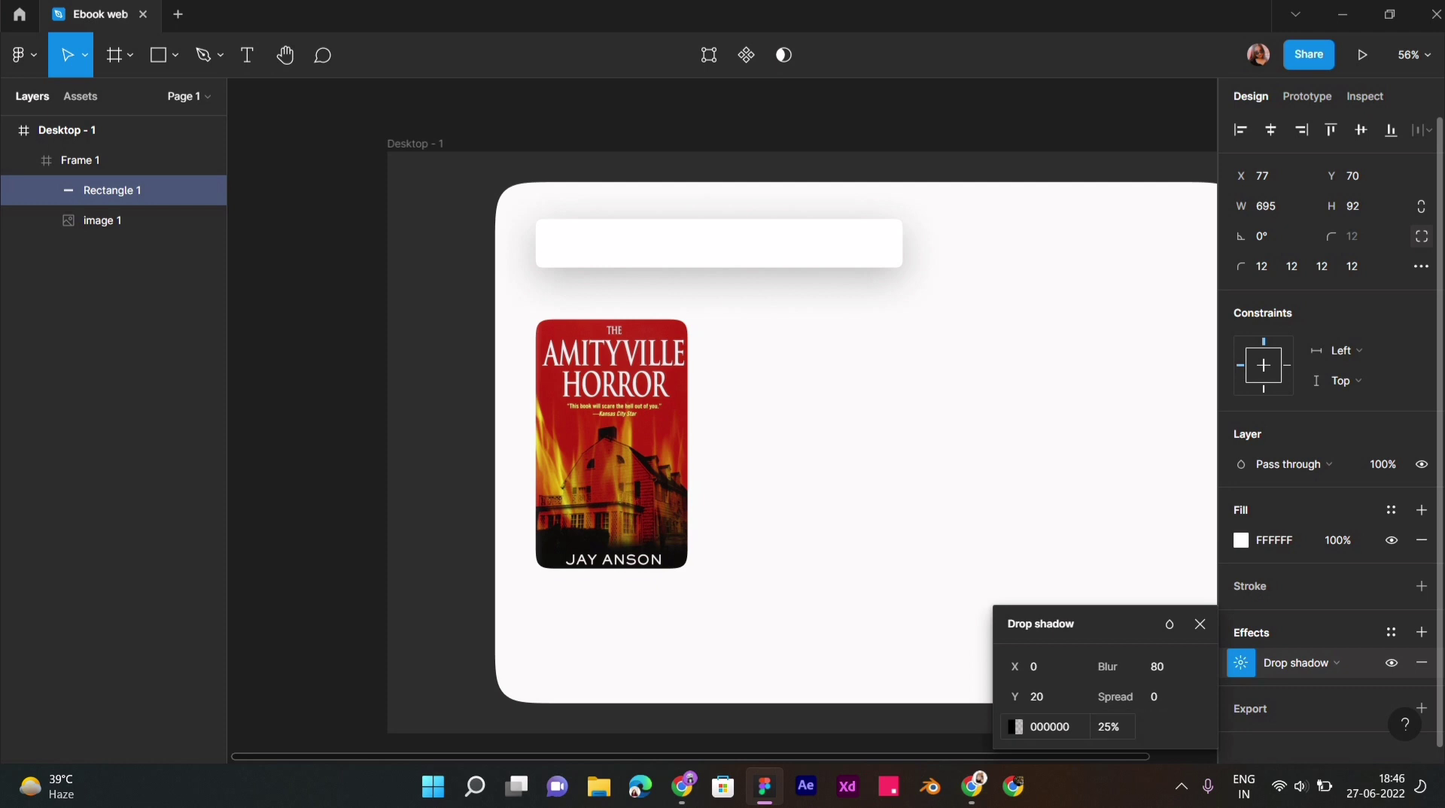
pyautogui.click(1109, 727)
pyautogui.write('15')
pyautogui.press('Return')
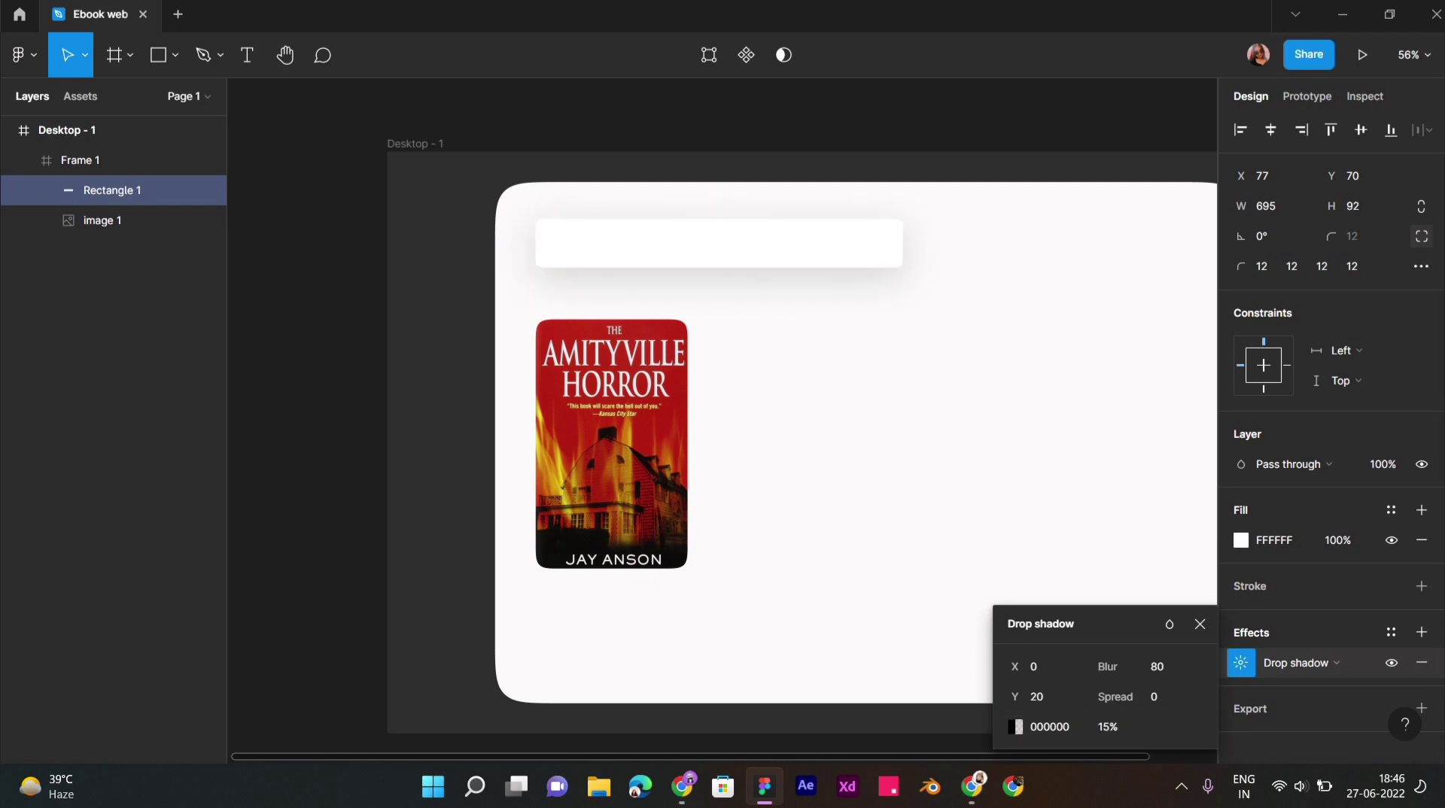
pyautogui.click(1015, 727)
pyautogui.click(779, 451)
pyautogui.moveTo(779, 452); pyautogui.dragTo(768, 432)
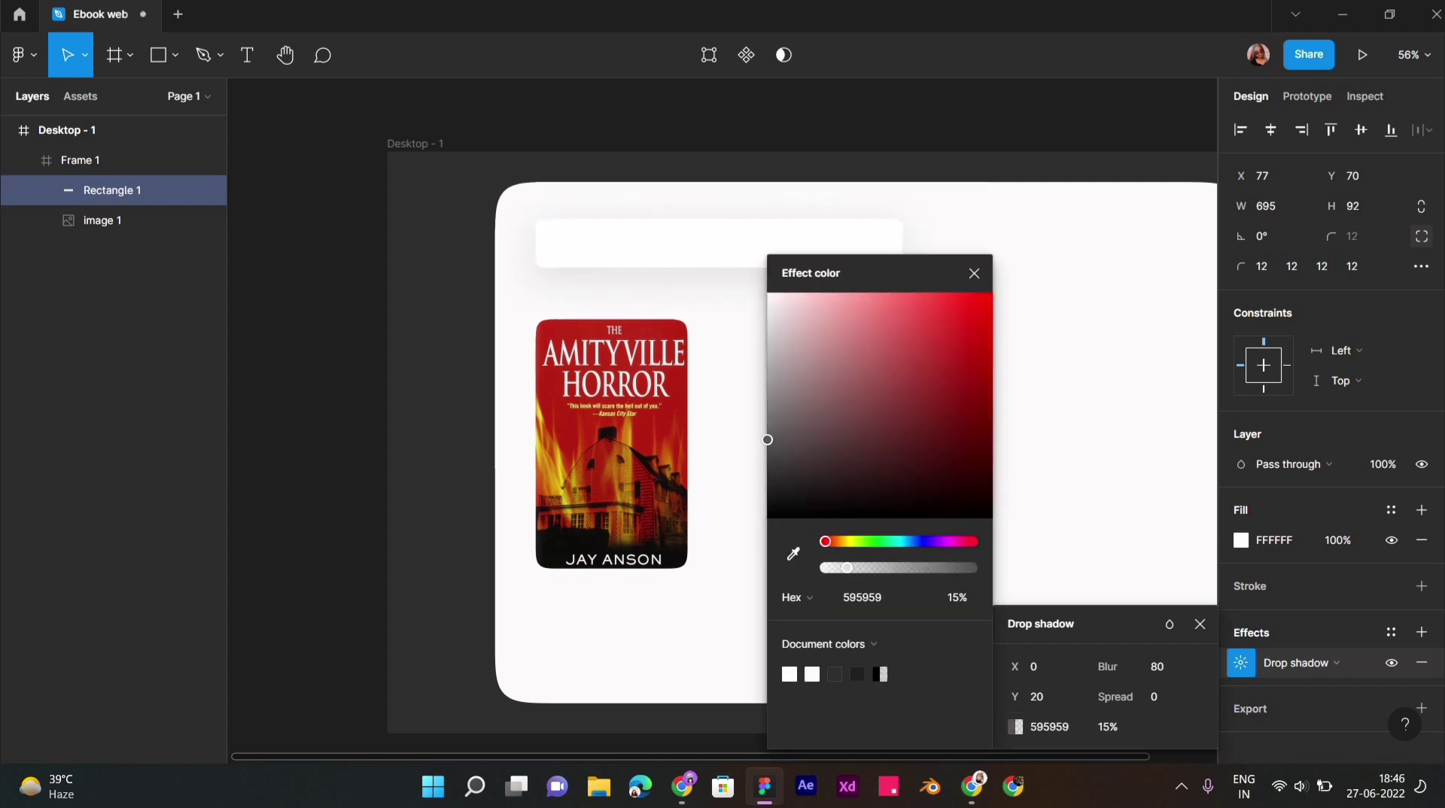
pyautogui.press('Escape')
# Preview the bar's drop shadow and recheck its settings
pyautogui.hscroll(2, 546, 444)
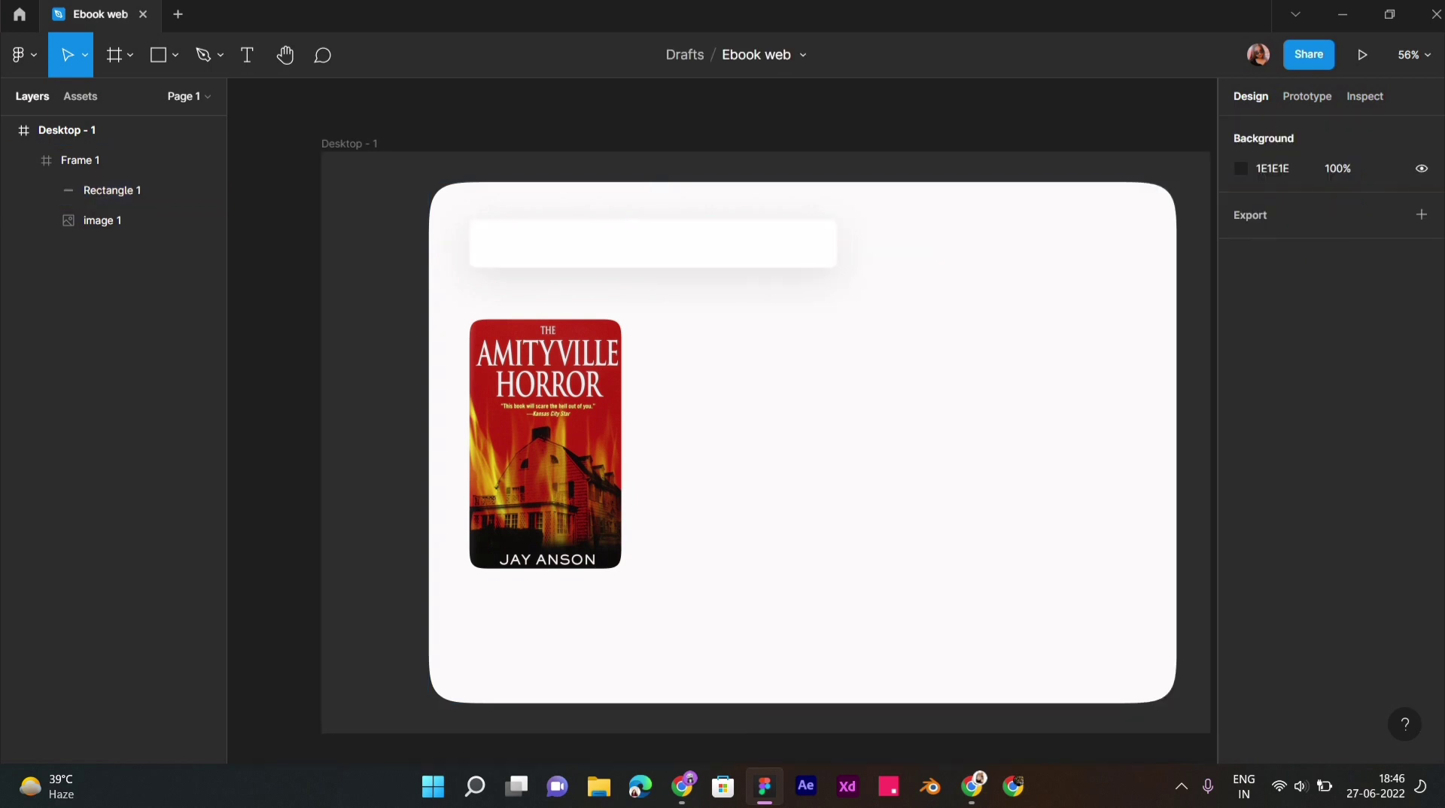
pyautogui.click(546, 444)
pyautogui.click(653, 243)
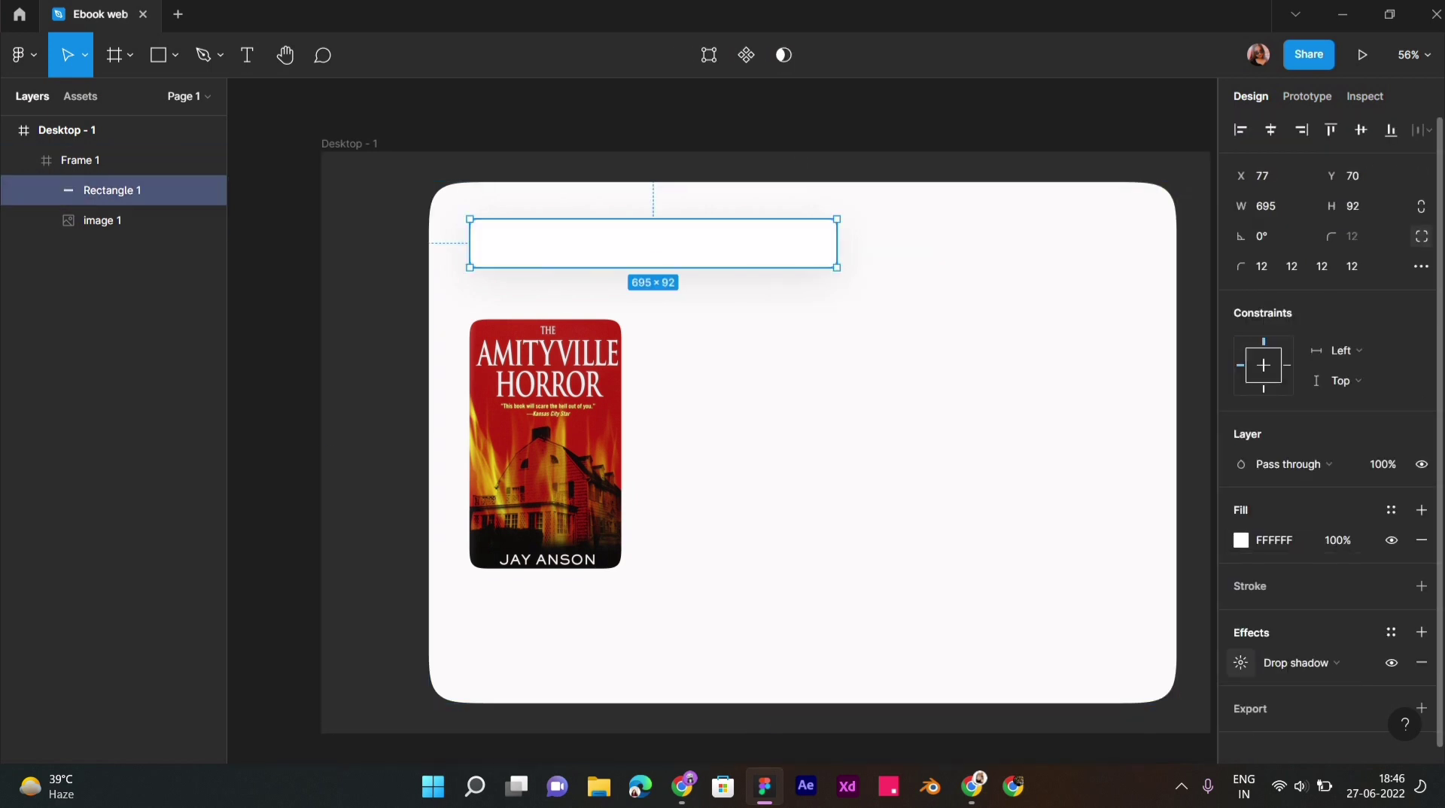
pyautogui.click(1240, 662)
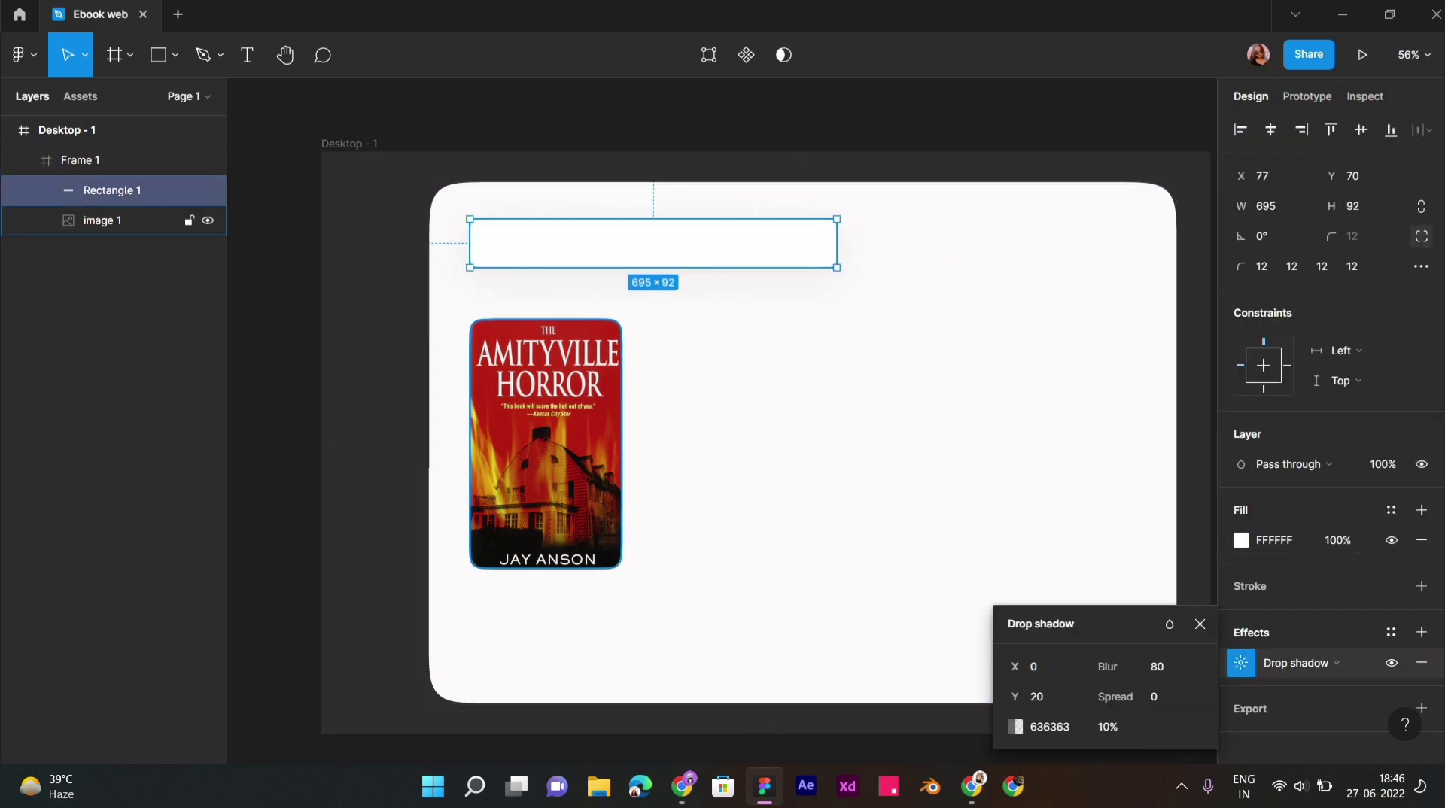
pyautogui.press('Escape')
pyautogui.press('Escape')
pyautogui.hscroll(2, 722, 444)
pyautogui.scroll(2, 344, 445)
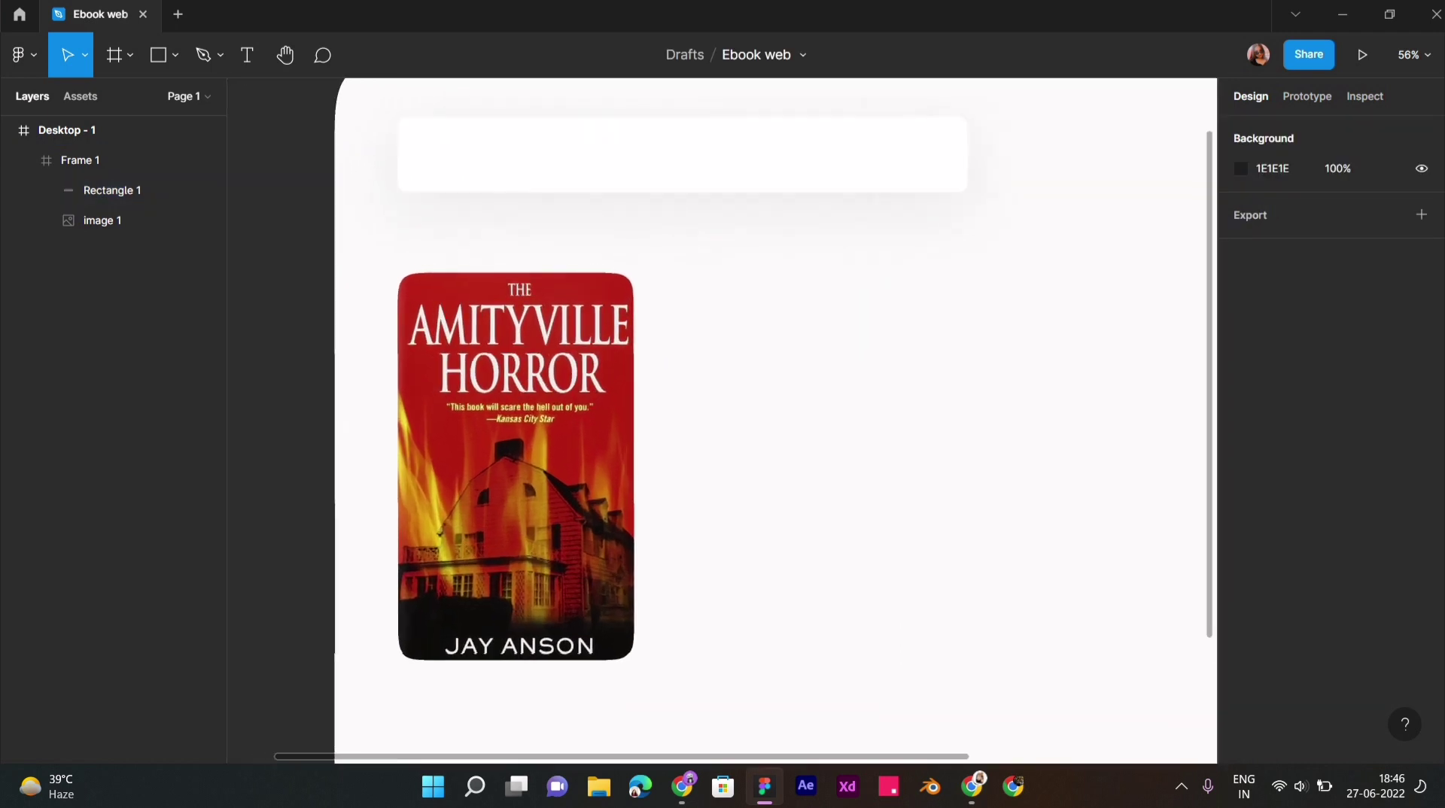
pyautogui.press('r')
pyautogui.press('t')
pyautogui.scroll(3, 344, 446)
pyautogui.scroll(3, 344, 446)
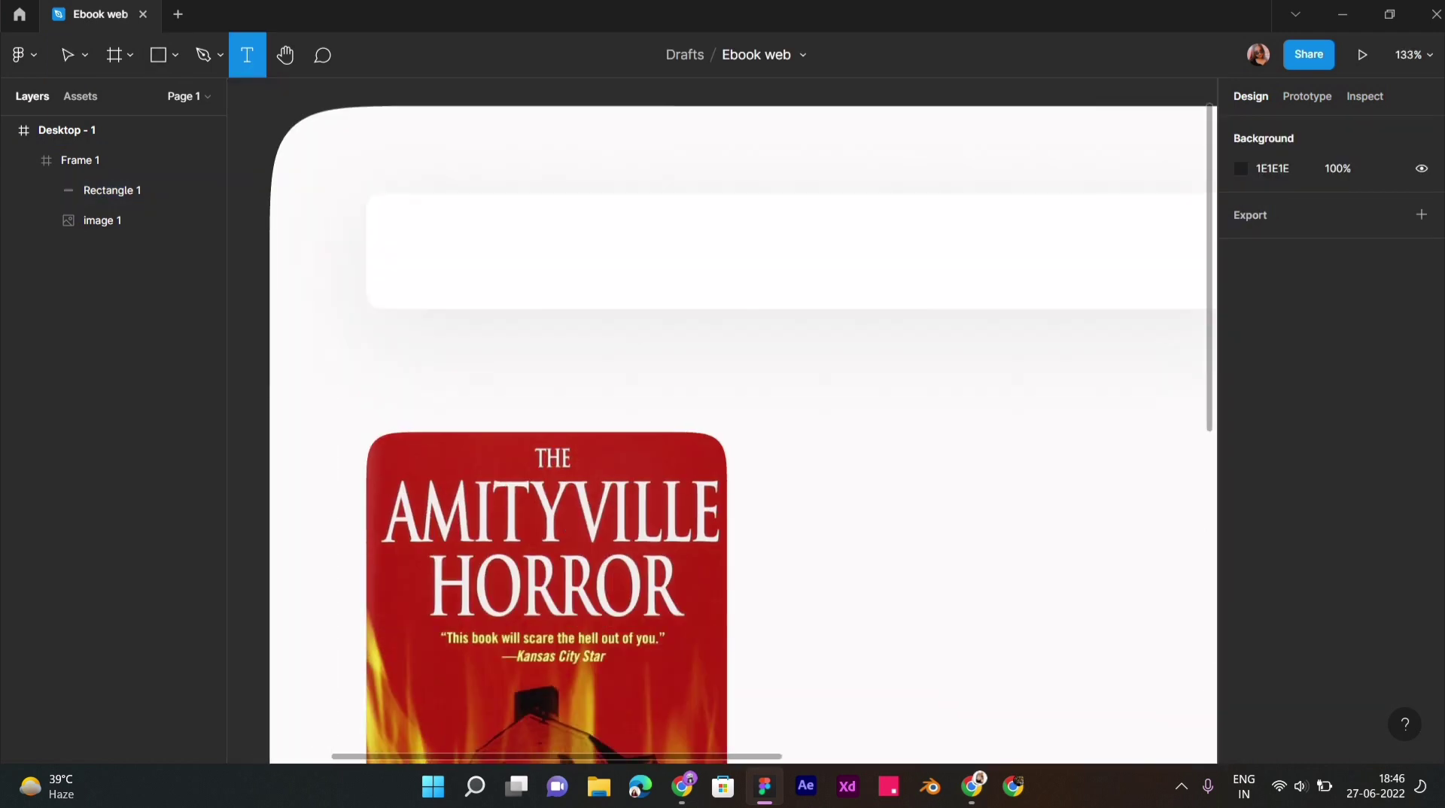
# Type 'The Amityville Horror' in the white bar, set it to Quicksand, and move it up
pyautogui.click(489, 260)
pyautogui.write('T')
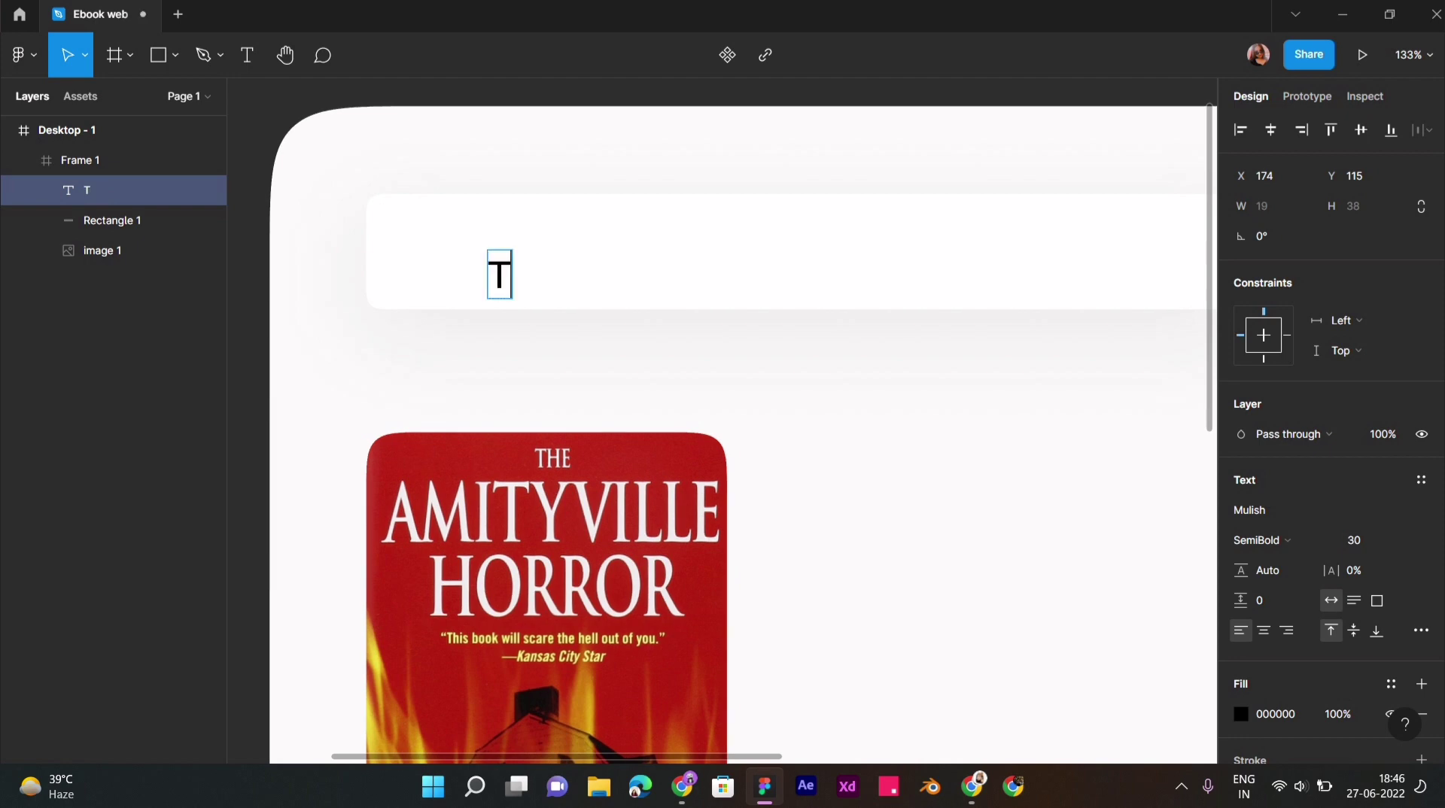
pyautogui.write('HE')
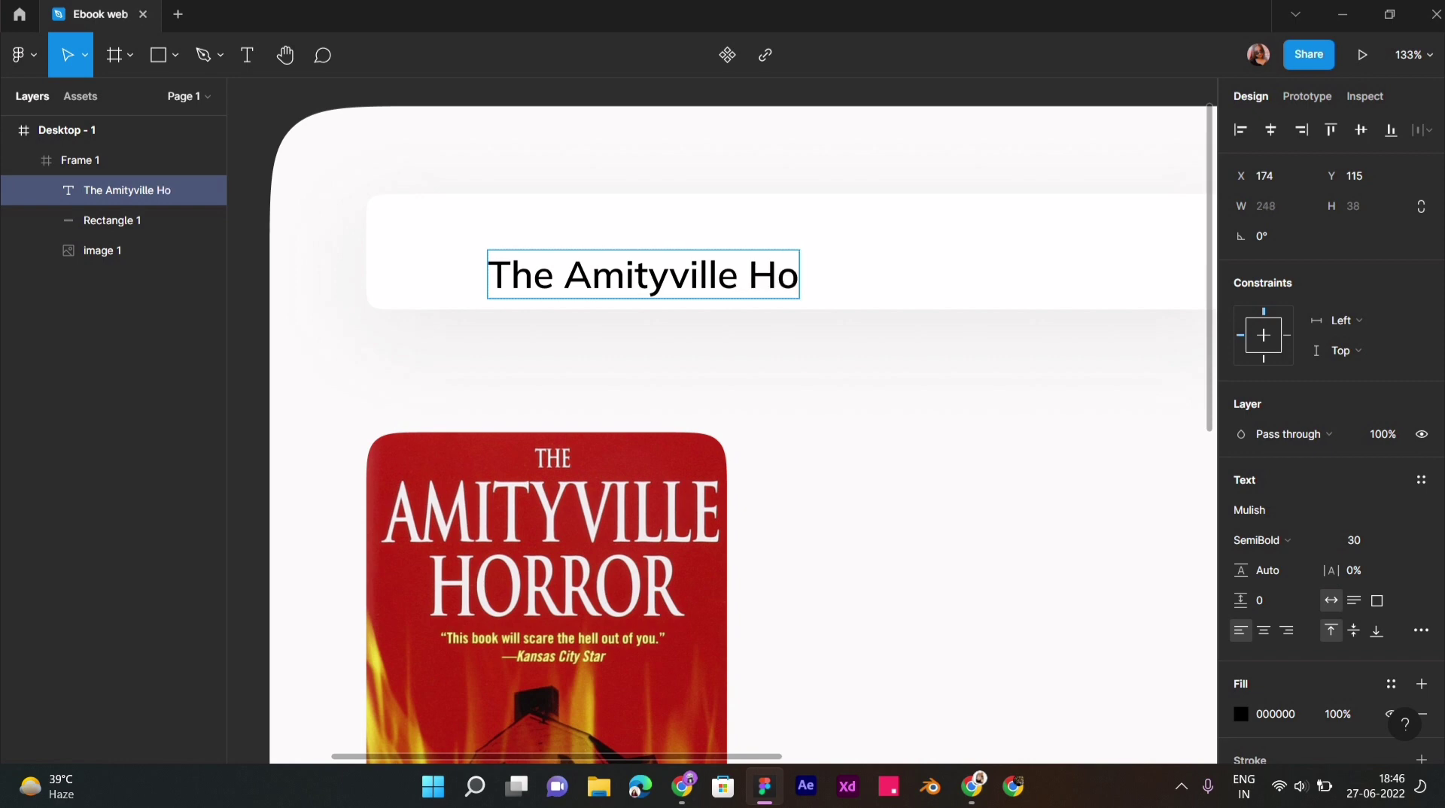
pyautogui.press('Escape')
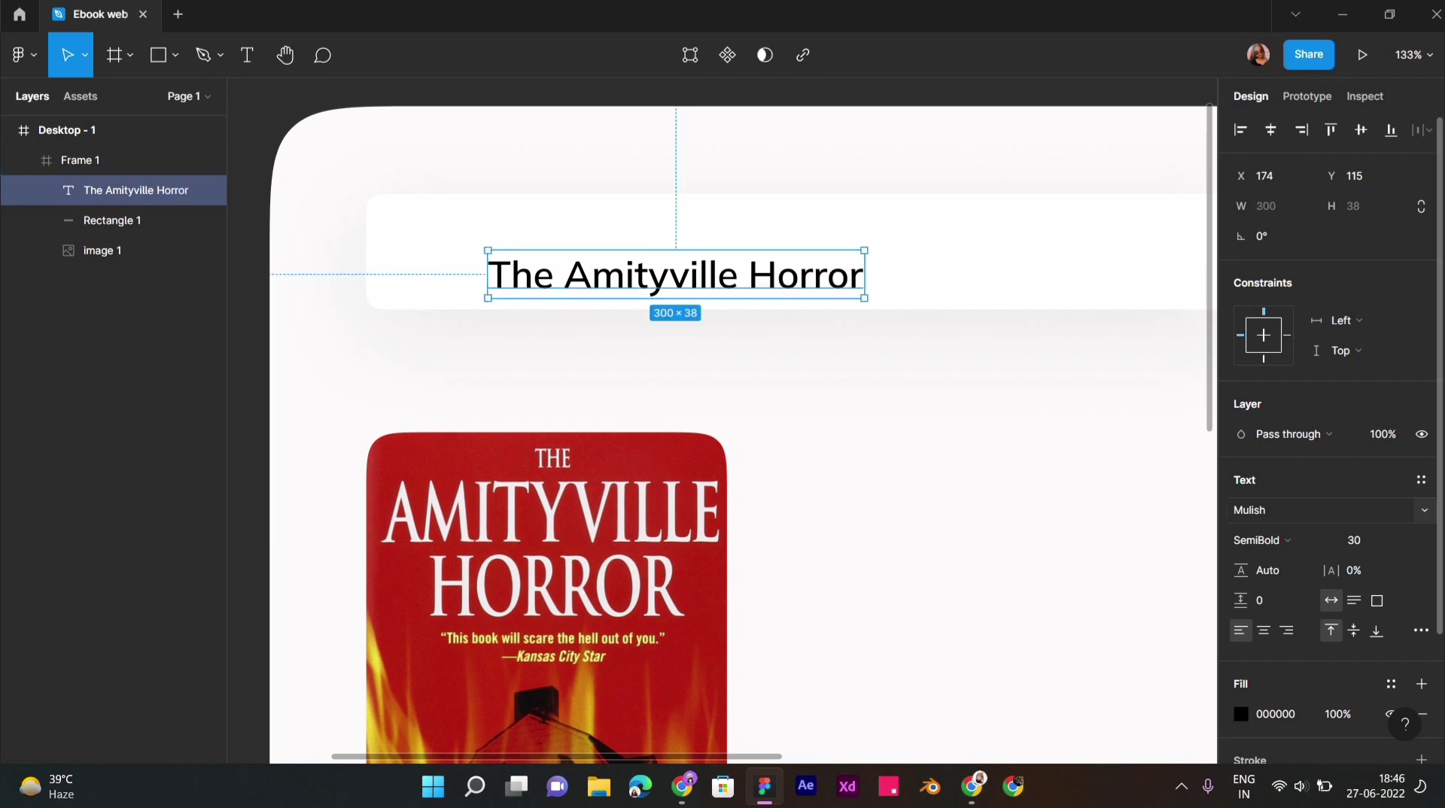
pyautogui.click(1249, 510)
pyautogui.write('Quicksand')
pyautogui.press('Return')
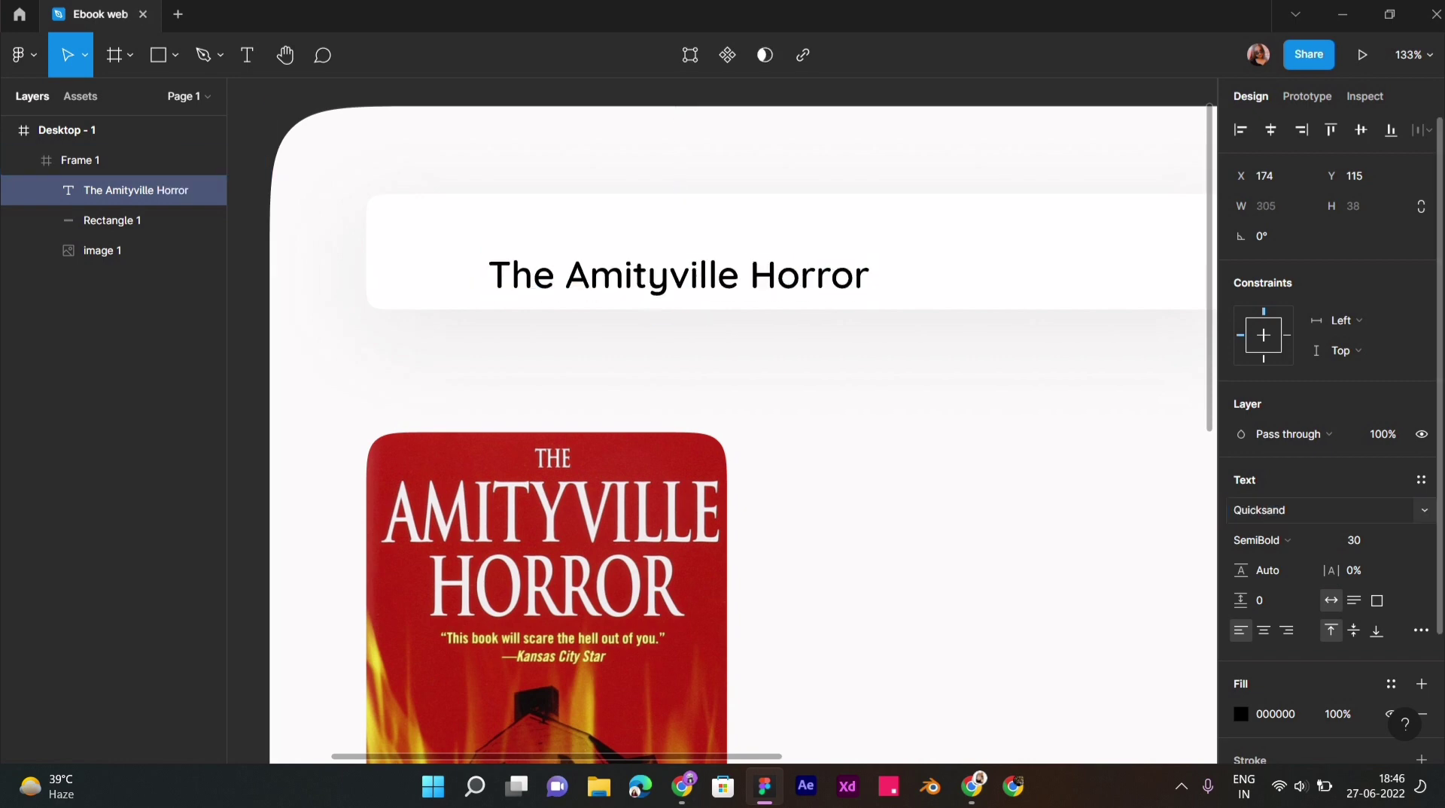
pyautogui.moveTo(676, 274); pyautogui.dragTo(691, 254)
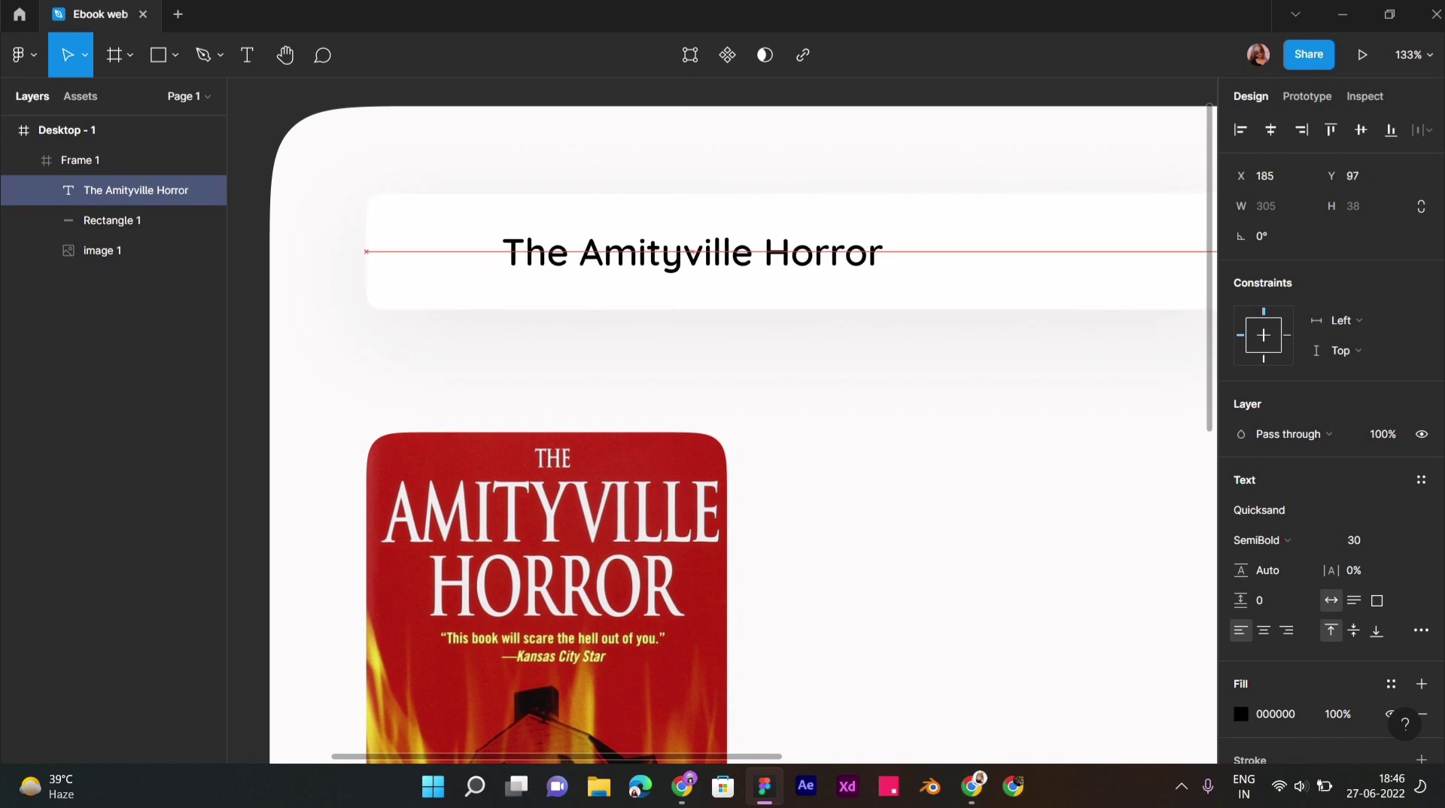
# Open the Iconix by Rijal icon file, then darken the title text to near-black
pyautogui.click(19, 14)
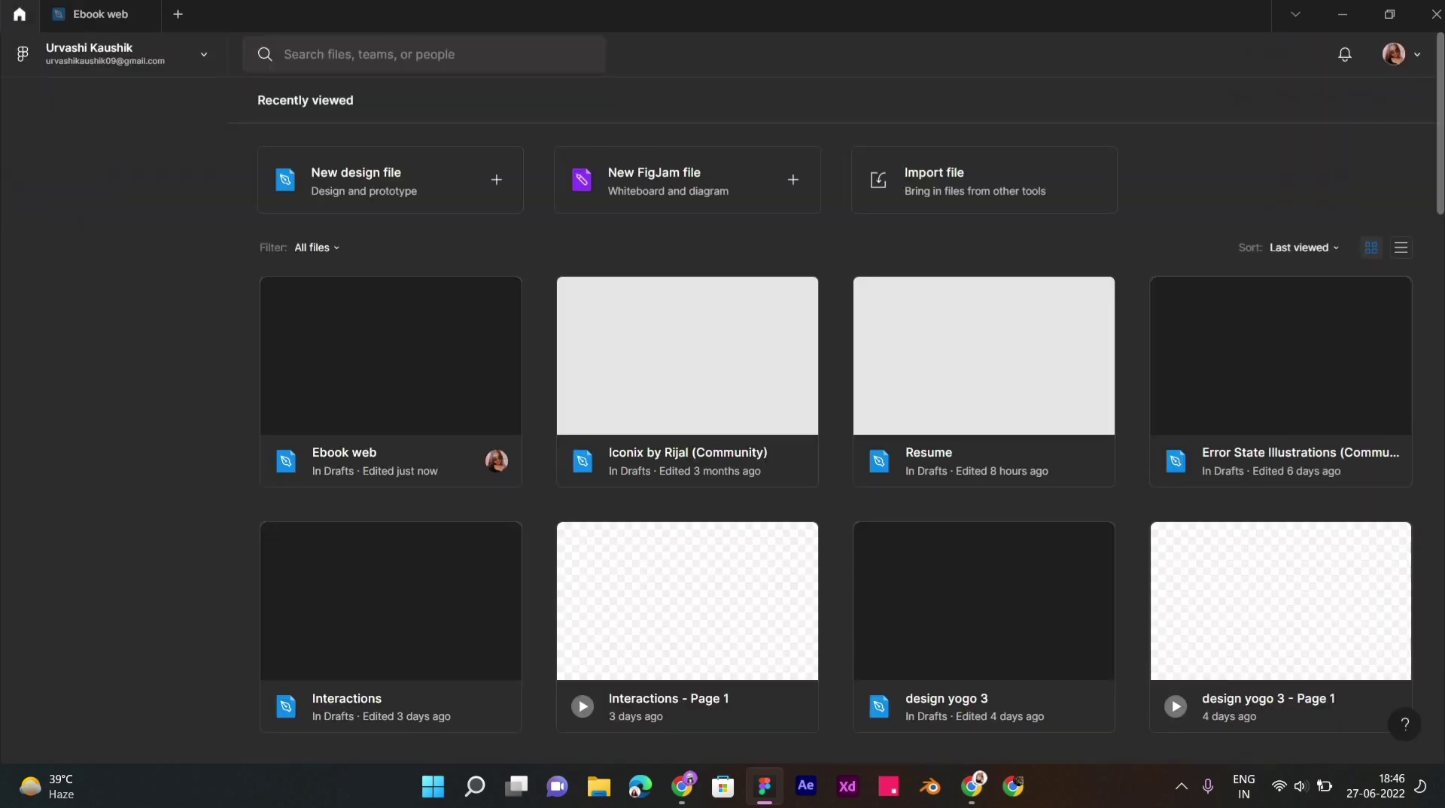
pyautogui.doubleClick(687, 354)
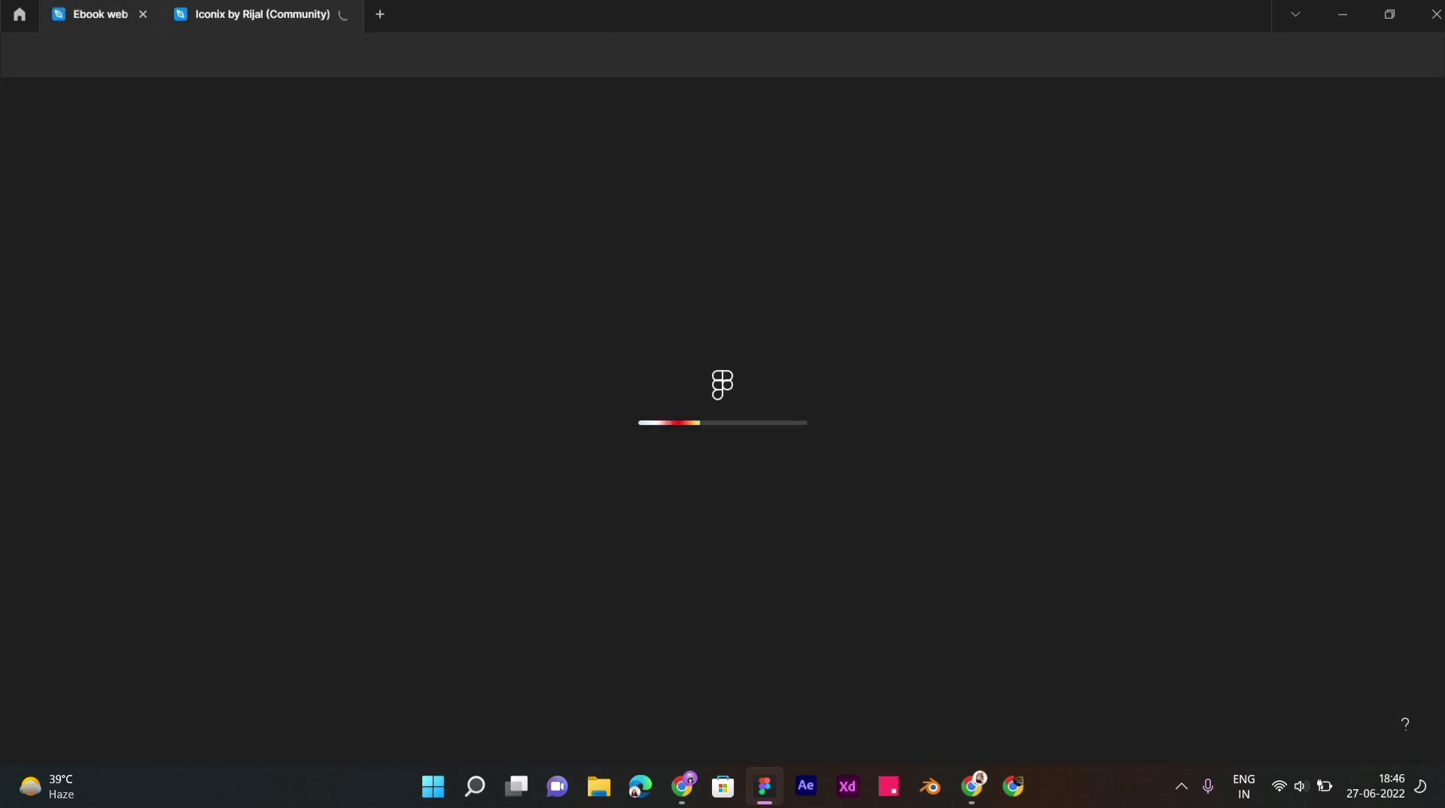
pyautogui.click(98, 14)
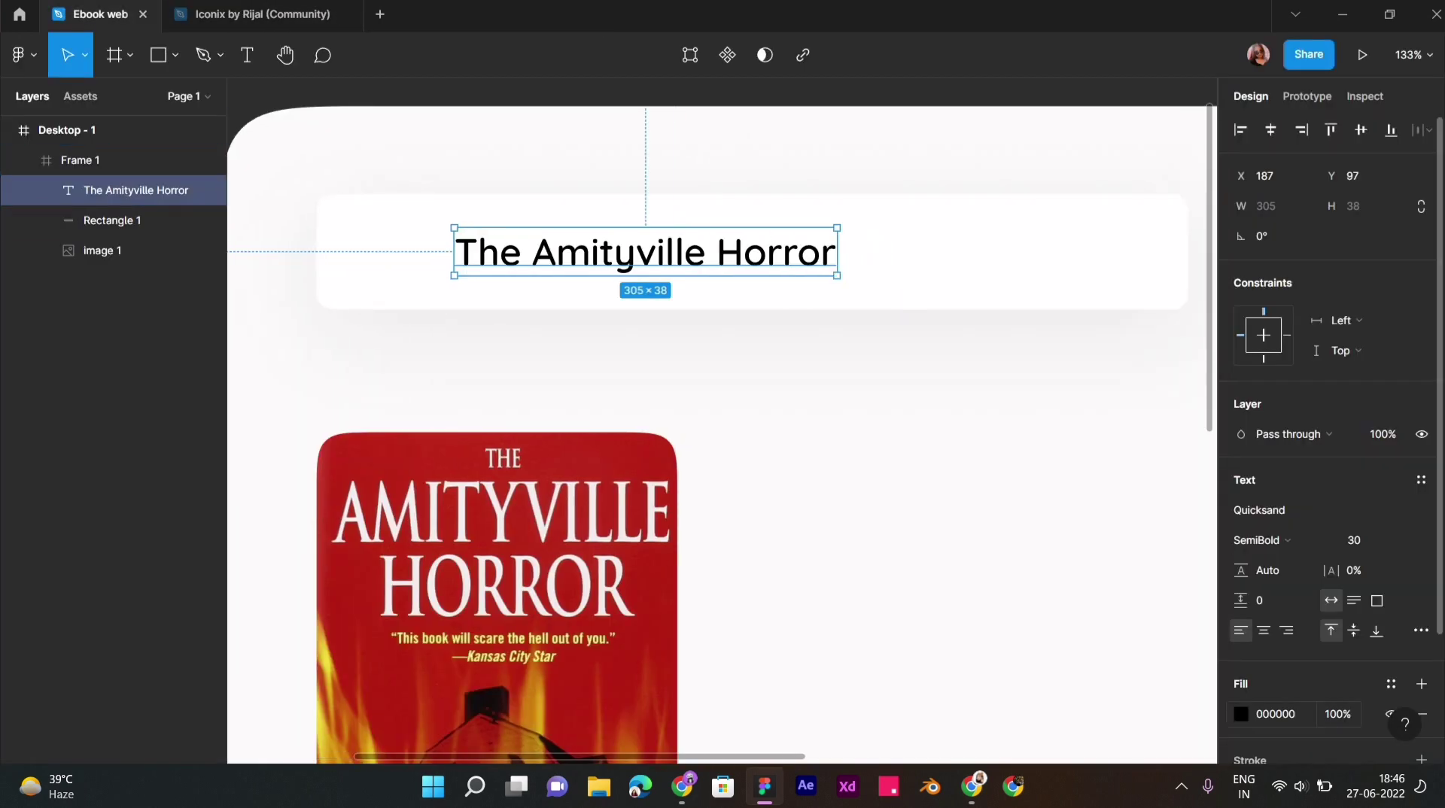
pyautogui.click(1240, 713)
pyautogui.click(993, 498)
pyautogui.press('Escape')
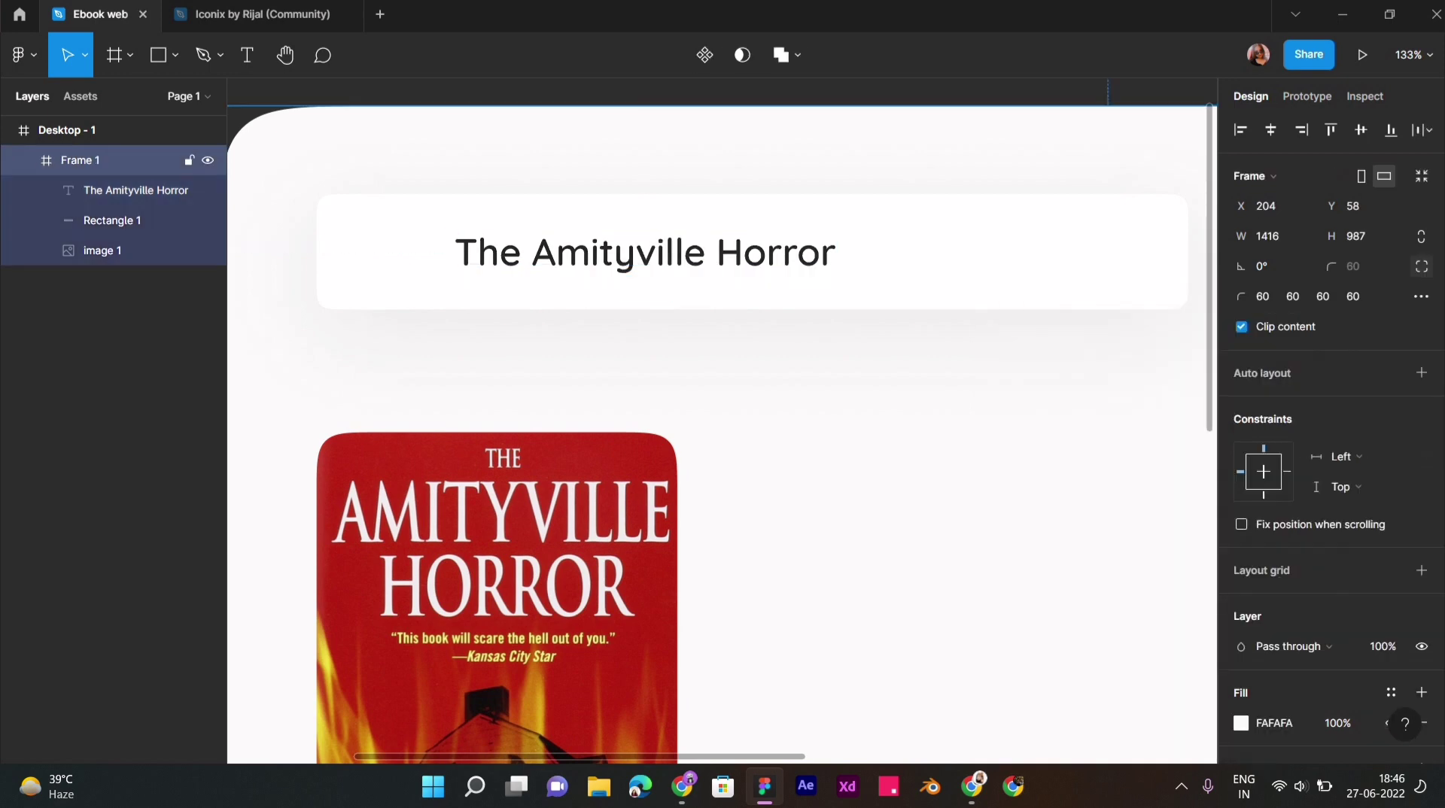
# Copy the search icon from the Iconix file and paste it into the Ebook web design
pyautogui.click(252, 14)
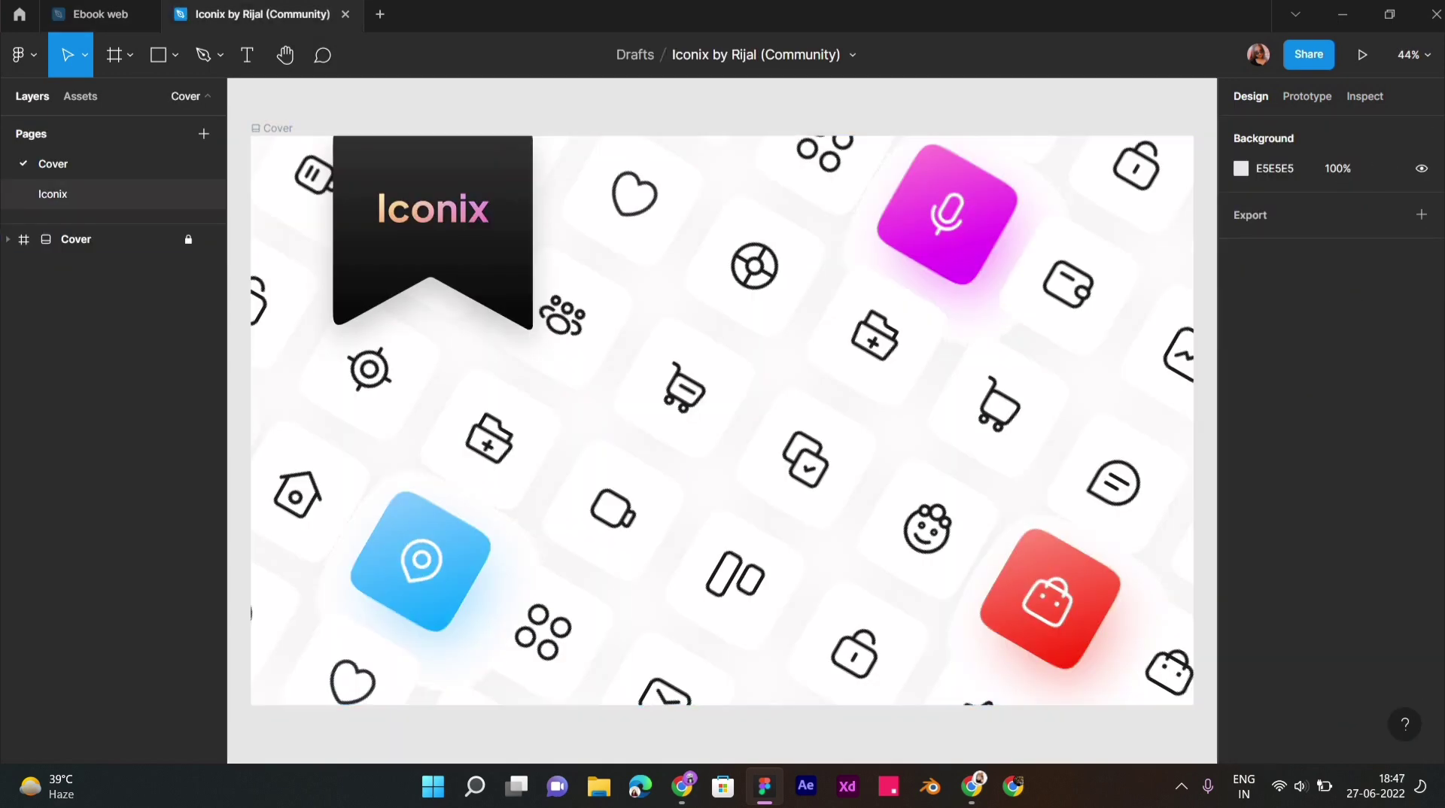
pyautogui.click(53, 193)
pyautogui.hotkey('ctrl', 'c')
pyautogui.click(742, 253)
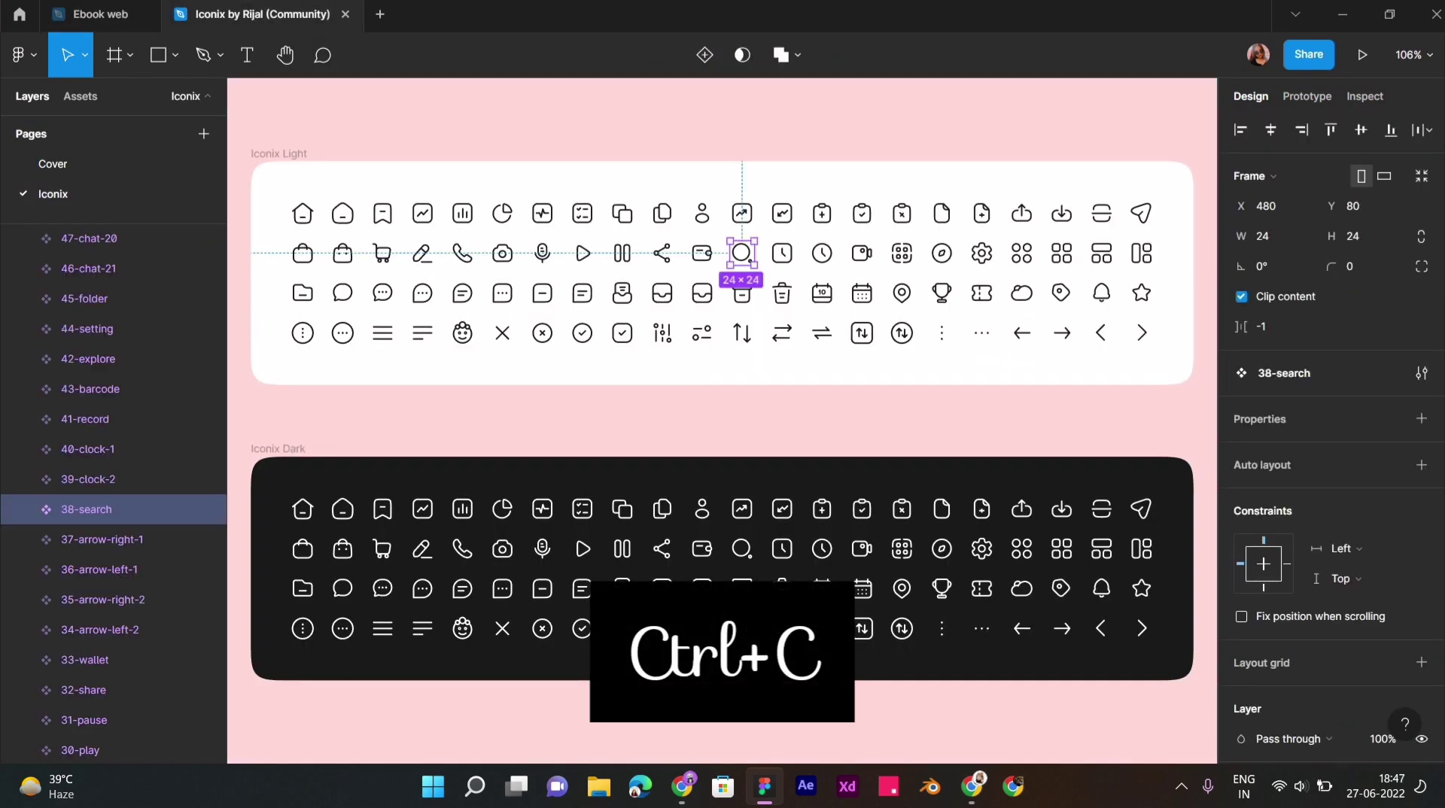
pyautogui.click(100, 14)
pyautogui.hotkey('ctrl', 'v')
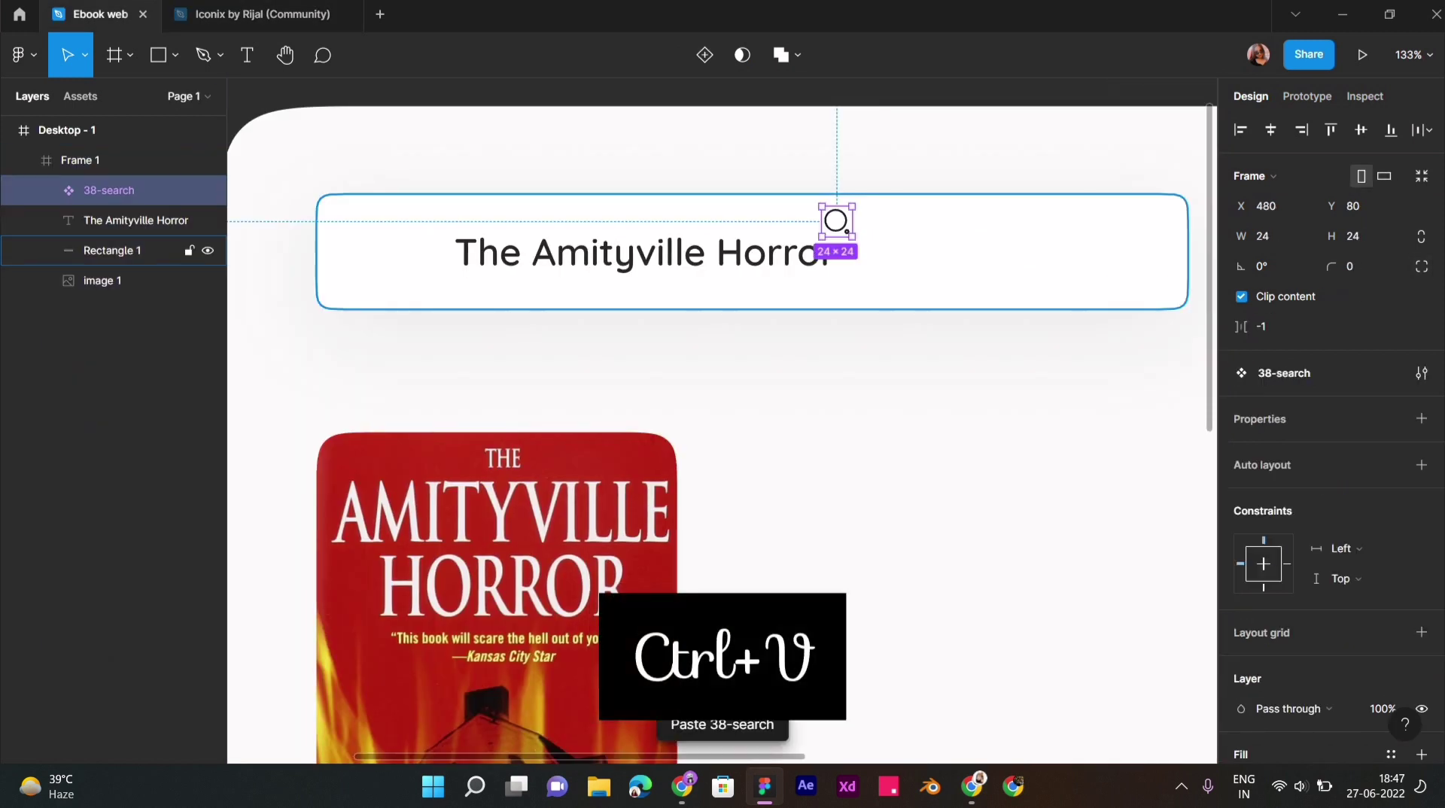
# Resize the search icon to 32×32 and place it at the bar's left end
pyautogui.write('32')
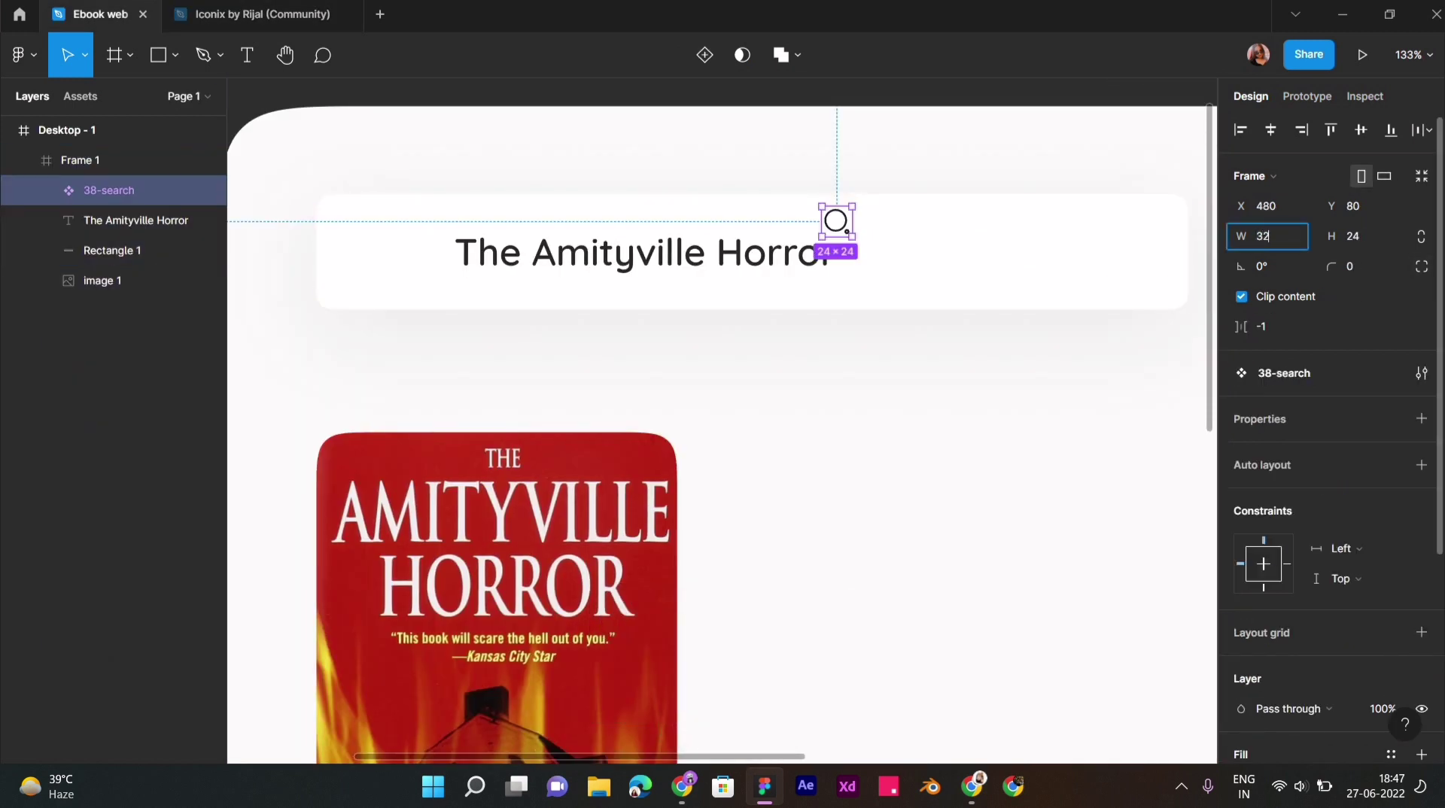
pyautogui.press('Tab')
pyautogui.write('3')
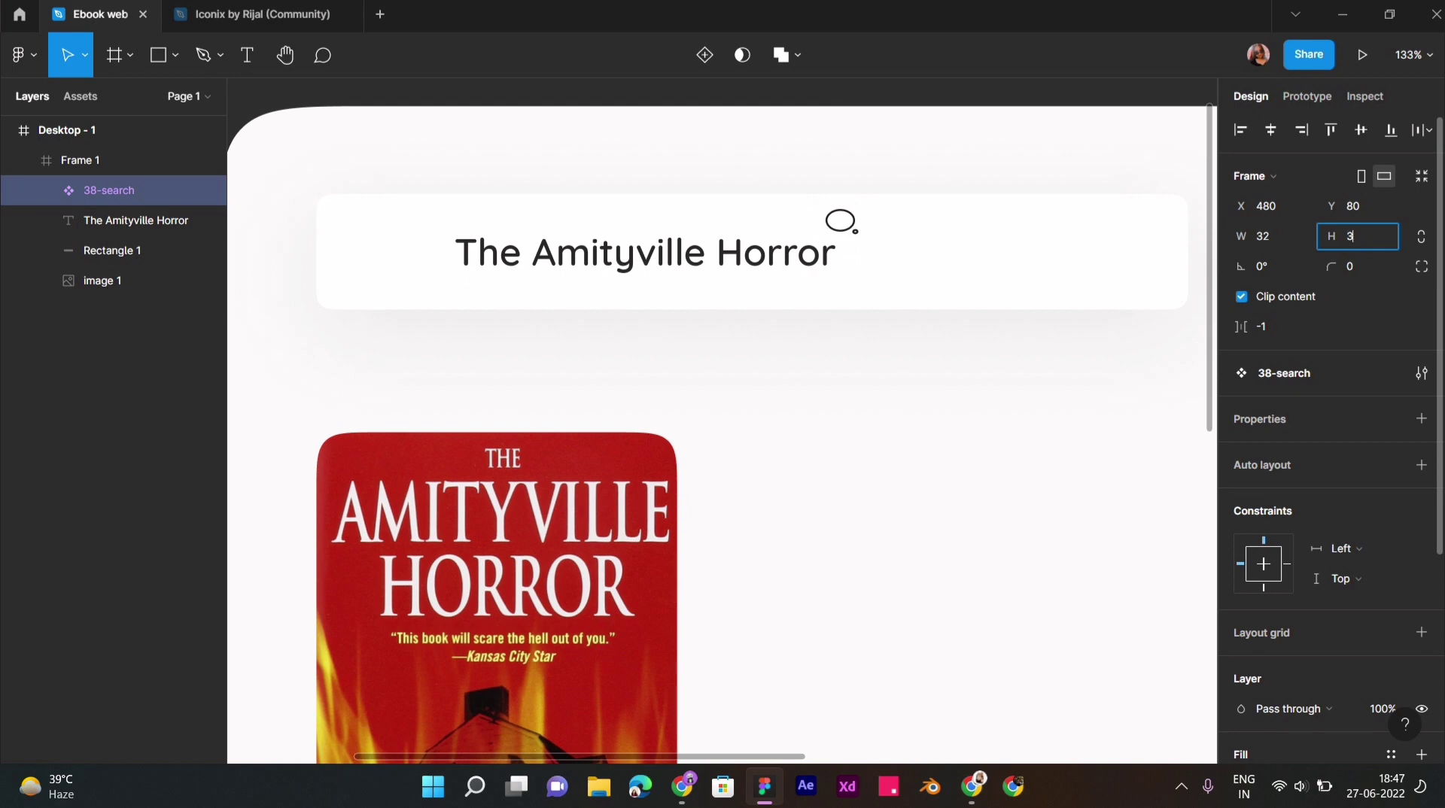
pyautogui.write('2')
pyautogui.press('Return')
pyautogui.moveTo(840, 224); pyautogui.dragTo(380, 252)
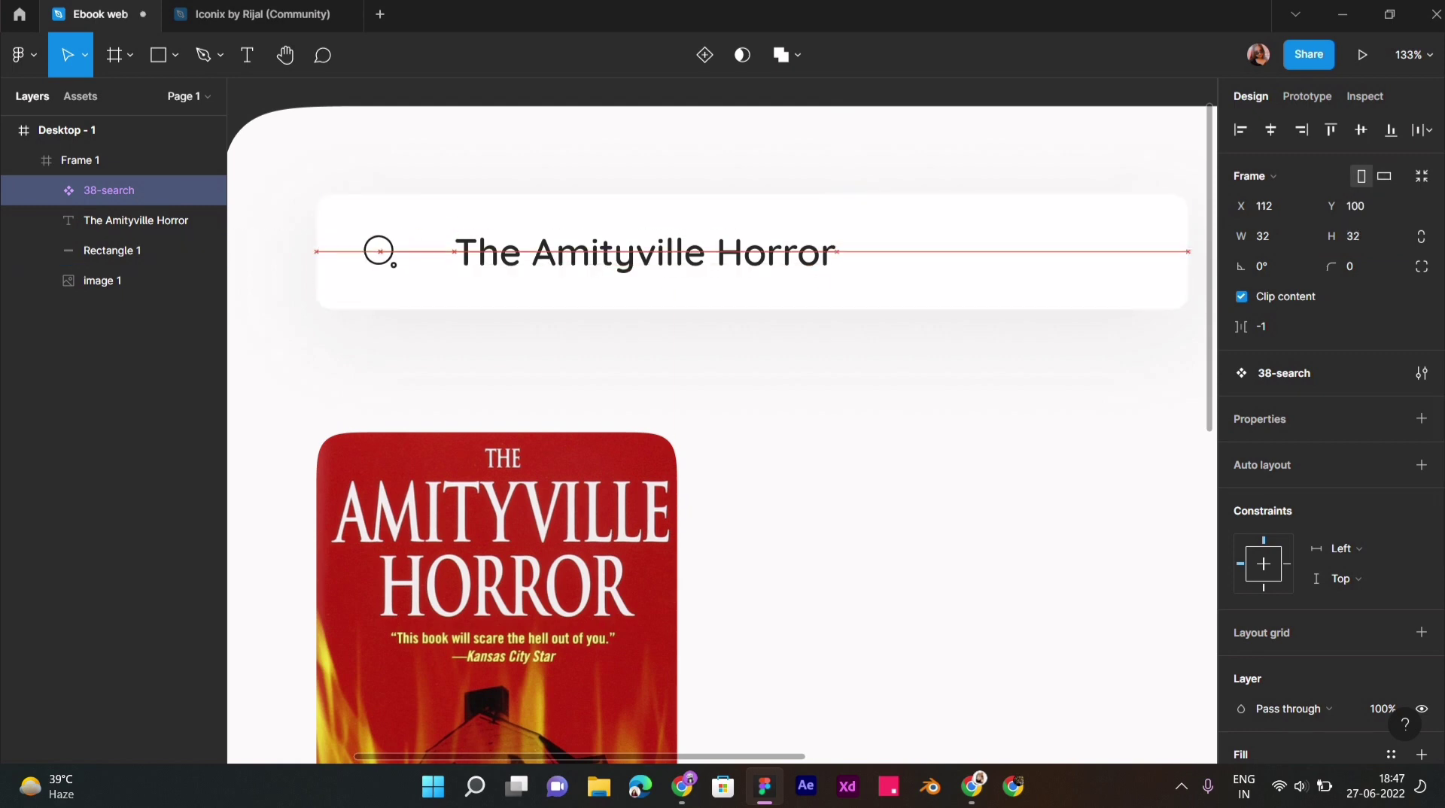
# Recolour the search icon grey 434343
pyautogui.scroll(-4, 1330, 451)
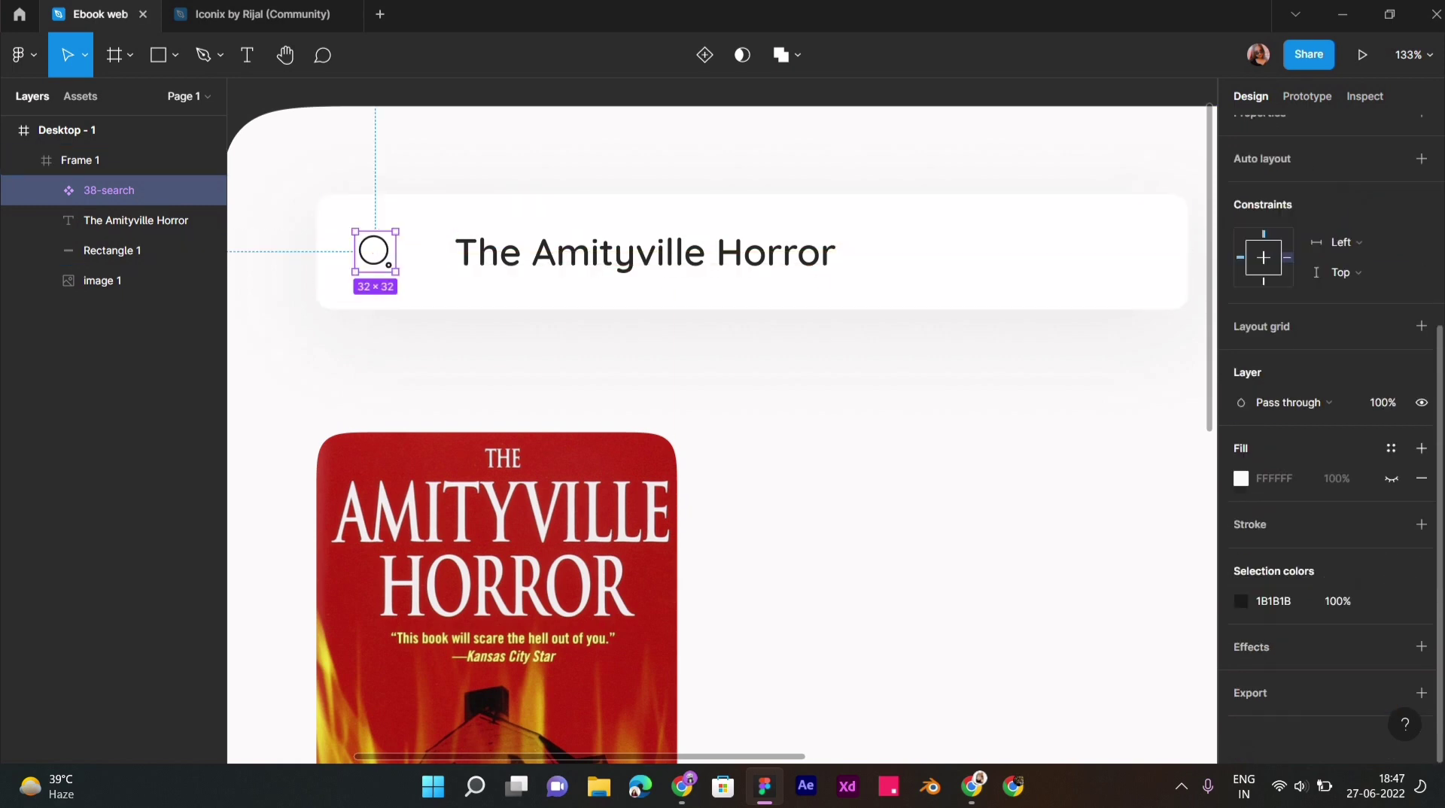
pyautogui.click(1241, 602)
pyautogui.write('434343')
pyautogui.press('Return')
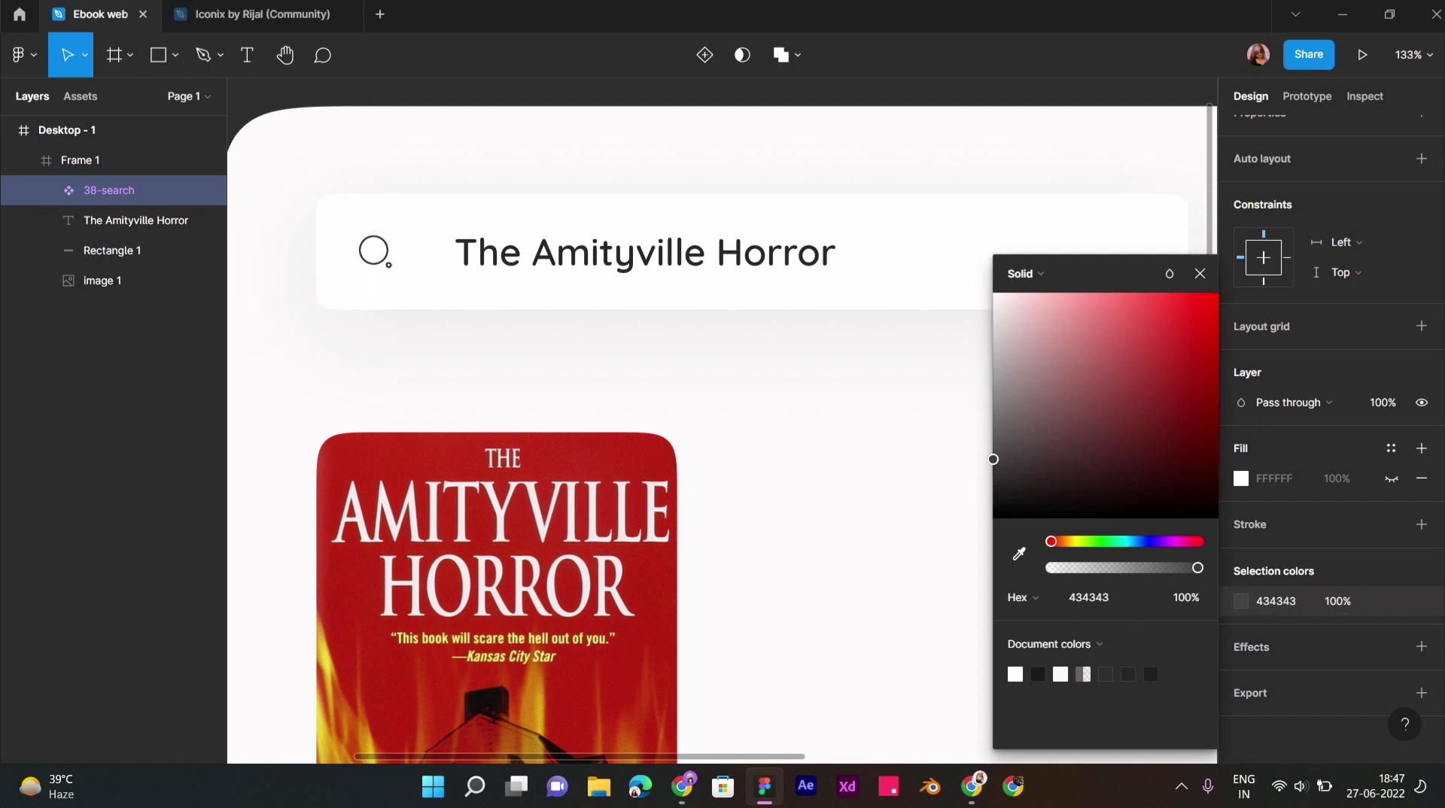
pyautogui.scroll(-3, 722, 421)
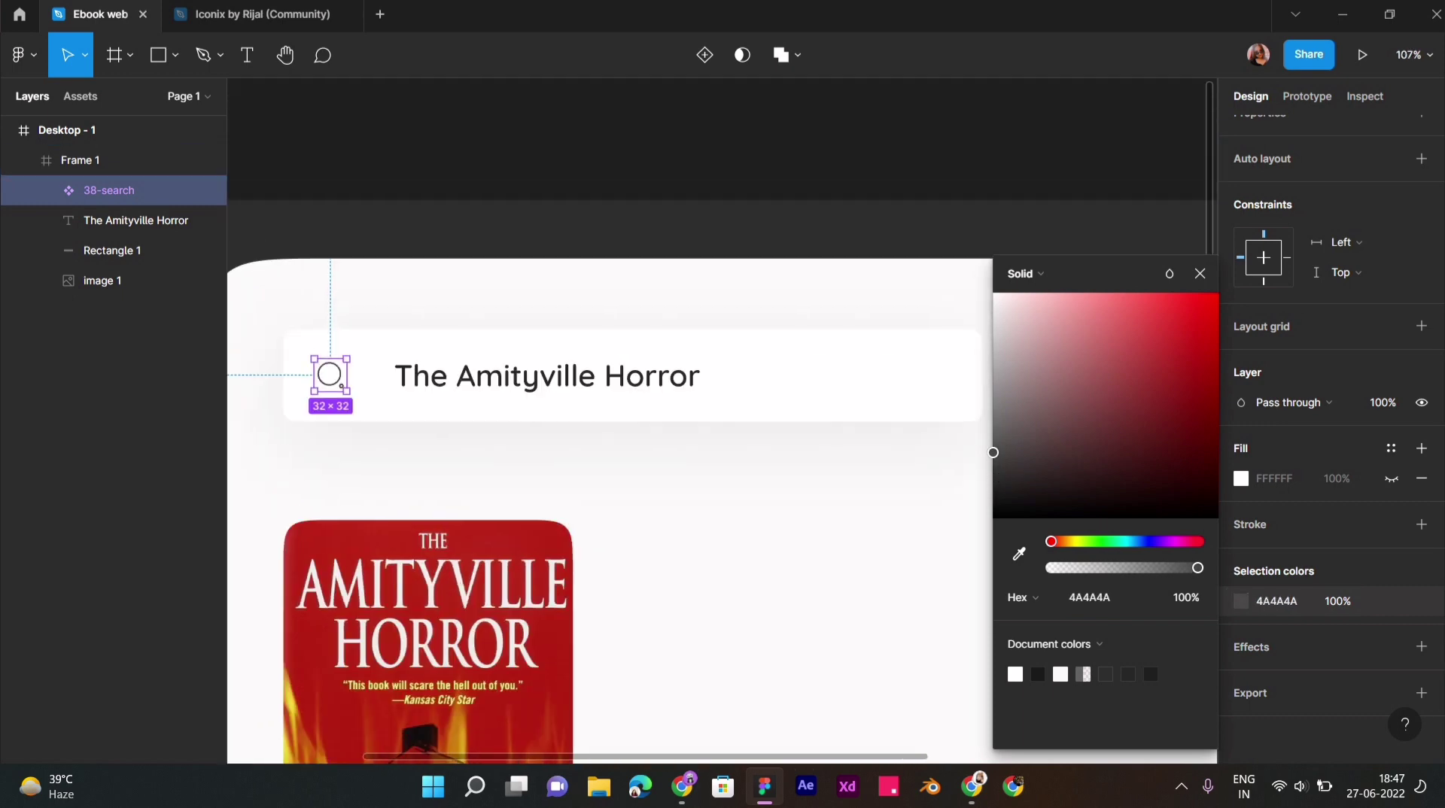
pyautogui.press('Escape')
pyautogui.scroll(-3, 723, 422)
pyautogui.scroll(3, 722, 422)
pyautogui.scroll(2, 723, 422)
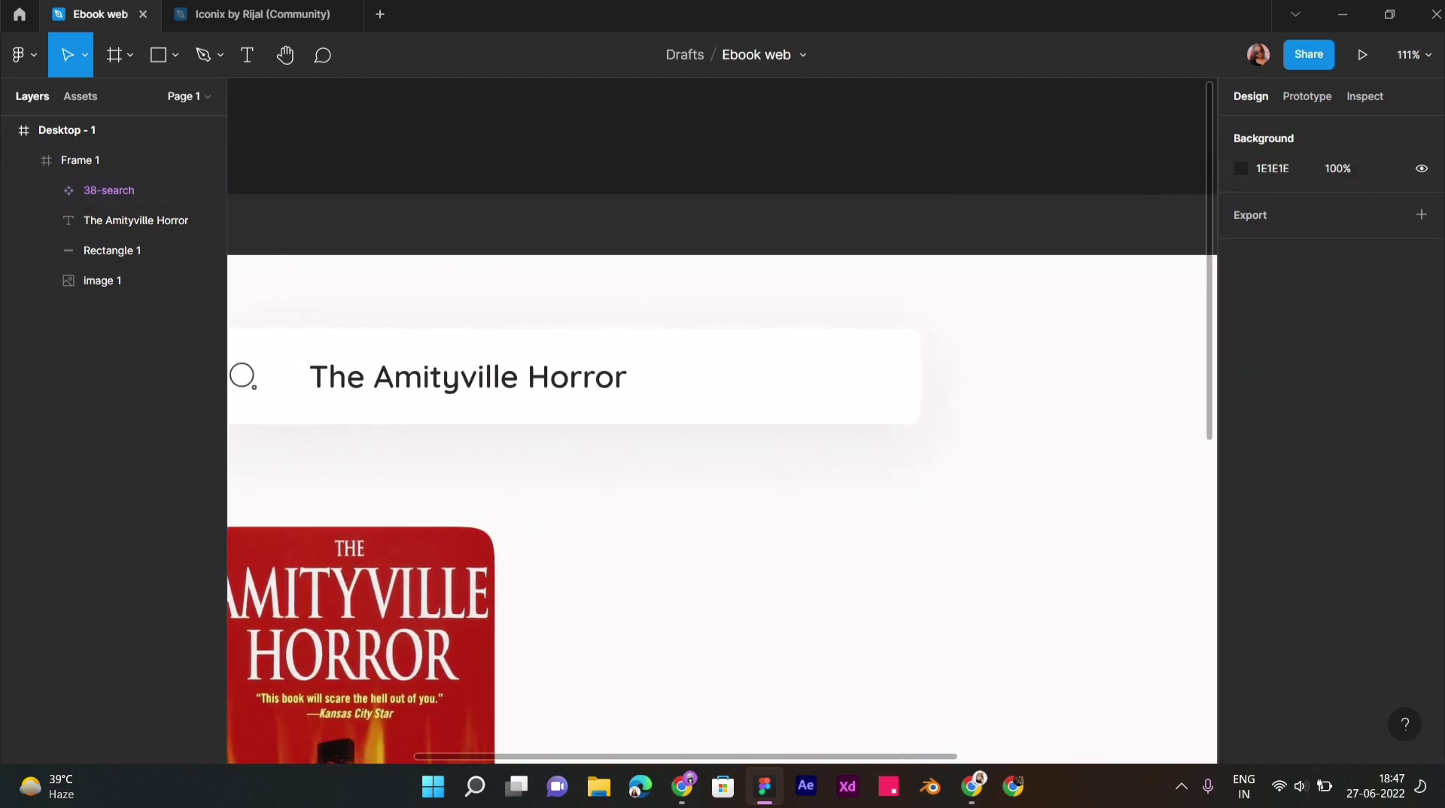
# Draw a rectangle at the search bar's right end with 8 px rounded corners
pyautogui.press('r')
pyautogui.scroll(3, 964, 314)
pyautogui.scroll(2, 963, 314)
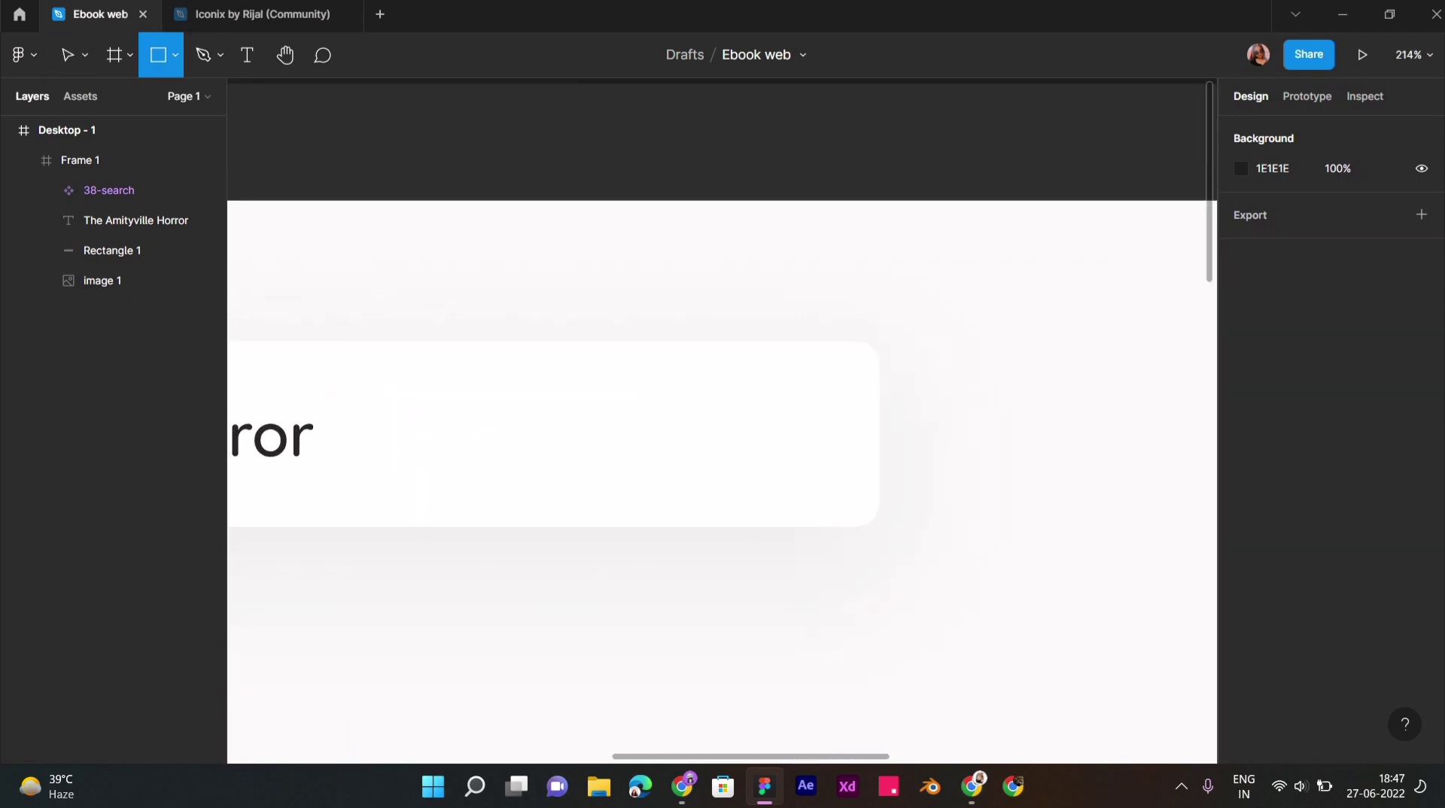
pyautogui.moveTo(704, 366); pyautogui.dragTo(855, 504)
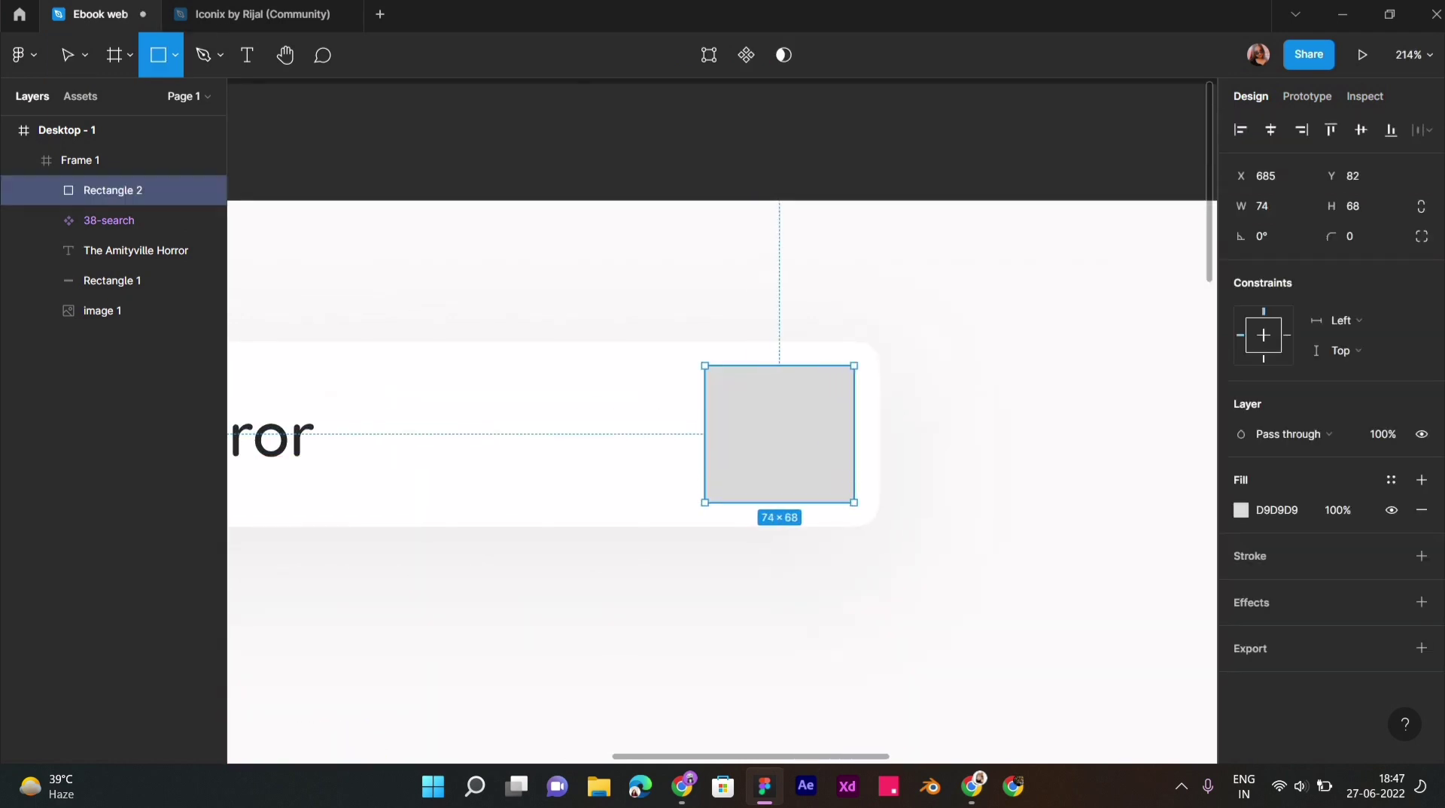
pyautogui.write('8')
pyautogui.press('Return')
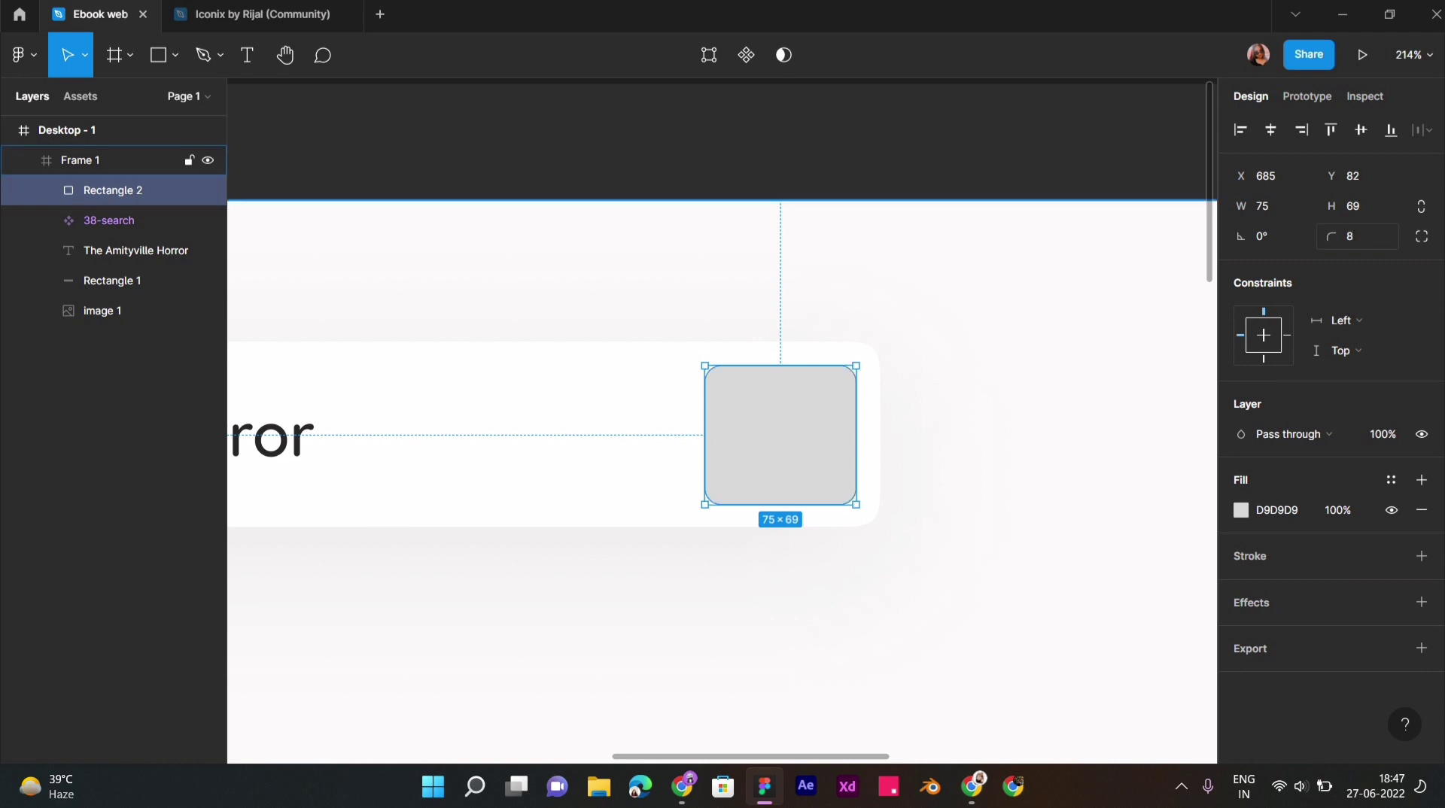
pyautogui.click(1421, 236)
pyautogui.click(1421, 266)
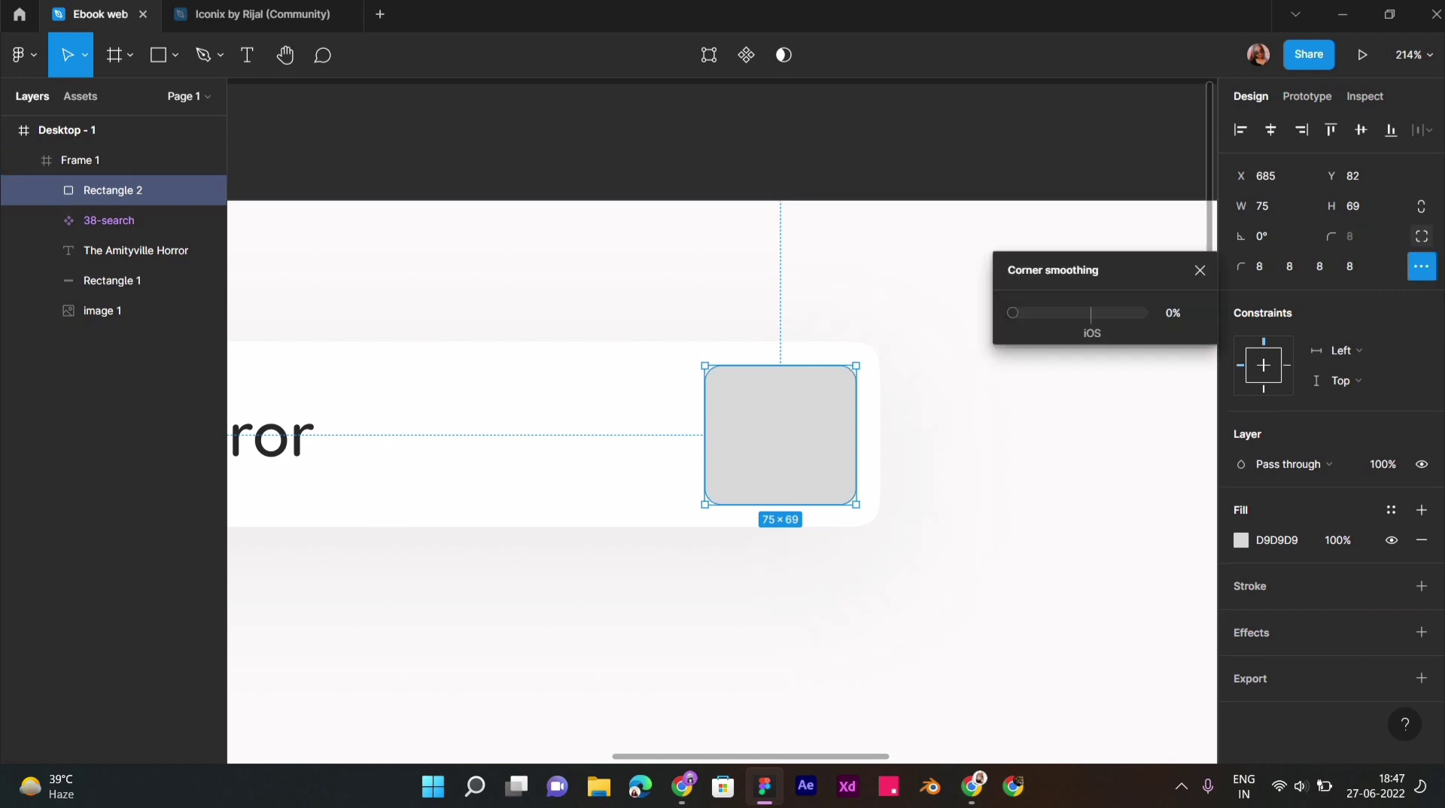
# Fill the rectangle with dark grey 2F2F2F
pyautogui.click(1240, 540)
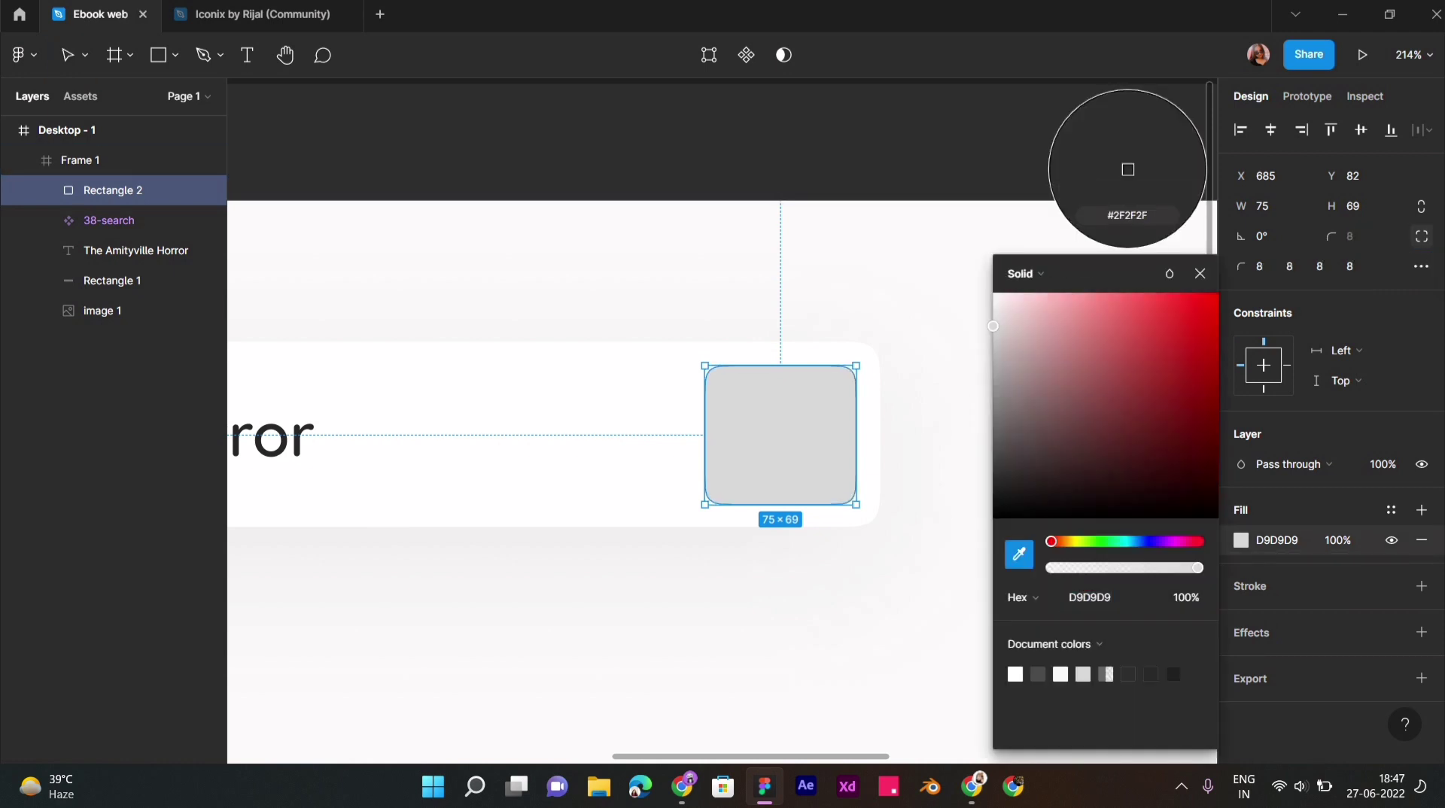
pyautogui.write('2F2F2F')
pyautogui.press('Return')
pyautogui.press('Escape')
pyautogui.scroll(-3, 1032, 171)
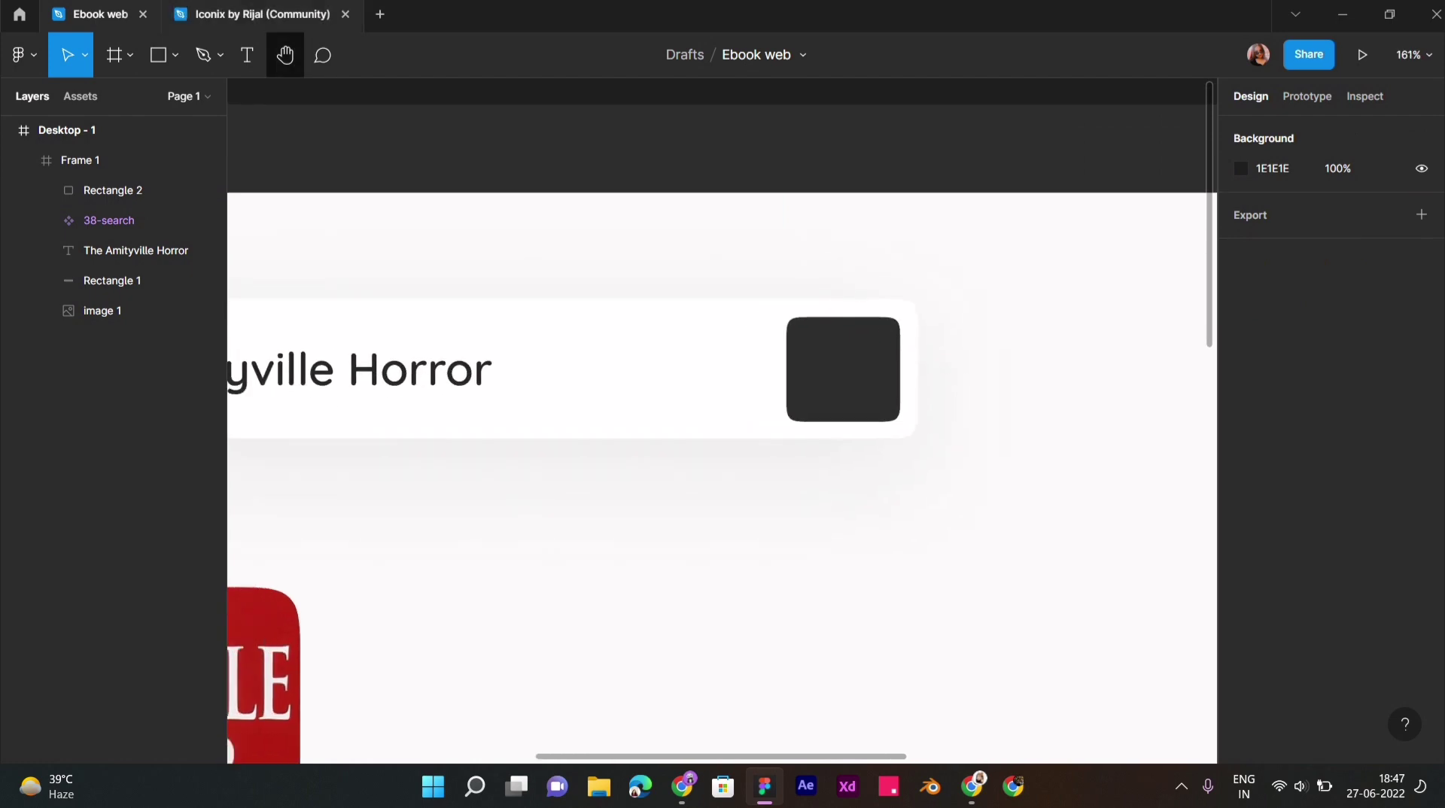
pyautogui.click(256, 14)
# Copy the 68-setting-1 icon from Iconix into Ebook web and place it in the dark square
pyautogui.click(701, 333)
pyautogui.hotkey('ctrl', 'c')
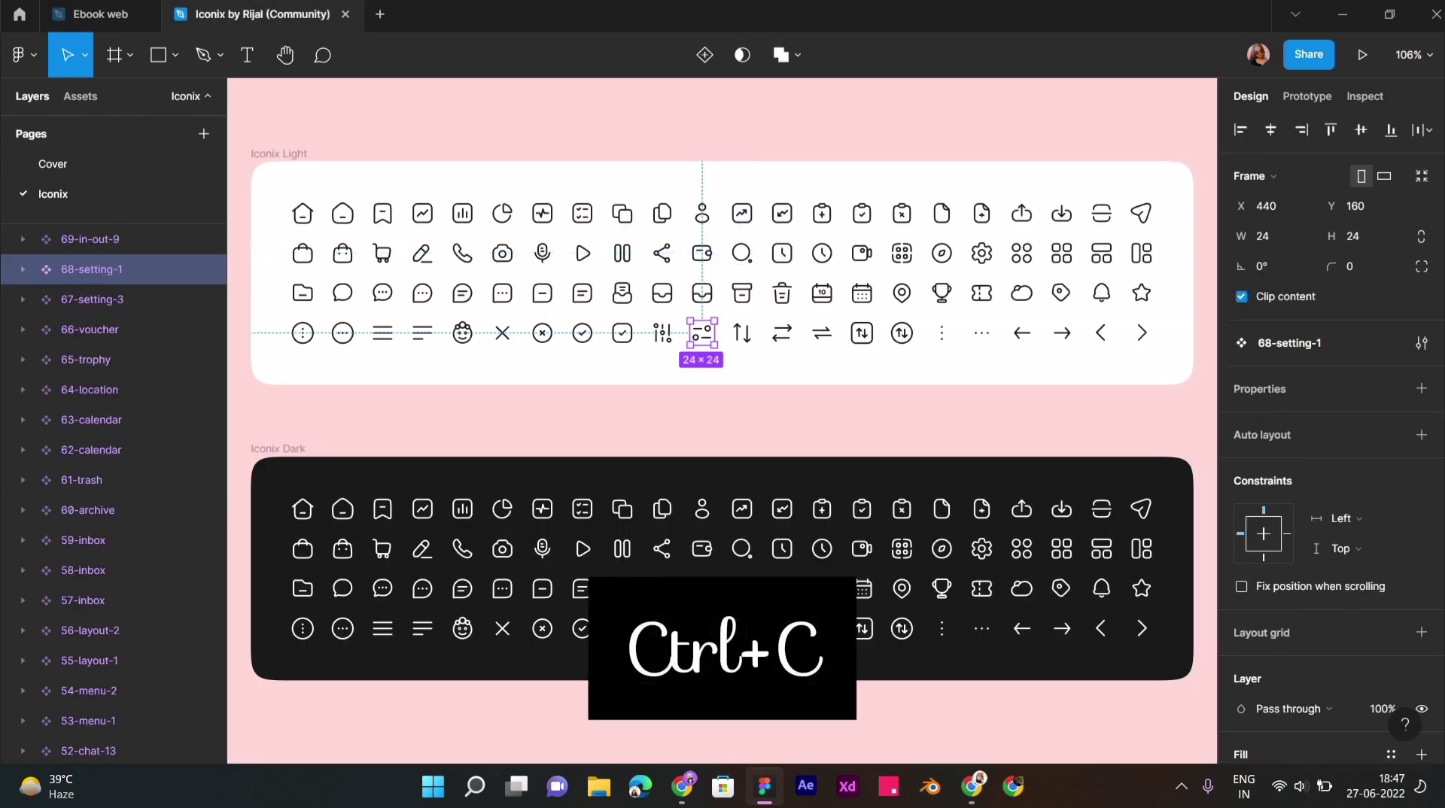
pyautogui.click(100, 13)
pyautogui.hotkey('ctrl', 'v')
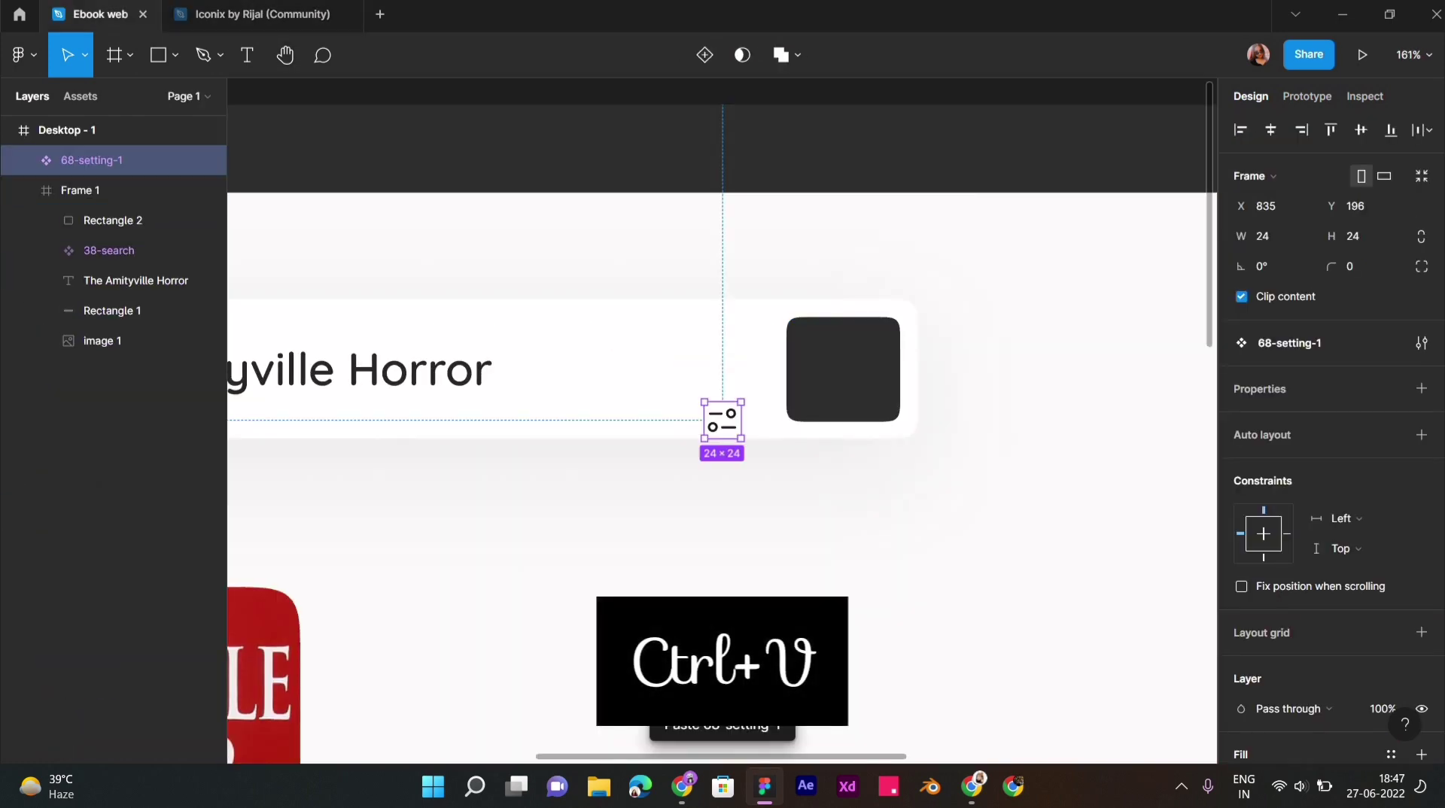
pyautogui.moveTo(723, 420); pyautogui.dragTo(840, 369)
# Resize the settings icon to 32×32
pyautogui.click(1268, 236)
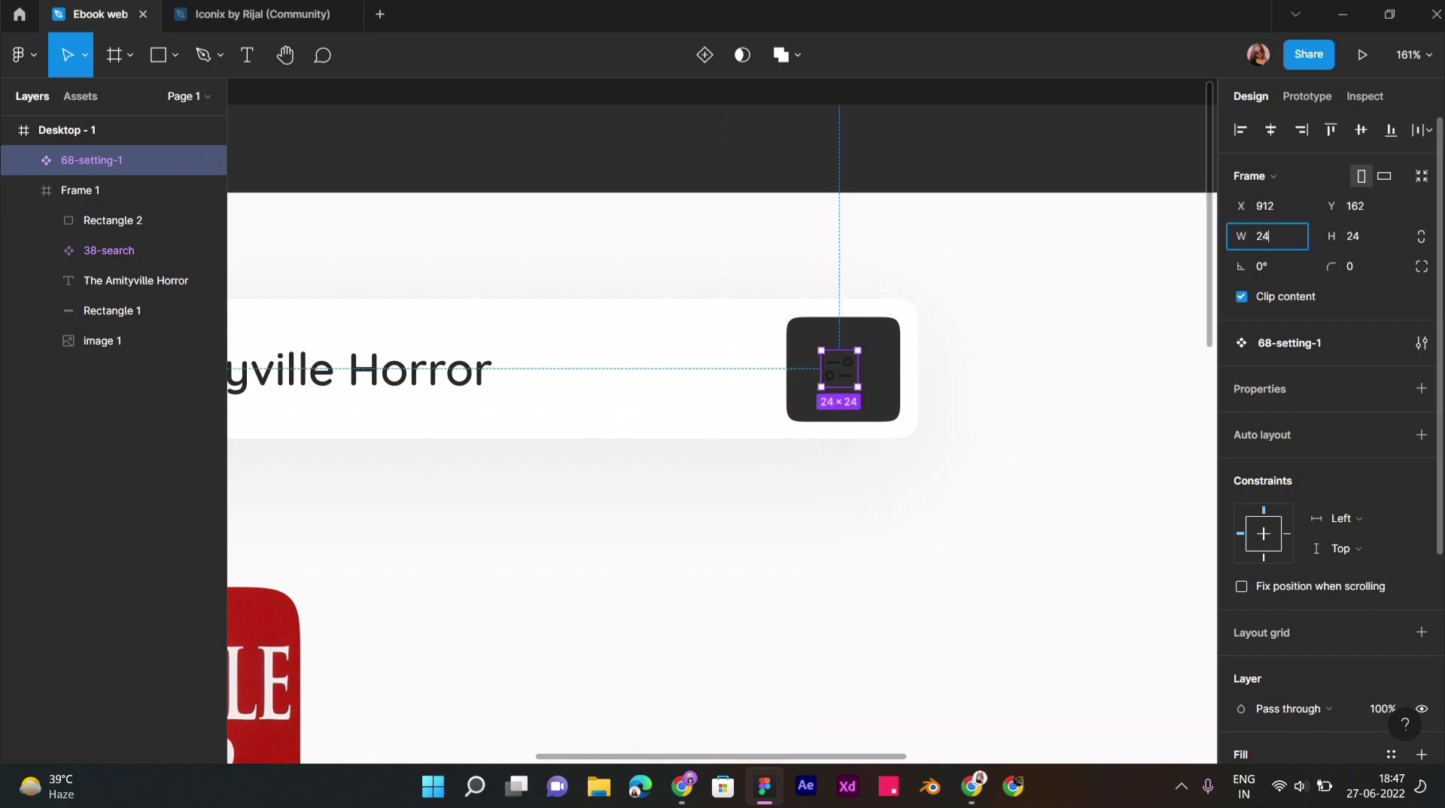
pyautogui.write('32')
pyautogui.press('Tab')
pyautogui.write('32')
pyautogui.press('Return')
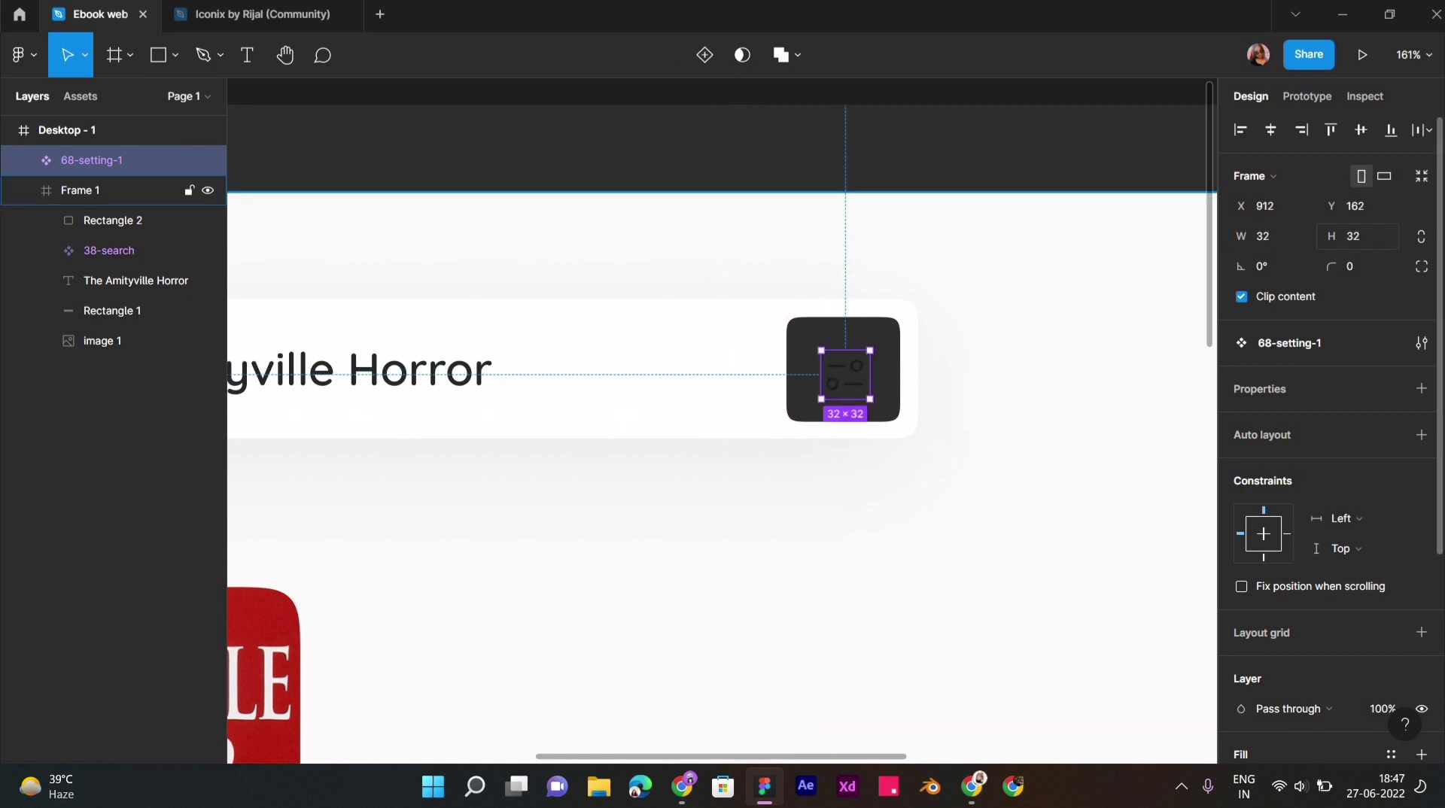
pyautogui.scroll(5, 845, 369)
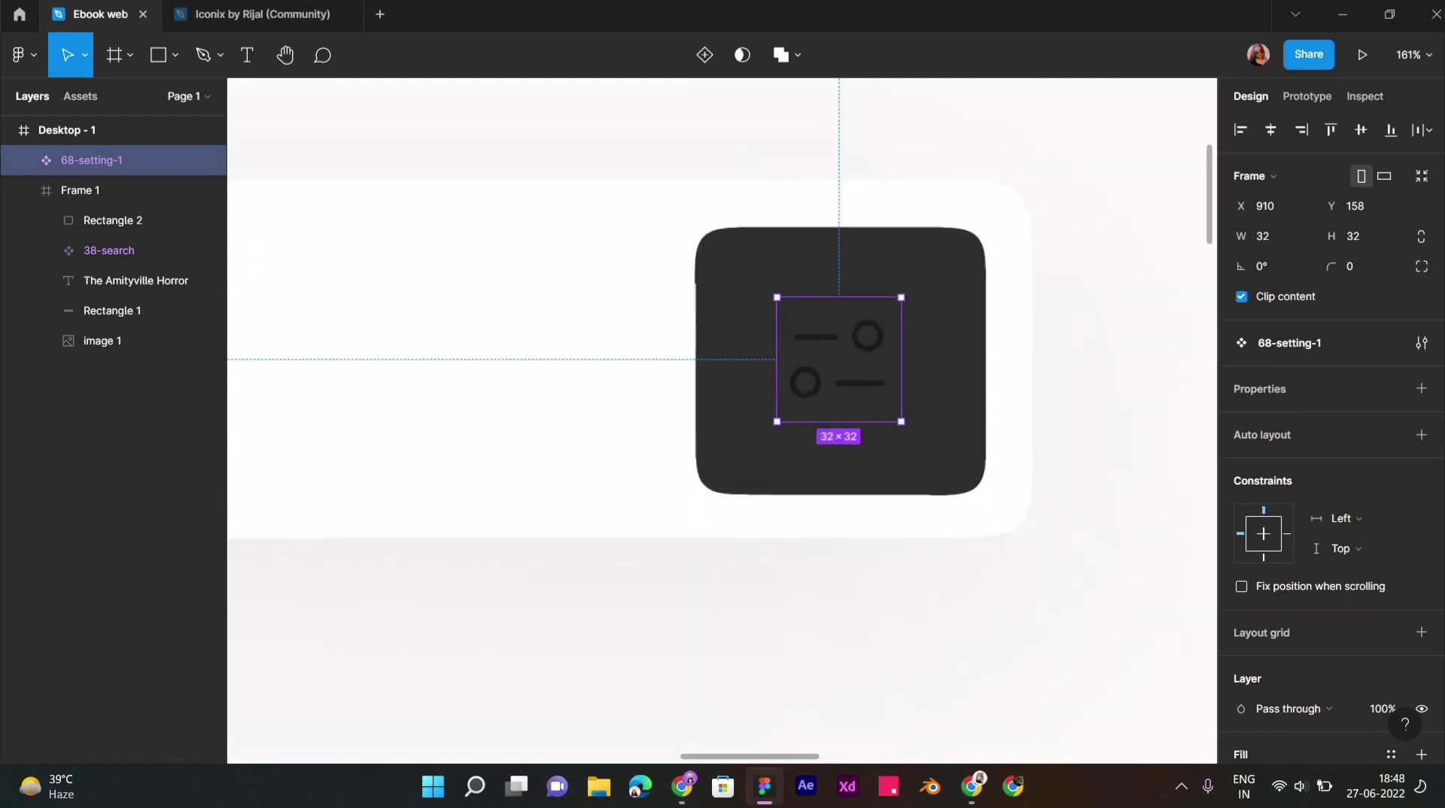
# Fill both circles of the settings icon with white FFFFFF
pyautogui.doubleClick(868, 334)
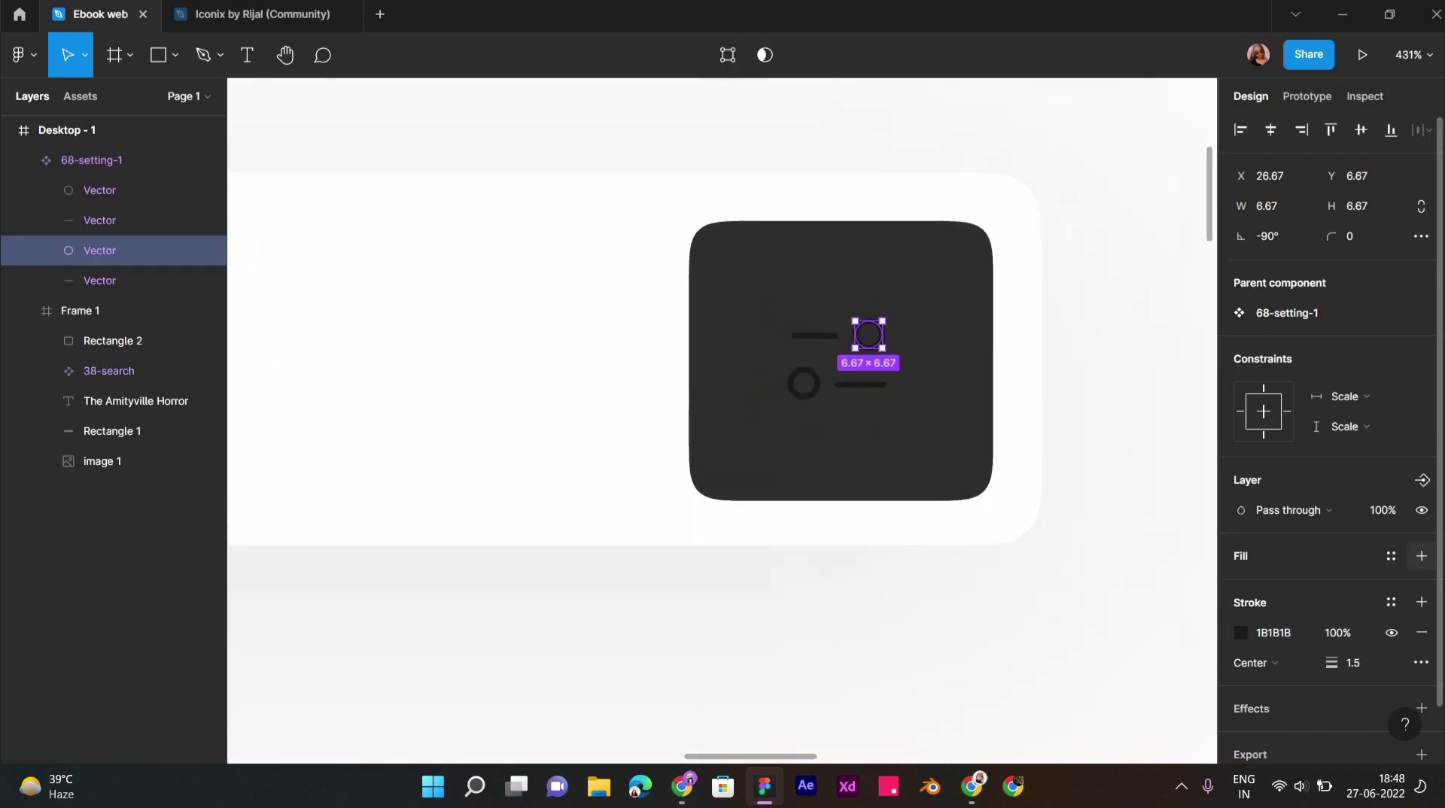
pyautogui.click(1422, 556)
pyautogui.click(1241, 586)
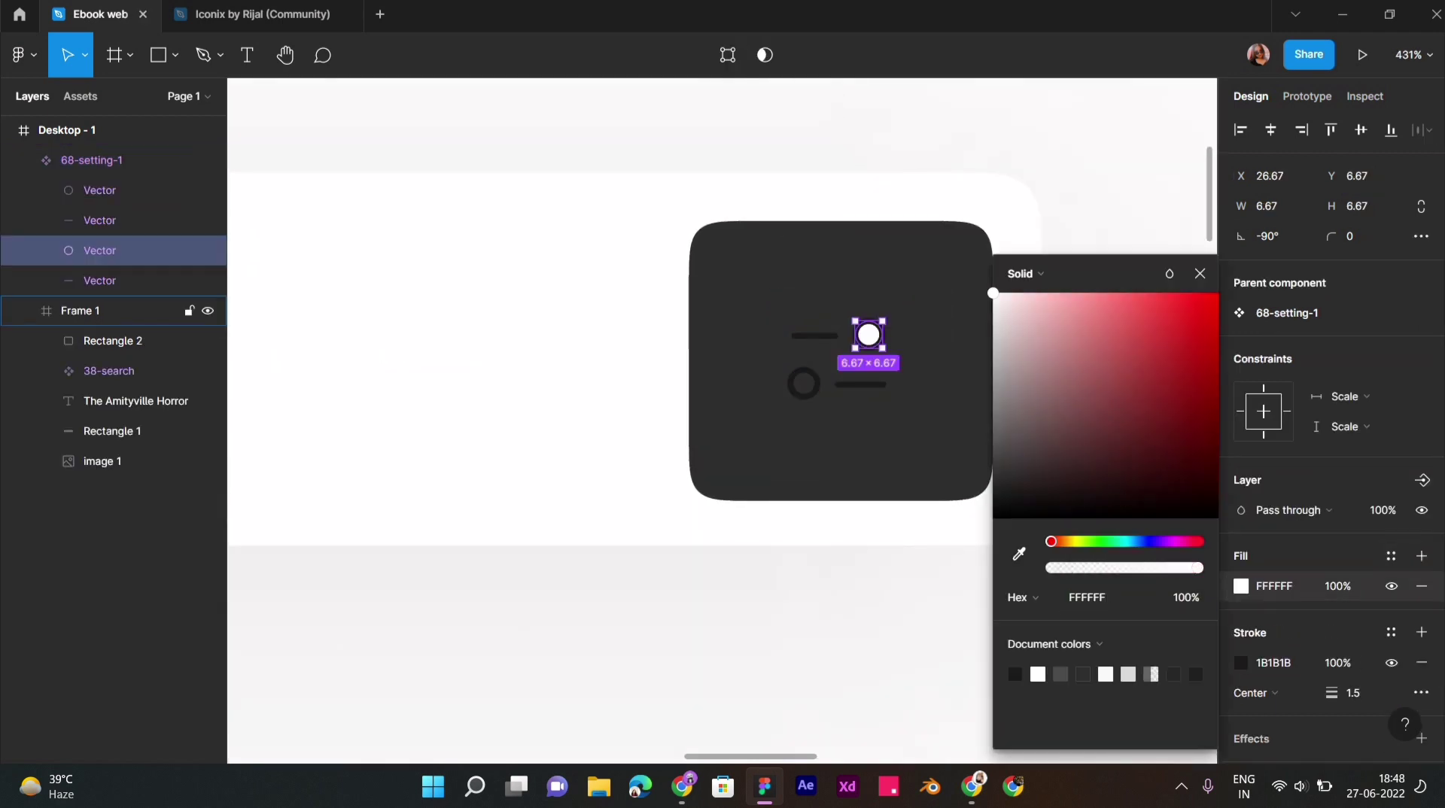
pyautogui.click(113, 190)
pyautogui.click(1422, 556)
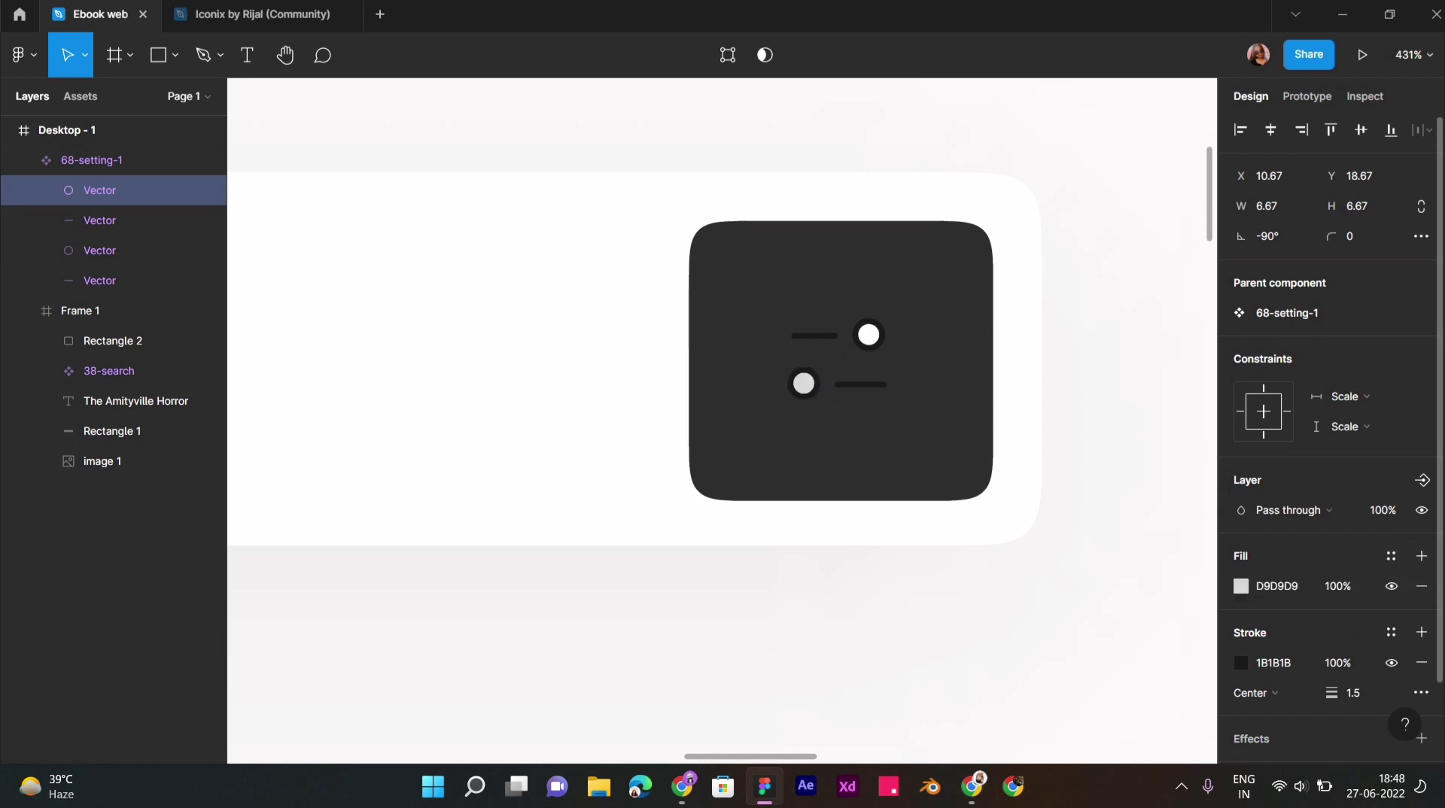
pyautogui.click(1241, 586)
pyautogui.write('FFFFFF')
pyautogui.click(80, 311)
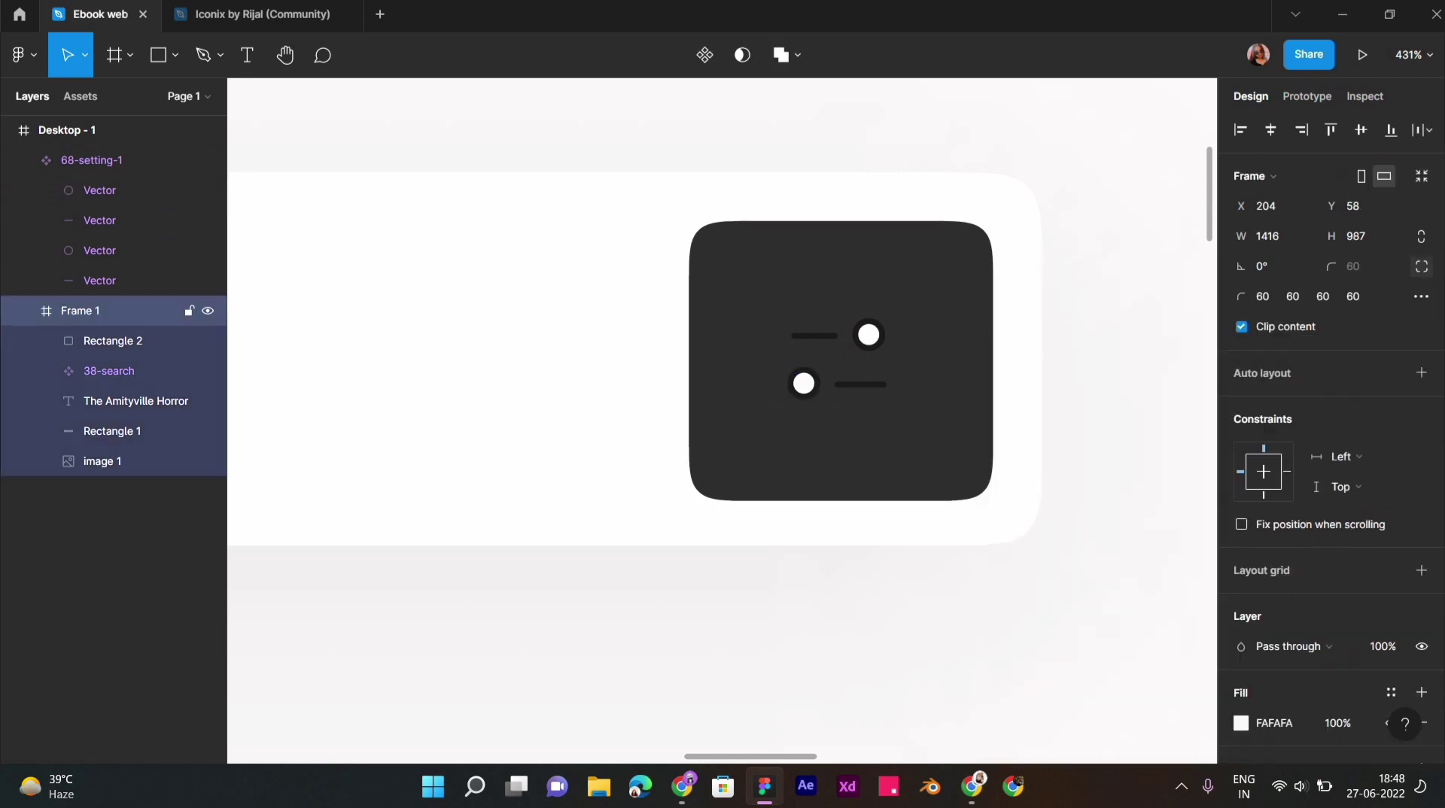
# Change the icon's dark 1B1B1B stroke colour to white
pyautogui.click(113, 160)
pyautogui.scroll(-4, 1325, 451)
pyautogui.click(1241, 571)
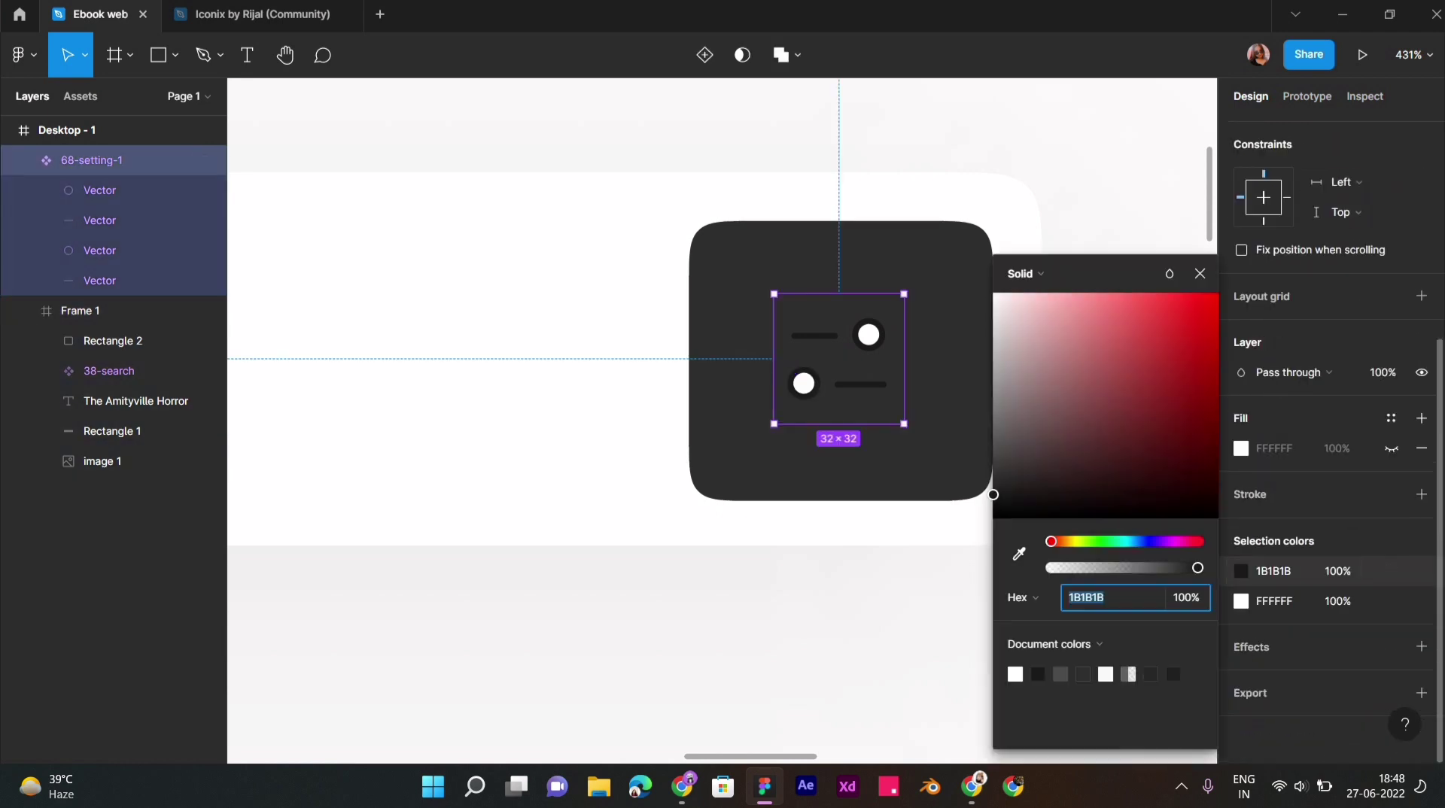
pyautogui.click(80, 311)
pyautogui.hotkey('shift', '2')
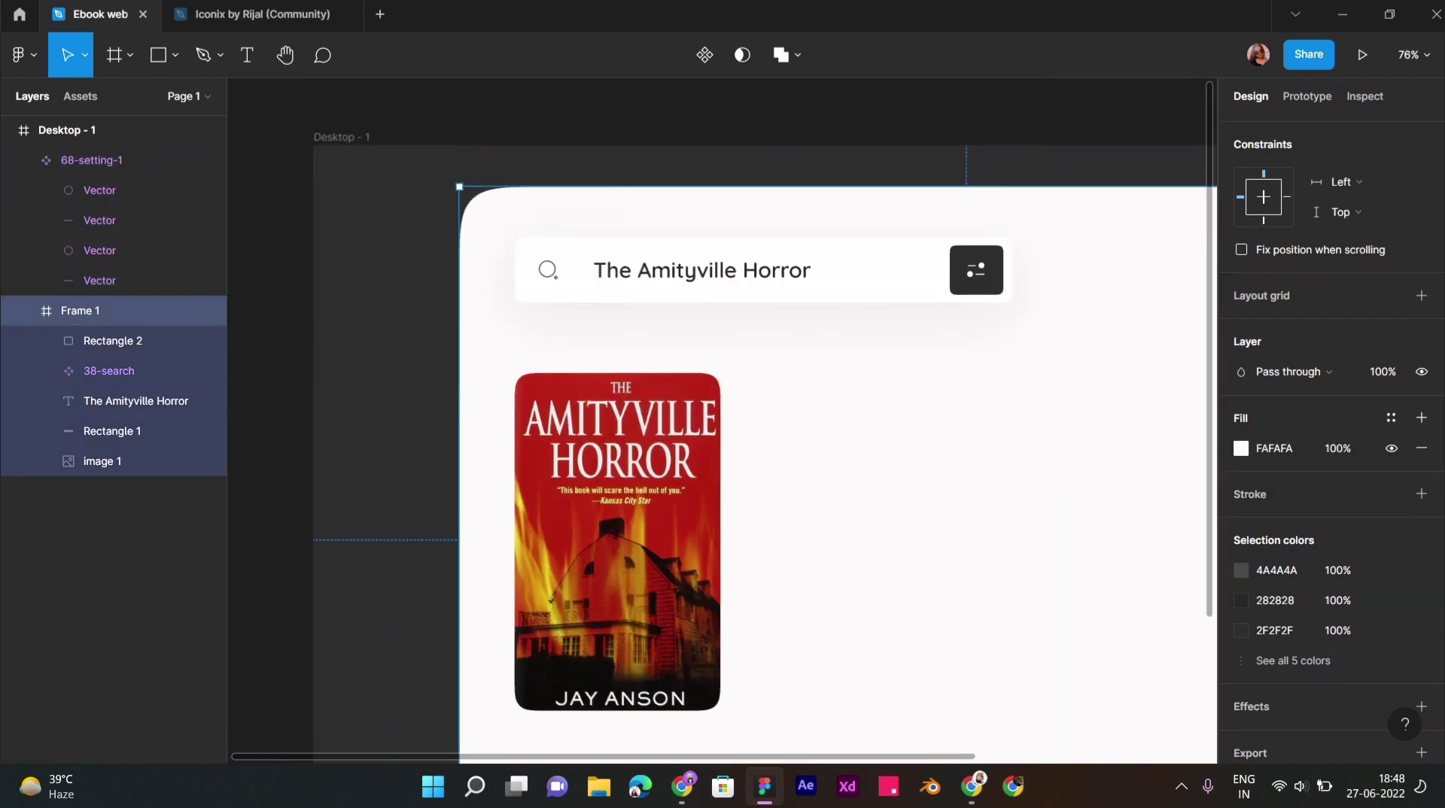
# Give the dark square behind the icon a corner radius of 12
pyautogui.click(113, 341)
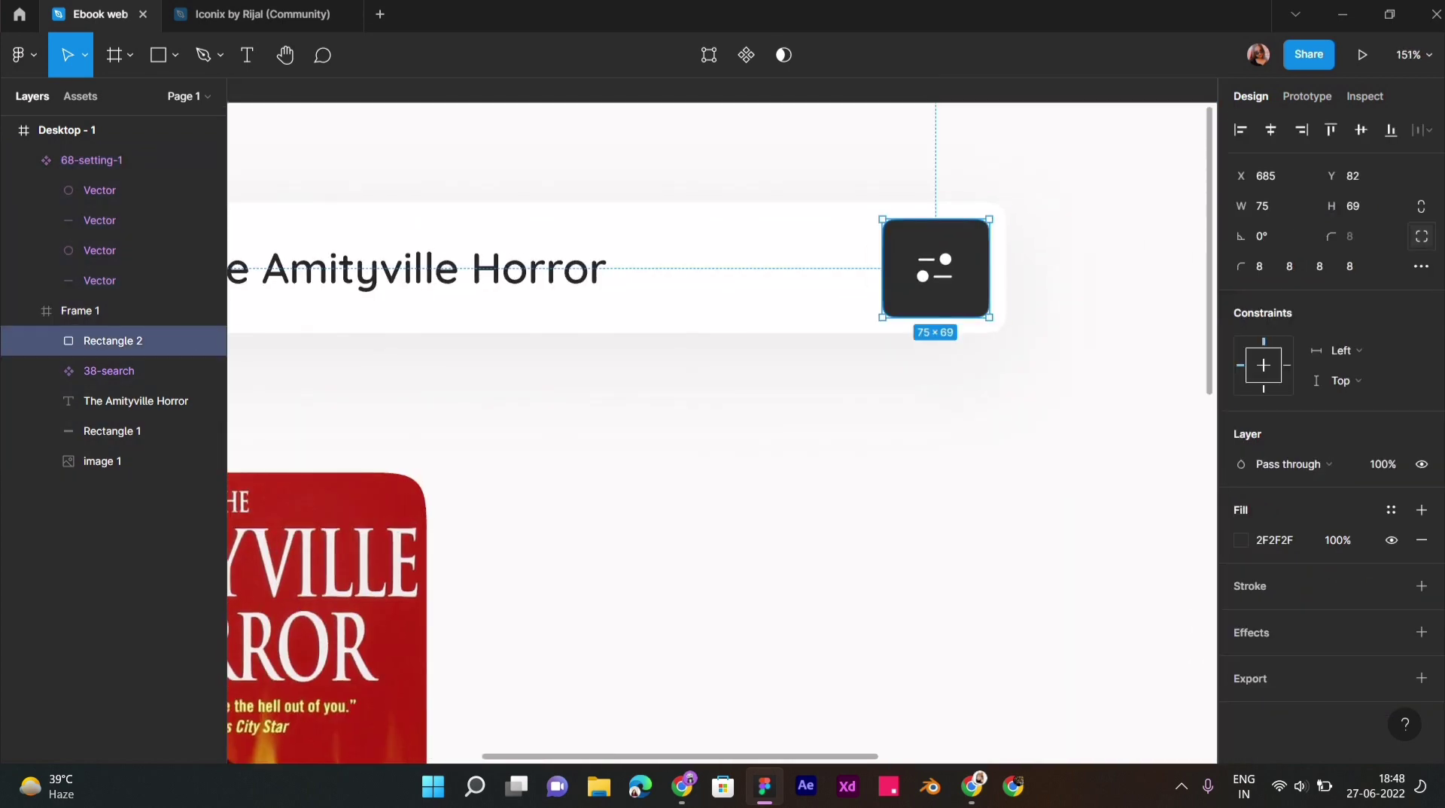
pyautogui.click(1421, 236)
pyautogui.write('12')
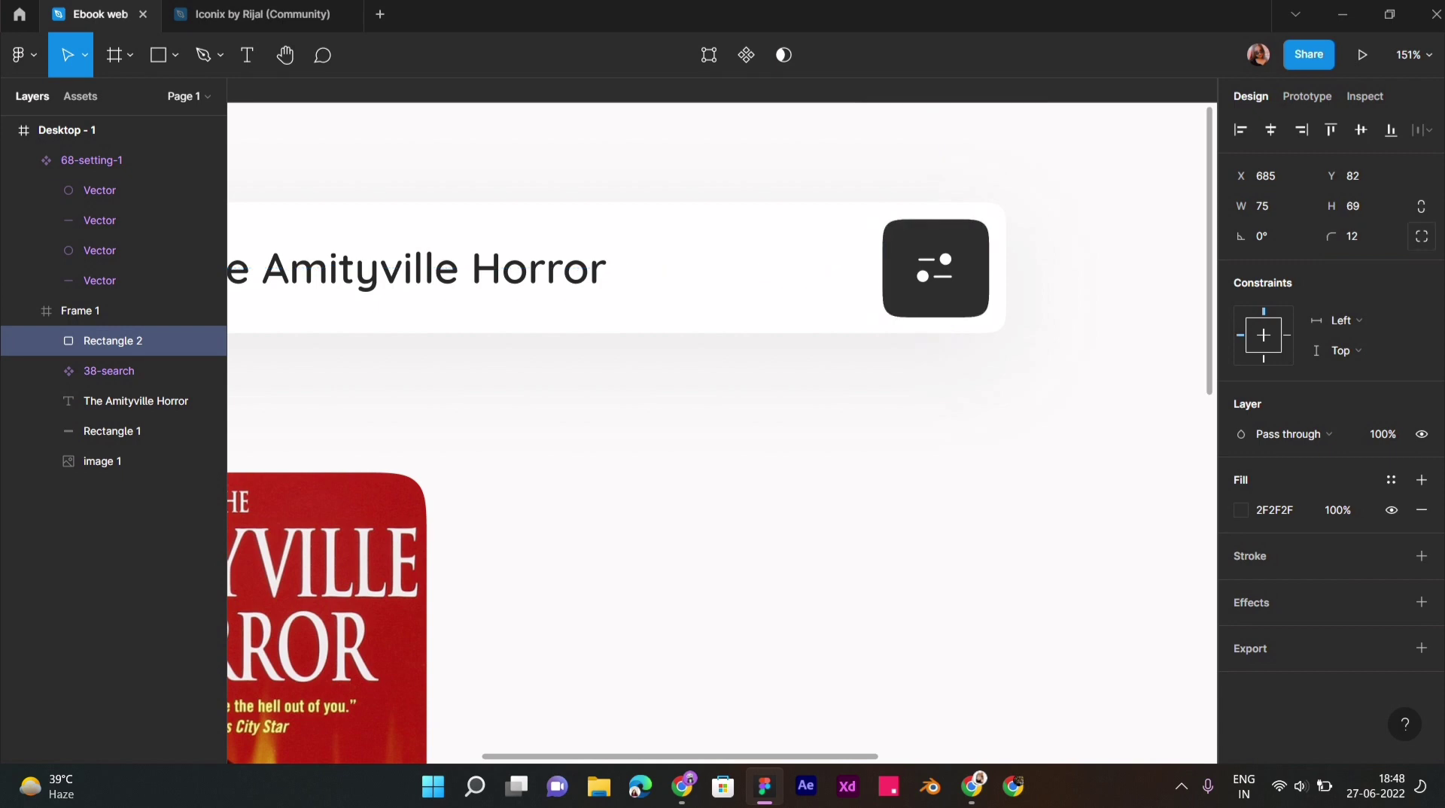
pyautogui.keyDown('ctrl'); pyautogui.scroll(-5, 869, 493); pyautogui.keyUp('ctrl')
pyautogui.press('Escape')
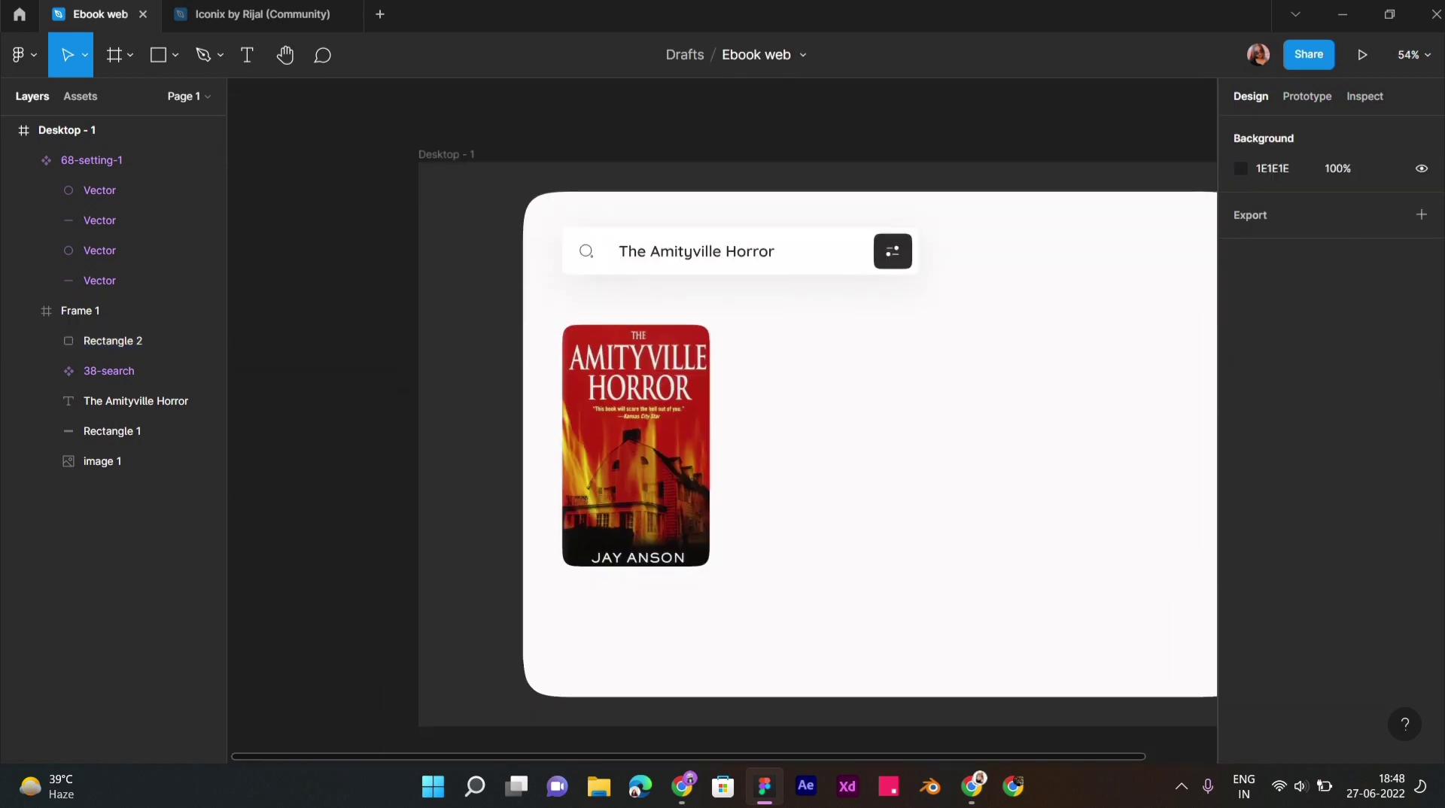
# Delete the Book Details heading and move the book cover up slightly
pyautogui.keyDown('ctrl'); pyautogui.scroll(5, 661, 514); pyautogui.keyUp('ctrl')
pyautogui.click(247, 55)
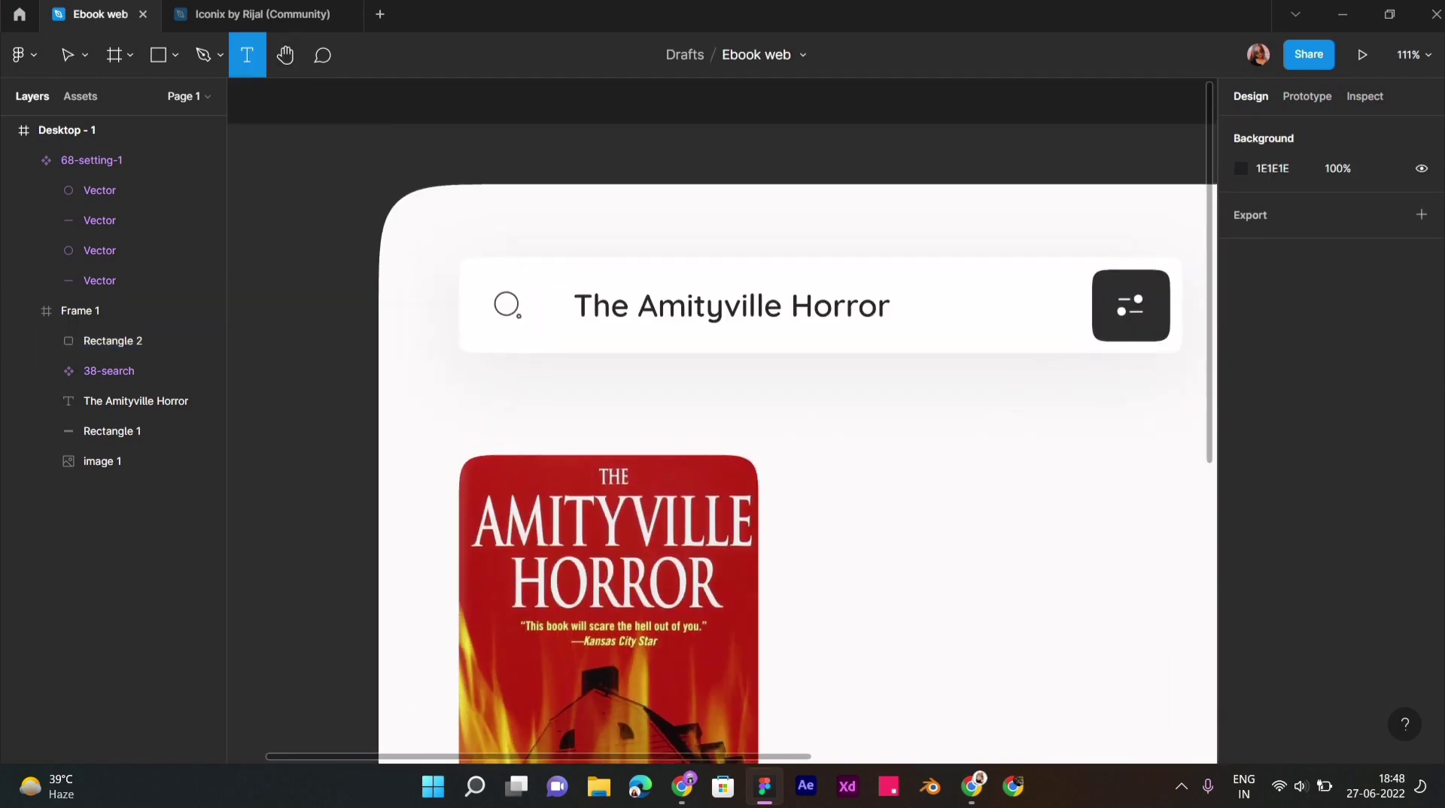
pyautogui.click(462, 417)
pyautogui.write('Book Details')
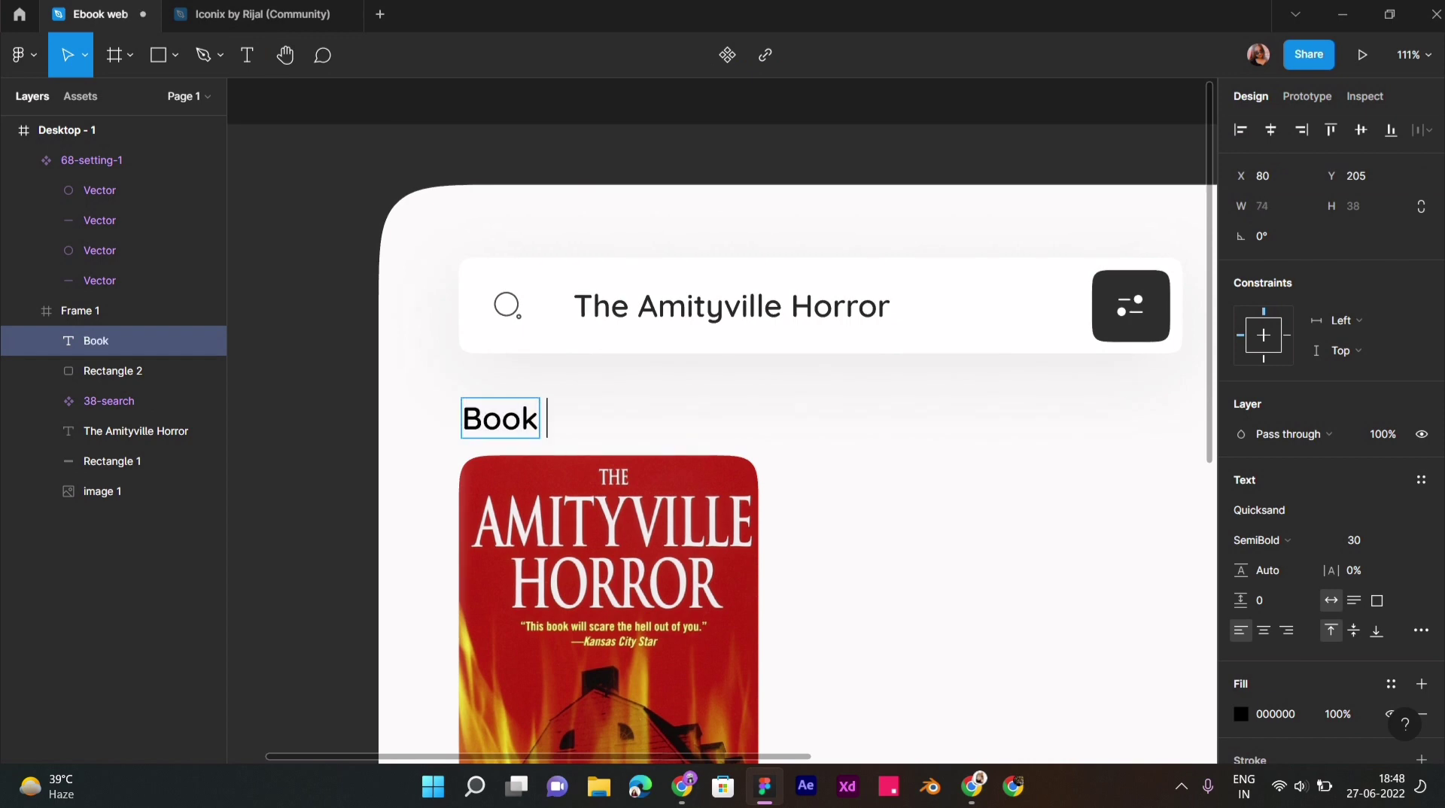
pyautogui.press('Escape')
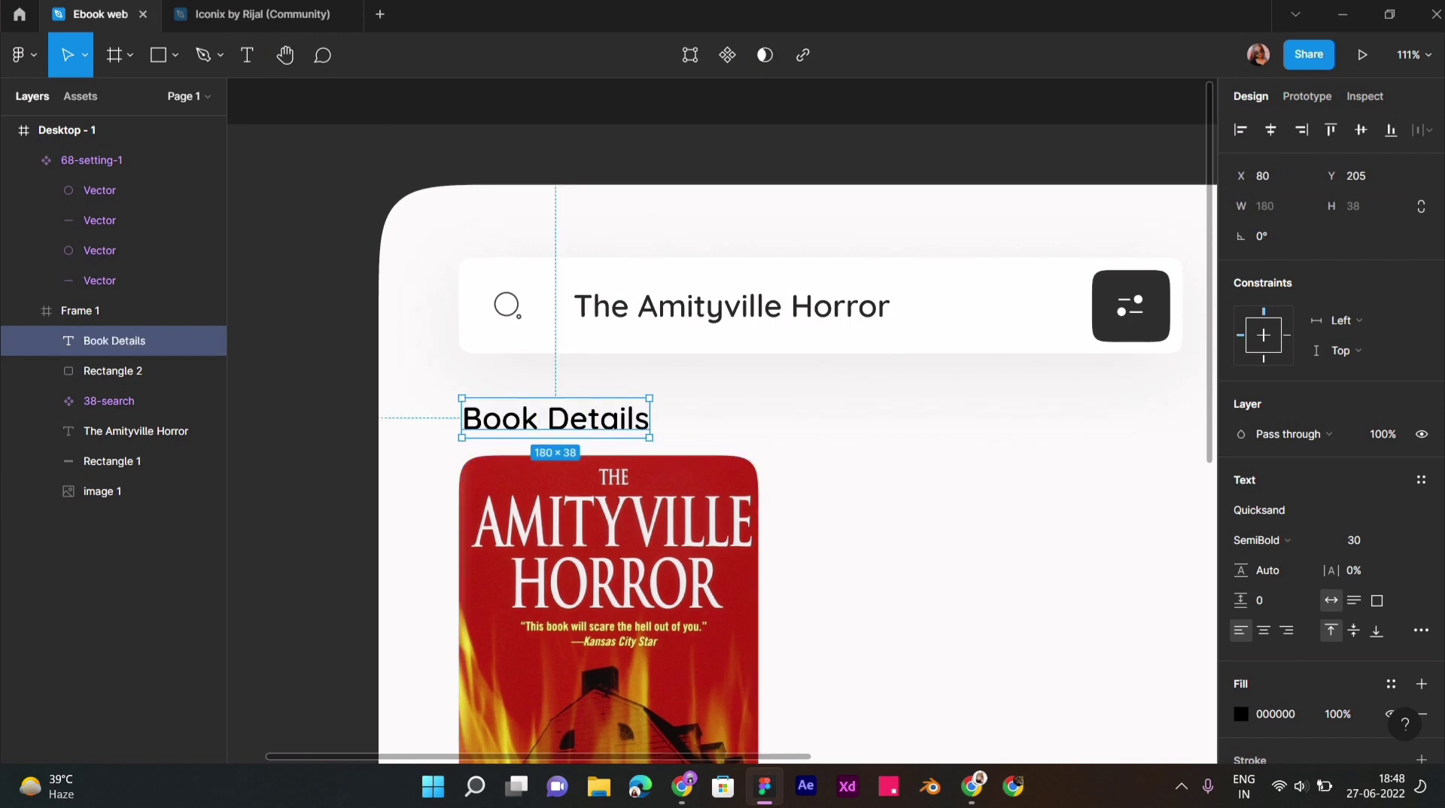
pyautogui.press('Delete')
pyautogui.click(602, 564)
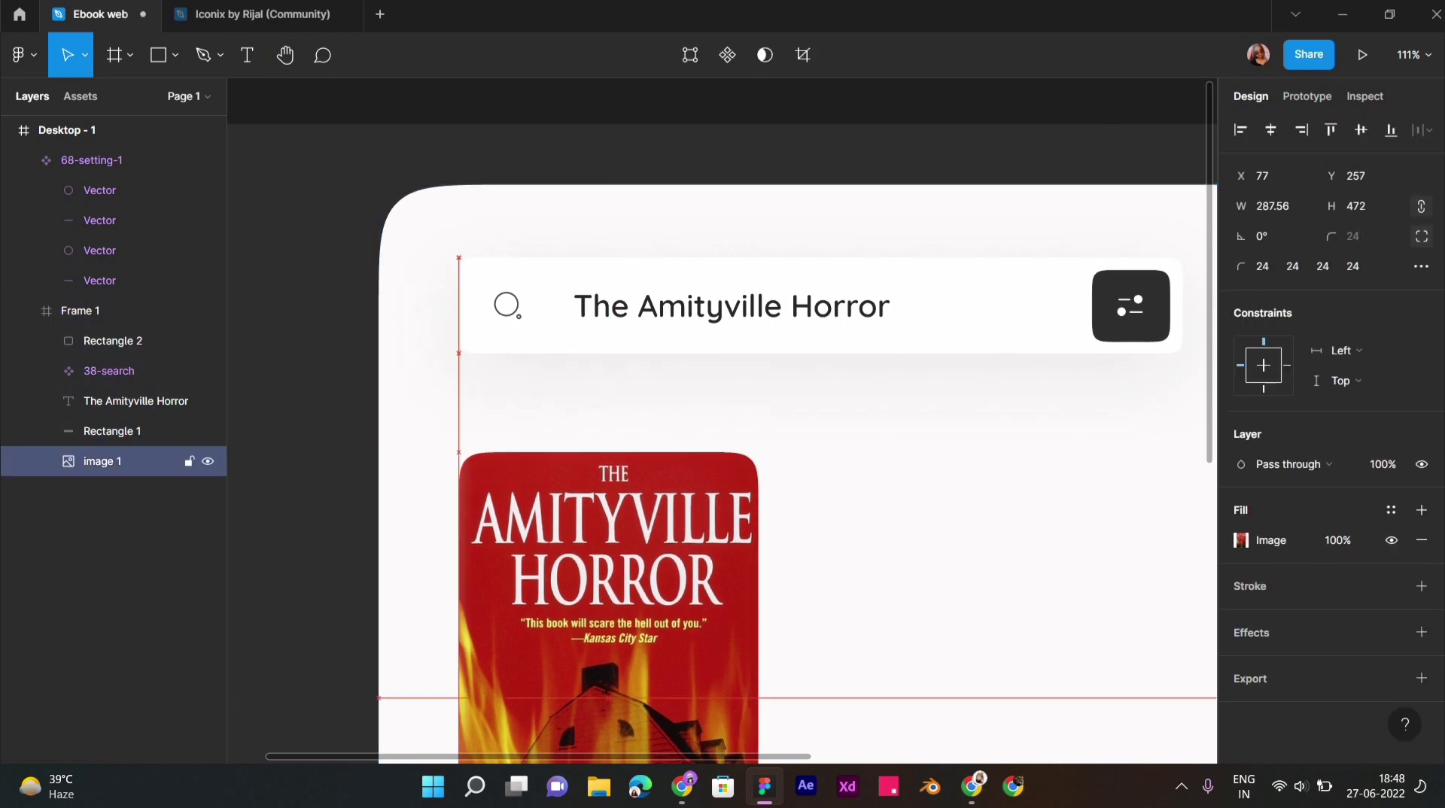
pyautogui.moveTo(602, 565); pyautogui.dragTo(602, 544)
# Set the search bar's title text to font size 24
pyautogui.scroll(-4, 723, 451)
pyautogui.scroll(-1, 722, 451)
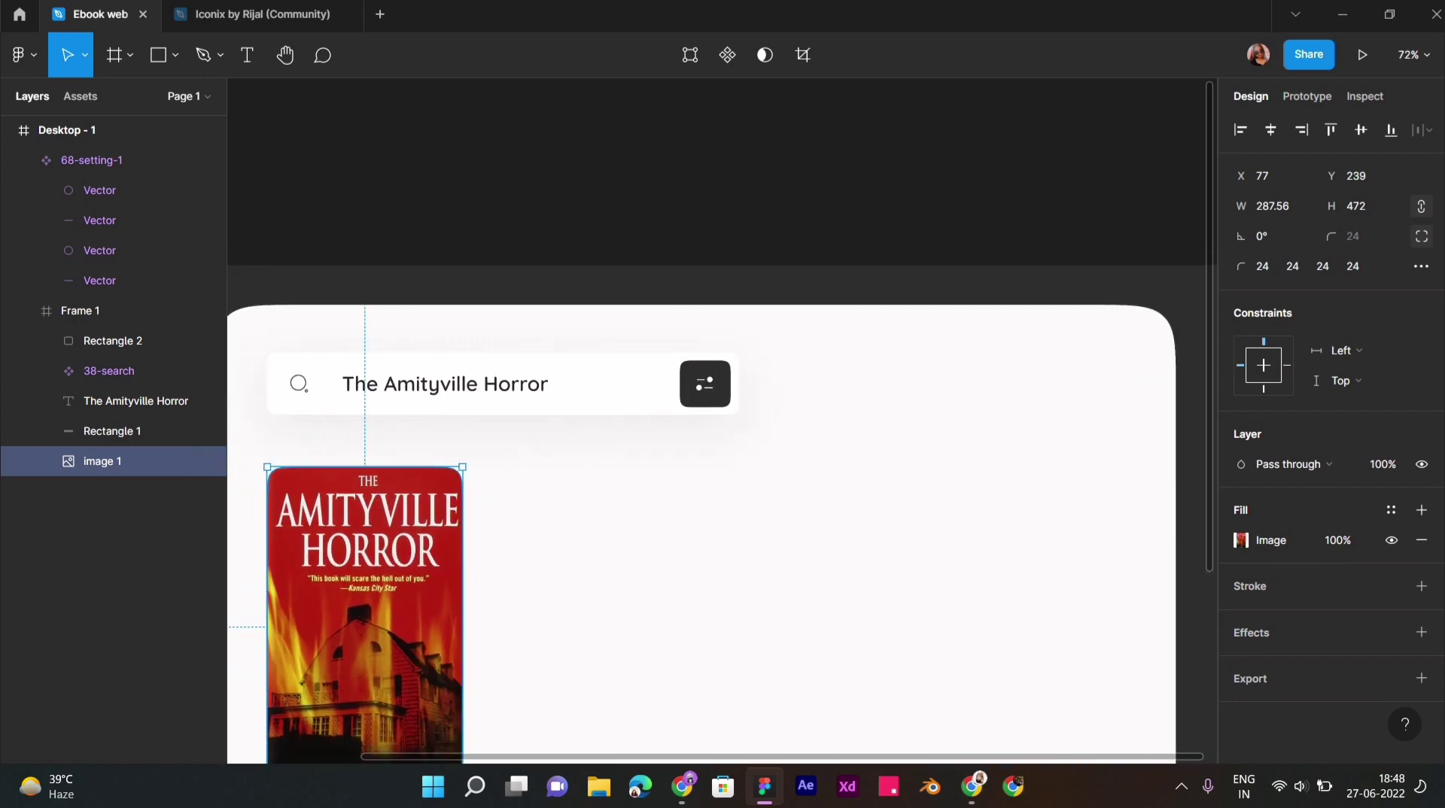
pyautogui.scroll(-1, 722, 490)
pyautogui.hscroll(-1, 723, 489)
pyautogui.click(136, 400)
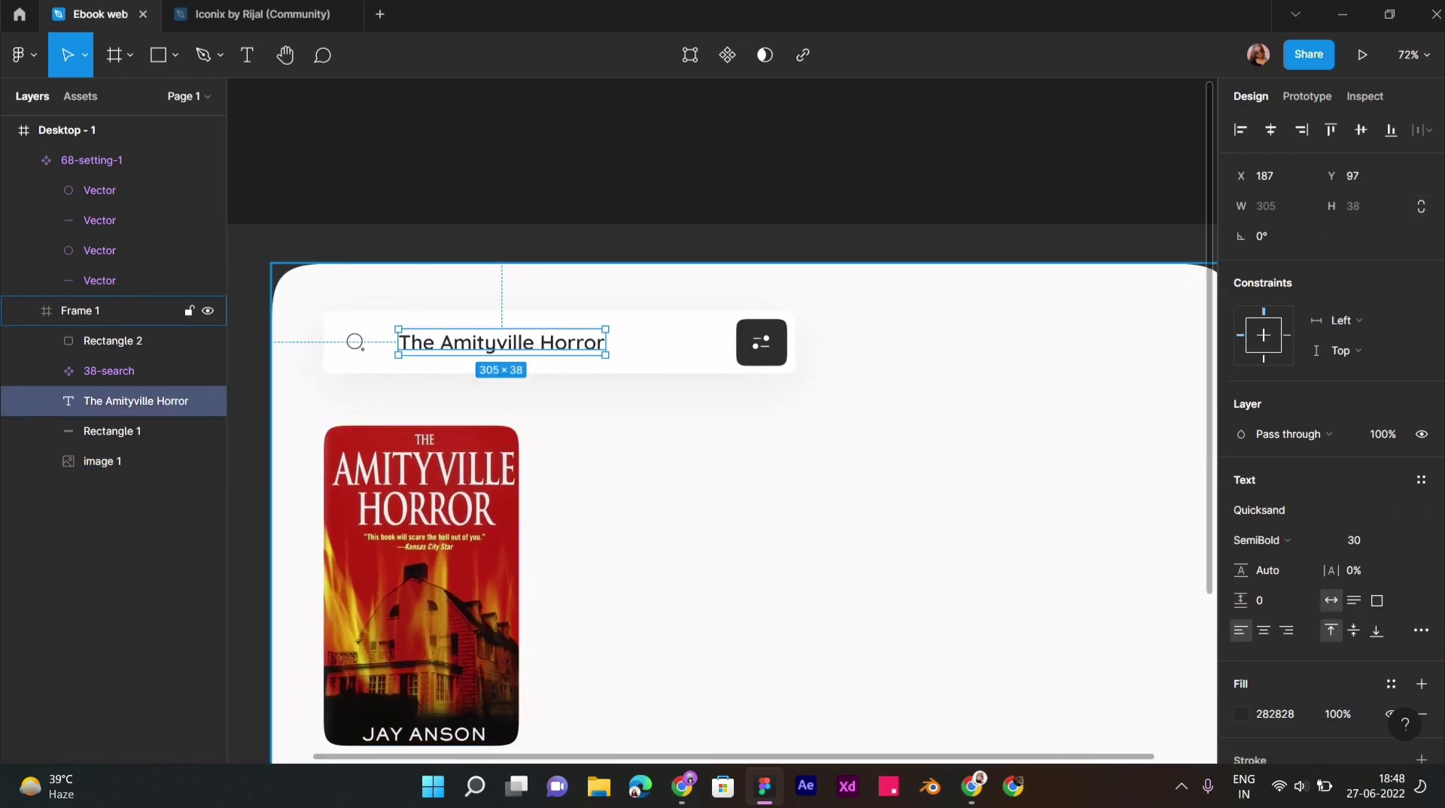
pyautogui.press('BackSpace')
pyautogui.press('BackSpace')
pyautogui.write('24')
pyautogui.press('Return')
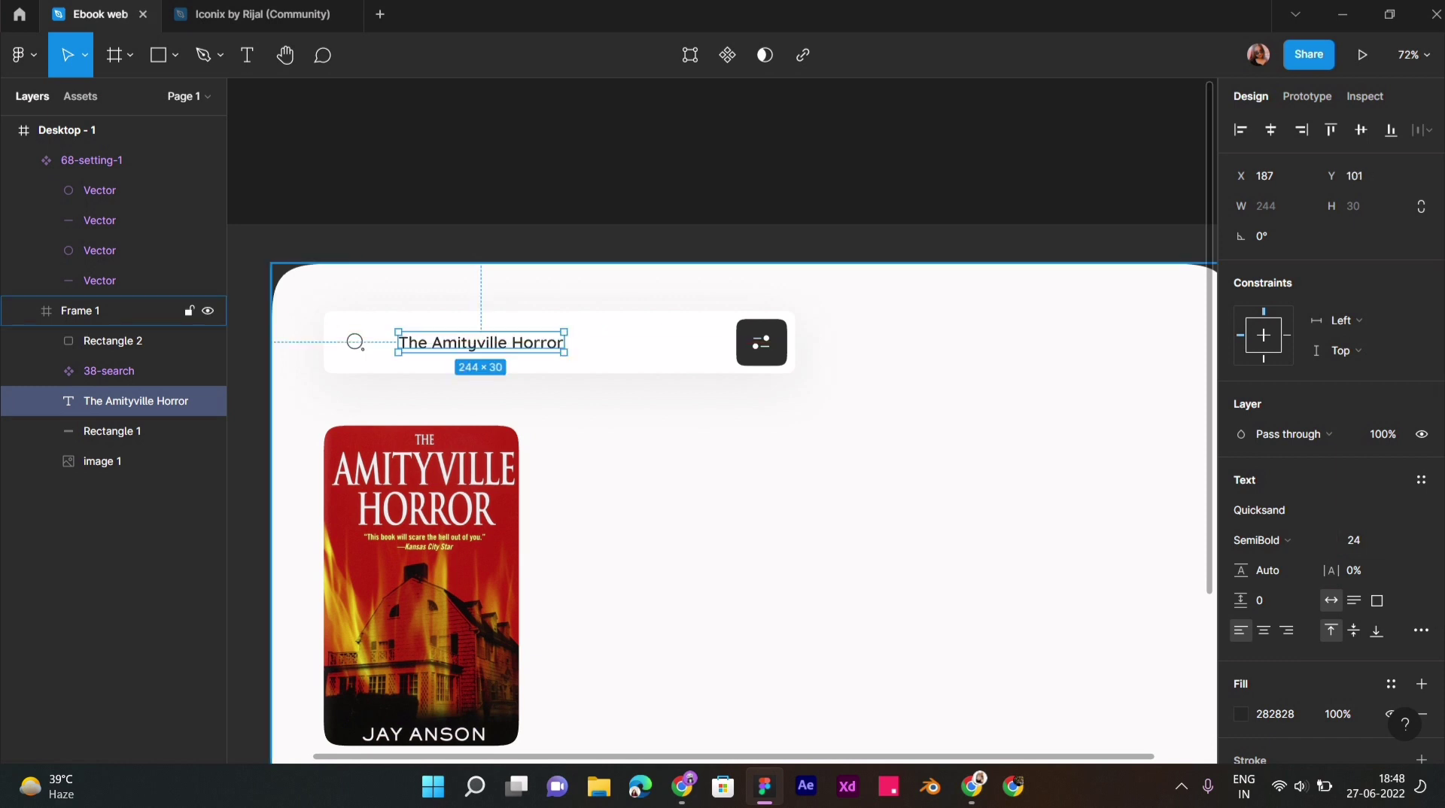
# Duplicate the title beside the book cover and enlarge it toward size 40
pyautogui.moveTo(481, 343); pyautogui.dragTo(654, 456)
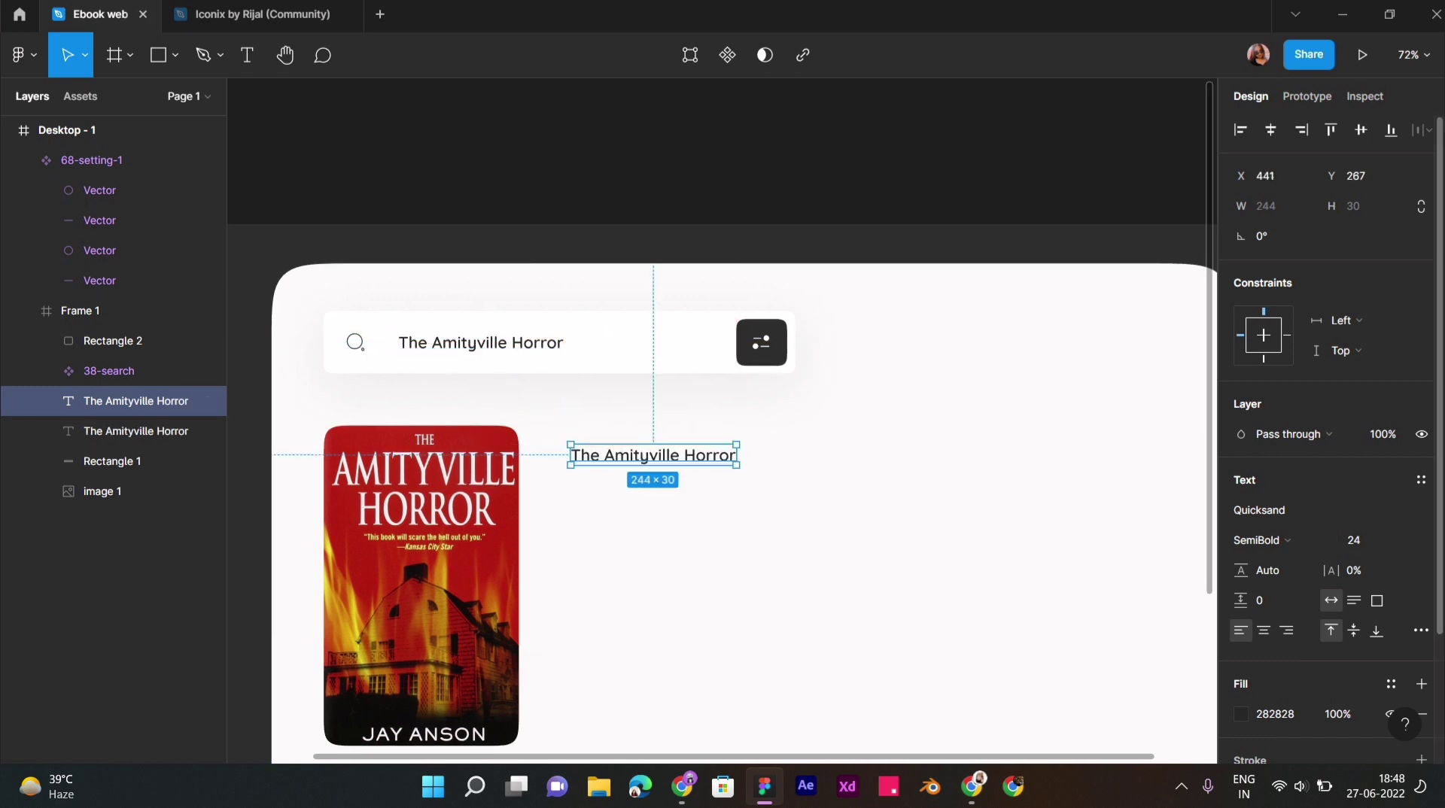
pyautogui.click(1347, 536)
pyautogui.write('36')
pyautogui.press('Return')
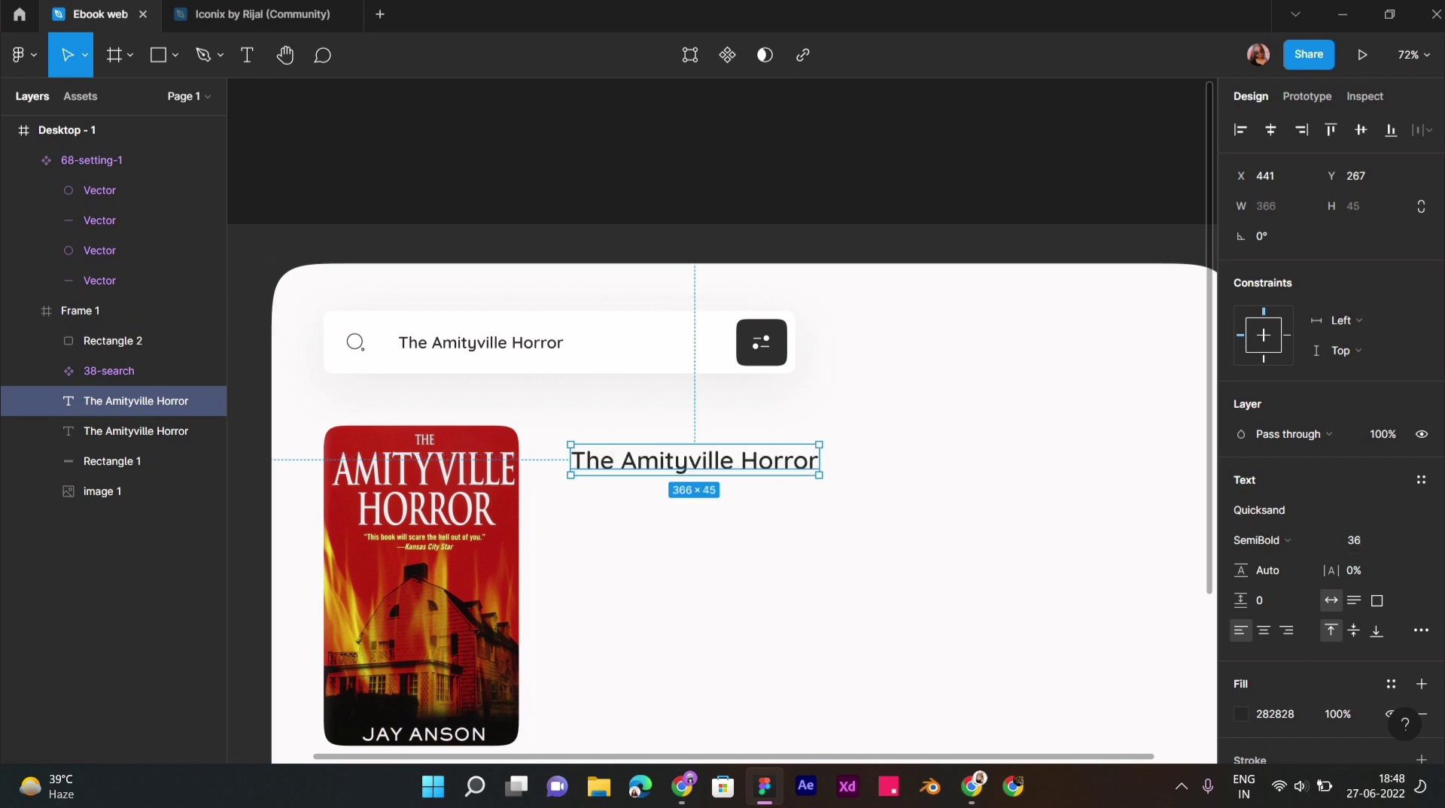
pyautogui.moveTo(677, 461); pyautogui.dragTo(666, 468)
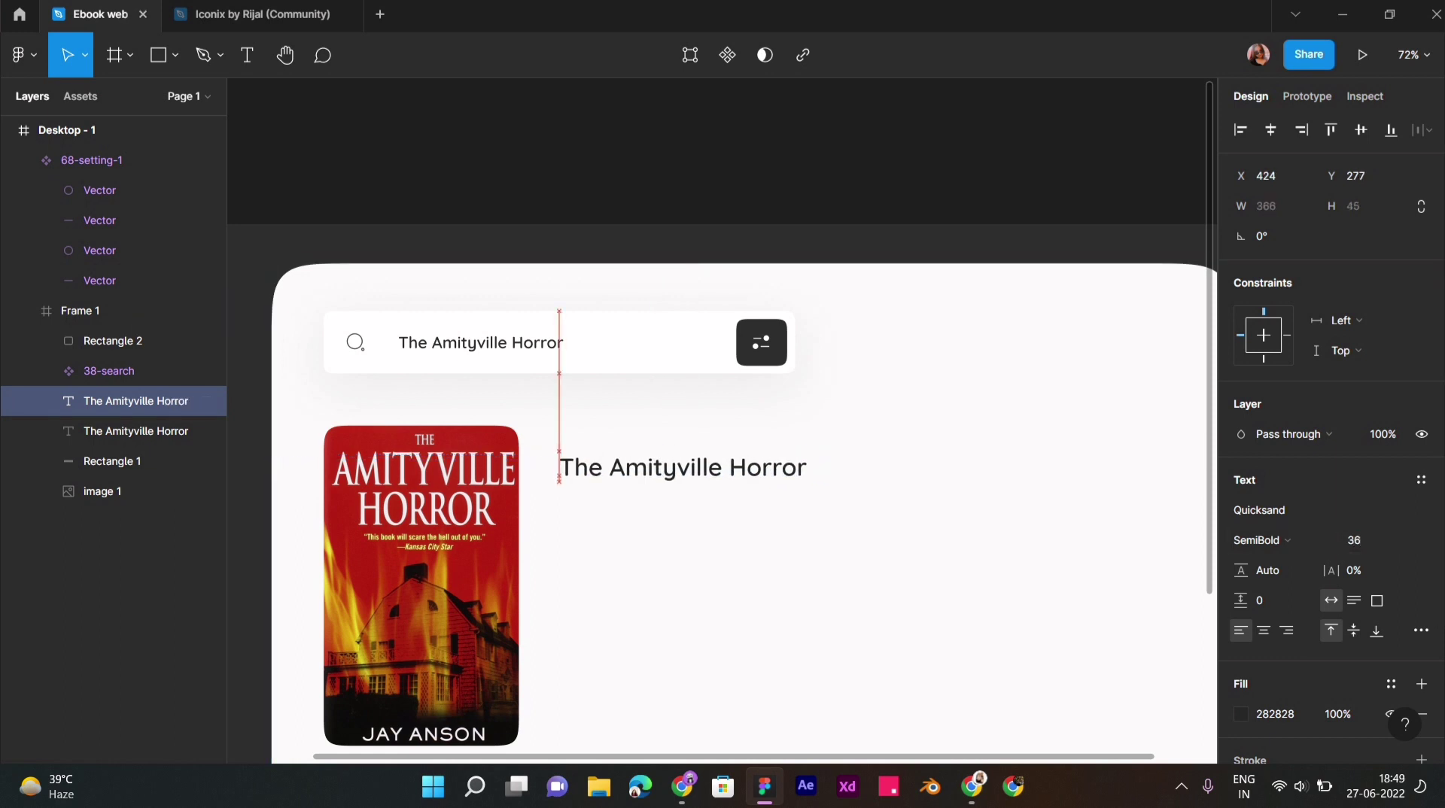
pyautogui.click(1359, 541)
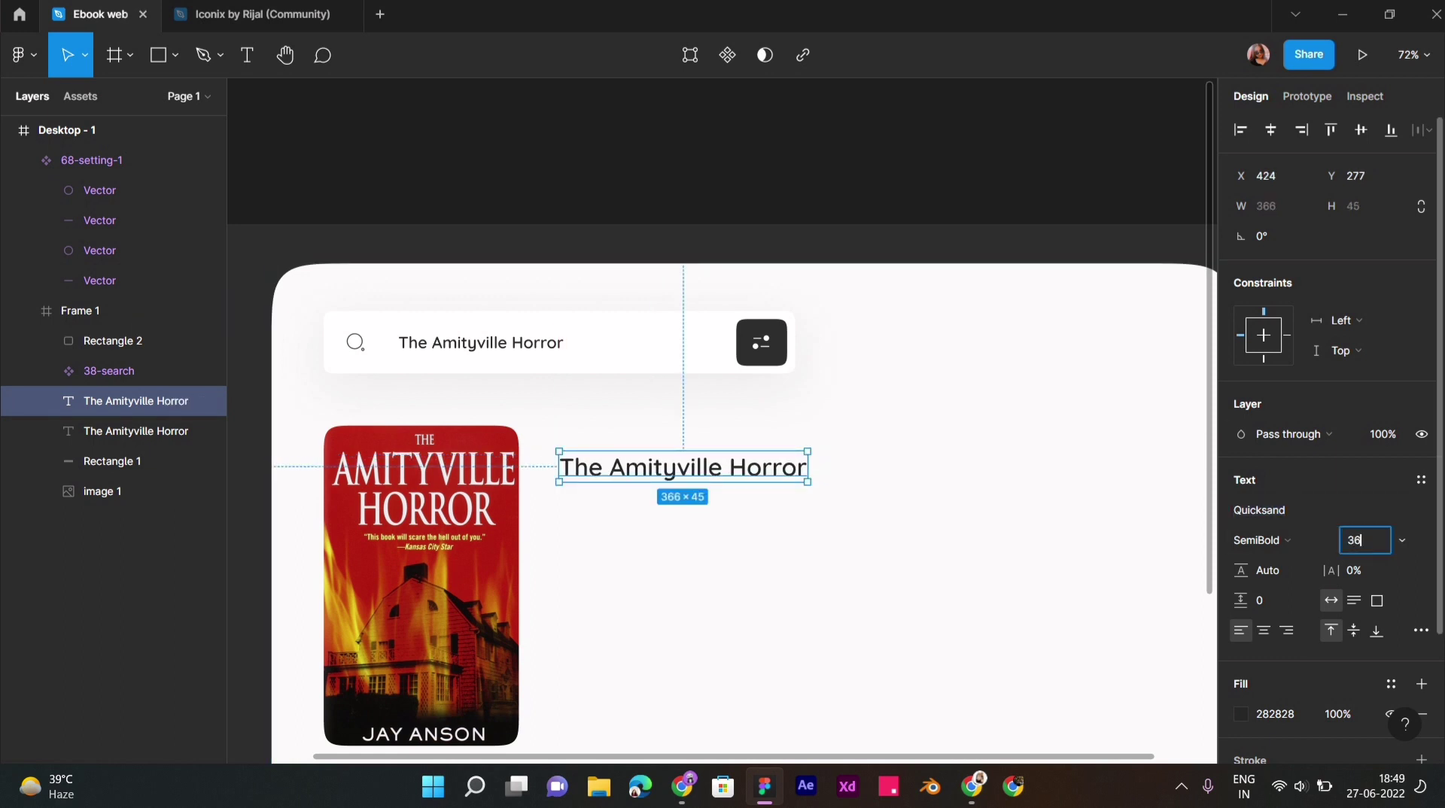
pyautogui.write('38')
pyautogui.press('Return')
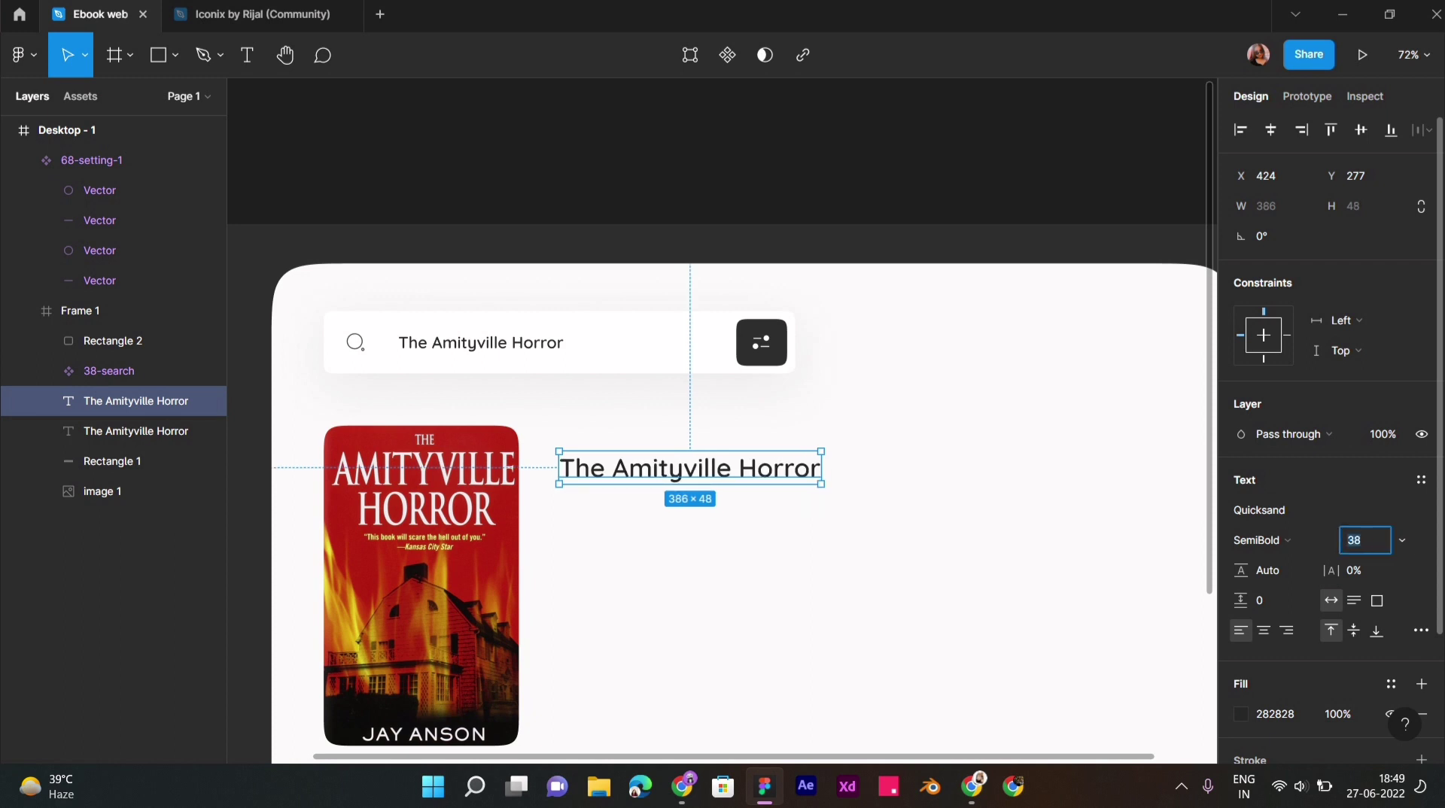
pyautogui.write('40')
pyautogui.press('Return')
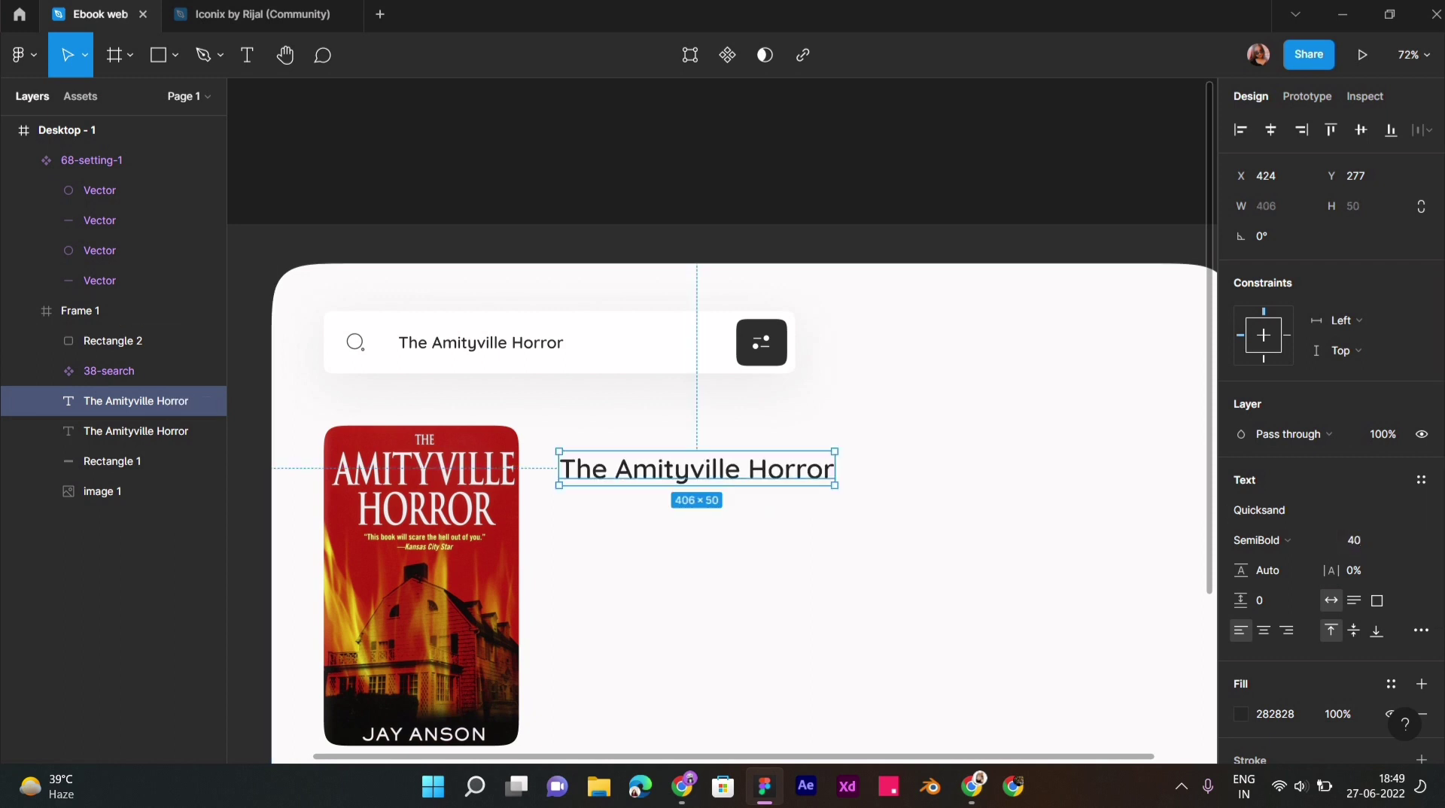
pyautogui.moveTo(696, 469); pyautogui.dragTo(696, 472)
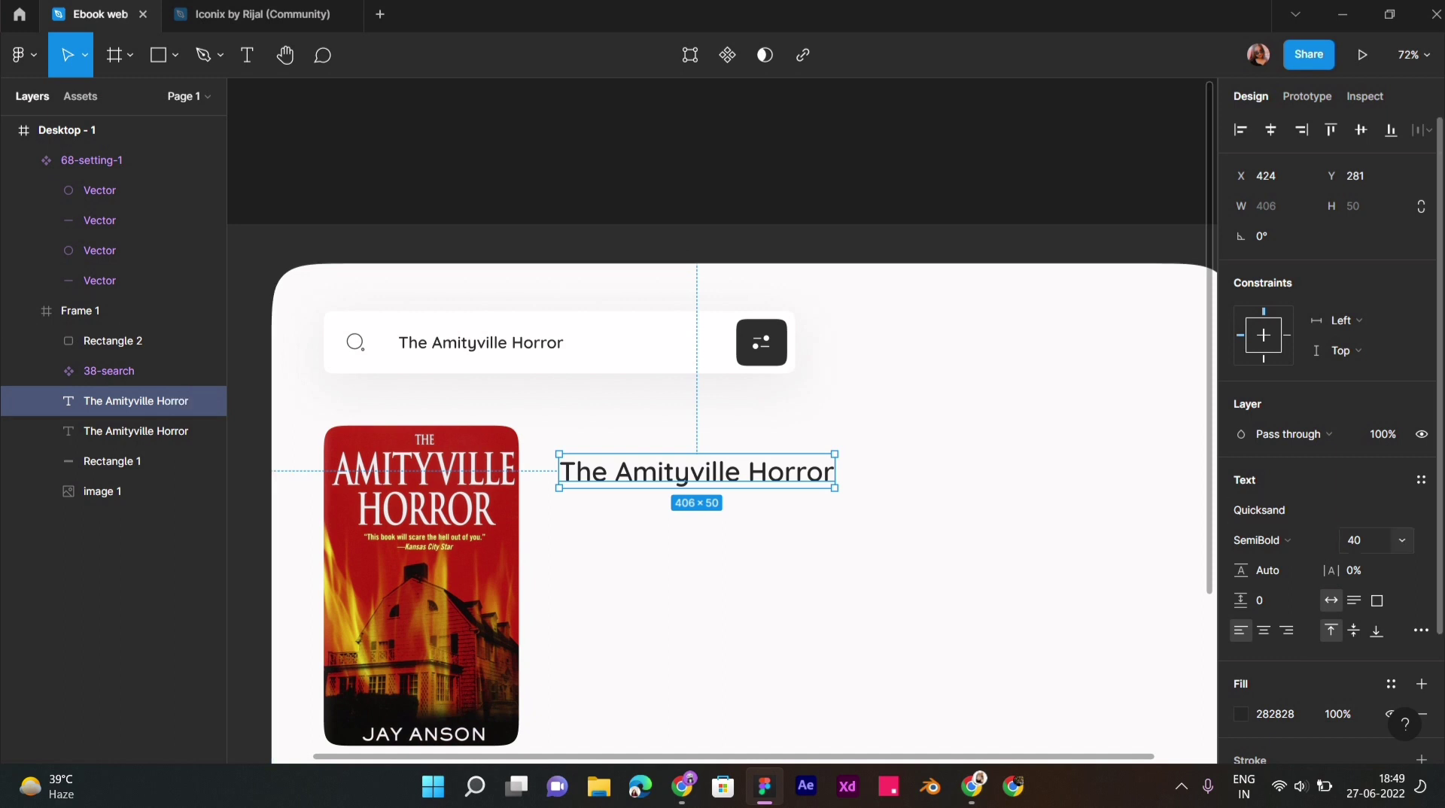
# Set the copied title to size 50, wrapping onto two lines beside the cover
pyautogui.write('60')
pyautogui.press('Return')
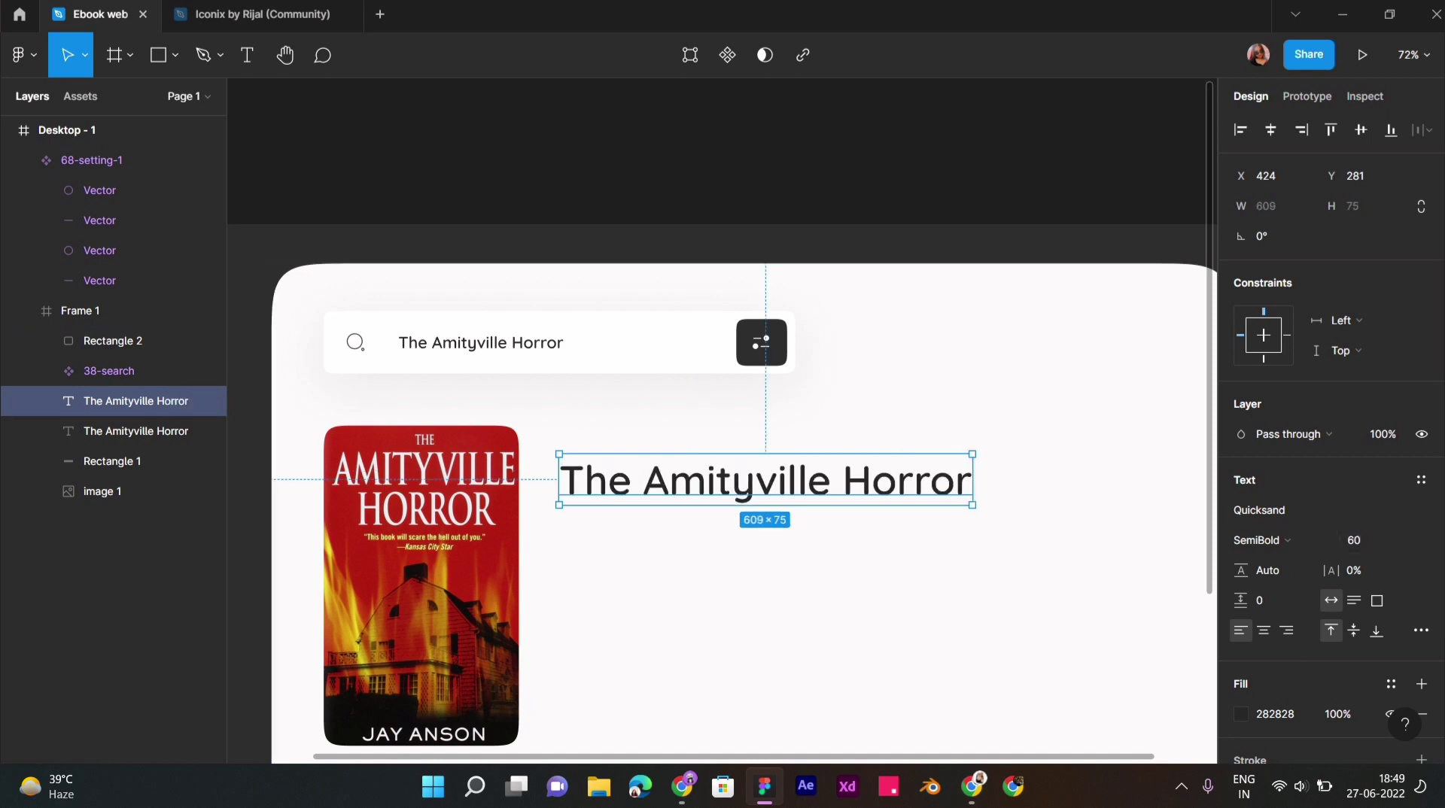
pyautogui.moveTo(971, 480); pyautogui.dragTo(836, 504)
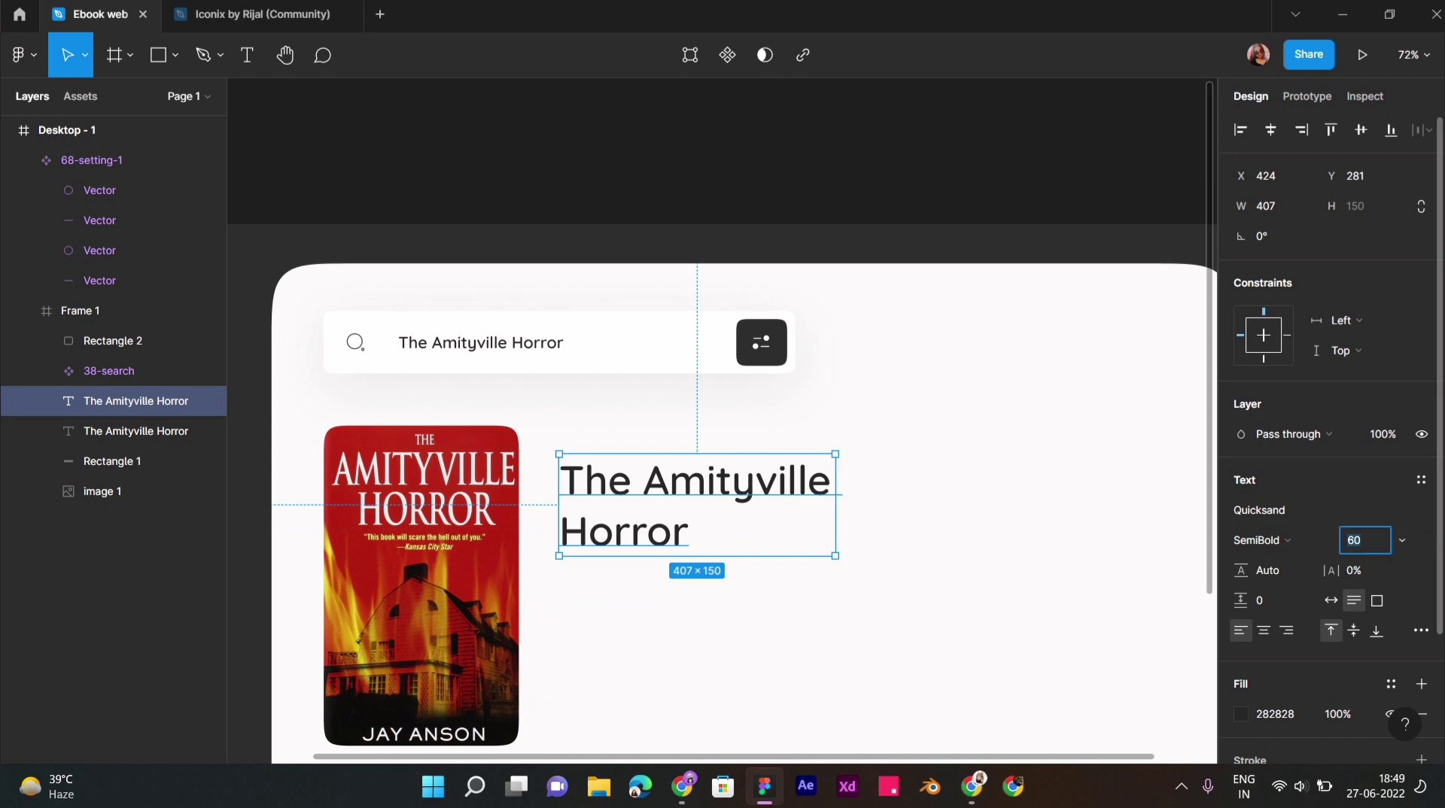
pyautogui.write('50')
pyautogui.press('Return')
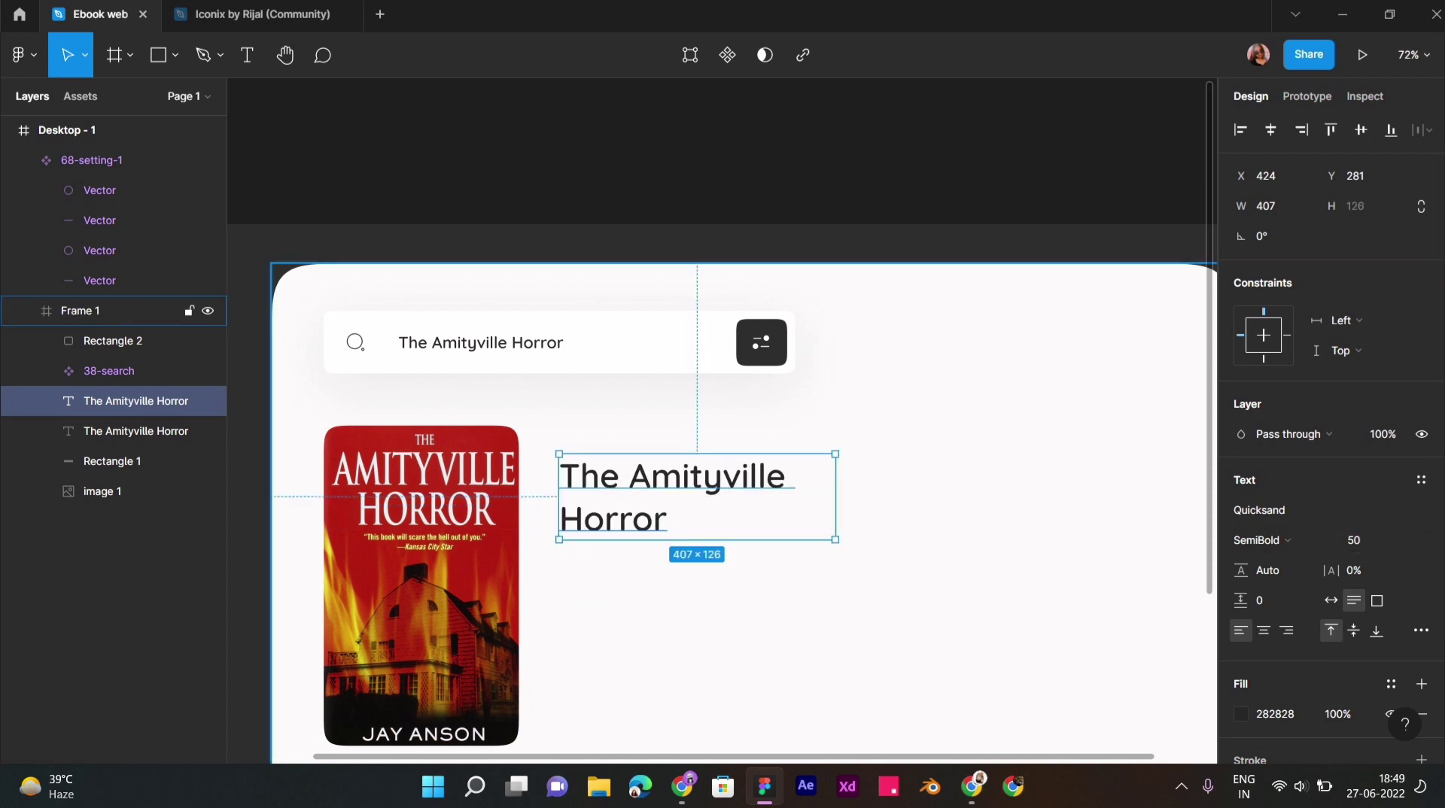
pyautogui.moveTo(672, 497); pyautogui.dragTo(672, 509)
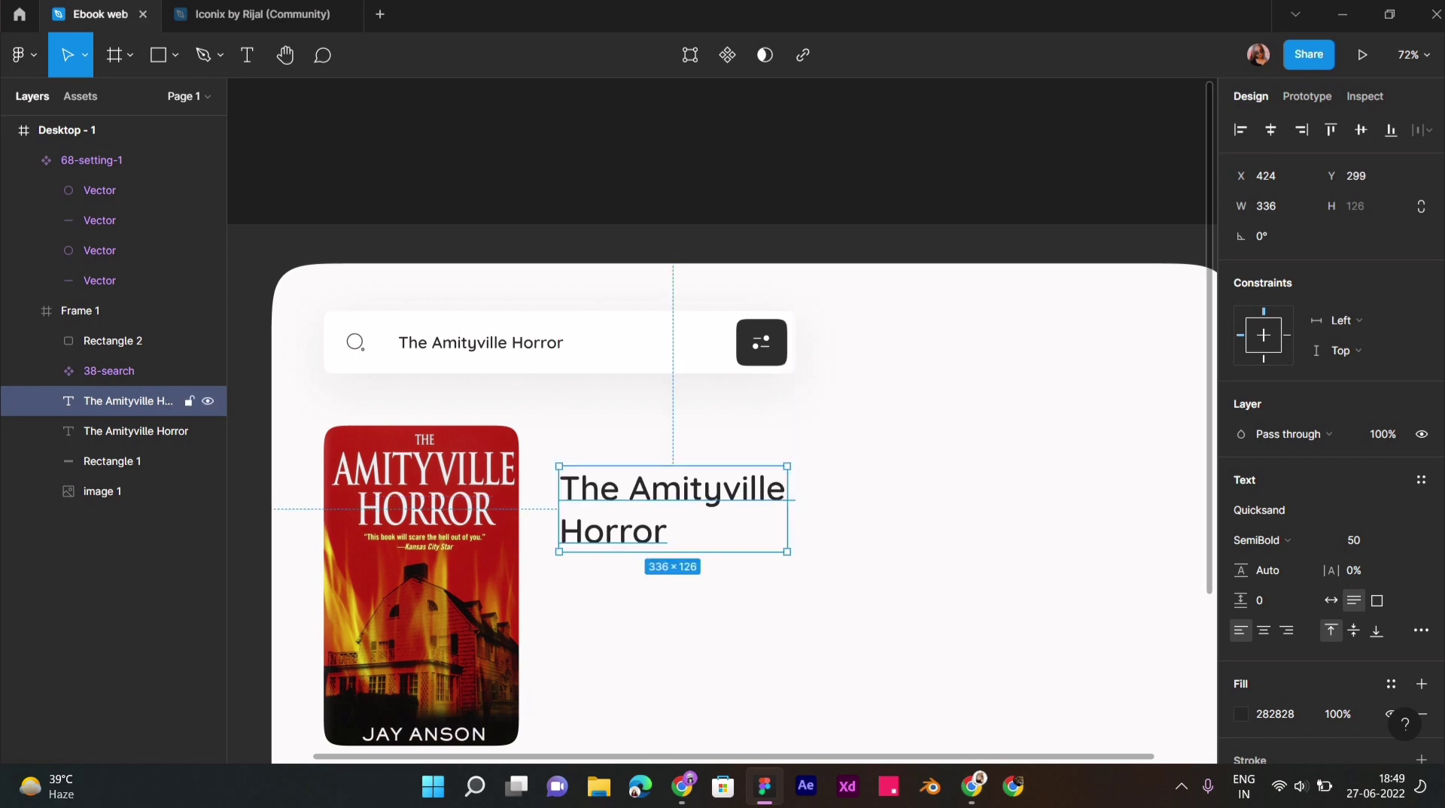
pyautogui.moveTo(672, 509); pyautogui.dragTo(673, 504)
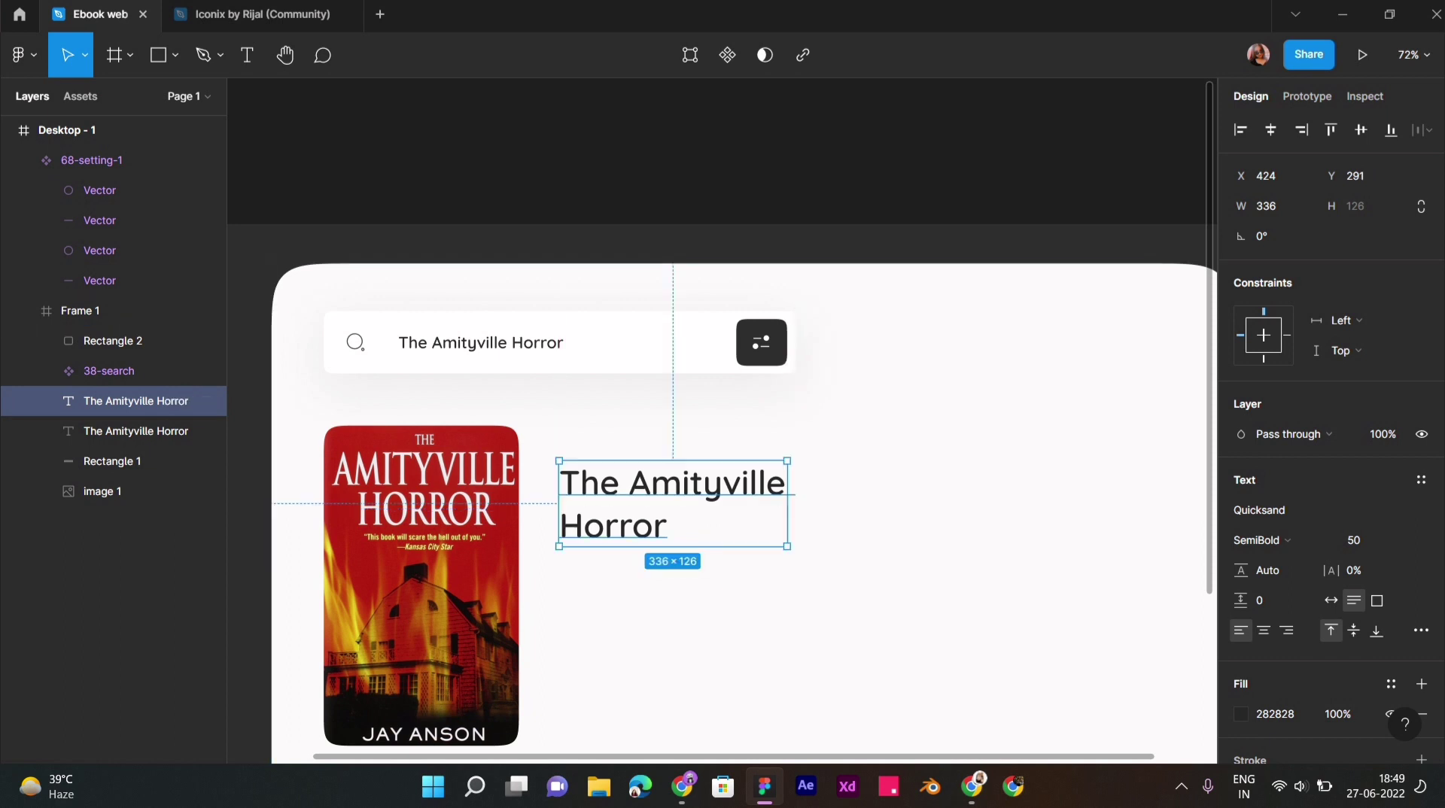
pyautogui.click(174, 55)
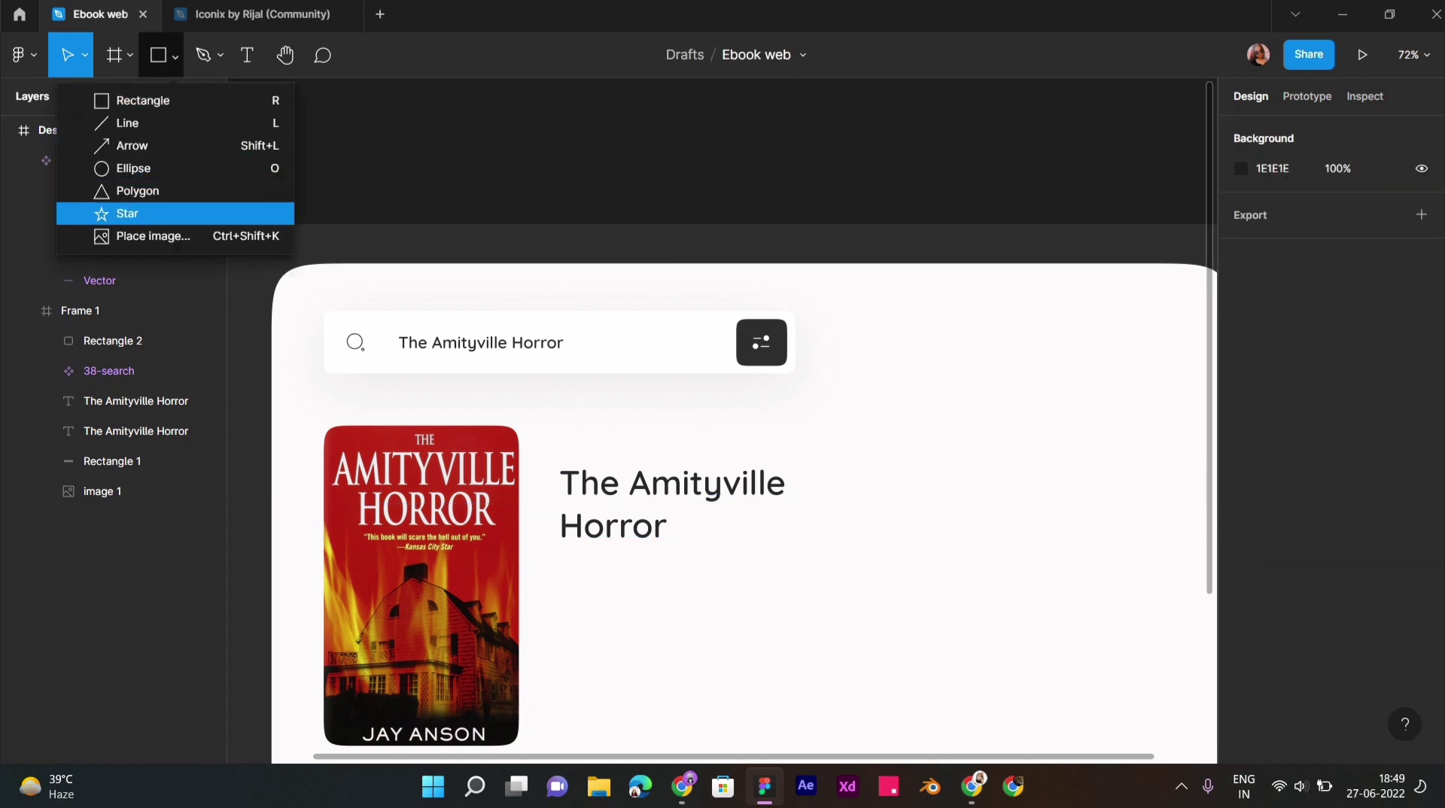
# Draw a star filled with yellow FFB72A and enlarge it to 34×34
pyautogui.click(127, 214)
pyautogui.scroll(5, 617, 476)
pyautogui.moveTo(492, 392); pyautogui.dragTo(528, 428)
pyautogui.click(1240, 540)
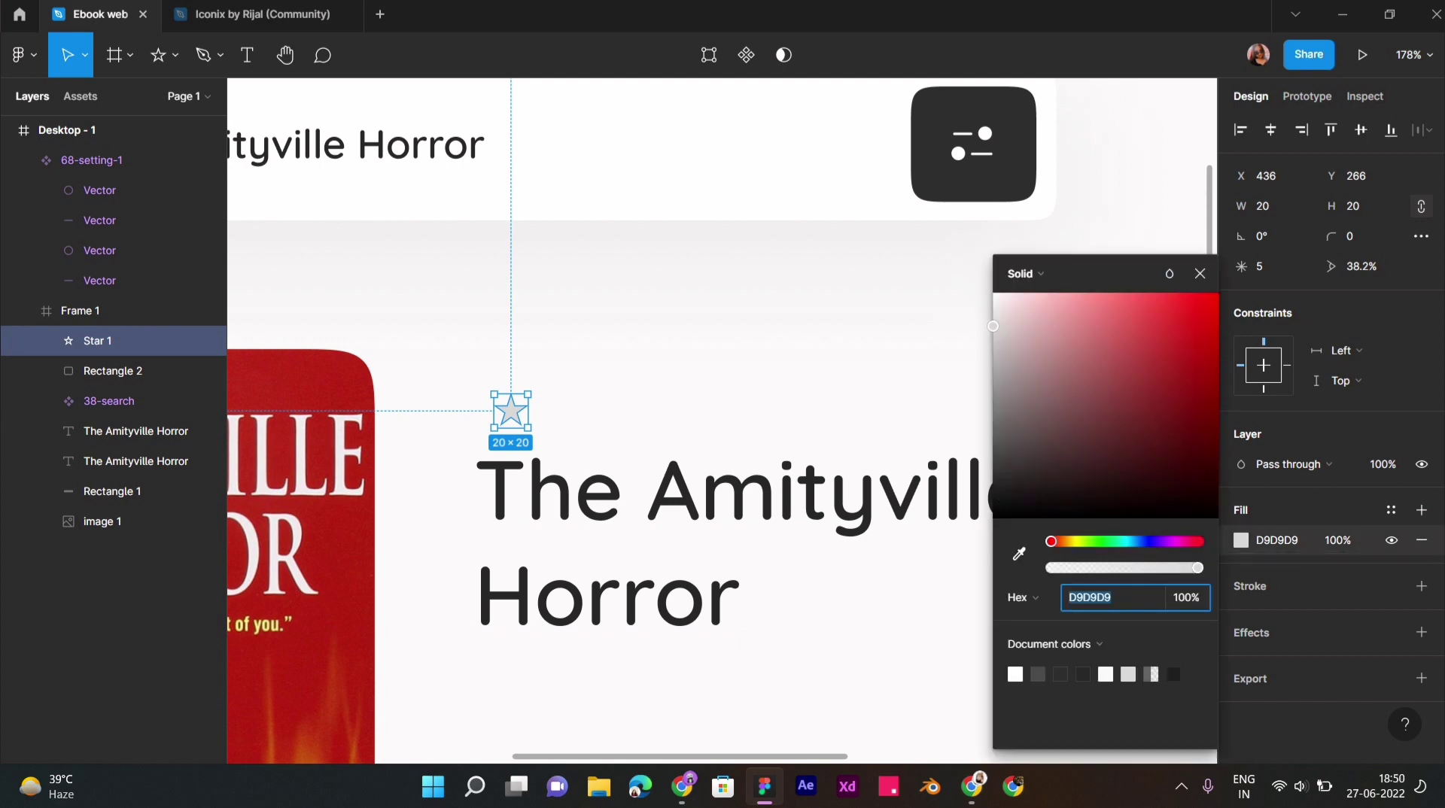
pyautogui.write('FFB72A')
pyautogui.press('Return')
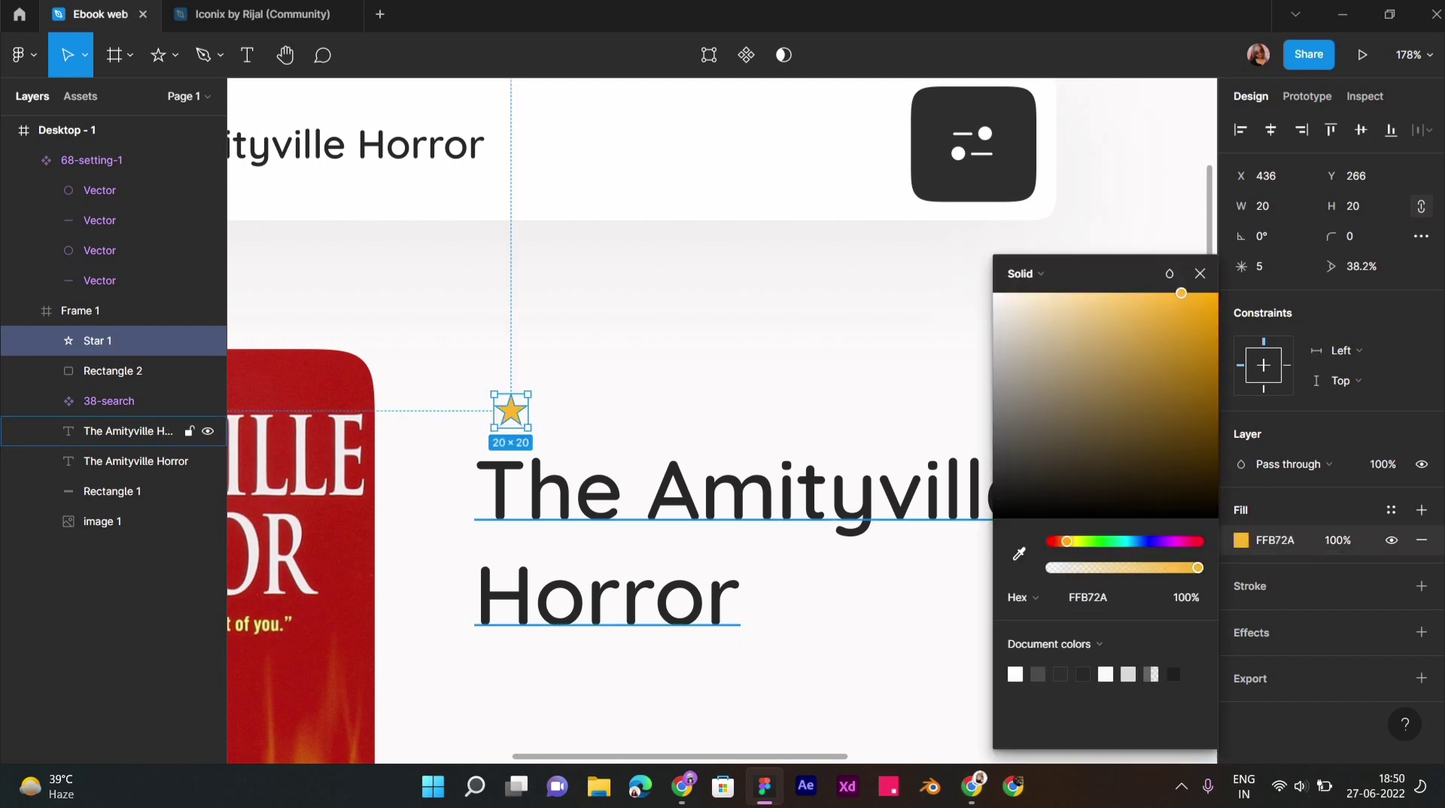
pyautogui.moveTo(493, 394)
pyautogui.mouseDown()
pyautogui.moveTo(474, 379)
pyautogui.moveTo(570, 407)
pyautogui.moveTo(769, 408)
pyautogui.mouseUp()
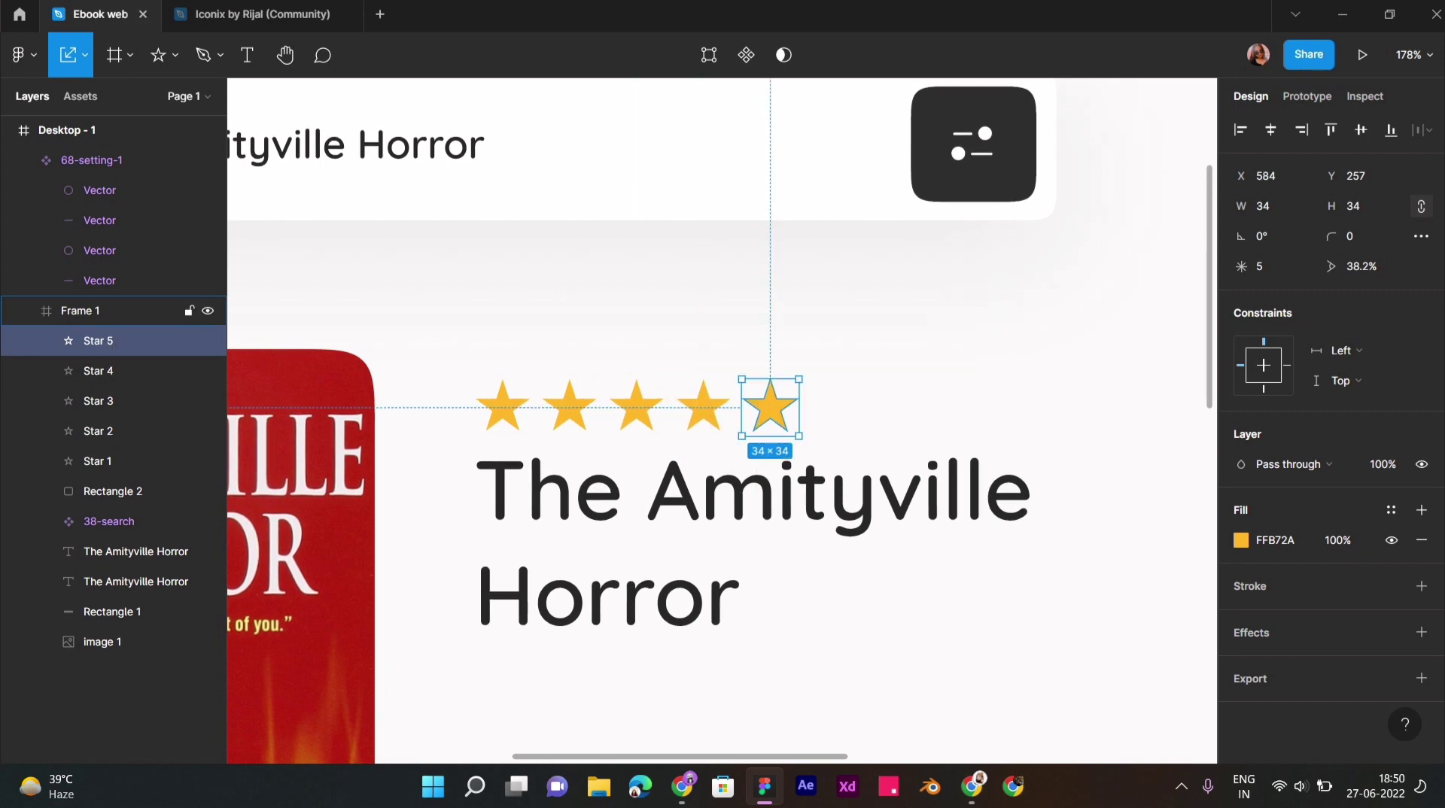
# Group the five stars and move the row below the title
pyautogui.keyDown('shift'); pyautogui.click(97, 461); pyautogui.keyUp('shift')
pyautogui.keyDown('shift'); pyautogui.click(98, 431); pyautogui.keyUp('shift')
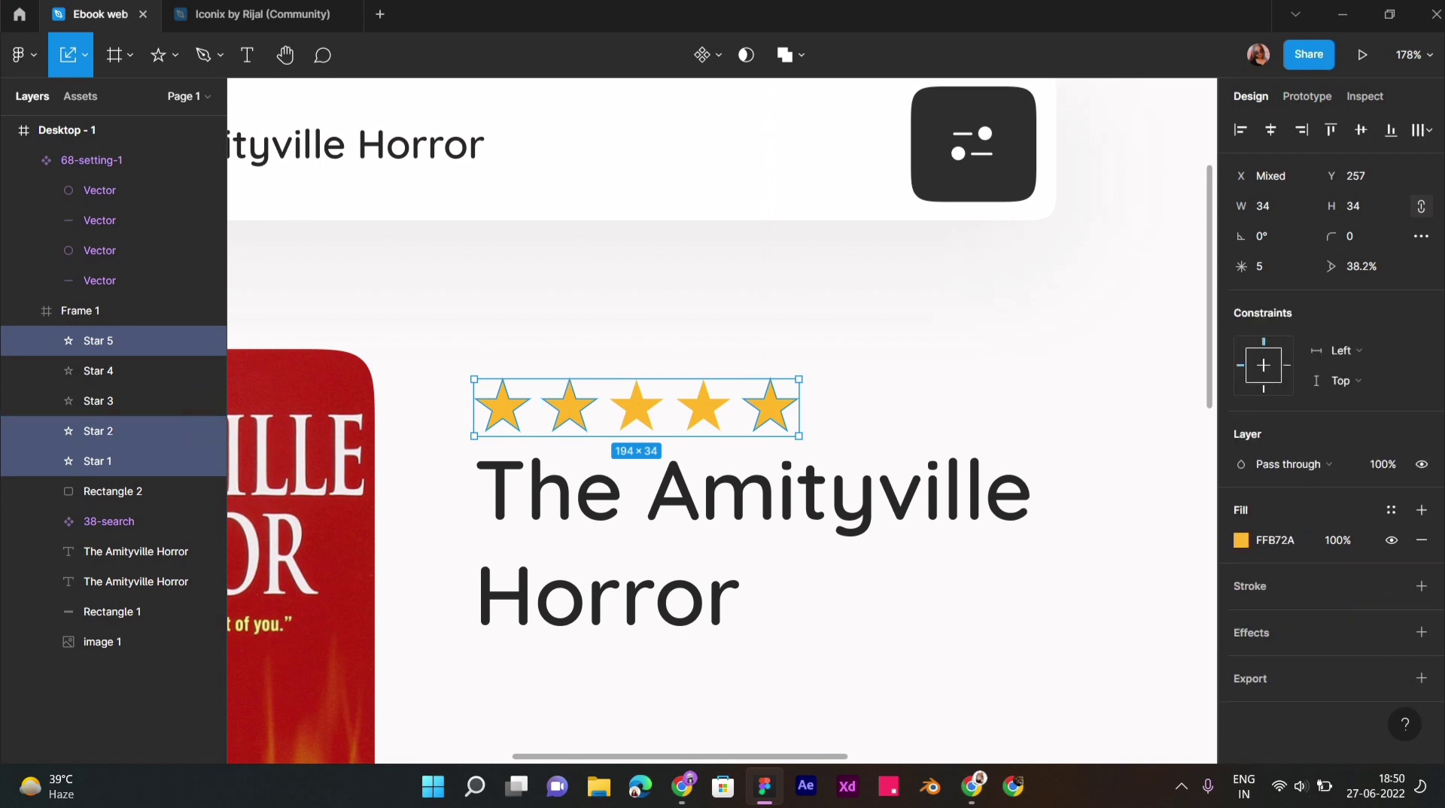
pyautogui.keyDown('shift'); pyautogui.click(98, 401); pyautogui.keyUp('shift')
pyautogui.rightClick(682, 410)
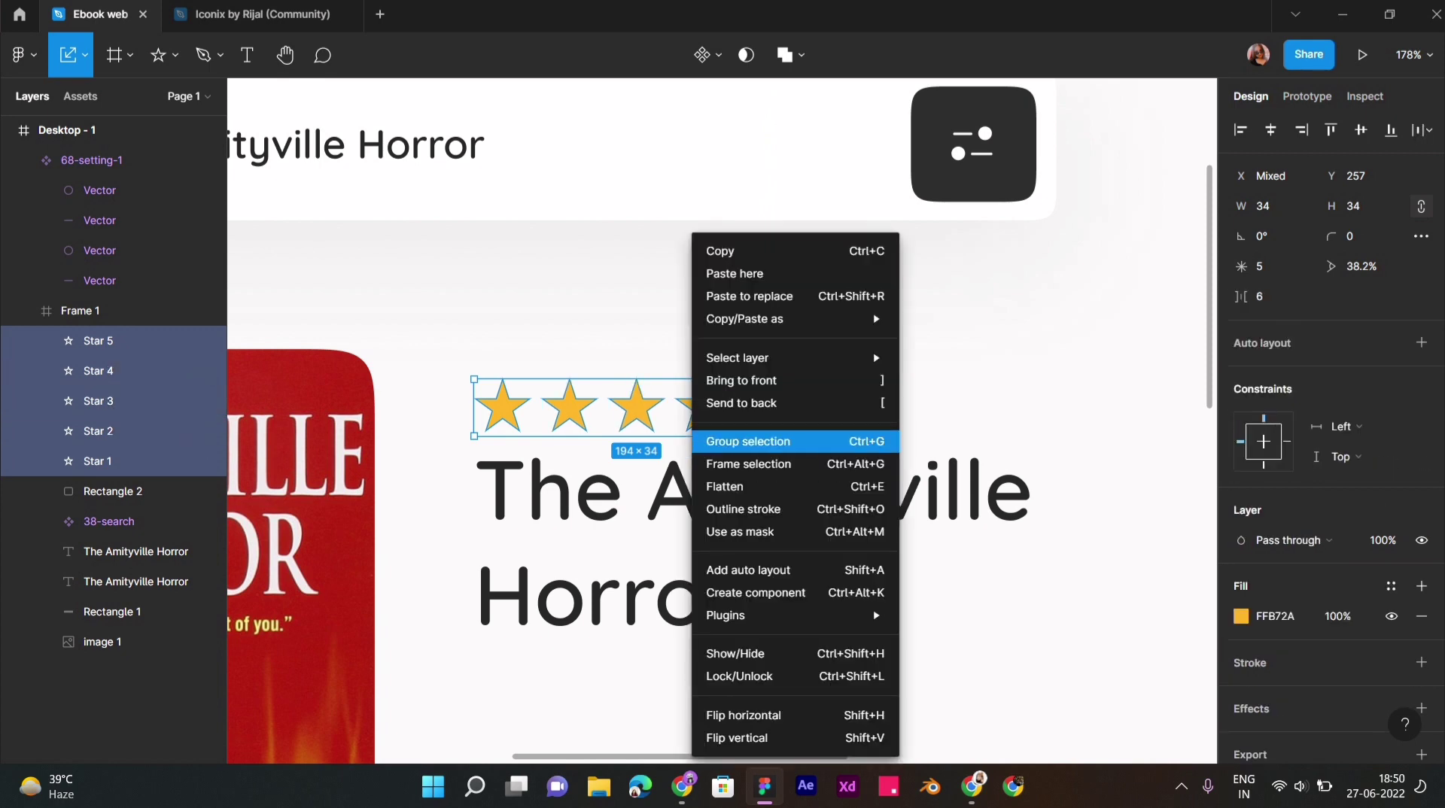
pyautogui.click(723, 439)
pyautogui.moveTo(636, 406); pyautogui.dragTo(647, 734)
# Place the star group just under 'Horror', left-aligned, and shrink it slightly
pyautogui.click(753, 493)
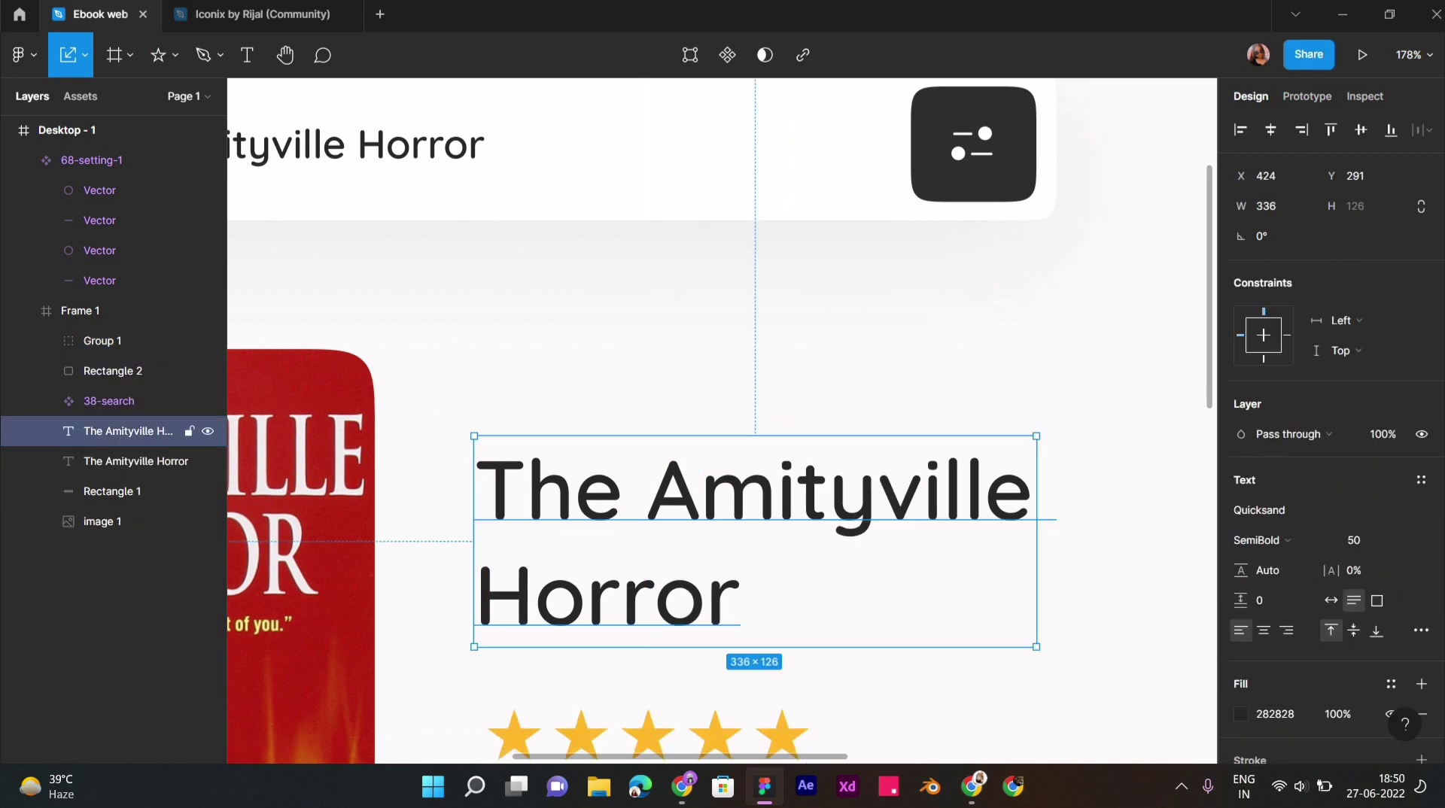
pyautogui.moveTo(753, 493); pyautogui.dragTo(753, 444)
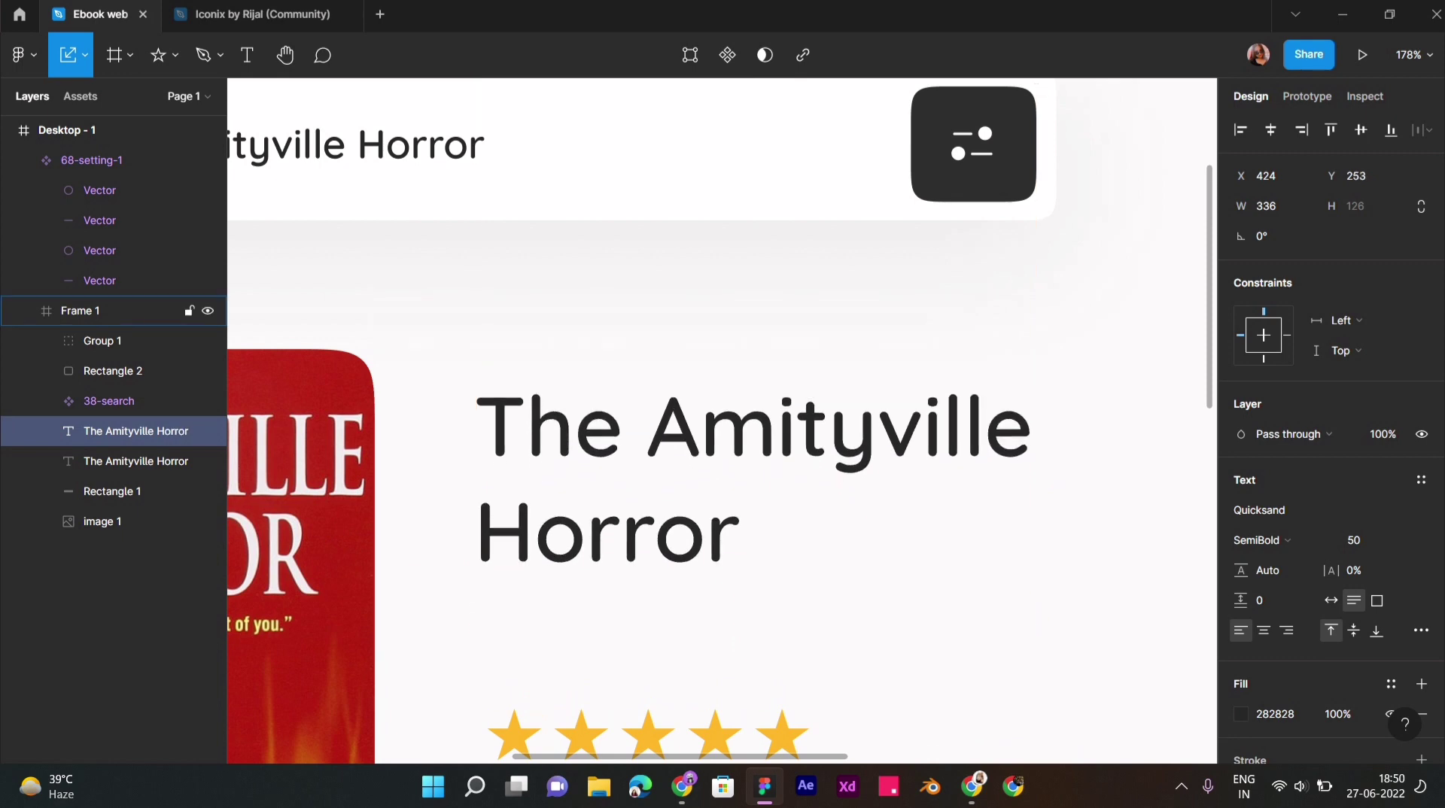
pyautogui.scroll(-3, 753, 444)
pyautogui.click(647, 612)
pyautogui.moveTo(647, 612); pyautogui.dragTo(636, 504)
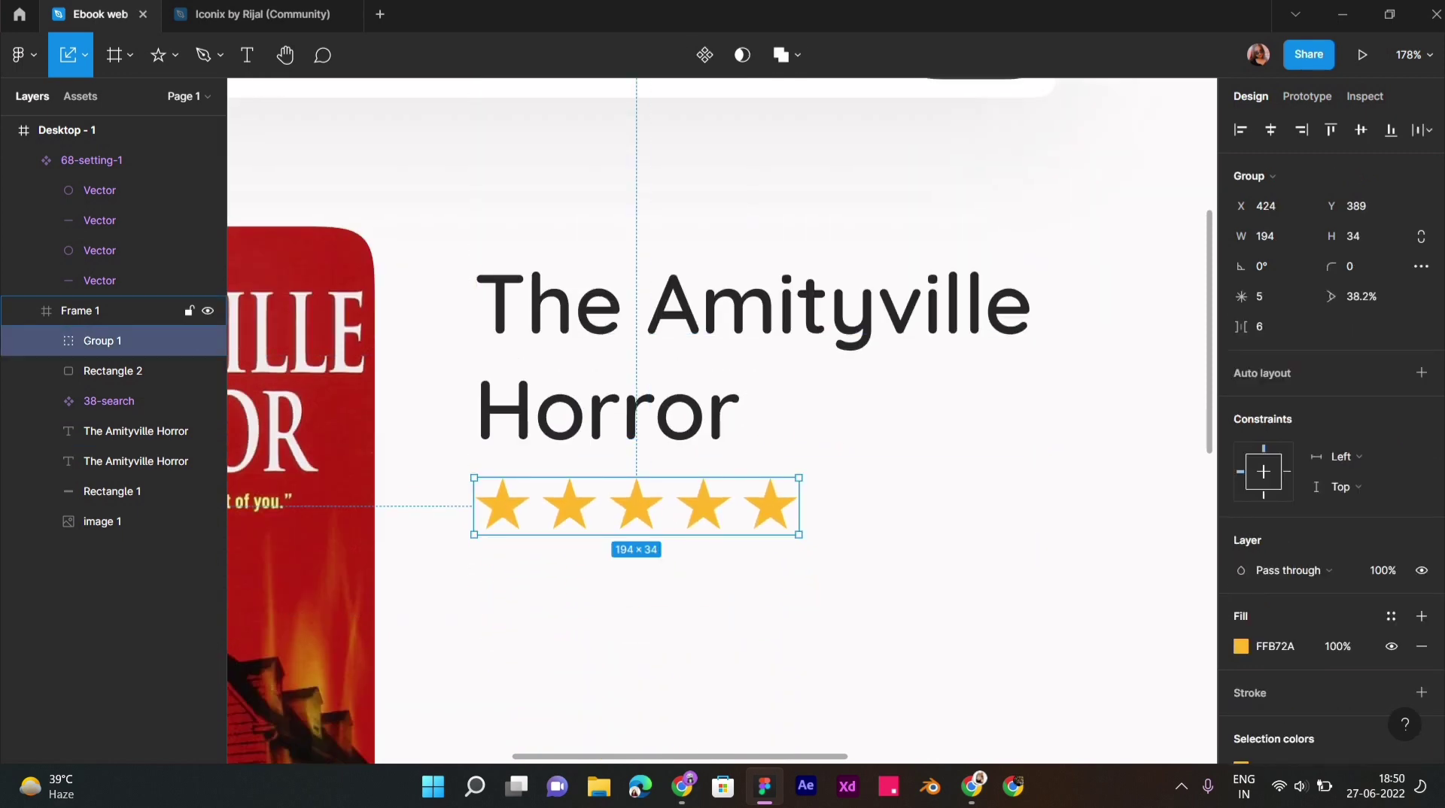
pyautogui.moveTo(799, 534); pyautogui.dragTo(748, 531)
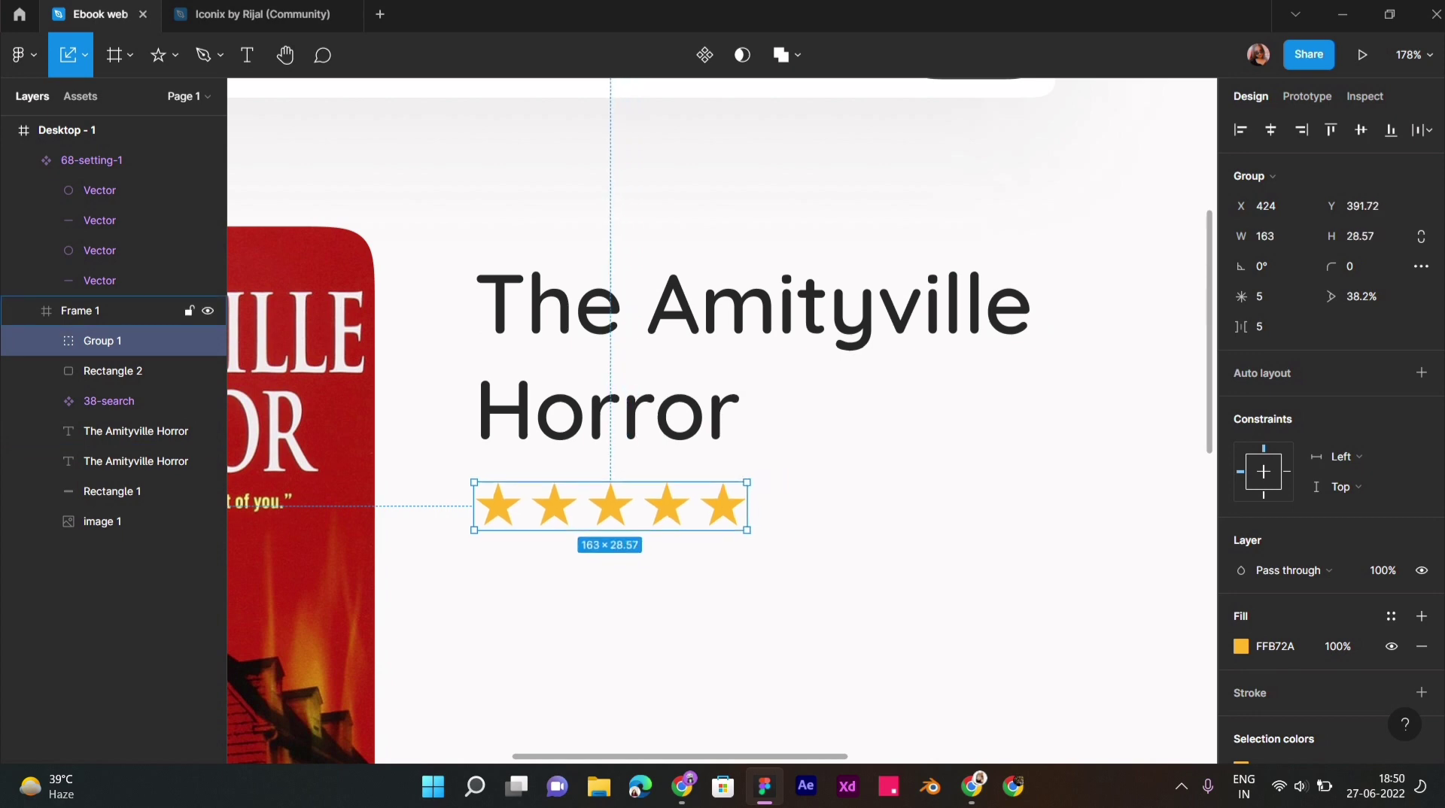
pyautogui.keyDown('ctrl'); pyautogui.scroll(-5, 482, 414); pyautogui.keyUp('ctrl')
pyautogui.click(882, 510)
pyautogui.keyDown('ctrl'); pyautogui.scroll(2, 882, 509); pyautogui.keyUp('ctrl')
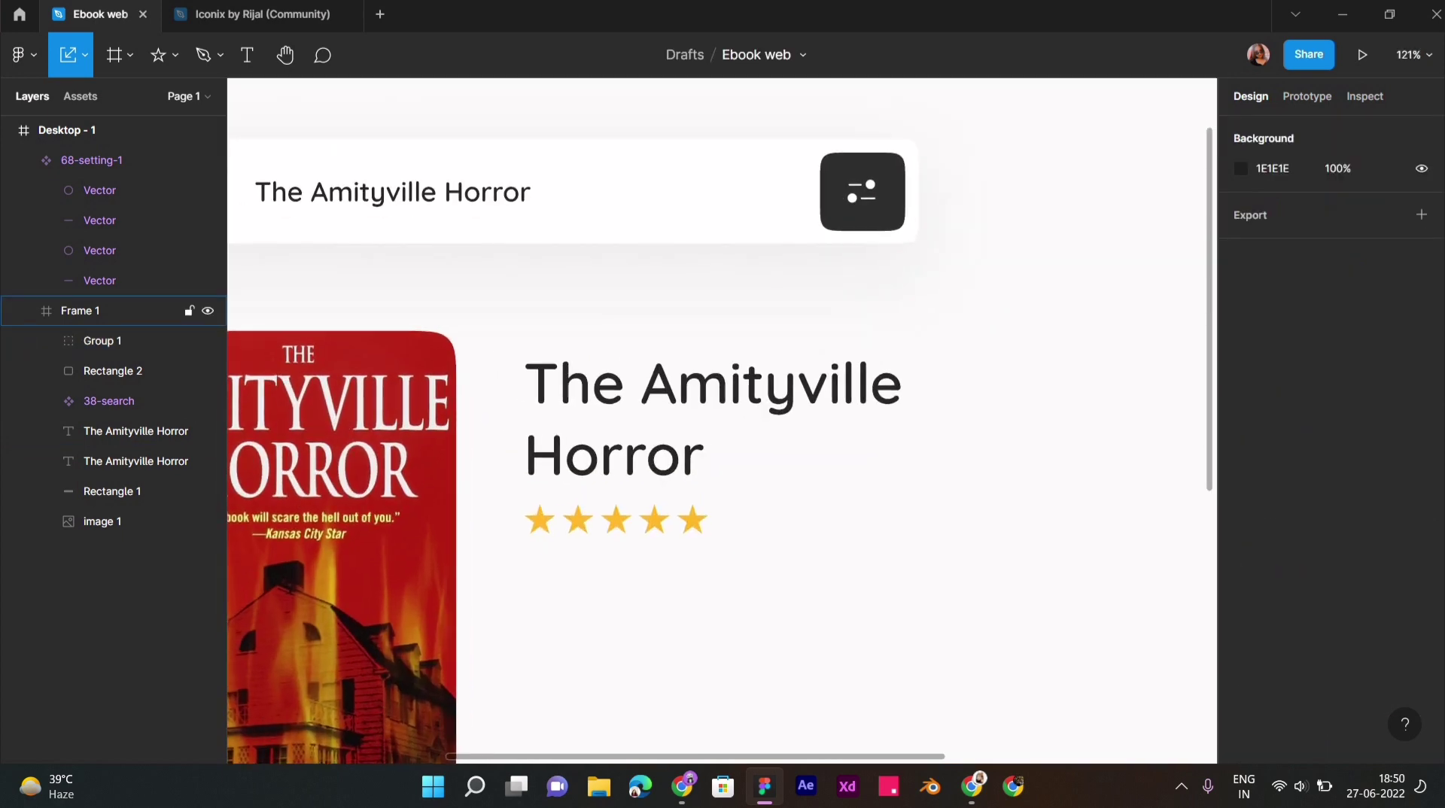
# Add the text '5.0 (1k ratings)' to the right of the stars
pyautogui.press('t')
pyautogui.keyDown('ctrl'); pyautogui.scroll(5, 588, 525); pyautogui.keyUp('ctrl')
pyautogui.click(731, 511)
pyautogui.write('5')
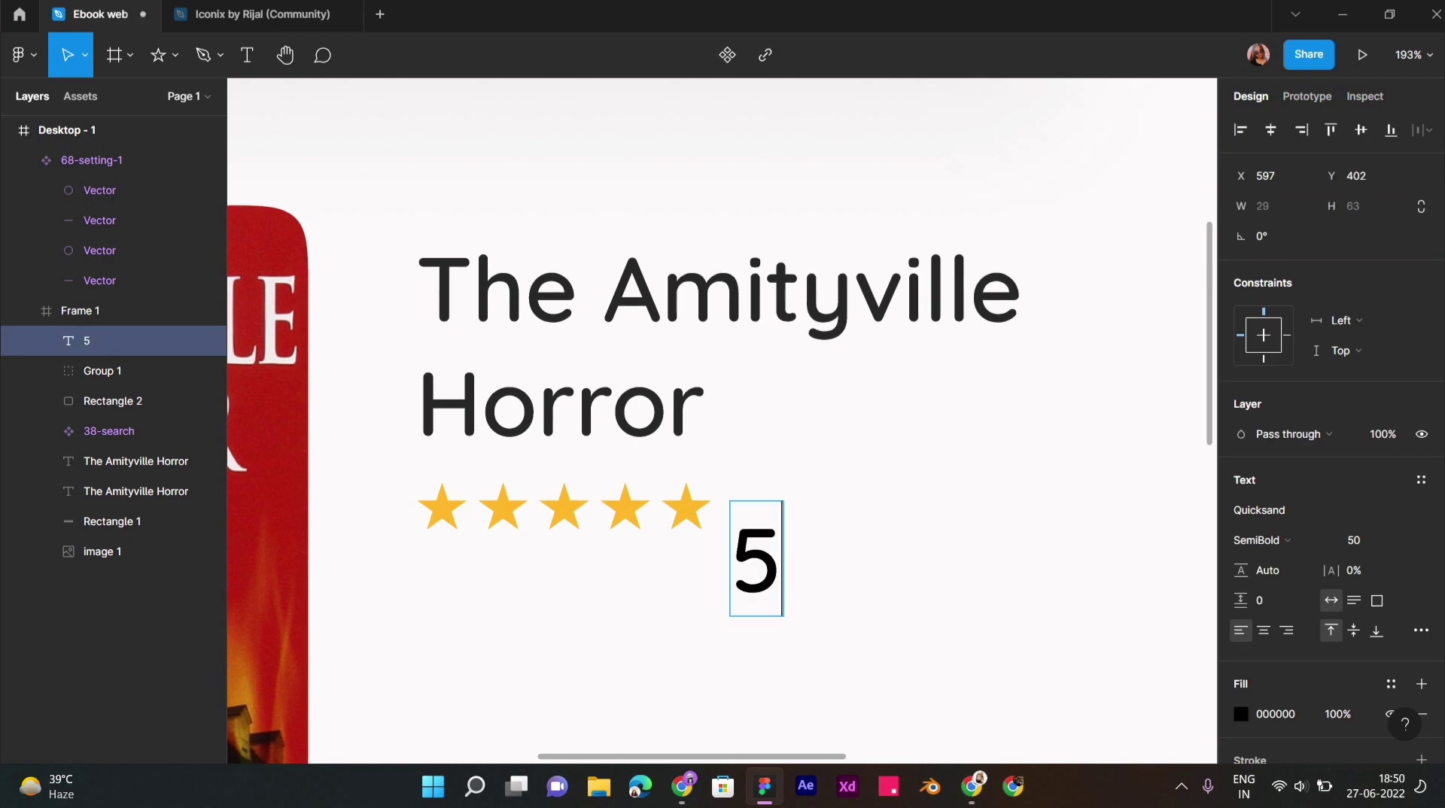
pyautogui.write('.9')
pyautogui.press('BackSpace')
pyautogui.write('0')
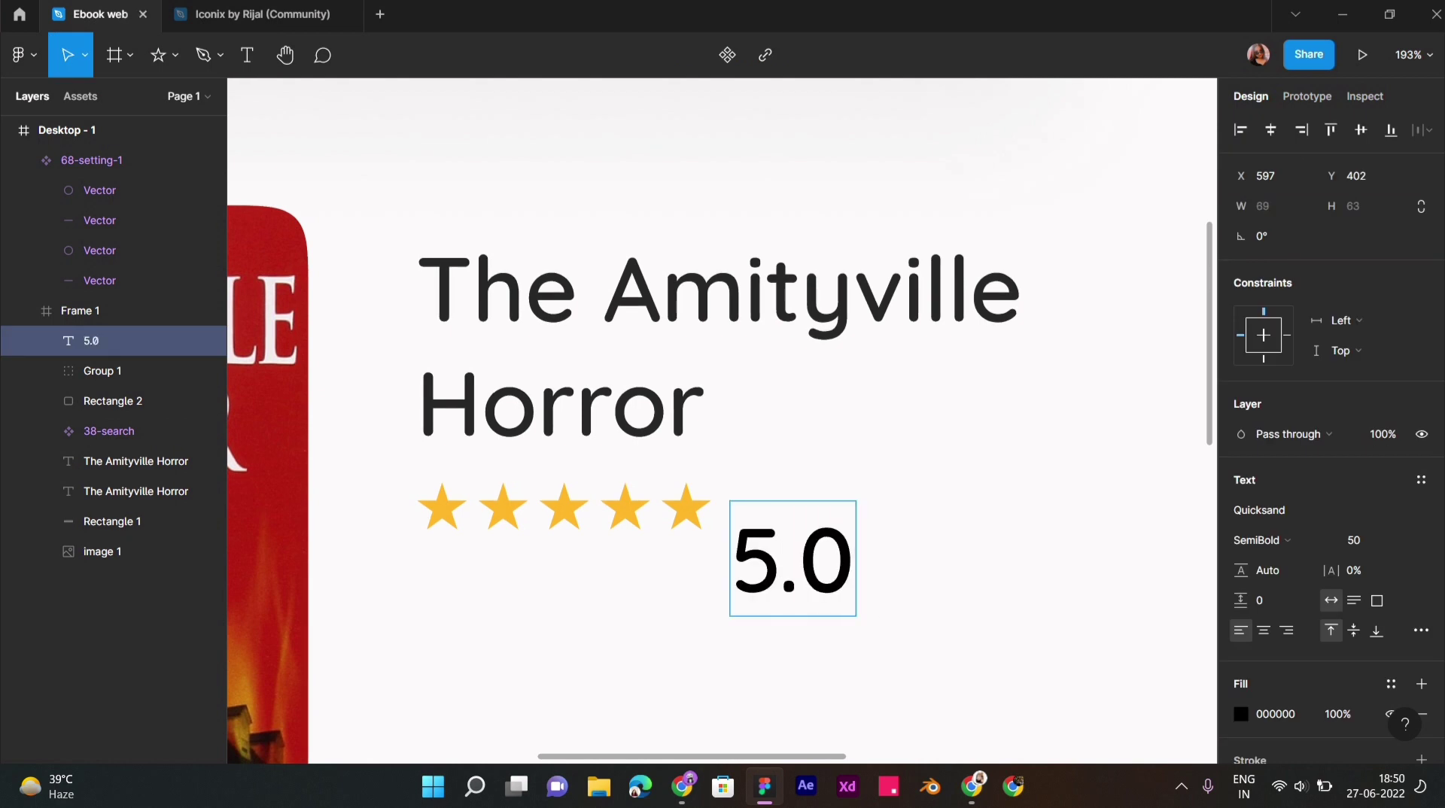
pyautogui.write(' (1k rati')
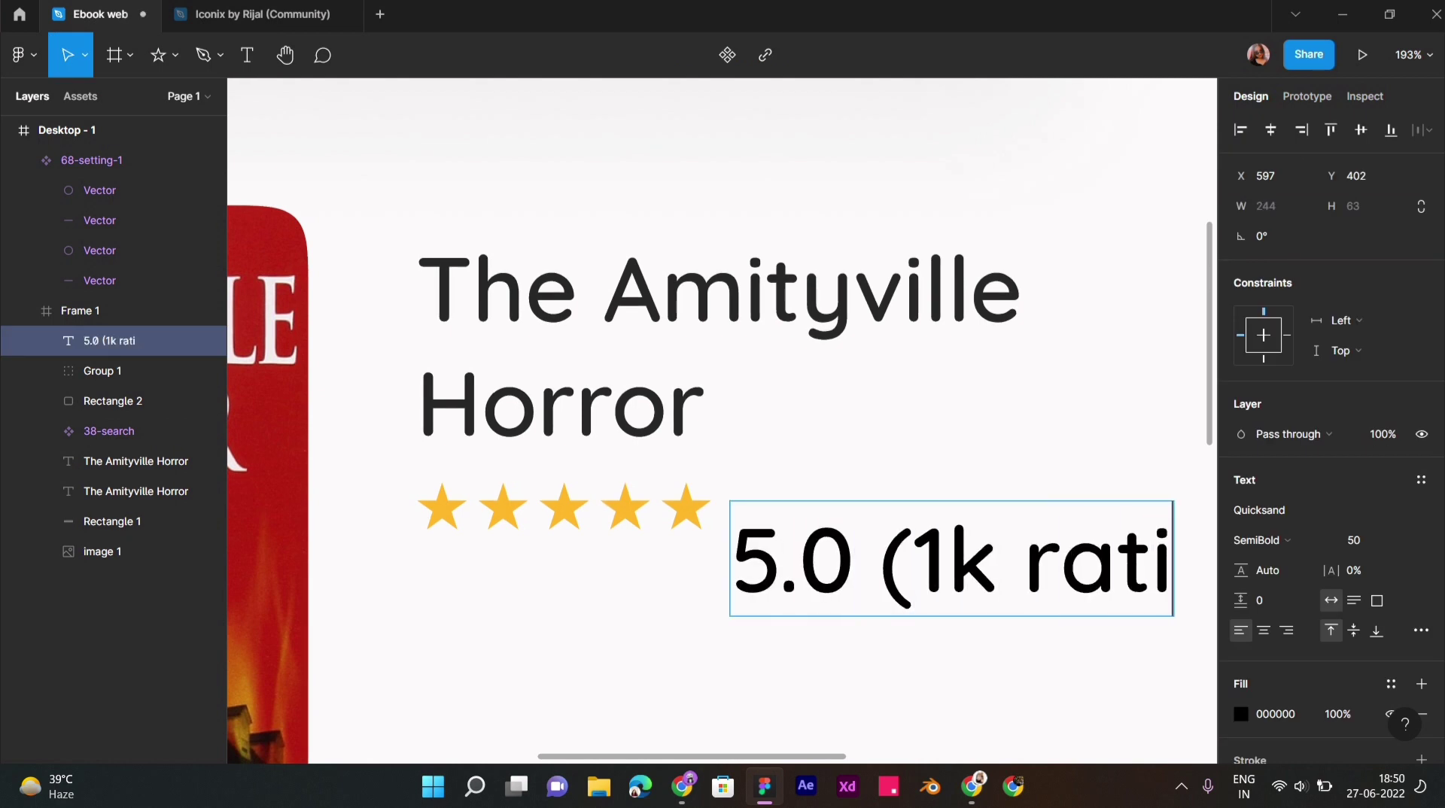
pyautogui.write('ngs')
pyautogui.hscroll(5, 722, 421)
pyautogui.press('Escape')
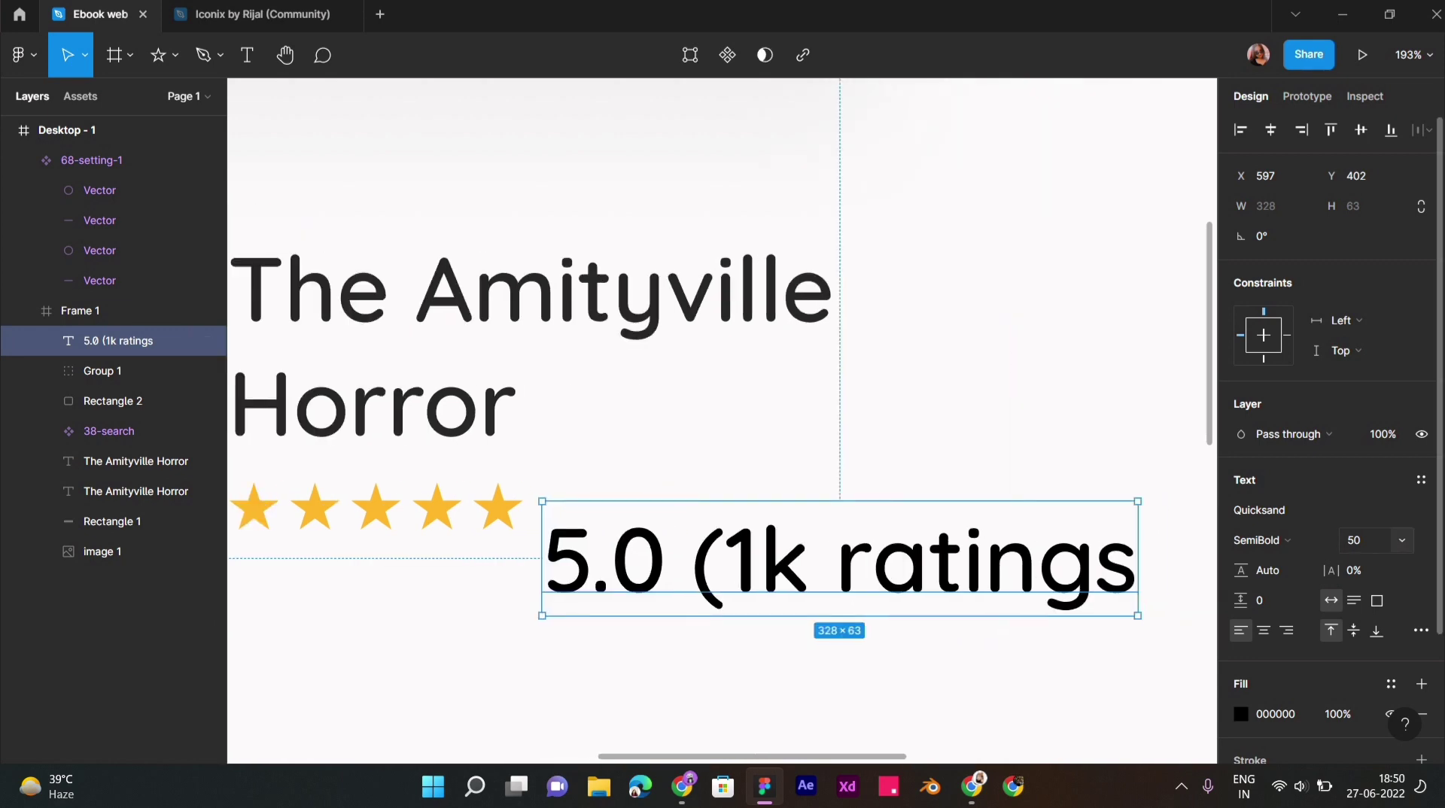
pyautogui.press('Tab')
# Make the rating text size 20 in grey 6F6F6F, level with the stars
pyautogui.write('20')
pyautogui.press('Return')
pyautogui.write(')')
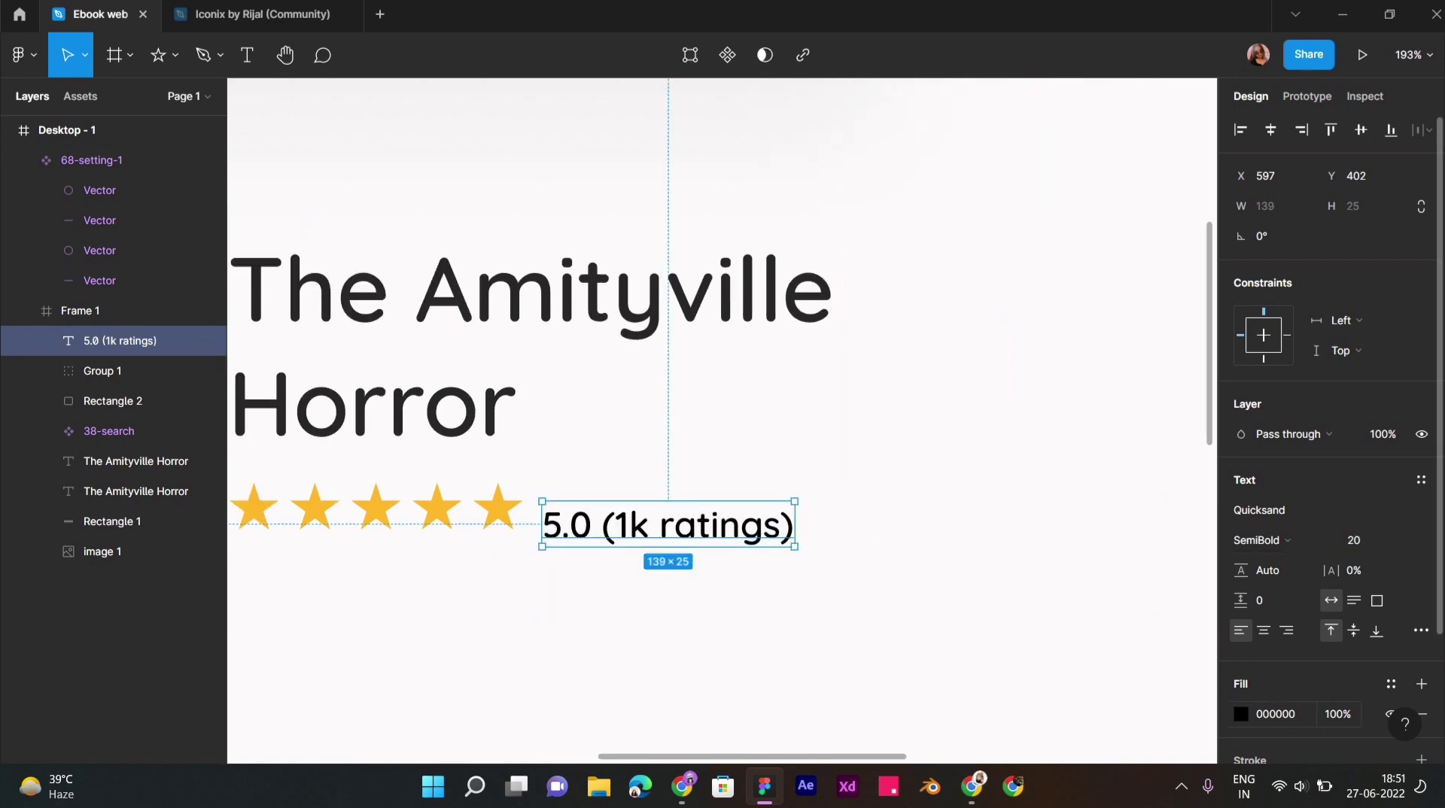
pyautogui.click(1240, 713)
pyautogui.click(993, 441)
pyautogui.moveTo(993, 440); pyautogui.dragTo(994, 420)
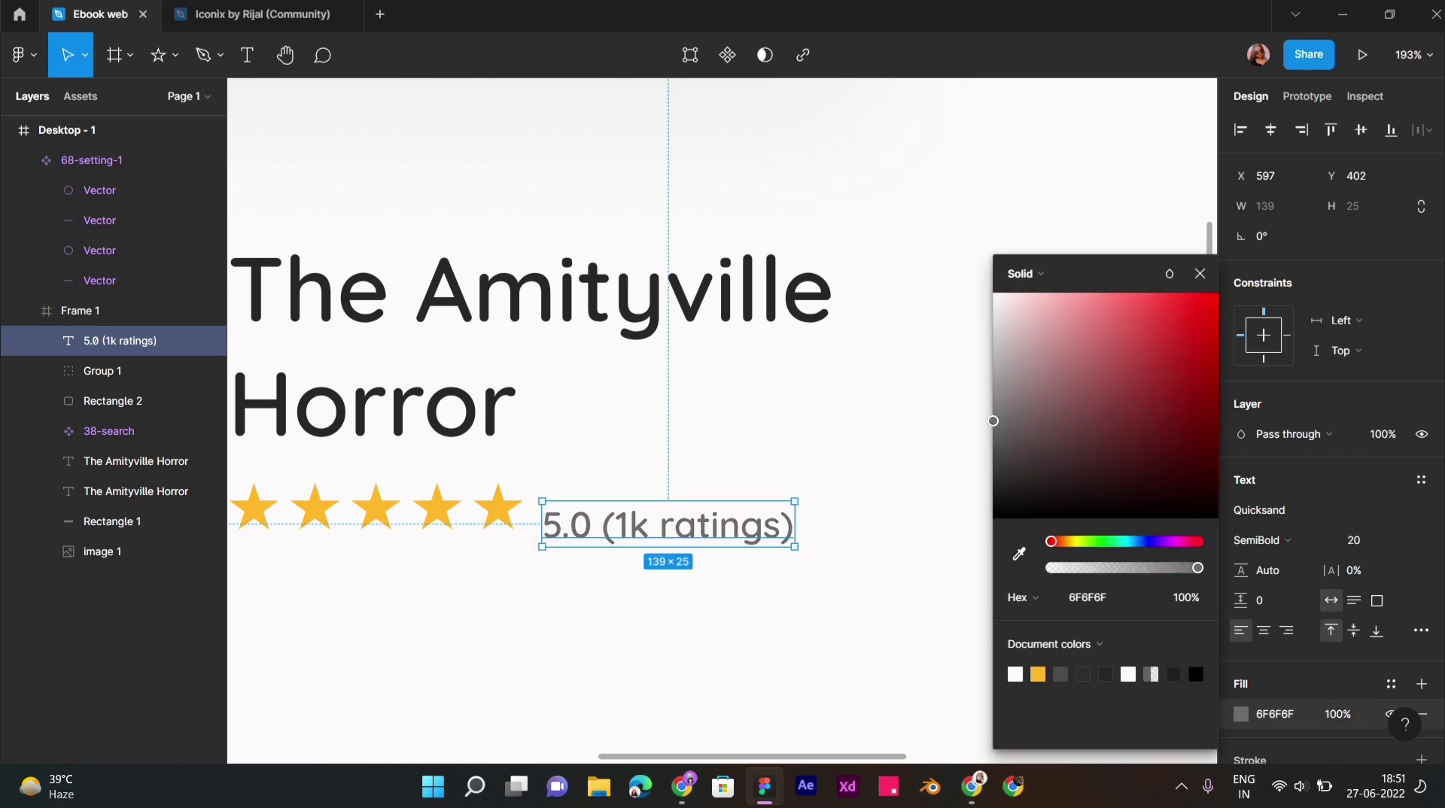
pyautogui.moveTo(668, 526); pyautogui.dragTo(669, 512)
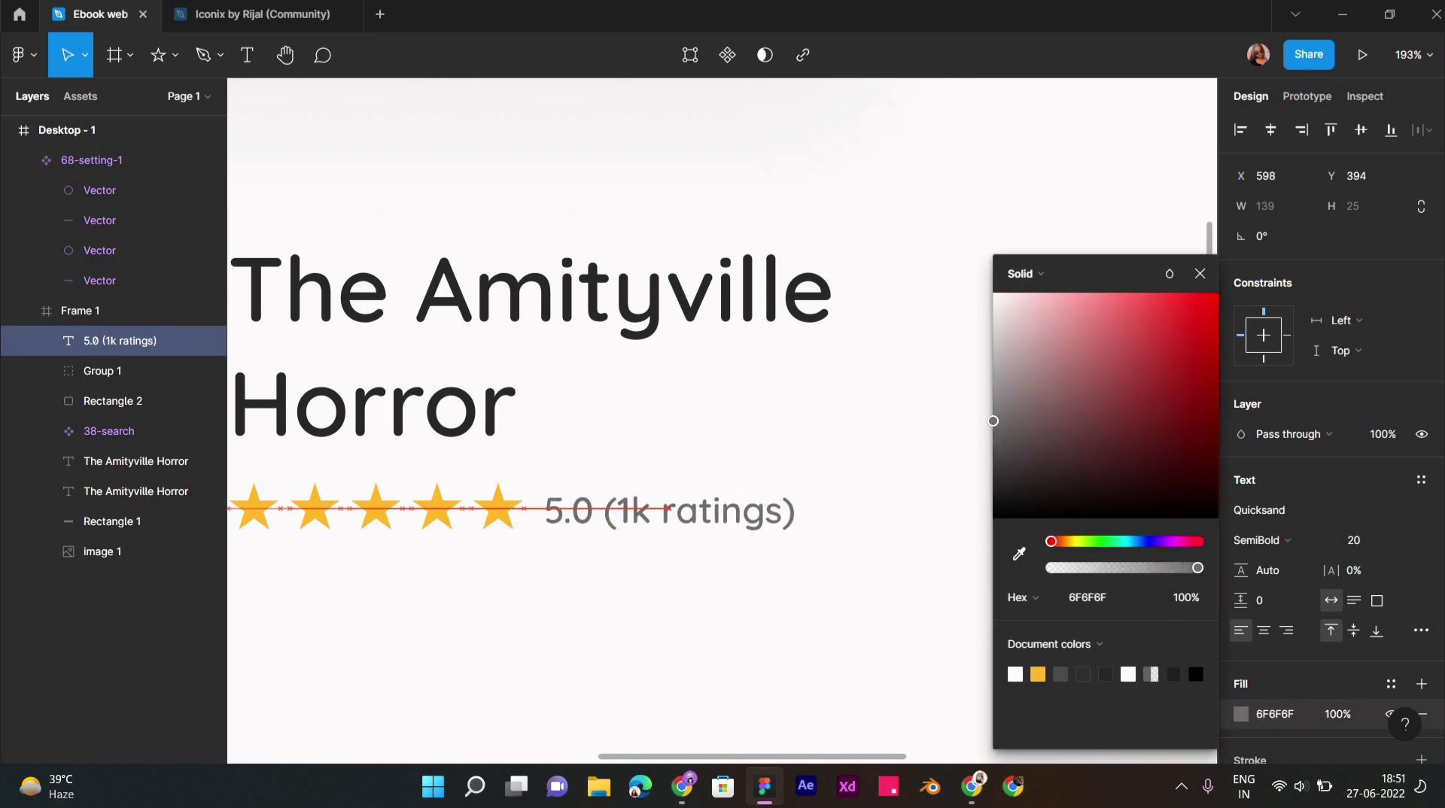
# Scale the star group down proportionally and align the rating text beside it
pyautogui.click(375, 509)
pyautogui.press('k')
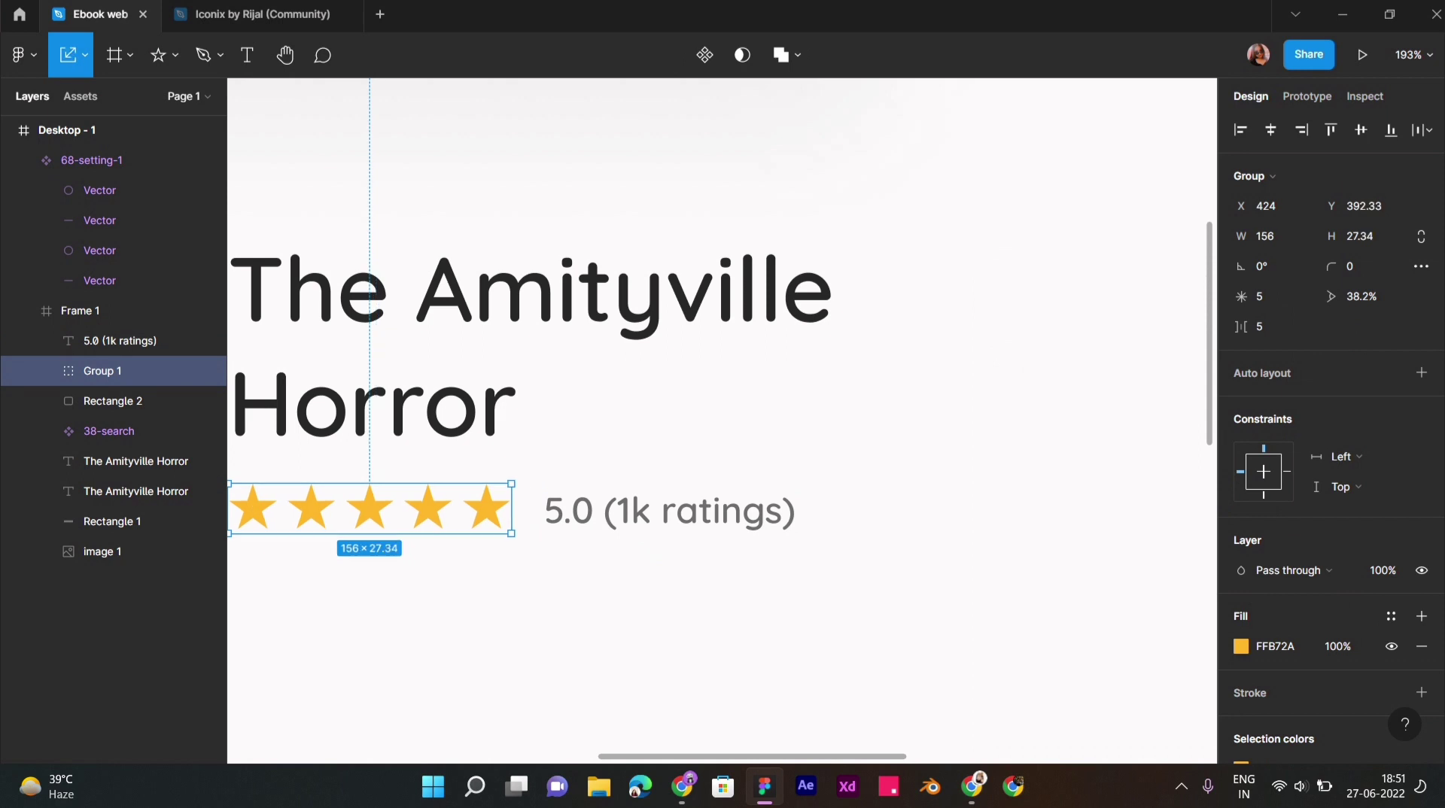
pyautogui.moveTo(524, 534); pyautogui.dragTo(455, 521)
pyautogui.hscroll(-2, 723, 422)
pyautogui.click(804, 512)
pyautogui.moveTo(804, 511); pyautogui.dragTo(738, 509)
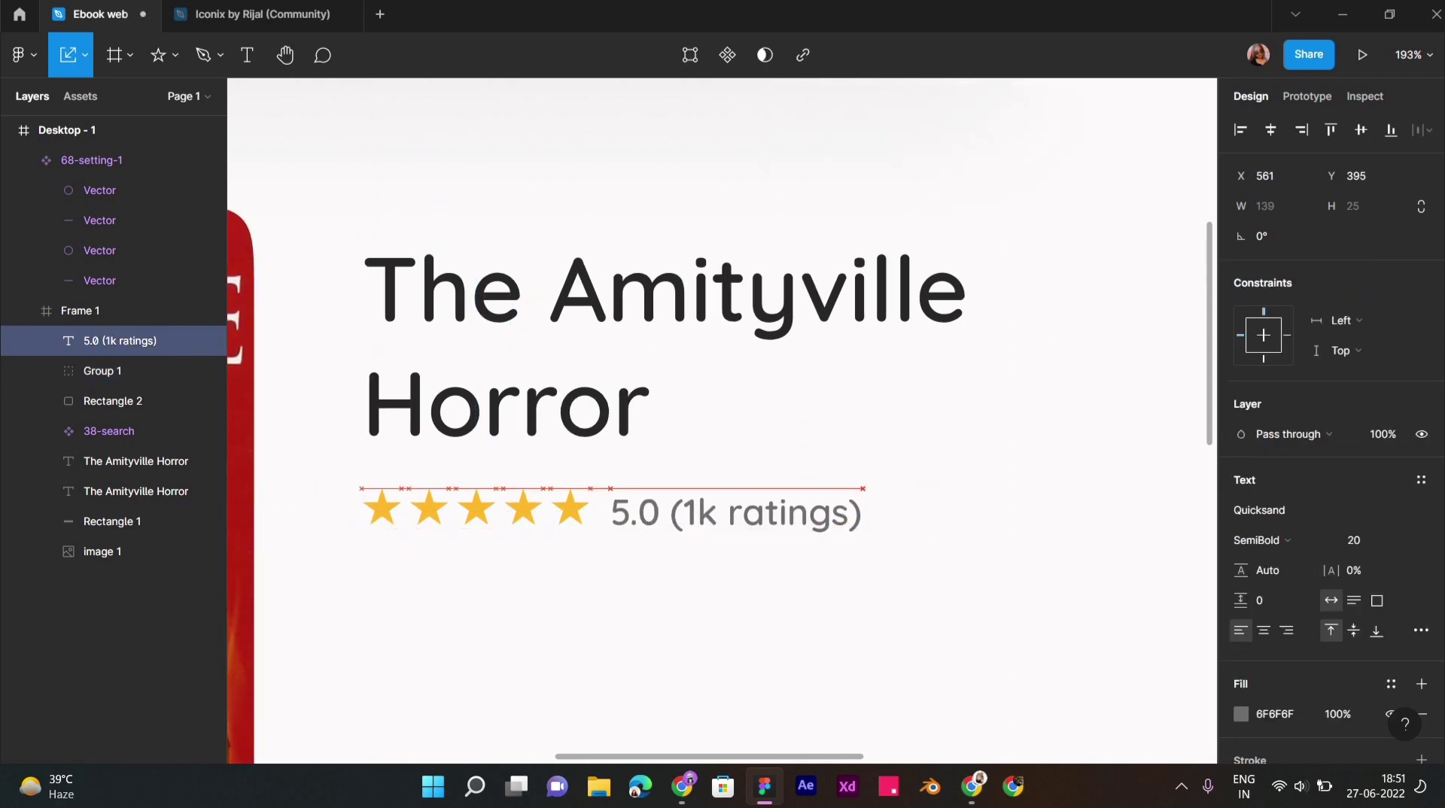
pyautogui.moveTo(739, 508); pyautogui.dragTo(739, 512)
pyautogui.scroll(-5, 790, 430)
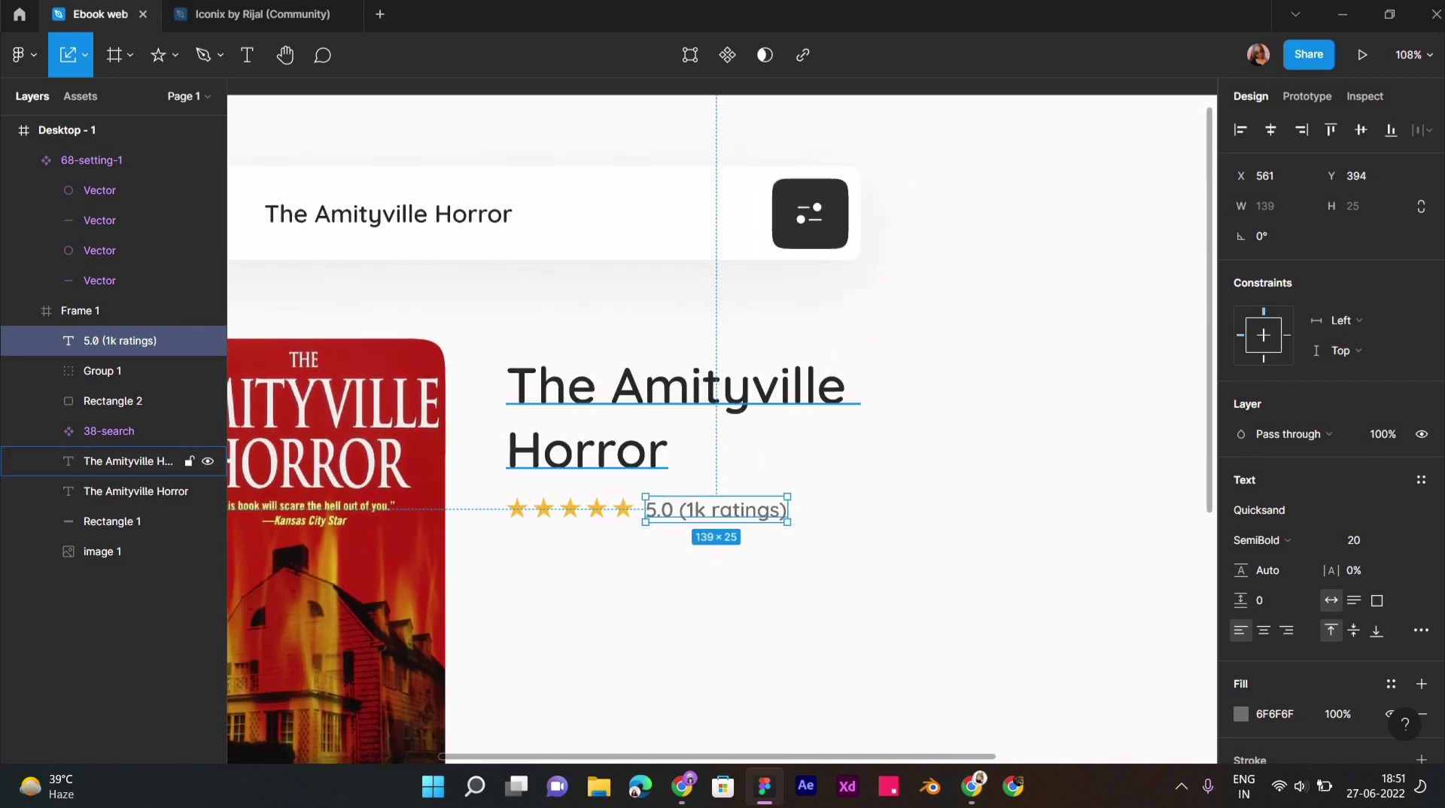
pyautogui.press('Escape')
pyautogui.scroll(5, 696, 566)
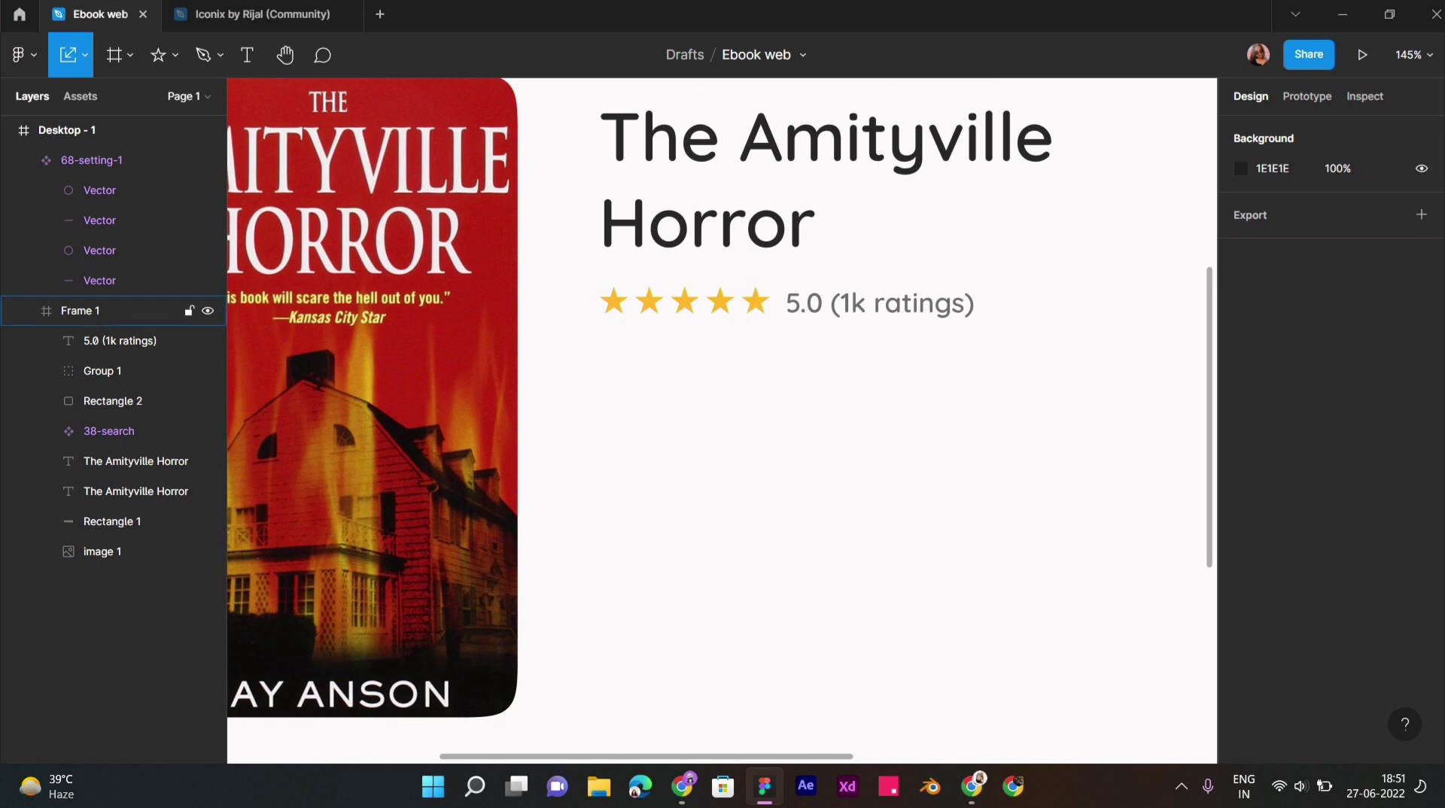
# Duplicate the title and retype it as '$20.99' in a narrower box
pyautogui.keyDown('alt'); pyautogui.moveTo(828, 178); pyautogui.dragTo(828, 433); pyautogui.keyUp('alt')
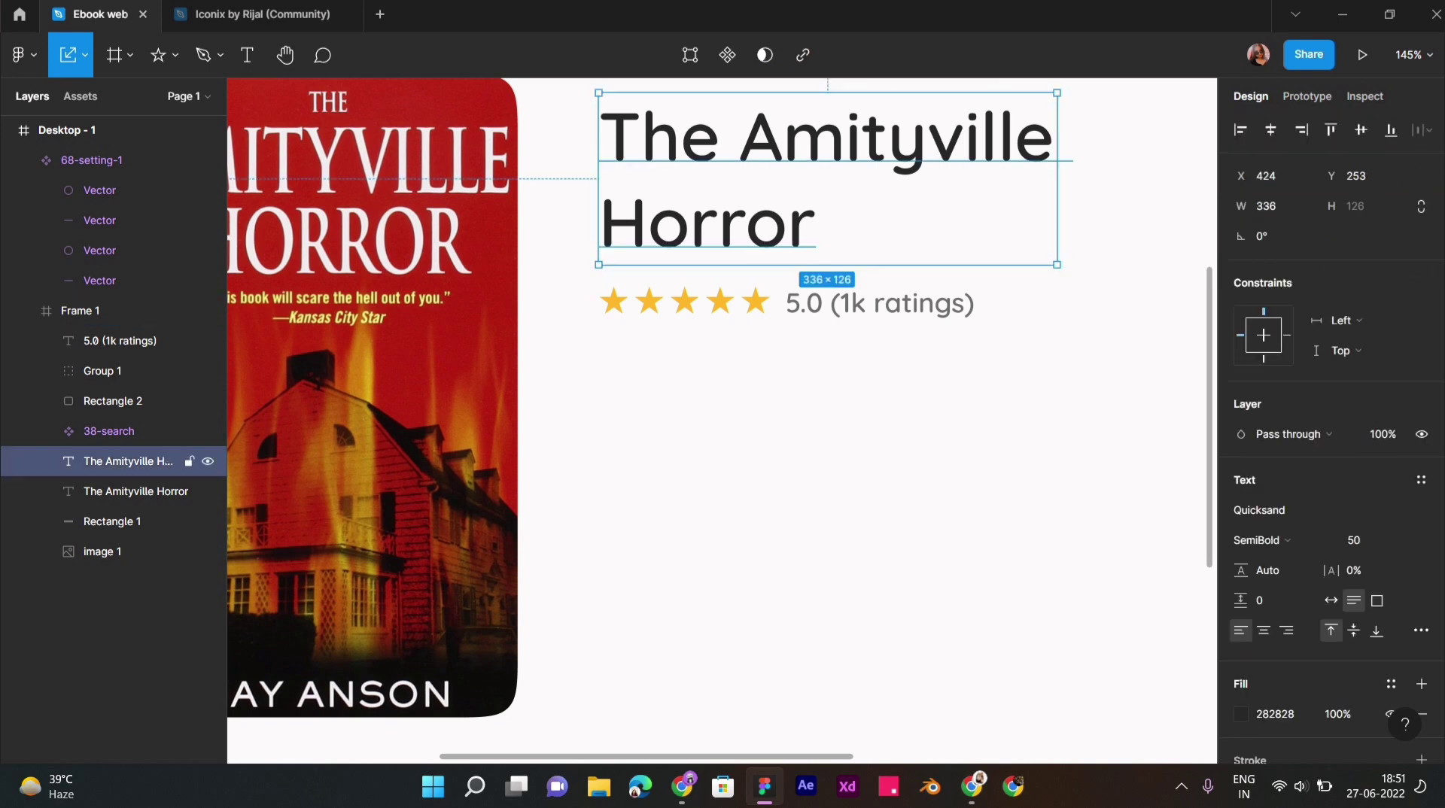
pyautogui.press('Return')
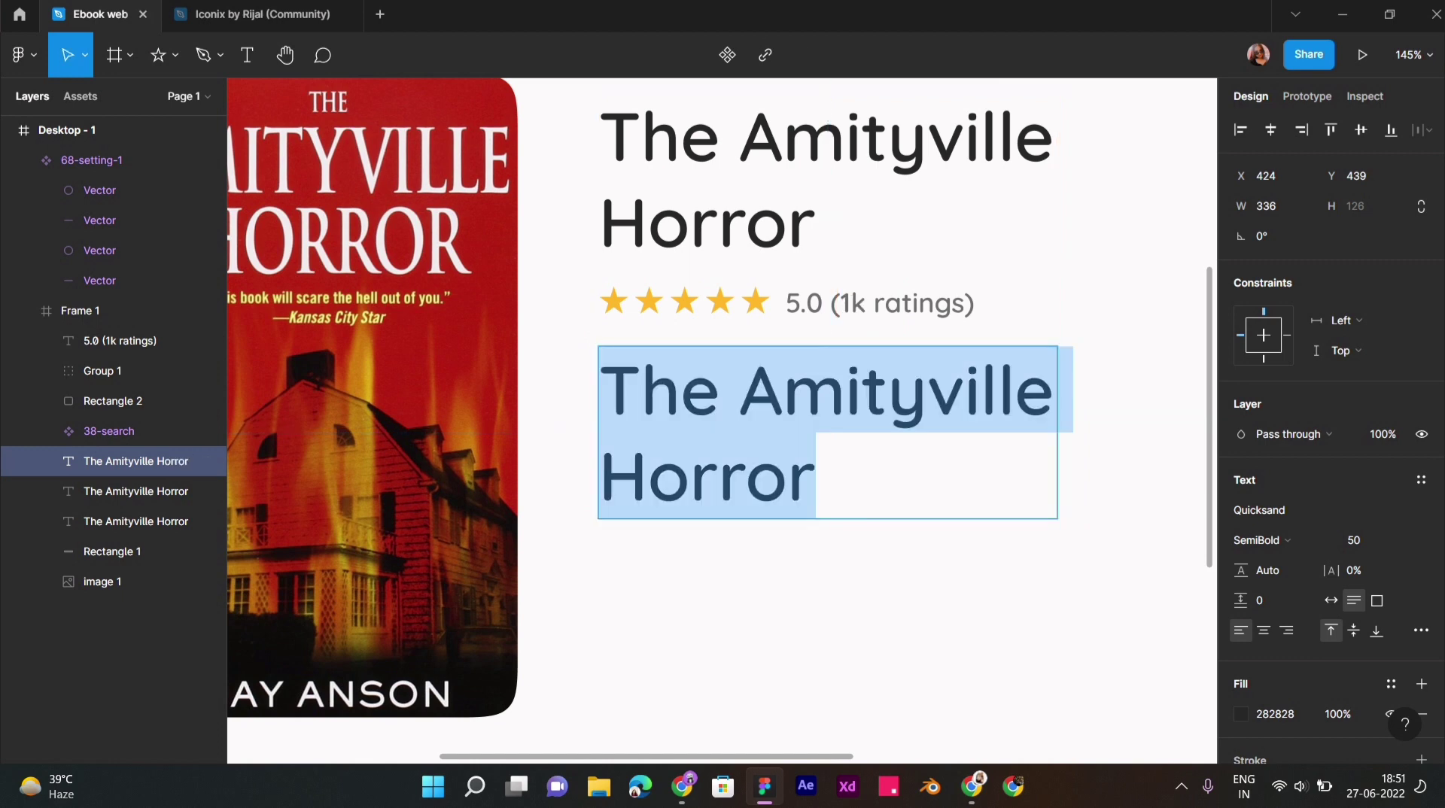
pyautogui.press('BackSpace')
pyautogui.write('$20.')
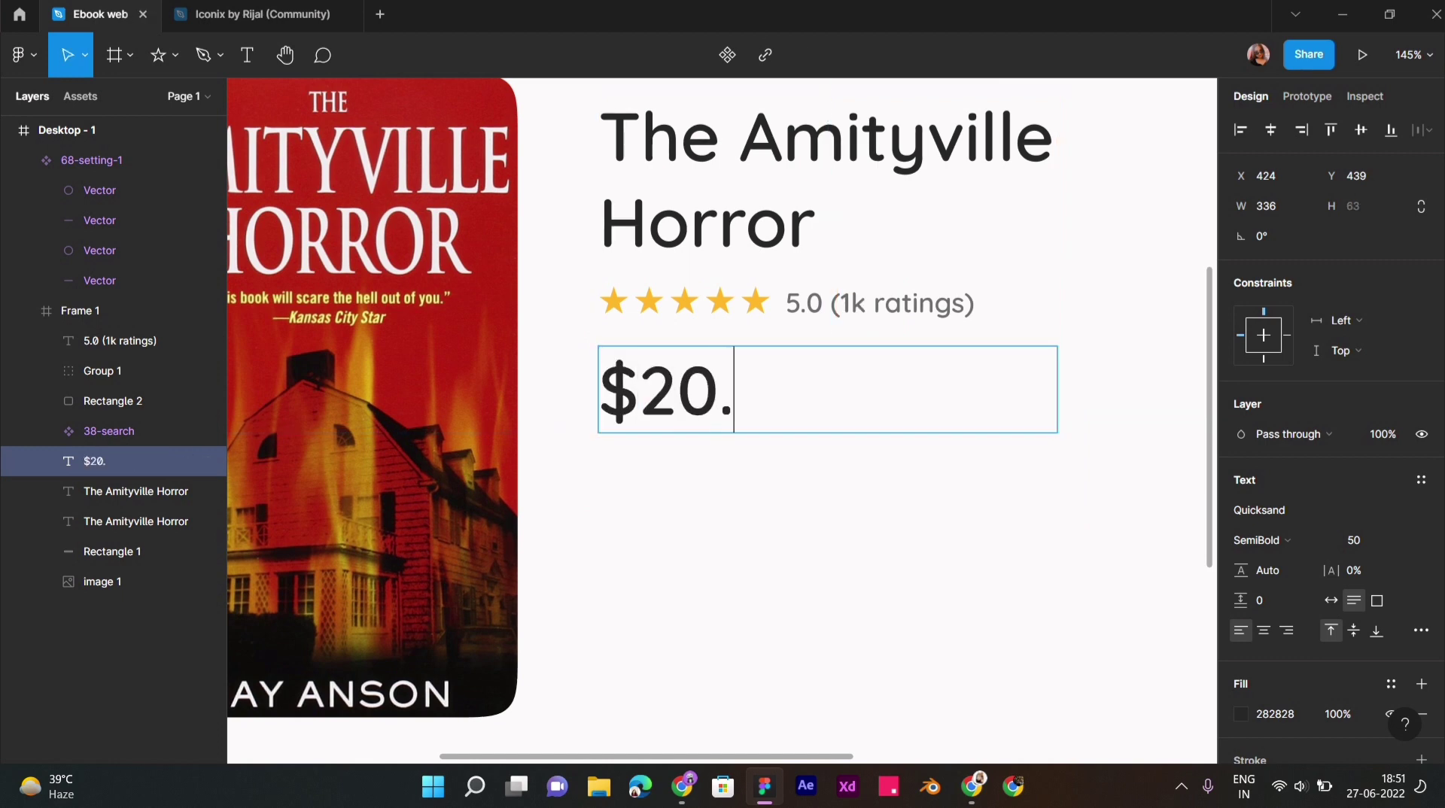
pyautogui.write('99')
pyautogui.press('Escape')
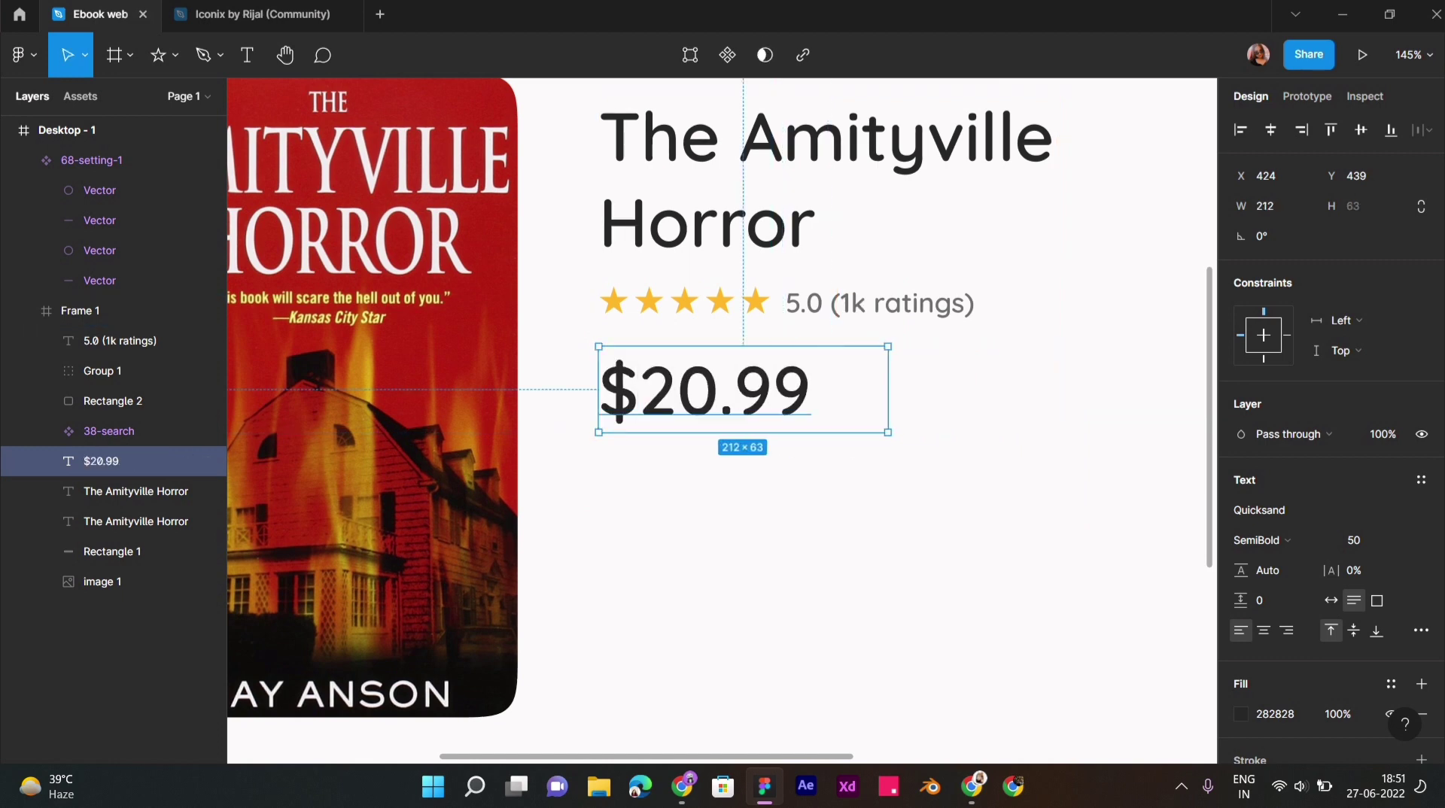
pyautogui.moveTo(888, 389); pyautogui.dragTo(826, 389)
pyautogui.write('4')
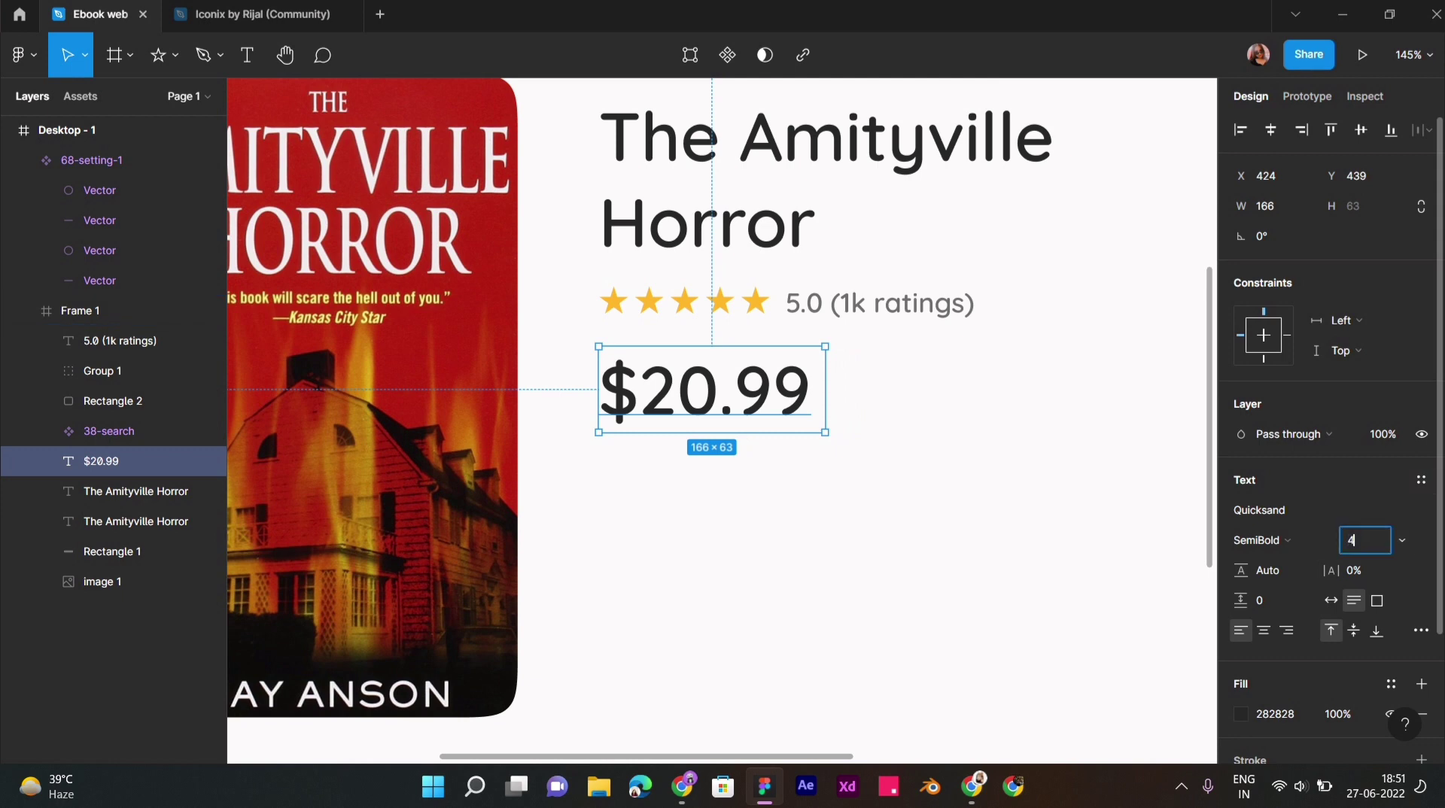
# Make the price Medium weight at size 36, level with the cover's bottom edge
pyautogui.write('0')
pyautogui.press('Return')
pyautogui.click(1279, 541)
pyautogui.click(1264, 516)
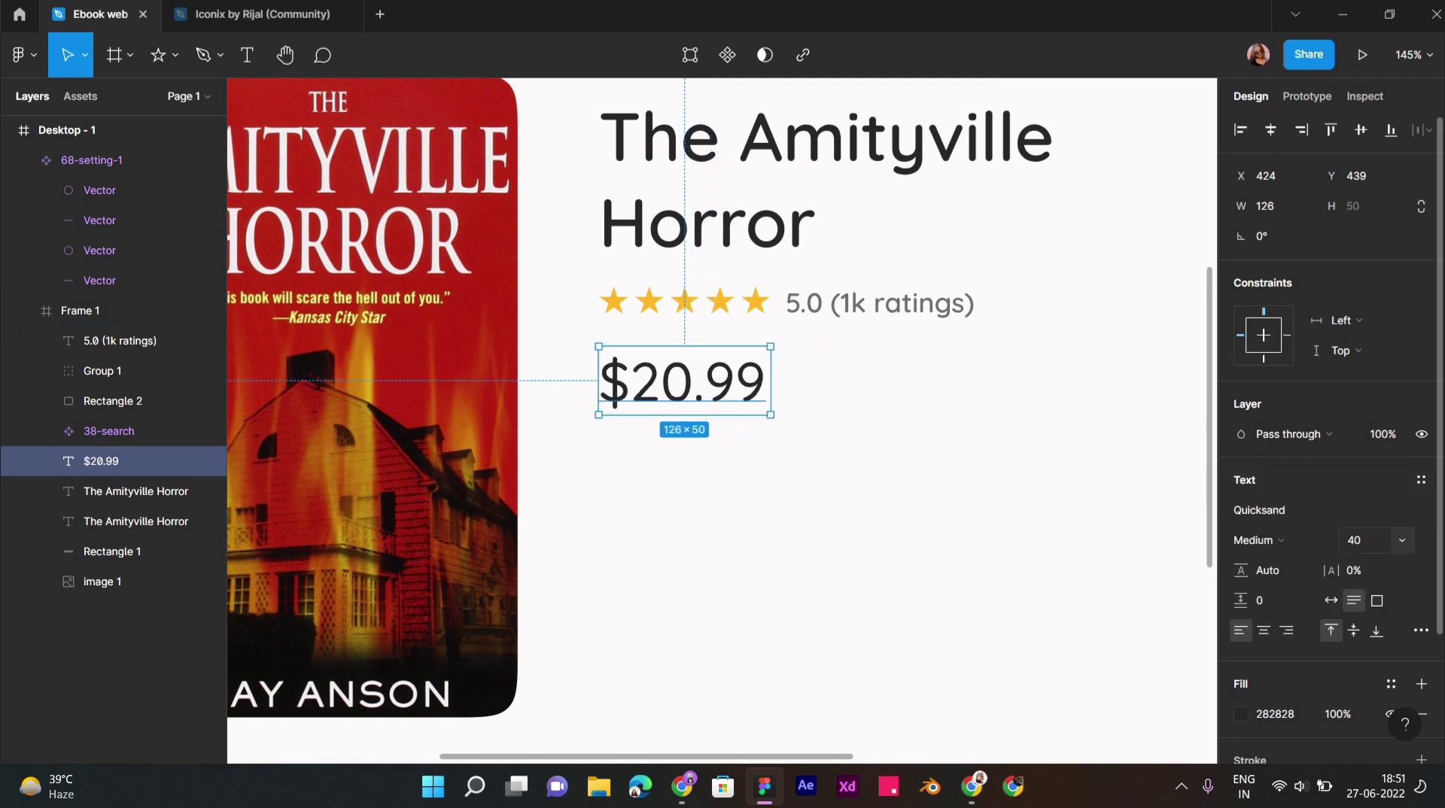
pyautogui.write('6')
pyautogui.press('Return')
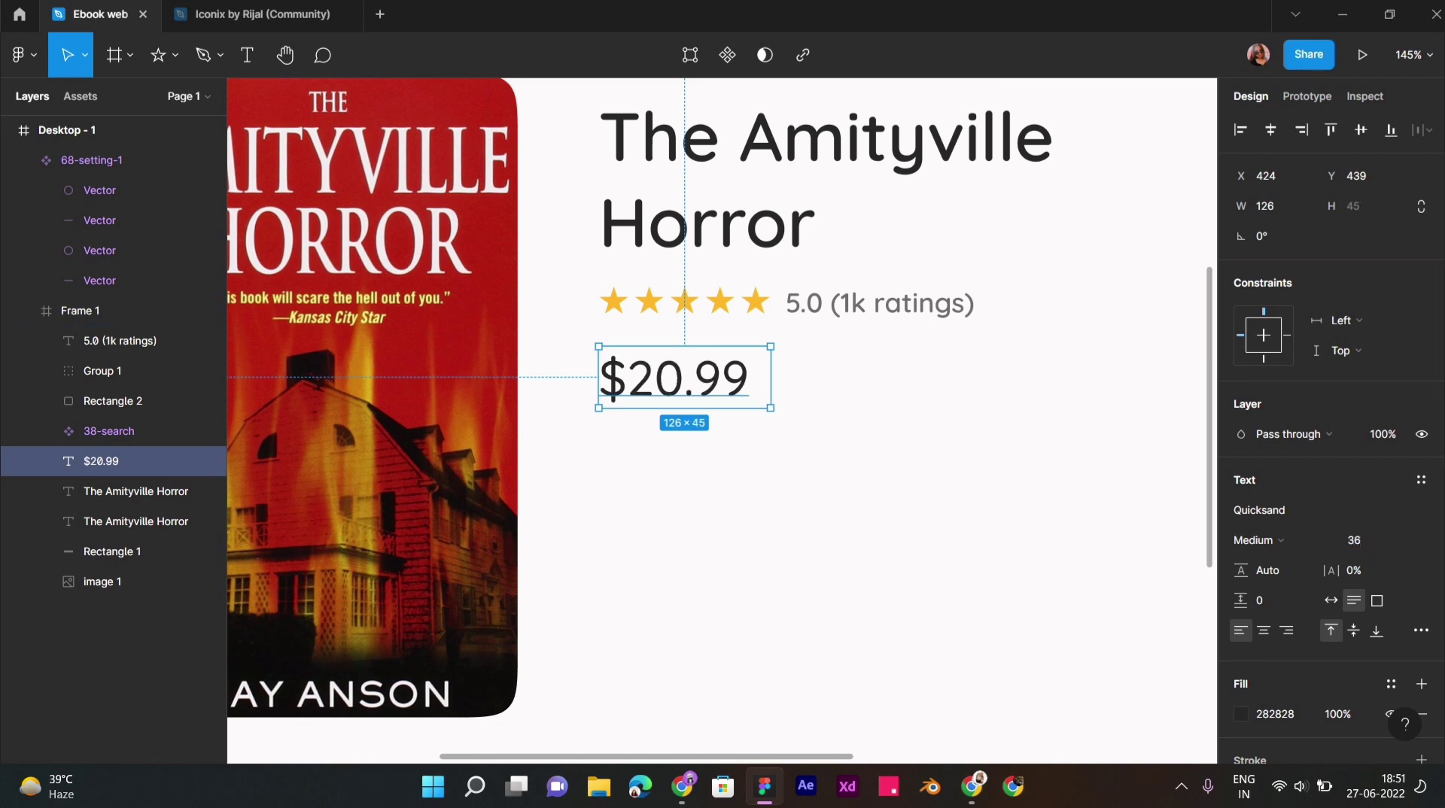
pyautogui.moveTo(677, 376); pyautogui.dragTo(678, 675)
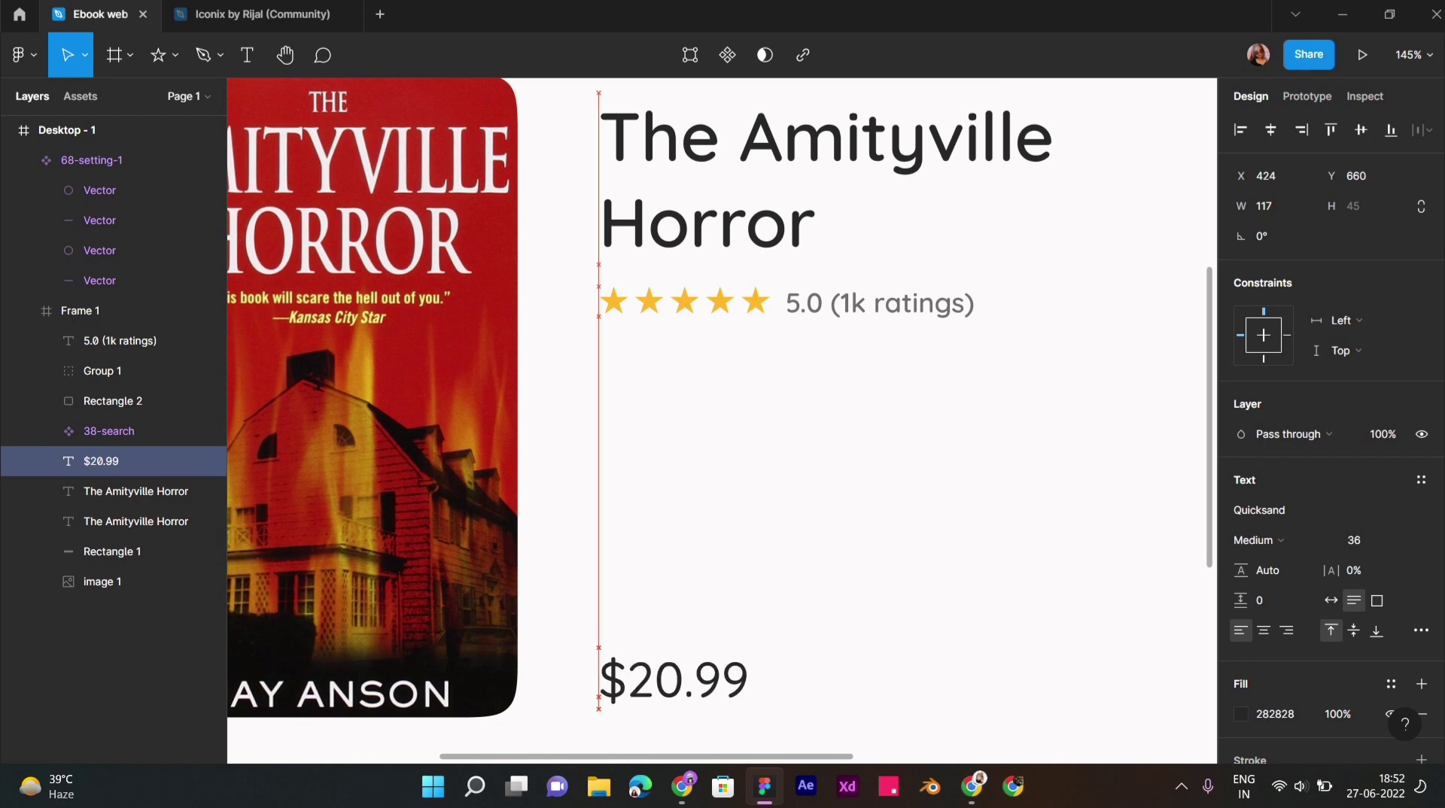
pyautogui.scroll(-5, 678, 675)
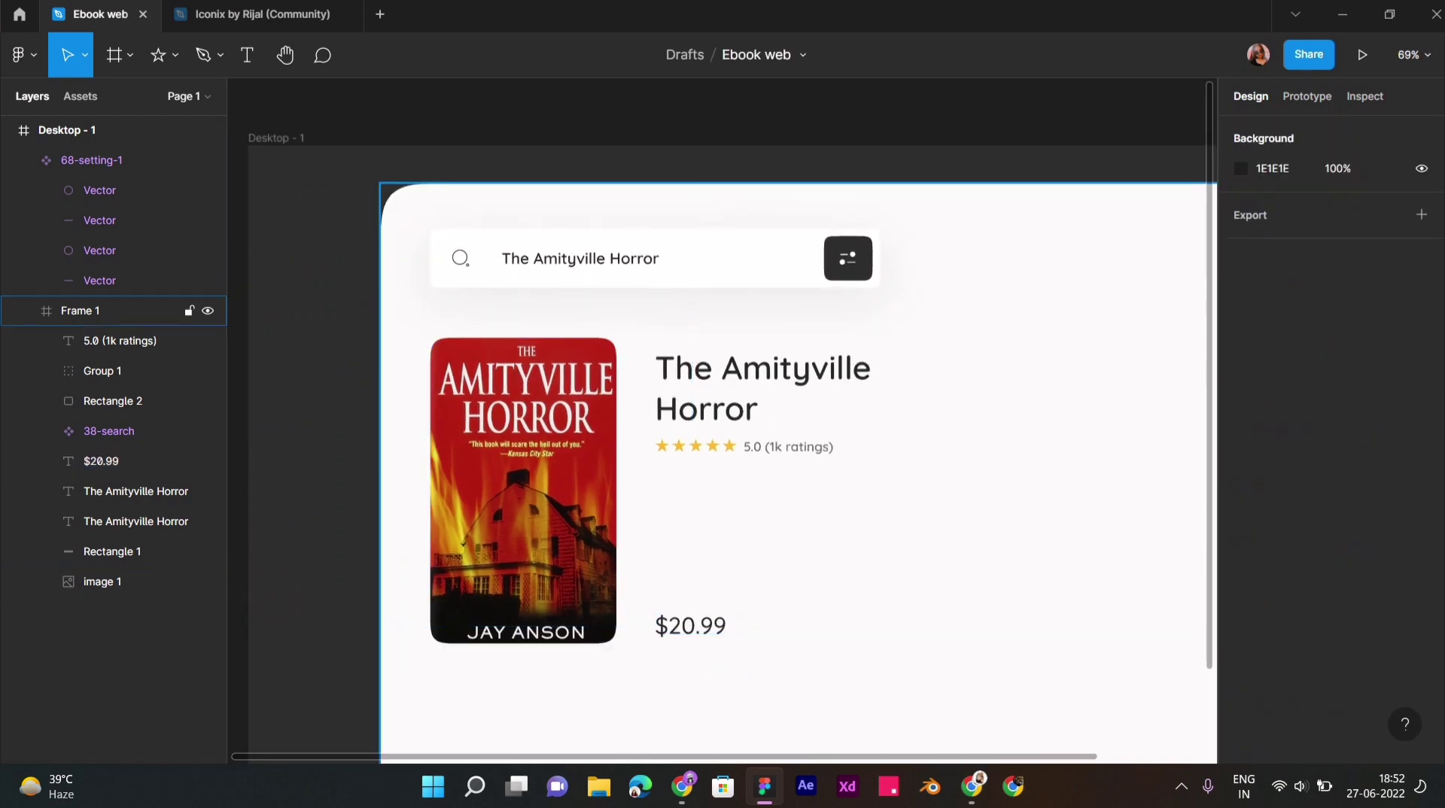
# Change the rating label to '900 ratings' and nudge it up to the stars
pyautogui.click(788, 447)
pyautogui.scroll(5, 722, 459)
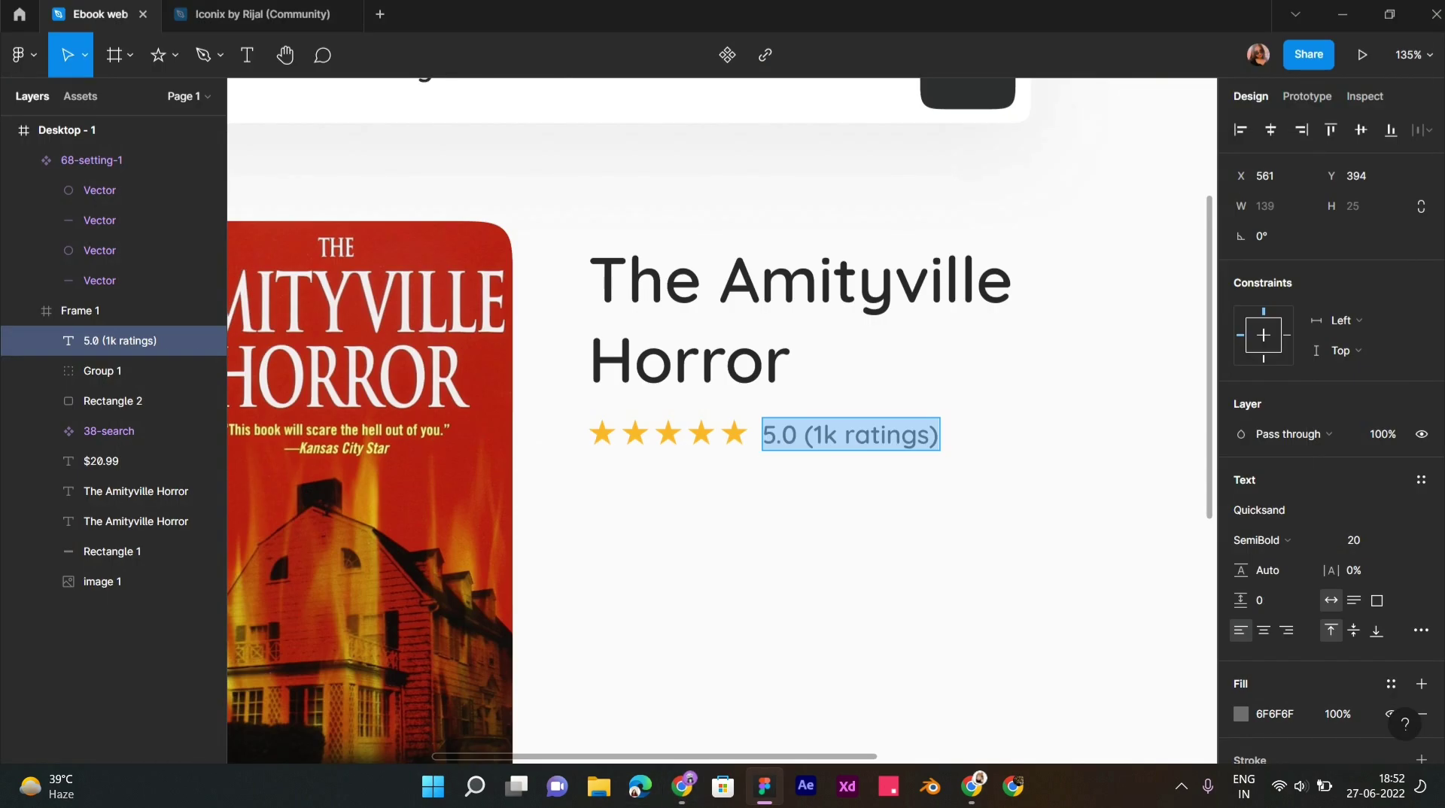
pyautogui.click(811, 435)
pyautogui.press('BackSpace')
pyautogui.press('BackSpace')
pyautogui.press('BackSpace')
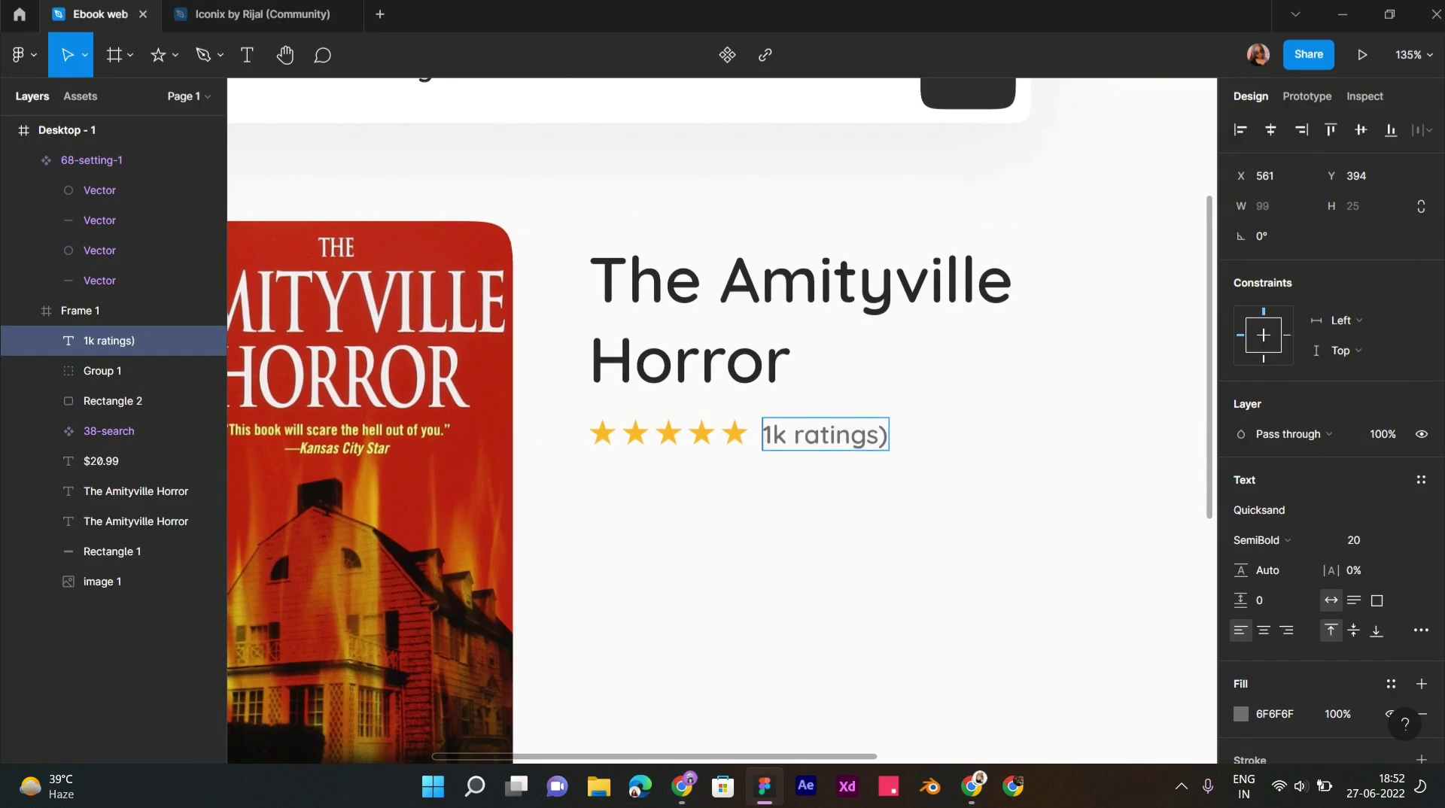
pyautogui.write('900')
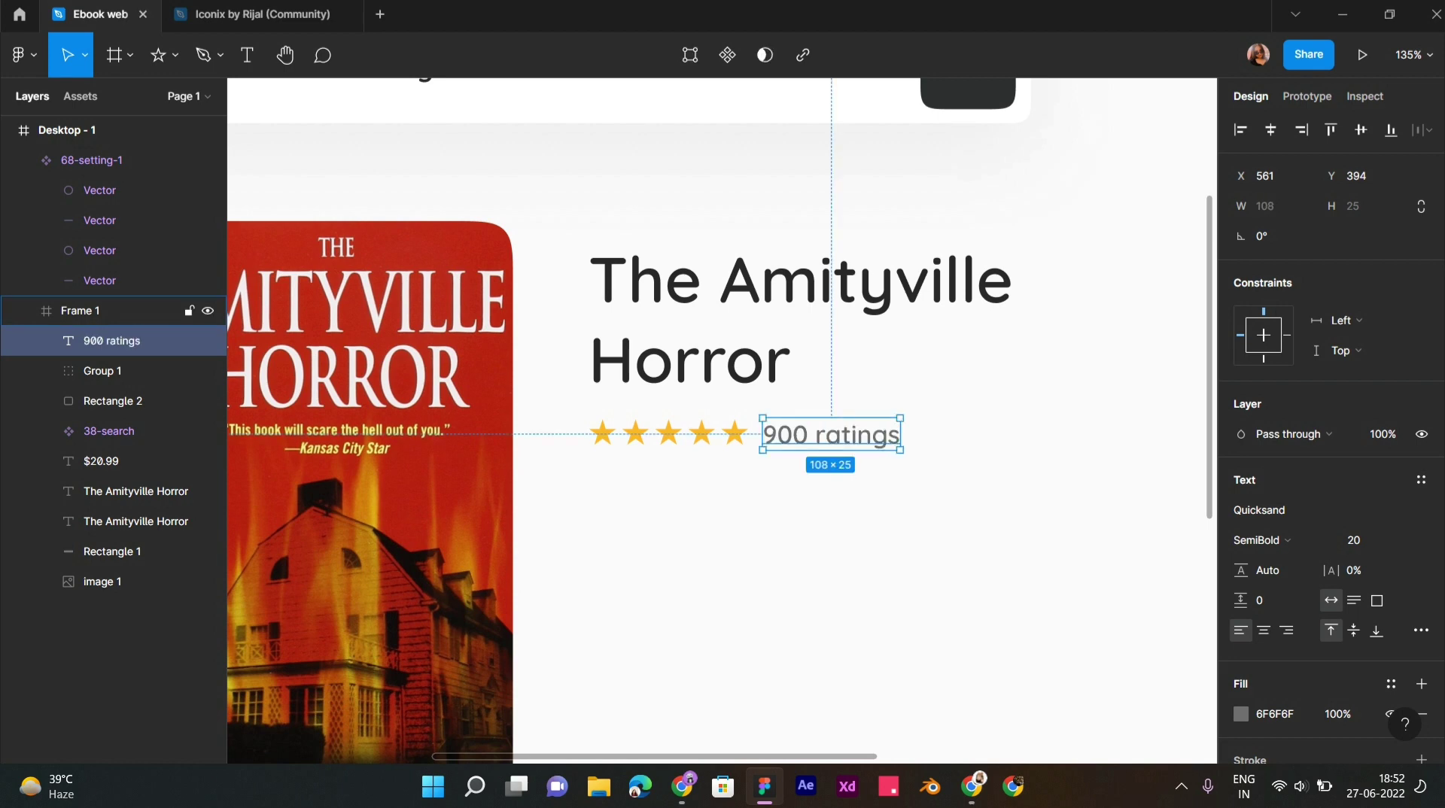
pyautogui.press('Up')
pyautogui.press('Up')
# Group the stars with the rating label and move them below the title
pyautogui.scroll(-3, 764, 456)
pyautogui.keyDown('shift'); pyautogui.click(764, 456); pyautogui.keyUp('shift')
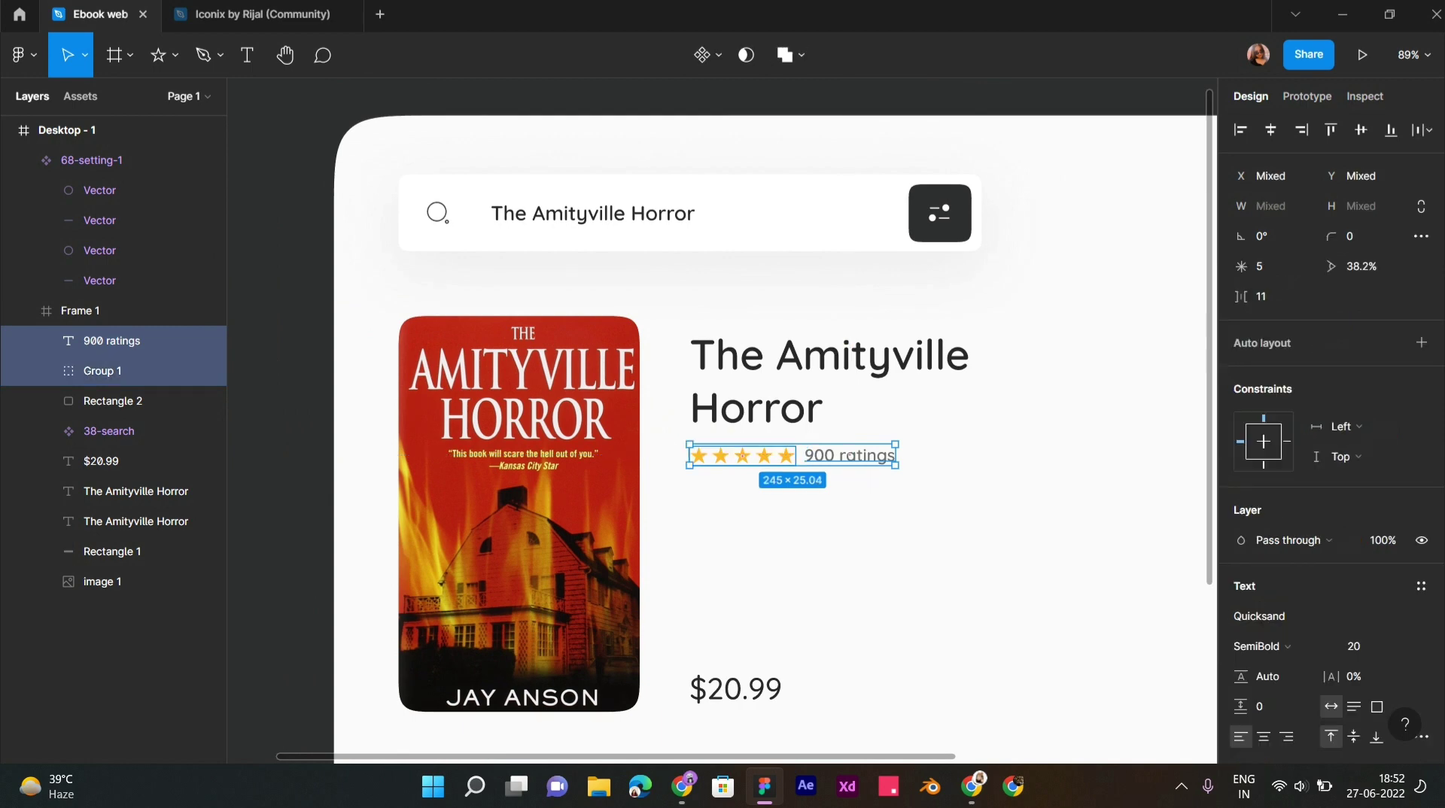
pyautogui.rightClick(764, 456)
pyautogui.click(787, 416)
pyautogui.moveTo(775, 456)
pyautogui.mouseDown()
pyautogui.moveTo(775, 484)
pyautogui.moveTo(735, 452)
pyautogui.mouseUp()
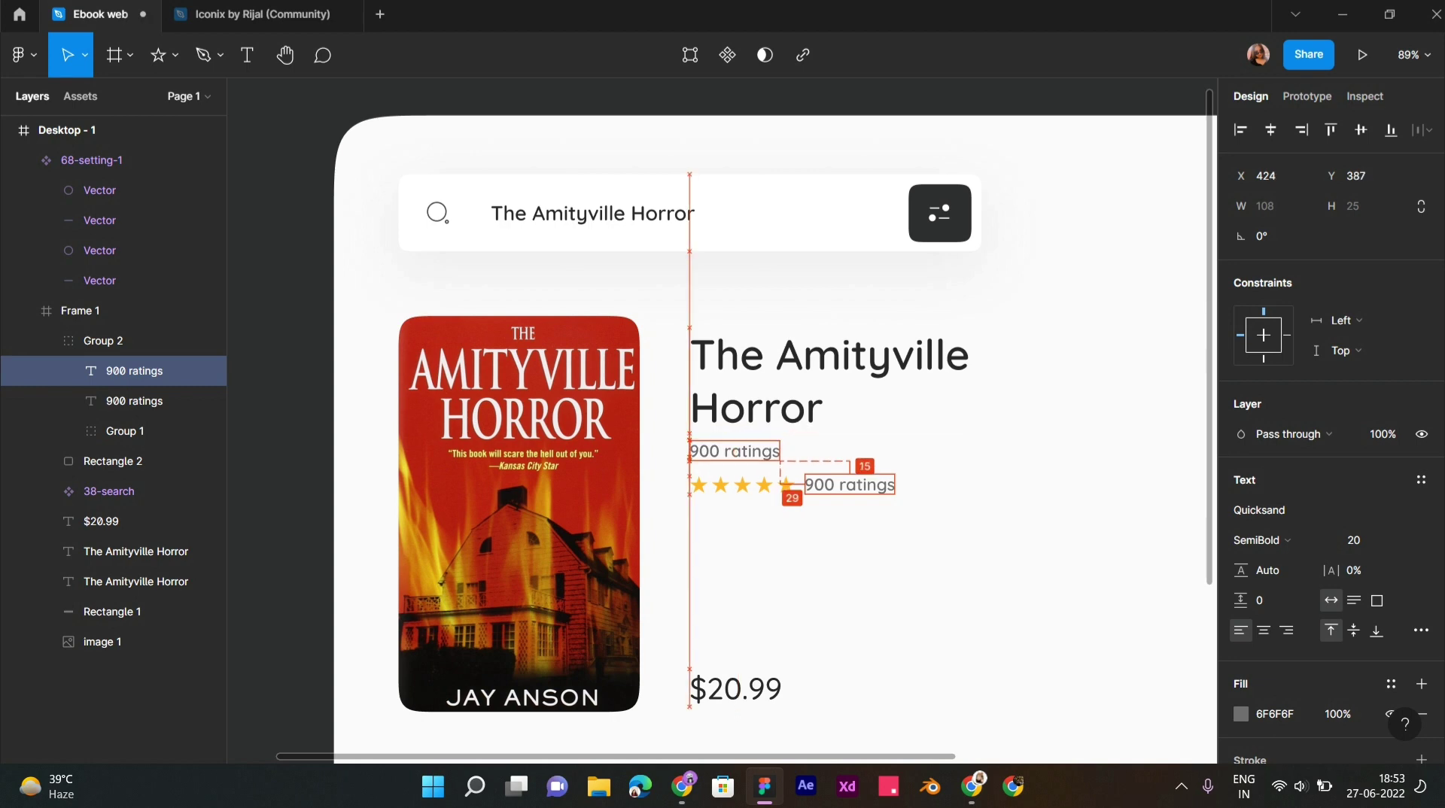
# Rewrite the copied text as the 'by Jay Anson' author line and nudge it right
pyautogui.press('Return')
pyautogui.write('by Jay Anson')
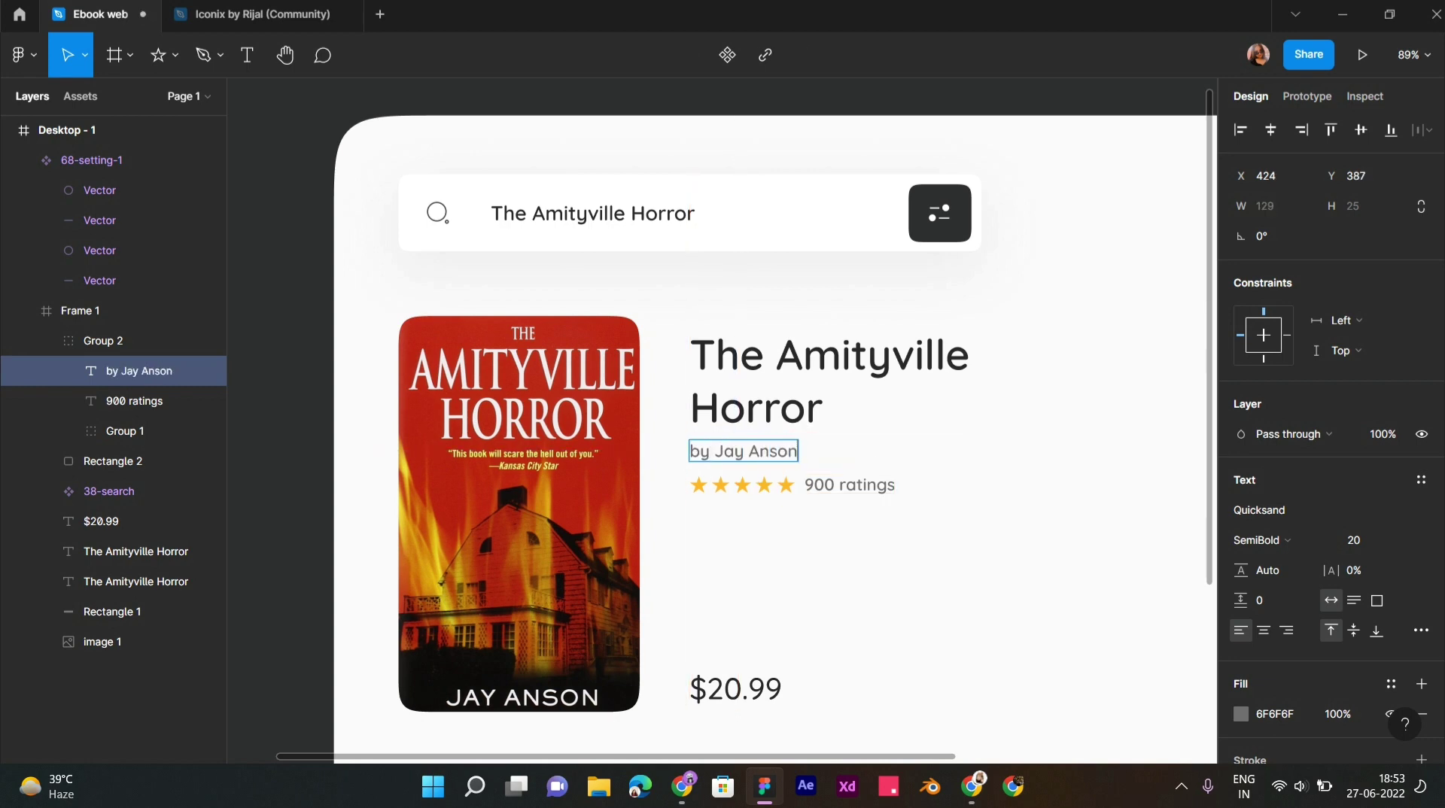
pyautogui.press('Escape')
pyautogui.press('Right')
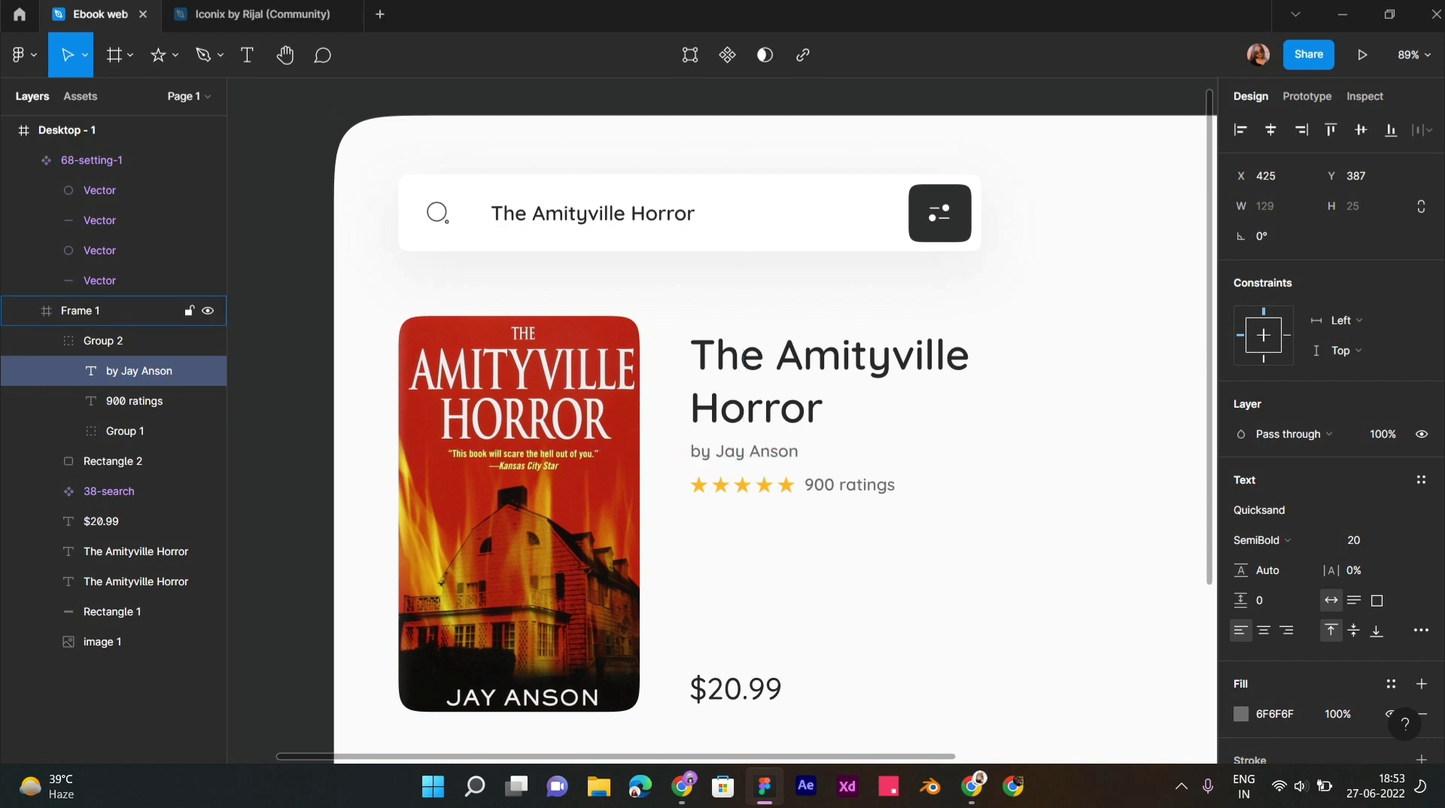
pyautogui.press('Right')
# Set the author line's font size to 18 and nudge it up and left
pyautogui.write('4')
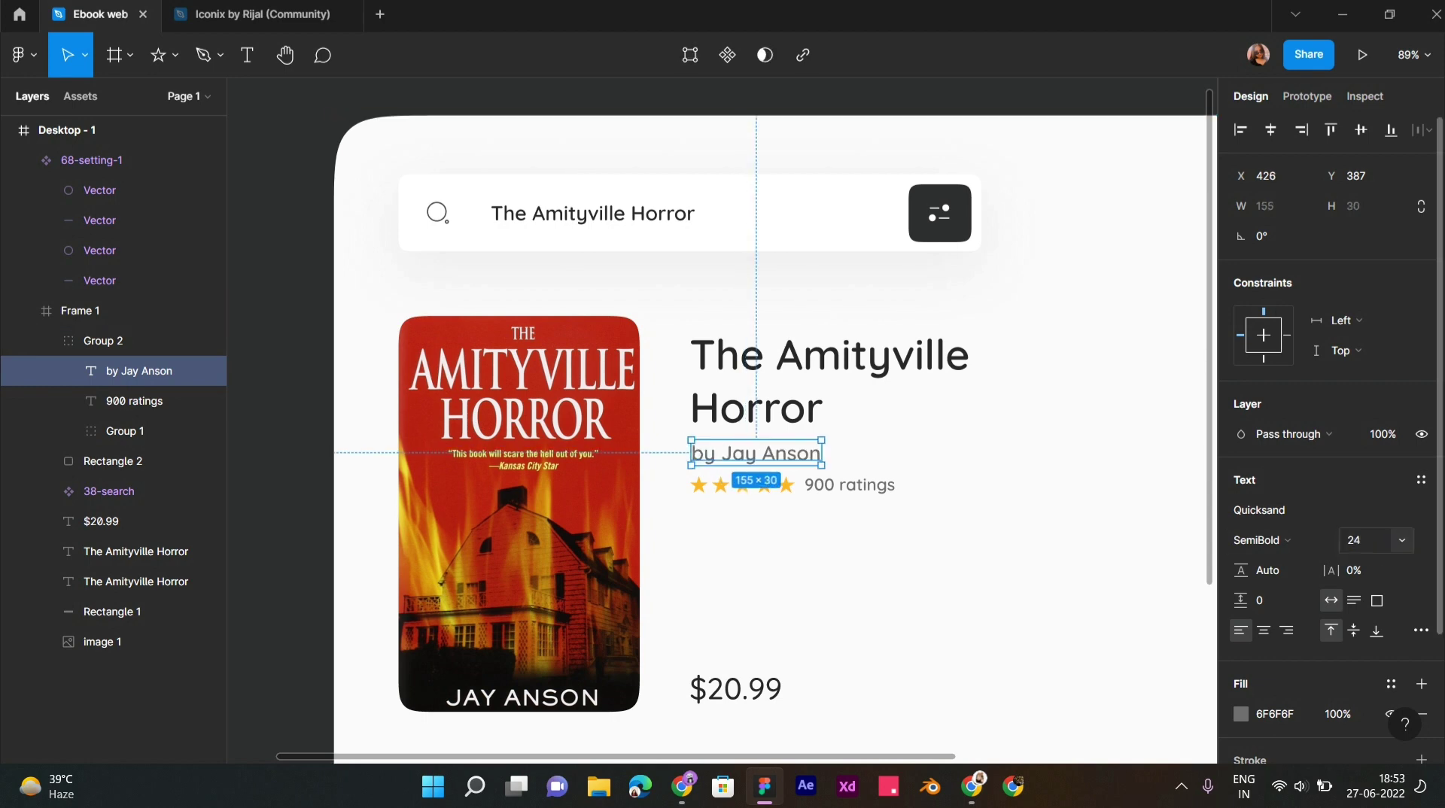
pyautogui.press('Return')
pyautogui.write('18')
pyautogui.press('Return')
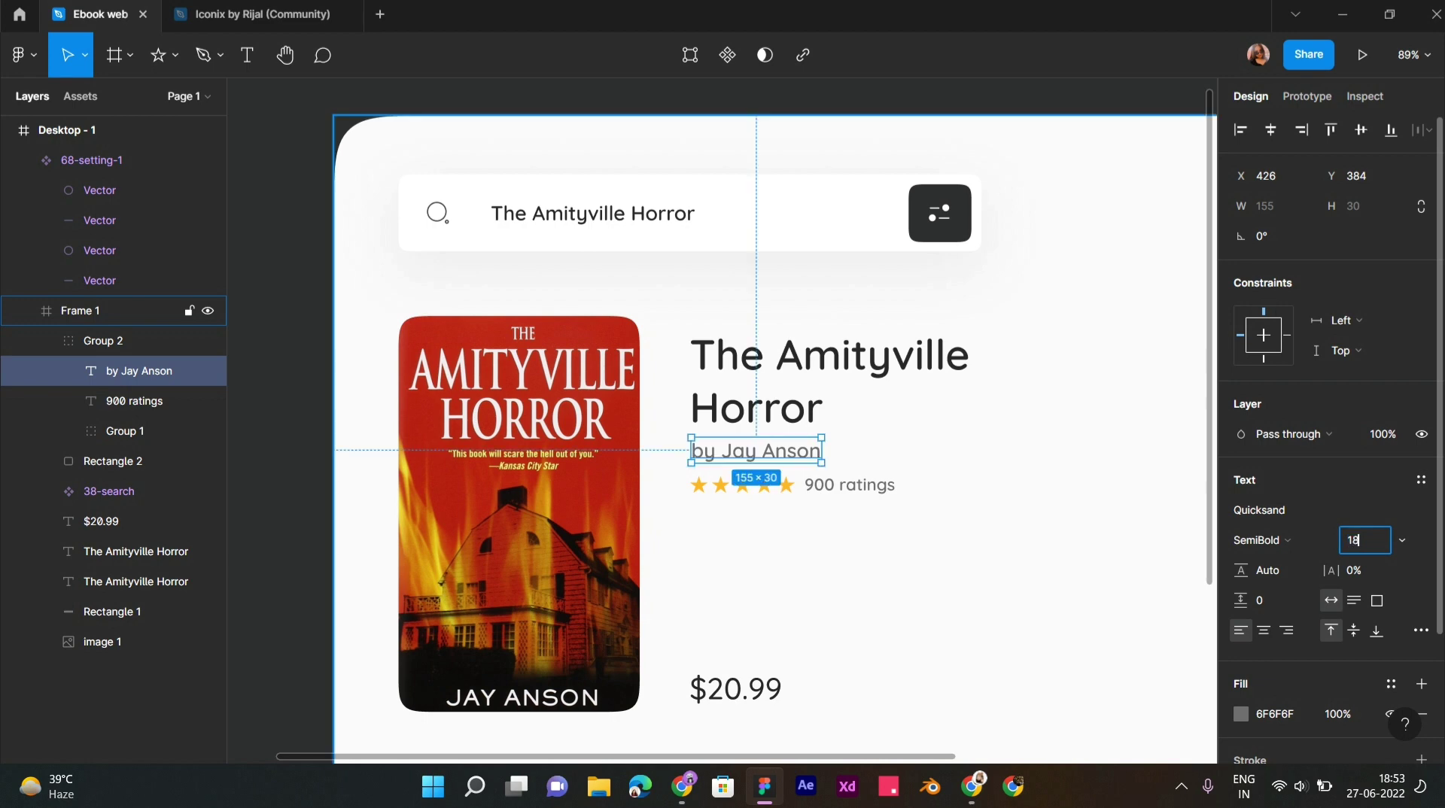
pyautogui.press('Up')
pyautogui.press('Up')
pyautogui.press('Up')
pyautogui.press('Left')
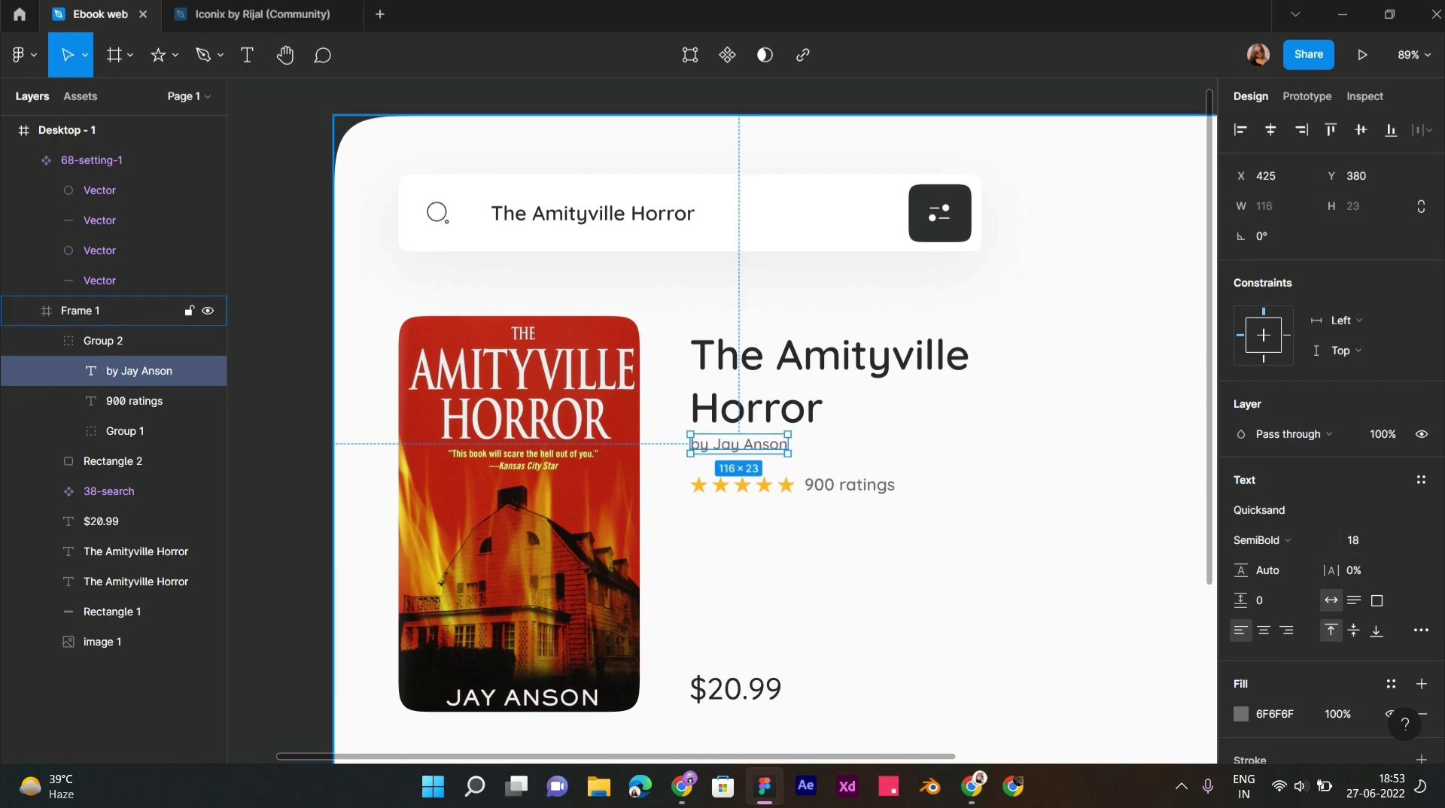
# Nudge the star rating group up and tighten its spacing to 2
pyautogui.click(125, 431)
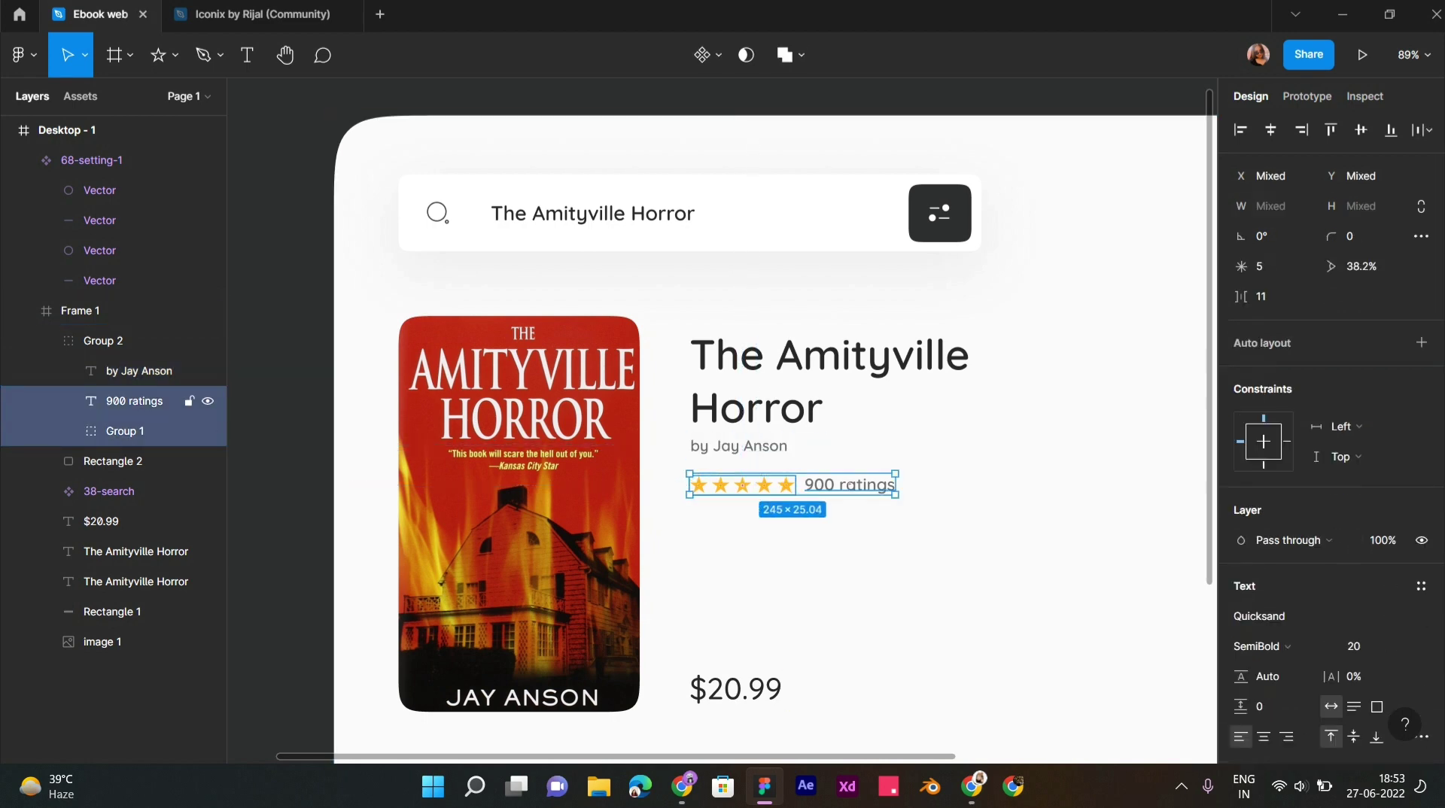
pyautogui.press('Up')
pyautogui.press('Up')
pyautogui.press('Up')
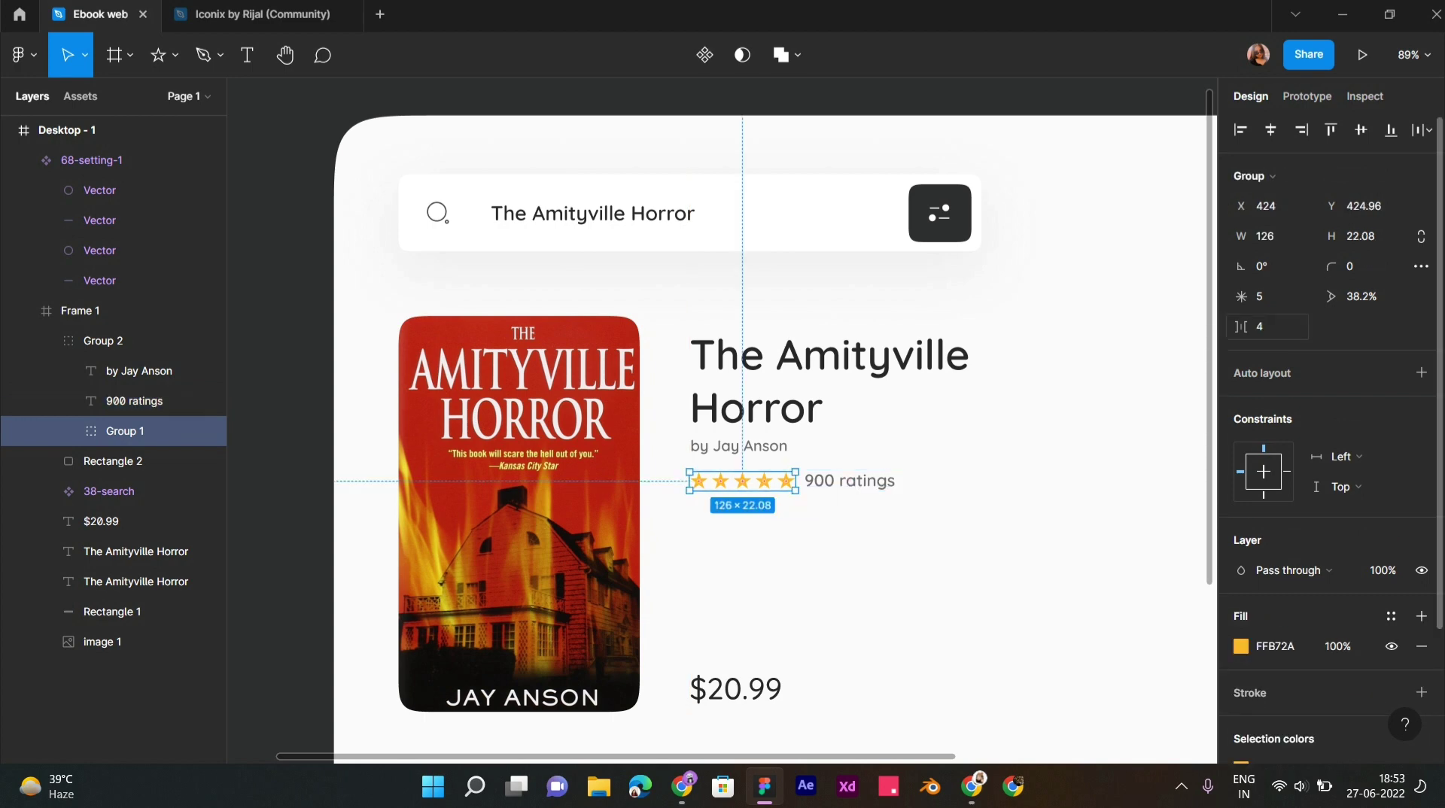
pyautogui.write('2')
pyautogui.press('Return')
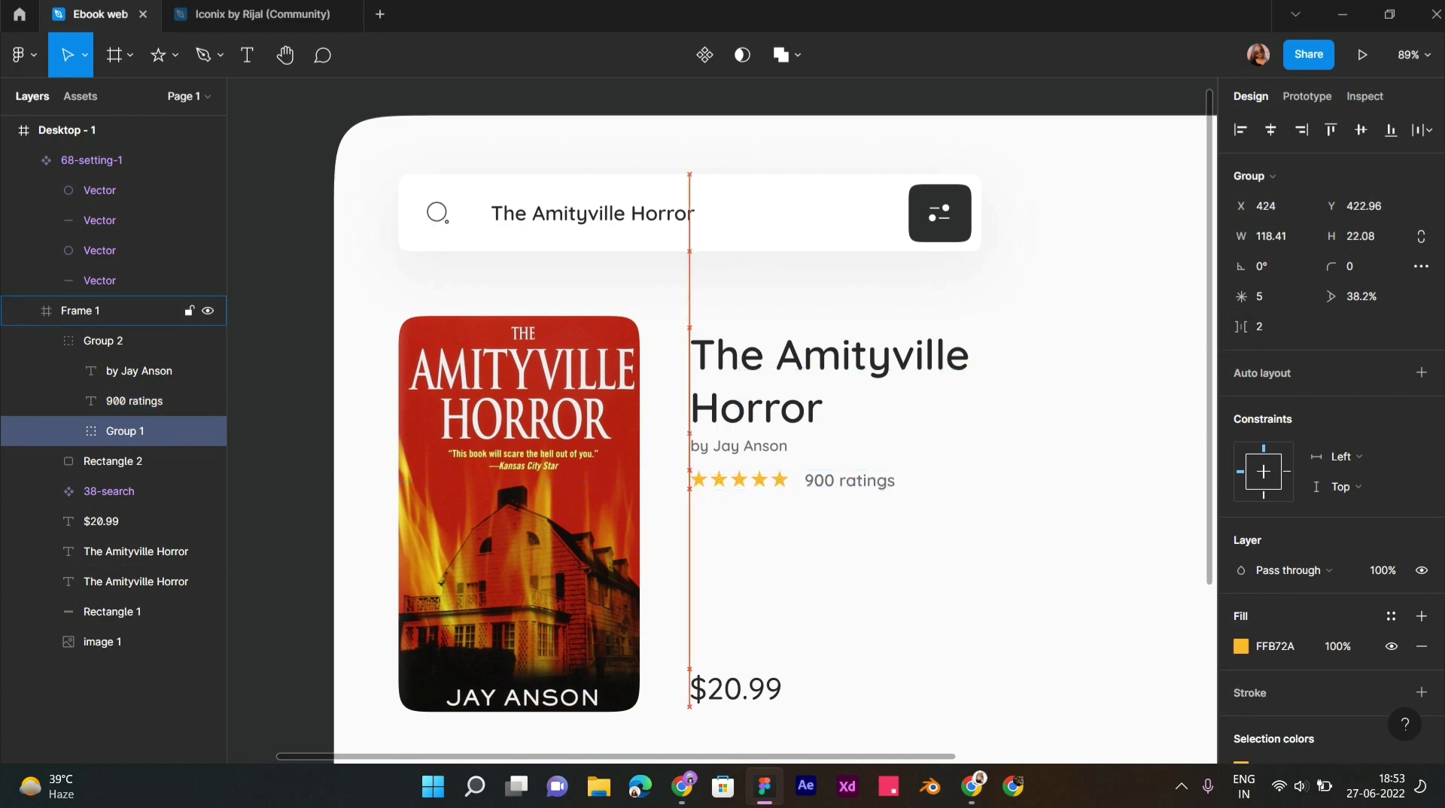
pyautogui.click(134, 401)
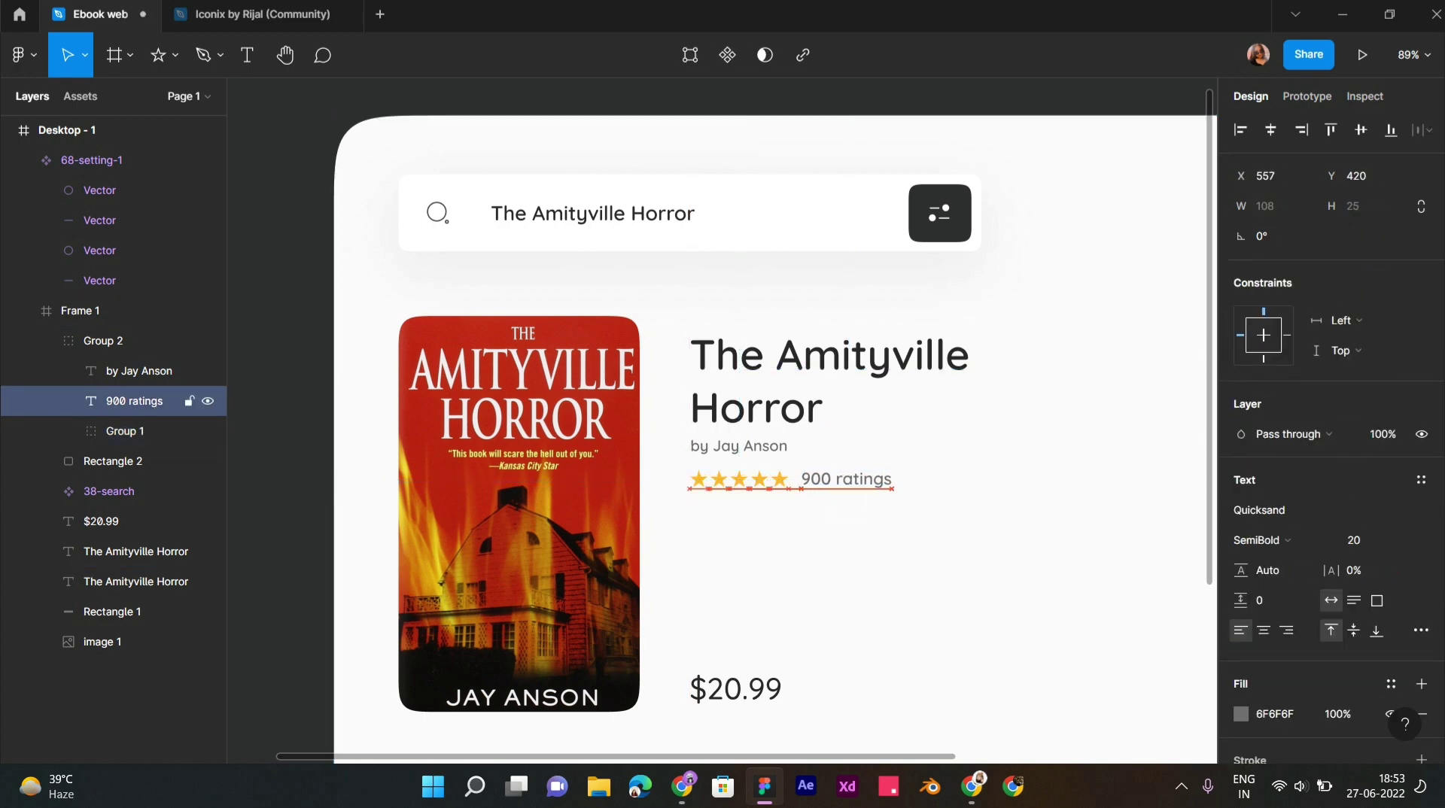
pyautogui.scroll(-3, 867, 470)
pyautogui.click(866, 466)
pyautogui.scroll(2, 990, 419)
# Paste the book description paragraph below the ratings and wrap it into a narrower box
pyautogui.click(582, 291)
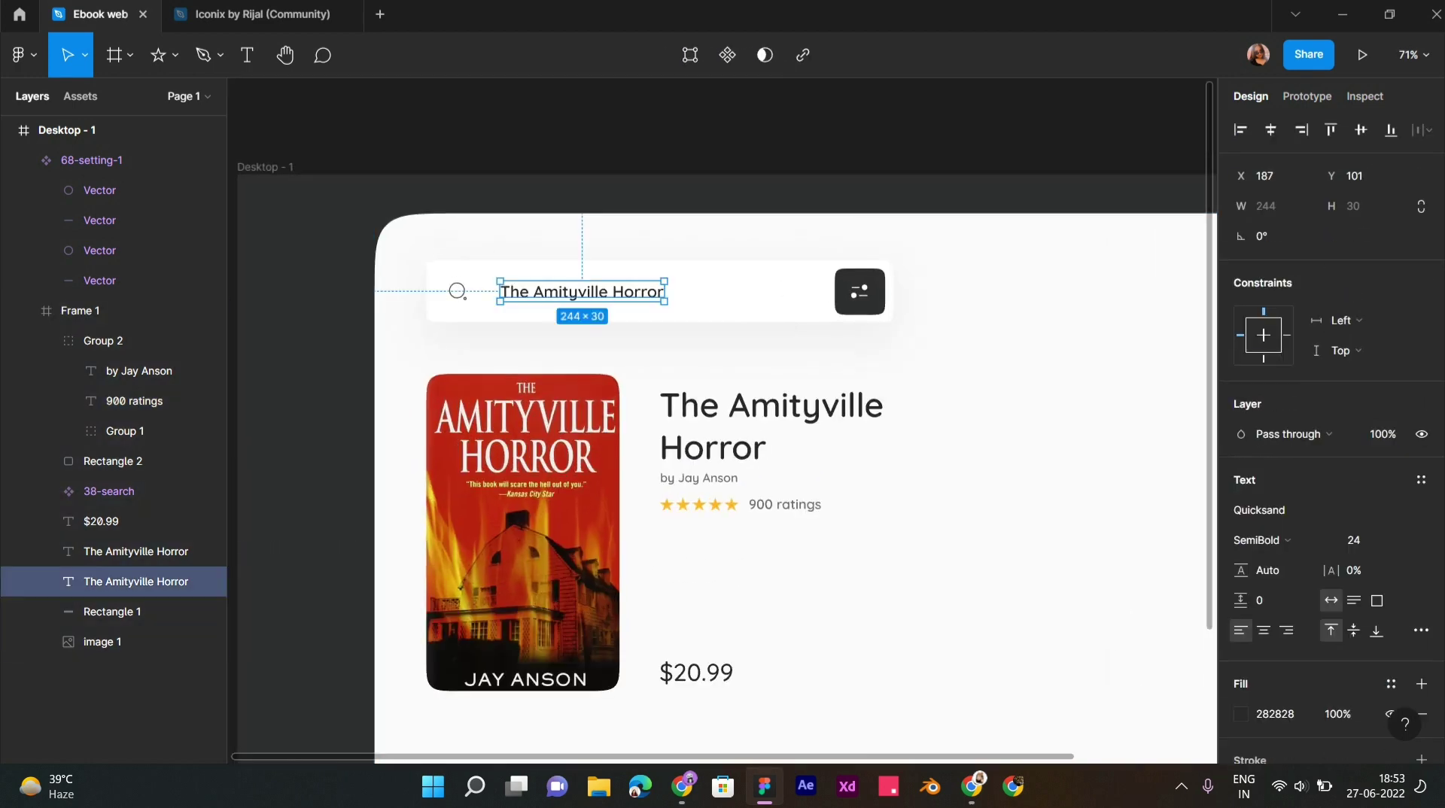
pyautogui.moveTo(582, 291); pyautogui.dragTo(741, 539)
pyautogui.doubleClick(741, 539)
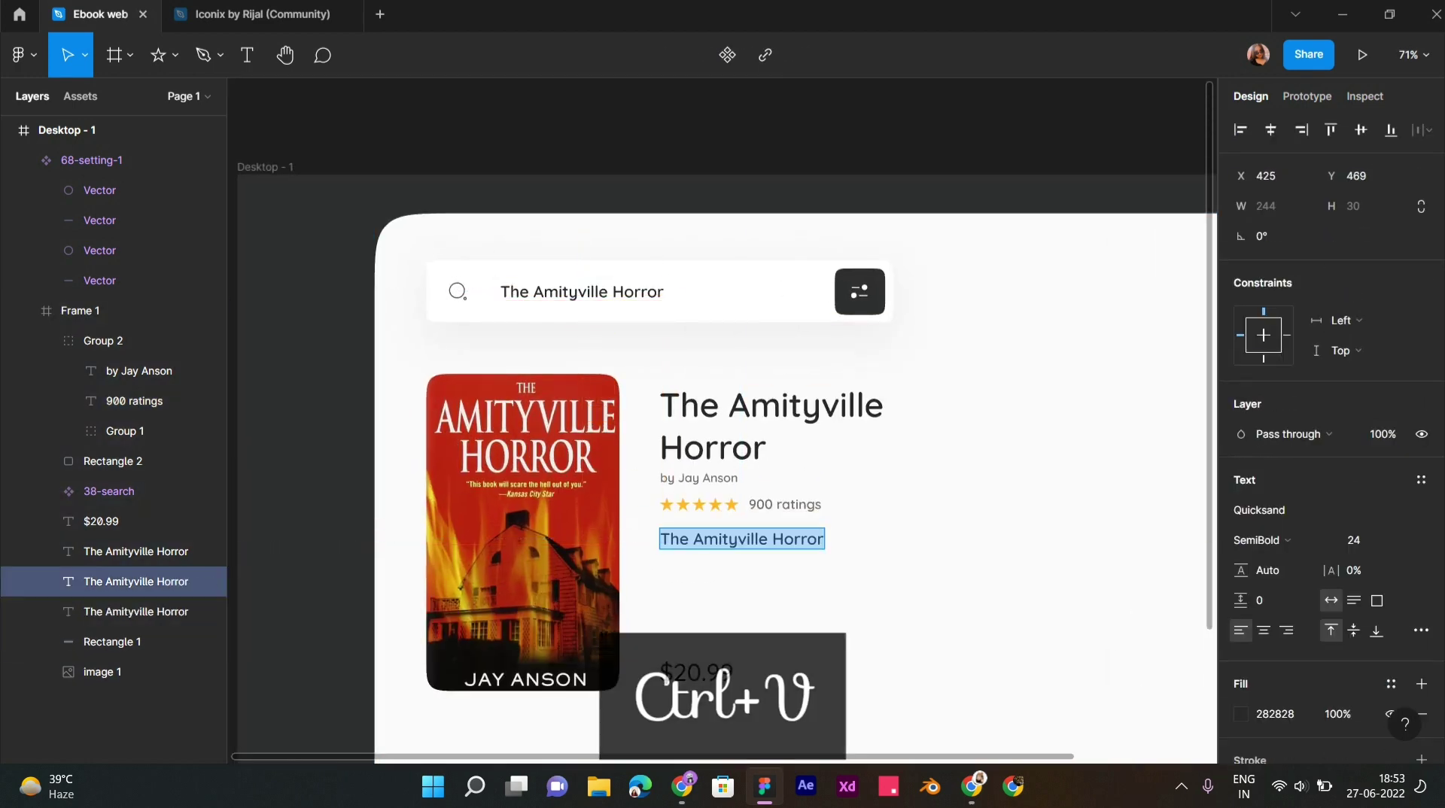
pyautogui.hotkey('ctrl', 'v')
pyautogui.press('Escape')
pyautogui.scroll(-5, 444, 592)
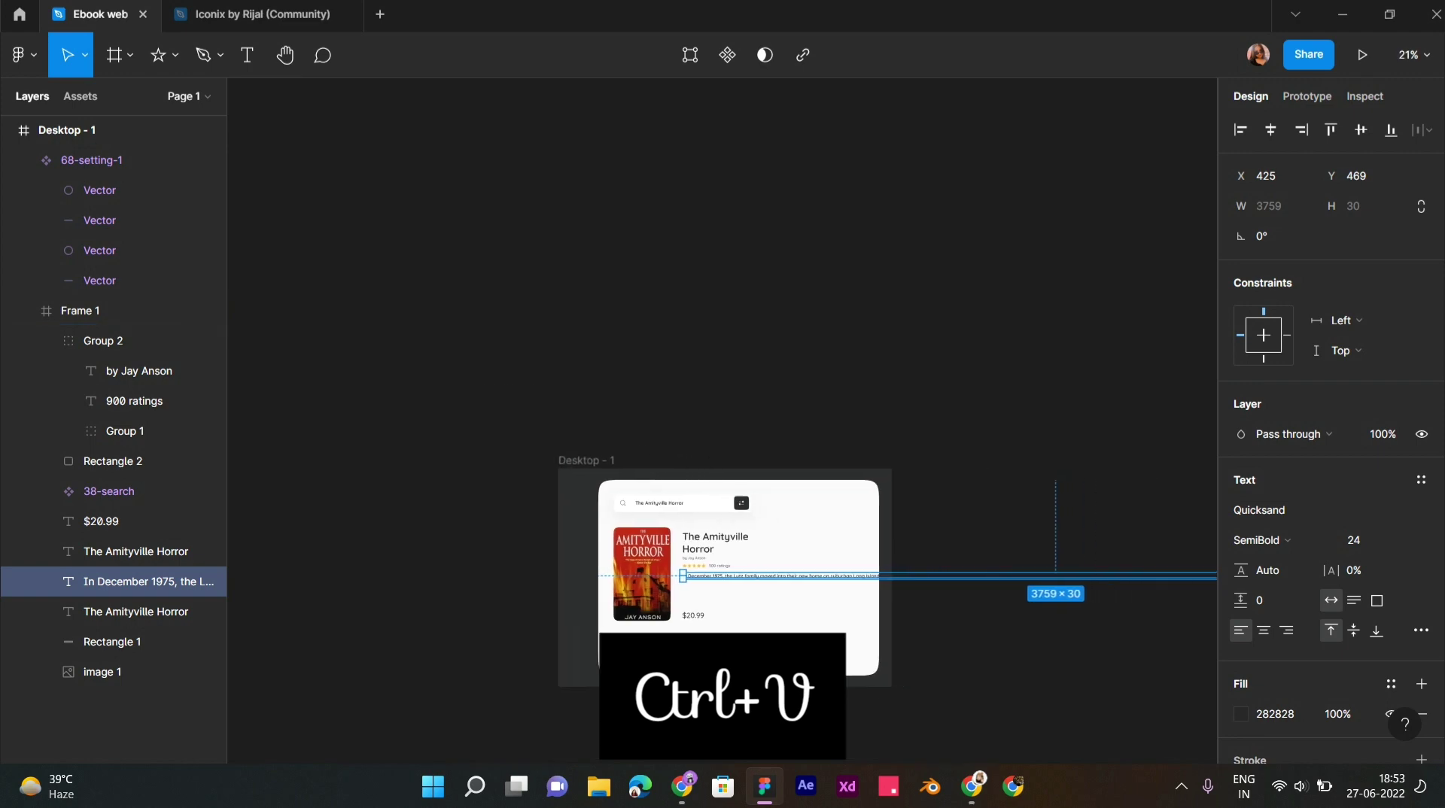
pyautogui.hscroll(3, 723, 572)
pyautogui.moveTo(1120, 575); pyautogui.dragTo(486, 576)
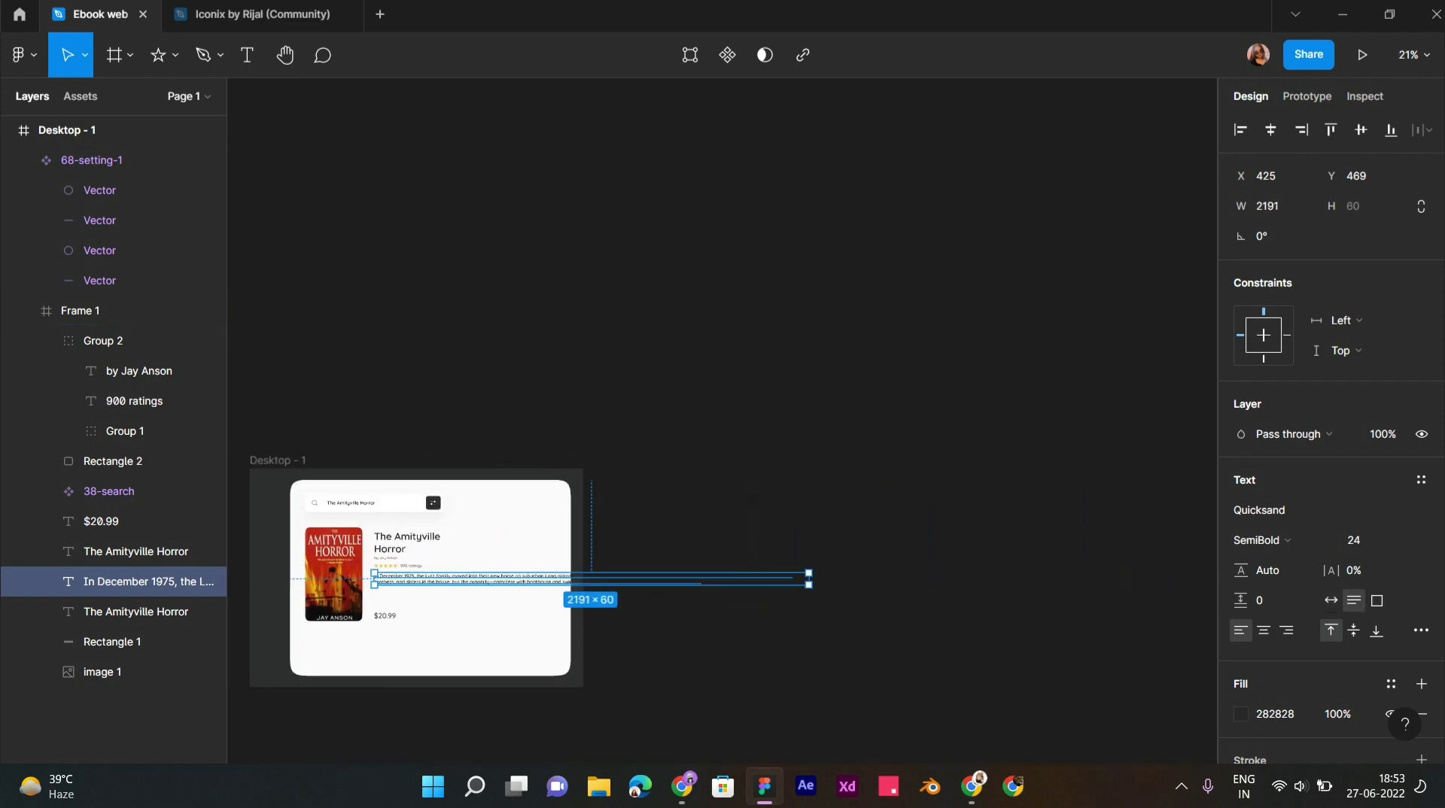
pyautogui.scroll(5, 337, 628)
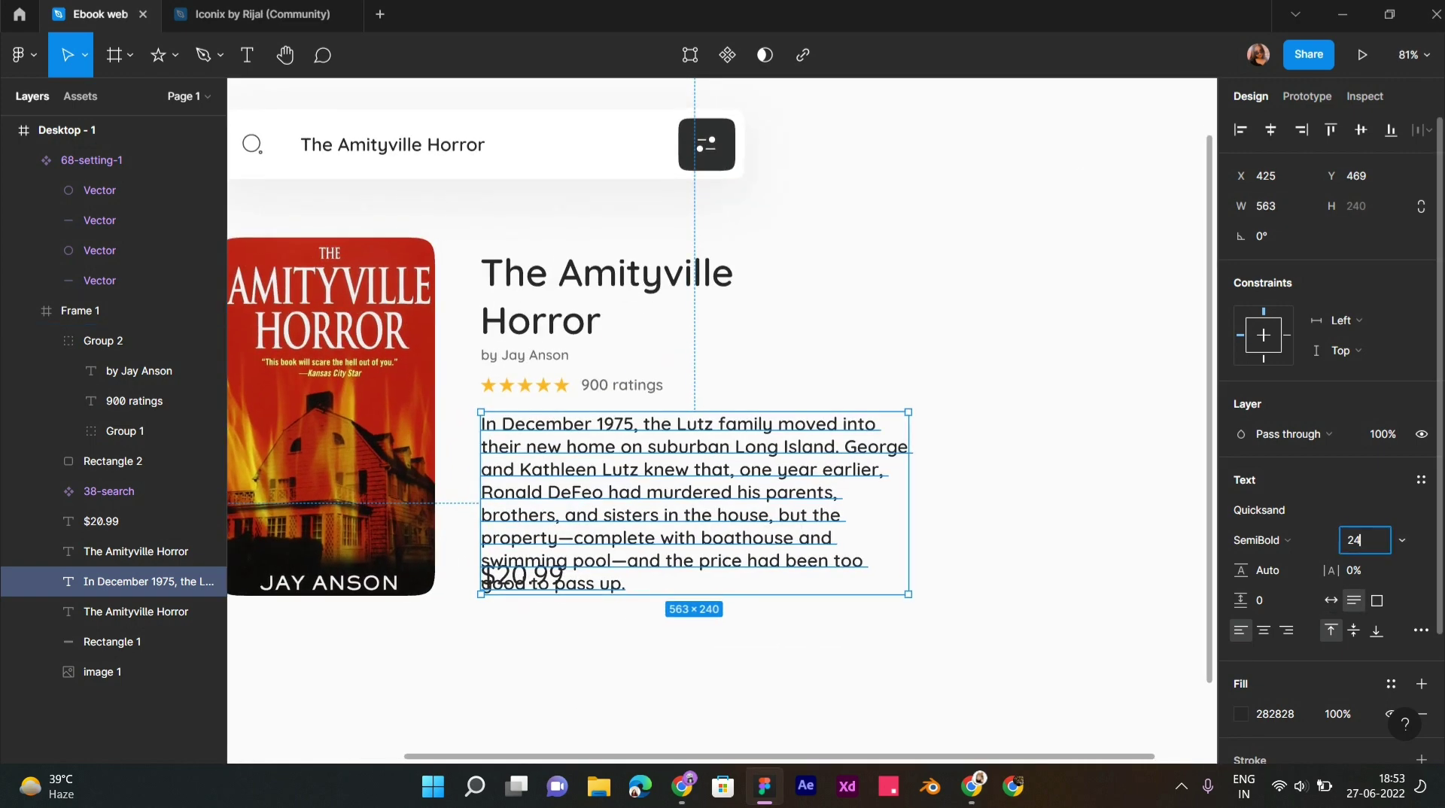
pyautogui.write('16')
# Set the description font size to 18 and delete its ending from 'complete' onward
pyautogui.press('Return')
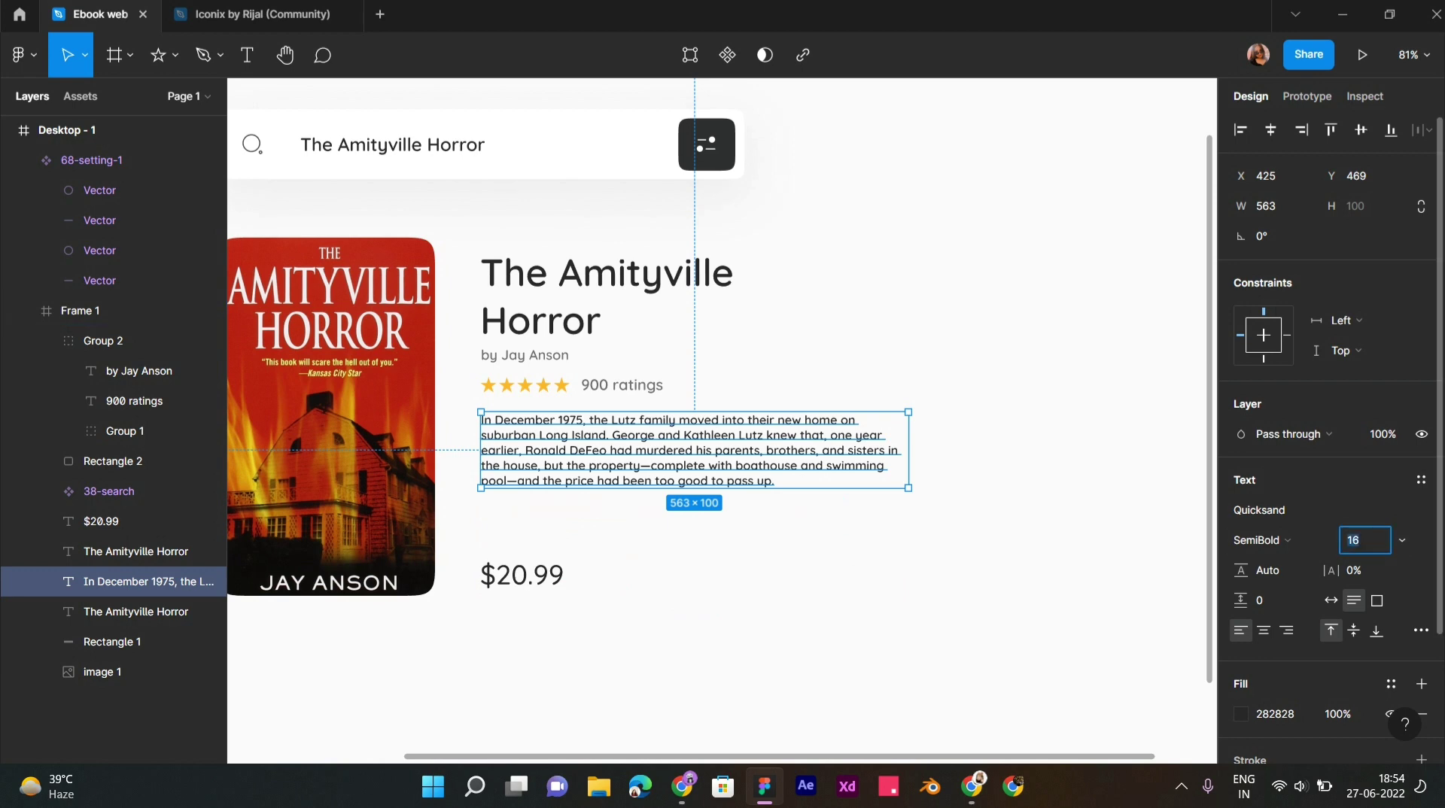
pyautogui.write('18')
pyautogui.press('Return')
pyautogui.doubleClick(553, 509)
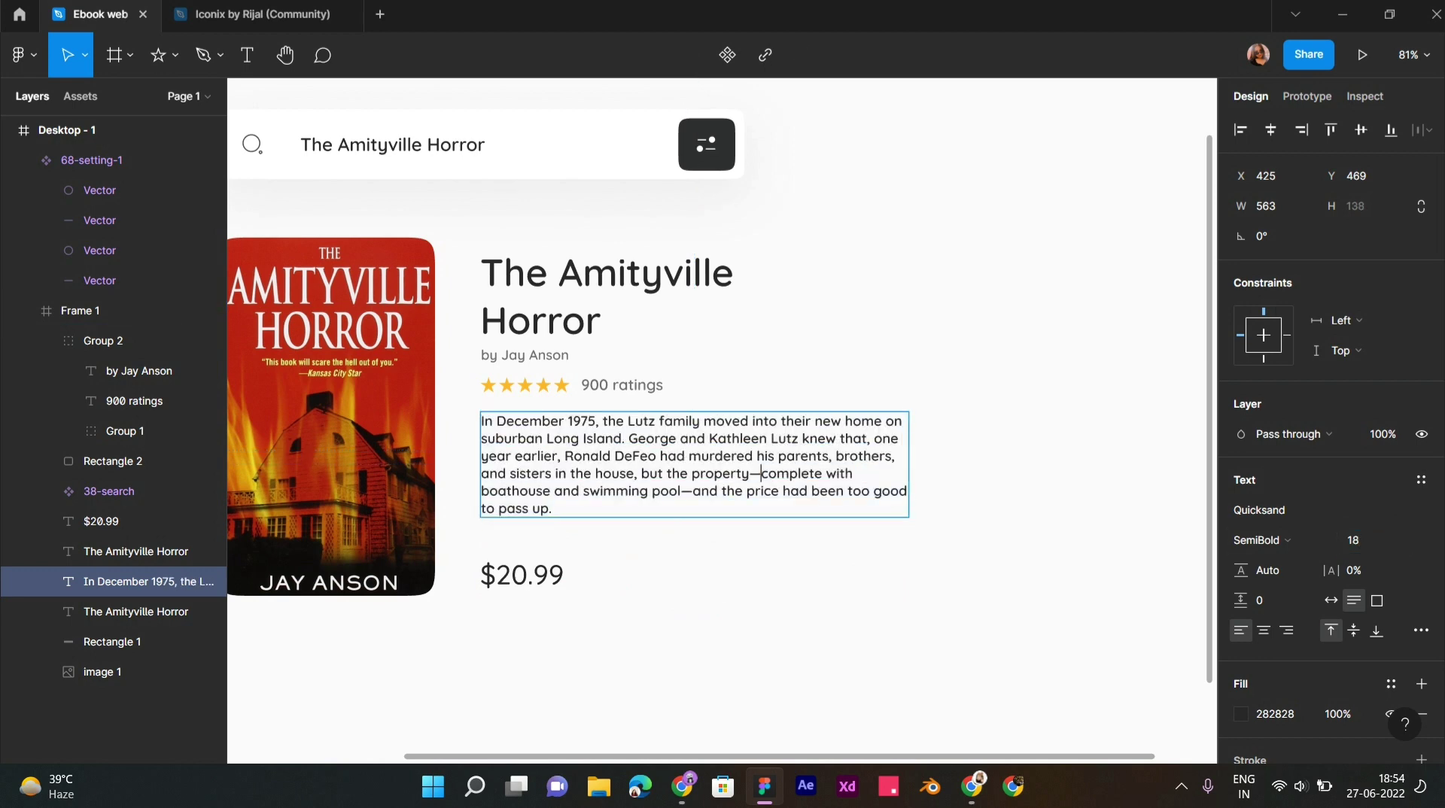
pyautogui.moveTo(553, 509); pyautogui.dragTo(761, 473)
pyautogui.press('BackSpace')
pyautogui.press('Escape')
# Narrow the description and trim the cut-off end of its last line
pyautogui.moveTo(908, 447); pyautogui.dragTo(771, 447)
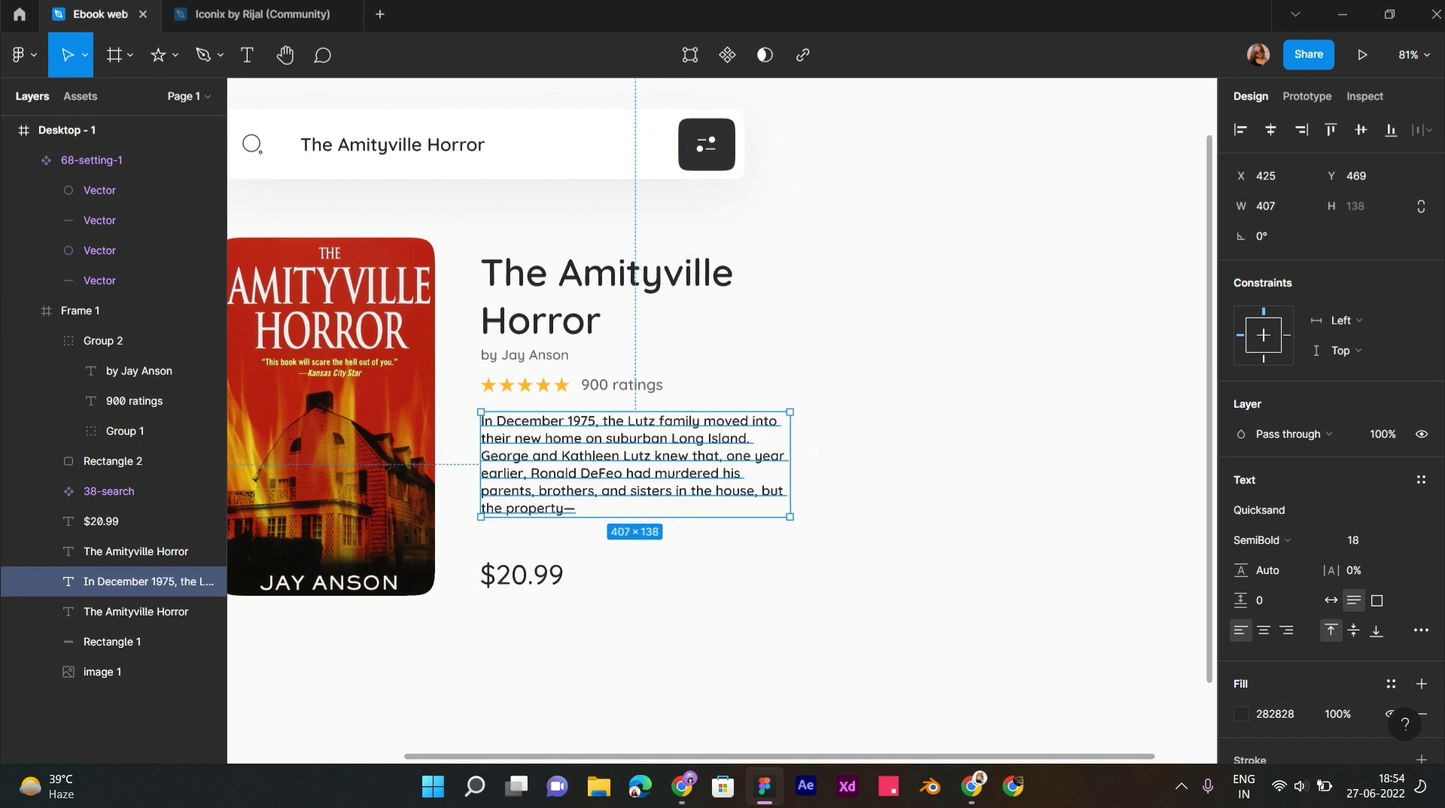
pyautogui.scroll(5, 546, 515)
pyautogui.doubleClick(599, 506)
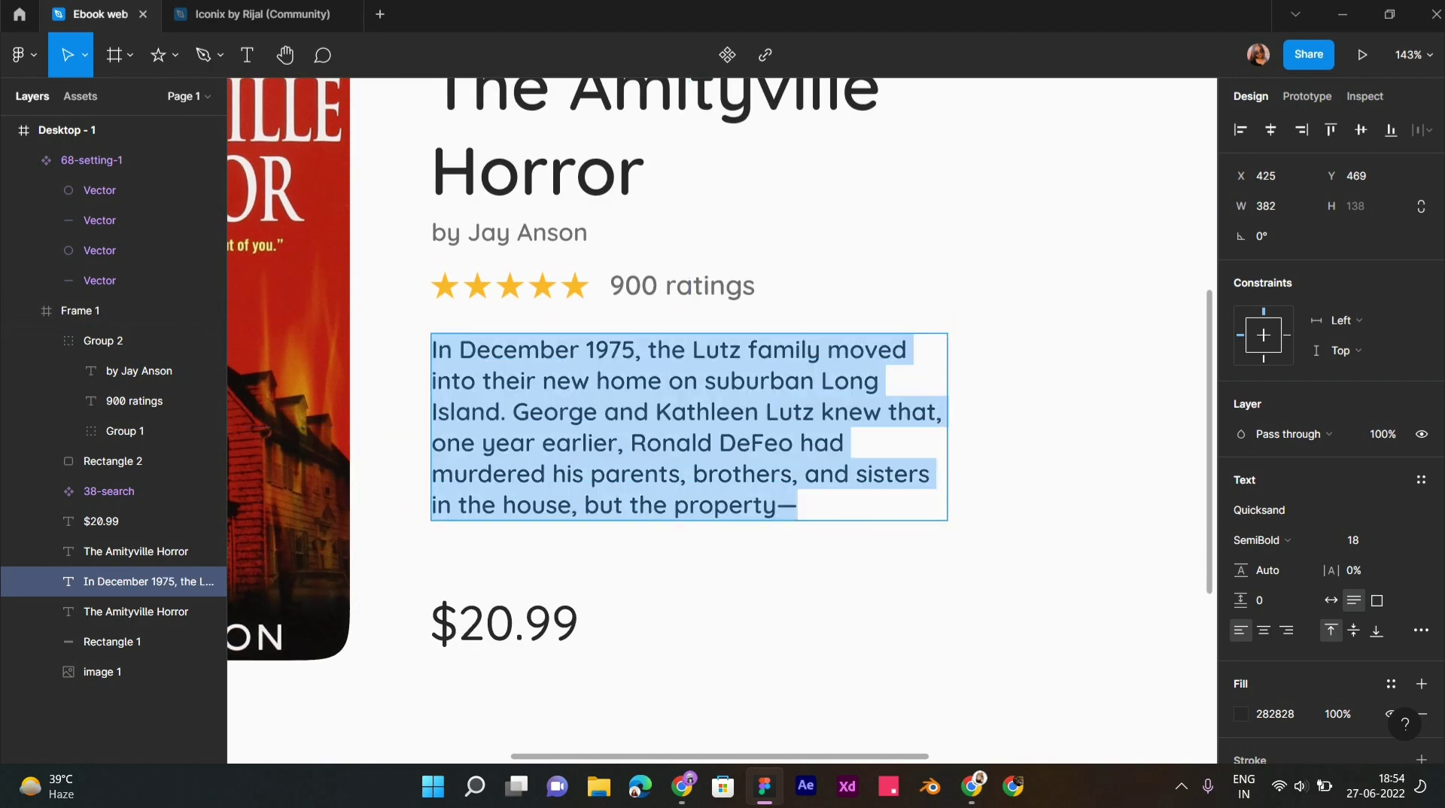
pyautogui.moveTo(599, 505); pyautogui.dragTo(798, 506)
pyautogui.press('BackSpace')
pyautogui.press('BackSpace')
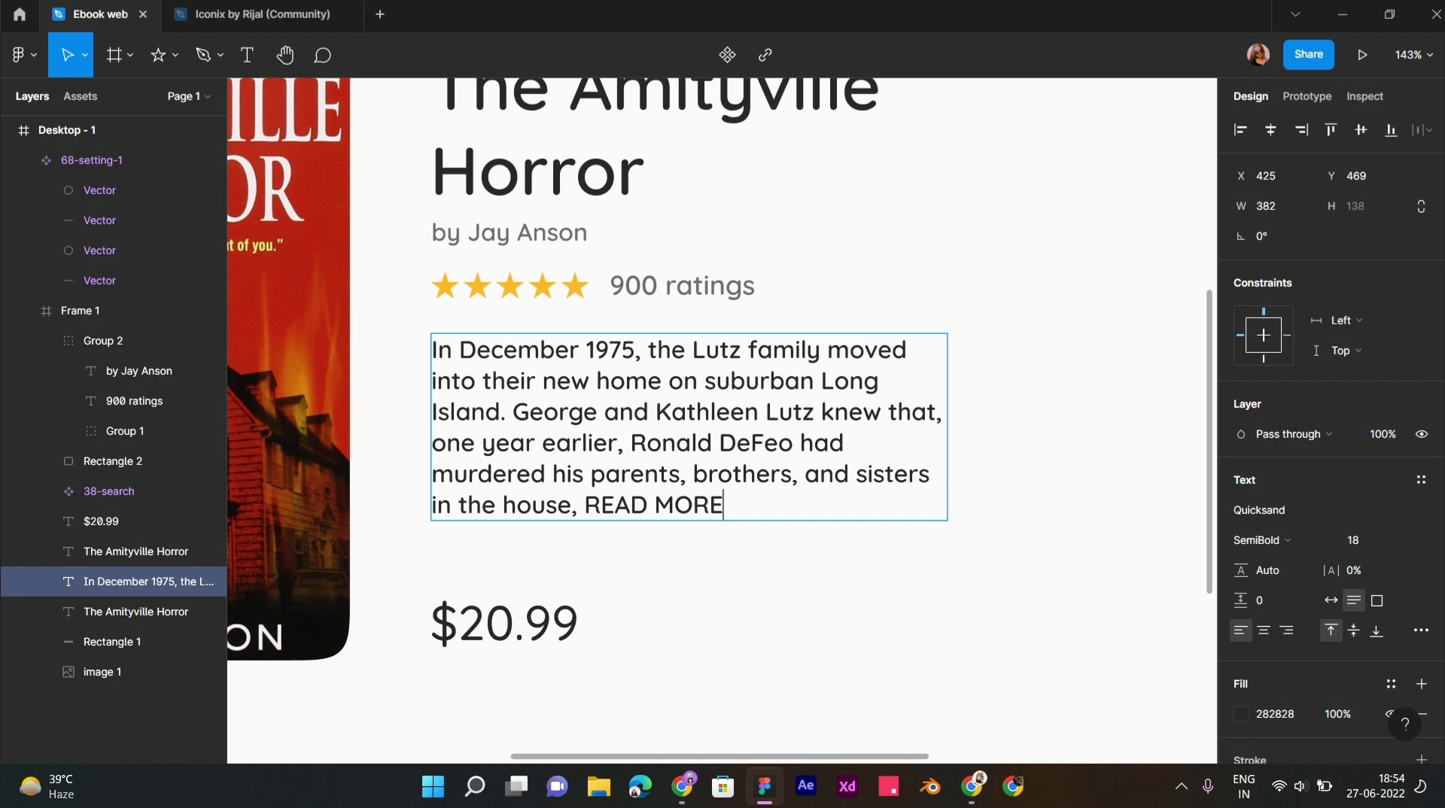
# Make the closing READ MORE words blue and underlined
pyautogui.hotkey('ctrl', 'shift', 'Left')
pyautogui.hotkey('ctrl', 'shift', 'Left')
pyautogui.click(1241, 714)
pyautogui.write('5FC3FC')
pyautogui.press('Return')
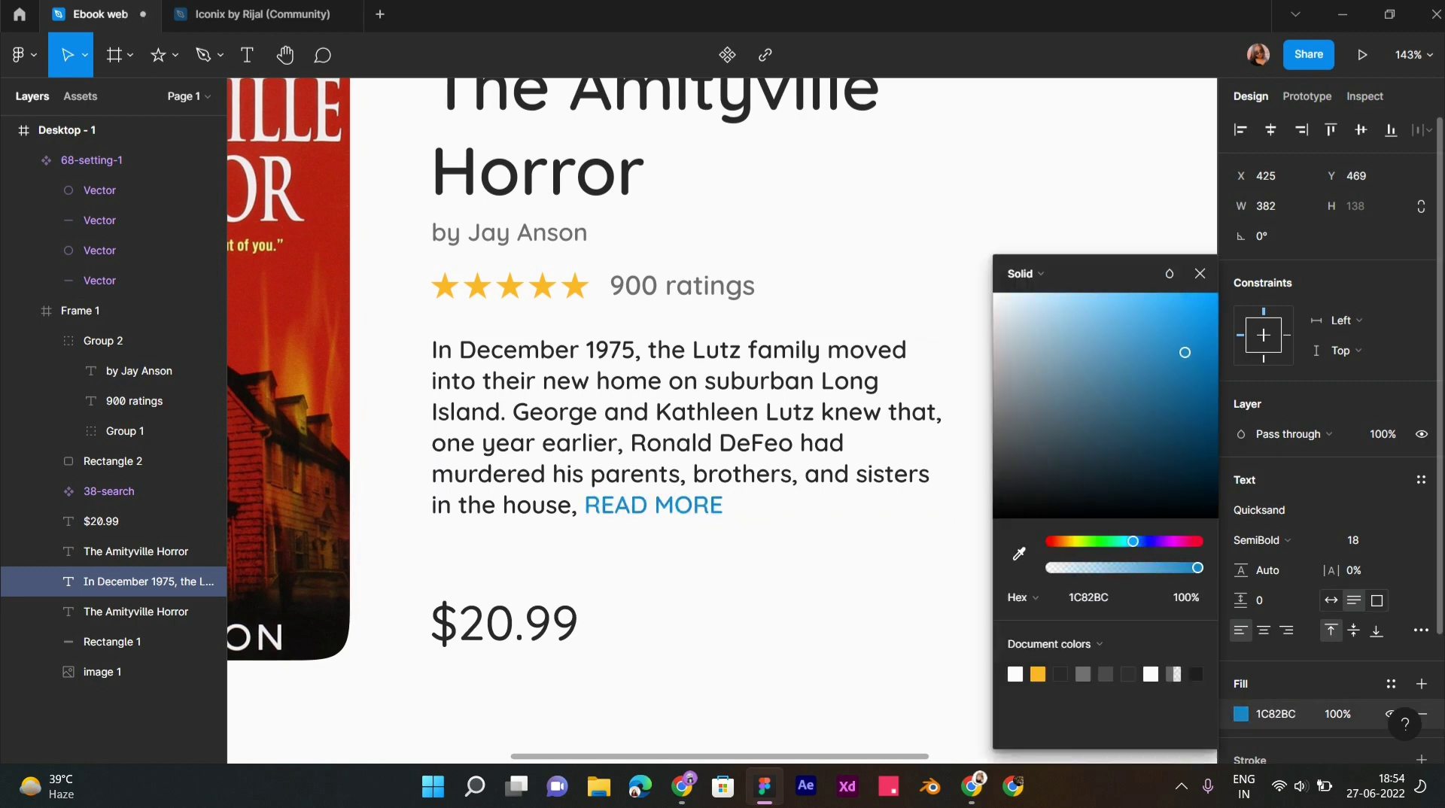
pyautogui.click(1421, 629)
pyautogui.click(1172, 537)
pyautogui.hotkey('ctrl', '-')
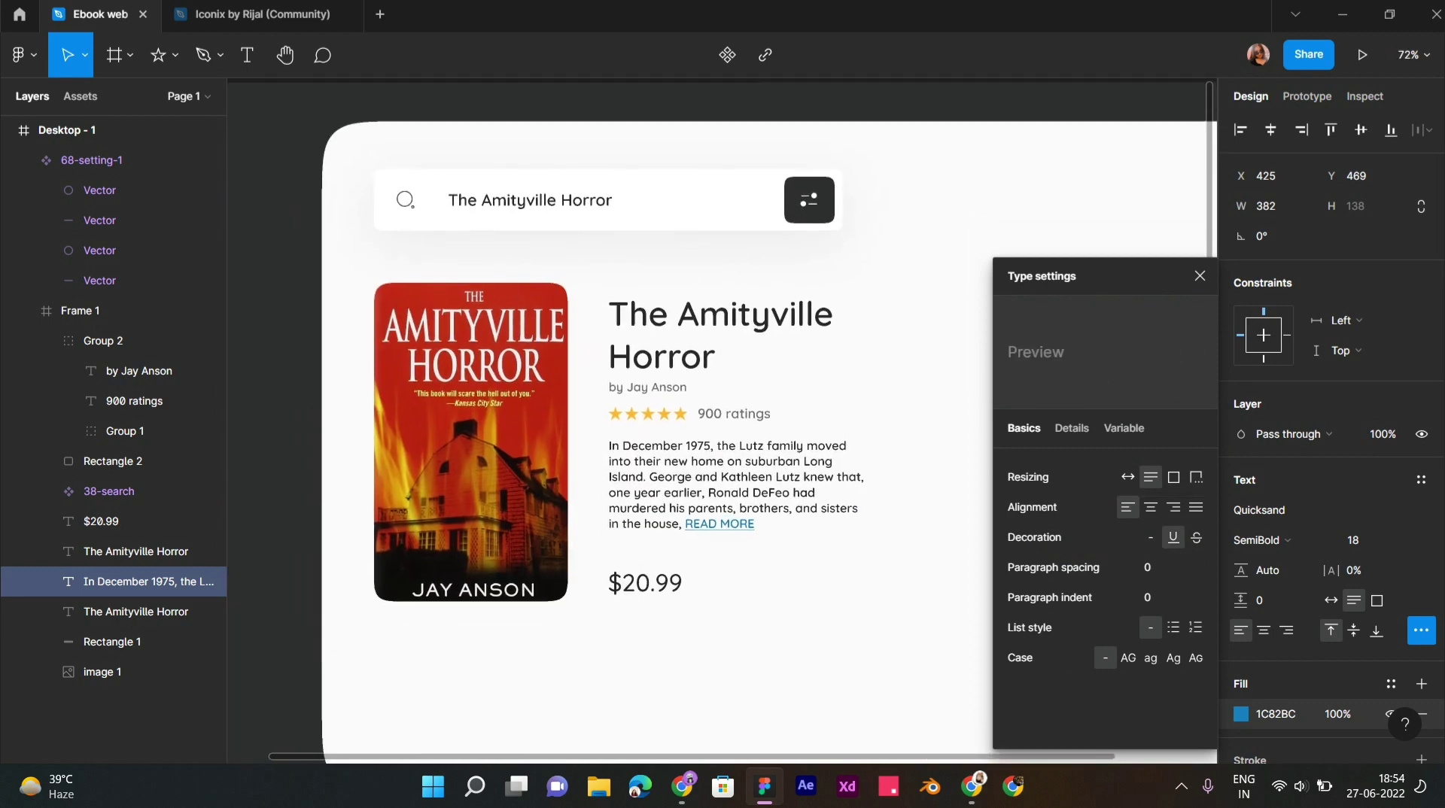
pyautogui.press('Escape')
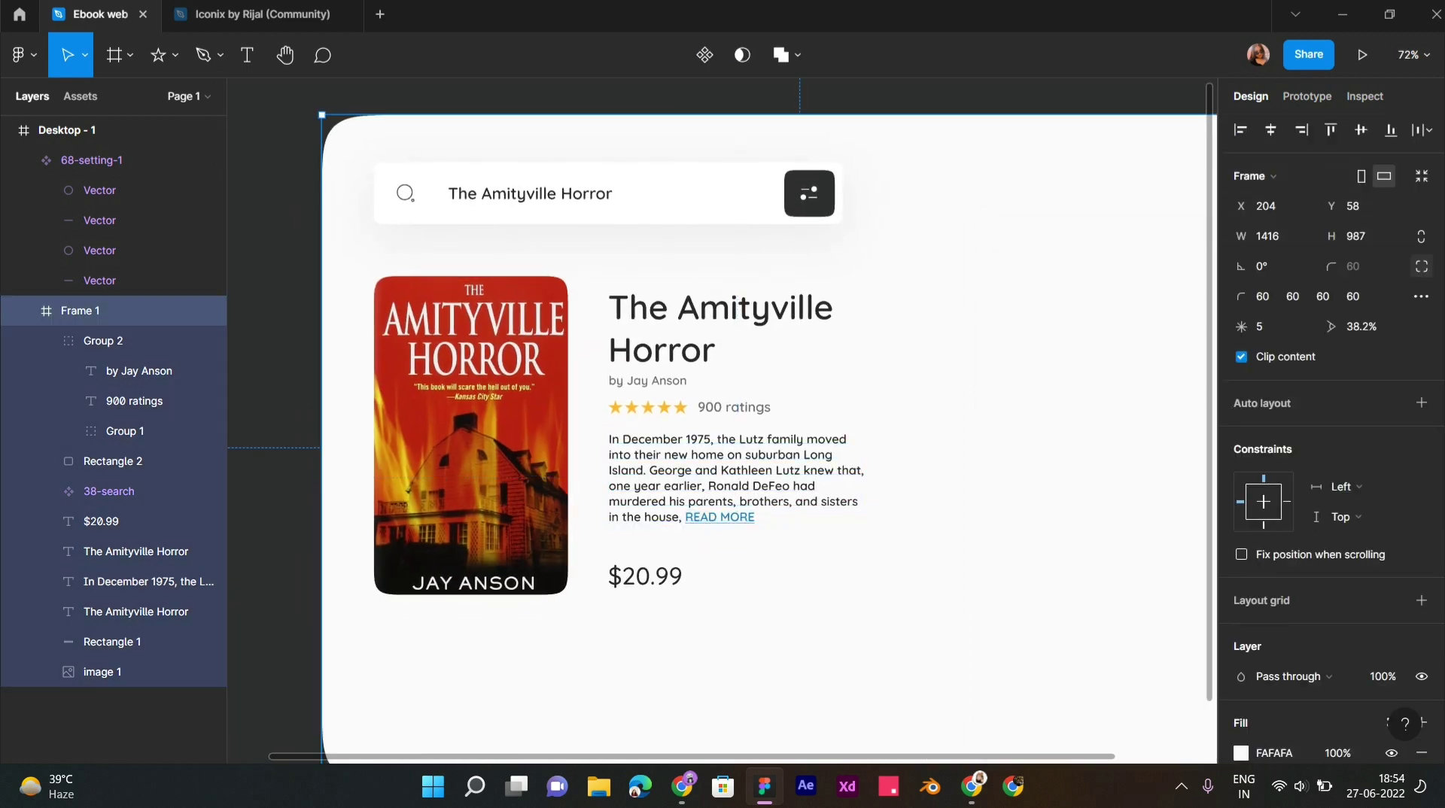
# Narrow the description box slightly so the paragraph rewraps
pyautogui.moveTo(866, 477); pyautogui.dragTo(843, 486)
pyautogui.scroll(-2, 783, 183)
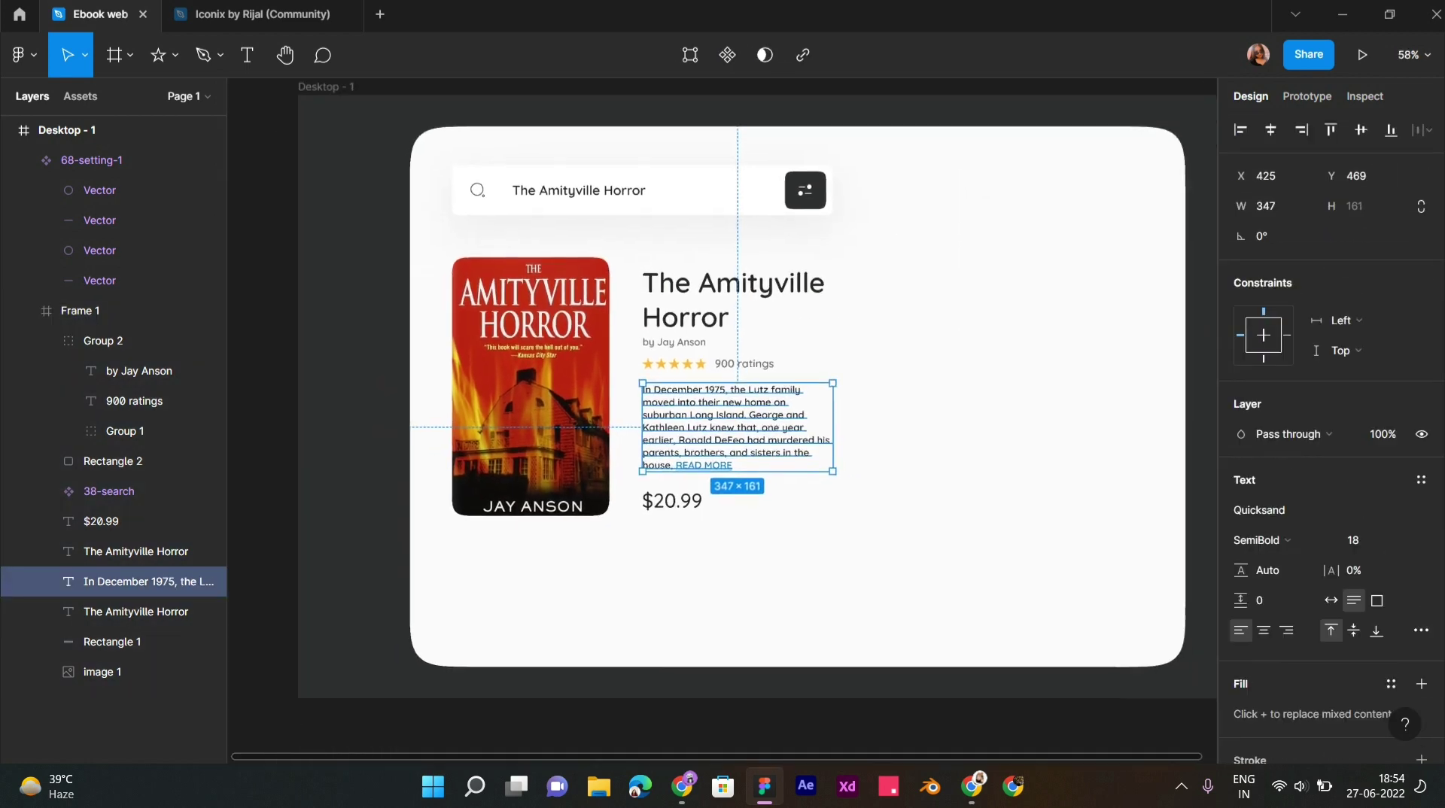
pyautogui.press('Escape')
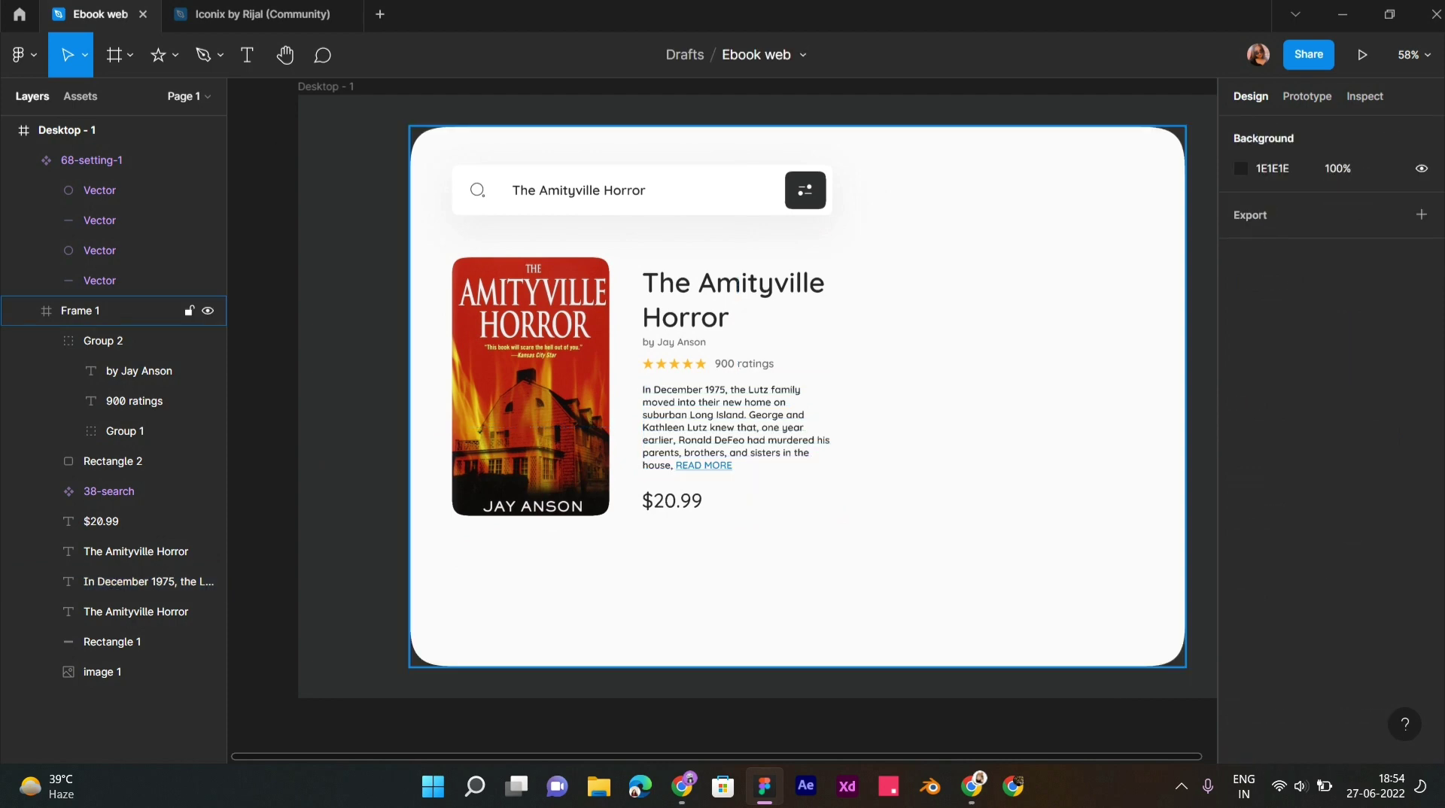
pyautogui.scroll(4, 506, 585)
# Draw a rectangle below the book cover and size it to 288×63
pyautogui.click(130, 55)
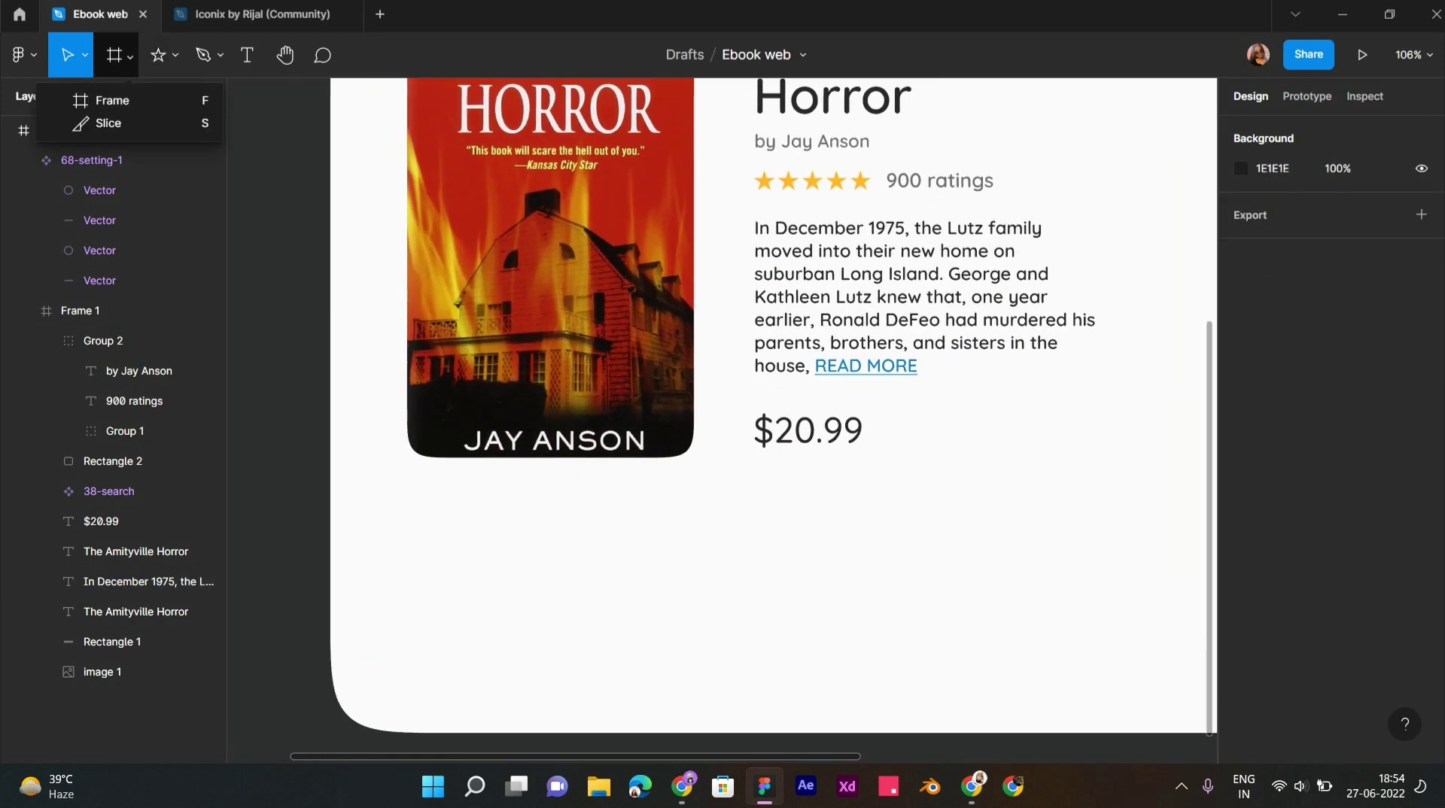
pyautogui.click(174, 55)
pyautogui.click(135, 100)
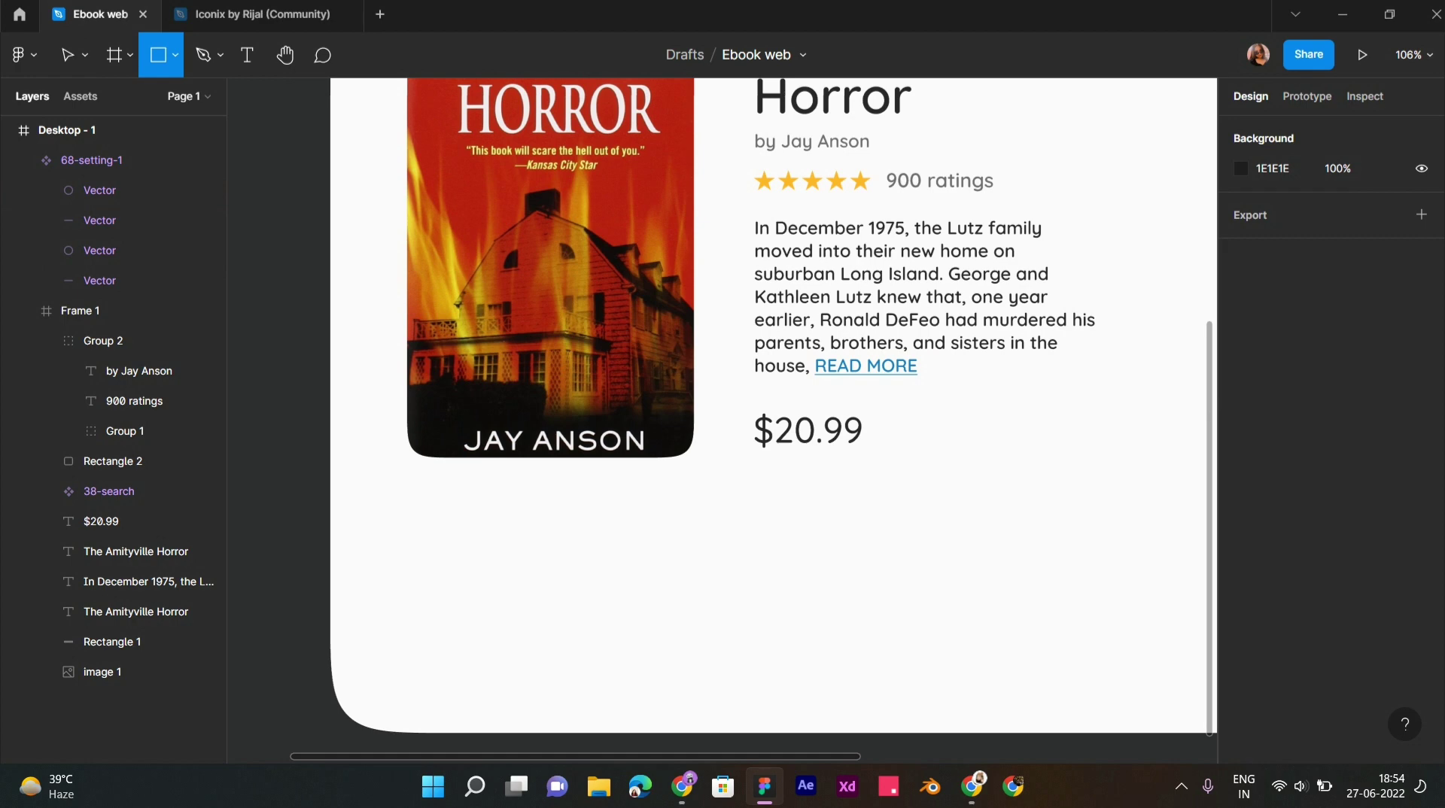
pyautogui.moveTo(413, 503)
pyautogui.mouseDown()
pyautogui.moveTo(549, 636)
pyautogui.moveTo(681, 641)
pyautogui.mouseUp()
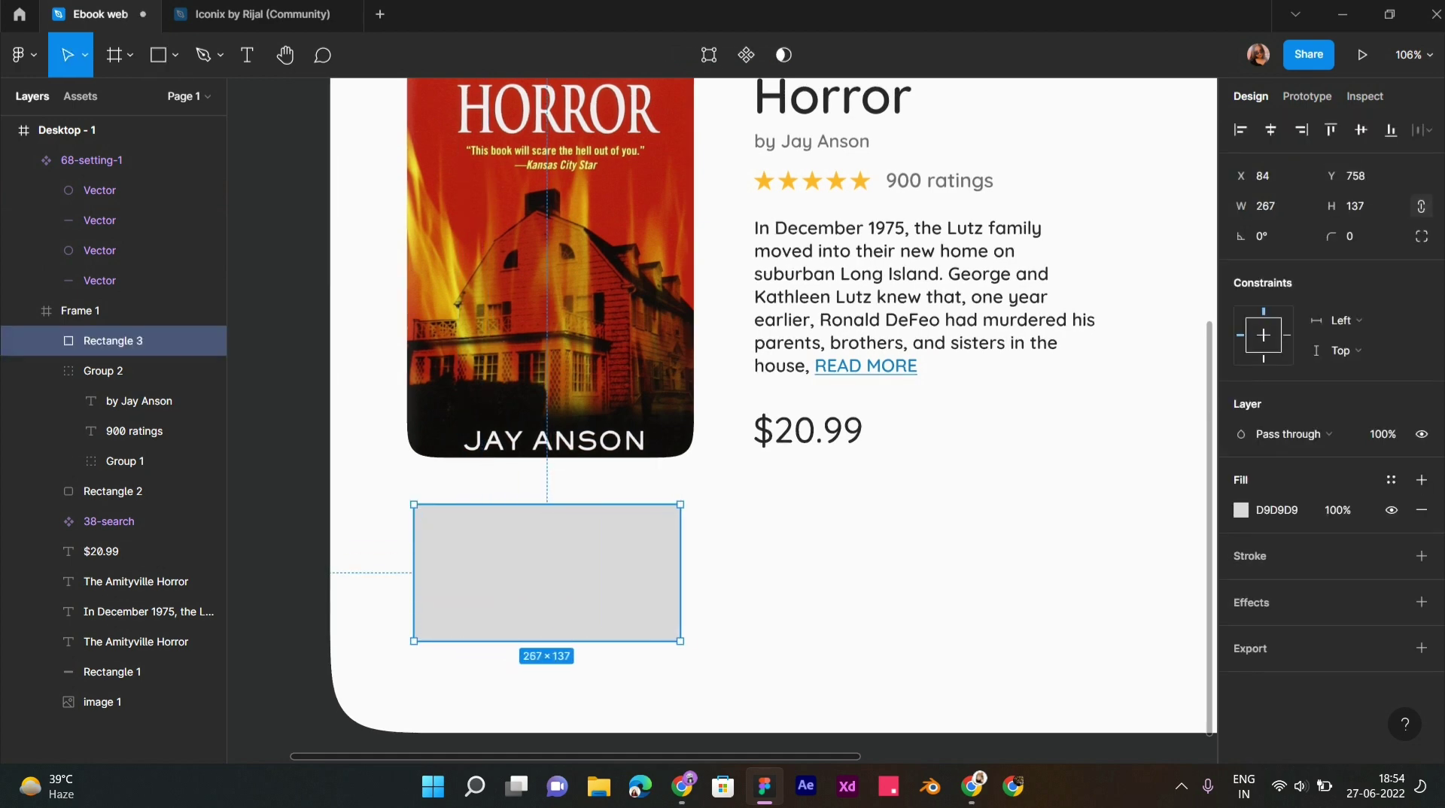
pyautogui.moveTo(413, 572); pyautogui.dragTo(401, 572)
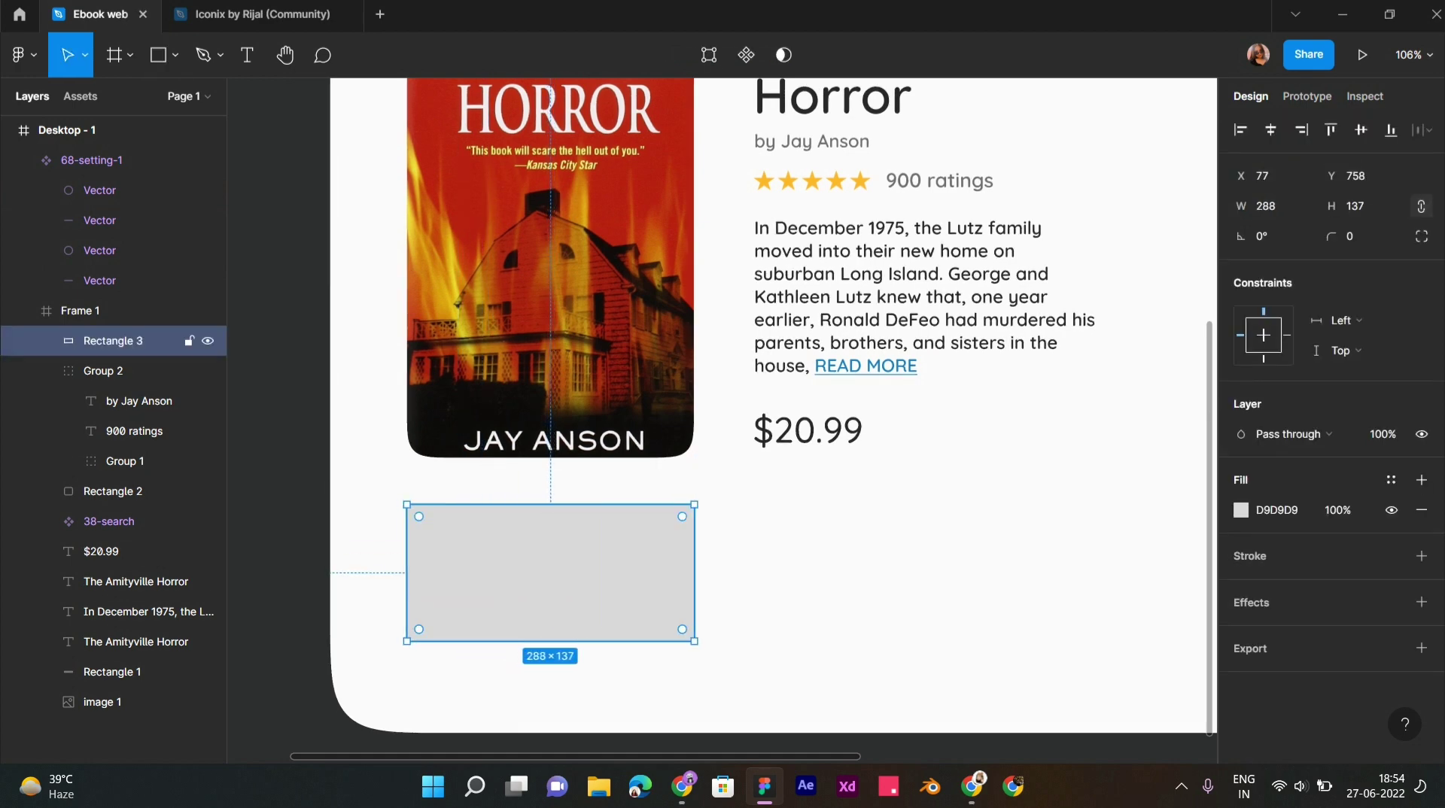
pyautogui.moveTo(549, 641); pyautogui.dragTo(549, 567)
# Give the rectangle 12 px corners and a dark fill sampled from the page
pyautogui.click(1357, 236)
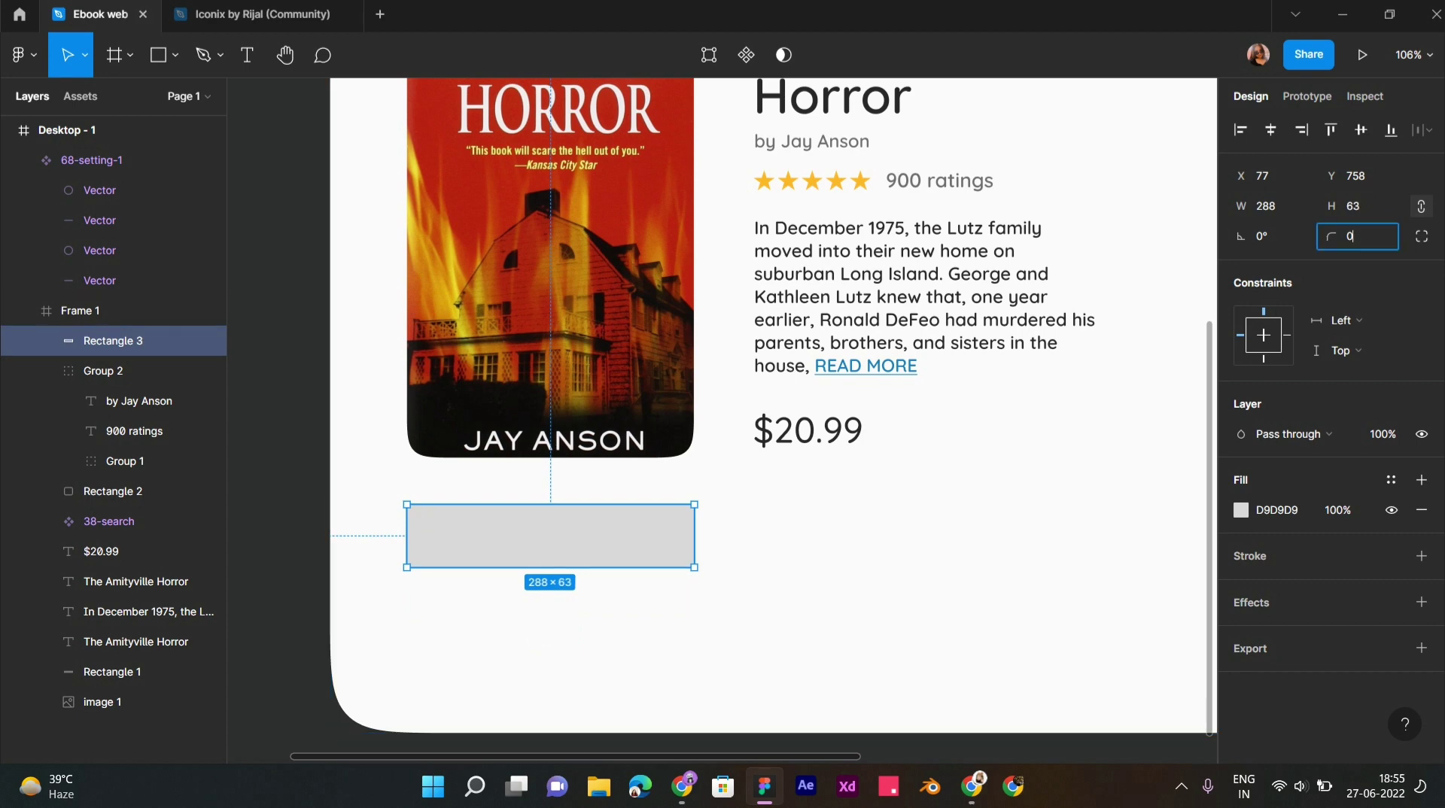
pyautogui.write('12')
pyautogui.press('Return')
pyautogui.click(1422, 236)
pyautogui.click(1422, 266)
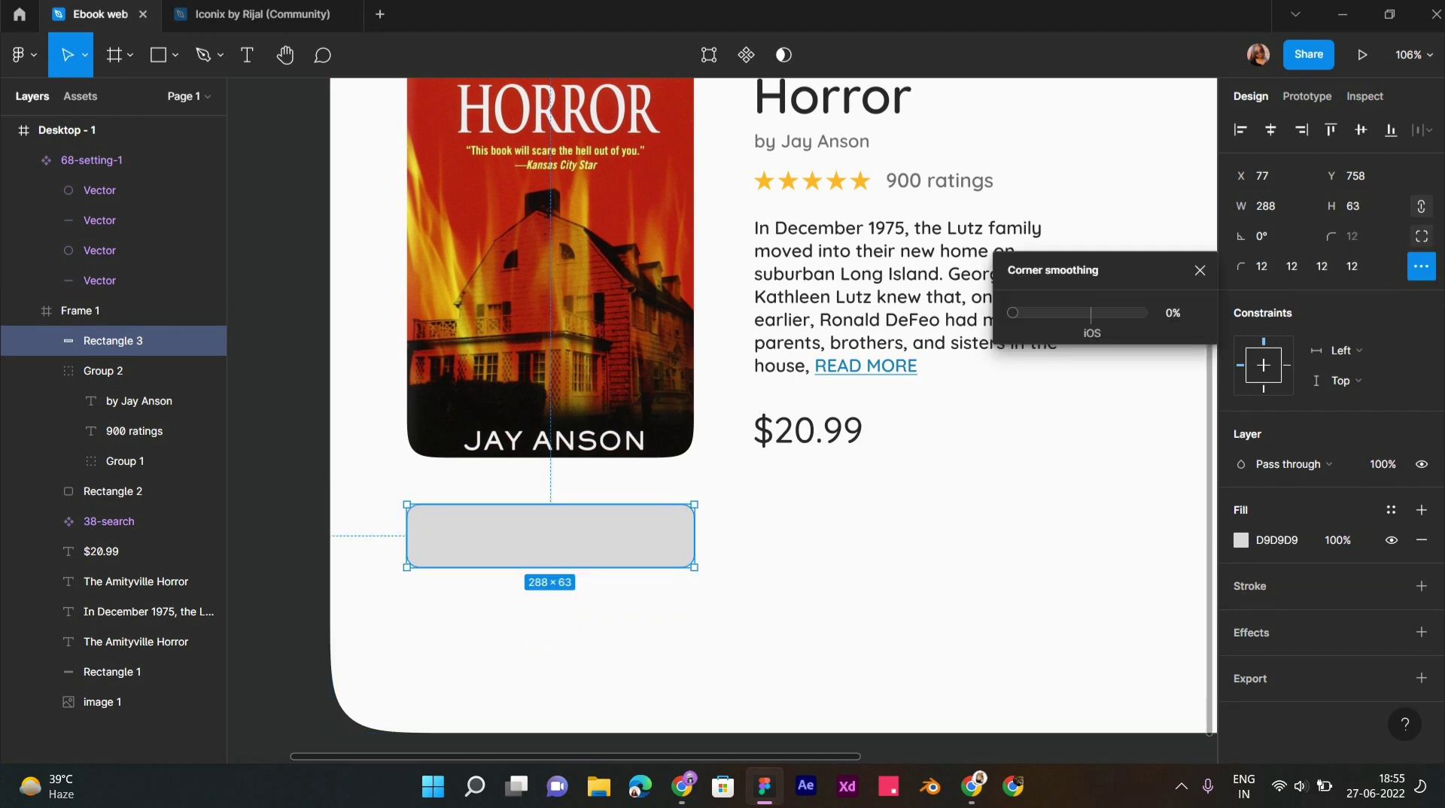
pyautogui.click(1240, 540)
pyautogui.click(1019, 555)
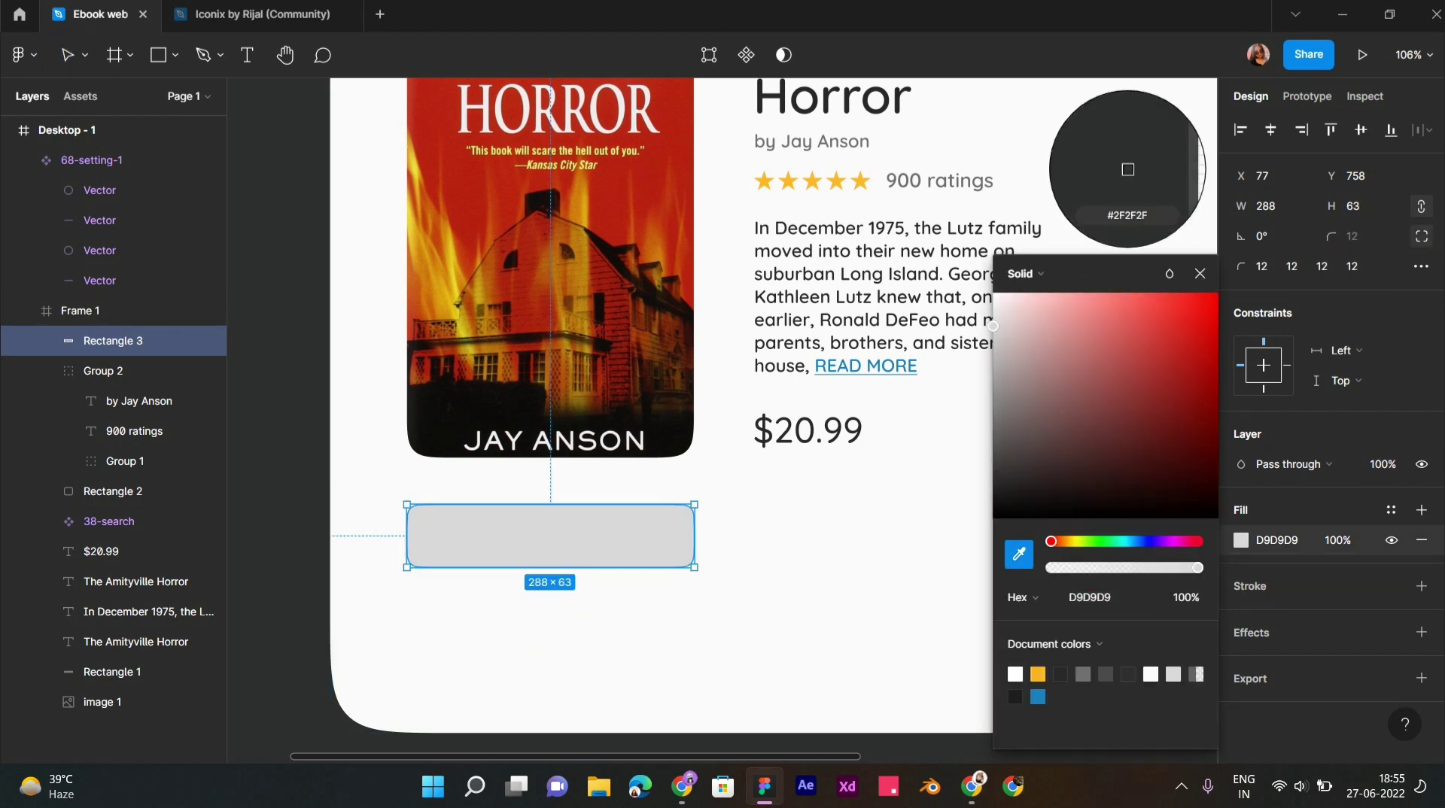
pyautogui.click(1127, 168)
pyautogui.press('Escape')
pyautogui.press('Escape')
pyautogui.hscroll(-2, 705, 418)
# Add a size-20 'Add to cart' label centred inside the dark button
pyautogui.press('t')
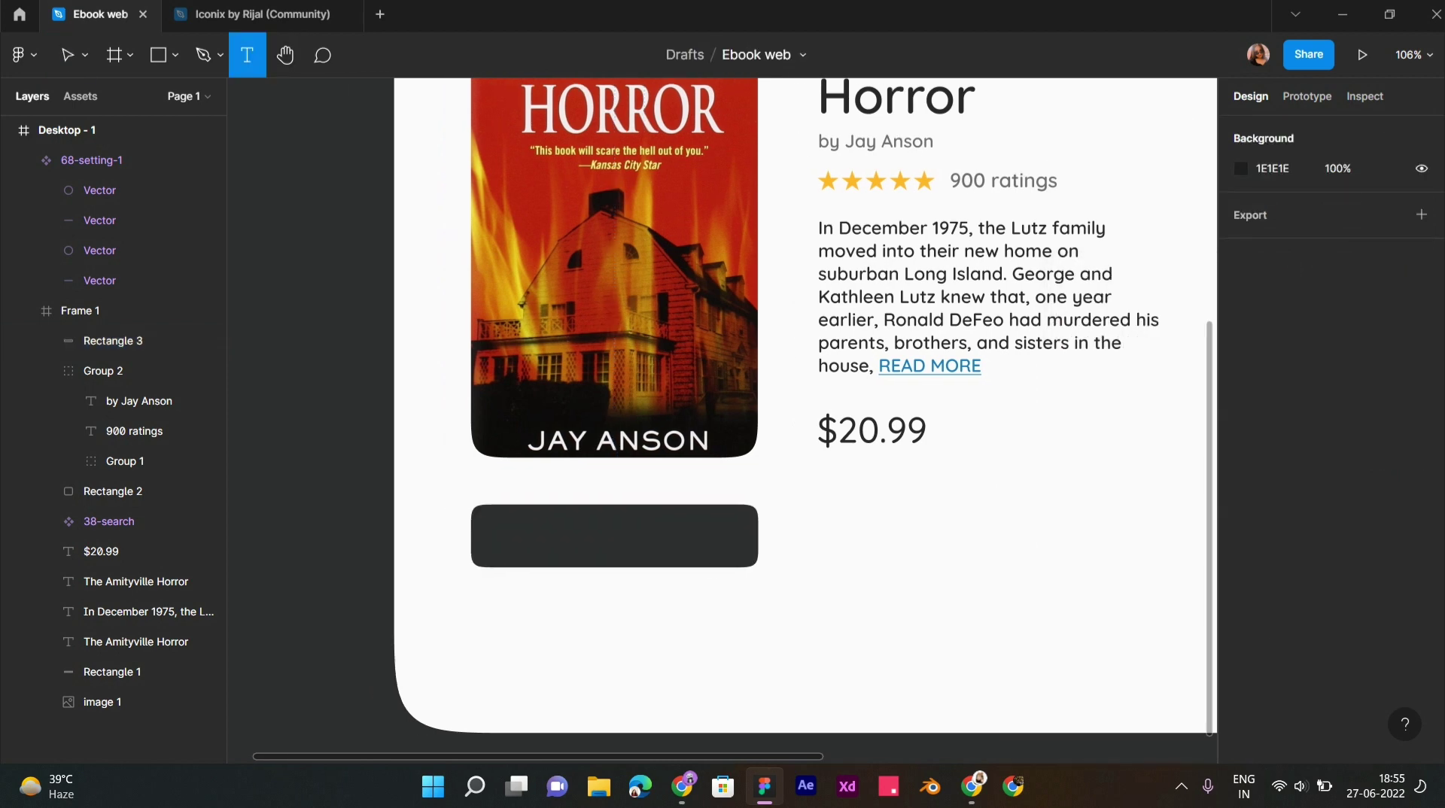
pyautogui.click(502, 536)
pyautogui.write('Add')
pyautogui.press('Escape')
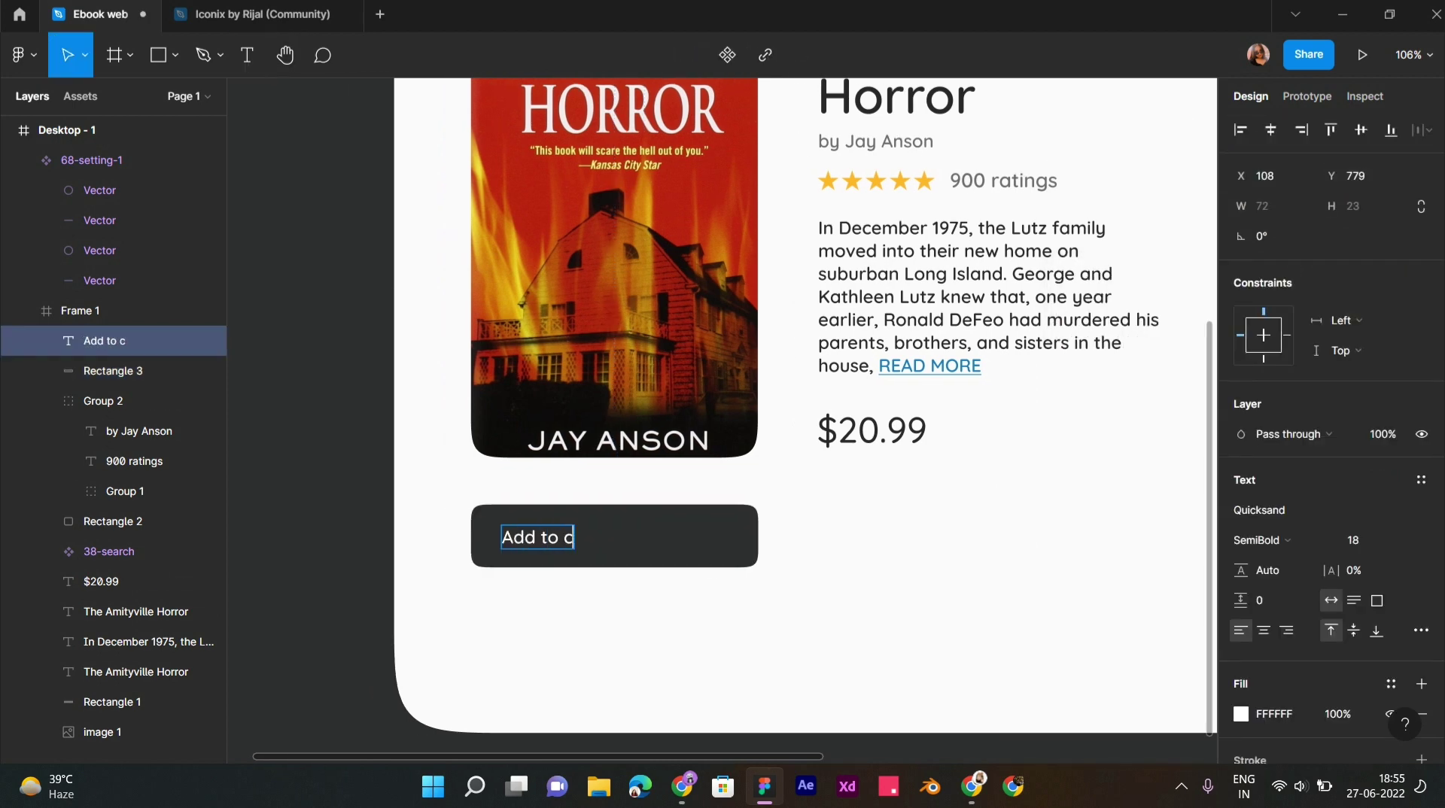
pyautogui.hotkey('ctrl', 'shift', '.')
pyautogui.hotkey('ctrl', 'shift', '.')
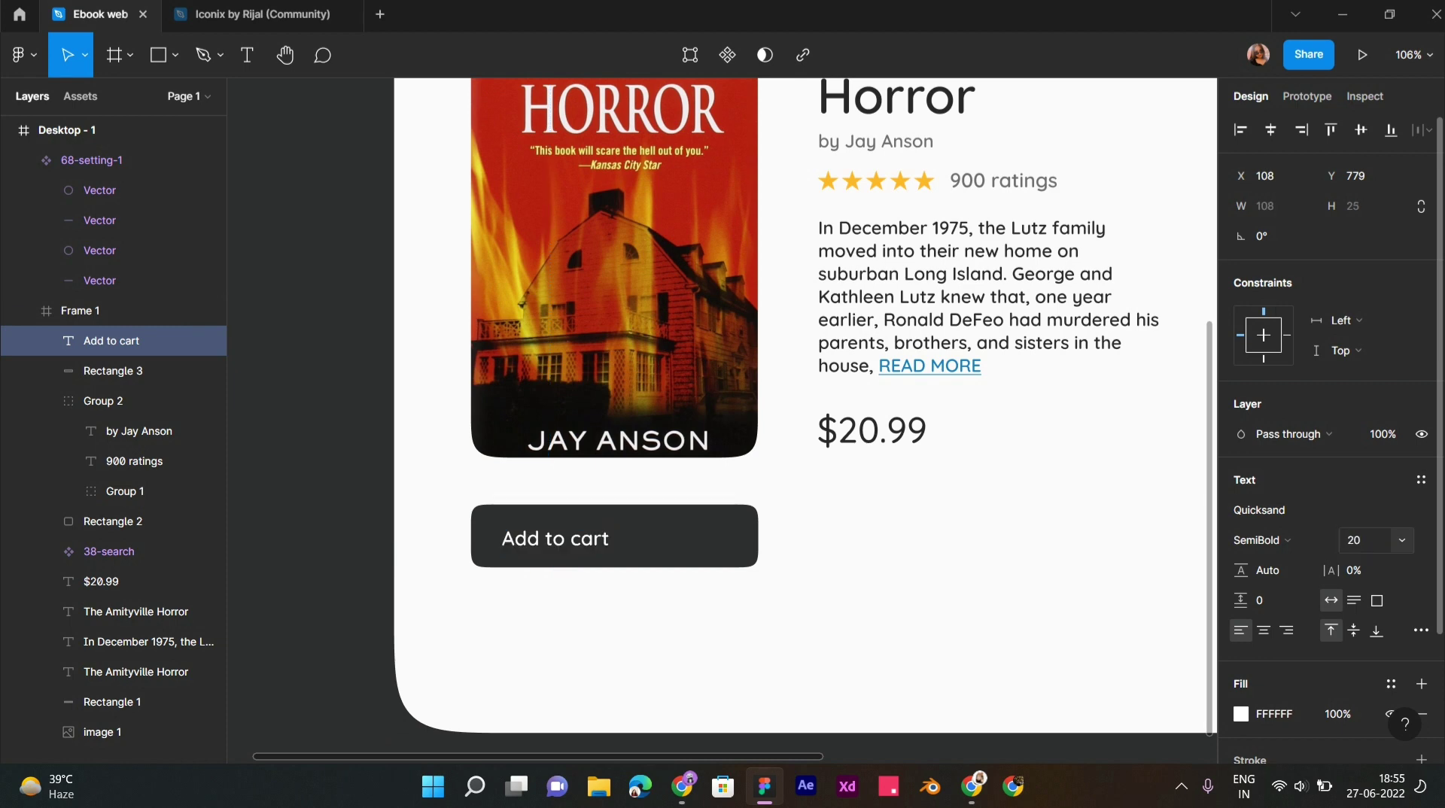
pyautogui.moveTo(555, 538); pyautogui.dragTo(615, 536)
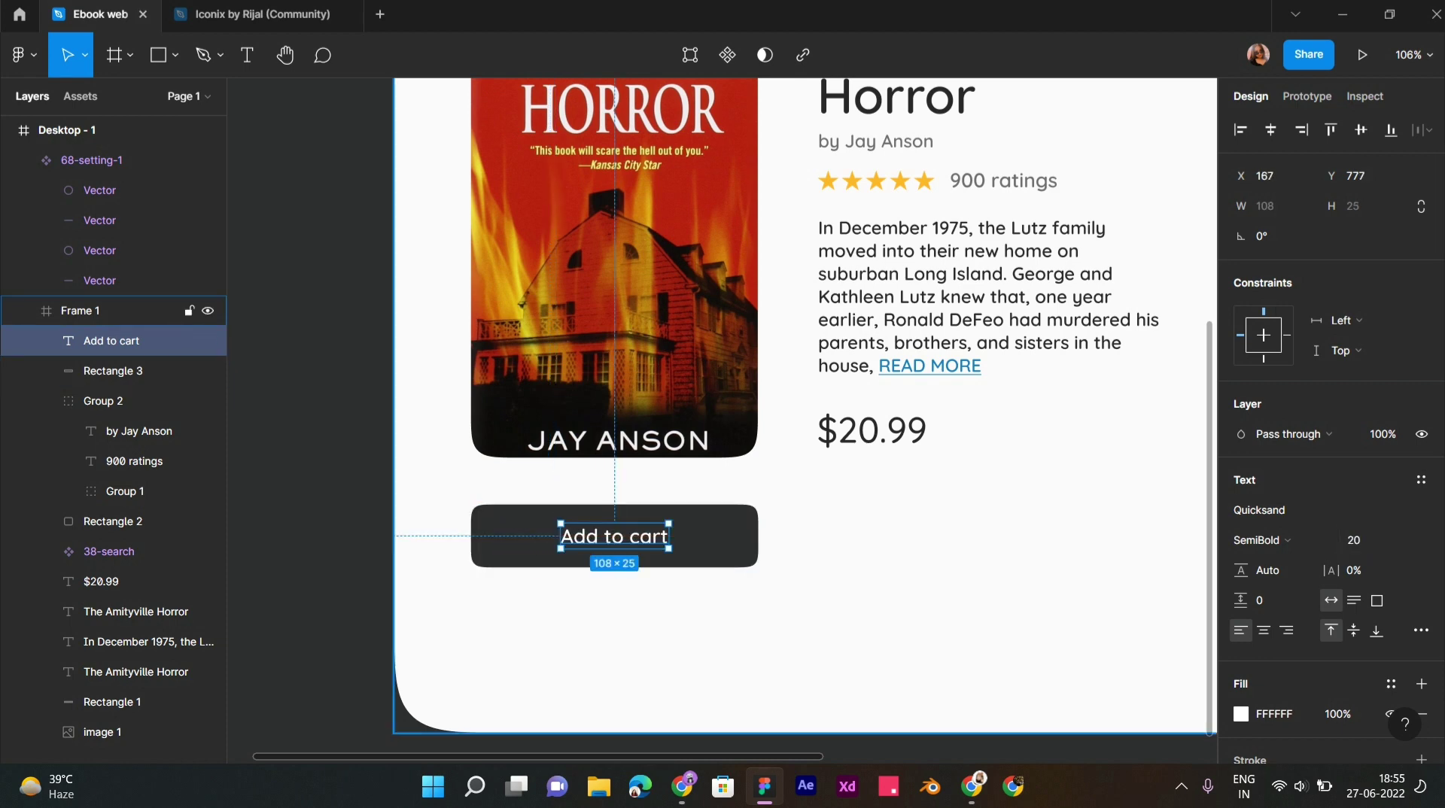
# Move the button and its label below the $20.99 price
pyautogui.click(512, 553)
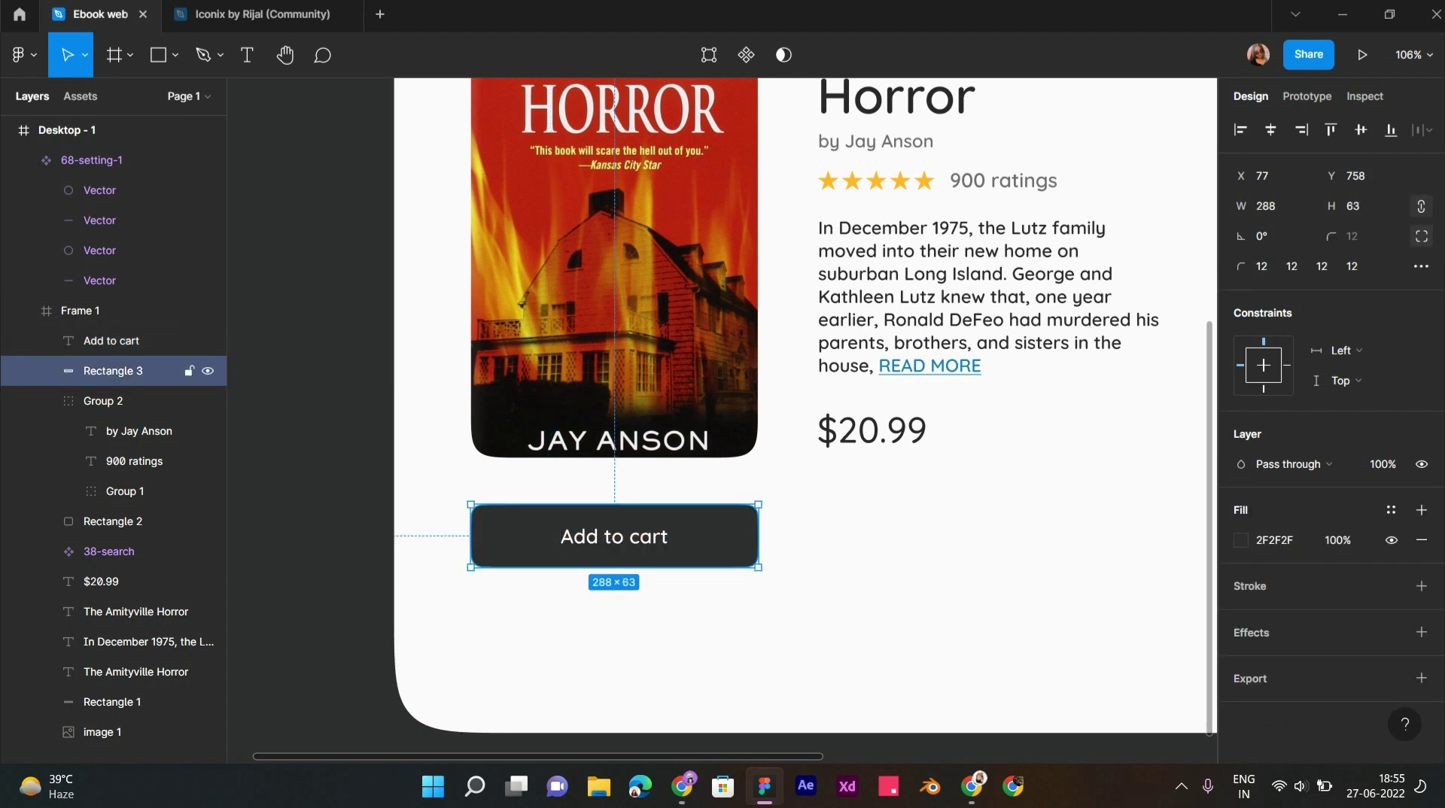
pyautogui.keyDown('shift'); pyautogui.click(614, 537); pyautogui.keyUp('shift')
pyautogui.moveTo(614, 537); pyautogui.dragTo(960, 528)
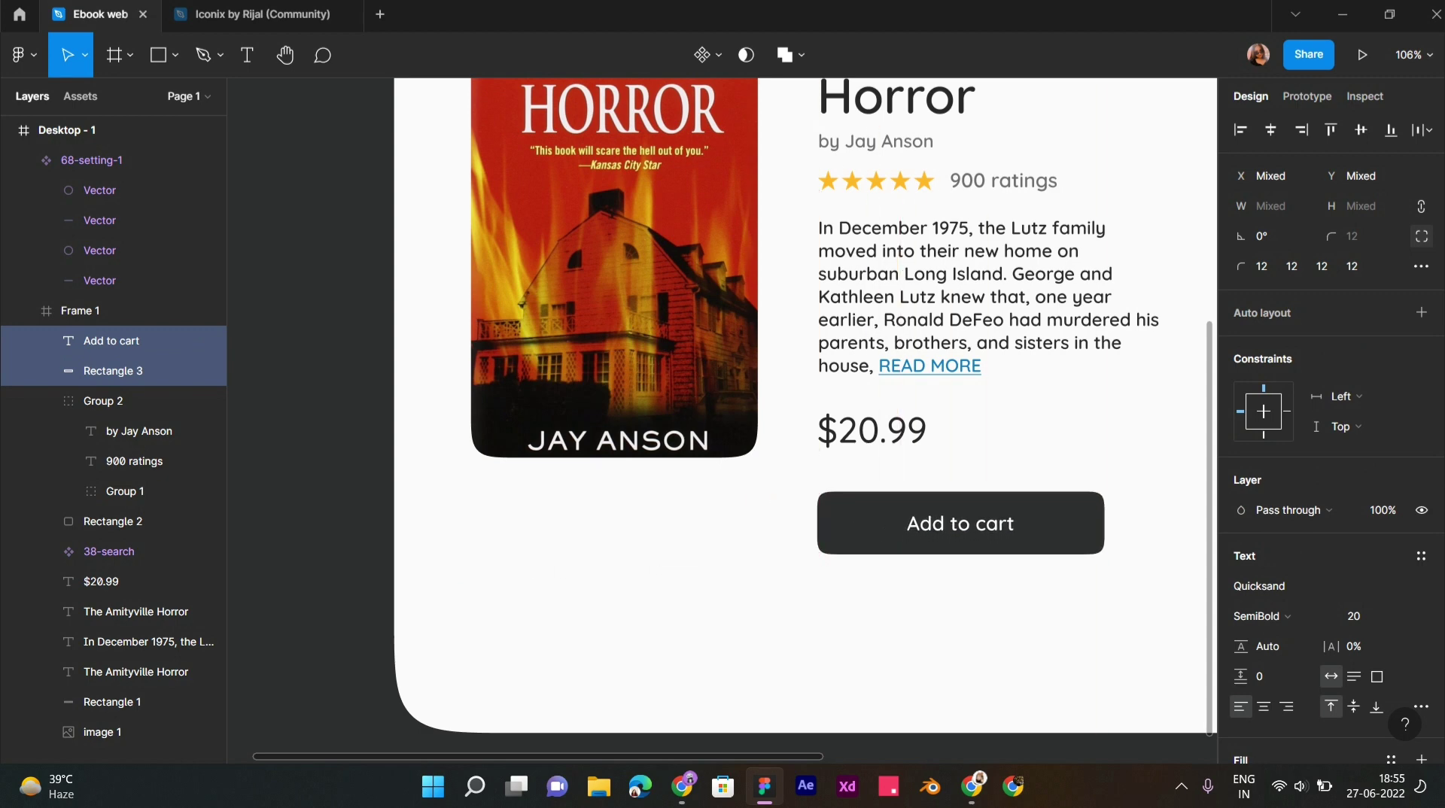
pyautogui.keyDown('shift'); pyautogui.click(961, 524); pyautogui.keyUp('shift')
# Add a drop shadow to the button with Y 20, blur 80 and 15% opacity
pyautogui.click(1421, 632)
pyautogui.click(1241, 663)
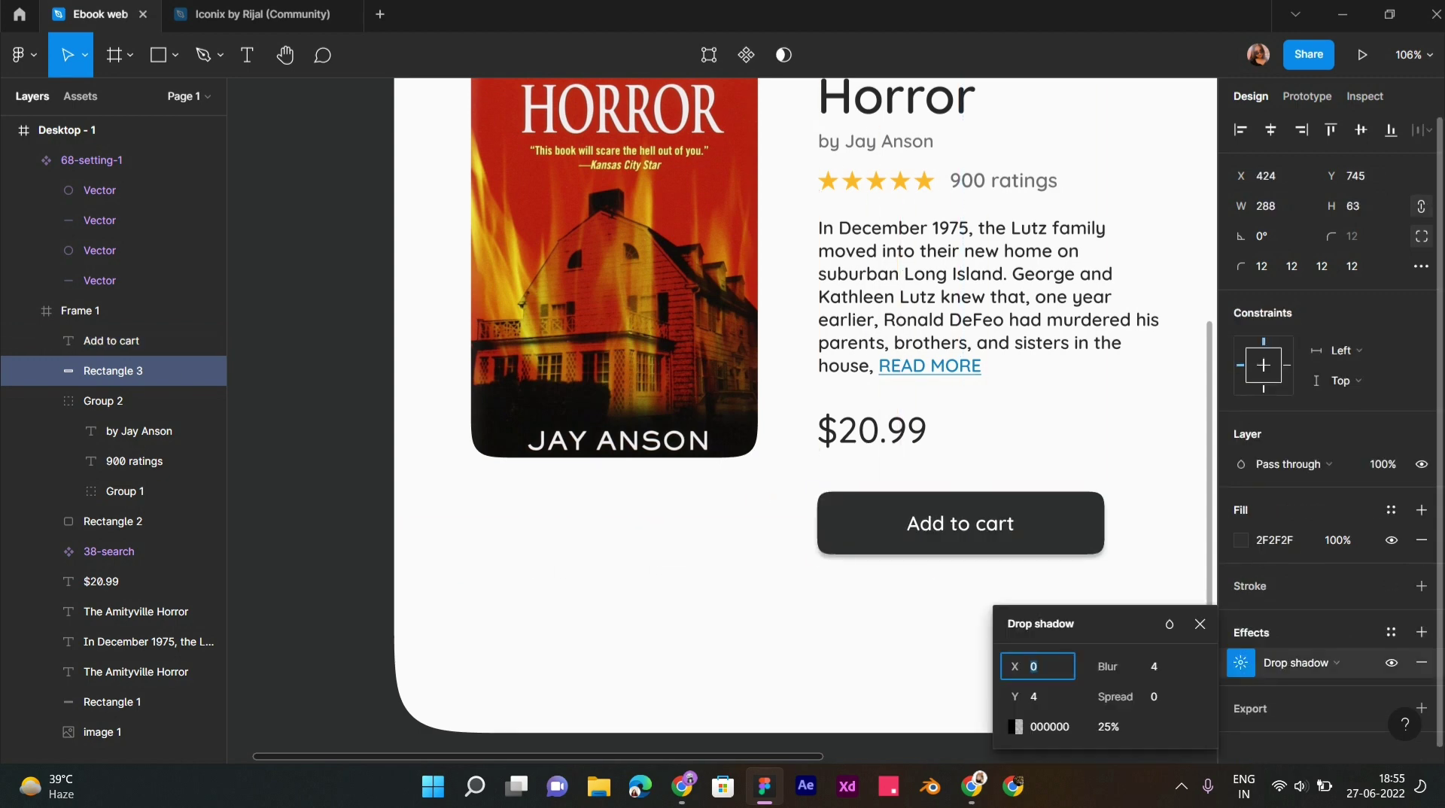
pyautogui.doubleClick(1047, 697)
pyautogui.write('20')
pyautogui.press('Return')
pyautogui.write('80')
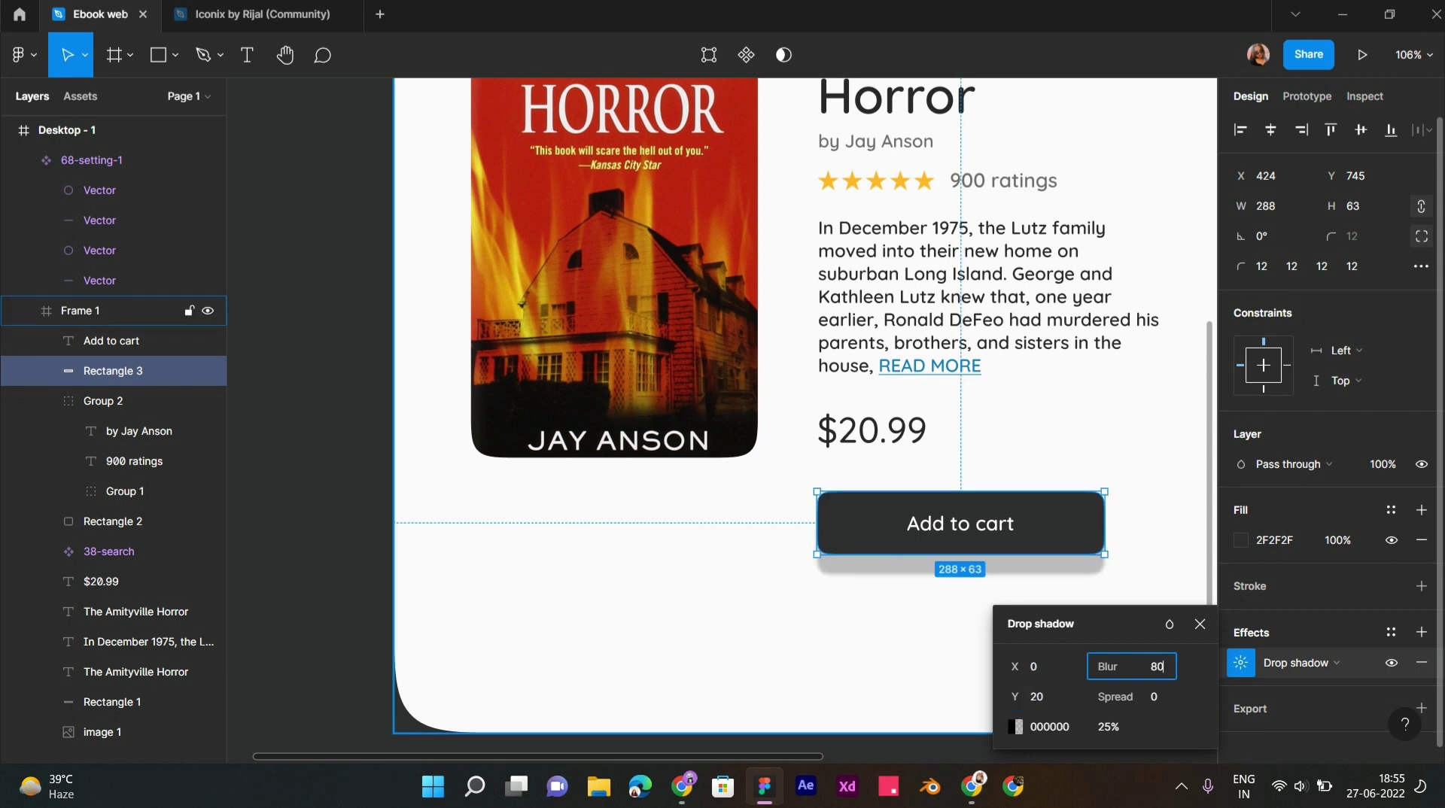
pyautogui.press('Return')
pyautogui.write('15')
pyautogui.press('Return')
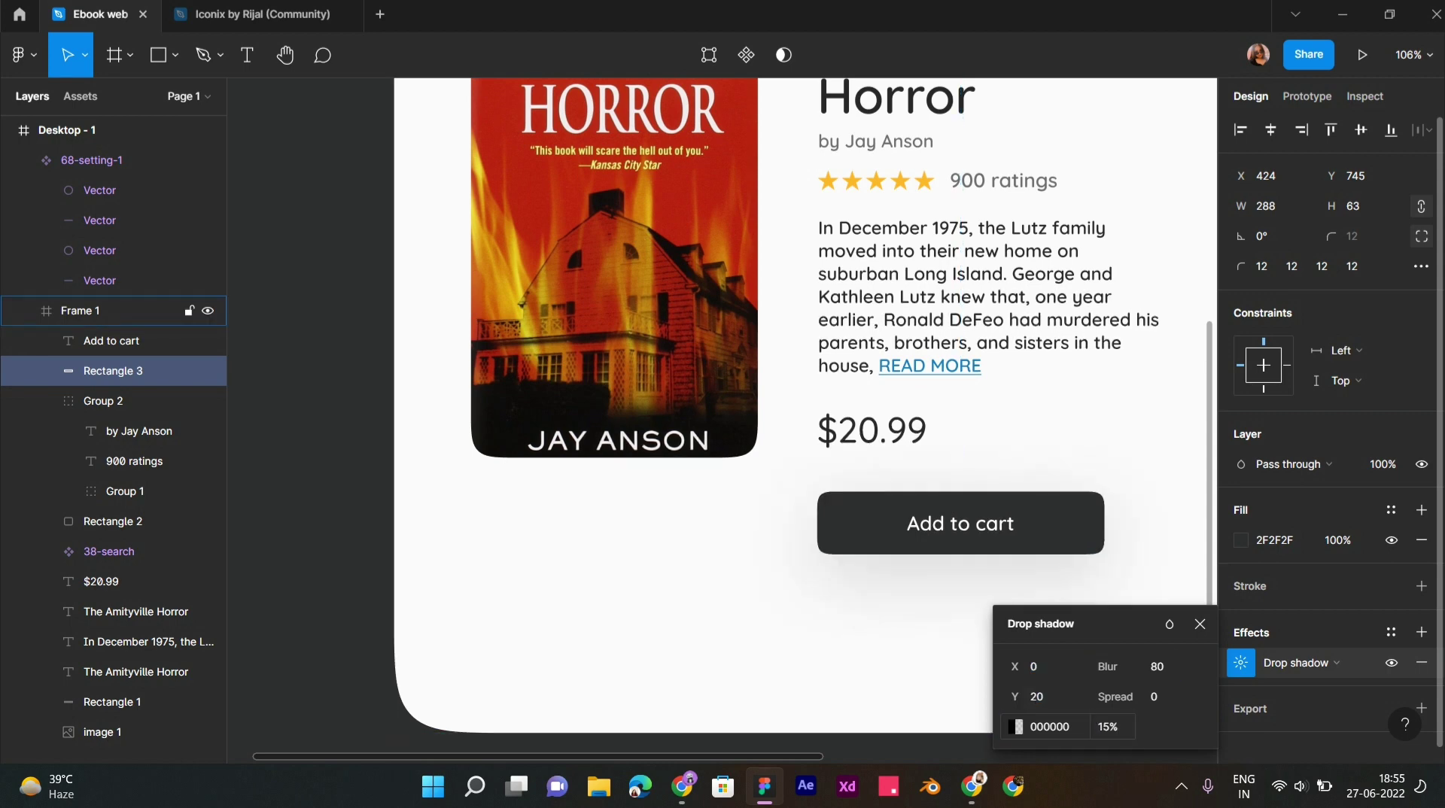
pyautogui.scroll(-3, 699, 451)
pyautogui.scroll(-2, 700, 451)
pyautogui.press('Escape')
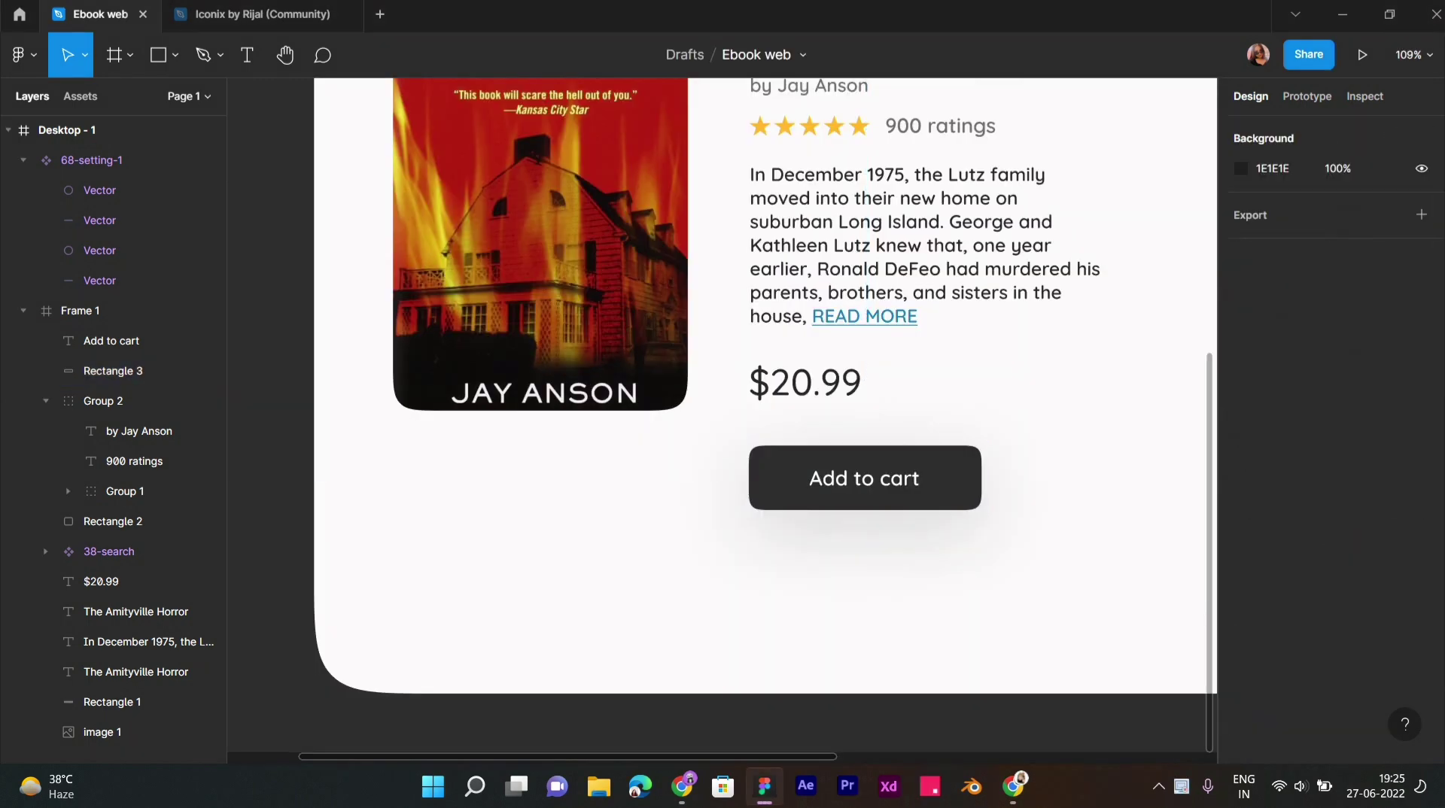
# Draw a 288-wide card rectangle just below the book cover
pyautogui.press('r')
pyautogui.moveTo(393, 458); pyautogui.dragTo(690, 644)
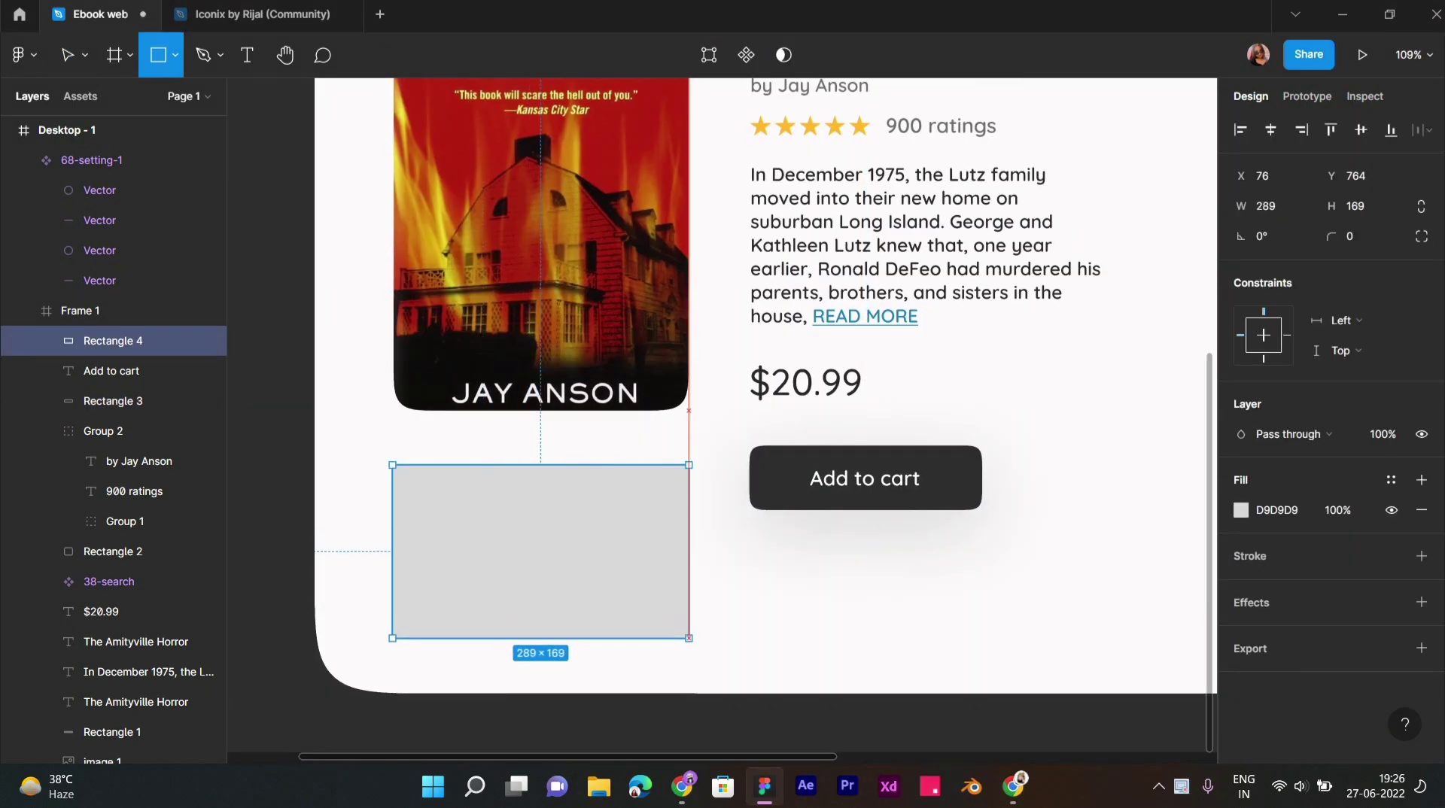
pyautogui.moveTo(541, 551); pyautogui.dragTo(542, 539)
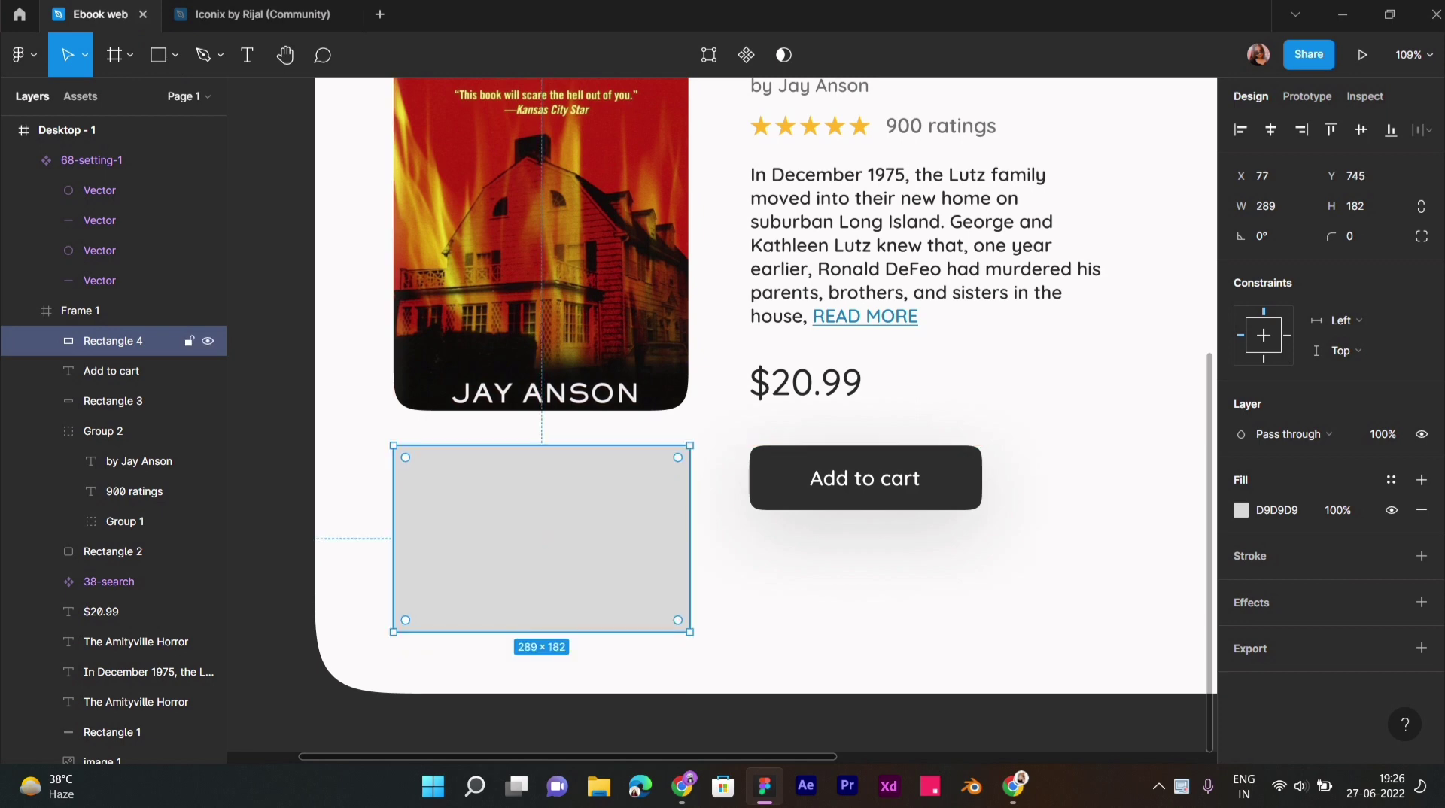
pyautogui.moveTo(690, 539); pyautogui.dragTo(688, 539)
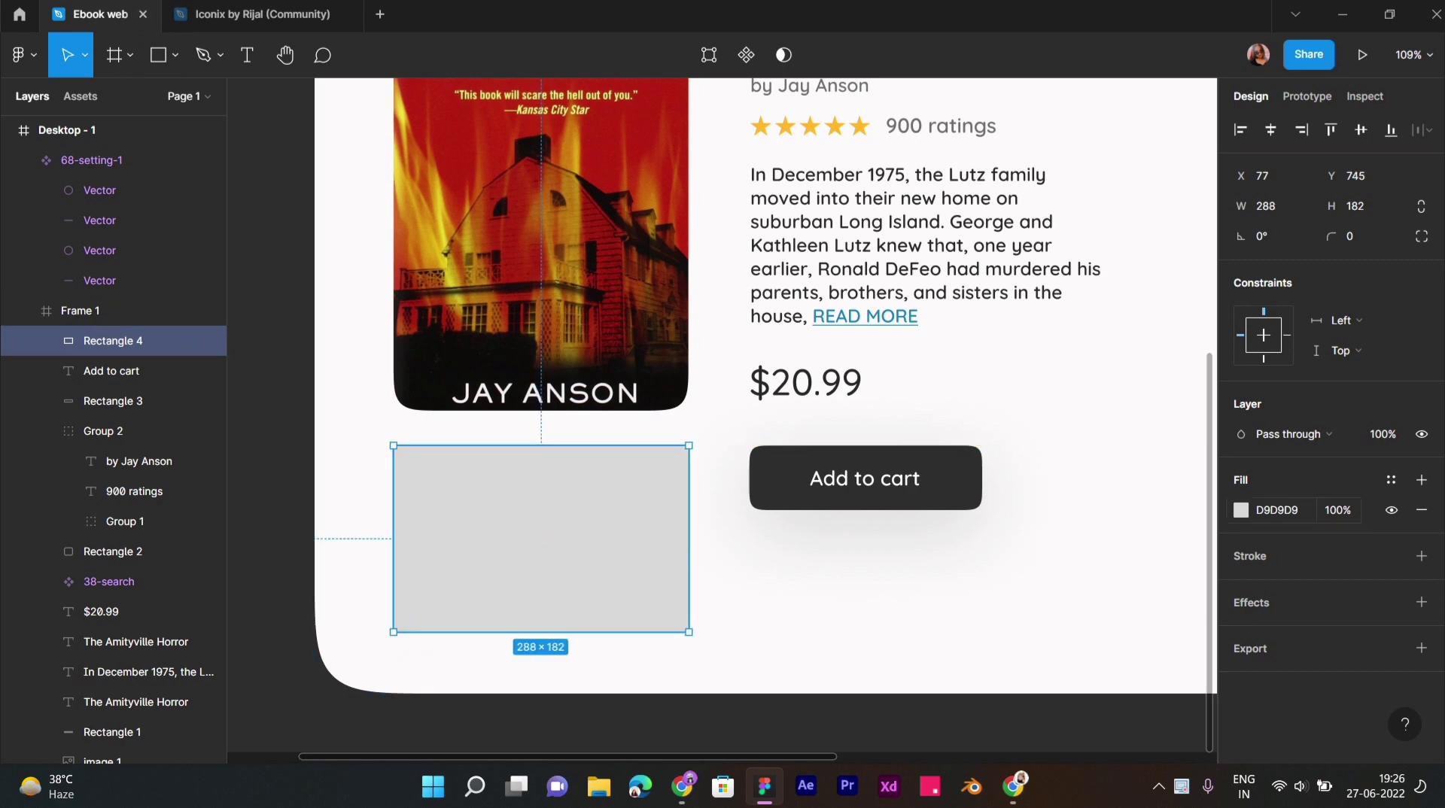
# Fill the card white with 20 px corners and 100% corner smoothing
pyautogui.click(1240, 510)
pyautogui.click(1097, 386)
pyautogui.moveTo(1097, 386); pyautogui.dragTo(993, 293)
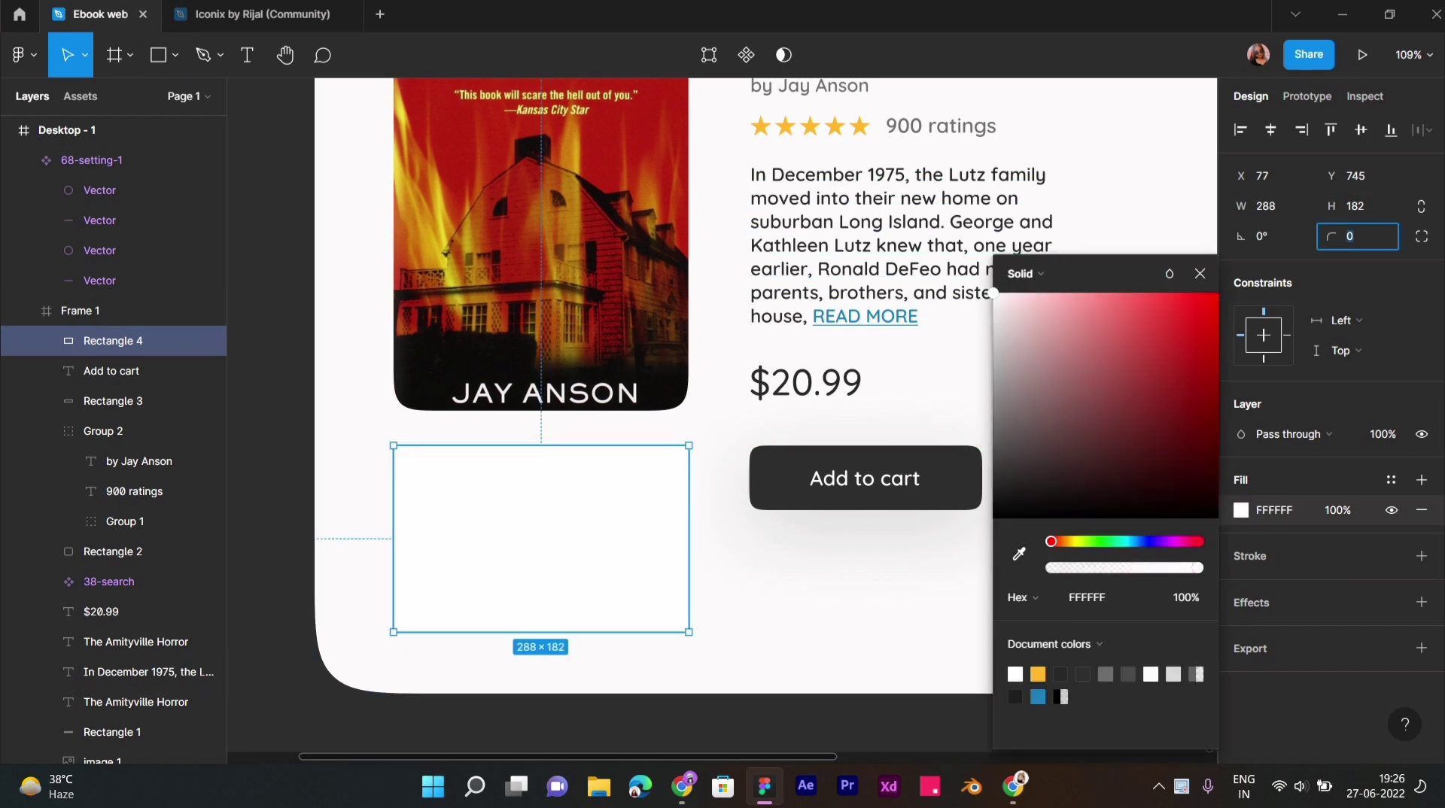
pyautogui.write('20')
pyautogui.press('Return')
pyautogui.click(1421, 237)
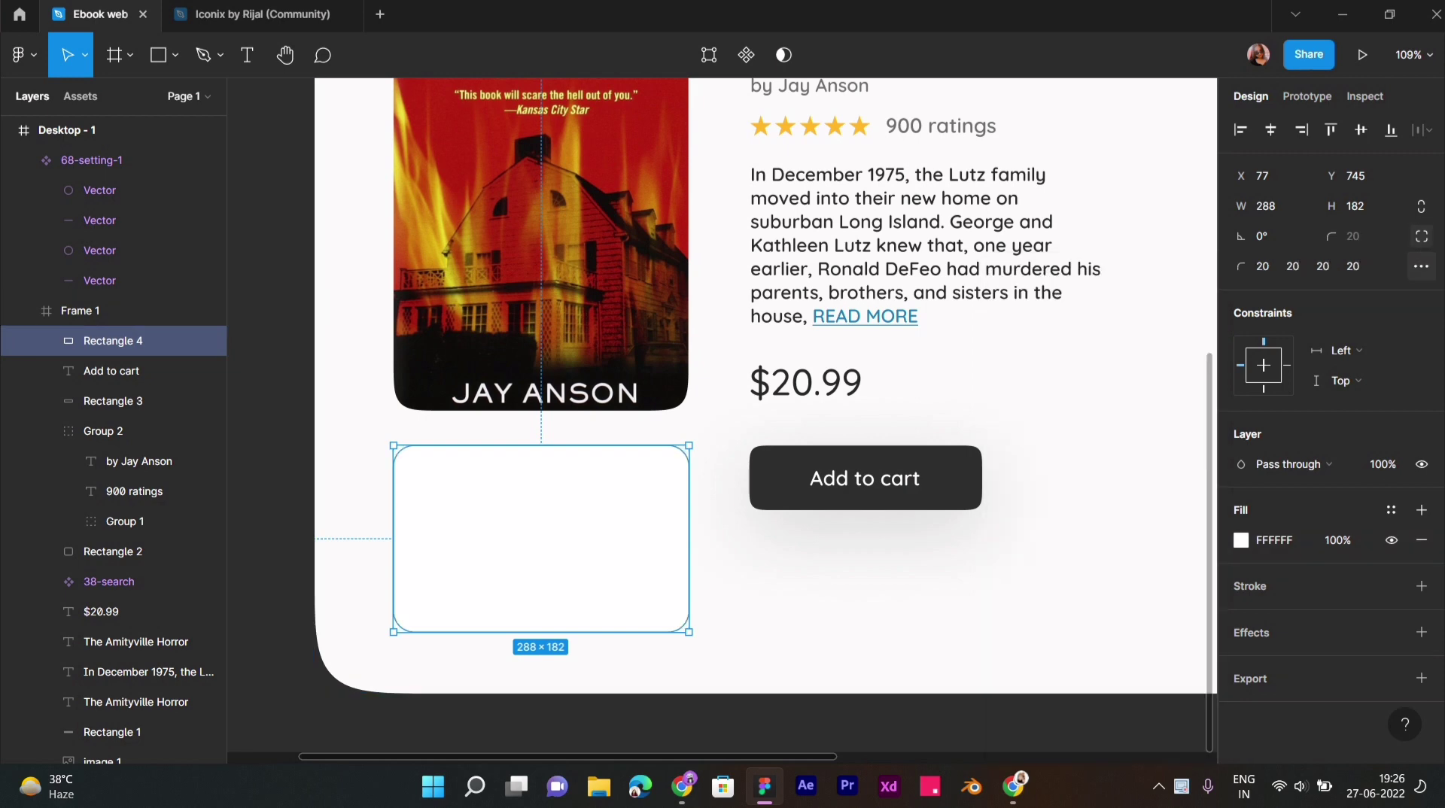
pyautogui.click(1420, 267)
pyautogui.moveTo(1010, 312); pyautogui.dragTo(1141, 313)
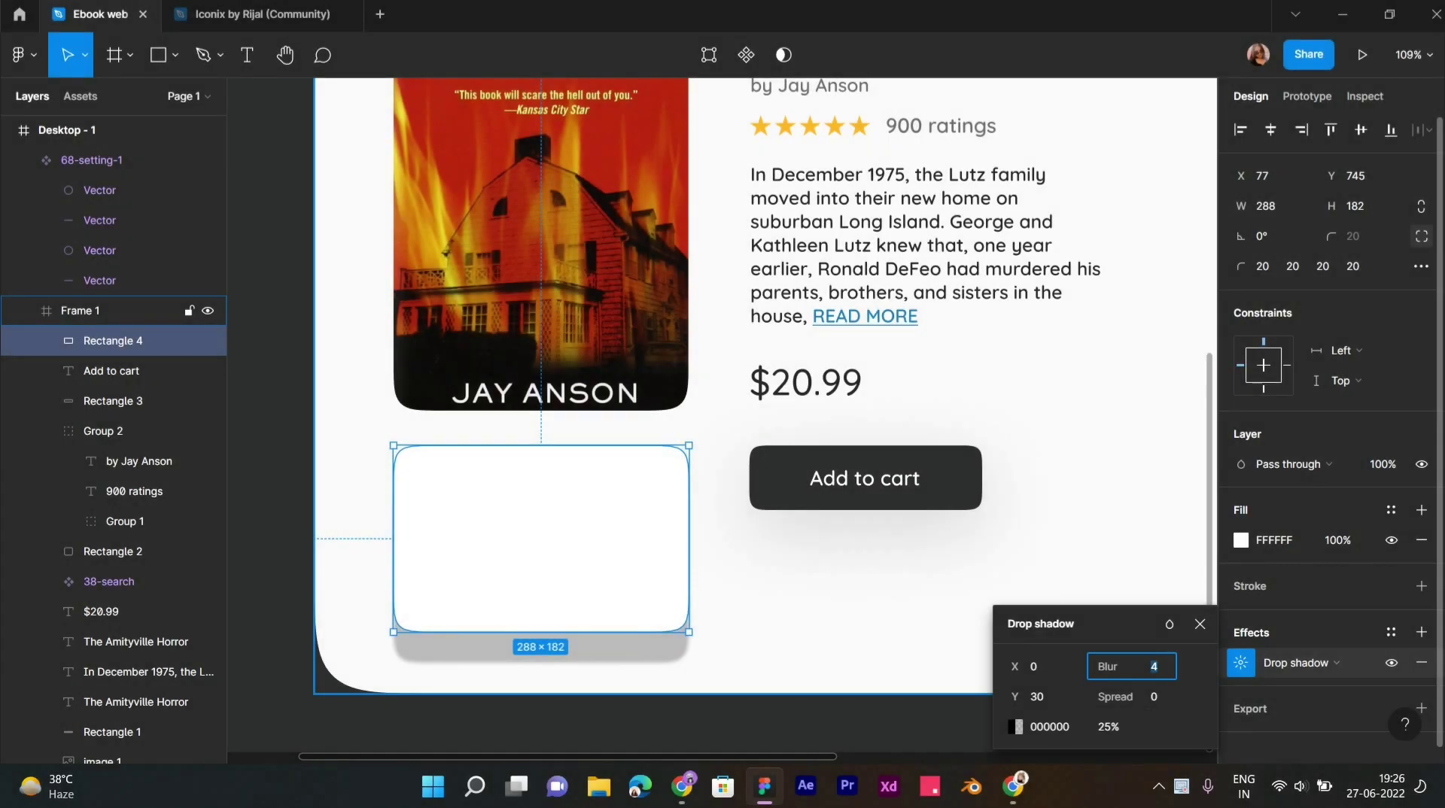
pyautogui.write('90')
# Set the card's drop shadow to blur 90 at 10% opacity, then check the Amazon page
pyautogui.press('Return')
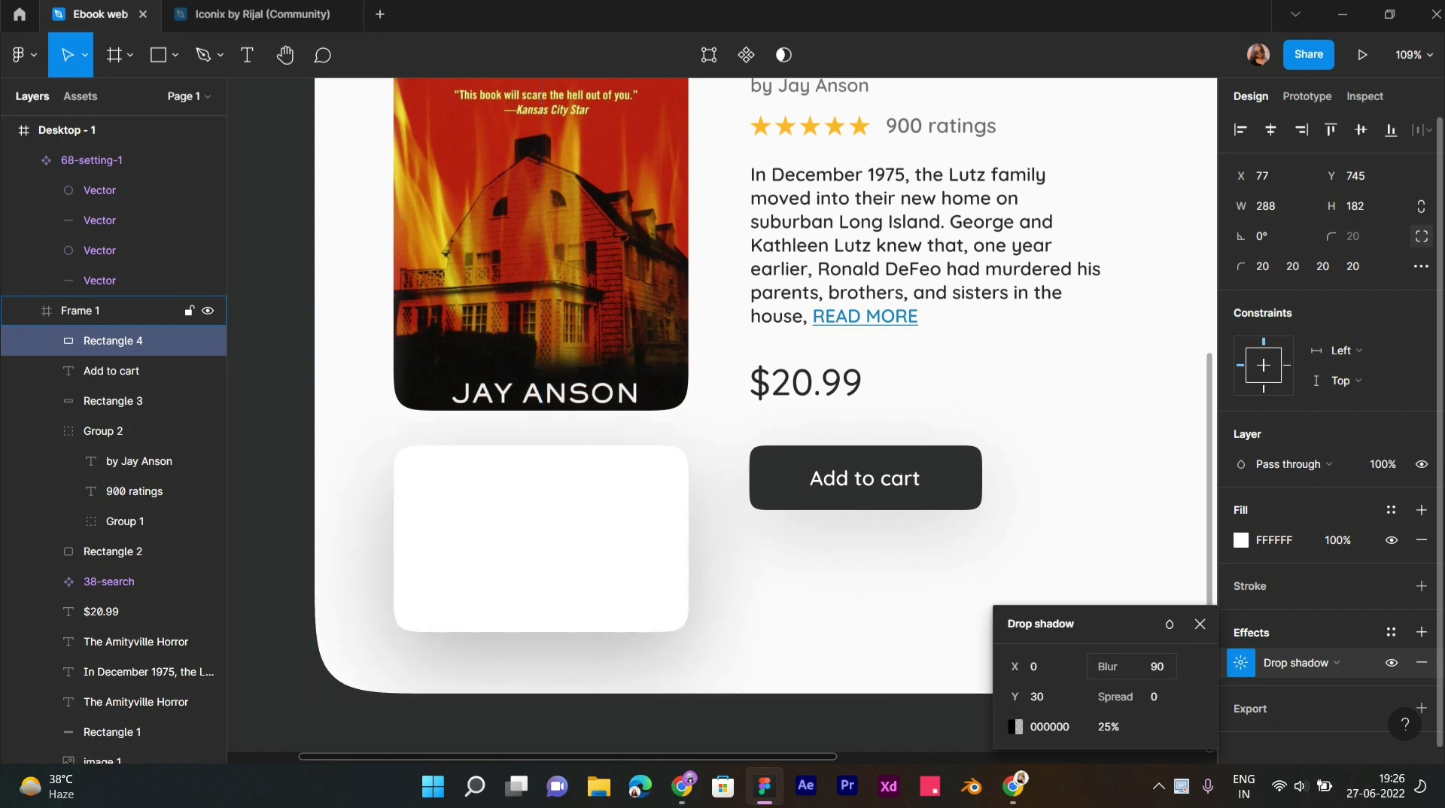
pyautogui.click(1109, 727)
pyautogui.write('10')
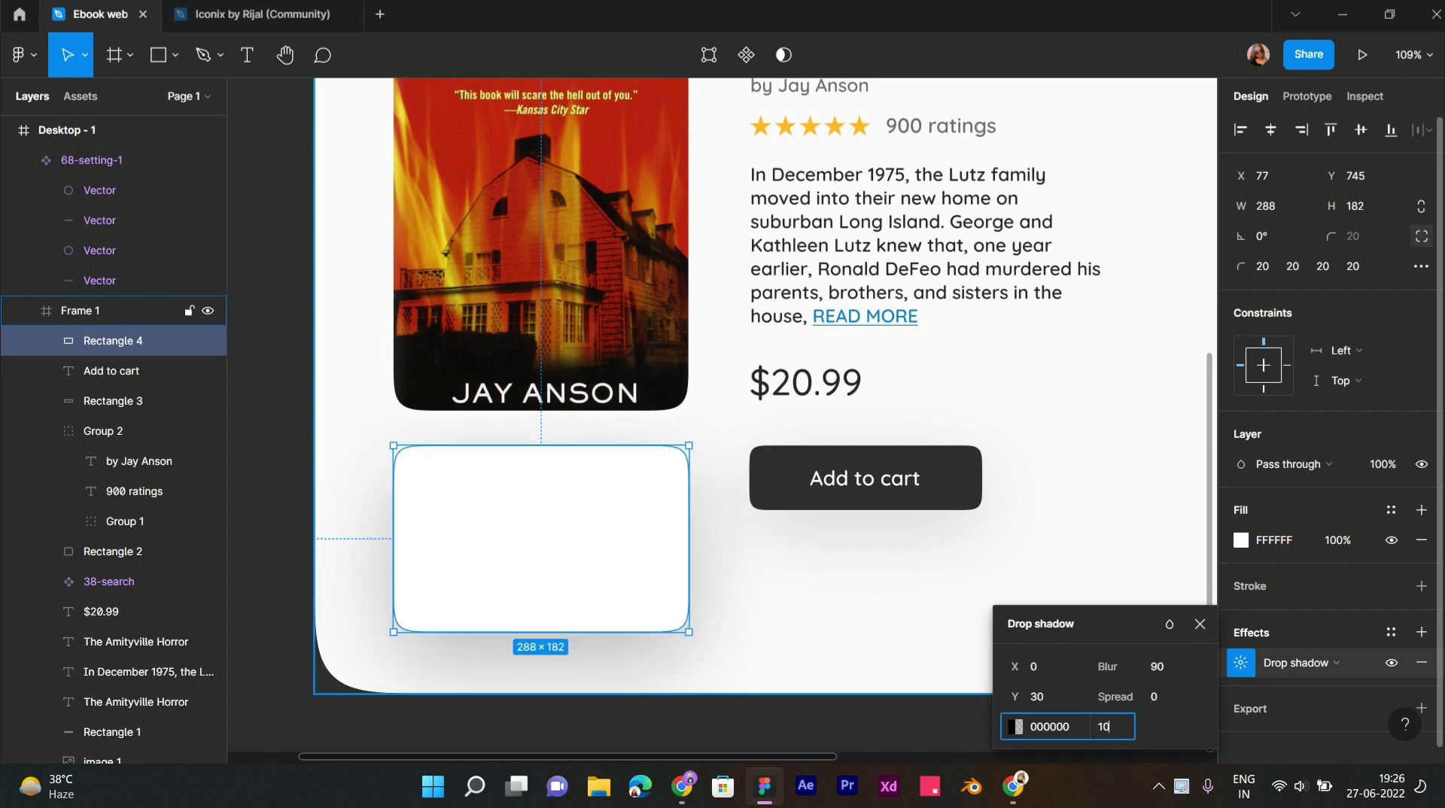
pyautogui.press('Return')
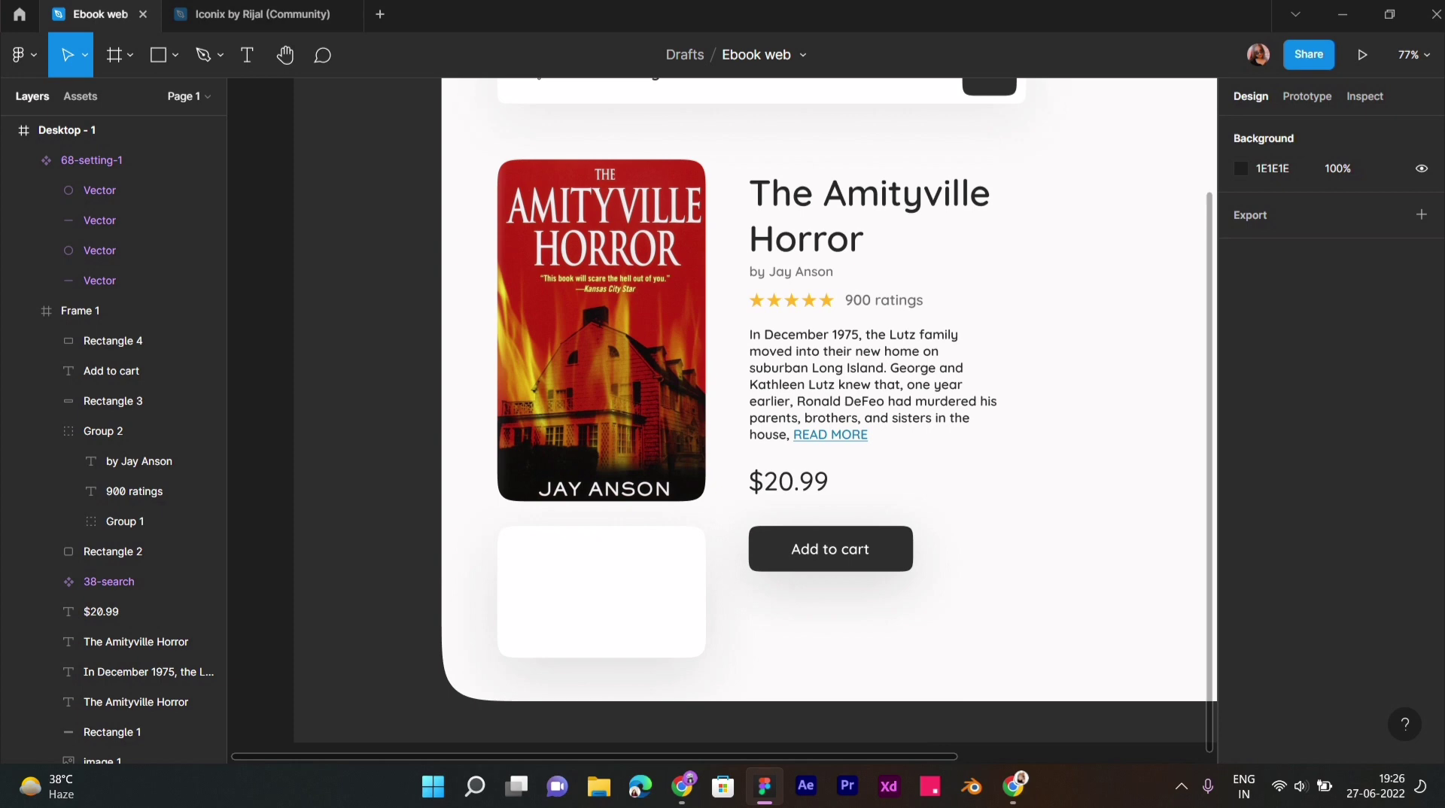
pyautogui.hotkey('alt', 'Tab')
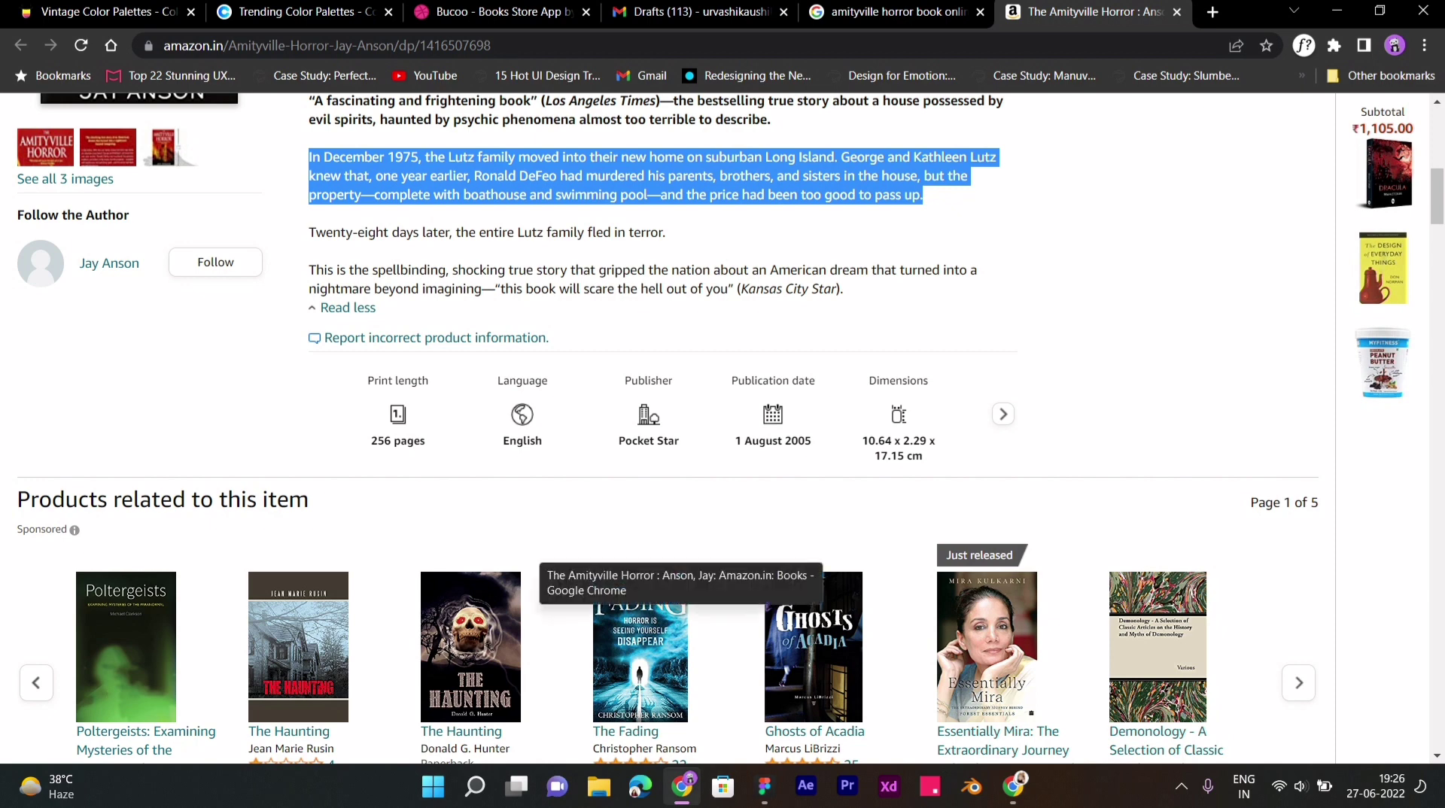
pyautogui.hotkey('alt', 'Tab')
pyautogui.keyDown('ctrl'); pyautogui.scroll(5, 628, 561); pyautogui.keyUp('ctrl')
pyautogui.scroll(-3, 663, 421)
pyautogui.hscroll(-3, 662, 421)
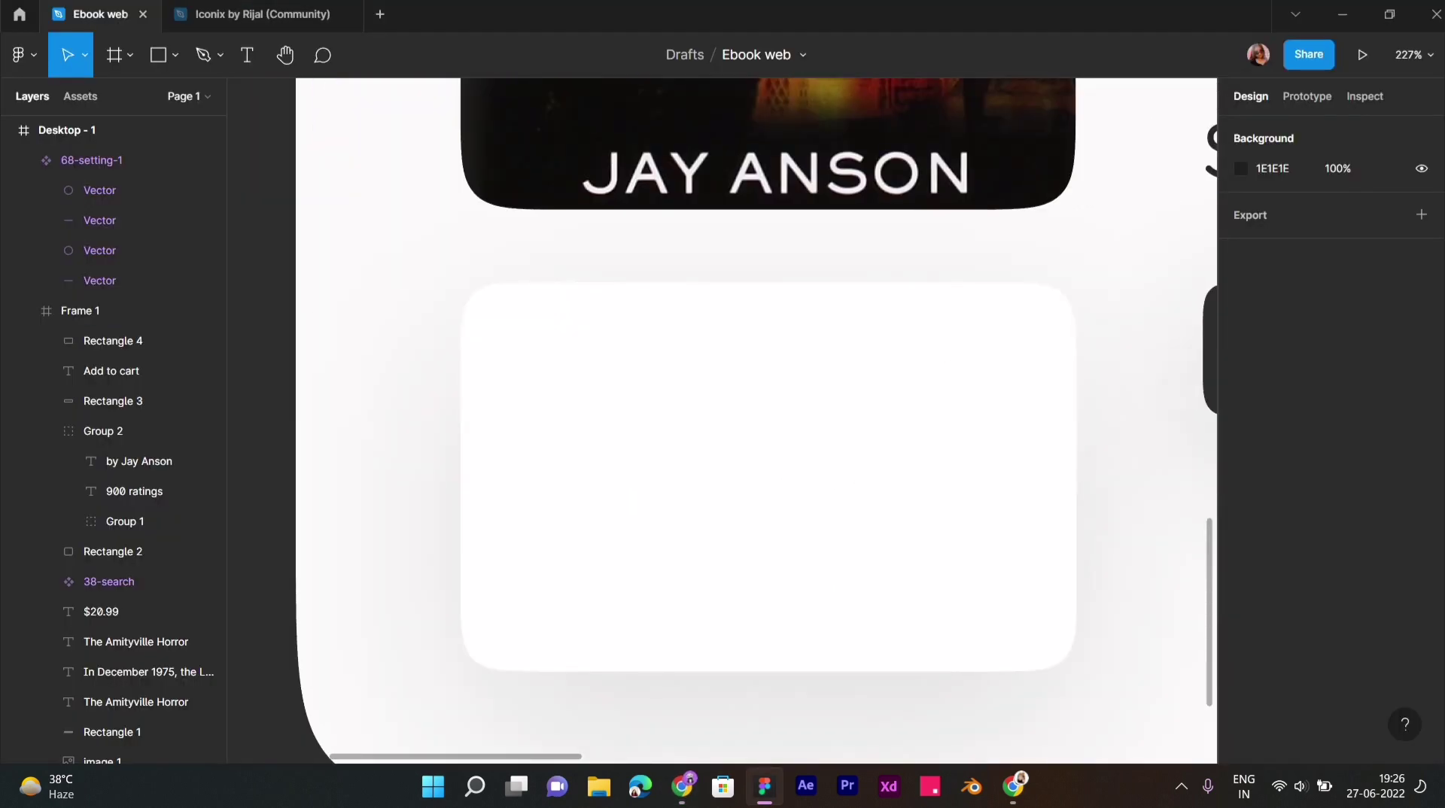
# Add a grey 'Print length' label inside the white card
pyautogui.click(113, 341)
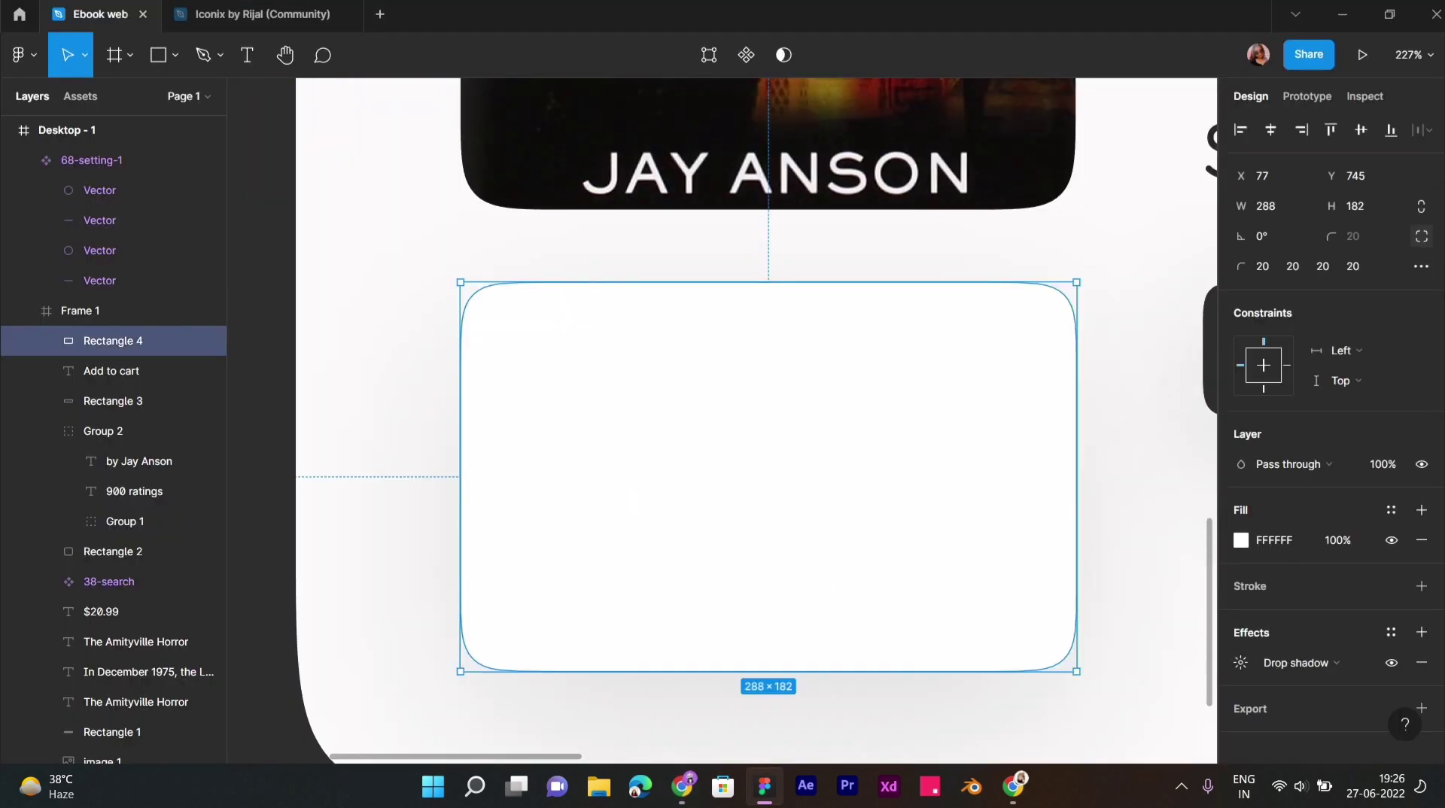
pyautogui.keyDown('ctrl'); pyautogui.scroll(-2, 778, 407); pyautogui.keyUp('ctrl')
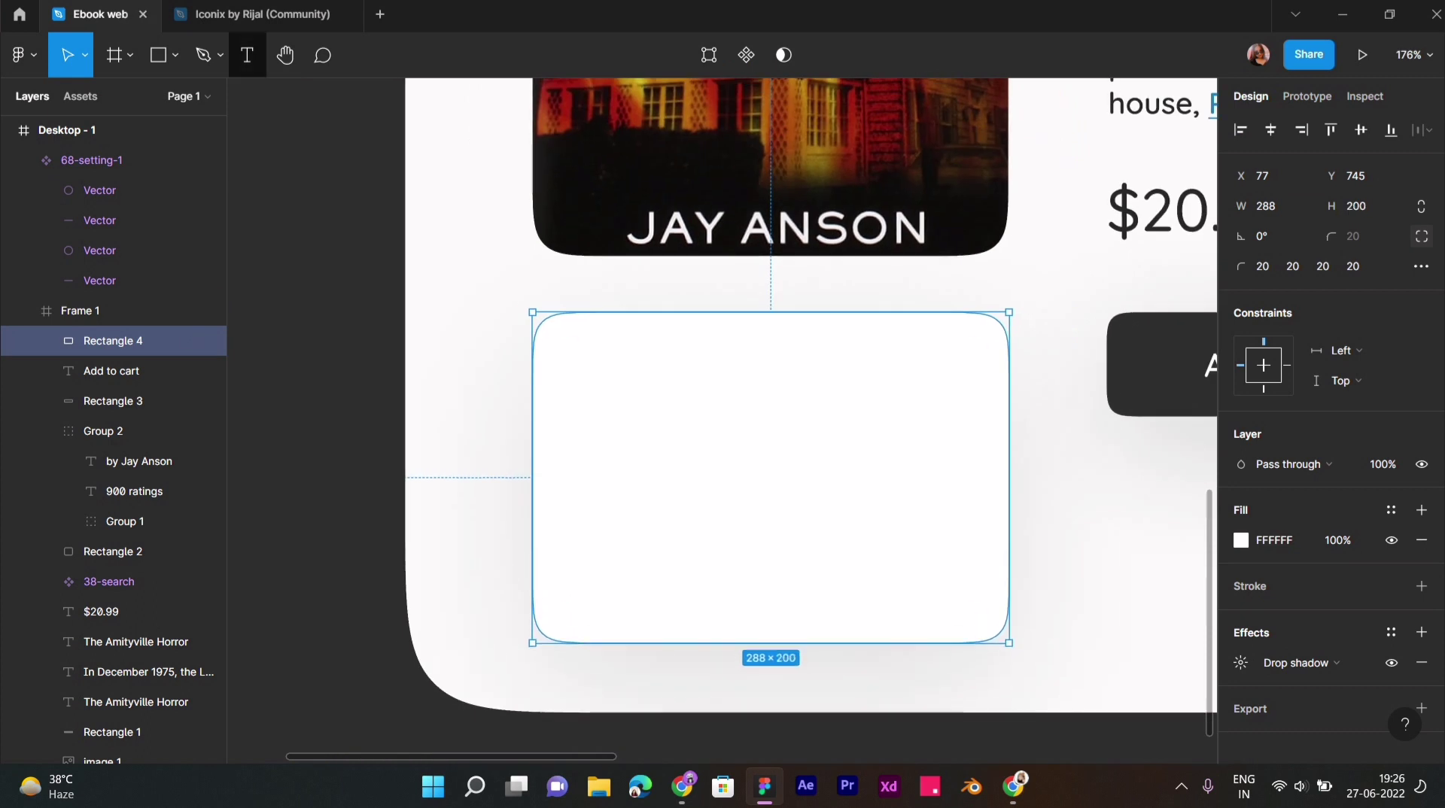
pyautogui.click(247, 54)
pyautogui.keyDown('ctrl'); pyautogui.scroll(3, 551, 421); pyautogui.keyUp('ctrl')
pyautogui.click(563, 346)
pyautogui.write('Pr')
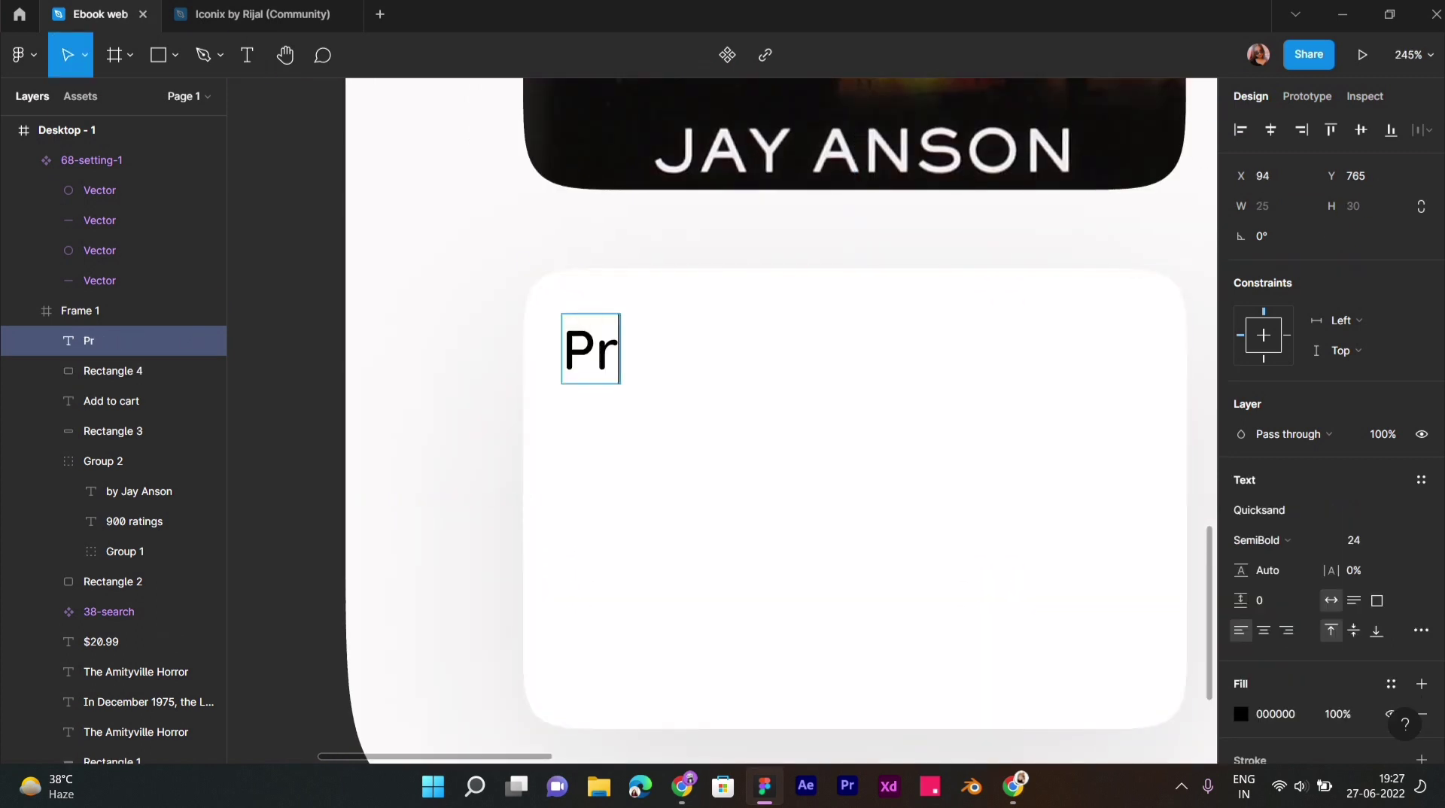
pyautogui.write('int length')
pyautogui.press('Escape')
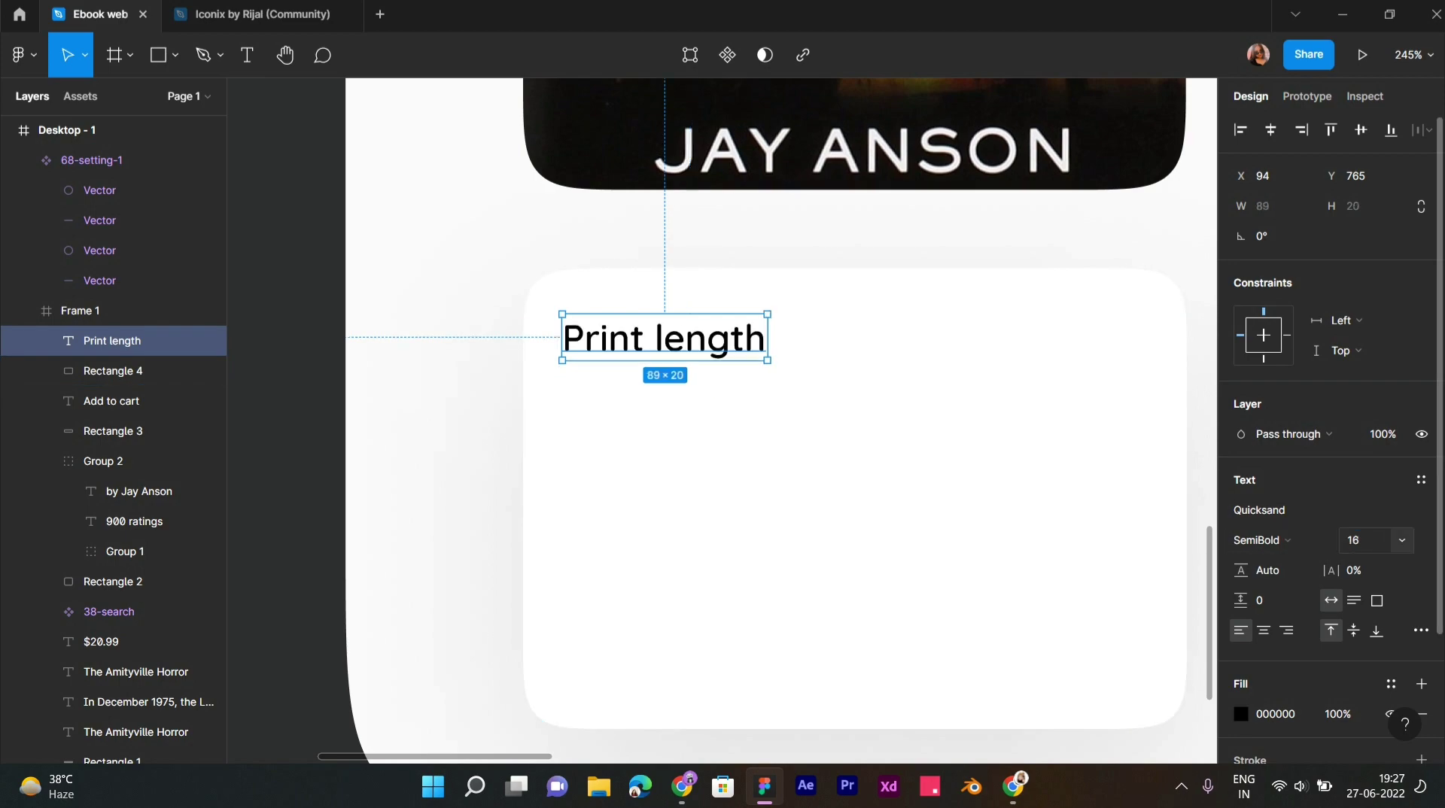
pyautogui.hotkey('alt', 'Tab')
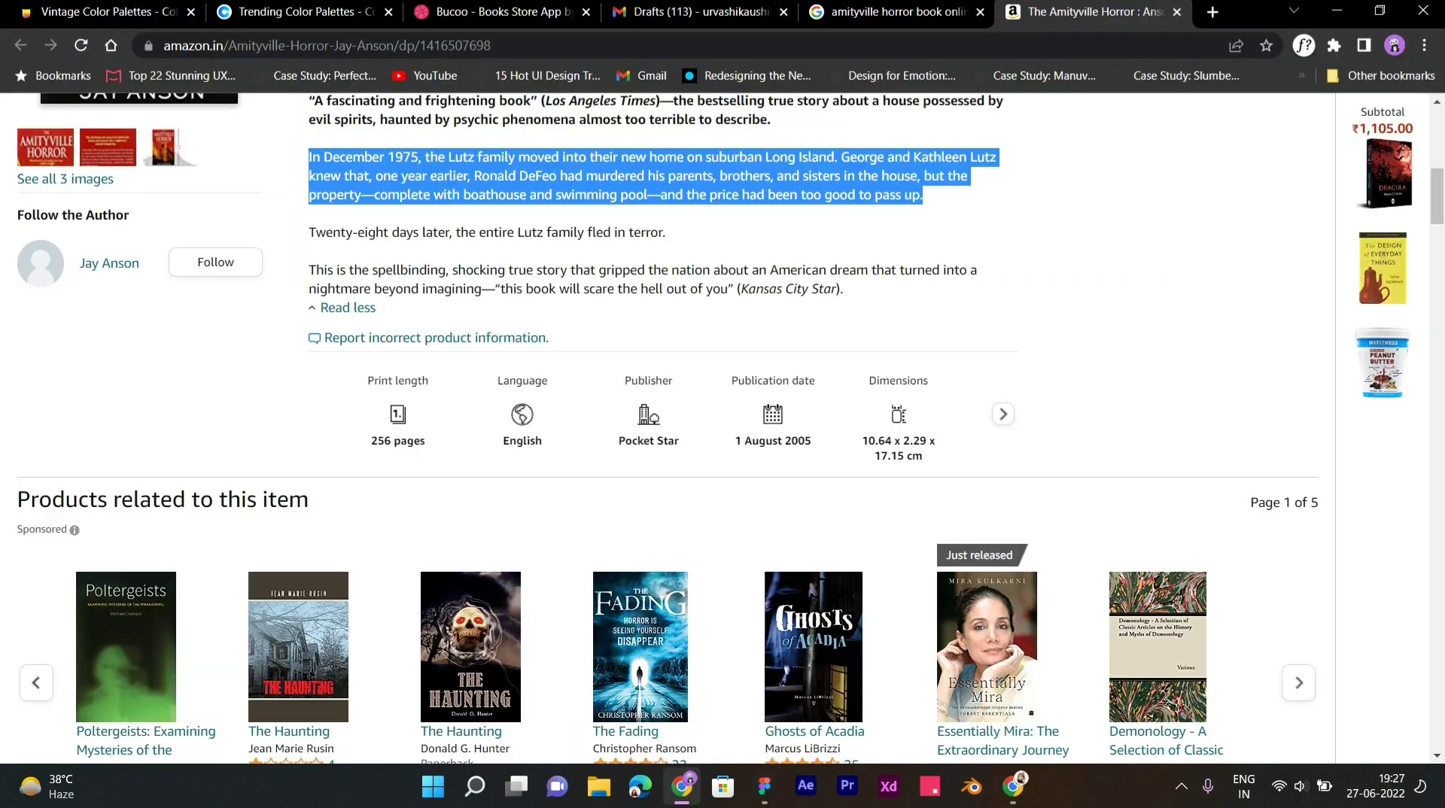
pyautogui.hotkey('alt', 'Tab')
pyautogui.moveTo(993, 421); pyautogui.dragTo(994, 409)
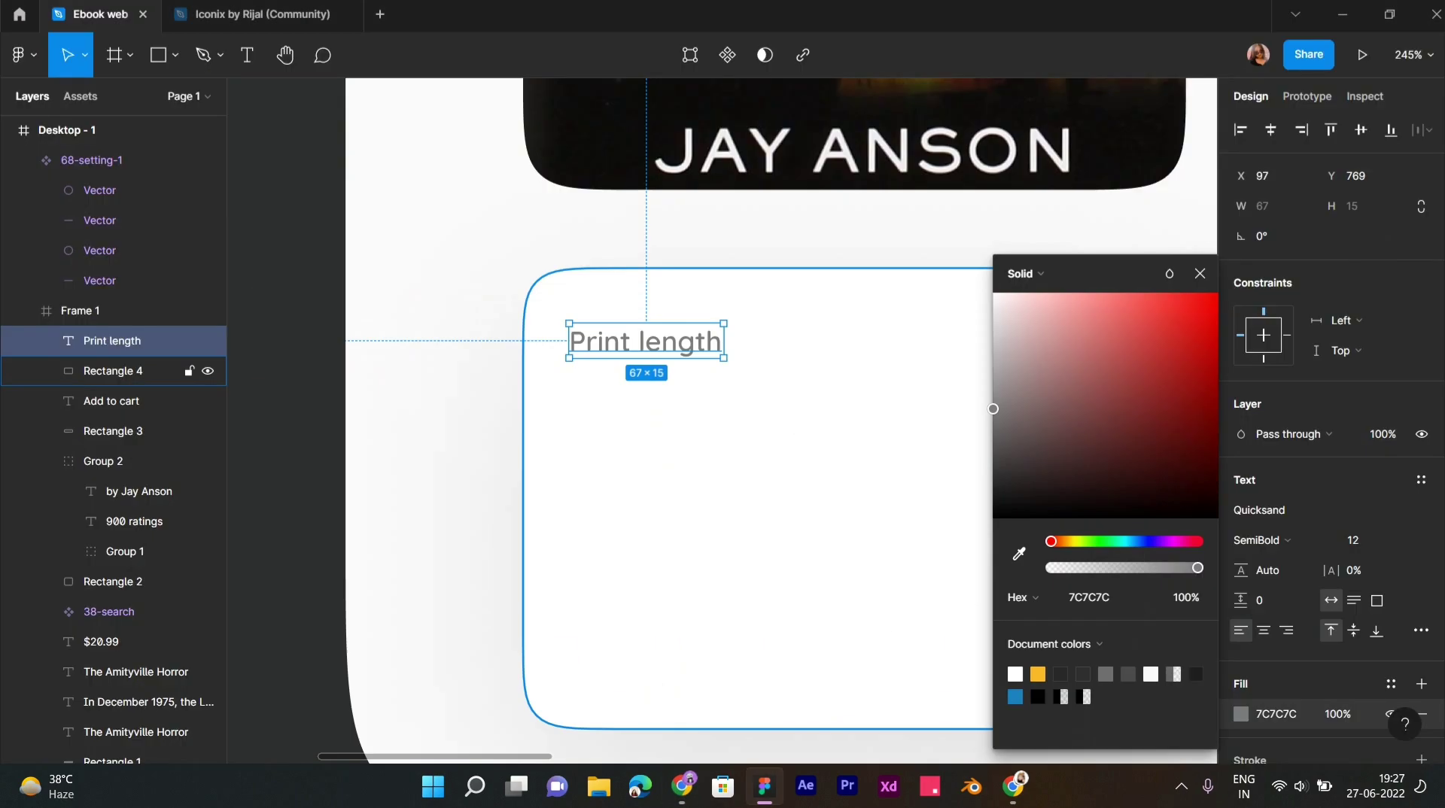
# Duplicate the label into 'Language' and 'Publisher' labels, referencing the Amazon page
pyautogui.moveTo(646, 341); pyautogui.dragTo(931, 341)
pyautogui.press('Return')
pyautogui.write('Language')
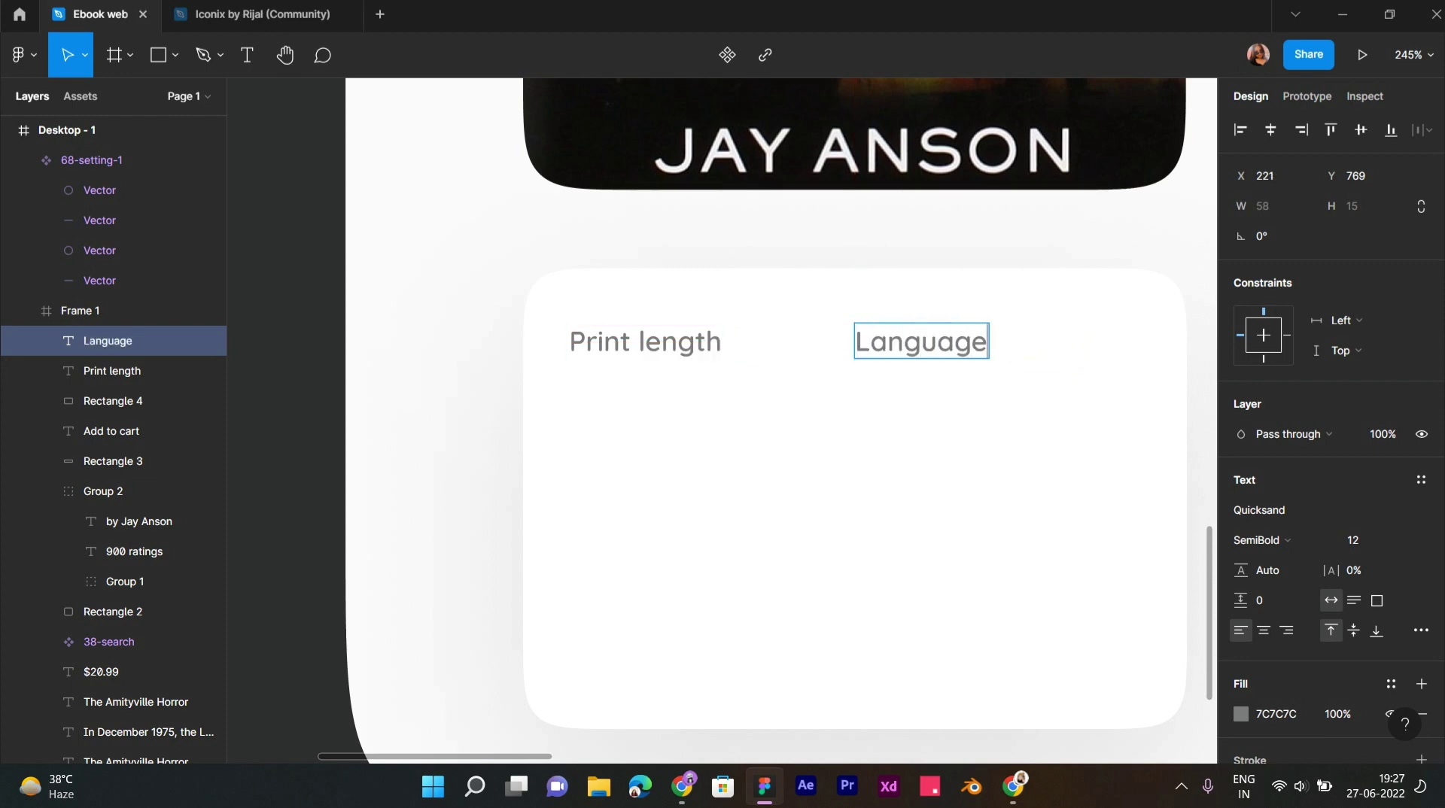
pyautogui.moveTo(645, 341)
pyautogui.mouseDown()
pyautogui.moveTo(646, 541)
pyautogui.moveTo(915, 542)
pyautogui.mouseUp()
pyautogui.press('Return')
pyautogui.write('Publisher')
pyautogui.press('Escape')
pyautogui.hotkey('alt', 'Tab')
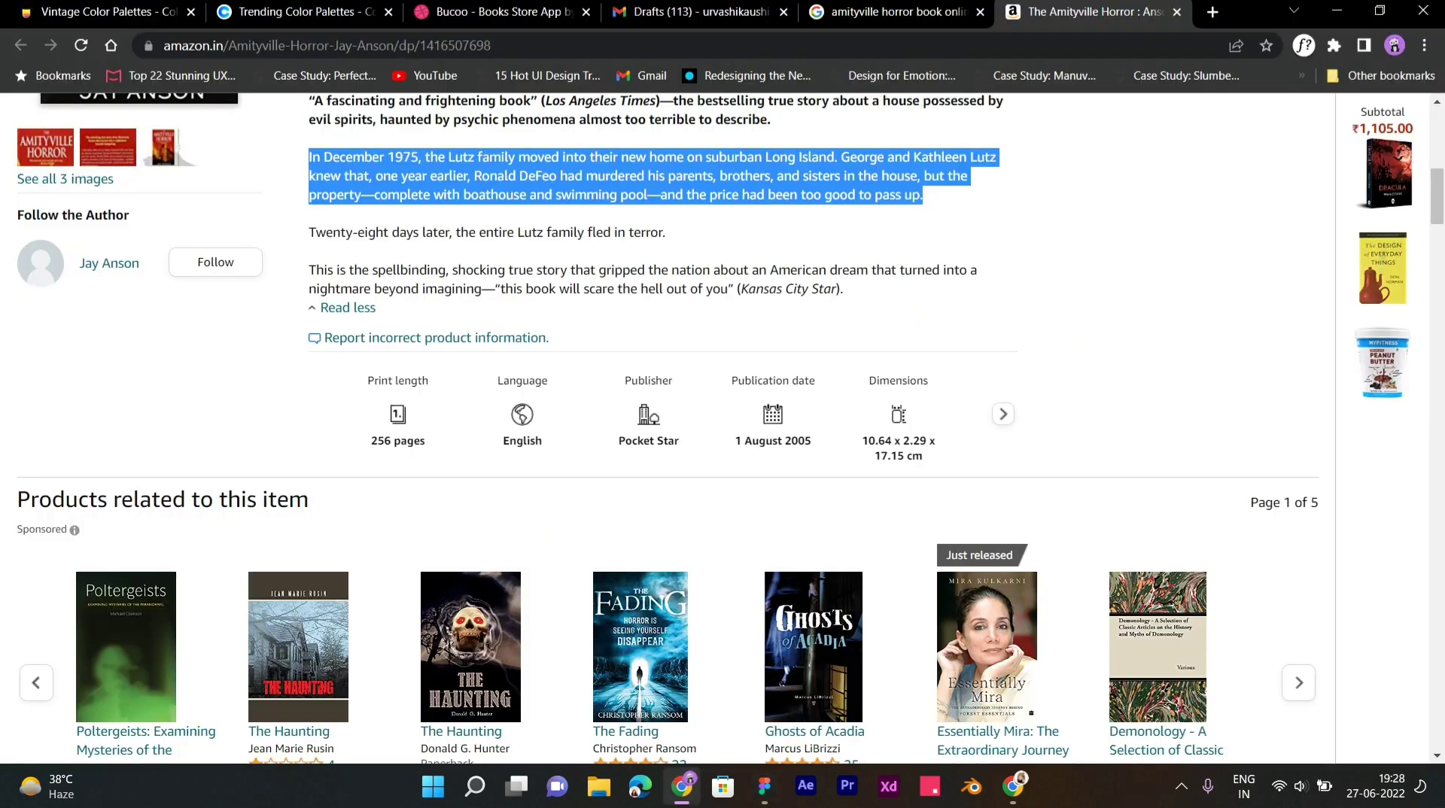
pyautogui.hotkey('alt', 'Tab')
# Finish the Publication date label and add a 256 Pages value below Print length, size 18, colour 2F2F2F
pyautogui.press('Return')
pyautogui.write('Publishe')
pyautogui.press('Escape')
pyautogui.press('Escape')
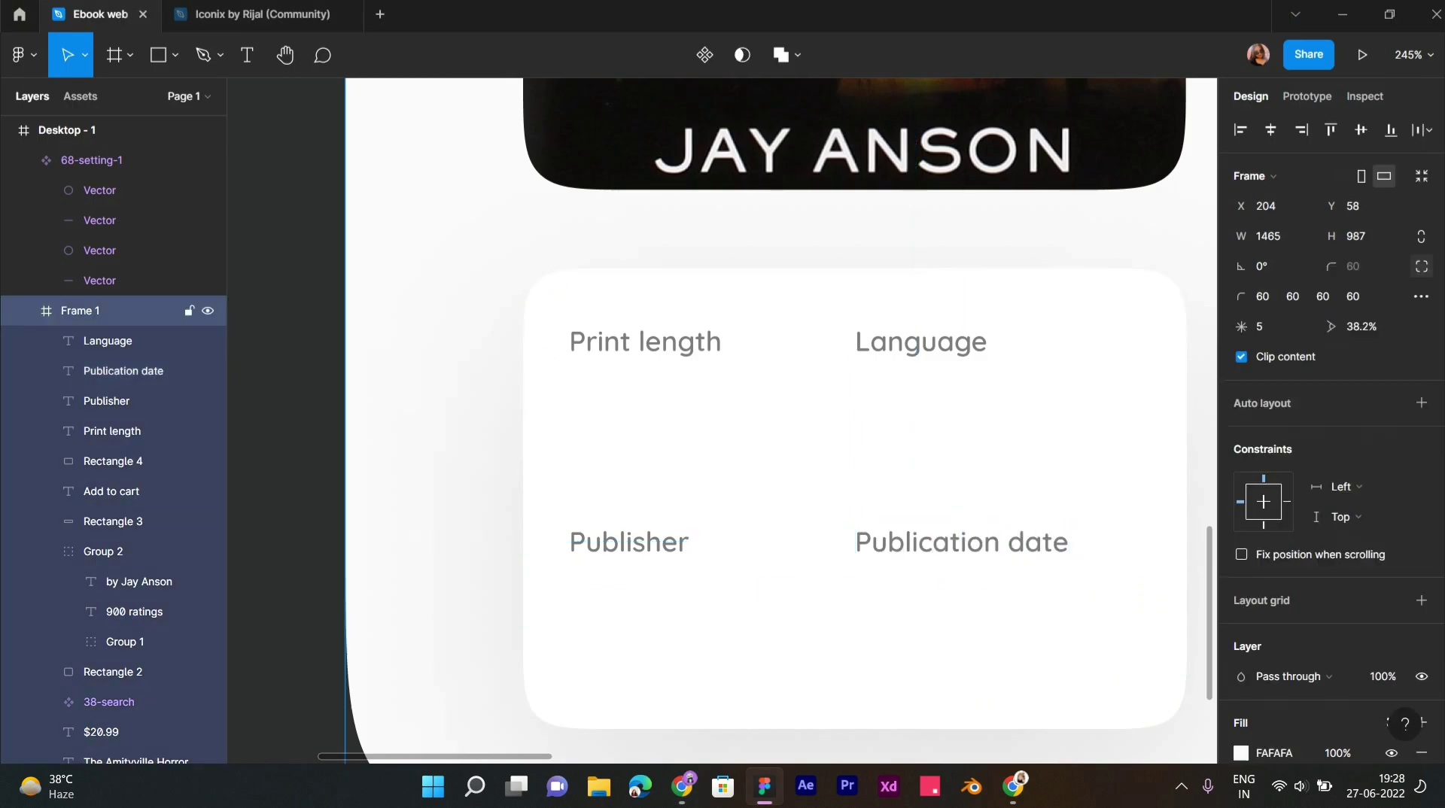
pyautogui.moveTo(646, 341); pyautogui.dragTo(646, 387)
pyautogui.press('Return')
pyautogui.write('256 Pages')
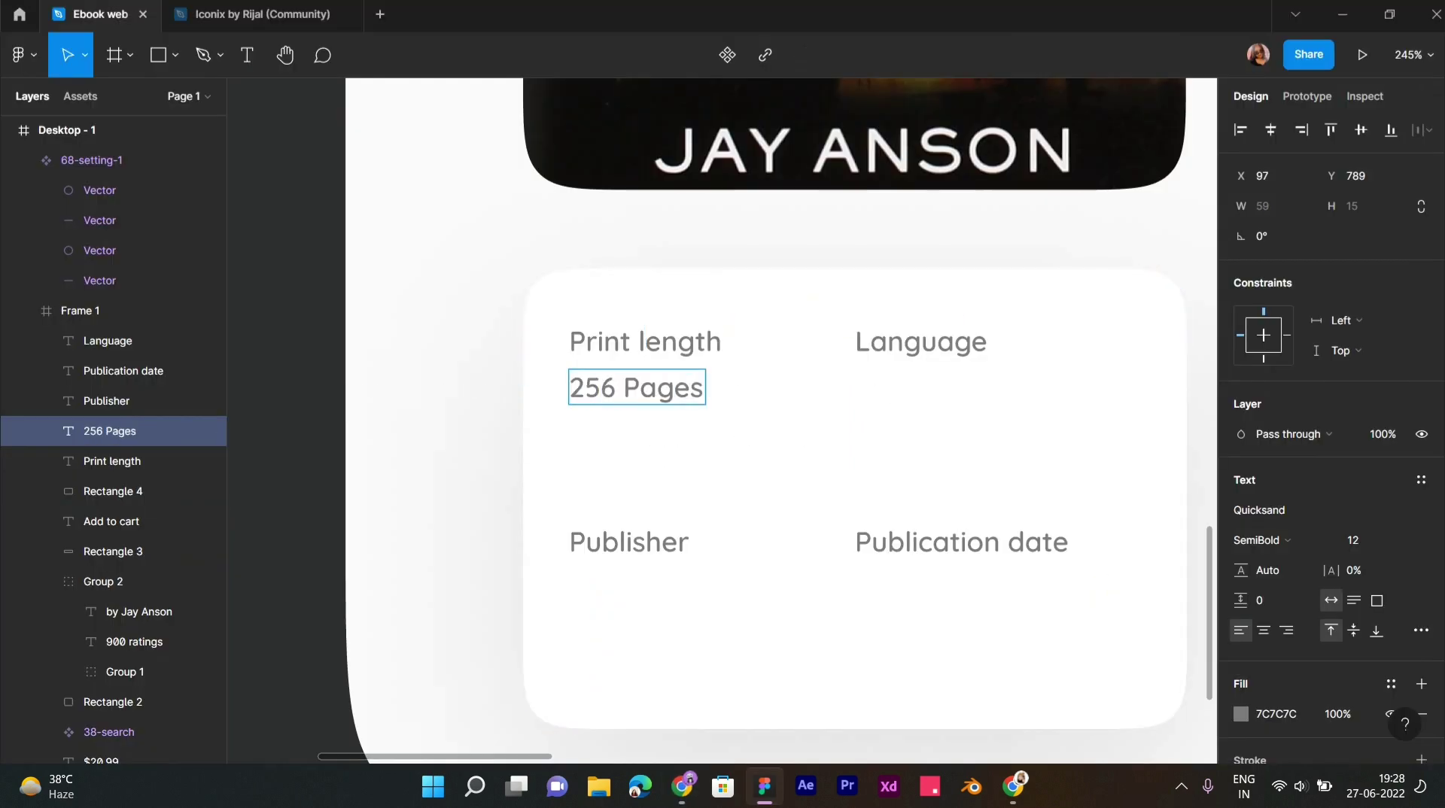
pyautogui.click(1352, 540)
pyautogui.write('18')
pyautogui.click(1240, 713)
pyautogui.moveTo(1023, 482); pyautogui.dragTo(993, 477)
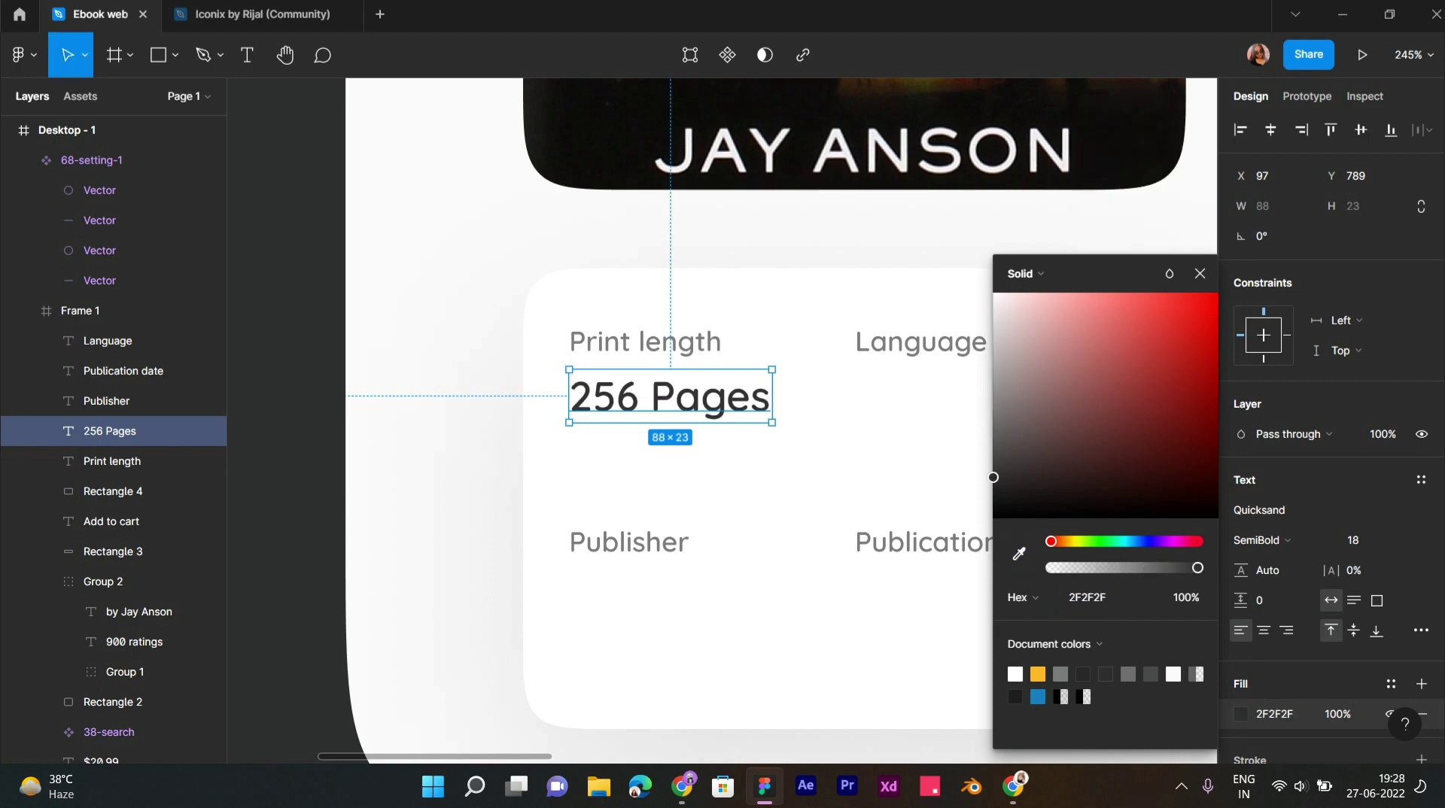
pyautogui.hscroll(-3, 753, 452)
pyautogui.press('Escape')
# Copy the value to add English, Pocket Star and 1 Aug 2005 under their labels
pyautogui.moveTo(565, 397); pyautogui.dragTo(764, 397)
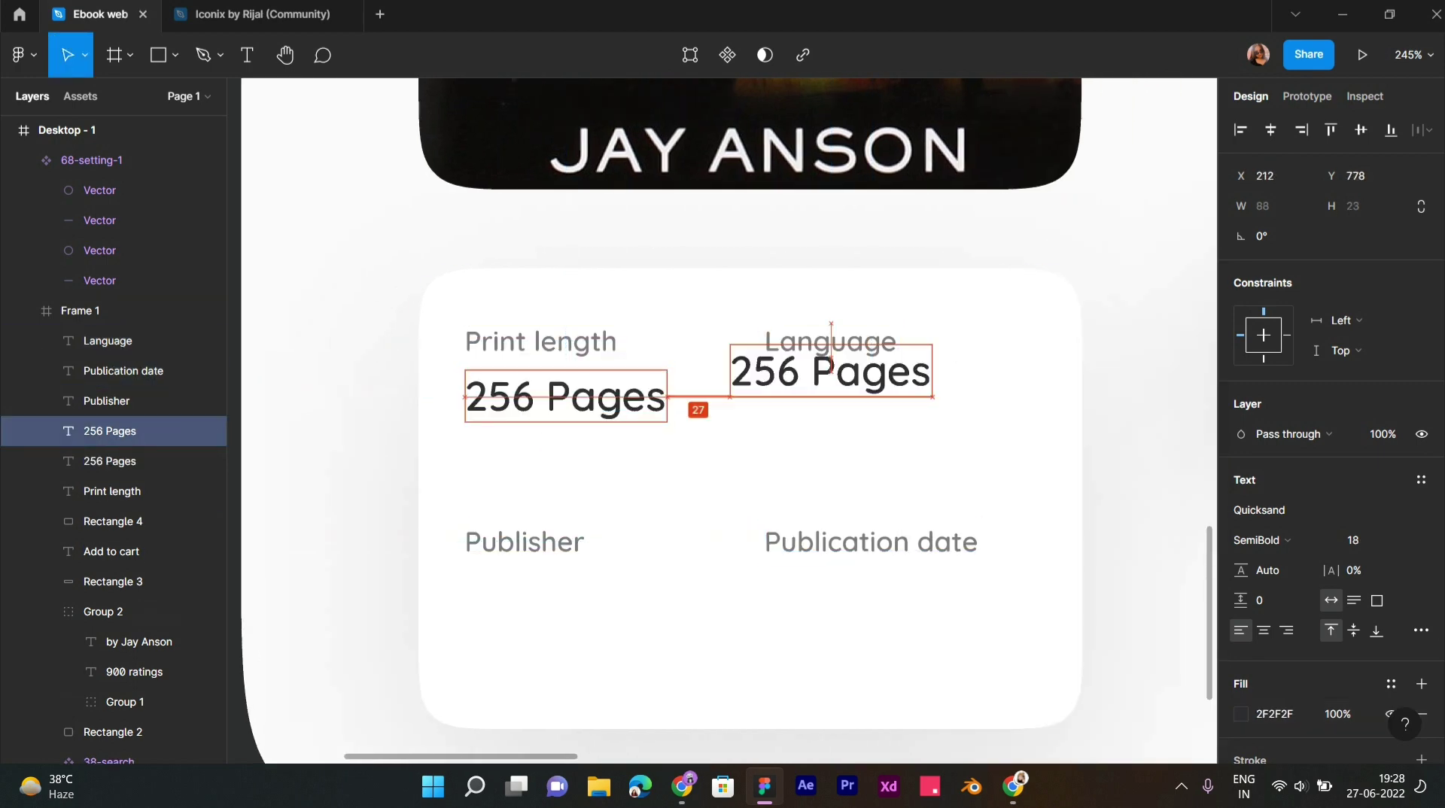
pyautogui.press('Return')
pyautogui.press('BackSpace')
pyautogui.scroll(-2, 722, 422)
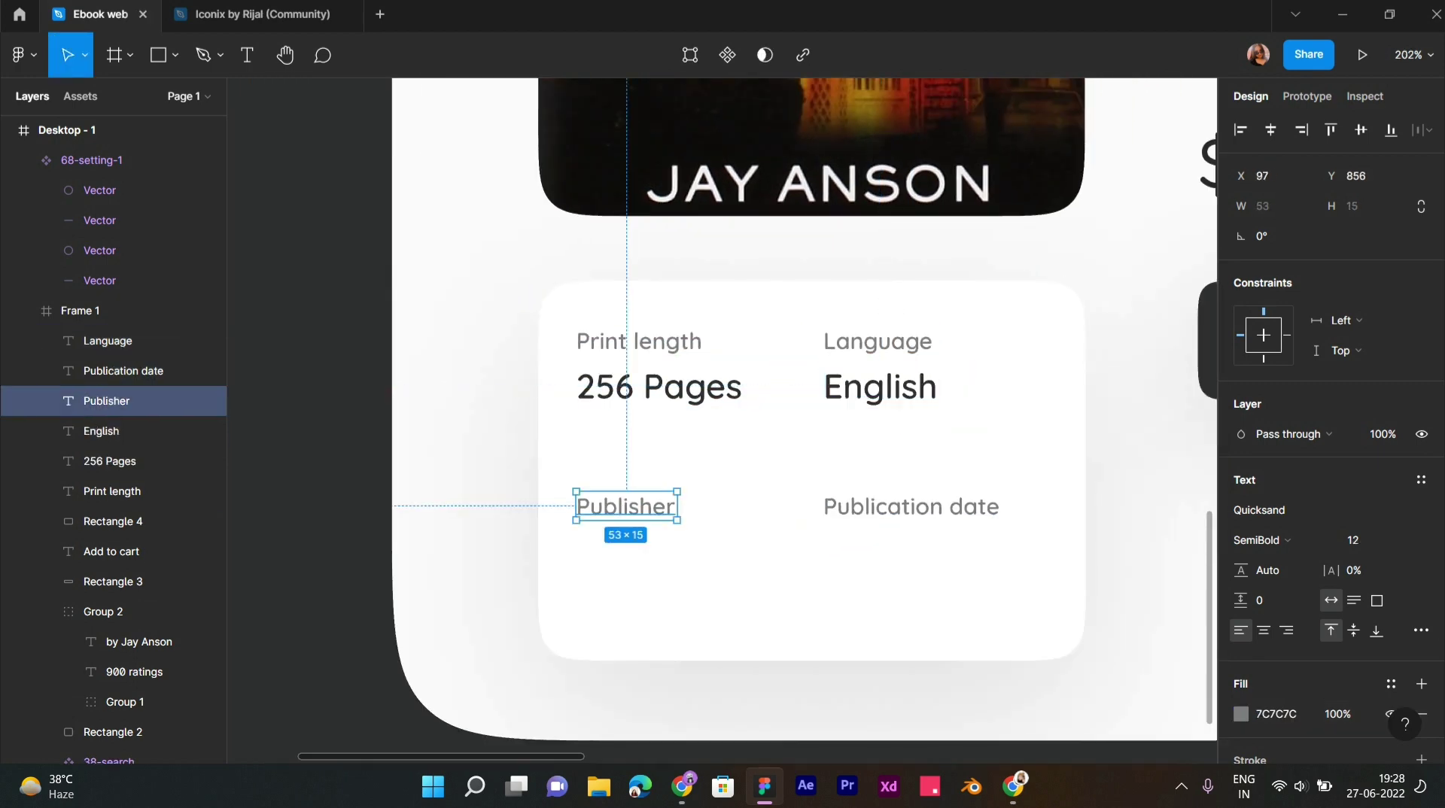
pyautogui.moveTo(659, 388)
pyautogui.mouseDown()
pyautogui.moveTo(652, 513)
pyautogui.moveTo(917, 521)
pyautogui.mouseUp()
pyautogui.press('Return')
pyautogui.press('BackSpace')
pyautogui.press('Escape')
pyautogui.press('Return')
pyautogui.write('1')
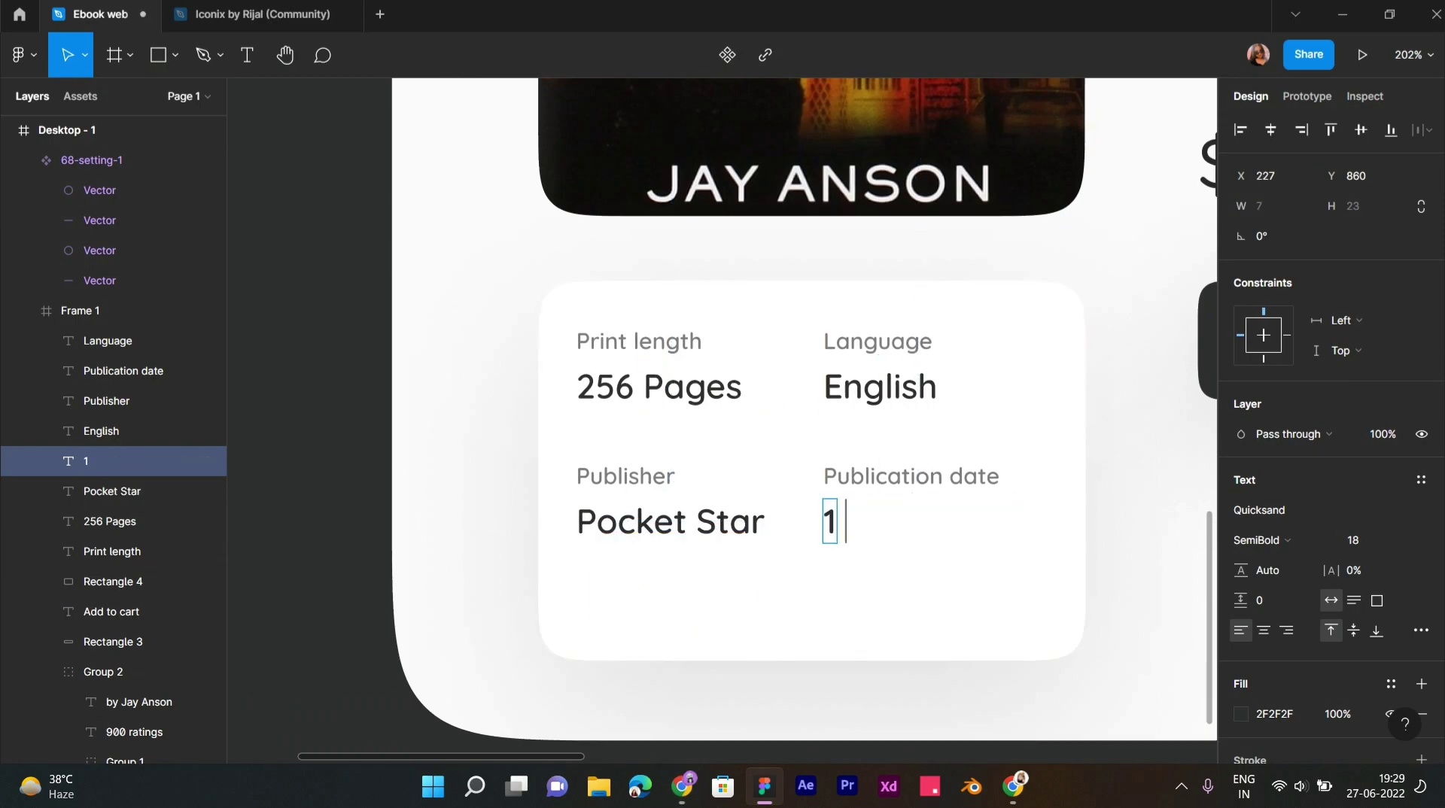
pyautogui.write('005')
pyautogui.press('Escape')
# Select the card rectangle and all eight card texts in Layers, then centre them in the card
pyautogui.click(112, 582)
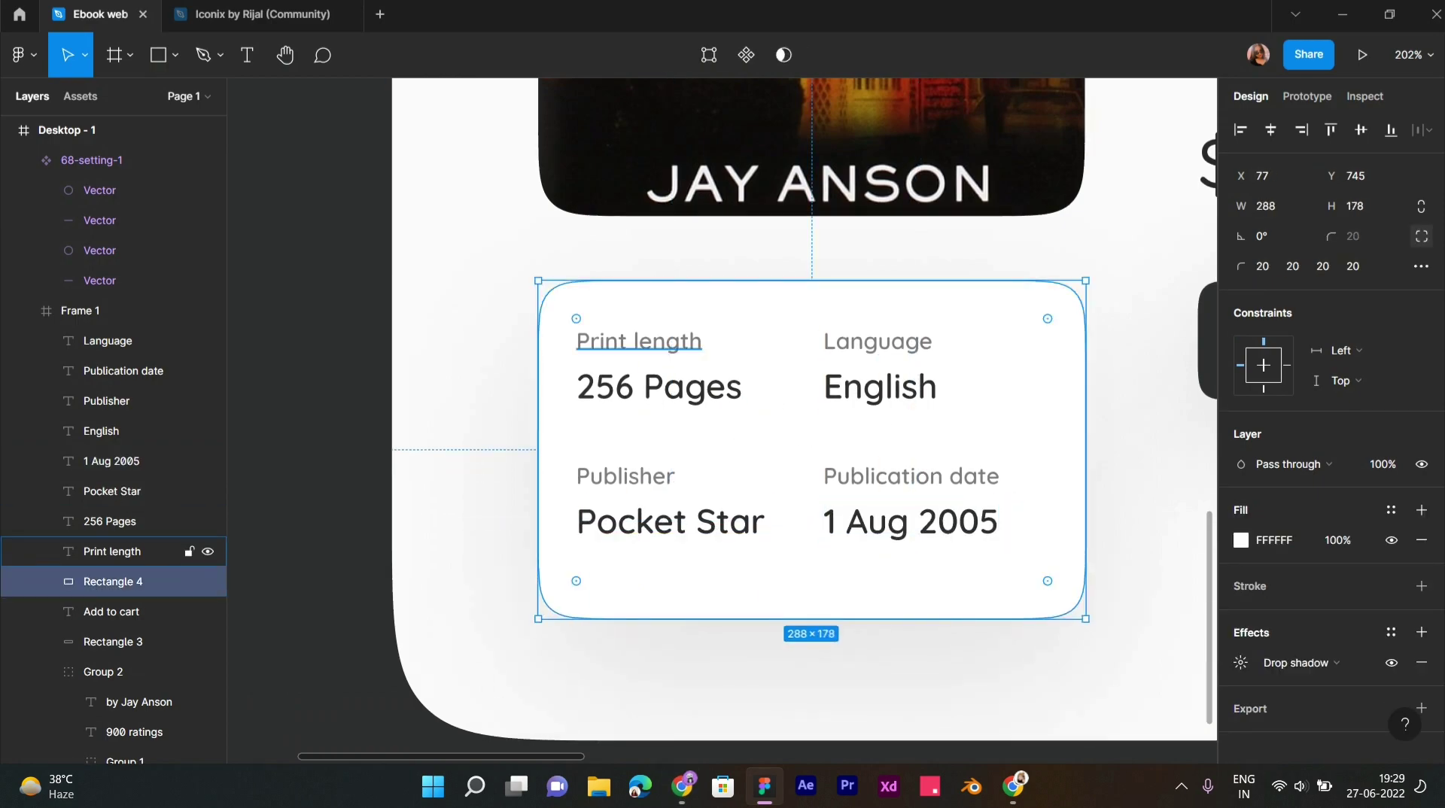
pyautogui.click(113, 552)
pyautogui.keyDown('shift'); pyautogui.click(110, 521); pyautogui.keyUp('shift')
pyautogui.keyDown('shift'); pyautogui.click(101, 432); pyautogui.keyUp('shift')
pyautogui.keyDown('shift'); pyautogui.click(108, 341); pyautogui.keyUp('shift')
pyautogui.keyDown('shift'); pyautogui.click(106, 401); pyautogui.keyUp('shift')
pyautogui.keyDown('shift'); pyautogui.click(111, 492); pyautogui.keyUp('shift')
pyautogui.keyDown('shift'); pyautogui.click(123, 371); pyautogui.keyUp('shift')
pyautogui.keyDown('shift'); pyautogui.click(111, 462); pyautogui.keyUp('shift')
pyautogui.moveTo(753, 422); pyautogui.dragTo(778, 421)
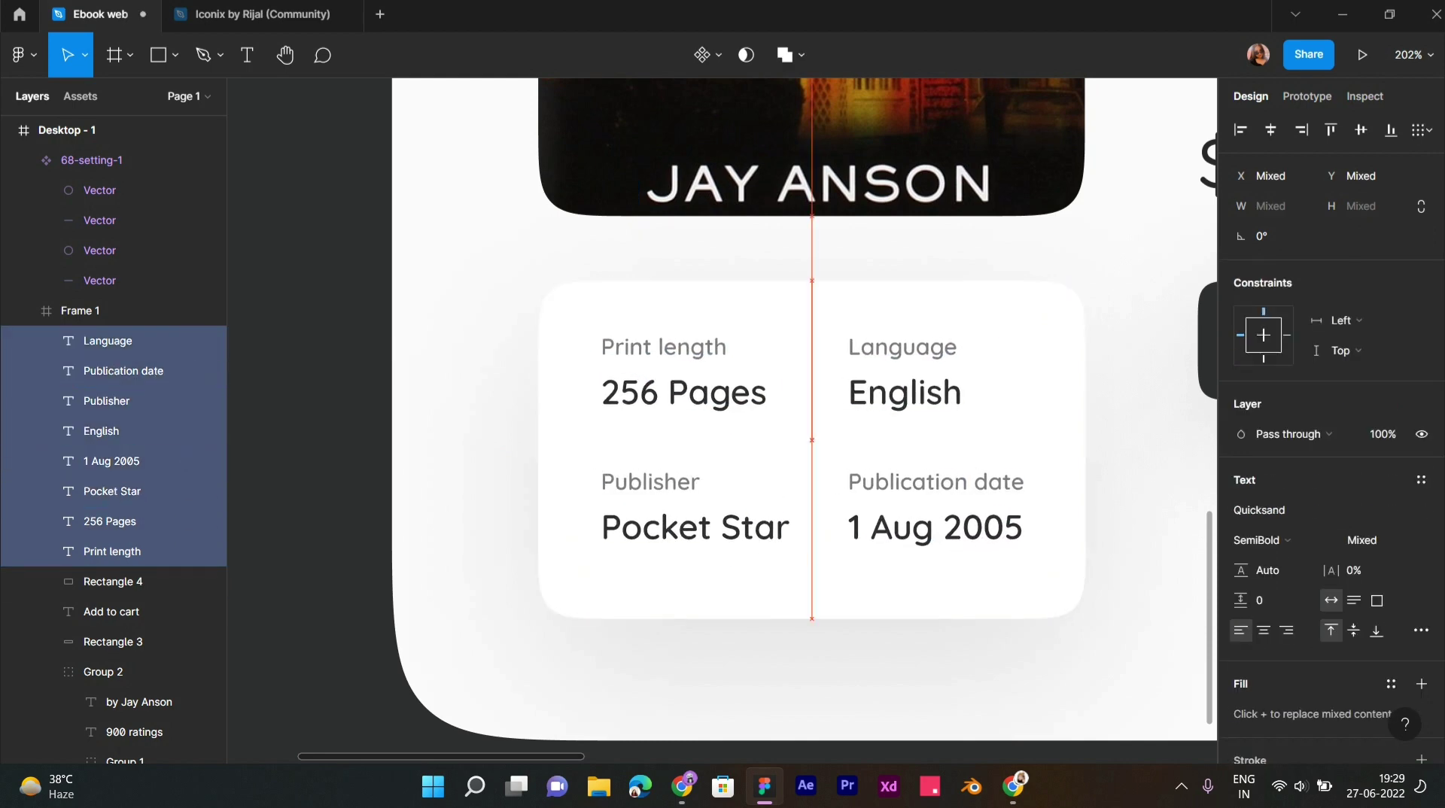
# Deselect and scroll to review the centred card, then select the Add to cart button shape
pyautogui.scroll(-5, 753, 376)
pyautogui.press('Escape')
pyautogui.scroll(-2, 753, 376)
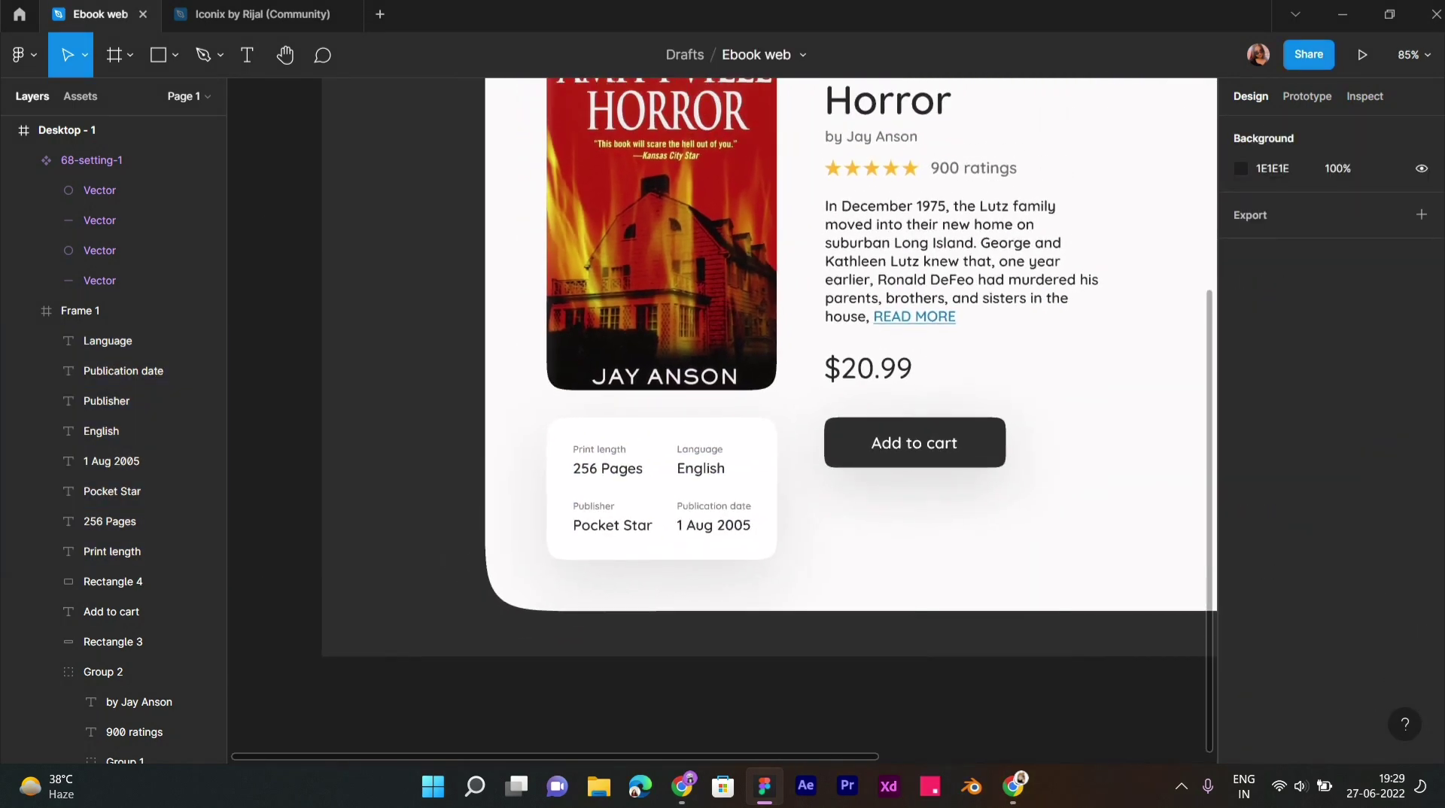
pyautogui.scroll(-2, 723, 414)
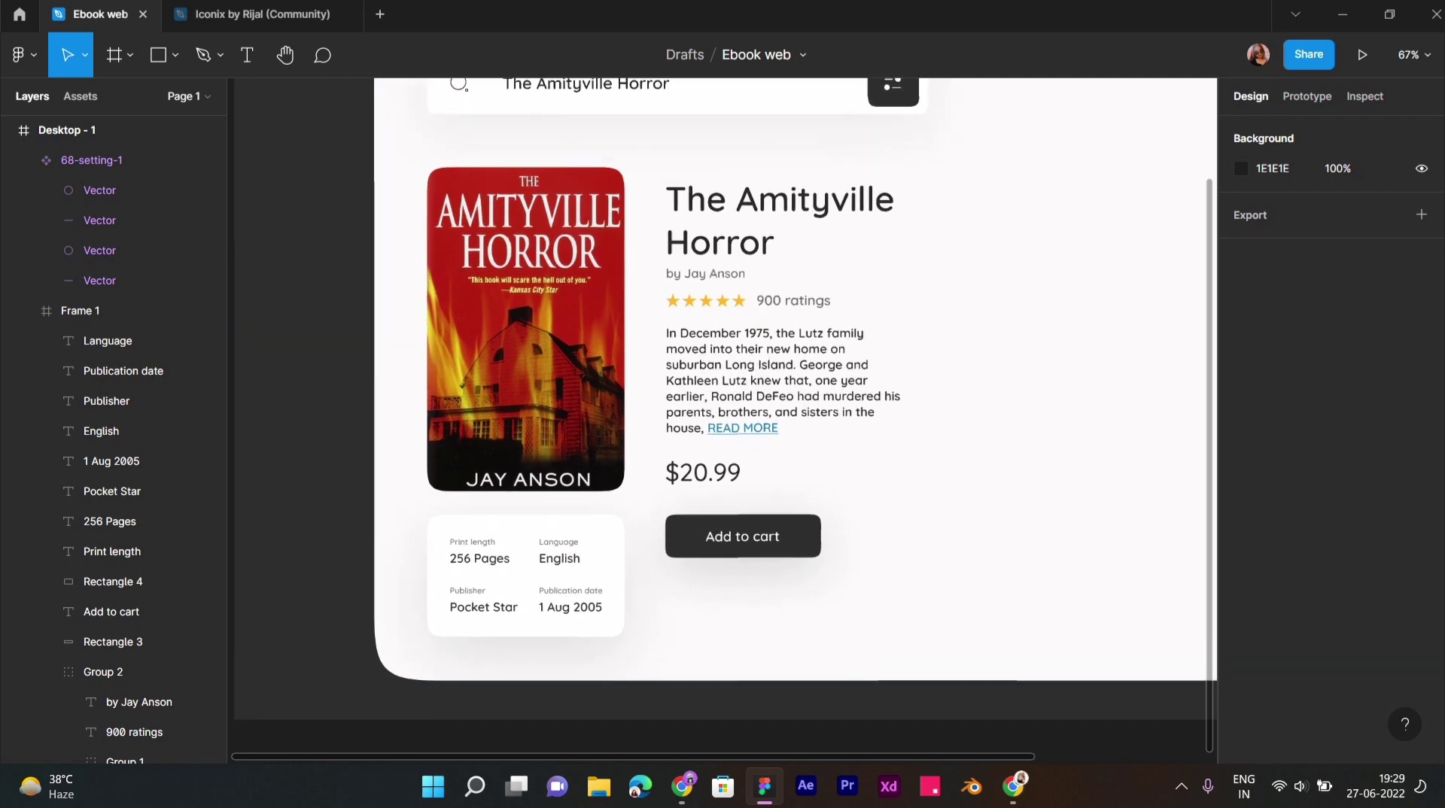
pyautogui.scroll(5, 723, 414)
pyautogui.scroll(3, 723, 414)
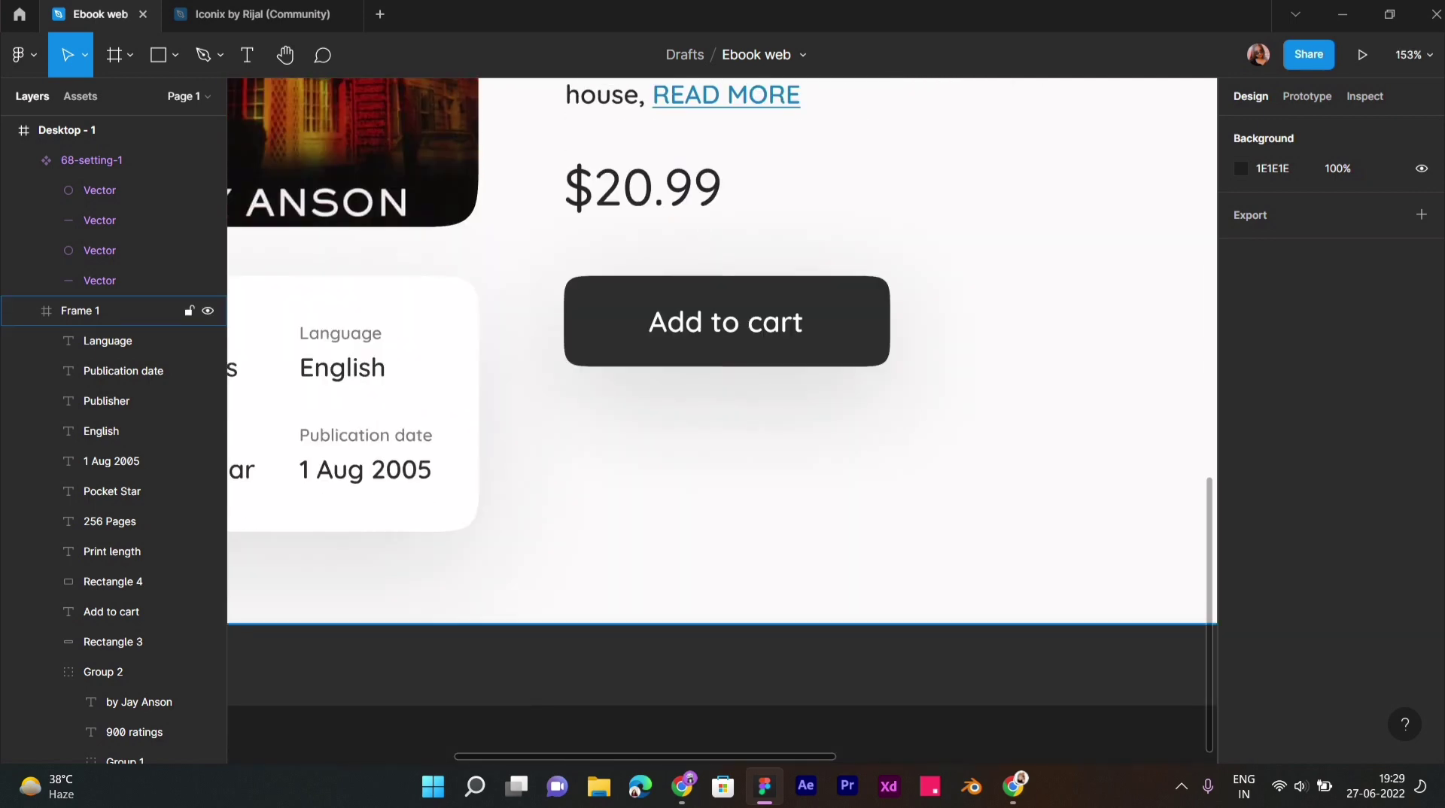
pyautogui.click(726, 322)
# Duplicate the Add to cart rectangle below it, widen it to 252, and replace its fill with a 2F2F2F stroke
pyautogui.moveTo(726, 321); pyautogui.dragTo(726, 433)
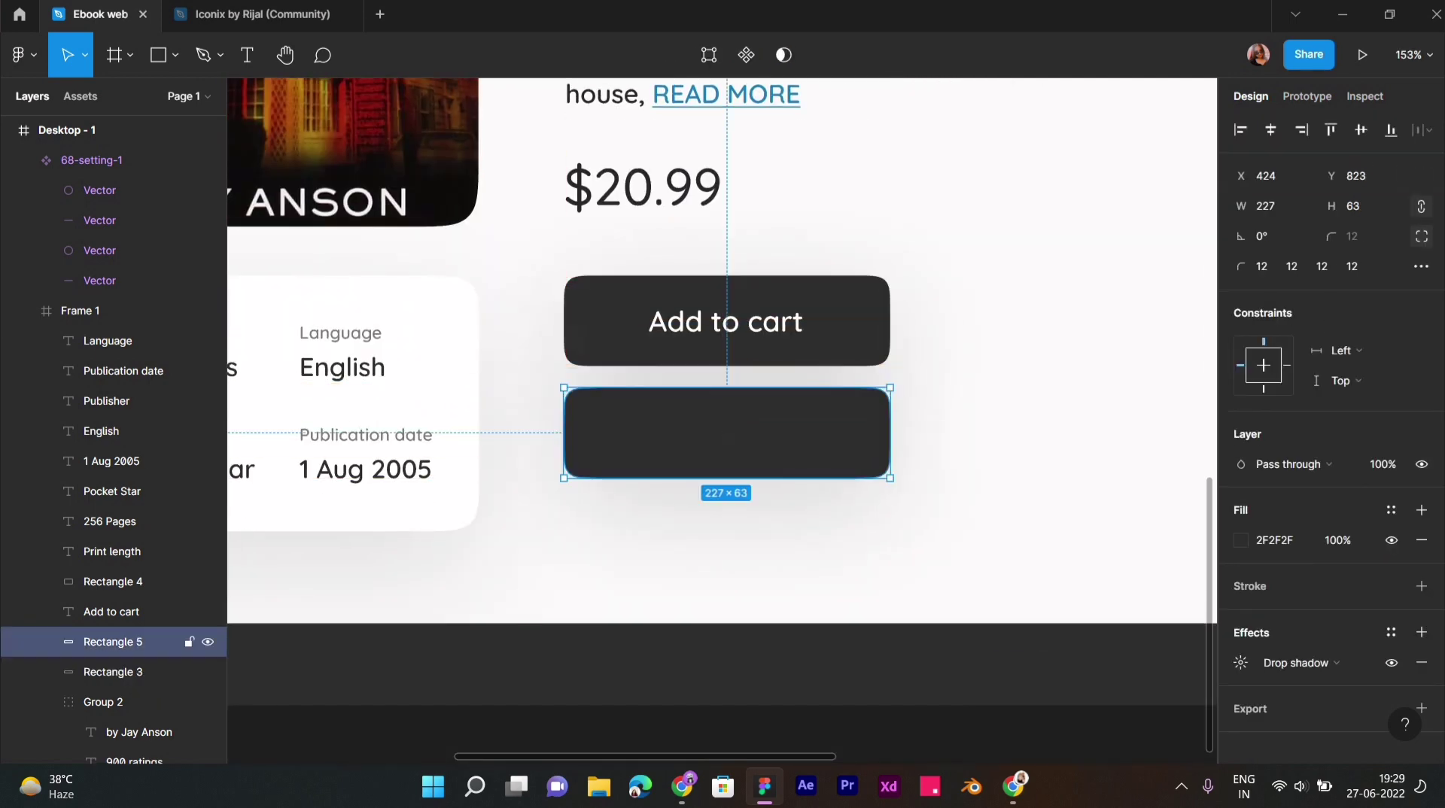
pyautogui.moveTo(890, 433); pyautogui.dragTo(926, 432)
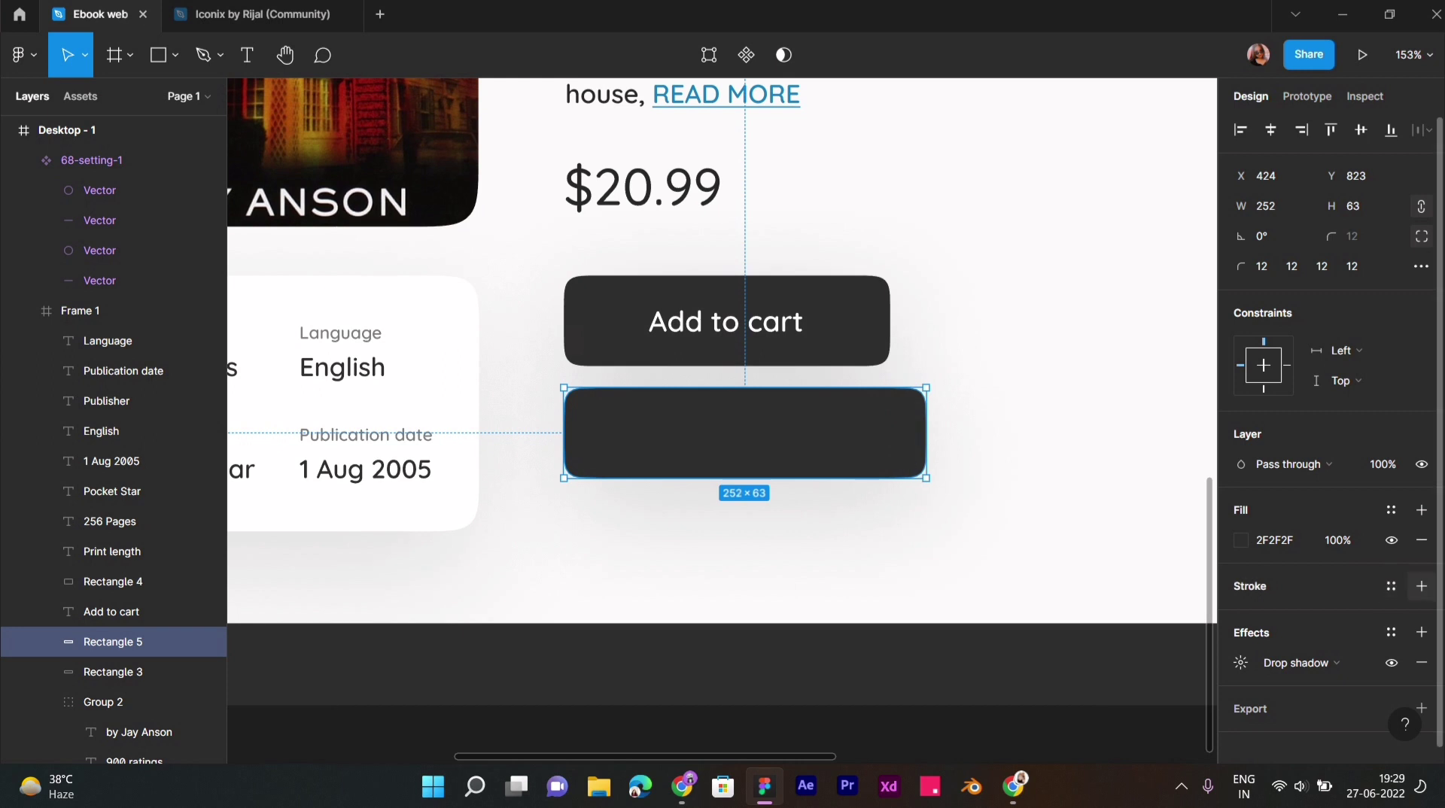
pyautogui.click(1421, 587)
pyautogui.click(1421, 541)
pyautogui.click(1241, 587)
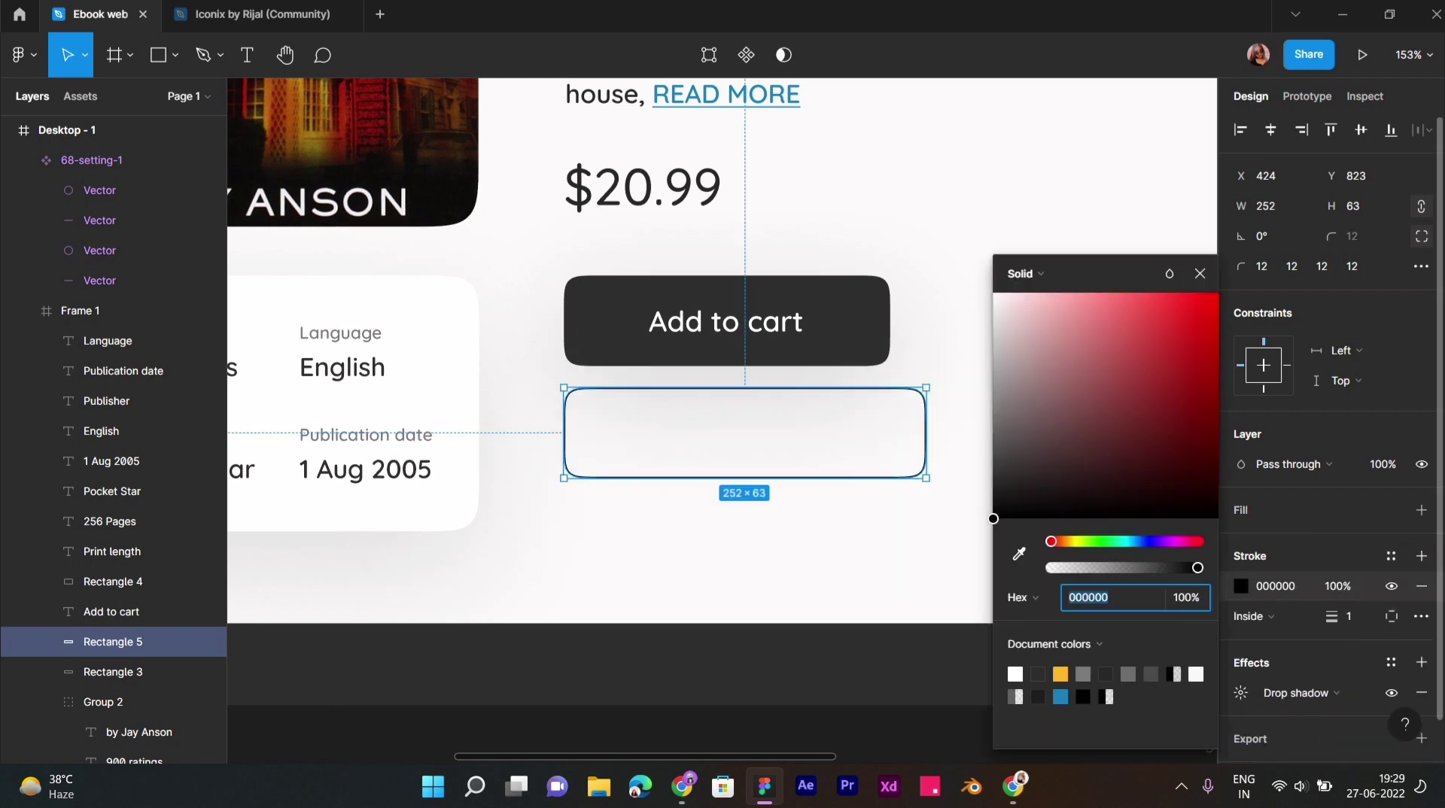
pyautogui.click(1019, 555)
pyautogui.click(727, 321)
pyautogui.hotkey('shift', 'Down')
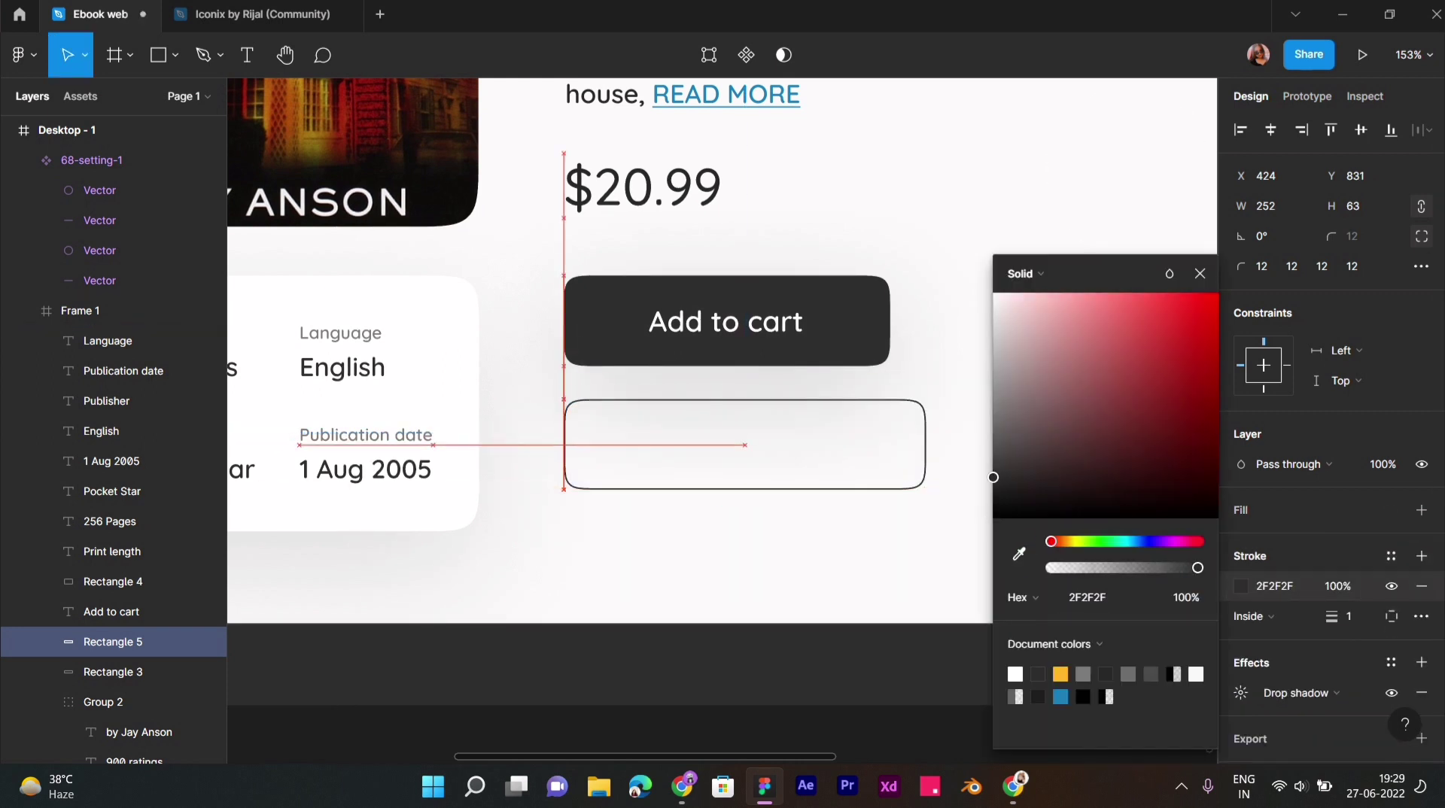
pyautogui.press('Down')
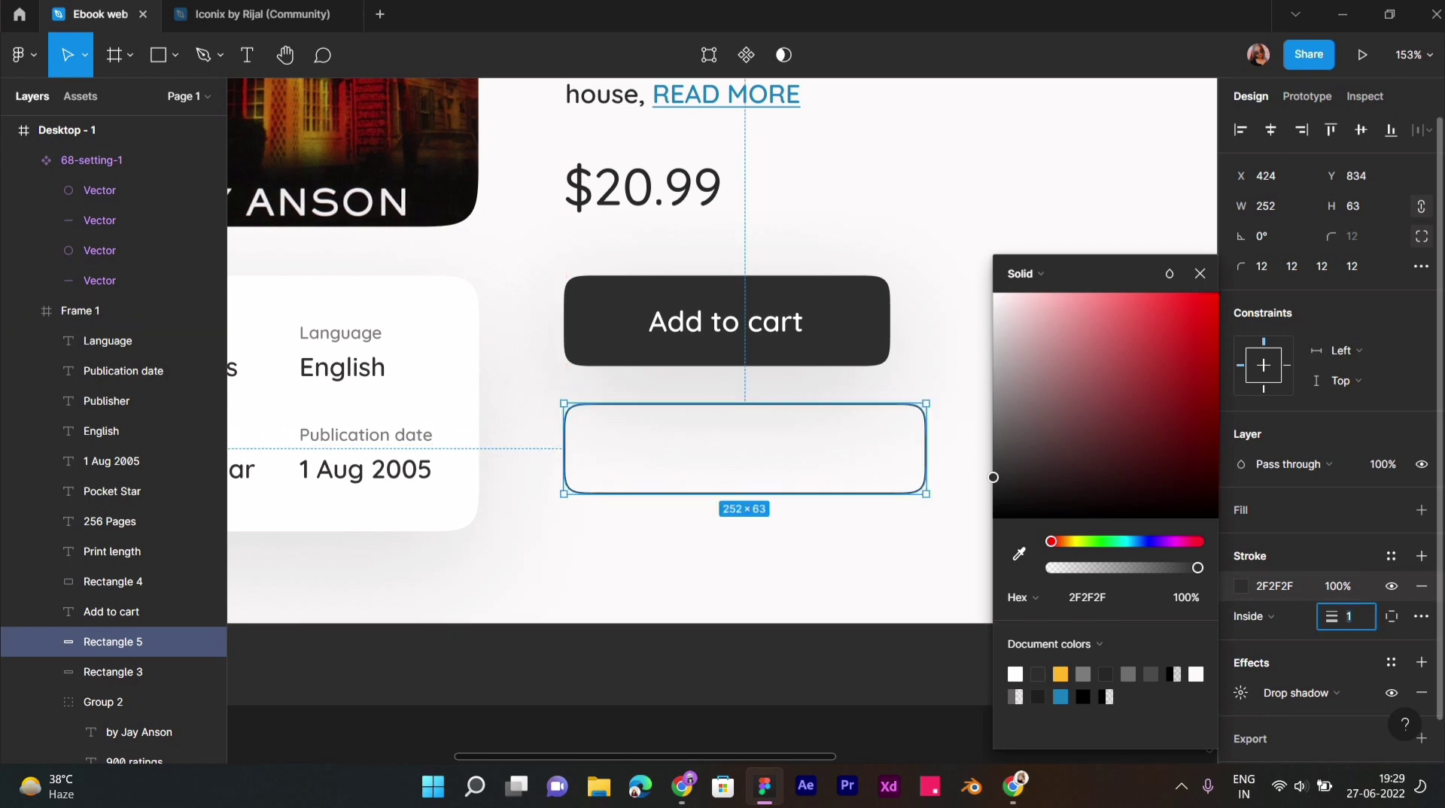
# Set the new button's outline to 2 px weight, drawn Outside the shape
pyautogui.write('2')
pyautogui.press('Return')
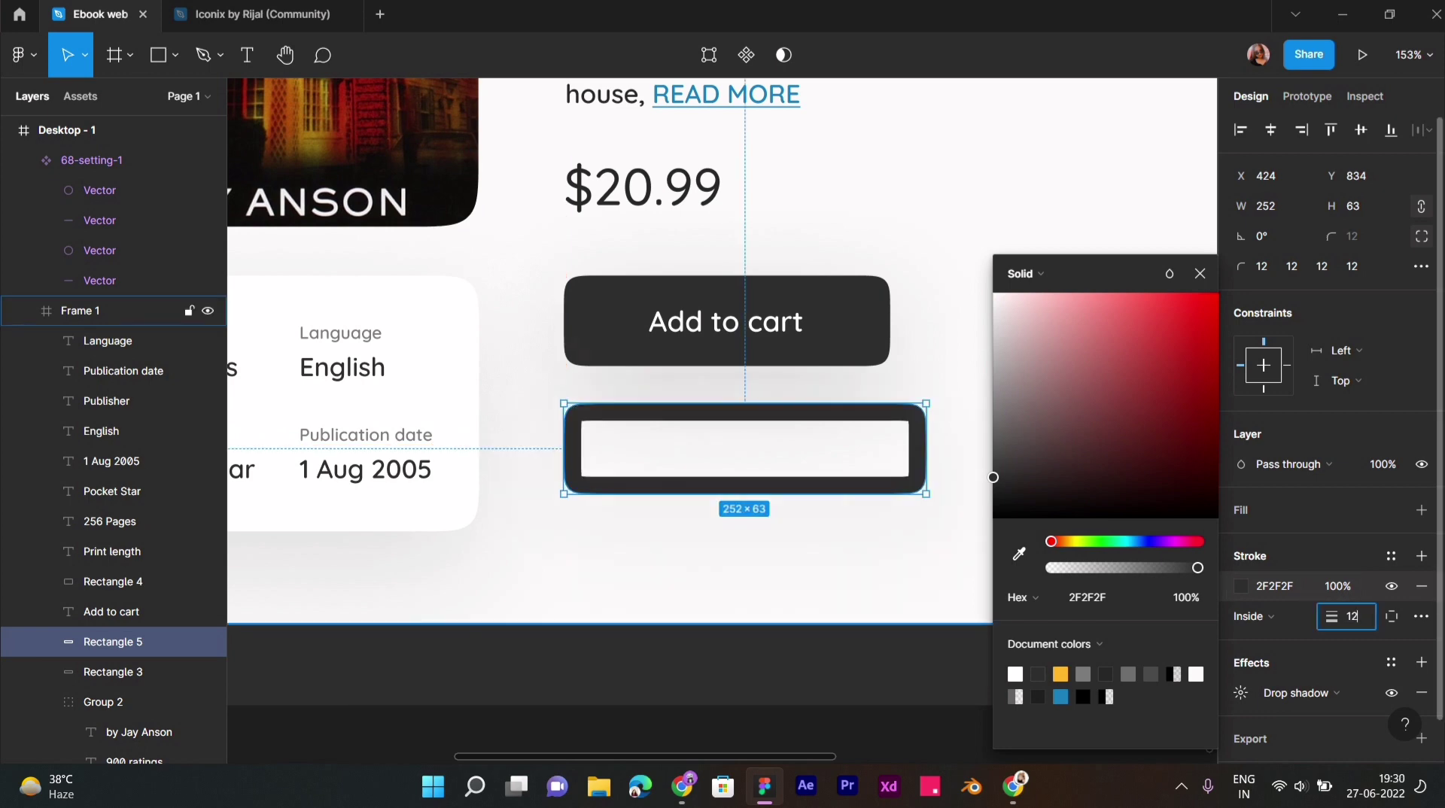
pyautogui.press('Left')
pyautogui.press('BackSpace')
pyautogui.press('Return')
pyautogui.click(1270, 616)
pyautogui.click(1272, 636)
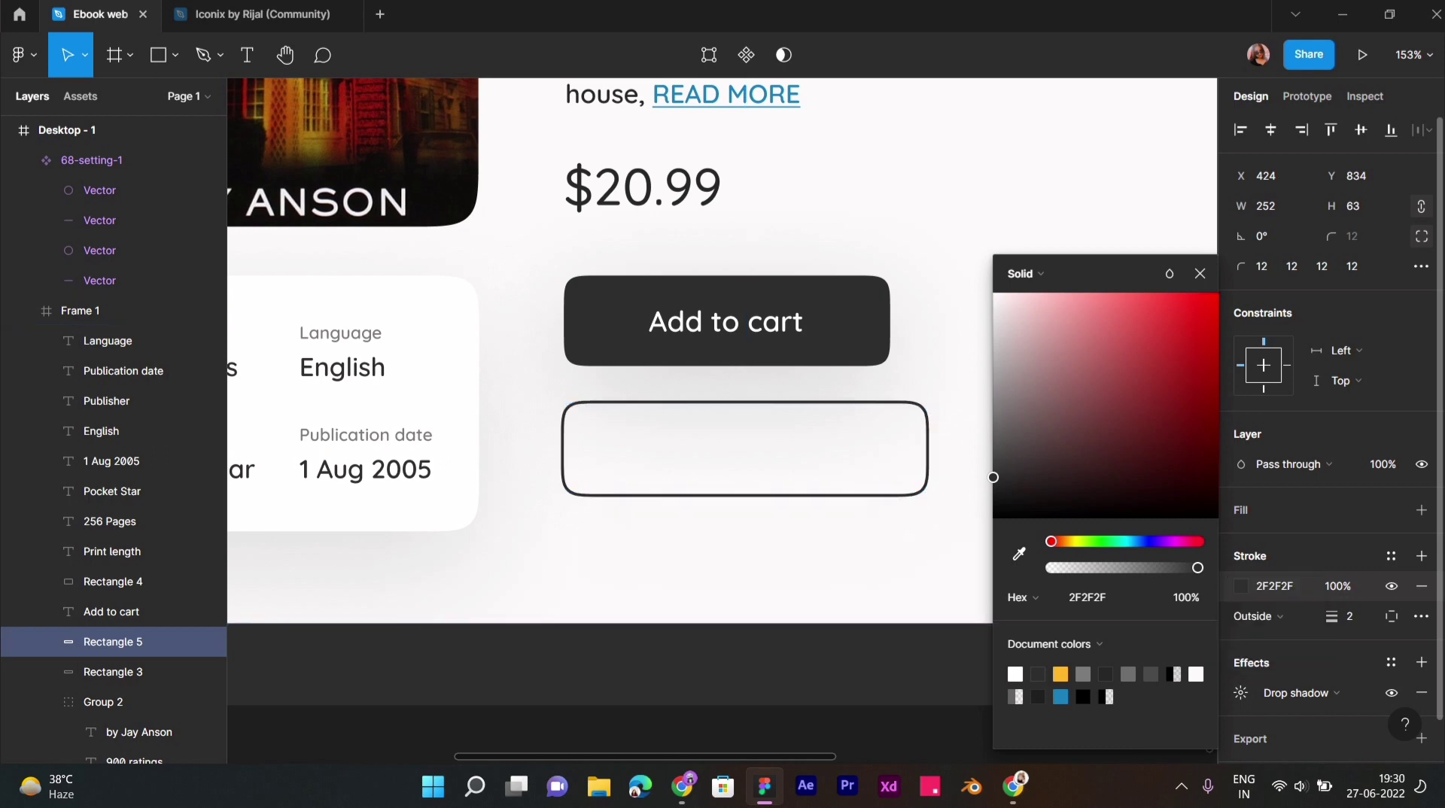
pyautogui.click(111, 611)
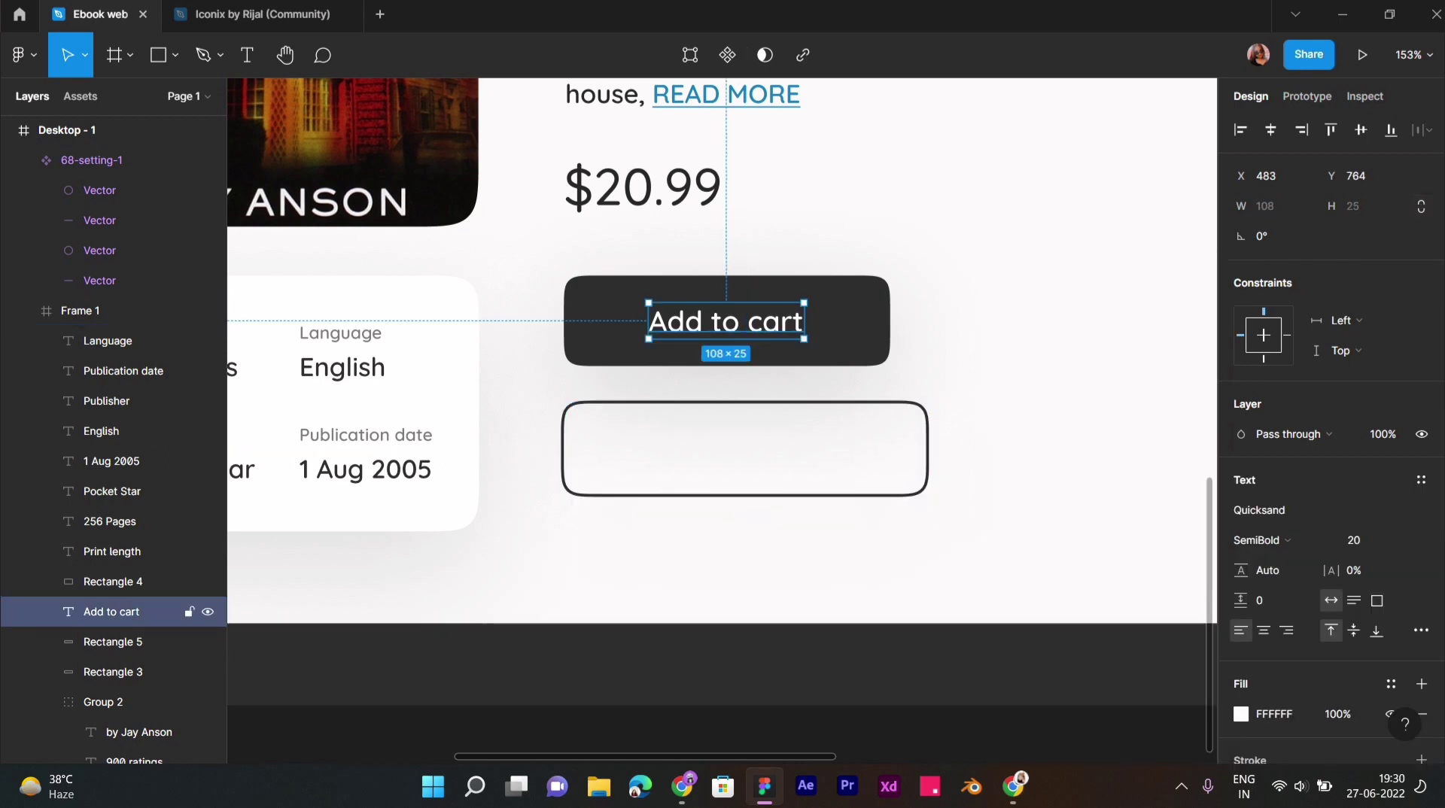
# Copy the Add to cart label into the outlined button, retype it as Buy now, and centre it
pyautogui.moveTo(726, 321); pyautogui.dragTo(749, 447)
pyautogui.press('Return')
pyautogui.press('BackSpace')
pyautogui.write('Buy now')
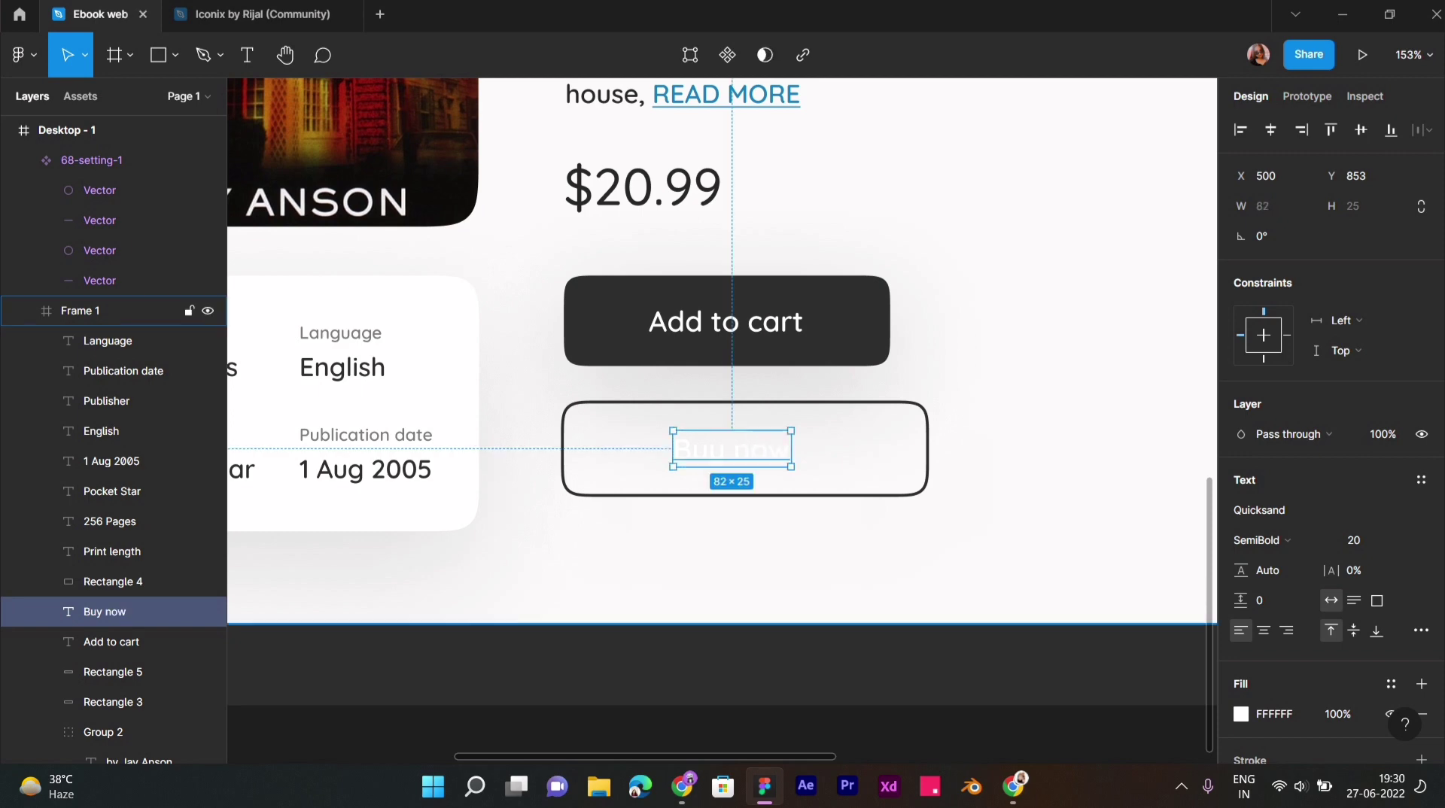
pyautogui.moveTo(732, 449); pyautogui.dragTo(748, 449)
# Colour the Buy now text dark by sampling the Add to cart button colour
pyautogui.click(1240, 713)
pyautogui.click(1019, 555)
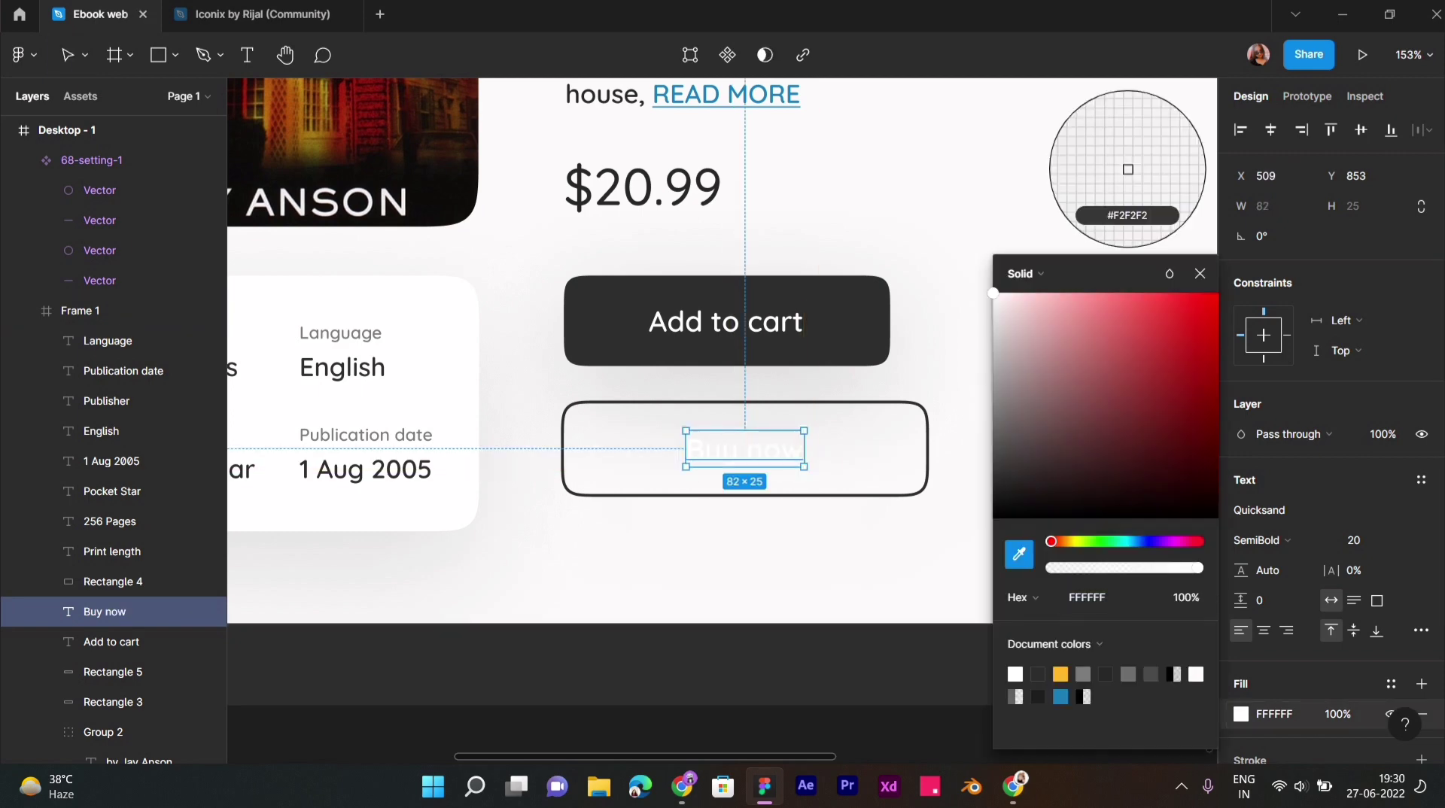
pyautogui.click(726, 324)
pyautogui.press('Escape')
pyautogui.scroll(-3, 877, 616)
pyautogui.scroll(-3, 877, 616)
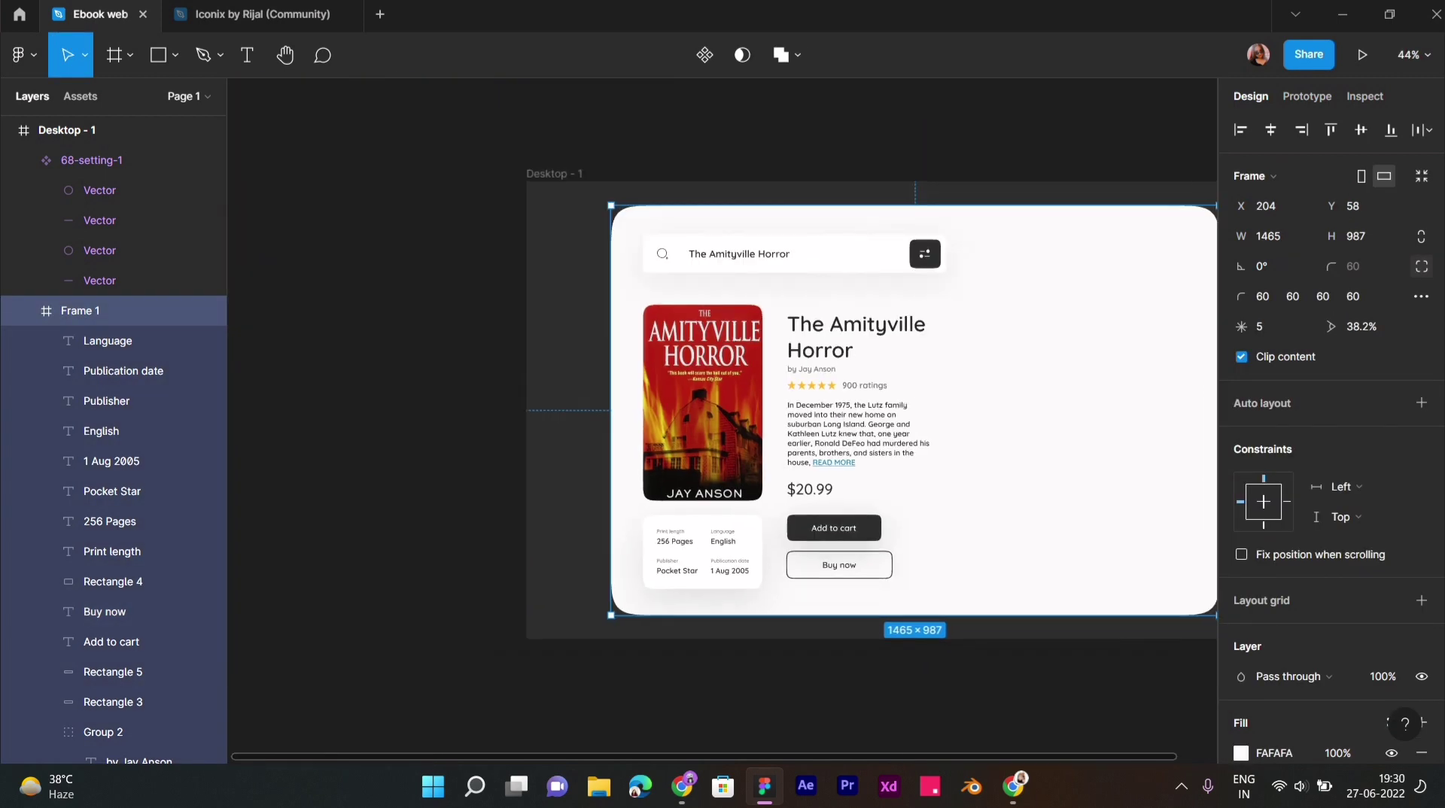
pyautogui.scroll(4, 877, 616)
# Give the Buy now rectangle a solid orange DE7D23 fill
pyautogui.scroll(3, 877, 615)
pyautogui.click(686, 444)
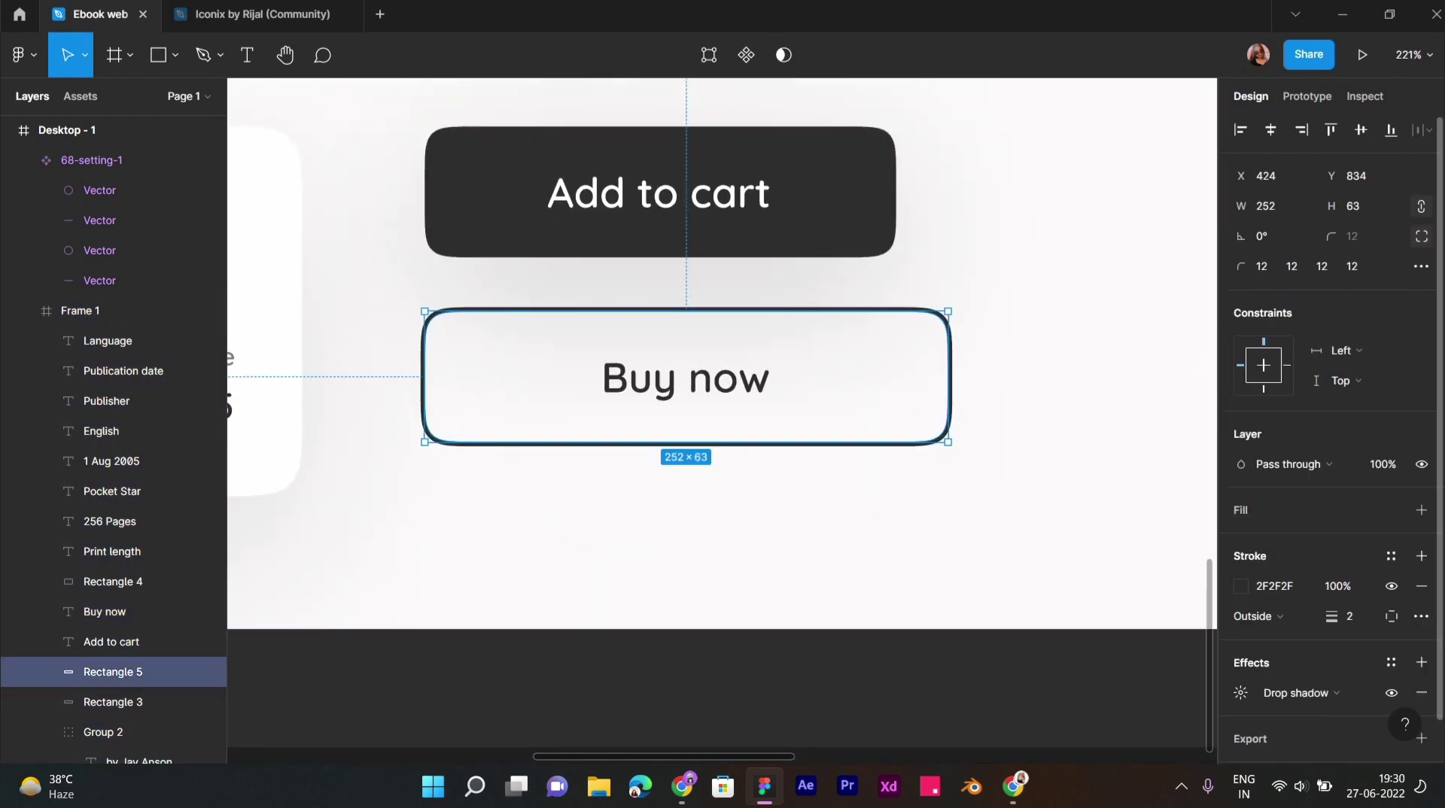
pyautogui.click(1421, 510)
pyautogui.click(1240, 540)
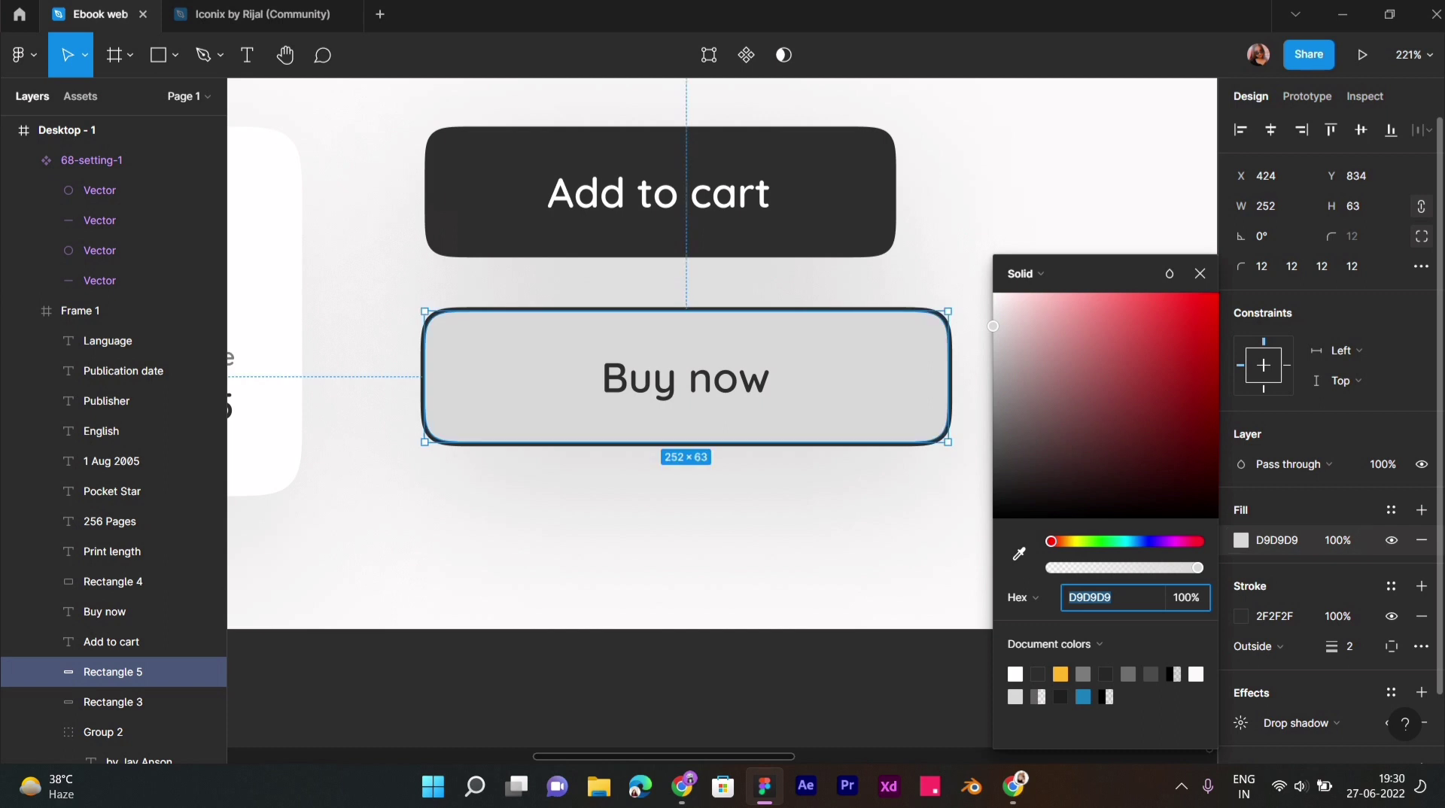
pyautogui.click(1162, 314)
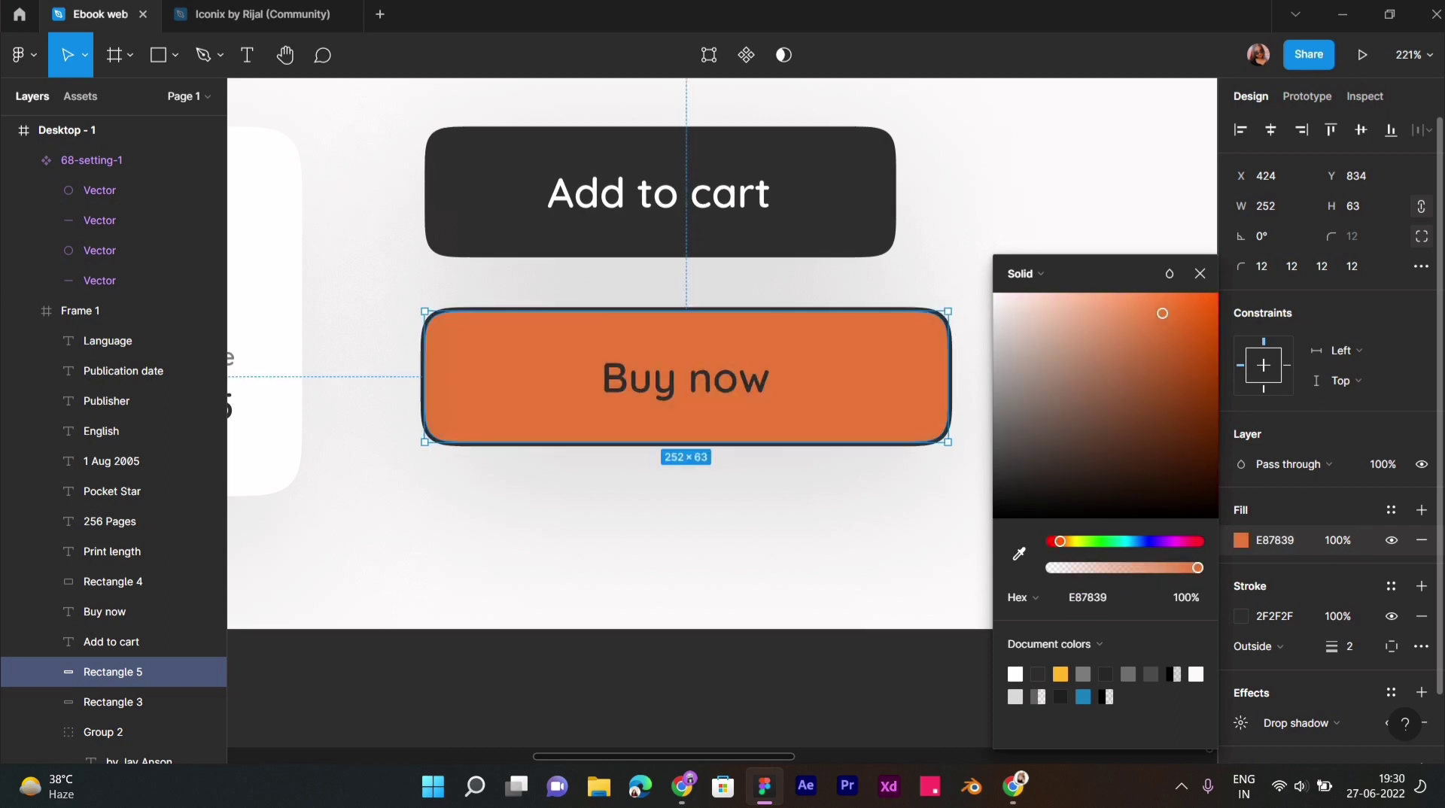
pyautogui.moveTo(1061, 541); pyautogui.dragTo(1063, 542)
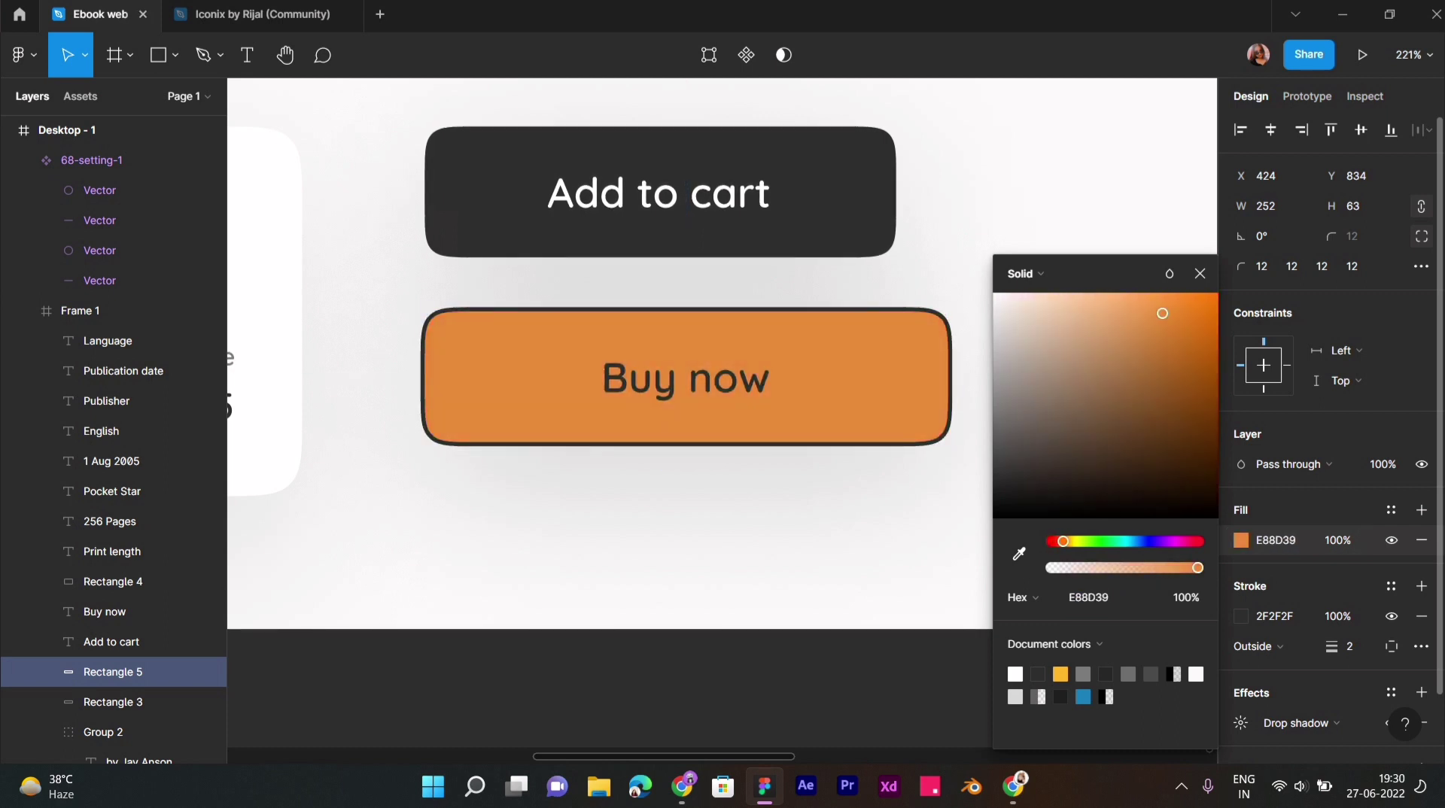
pyautogui.moveTo(1162, 314); pyautogui.dragTo(1183, 322)
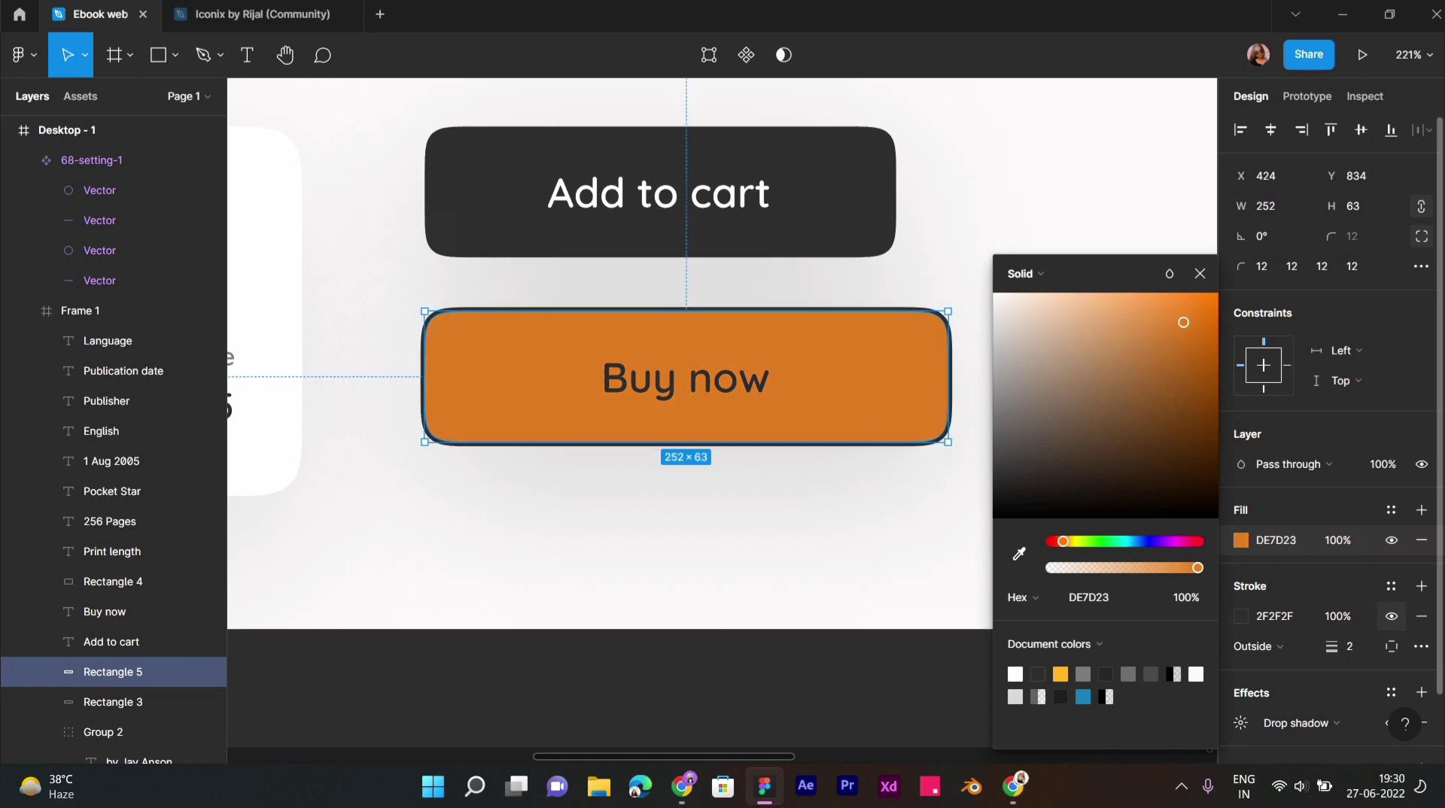
# Make the Buy now text white, narrow the button to 227 like Add to cart, and recentre the text
pyautogui.click(686, 377)
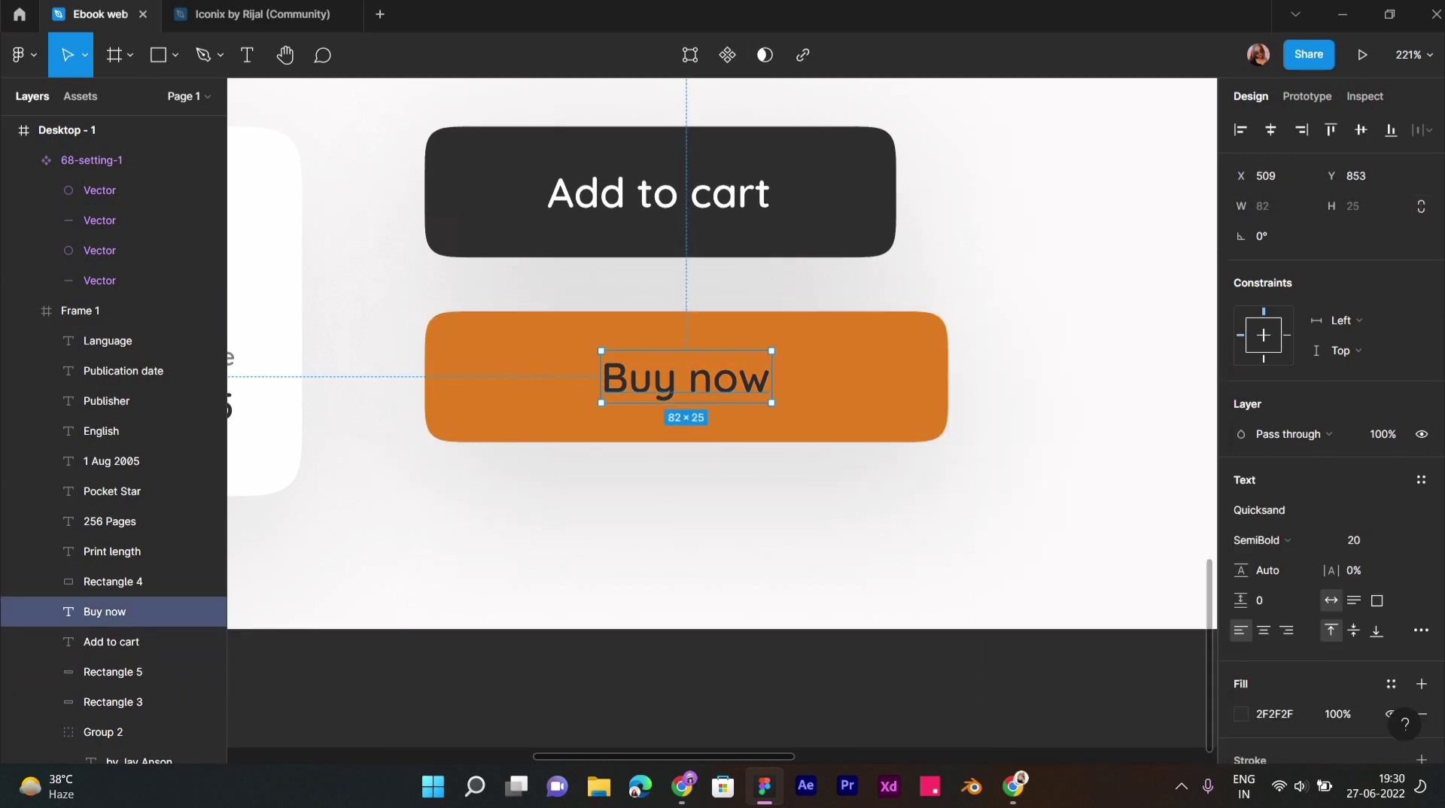
pyautogui.click(1241, 714)
pyautogui.click(1016, 674)
pyautogui.keyDown('ctrl'); pyautogui.scroll(-5, 864, 460); pyautogui.keyUp('ctrl')
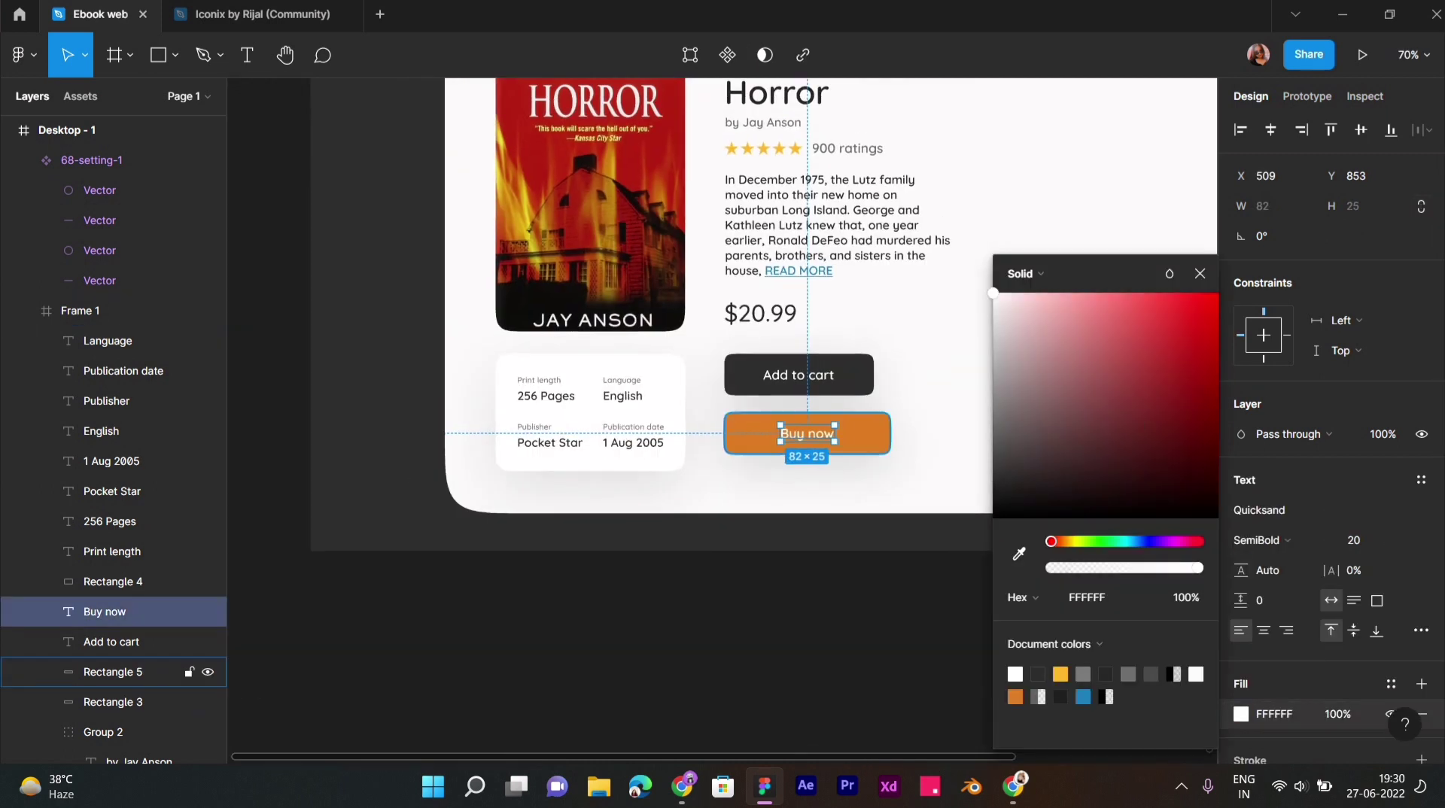
pyautogui.click(861, 449)
pyautogui.keyDown('ctrl'); pyautogui.scroll(5, 861, 448); pyautogui.keyUp('ctrl')
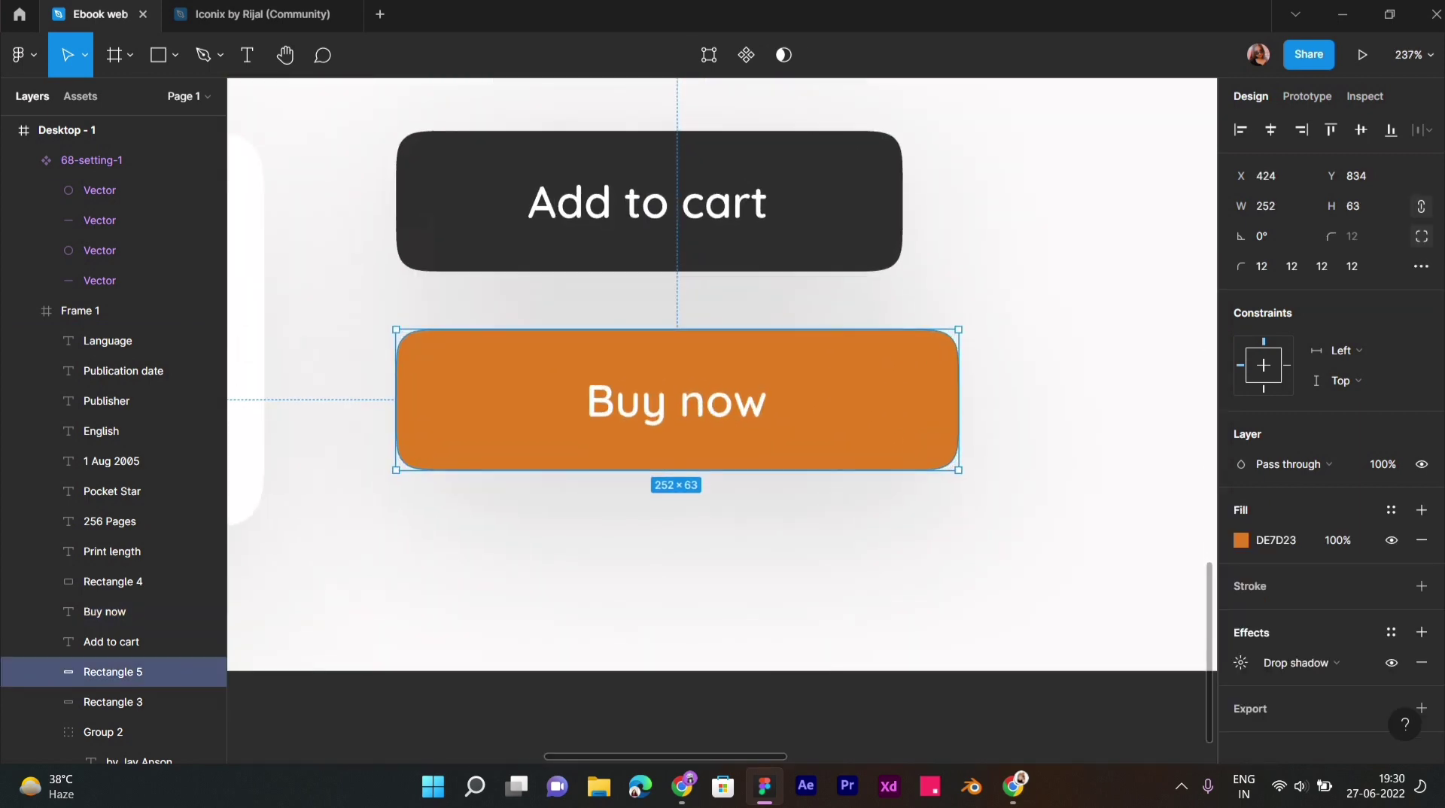
pyautogui.moveTo(958, 399); pyautogui.dragTo(903, 400)
pyautogui.click(106, 612)
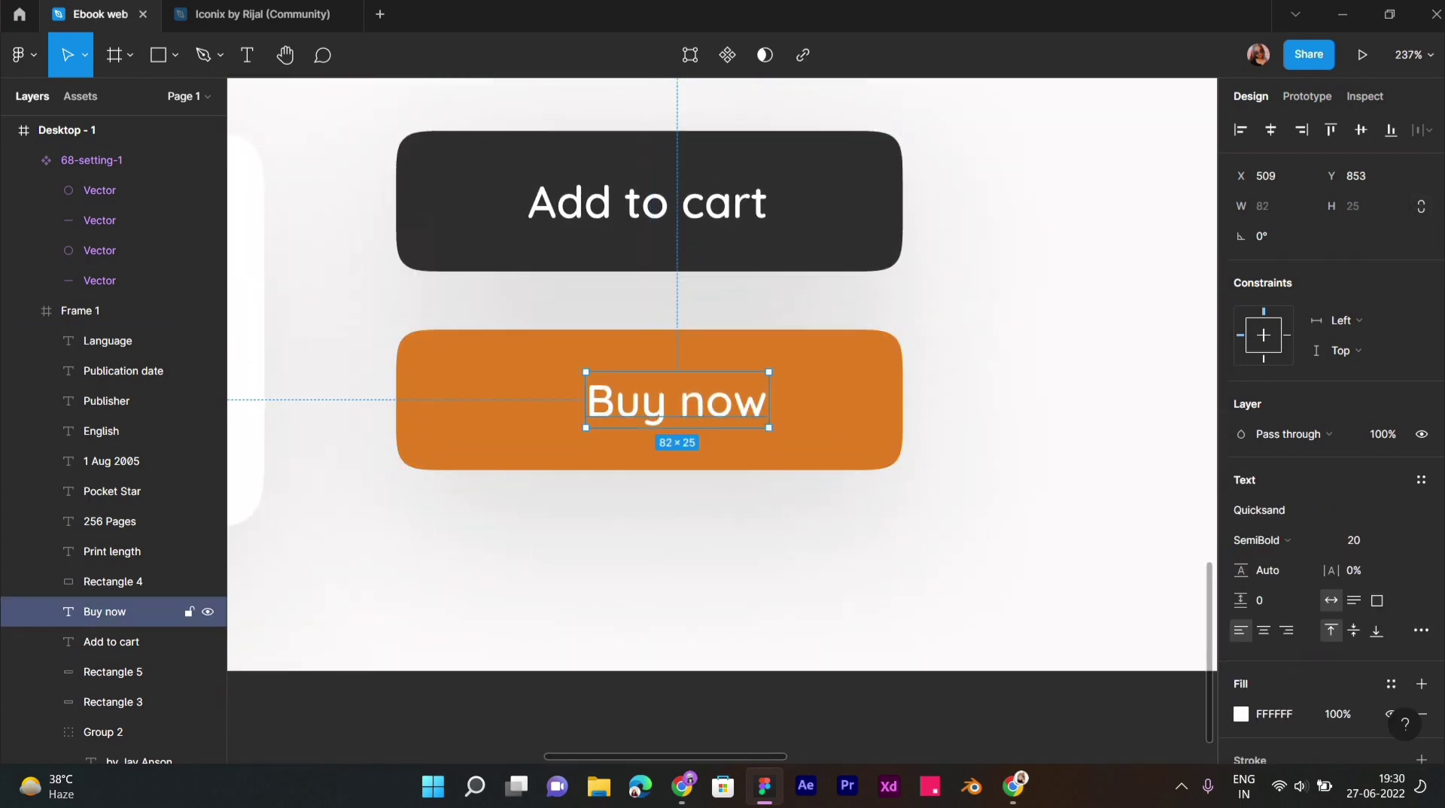
pyautogui.moveTo(677, 401); pyautogui.dragTo(654, 401)
# Clear the selection, scroll the layout, and open a related book's product page for reference
pyautogui.keyDown('ctrl'); pyautogui.scroll(-3, 651, 401); pyautogui.keyUp('ctrl')
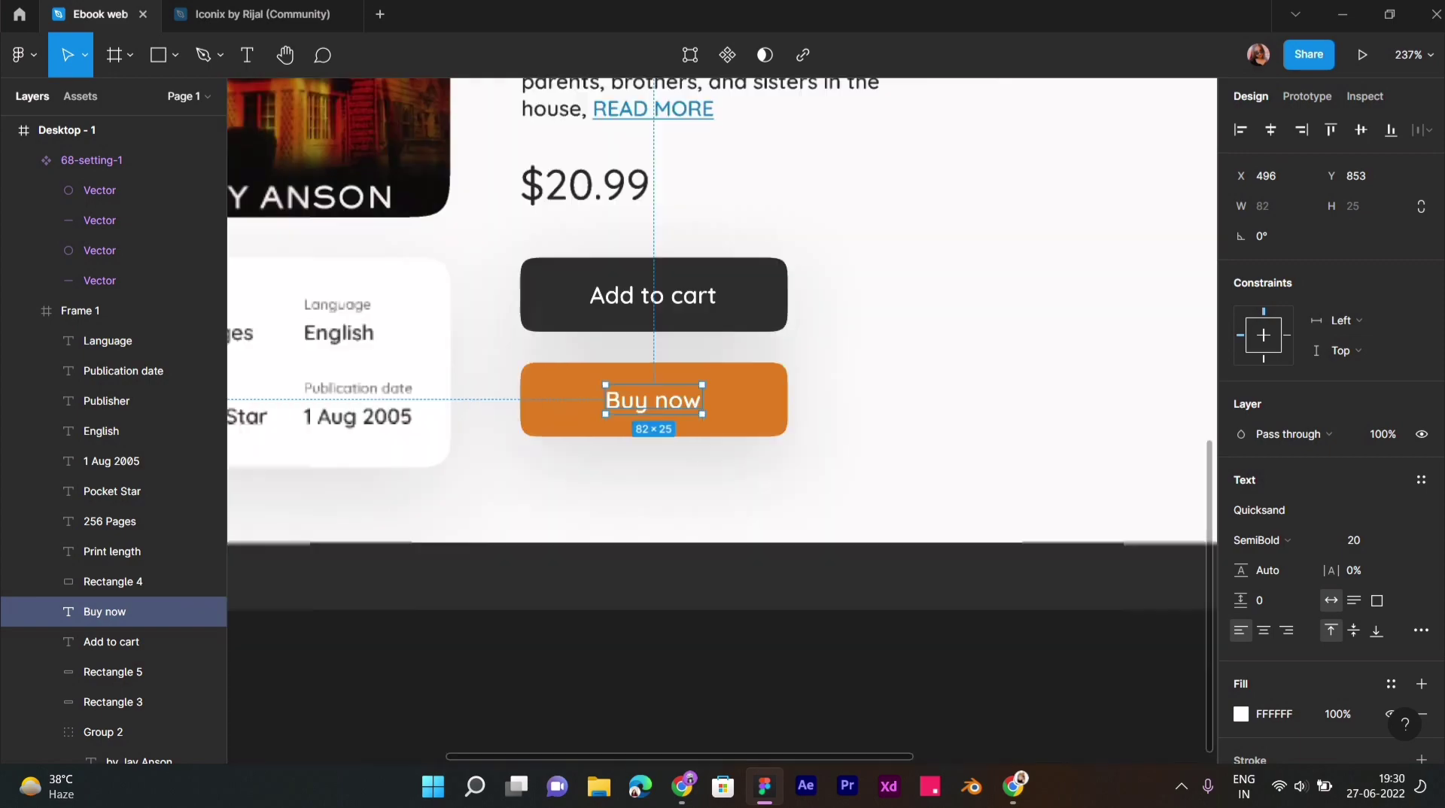
pyautogui.keyDown('ctrl'); pyautogui.scroll(-3, 652, 401); pyautogui.keyUp('ctrl')
pyautogui.press('Escape')
pyautogui.keyDown('ctrl'); pyautogui.scroll(4, 650, 400); pyautogui.keyUp('ctrl')
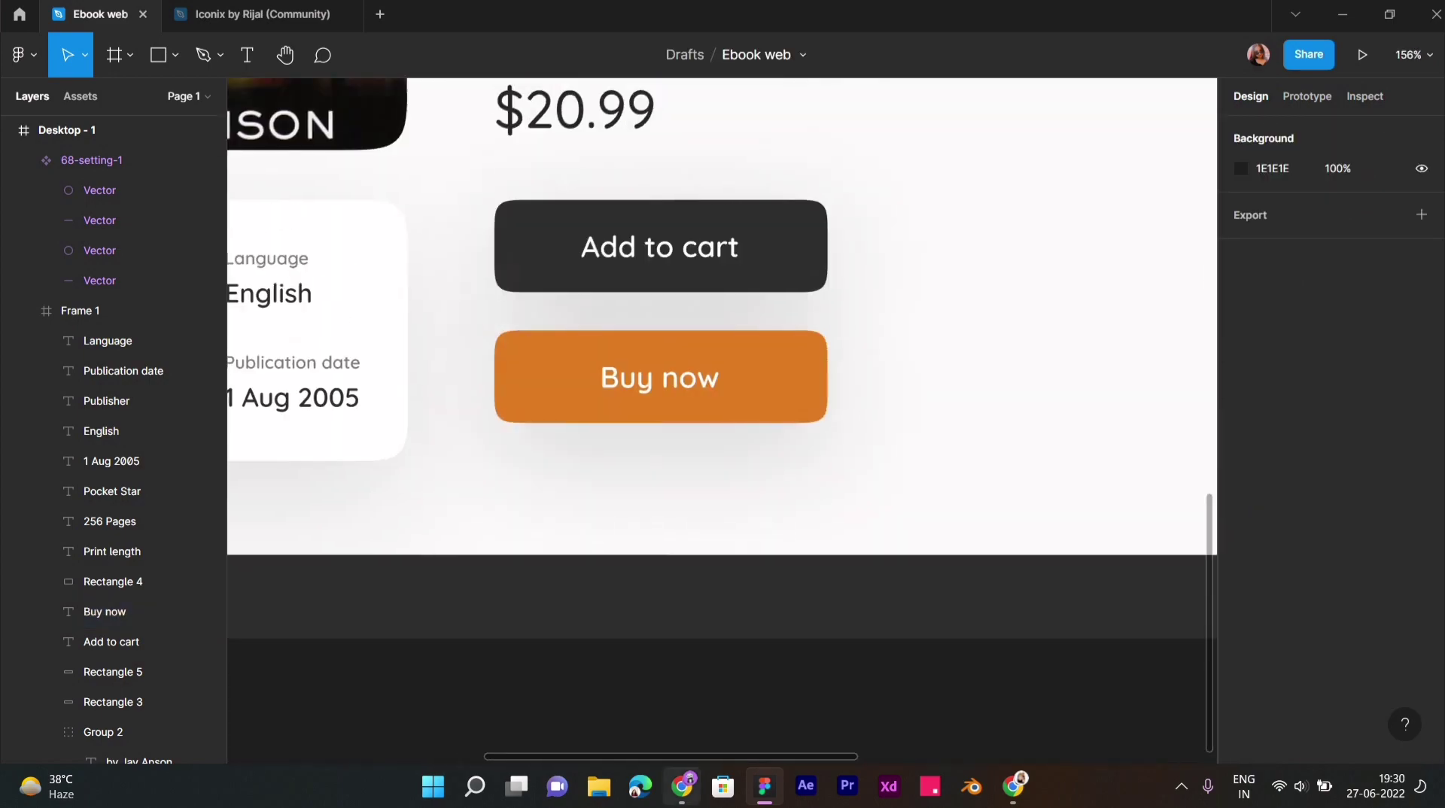
pyautogui.scroll(-5, 669, 421)
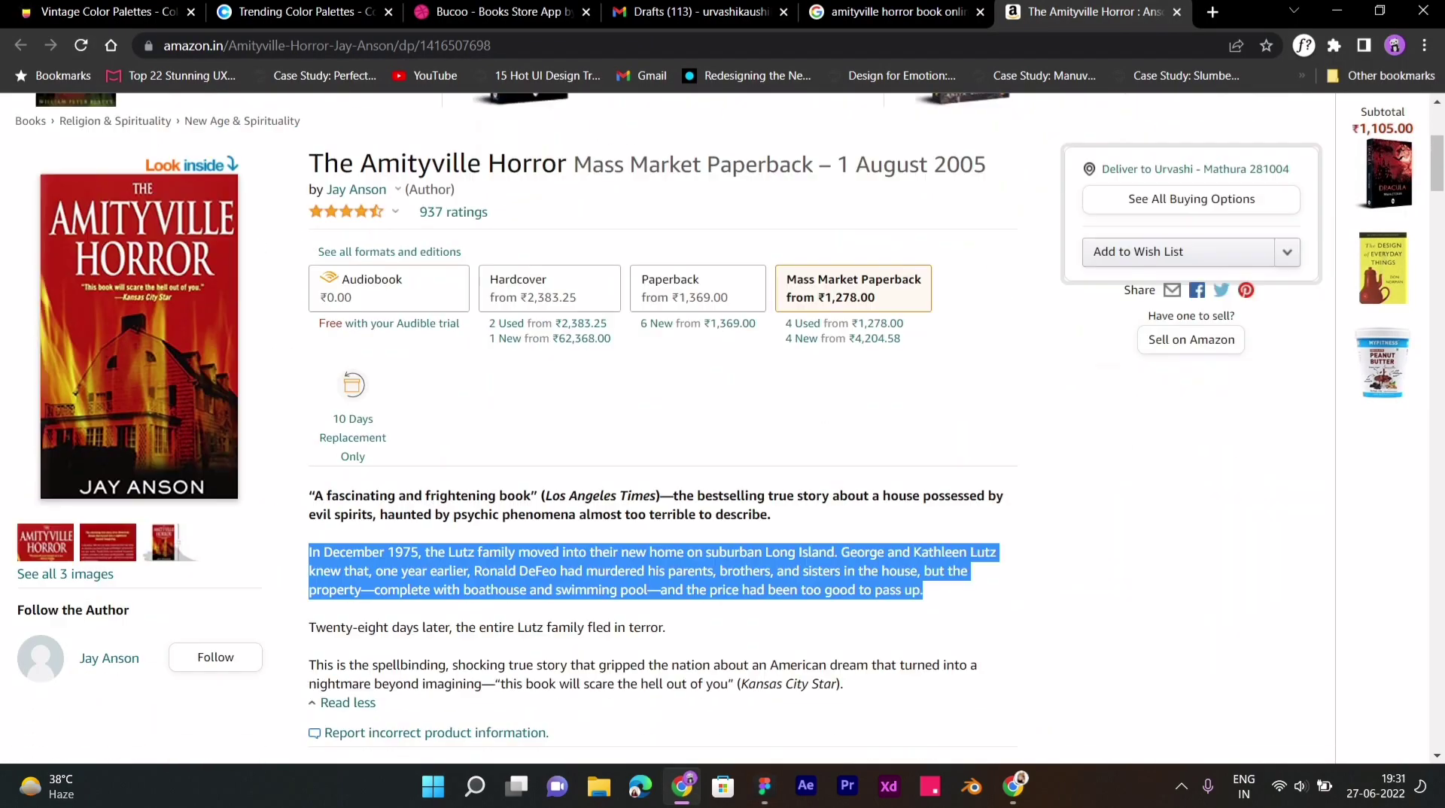
pyautogui.scroll(-5, 669, 421)
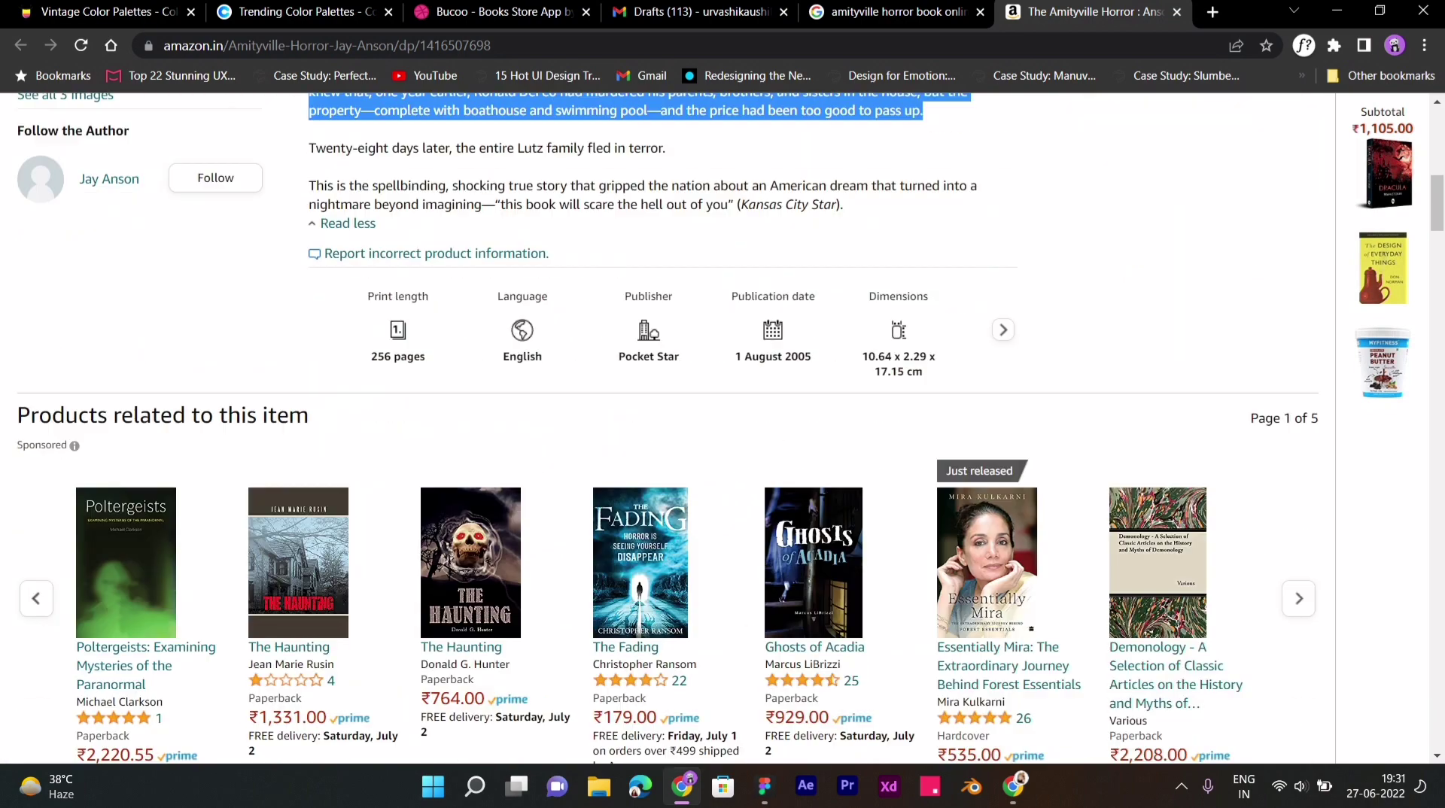
pyautogui.click(332, 549)
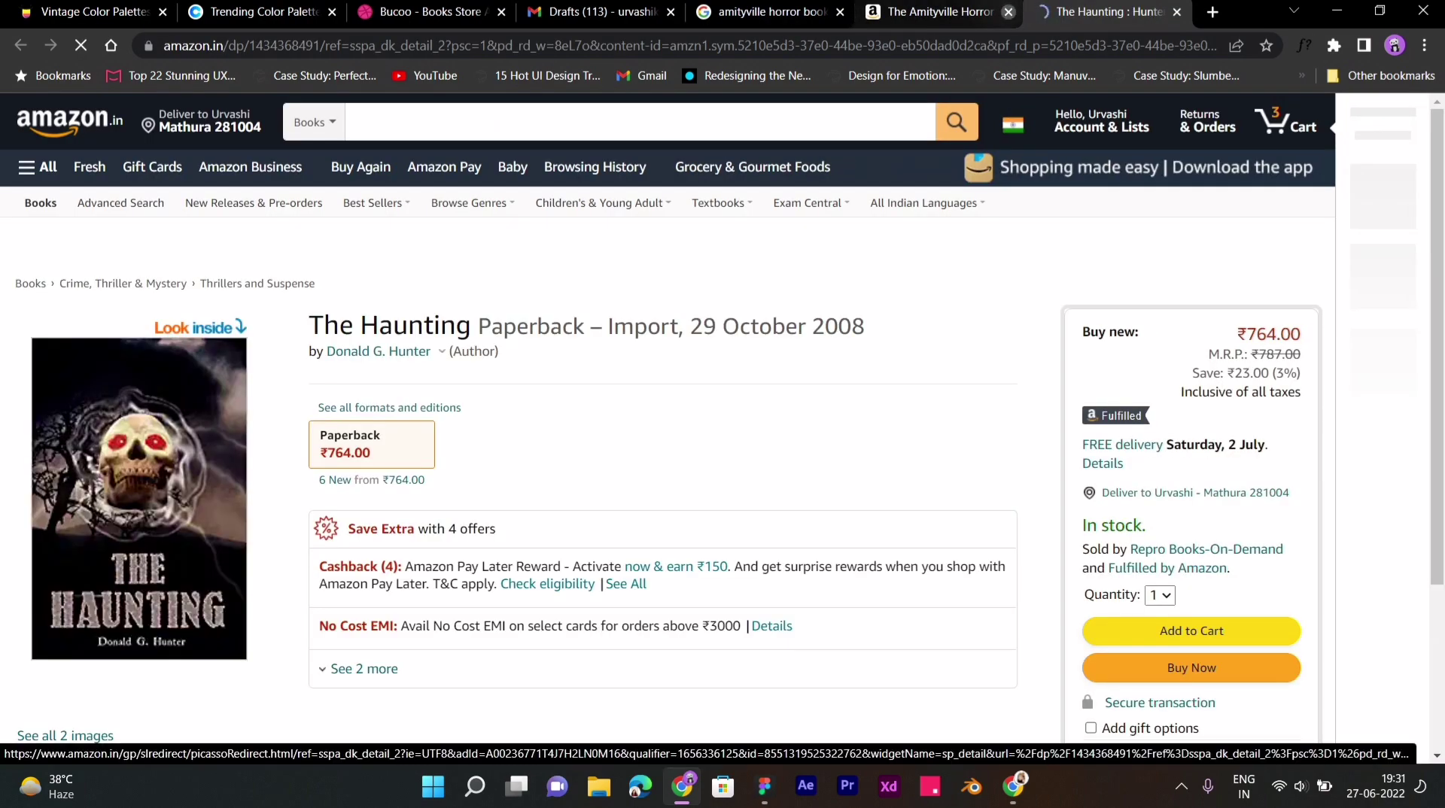
pyautogui.scroll(-1, 723, 421)
# Back in the Ebook design, widen the Add to cart button to 310 px
pyautogui.hotkey('alt', 'Tab')
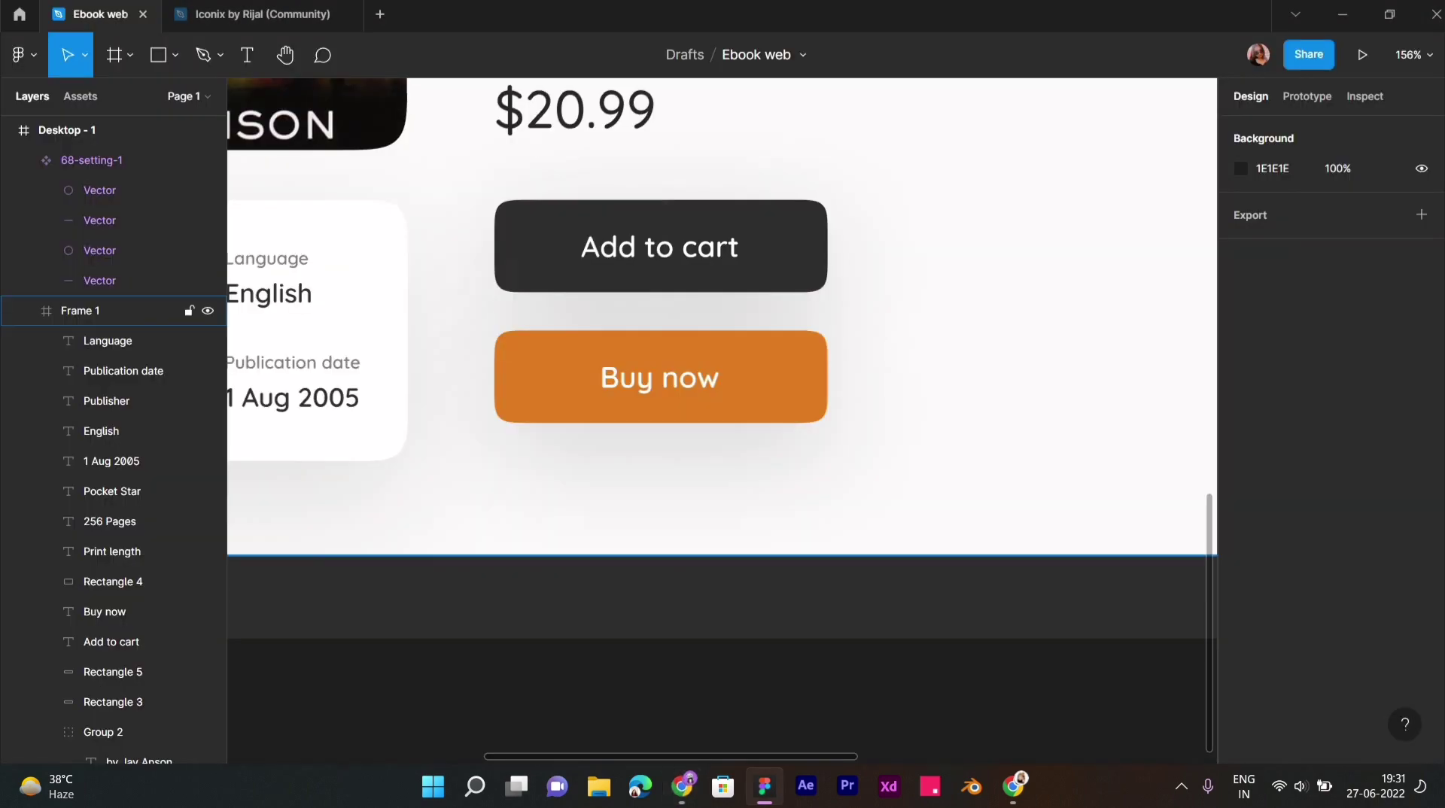
pyautogui.click(757, 400)
pyautogui.scroll(-5, 758, 399)
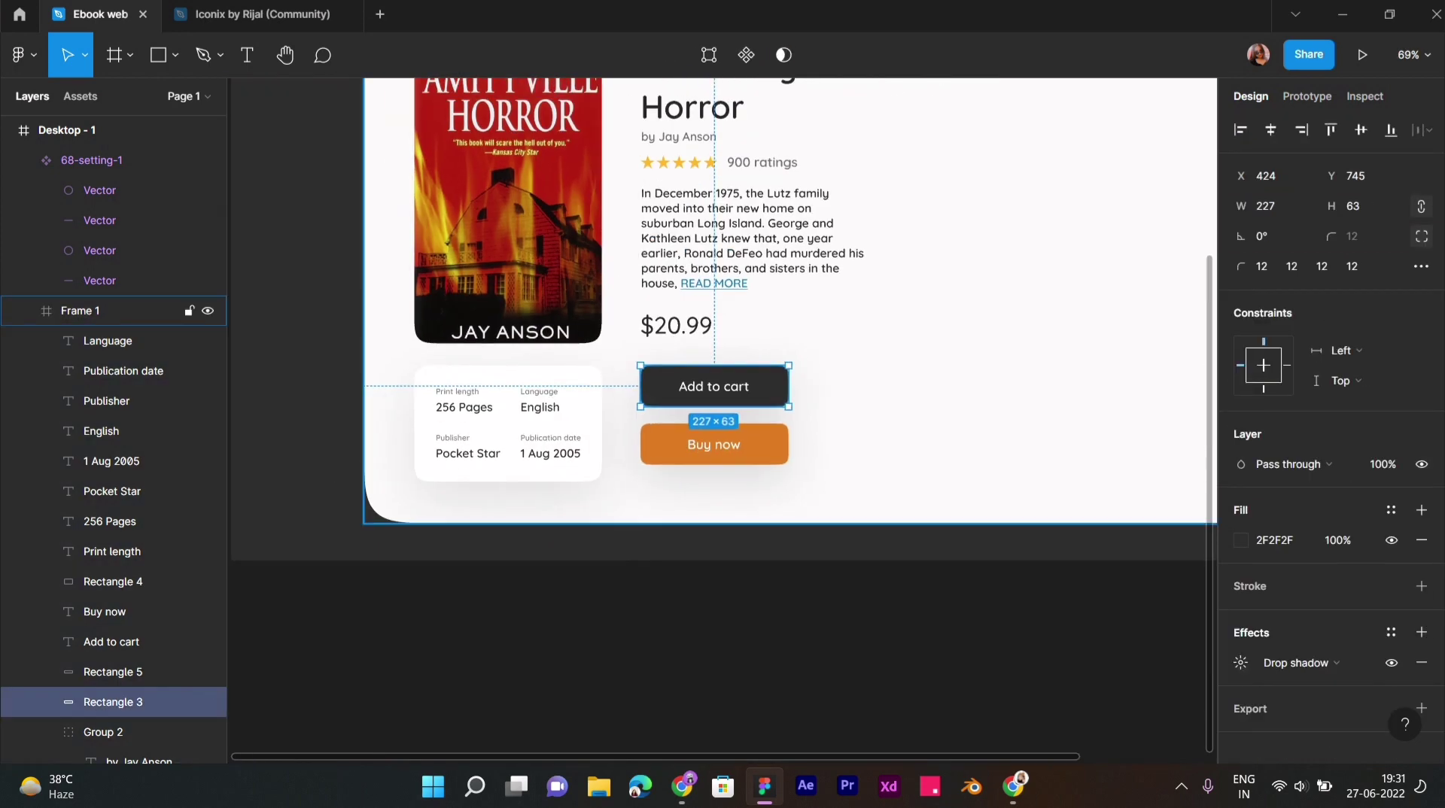
pyautogui.moveTo(788, 386); pyautogui.dragTo(842, 386)
pyautogui.click(715, 387)
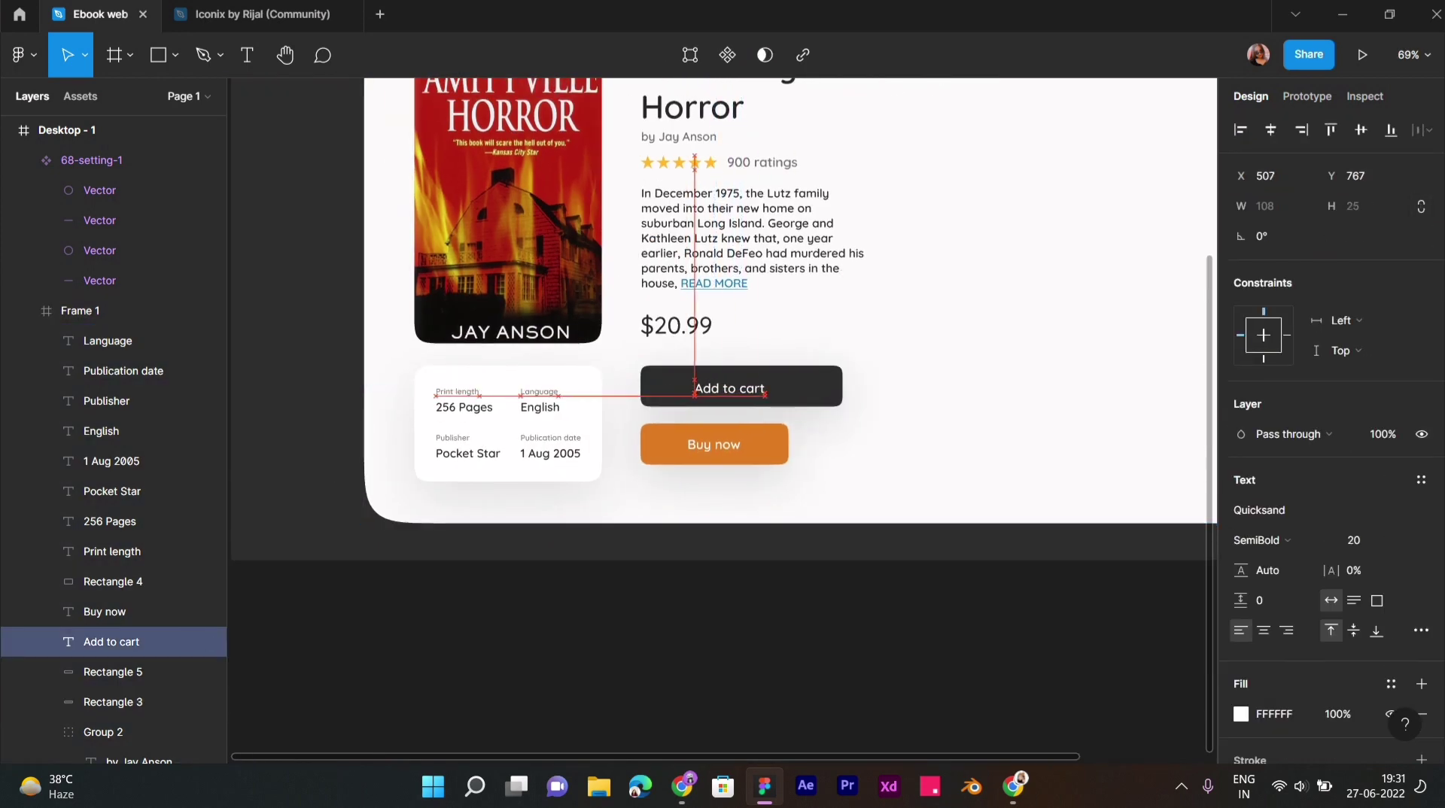
pyautogui.scroll(5, 750, 390)
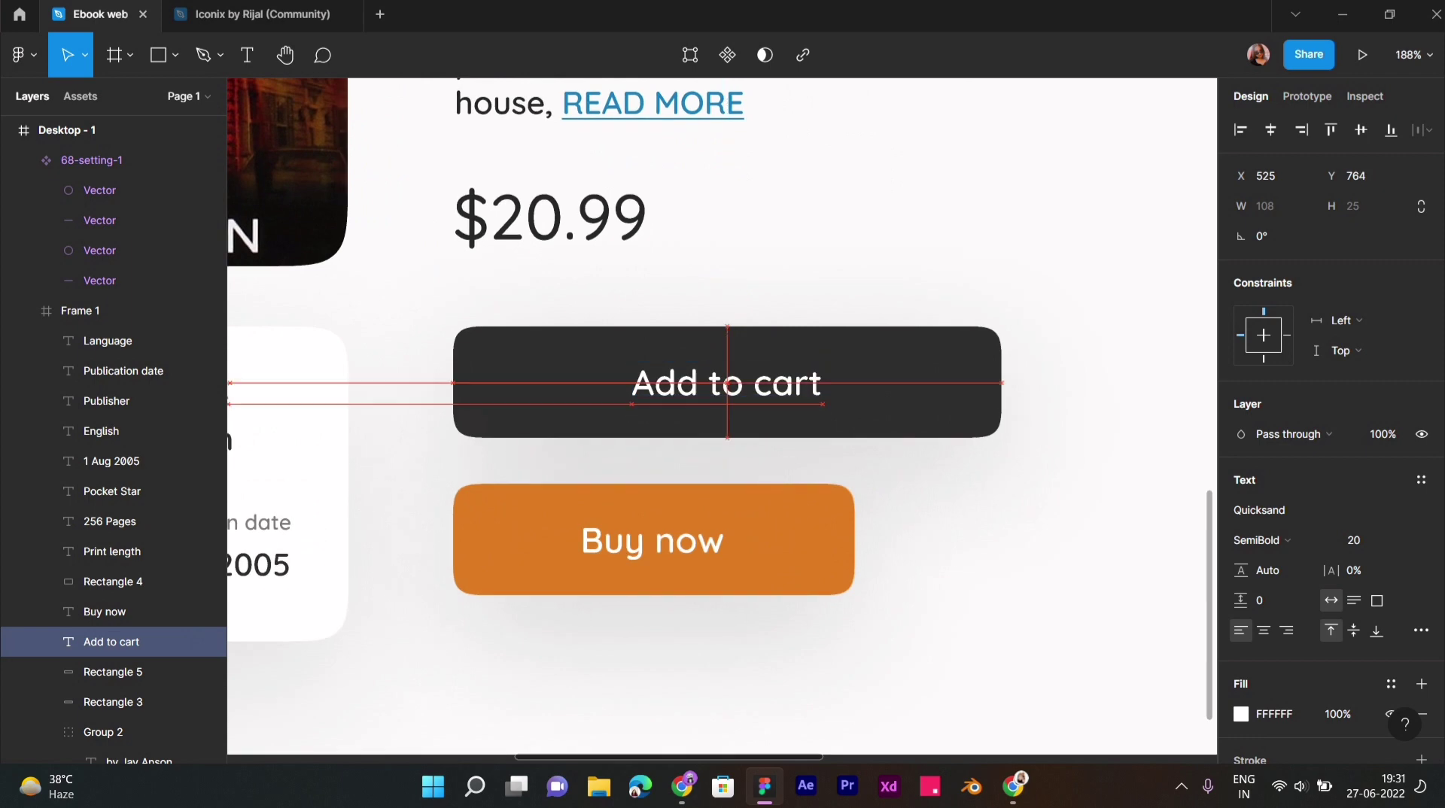
# Widen the Buy now button to 310 px as well and recentre its label
pyautogui.click(790, 527)
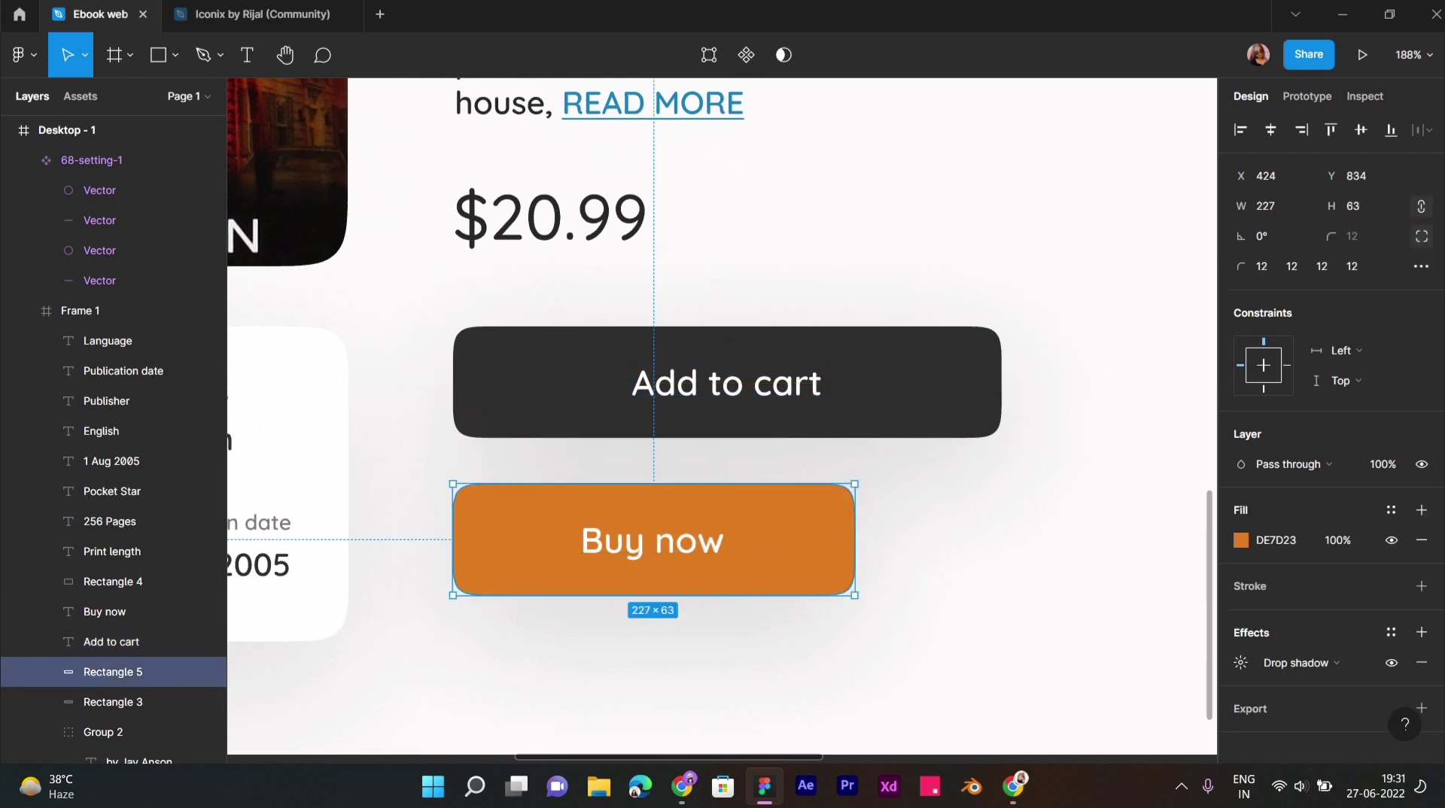
pyautogui.moveTo(855, 539); pyautogui.dragTo(1001, 539)
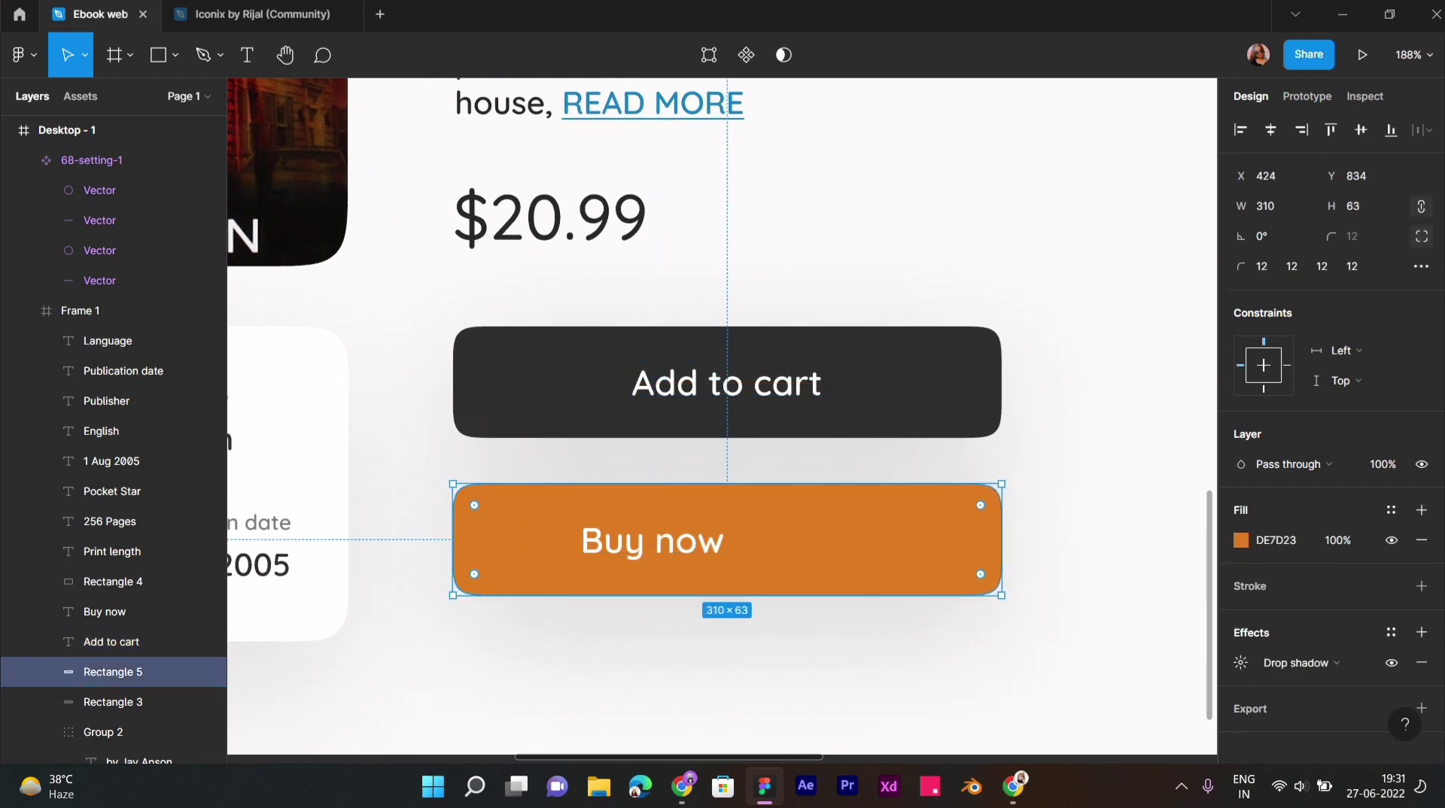
pyautogui.click(527, 384)
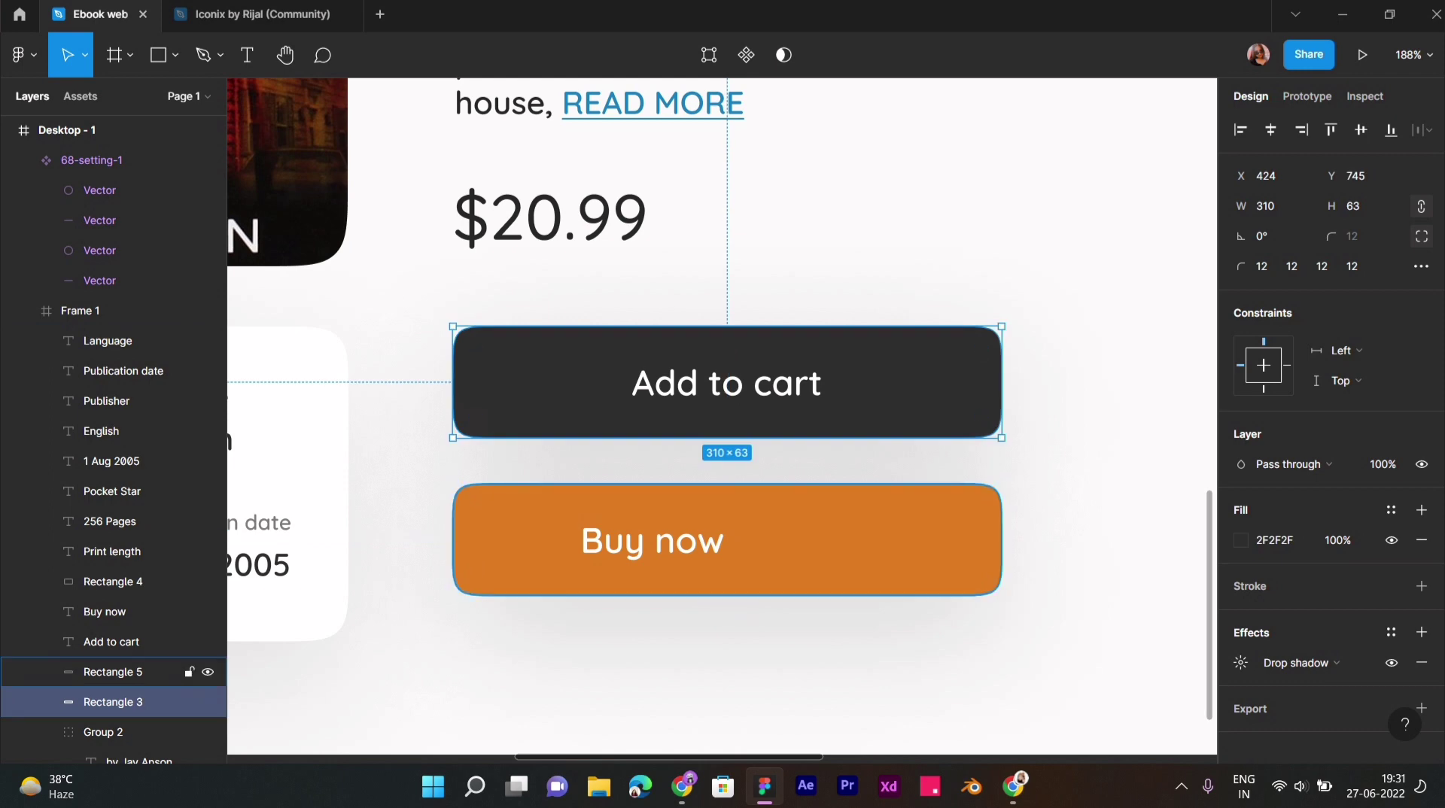
pyautogui.click(113, 672)
pyautogui.moveTo(652, 539); pyautogui.dragTo(738, 542)
# Tint the Buy now drop shadow orange DE7D23 by sampling the button's colour
pyautogui.keyDown('ctrl'); pyautogui.scroll(-3, 734, 540); pyautogui.keyUp('ctrl')
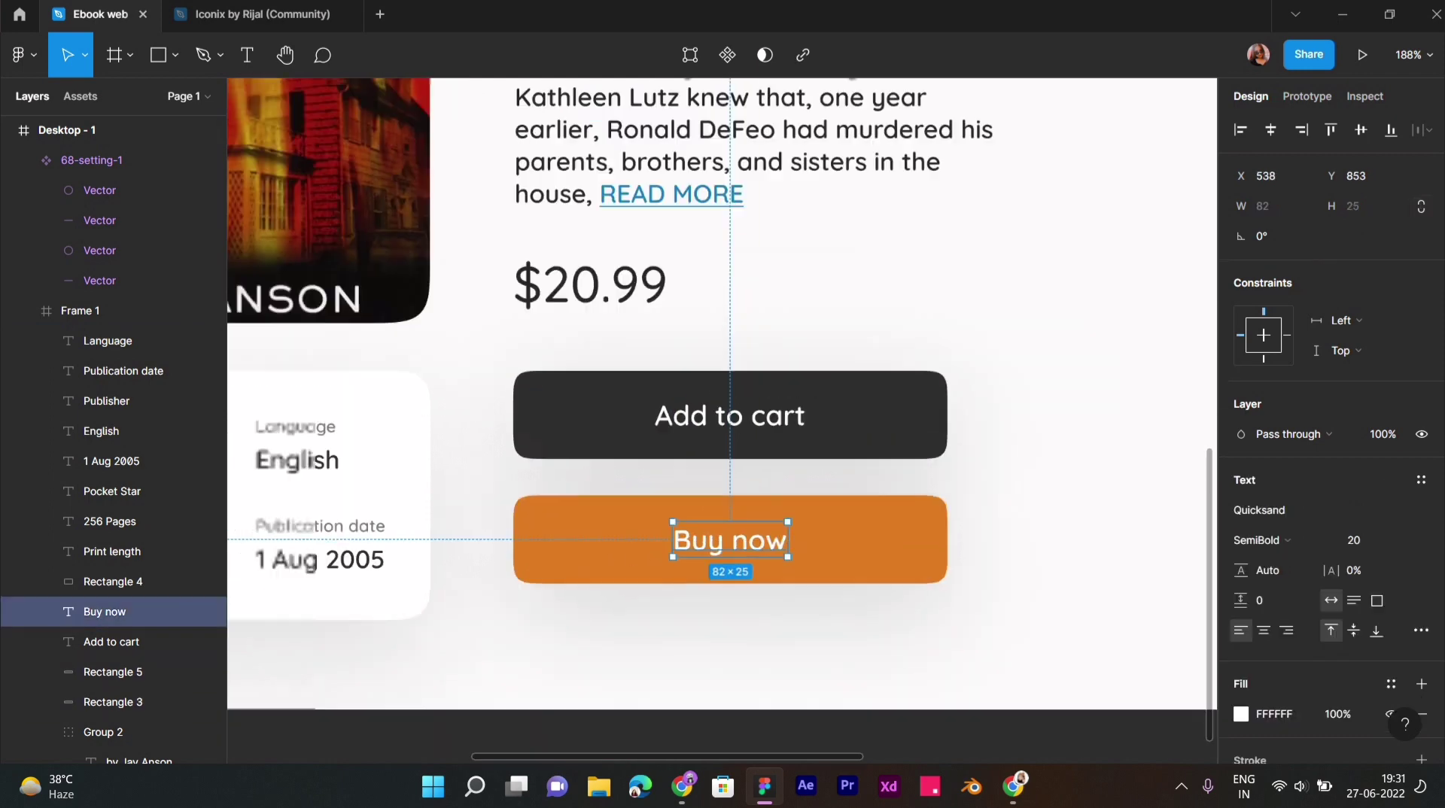
pyautogui.keyDown('ctrl'); pyautogui.scroll(-2, 734, 540); pyautogui.keyUp('ctrl')
pyautogui.press('Escape')
pyautogui.keyDown('ctrl'); pyautogui.scroll(-3, 734, 540); pyautogui.keyUp('ctrl')
pyautogui.keyDown('ctrl'); pyautogui.scroll(4, 734, 541); pyautogui.keyUp('ctrl')
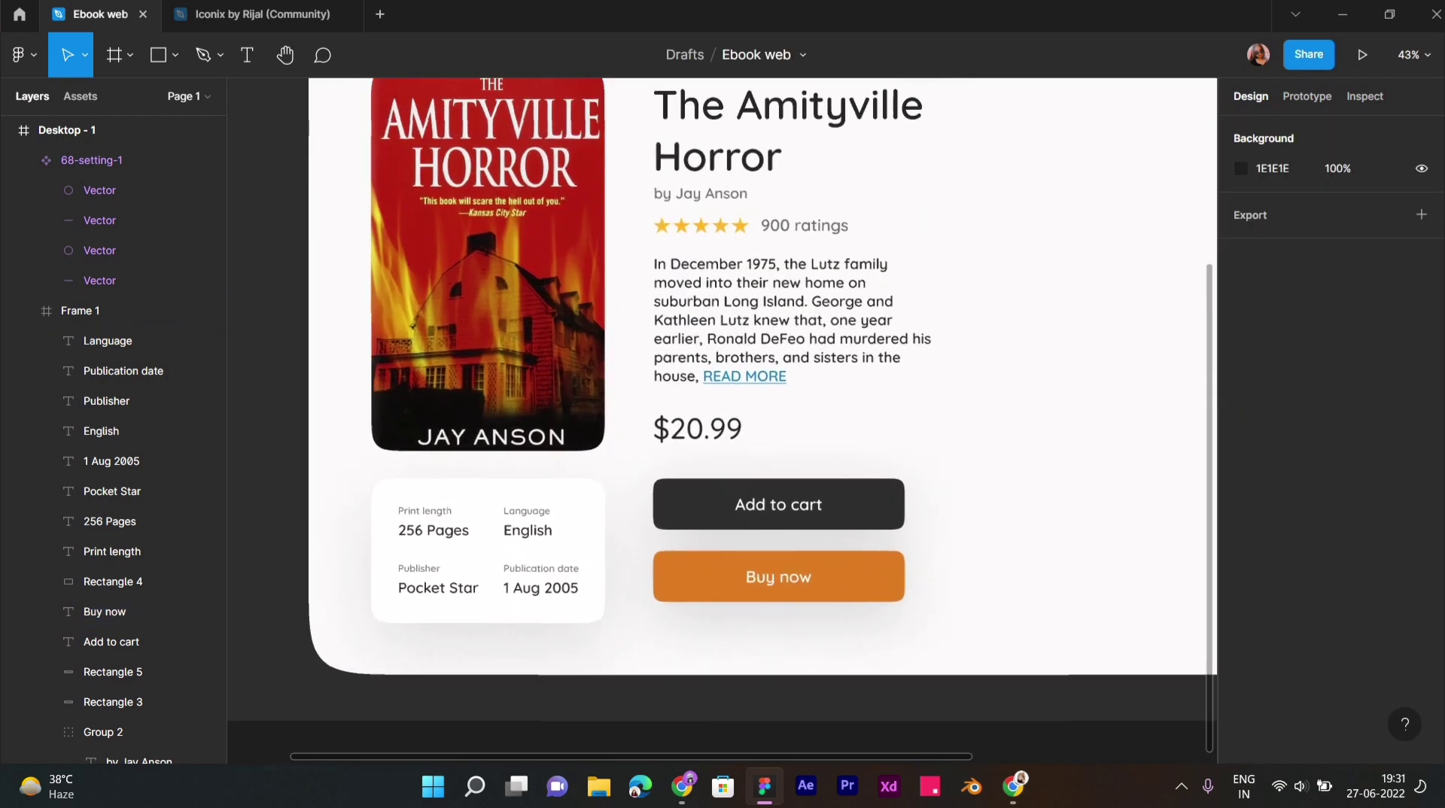
pyautogui.click(778, 576)
pyautogui.click(1241, 662)
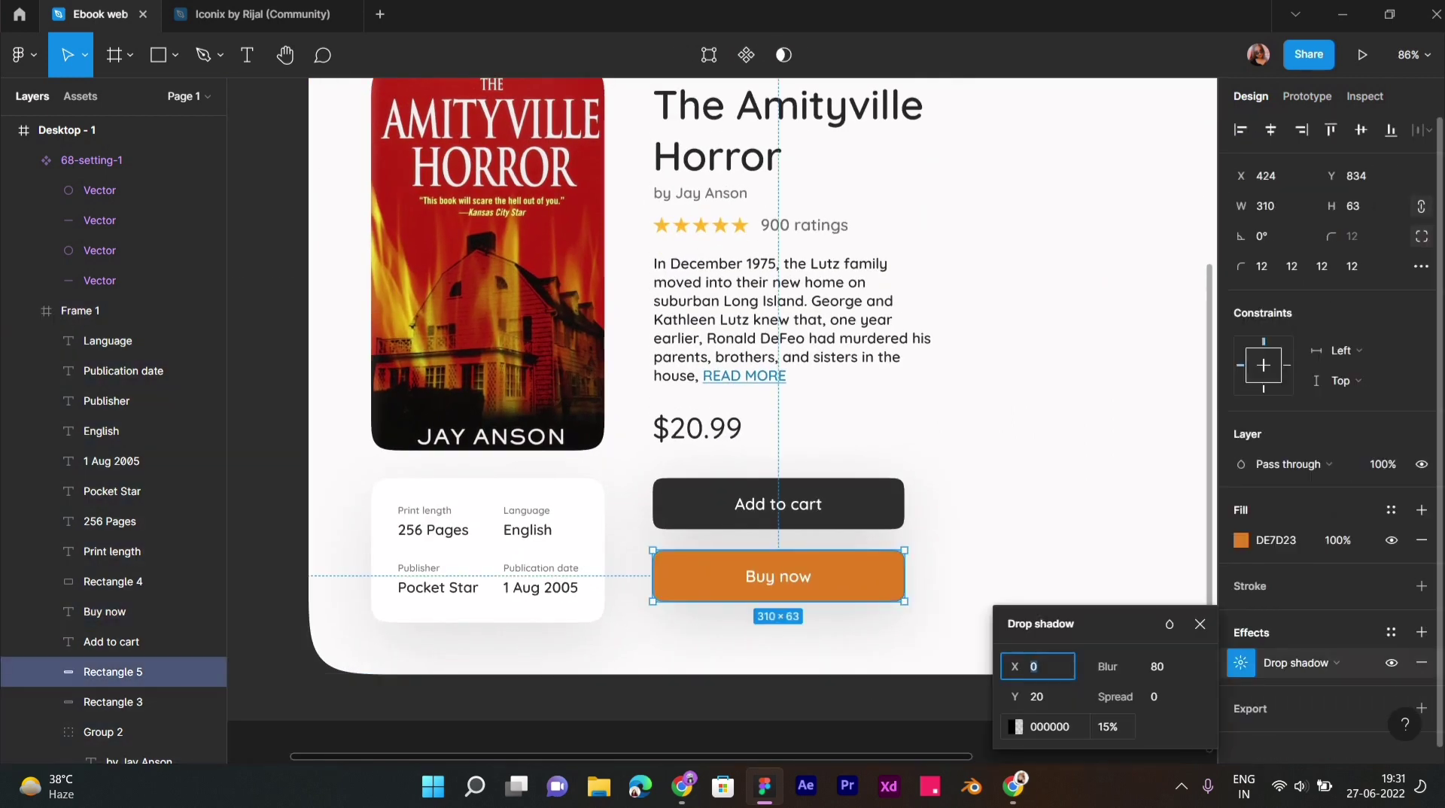
pyautogui.click(1015, 727)
pyautogui.click(792, 554)
pyautogui.click(707, 576)
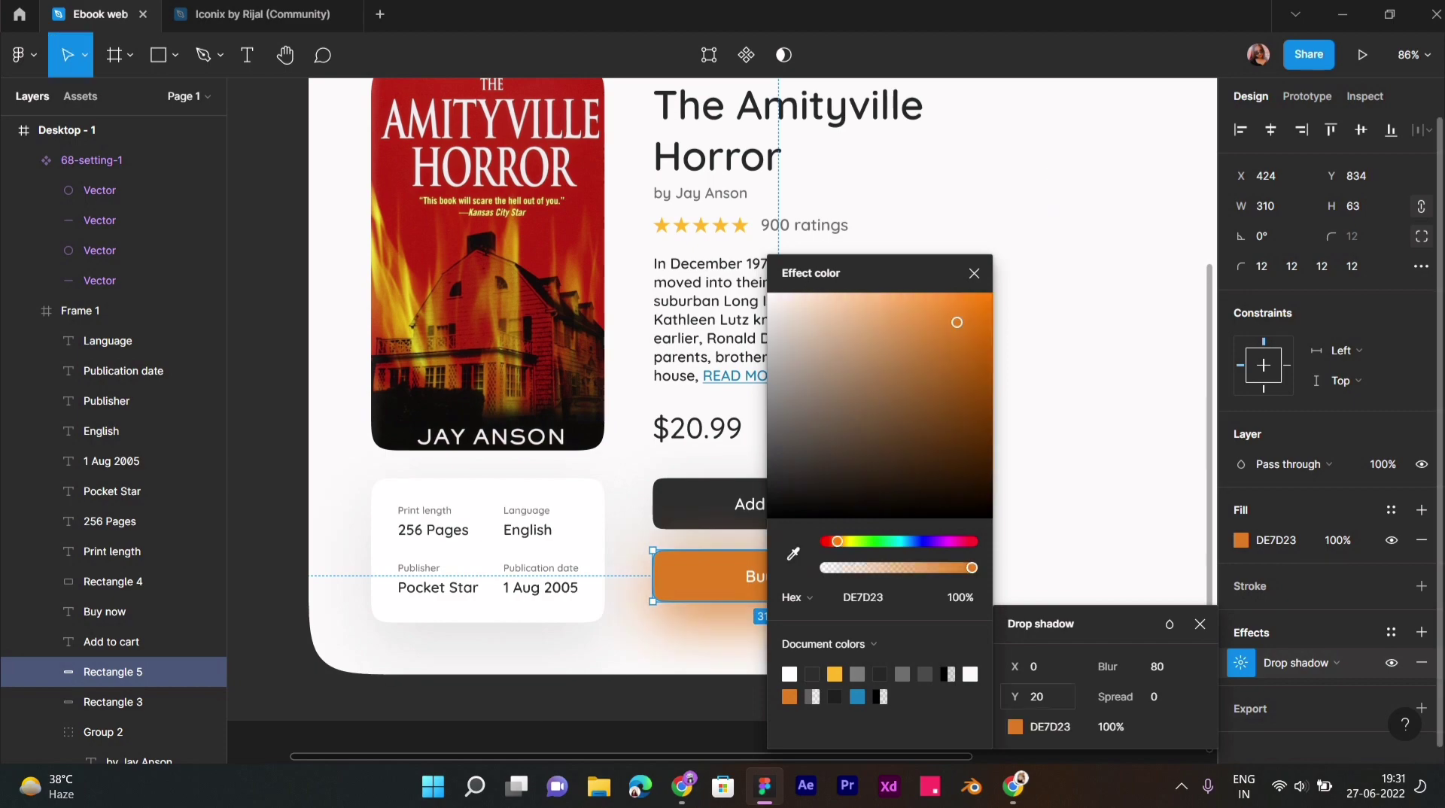
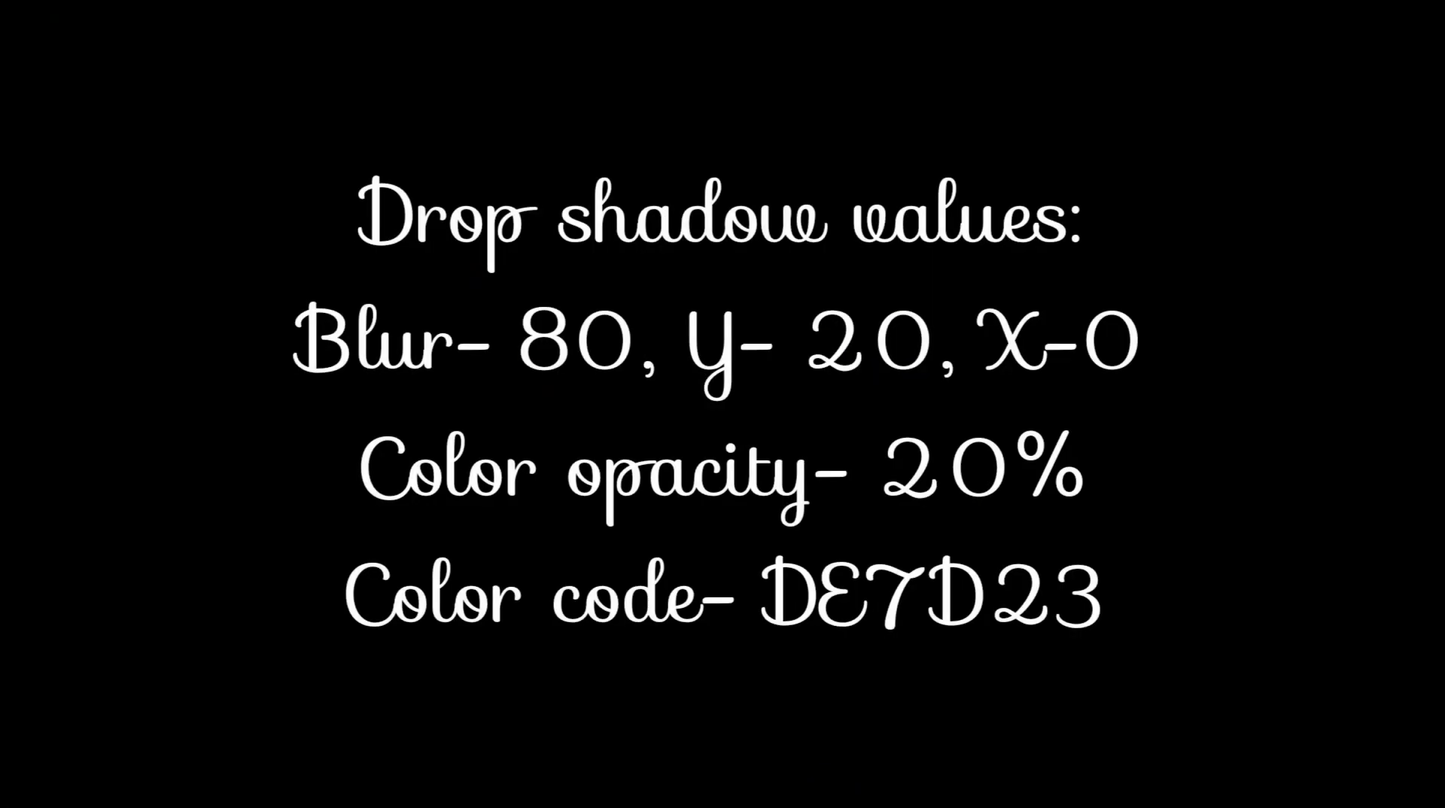
# Give the Buy now button a 2 px DE7D23 border and remove its solid fill
pyautogui.scroll(3, 699, 467)
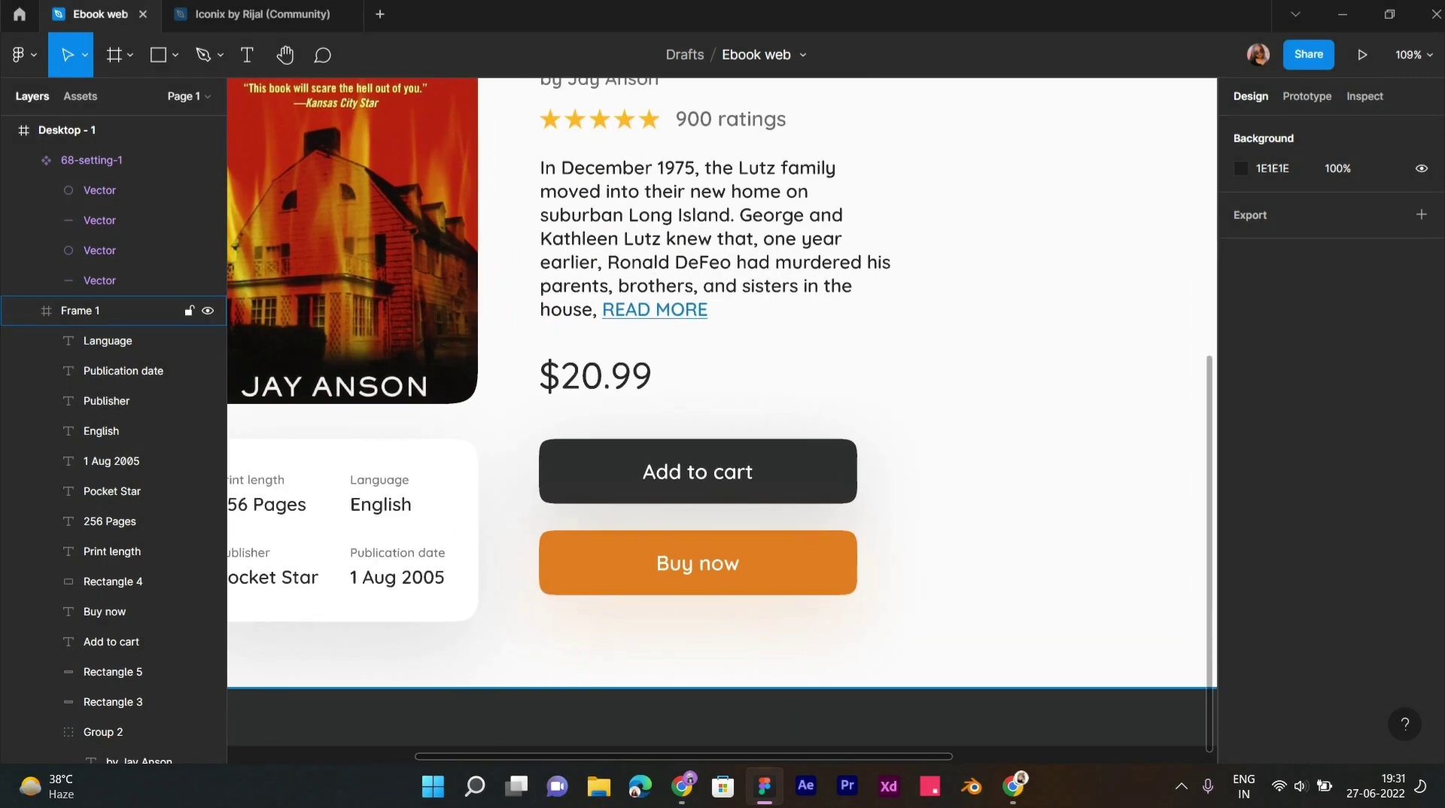
pyautogui.click(753, 583)
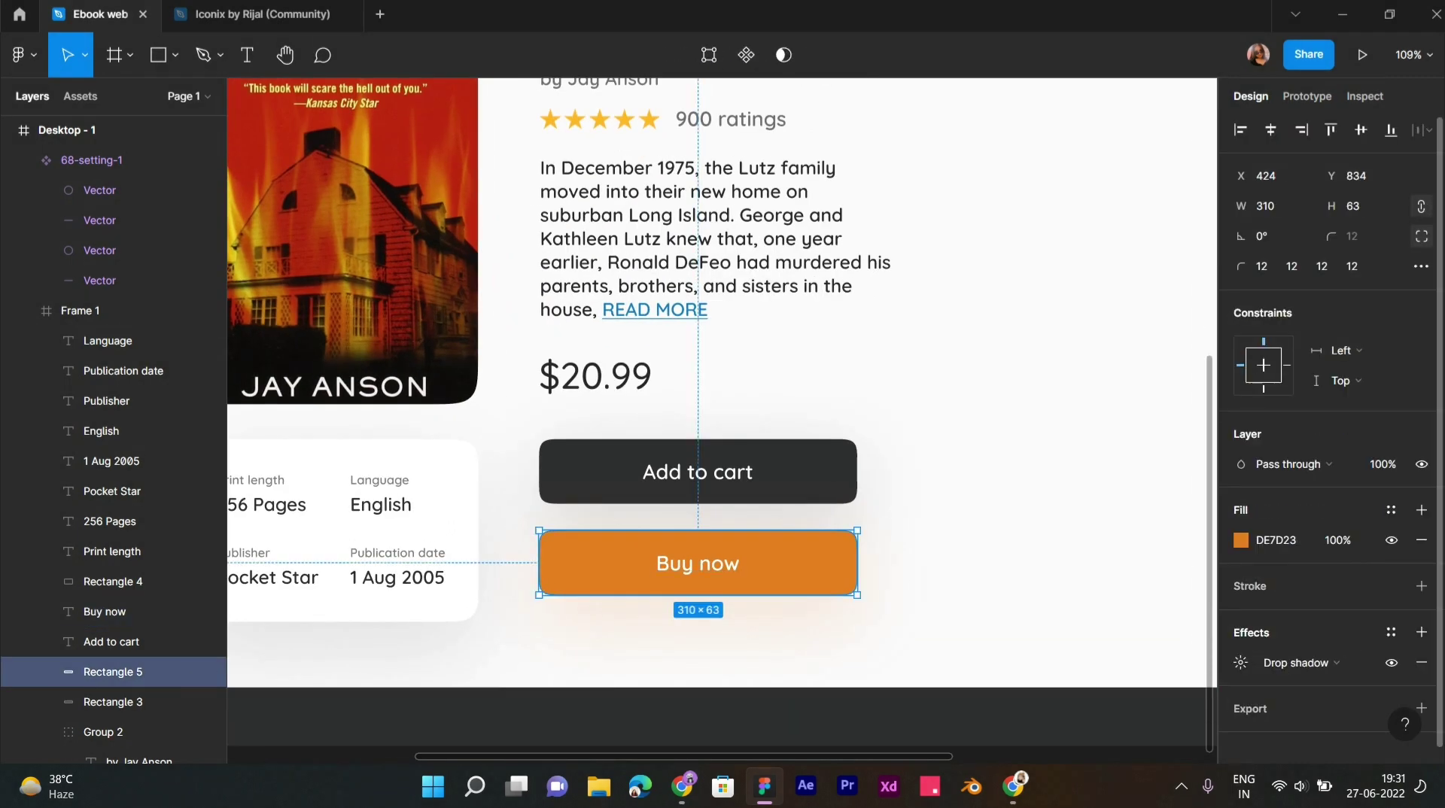
pyautogui.click(1422, 585)
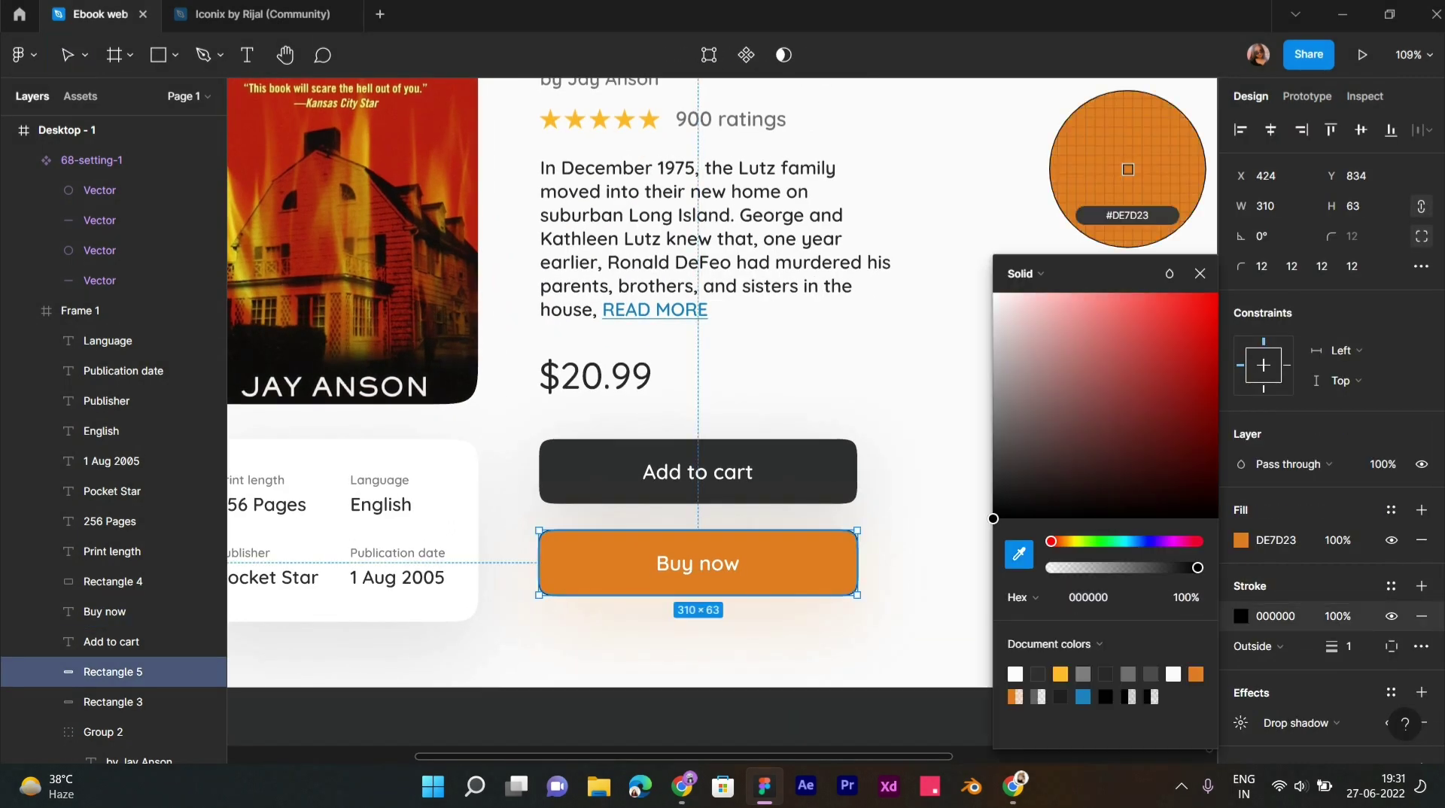
pyautogui.write('2')
pyautogui.press('Return')
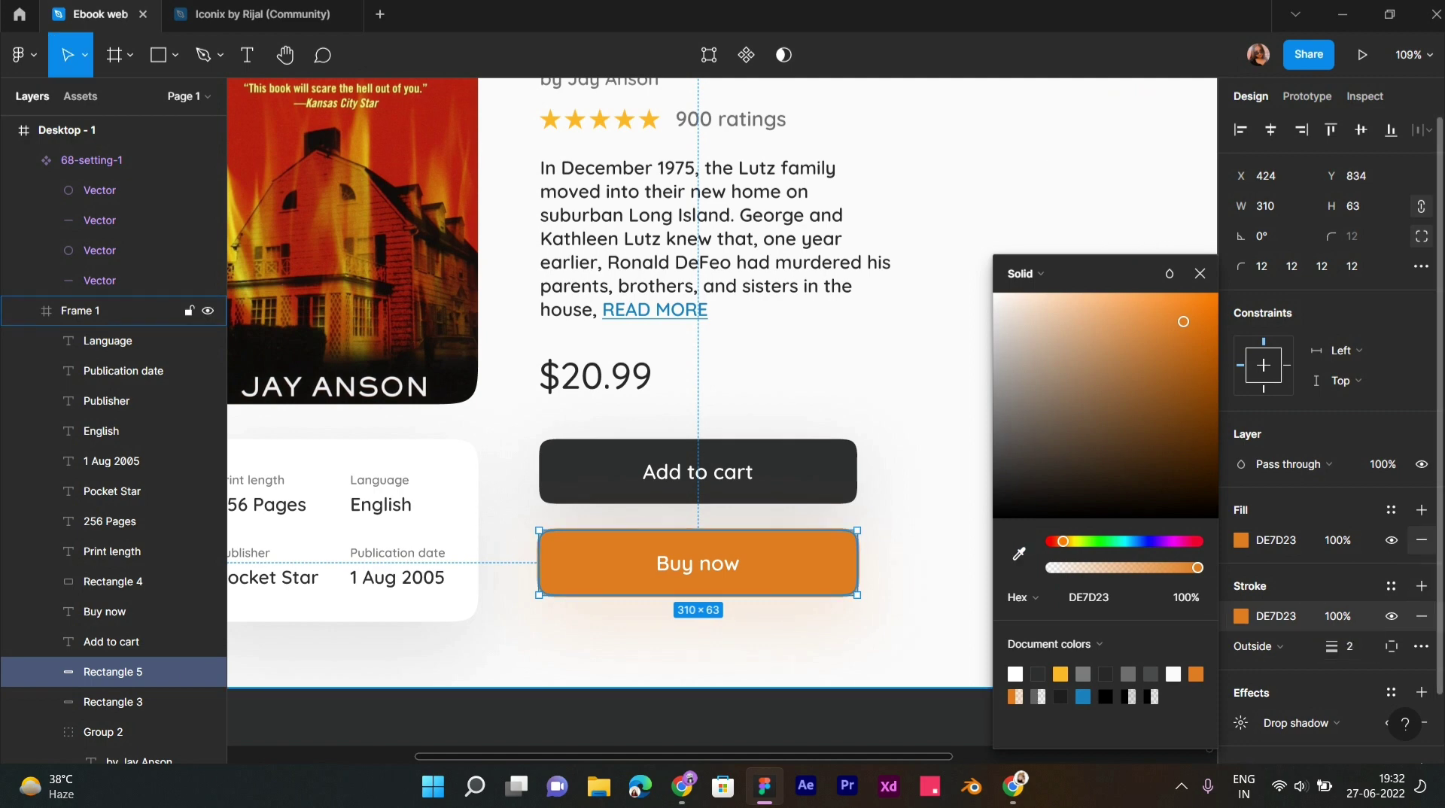
pyautogui.click(1422, 540)
# Colour the Buy now label text with the border's orange using the eyedropper
pyautogui.click(105, 611)
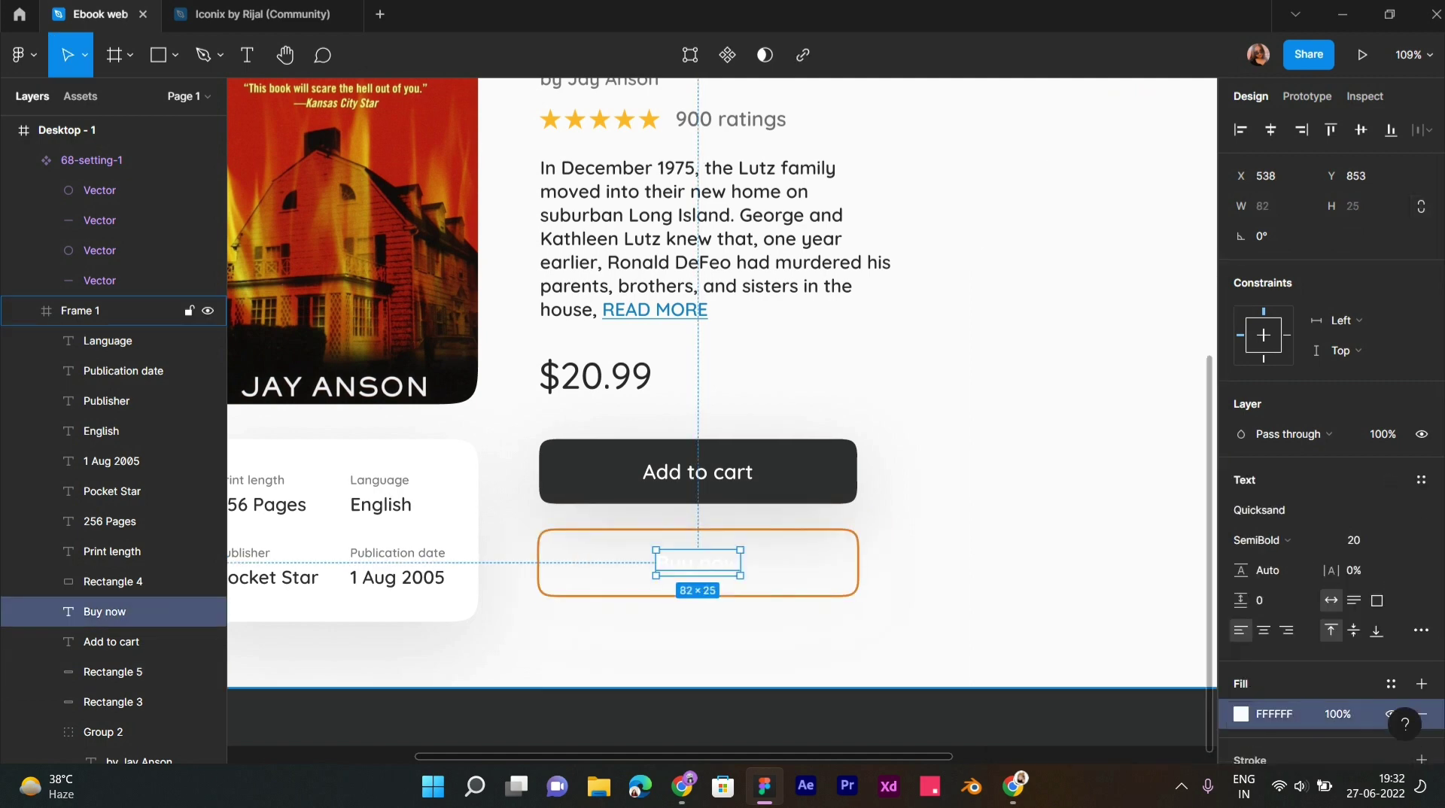
pyautogui.click(1241, 714)
pyautogui.click(1019, 555)
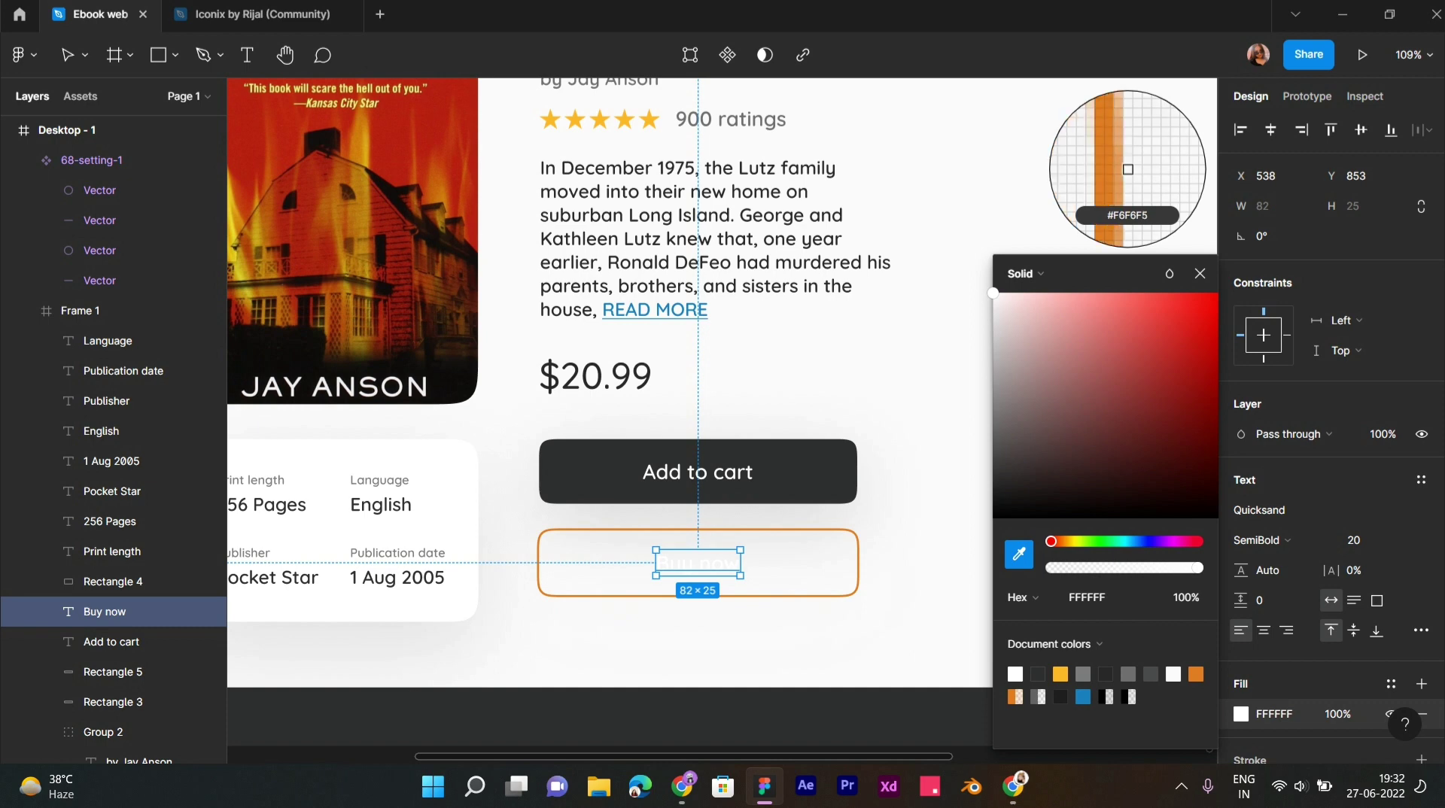
pyautogui.click(1127, 169)
pyautogui.press('Escape')
# Restore the Buy now button's solid orange fill
pyautogui.scroll(-5, 722, 406)
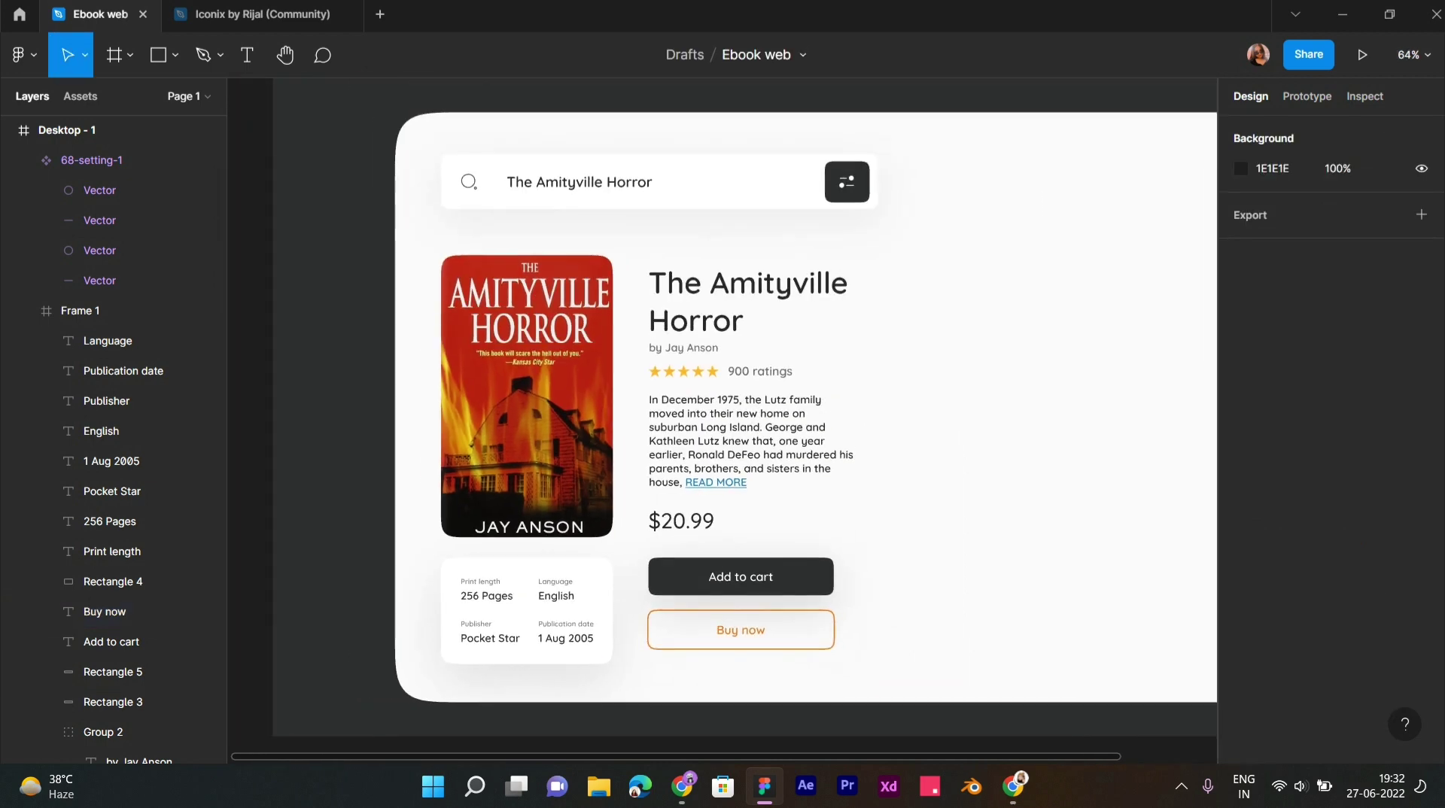
pyautogui.scroll(-1, 745, 414)
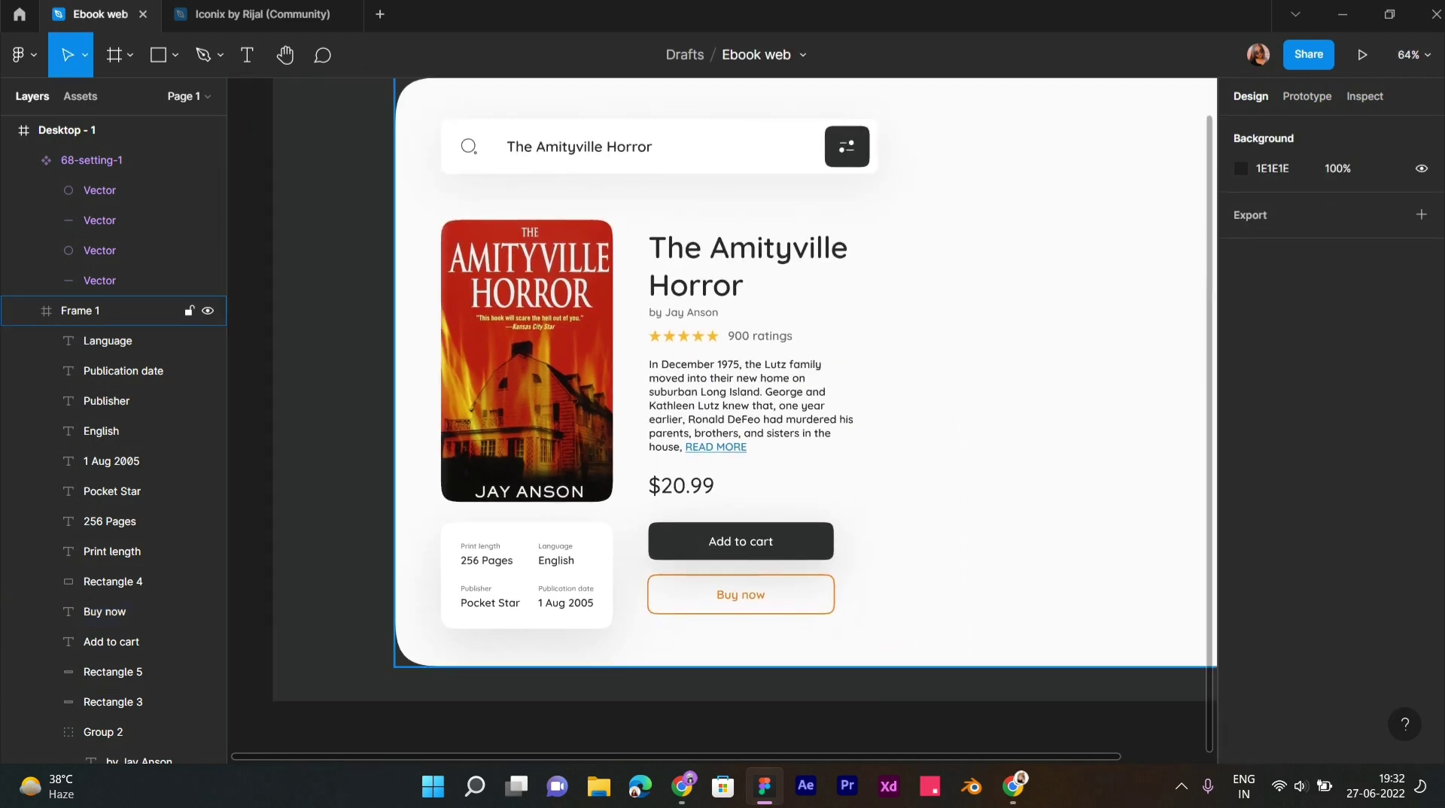
pyautogui.click(104, 612)
pyautogui.click(113, 672)
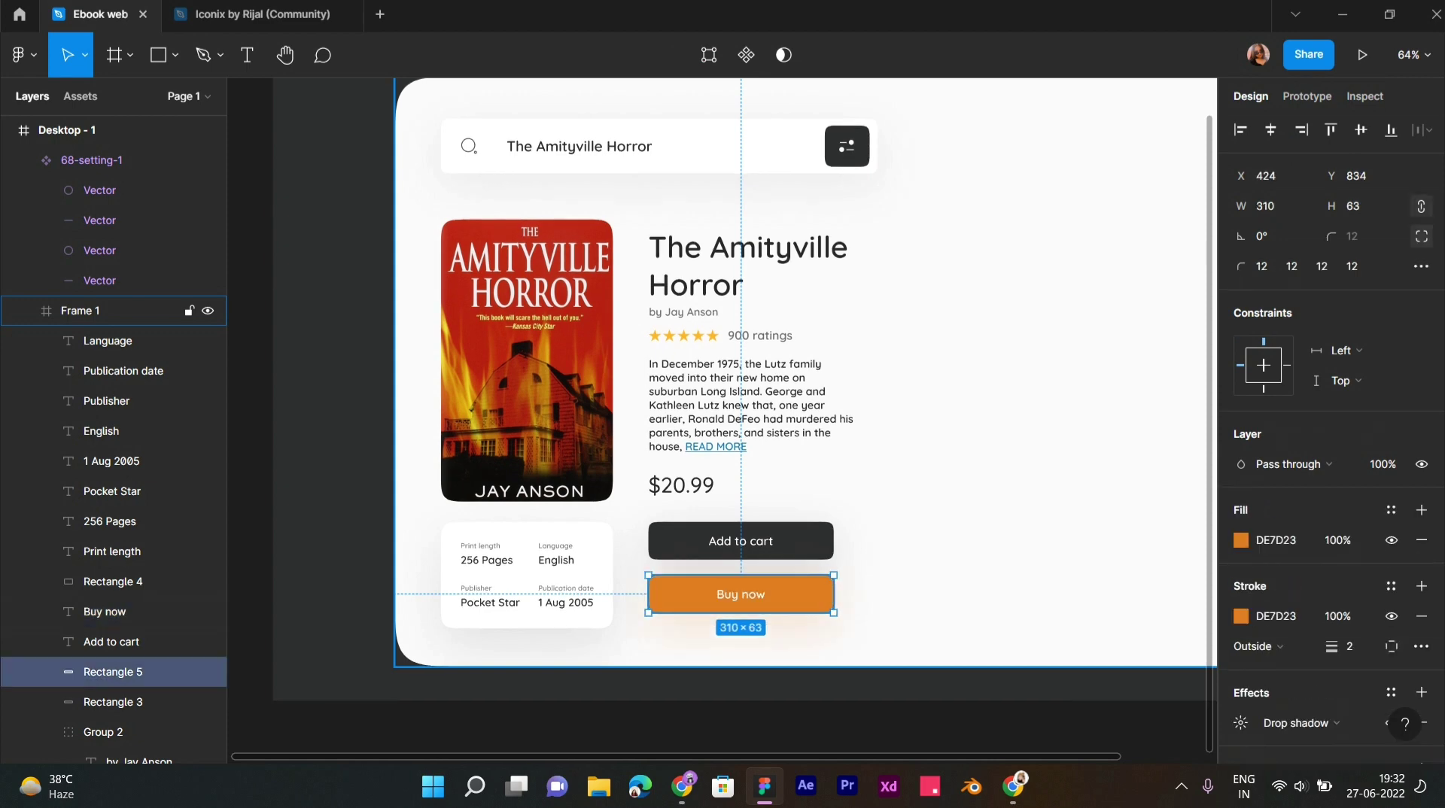
pyautogui.click(80, 310)
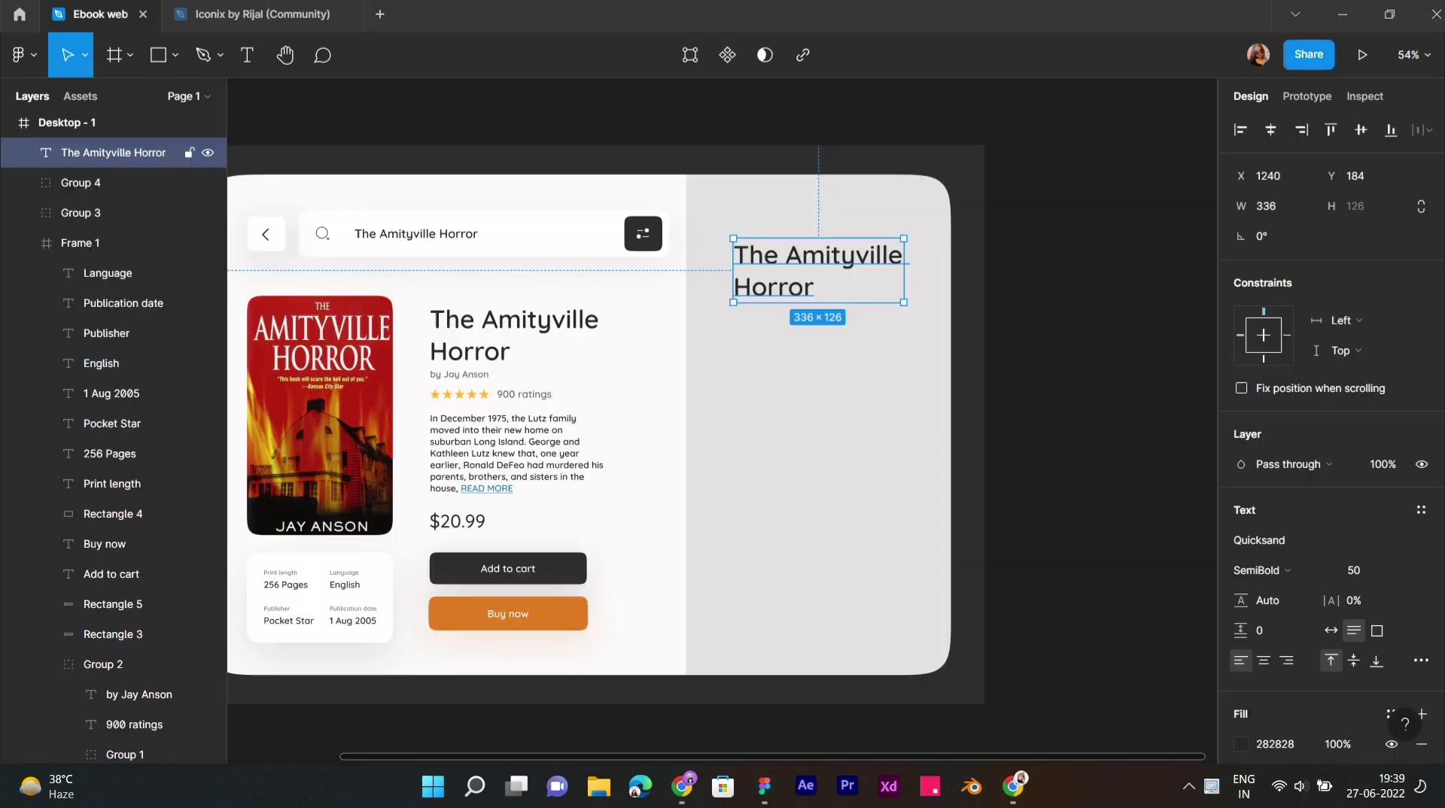
# Retype the copied title as 'Recommended' at size 36 and move it to the panel's top
pyautogui.write('Recommended')
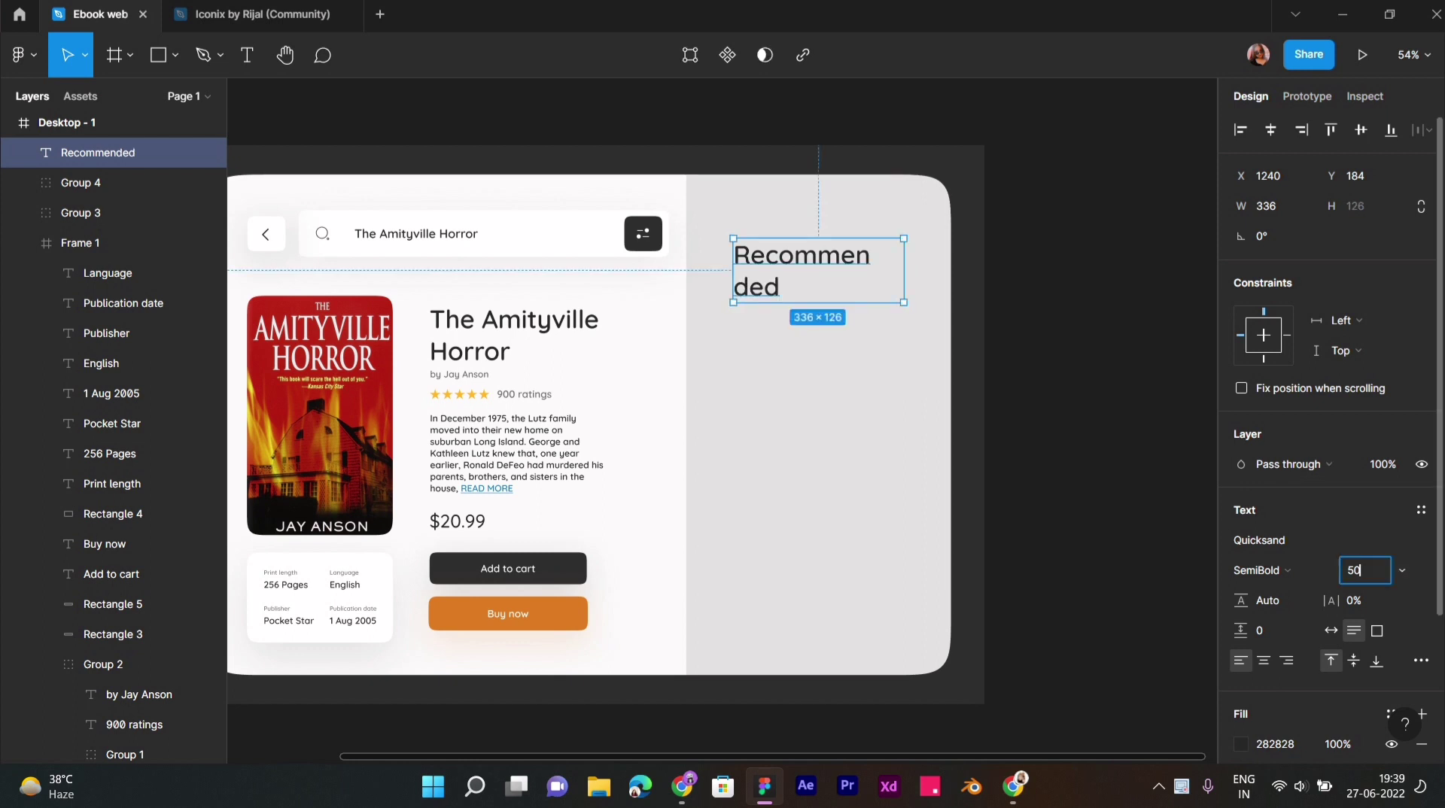
pyautogui.press('Return')
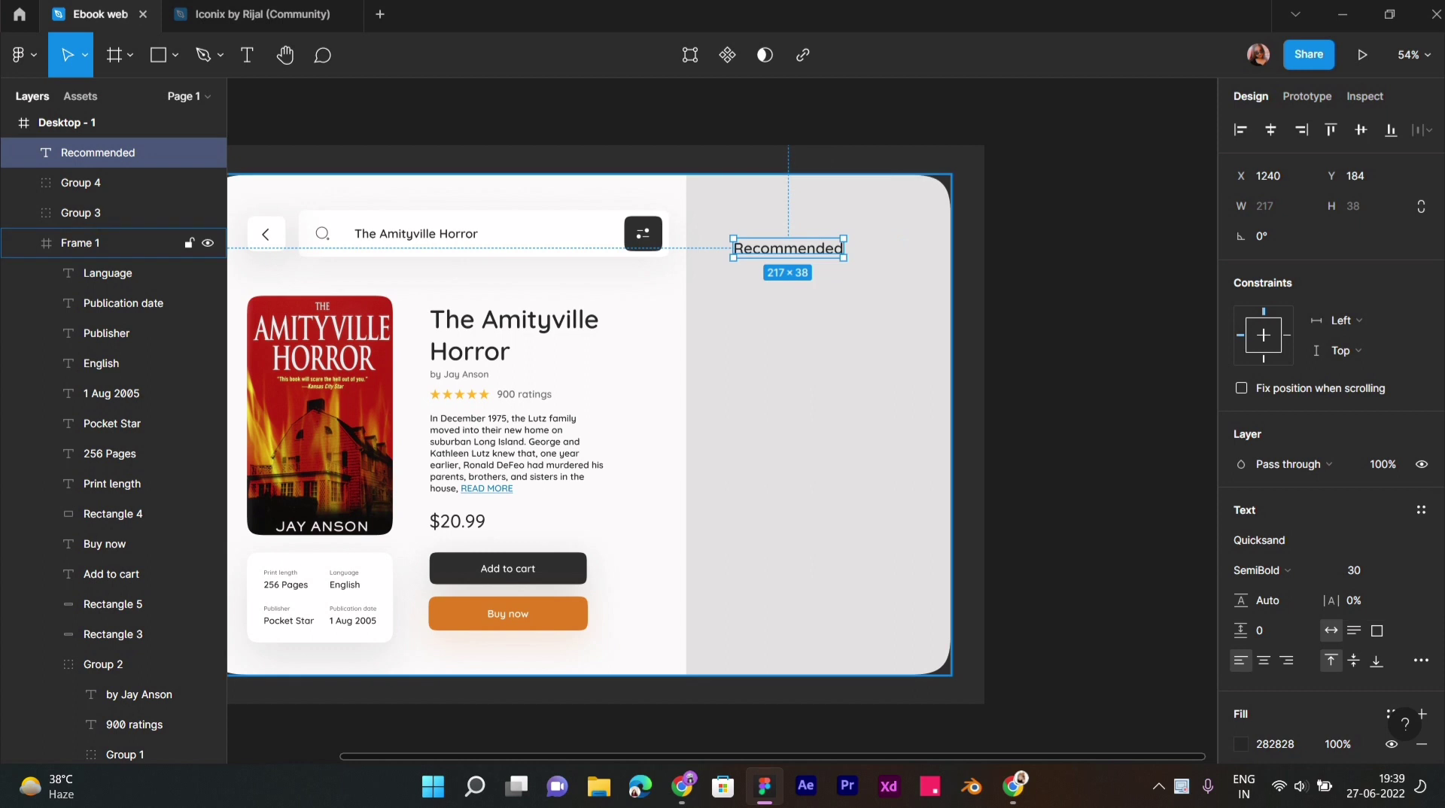
pyautogui.moveTo(788, 248); pyautogui.dragTo(756, 241)
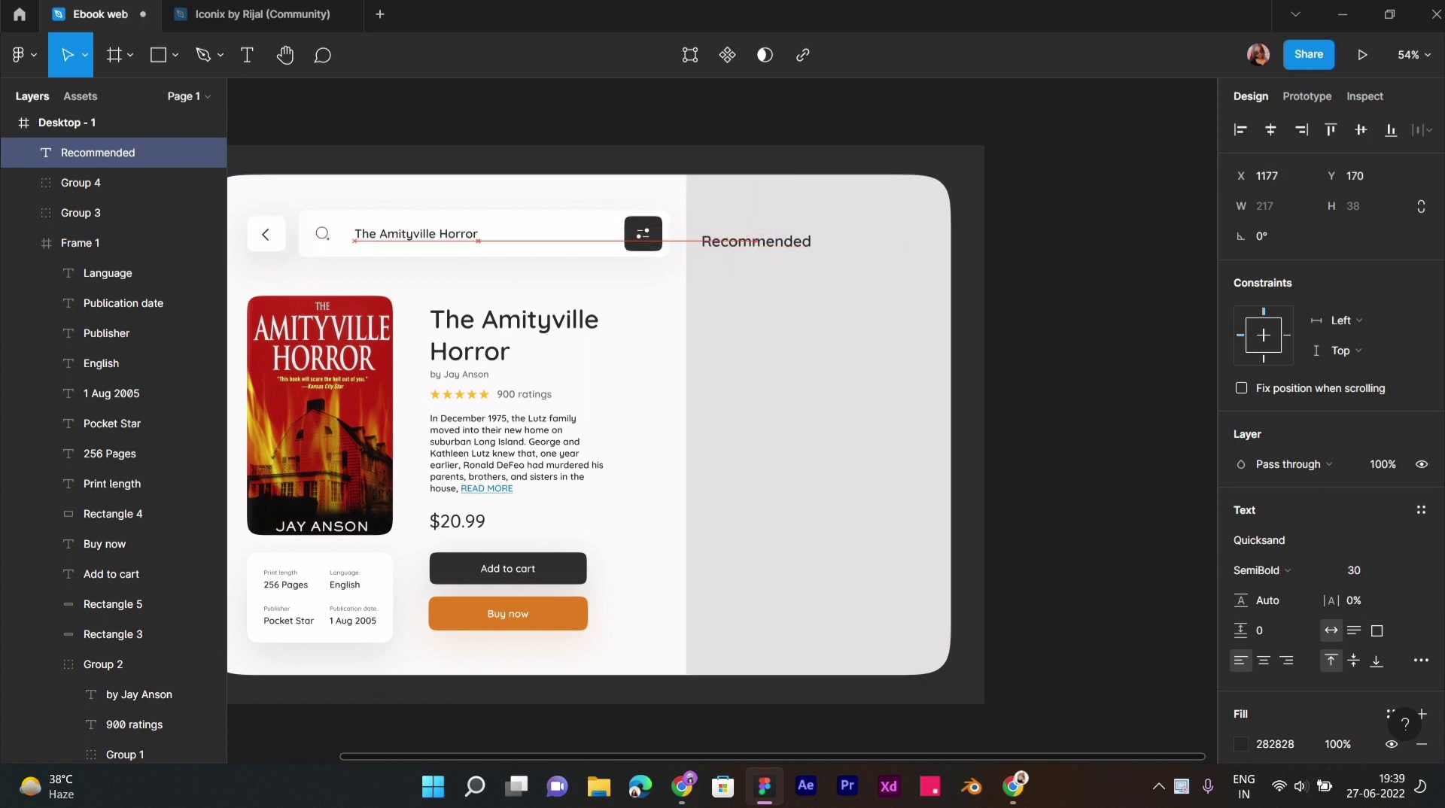
pyautogui.scroll(3, 802, 259)
pyautogui.scroll(2, 803, 259)
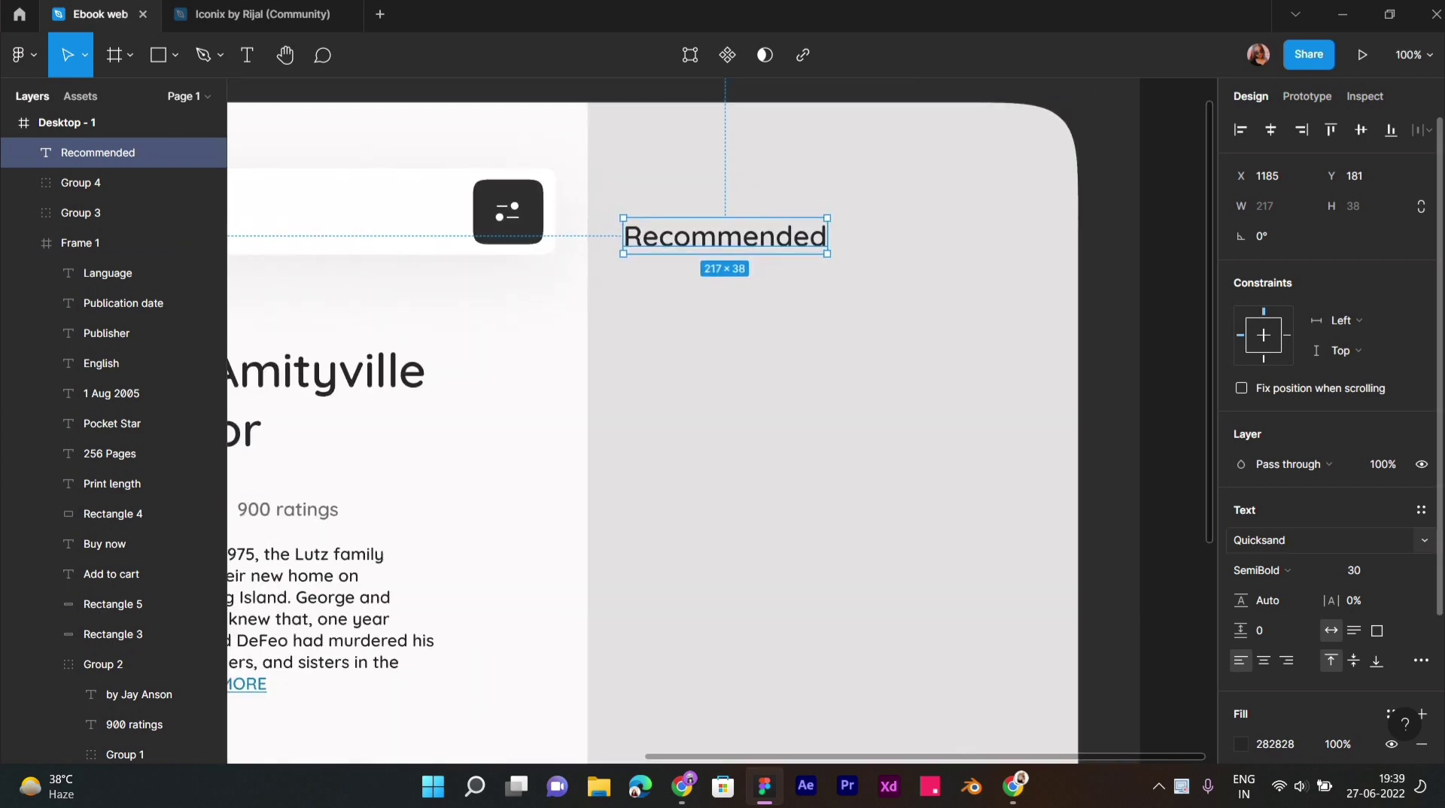
pyautogui.press('BackSpace')
pyautogui.write('6')
pyautogui.press('Return')
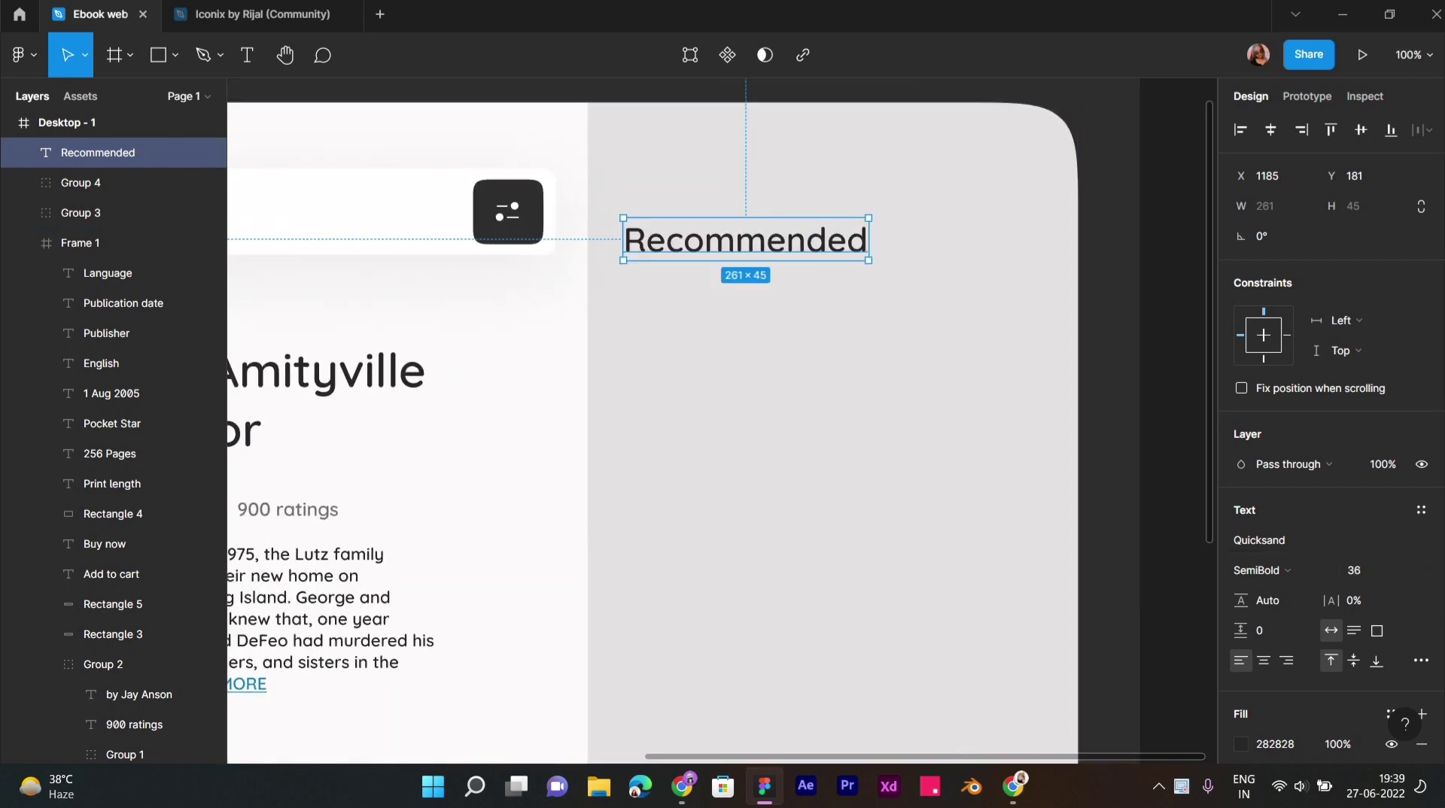
pyautogui.moveTo(745, 239); pyautogui.dragTo(743, 219)
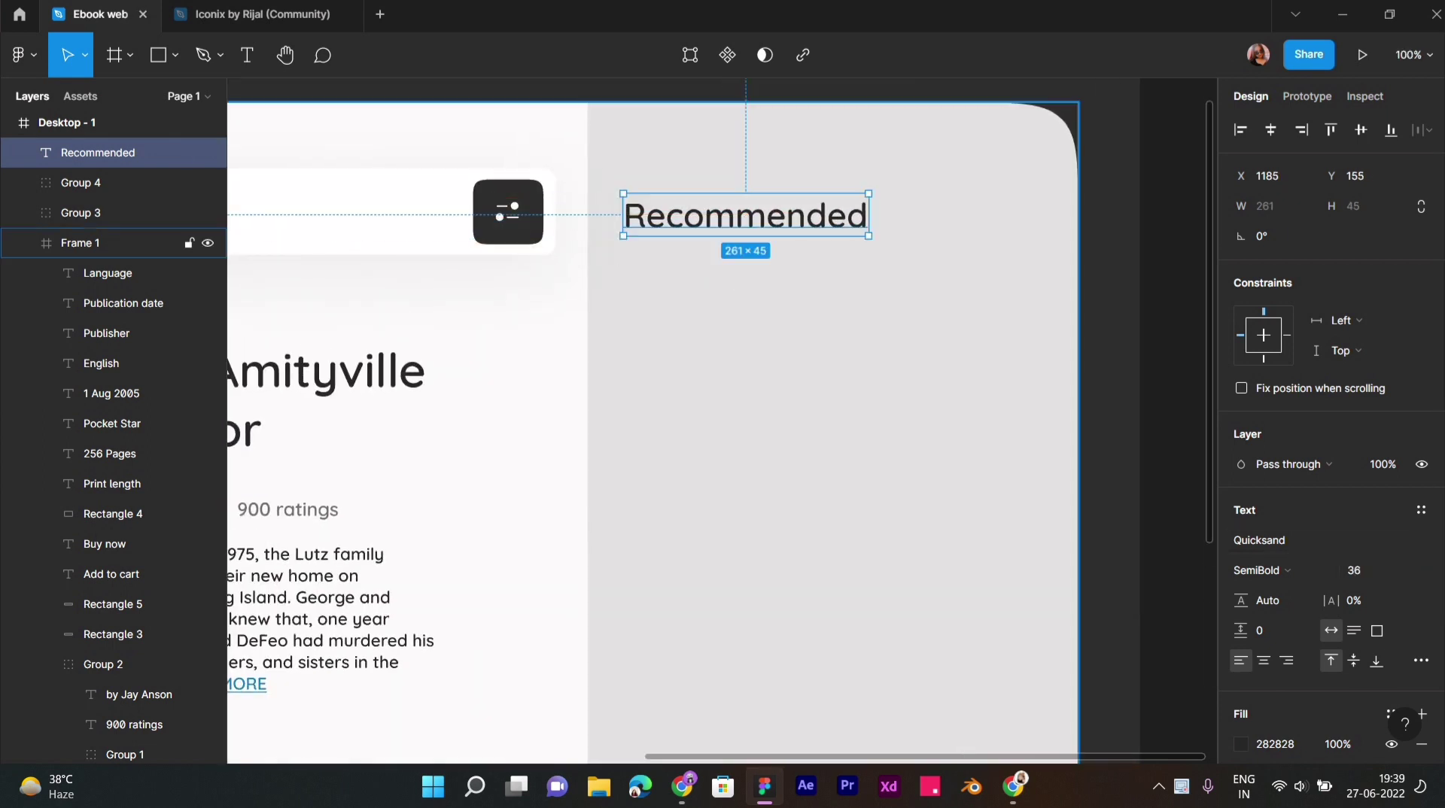
# Lighten the right-hand panel fill to F3F3F3, after trying EDEDED first
pyautogui.click(753, 339)
pyautogui.click(1240, 510)
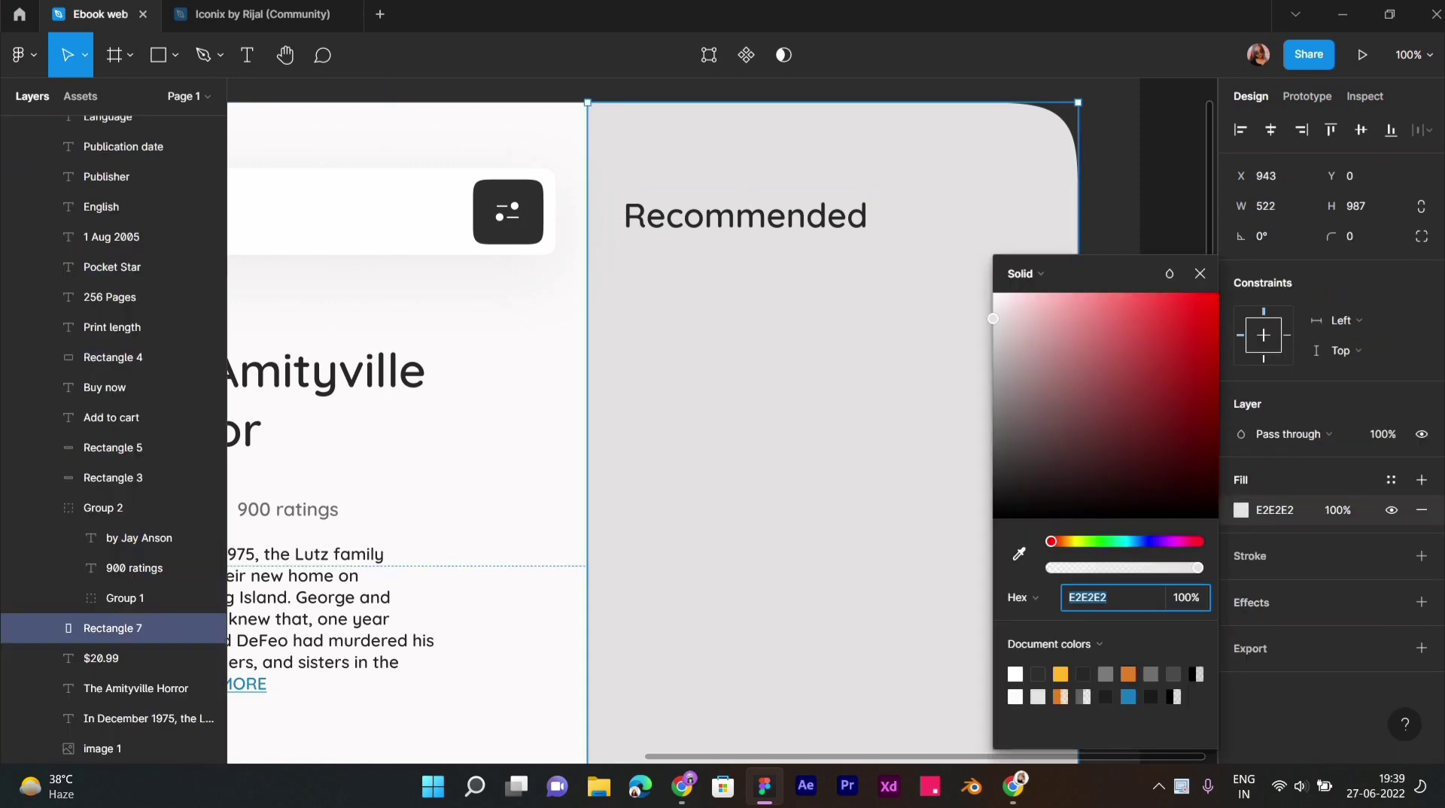
pyautogui.write('EDEDED')
pyautogui.press('Return')
pyautogui.write('F3F3F3')
pyautogui.press('Return')
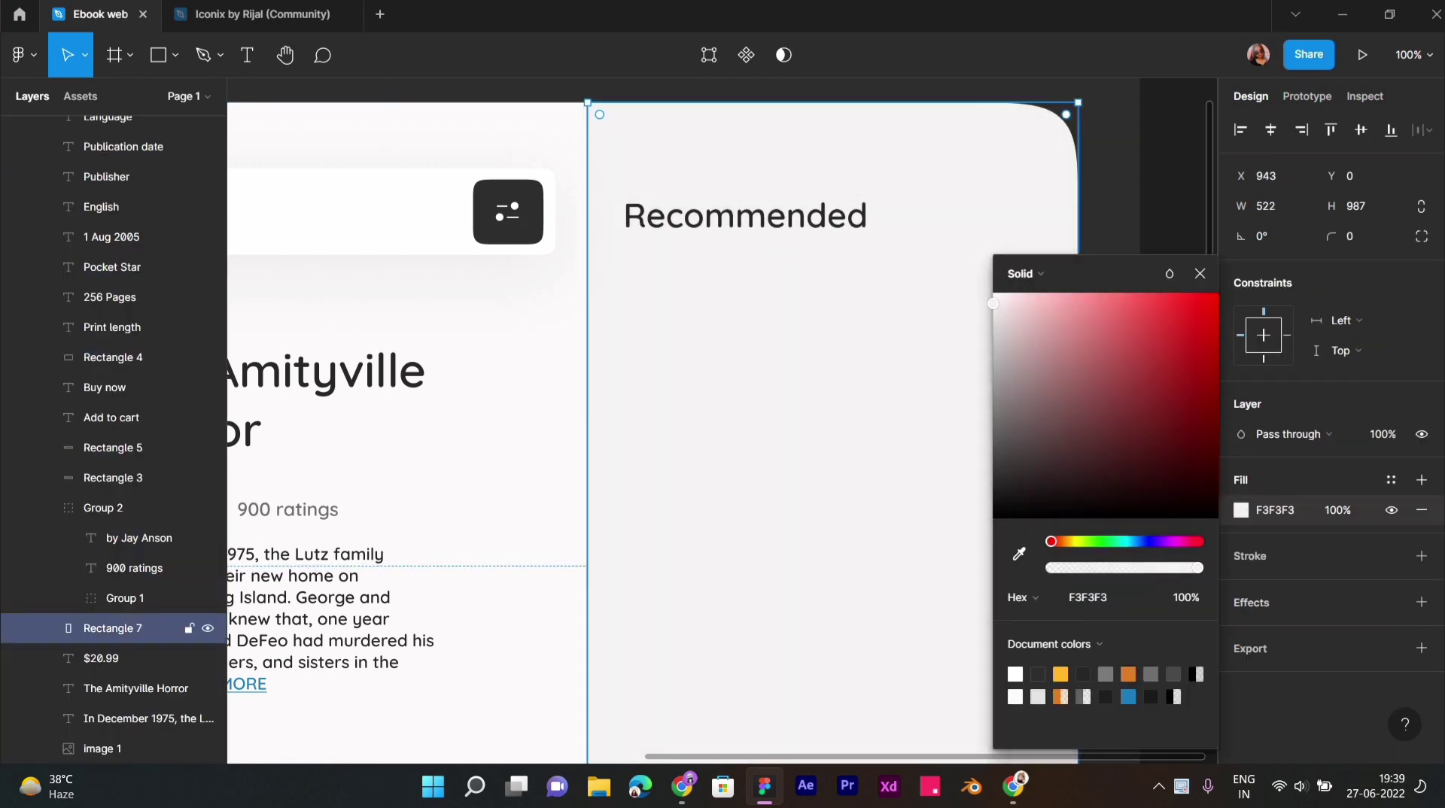
pyautogui.press('Escape')
pyautogui.hotkey('shift', '1')
pyautogui.click(811, 210)
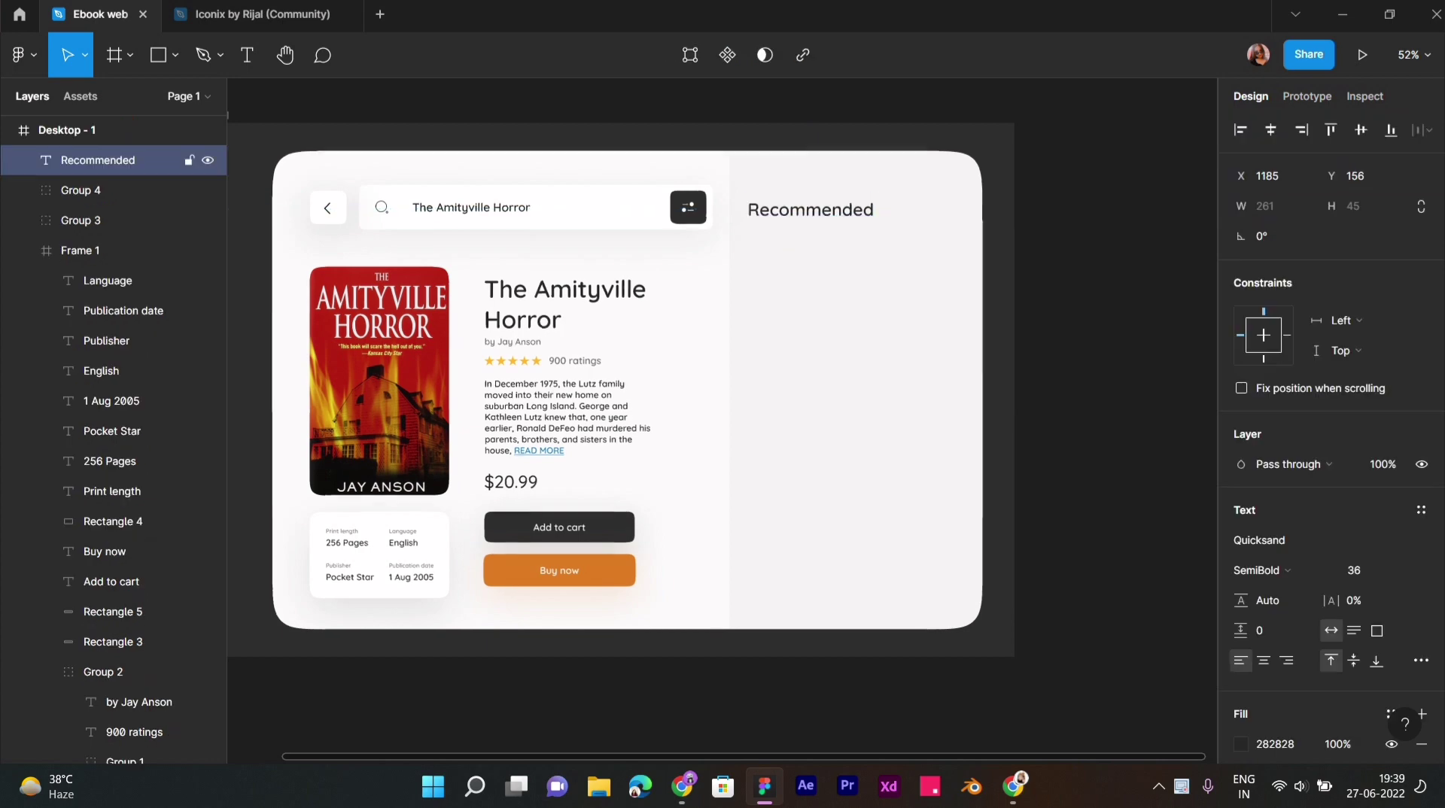
# Draw a new frame just below the Recommended heading
pyautogui.press('Escape')
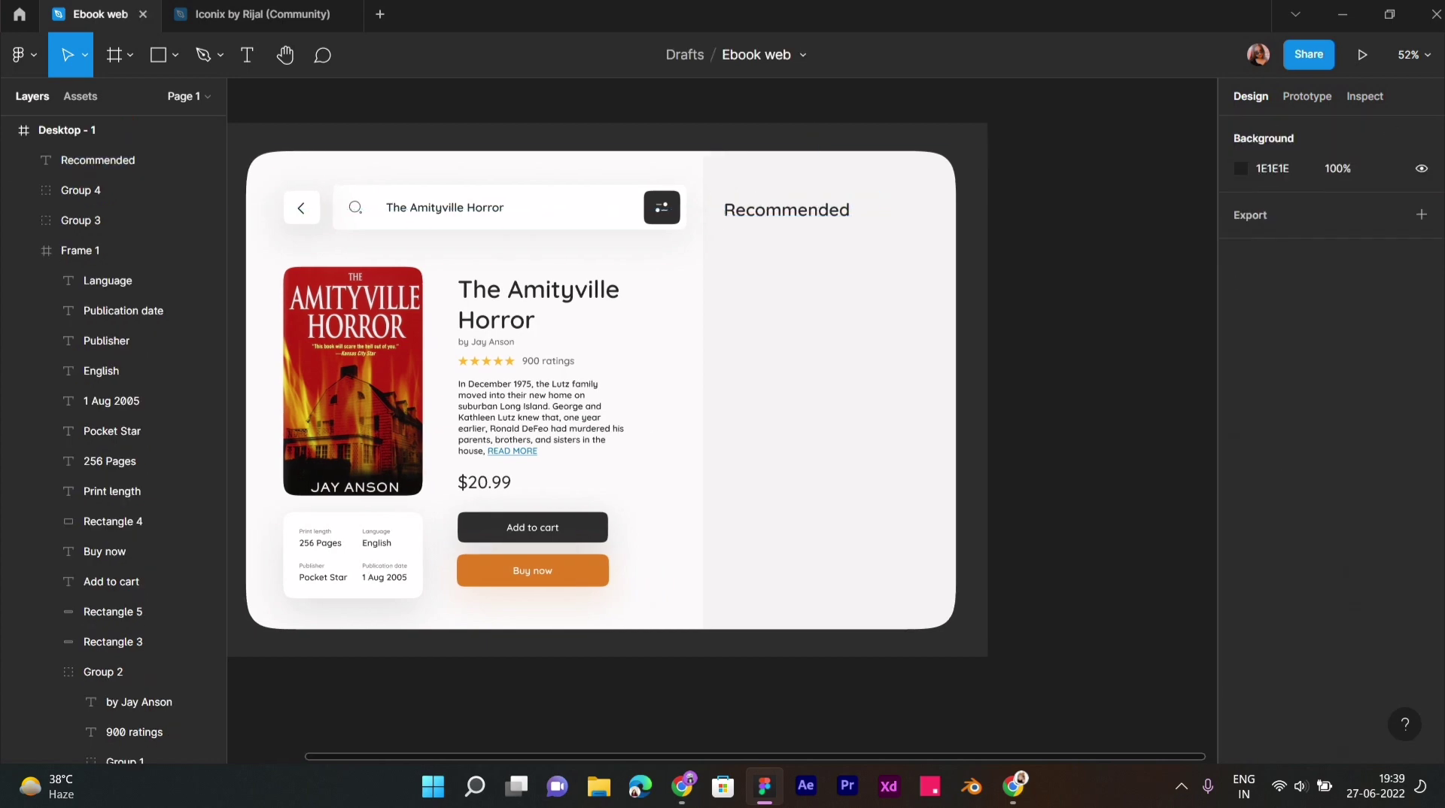
pyautogui.hscroll(2, 819, 323)
pyautogui.scroll(3, 818, 324)
pyautogui.scroll(3, 723, 421)
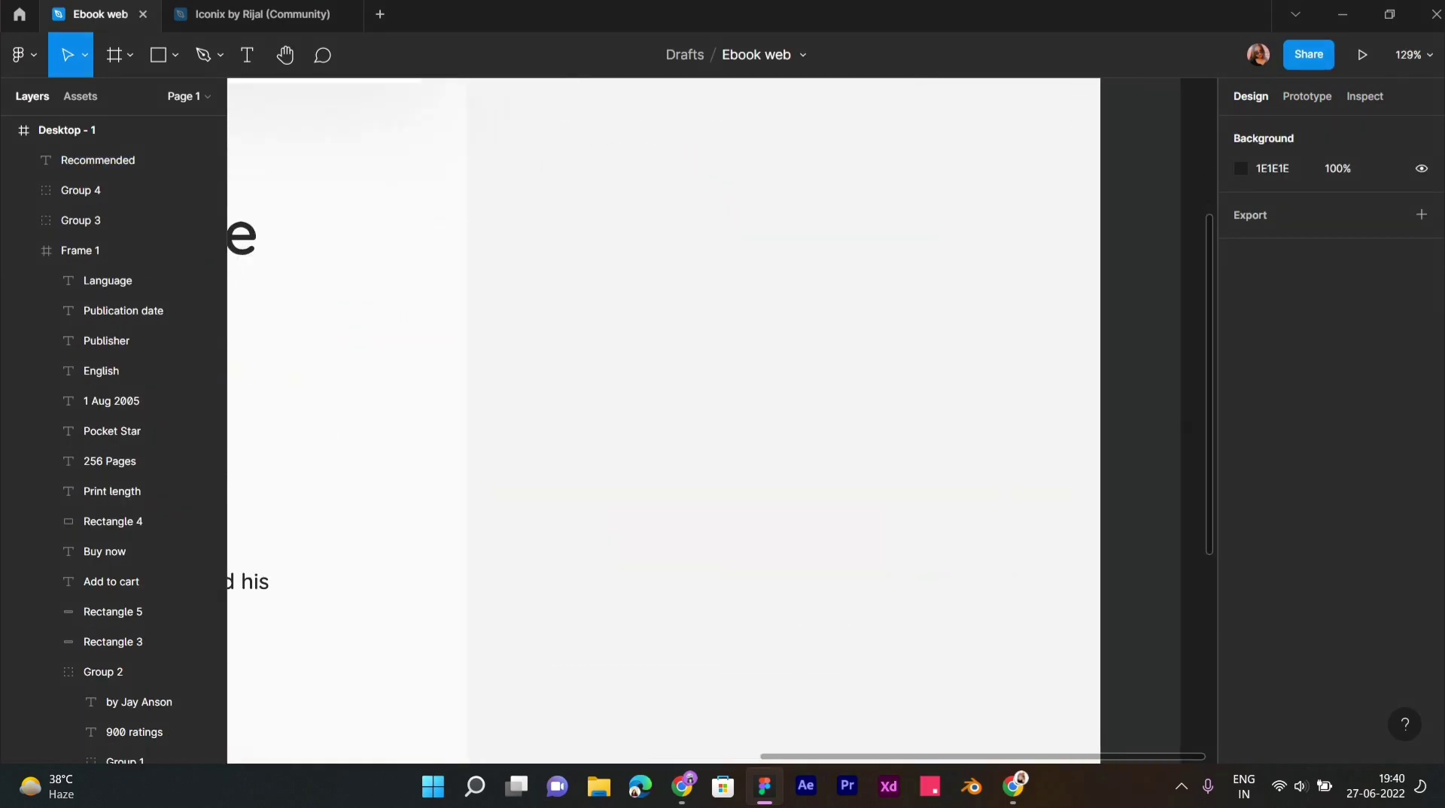
pyautogui.scroll(-3, 722, 421)
pyautogui.scroll(1, 723, 421)
pyautogui.press('r')
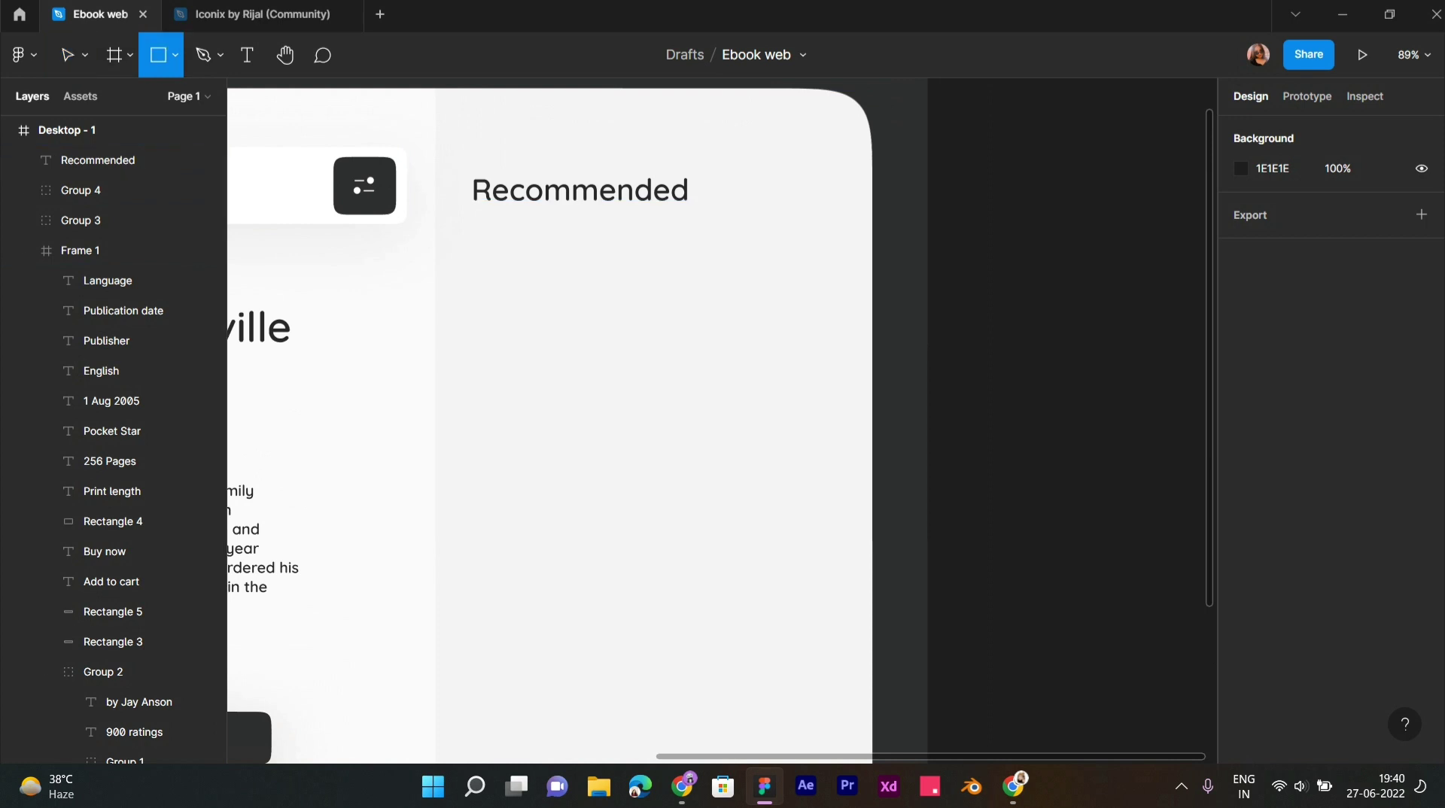
pyautogui.press('f')
pyautogui.moveTo(472, 259)
pyautogui.mouseDown()
pyautogui.moveTo(788, 392)
pyautogui.moveTo(830, 395)
pyautogui.mouseUp()
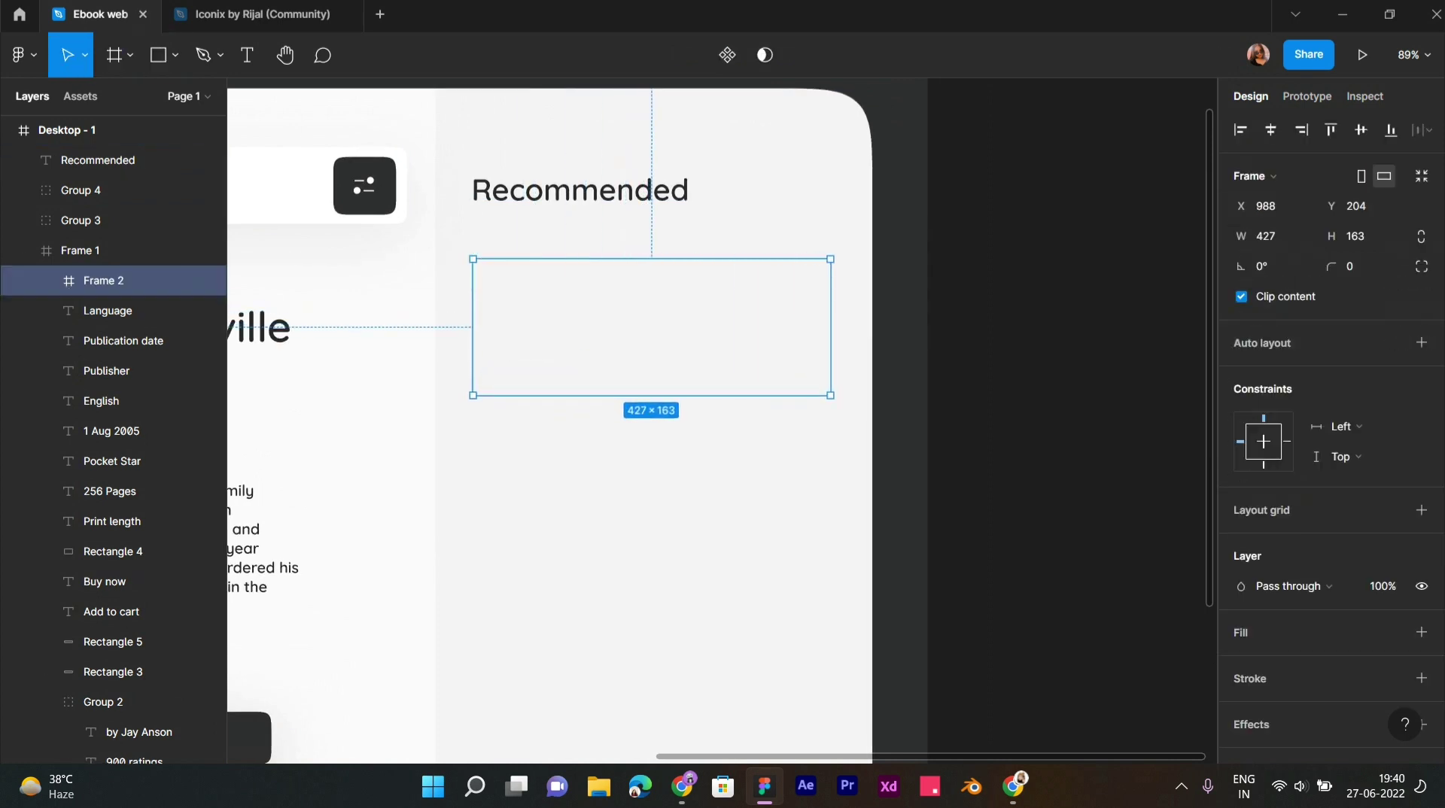
pyautogui.hotkey('shift', 'Up')
pyautogui.hotkey('shift', 'Up')
pyautogui.hotkey('shift', 'Up')
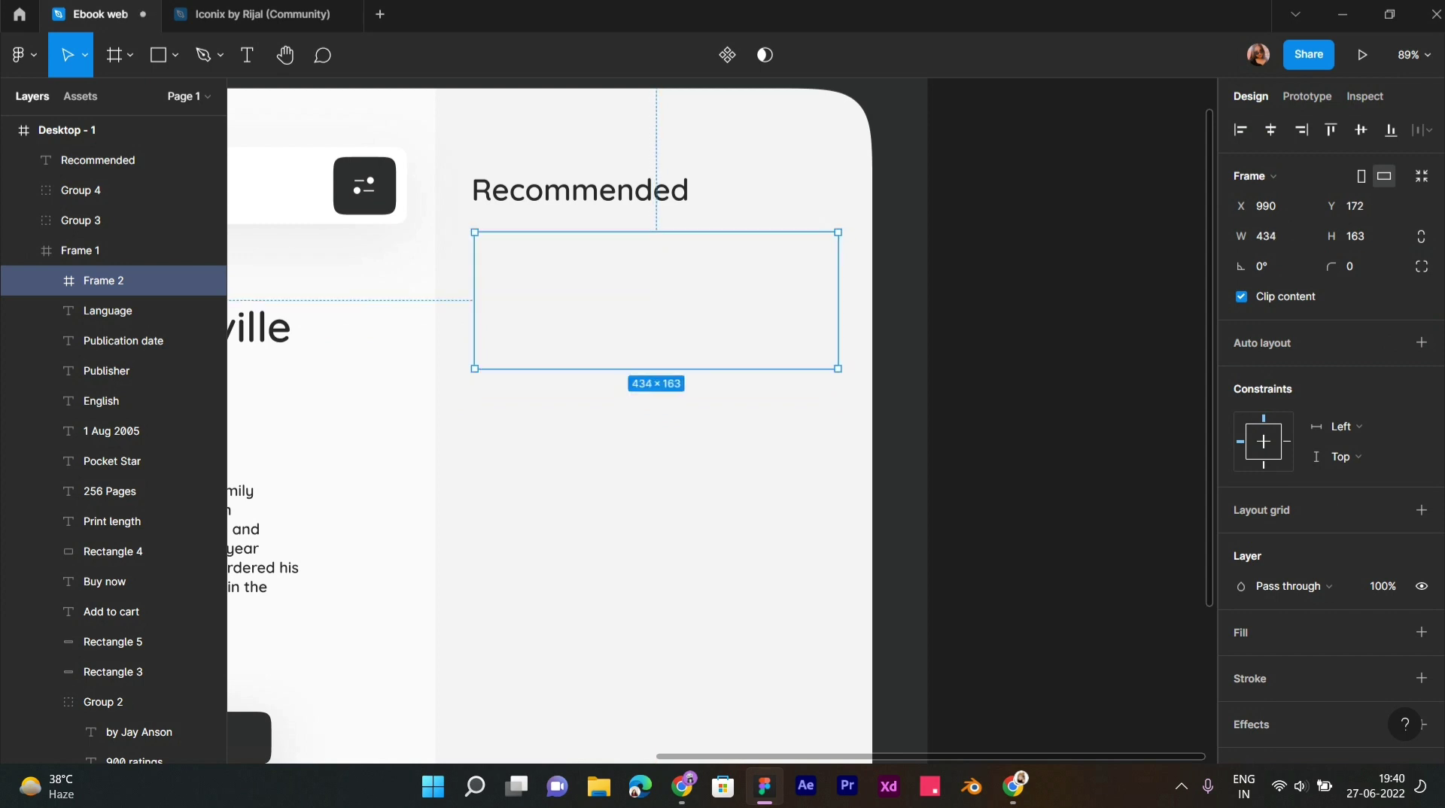
# Give the card a white FFFFFF fill, 12 corner radius and 100% corner smoothing
pyautogui.click(1422, 633)
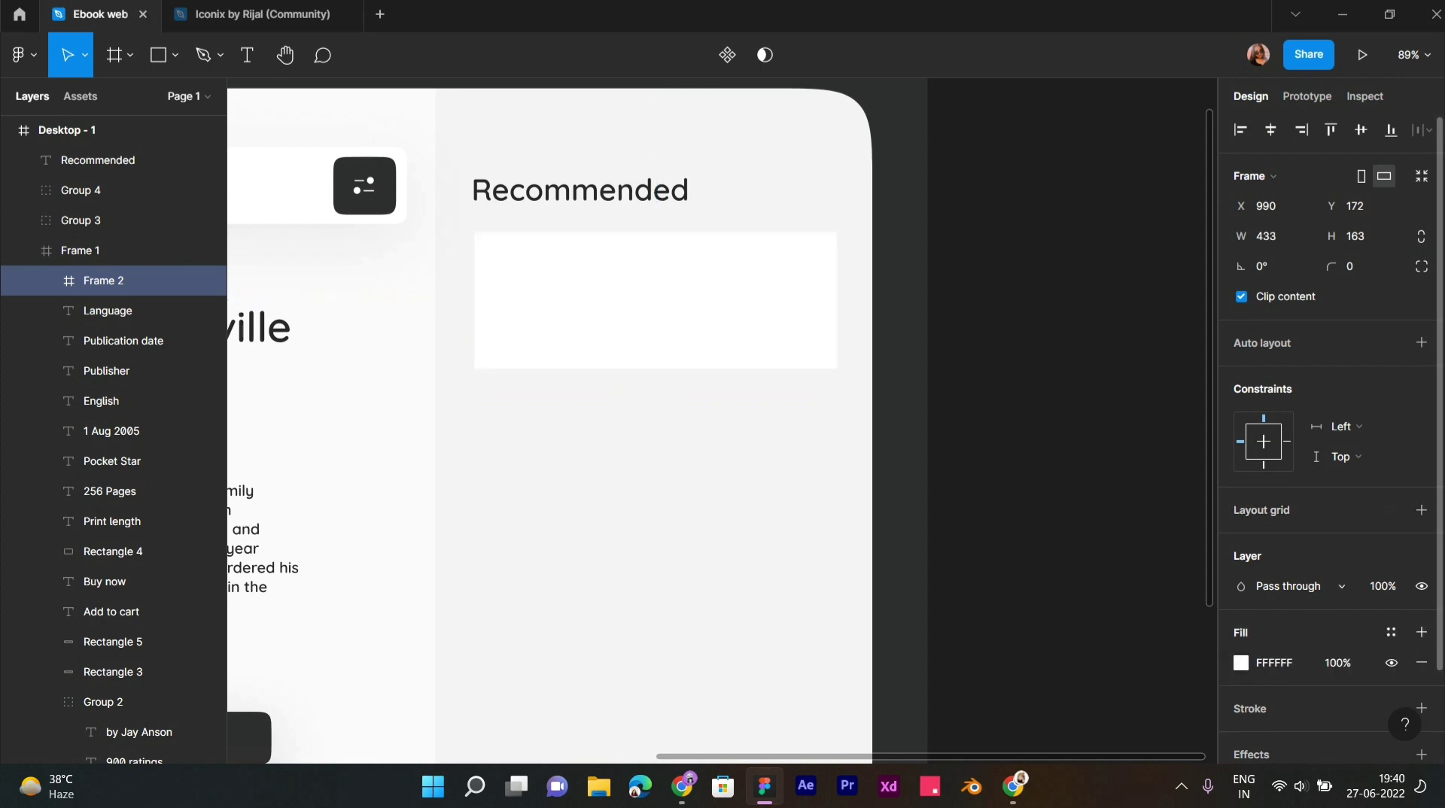
pyautogui.write('12')
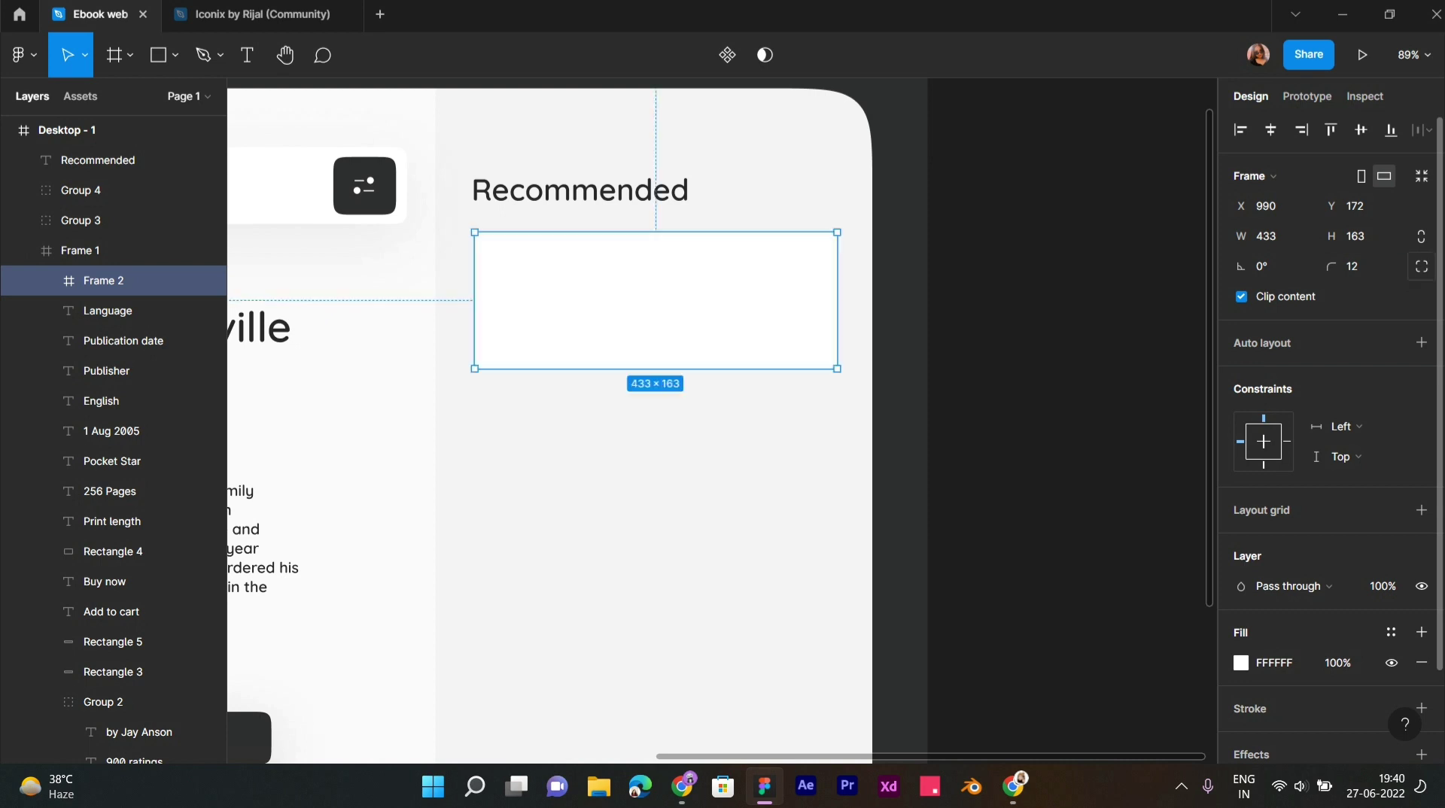
pyautogui.click(1422, 267)
pyautogui.click(1421, 297)
pyautogui.moveTo(1013, 343); pyautogui.dragTo(1142, 343)
pyautogui.moveTo(656, 369); pyautogui.dragTo(655, 381)
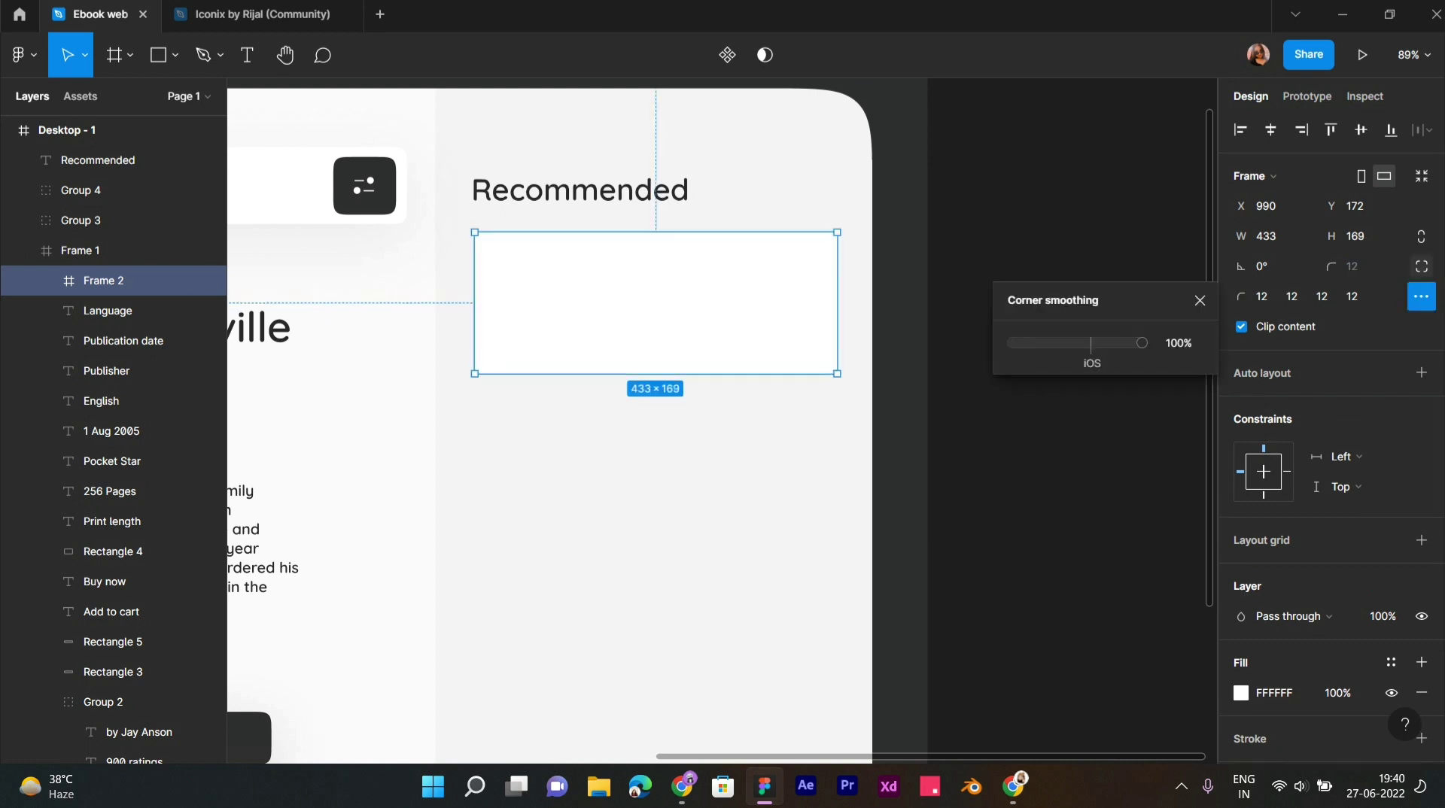
pyautogui.press('Escape')
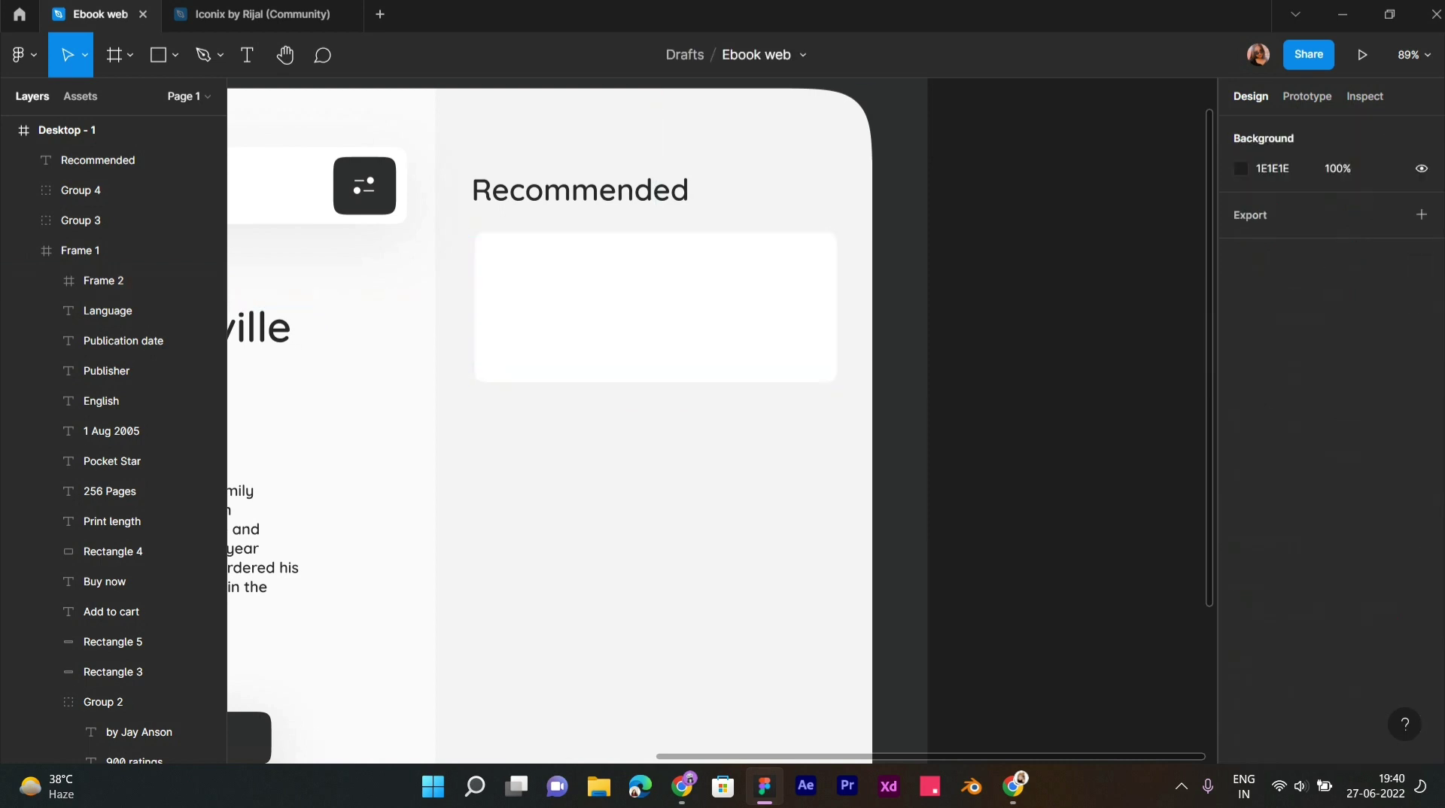
# Paste and undo the left arrow icon twice, then switch to Chrome
pyautogui.hotkey('ctrl', 'v')
pyautogui.hotkey('ctrl', 'z')
pyautogui.hotkey('ctrl', 'v')
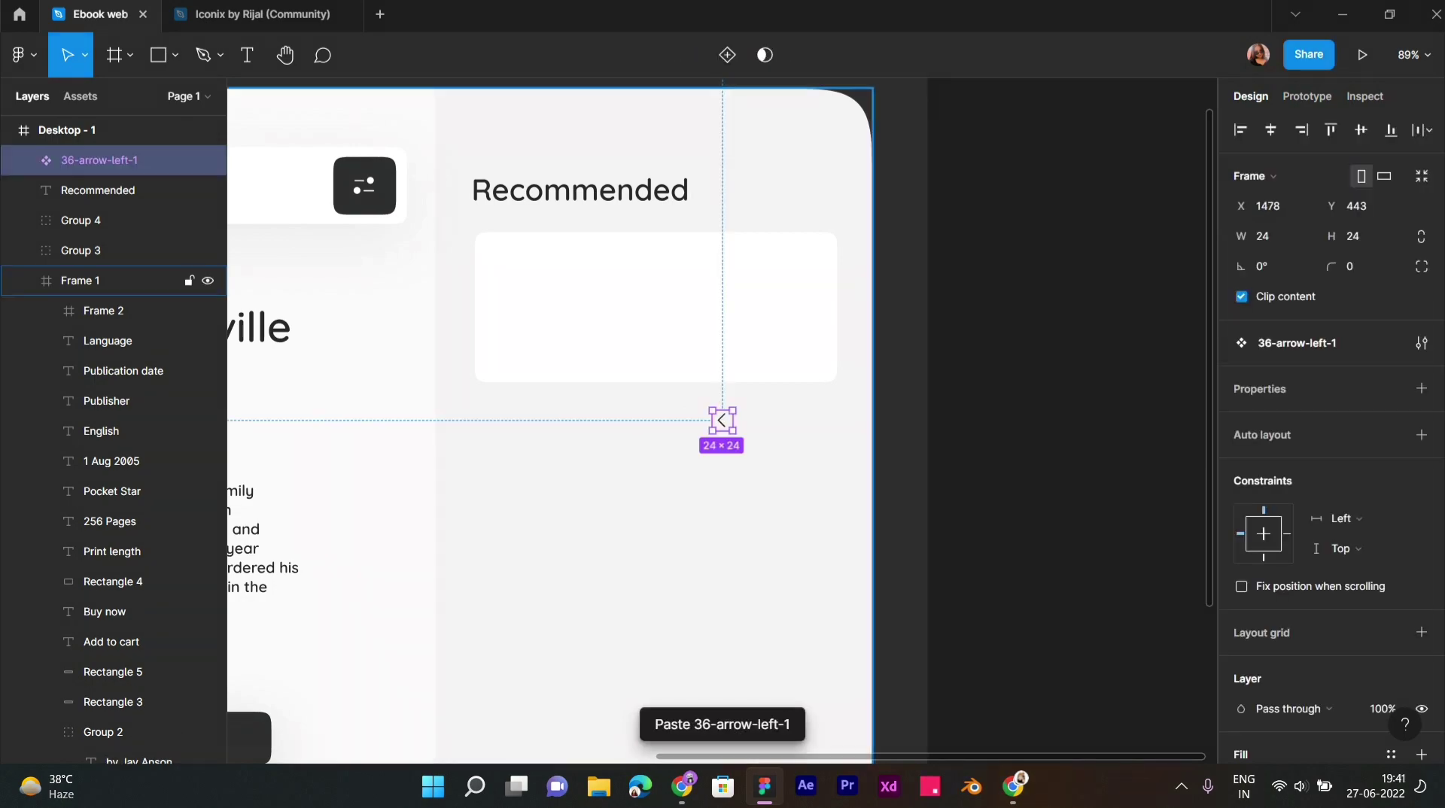
pyautogui.hotkey('ctrl', 'z')
pyautogui.hotkey('alt', 'Tab')
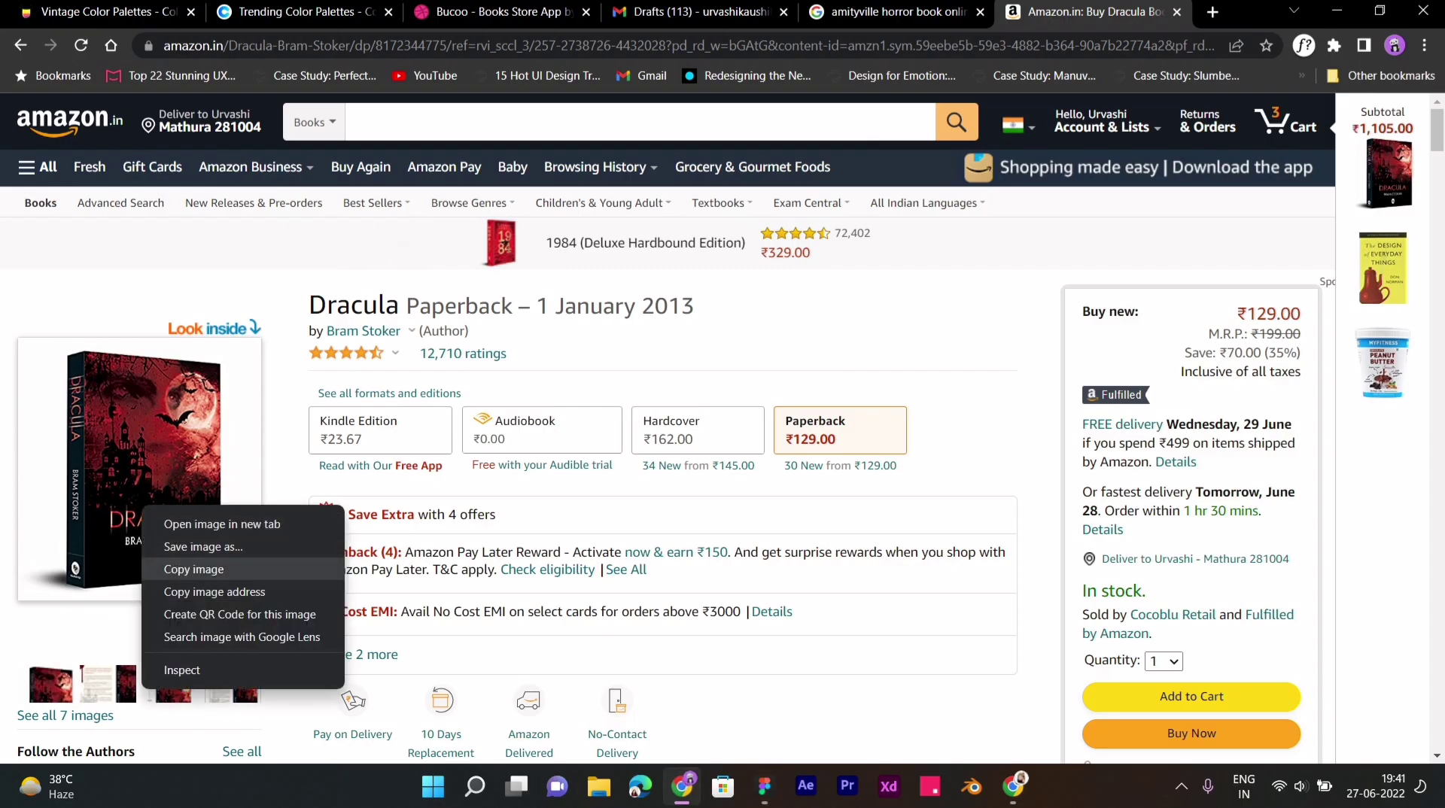
# Save Amazon's Dracula cover image and paste it into the Figma page as a 462×500 picture
pyautogui.click(210, 546)
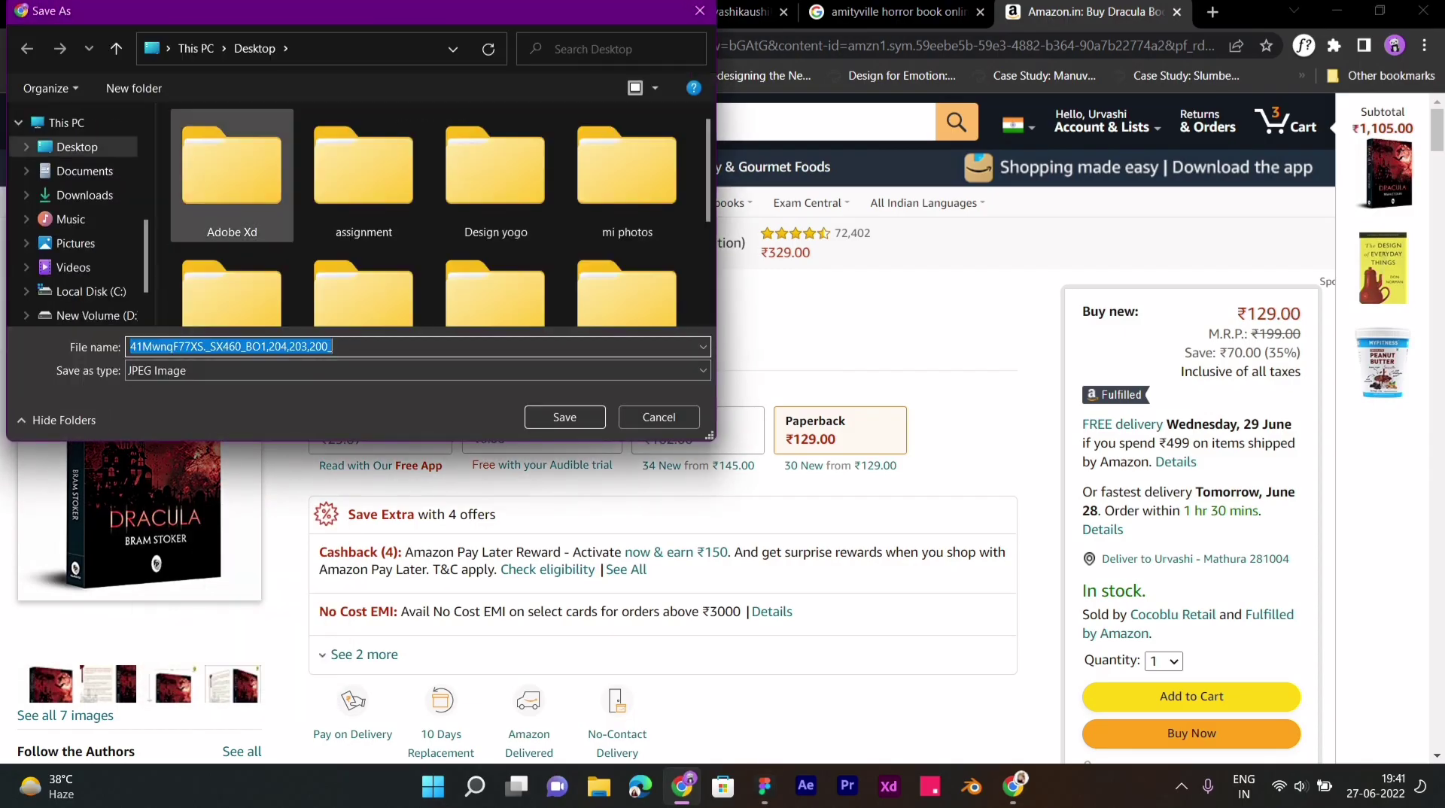
pyautogui.click(561, 416)
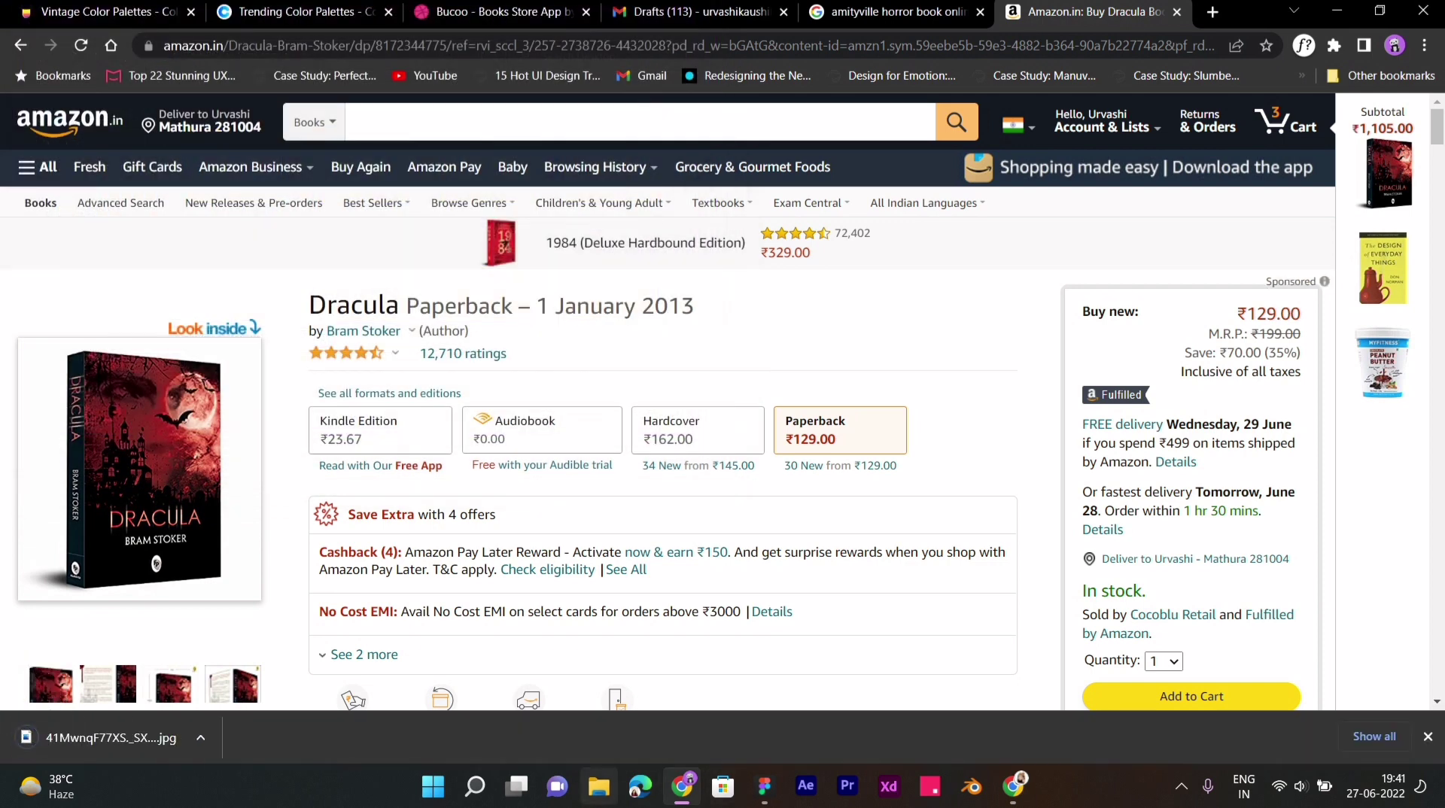
pyautogui.click(598, 787)
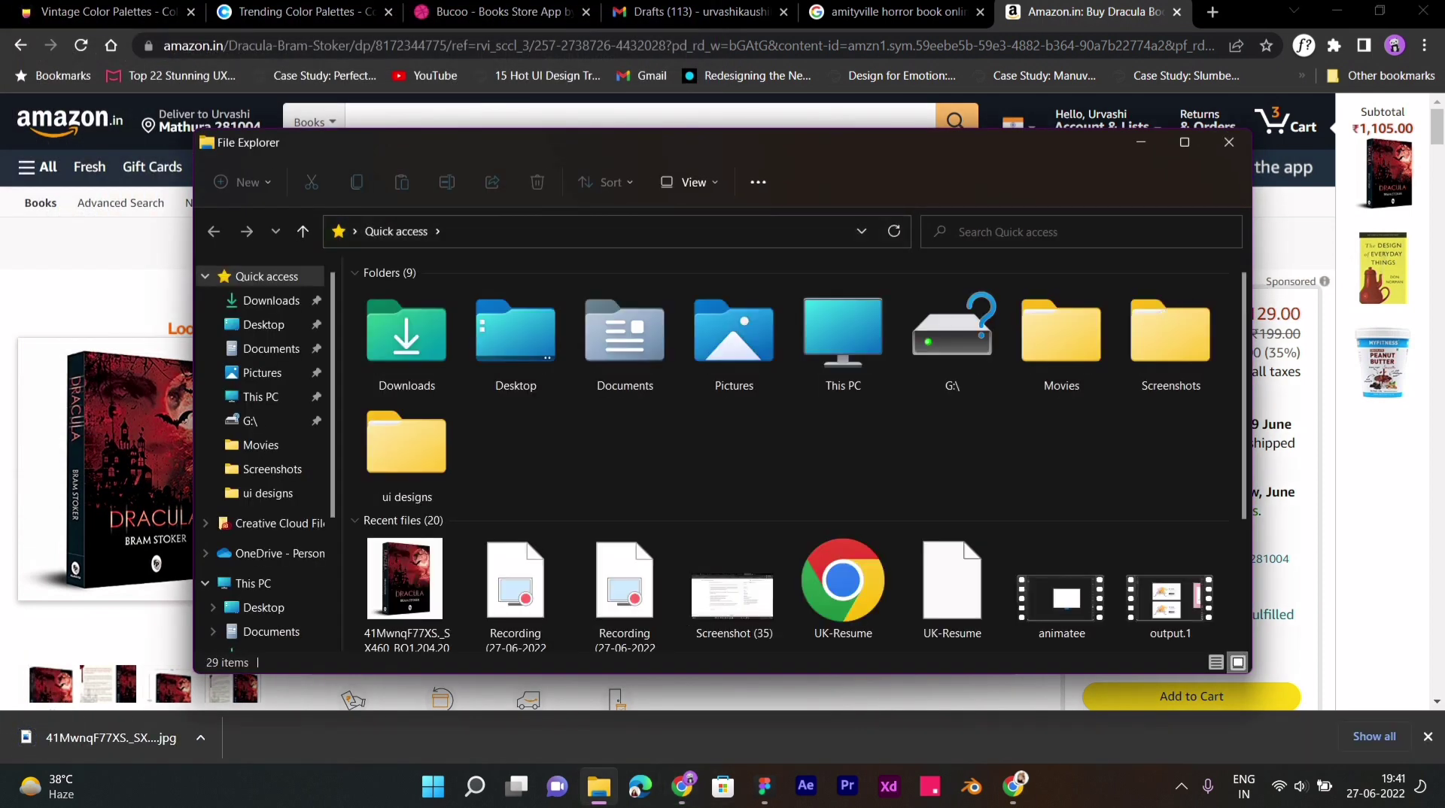
pyautogui.click(1141, 142)
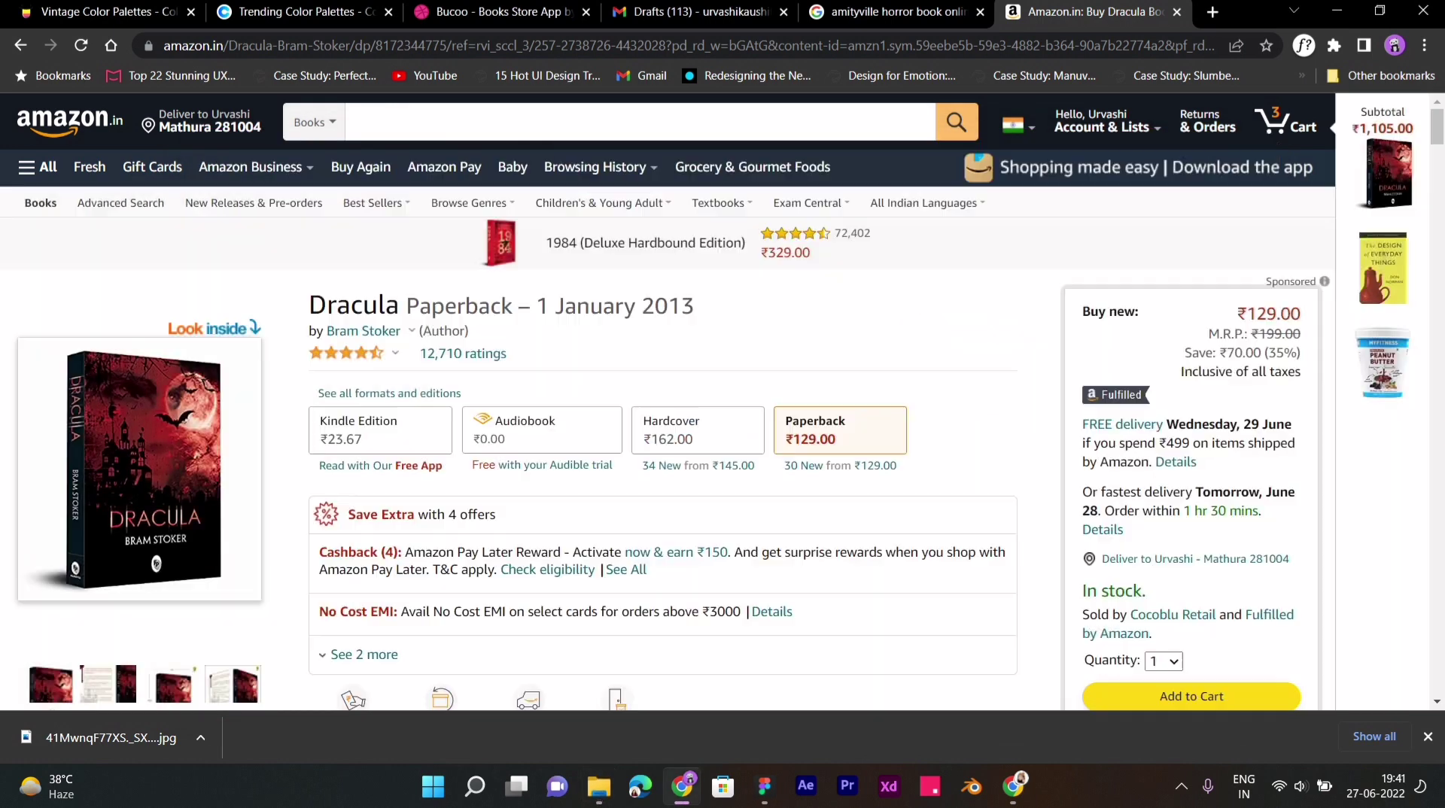
pyautogui.click(764, 787)
pyautogui.hotkey('ctrl', 'v')
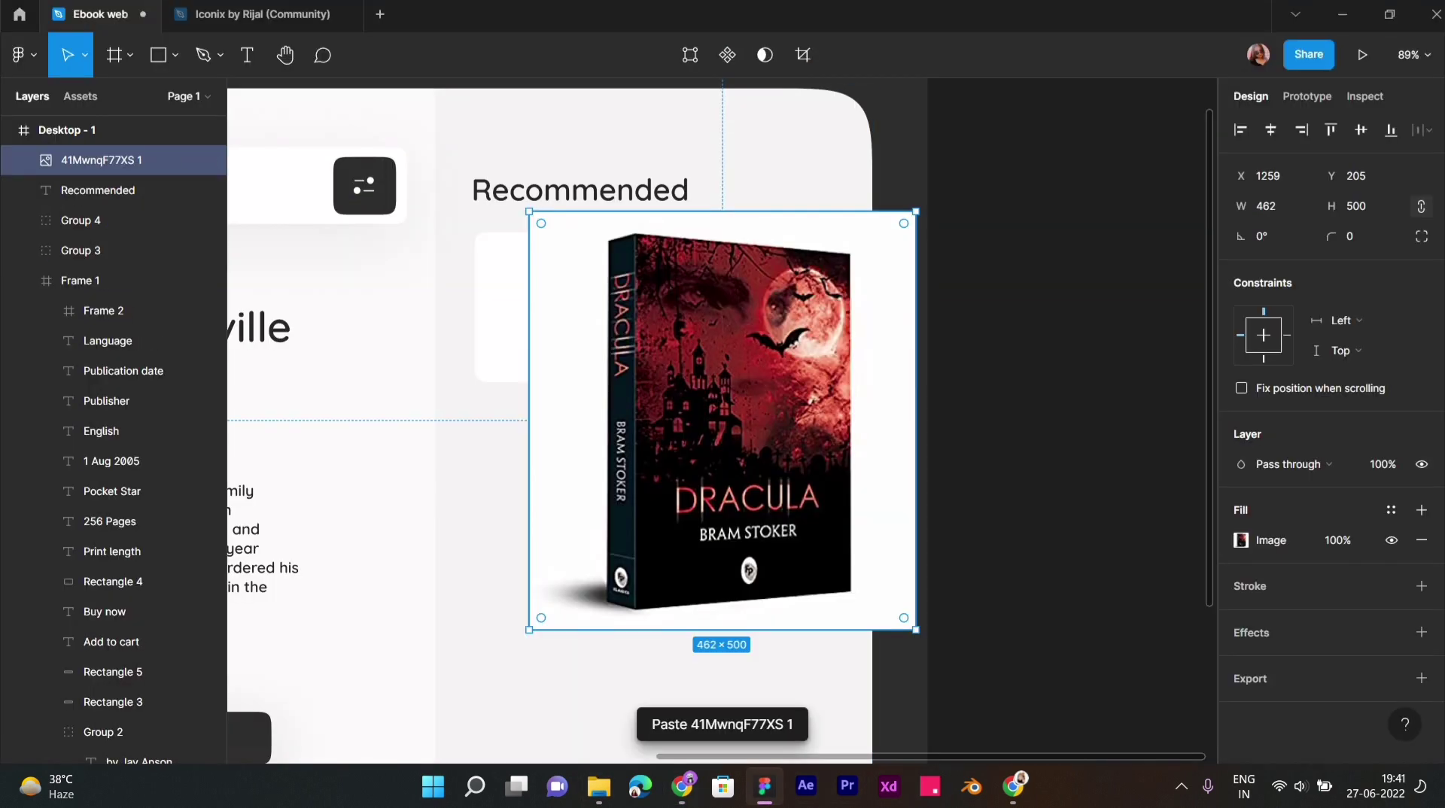
# Scale the Dracula cover to about 144×156, place it in the first card and crop it
pyautogui.moveTo(529, 630); pyautogui.dragTo(662, 339)
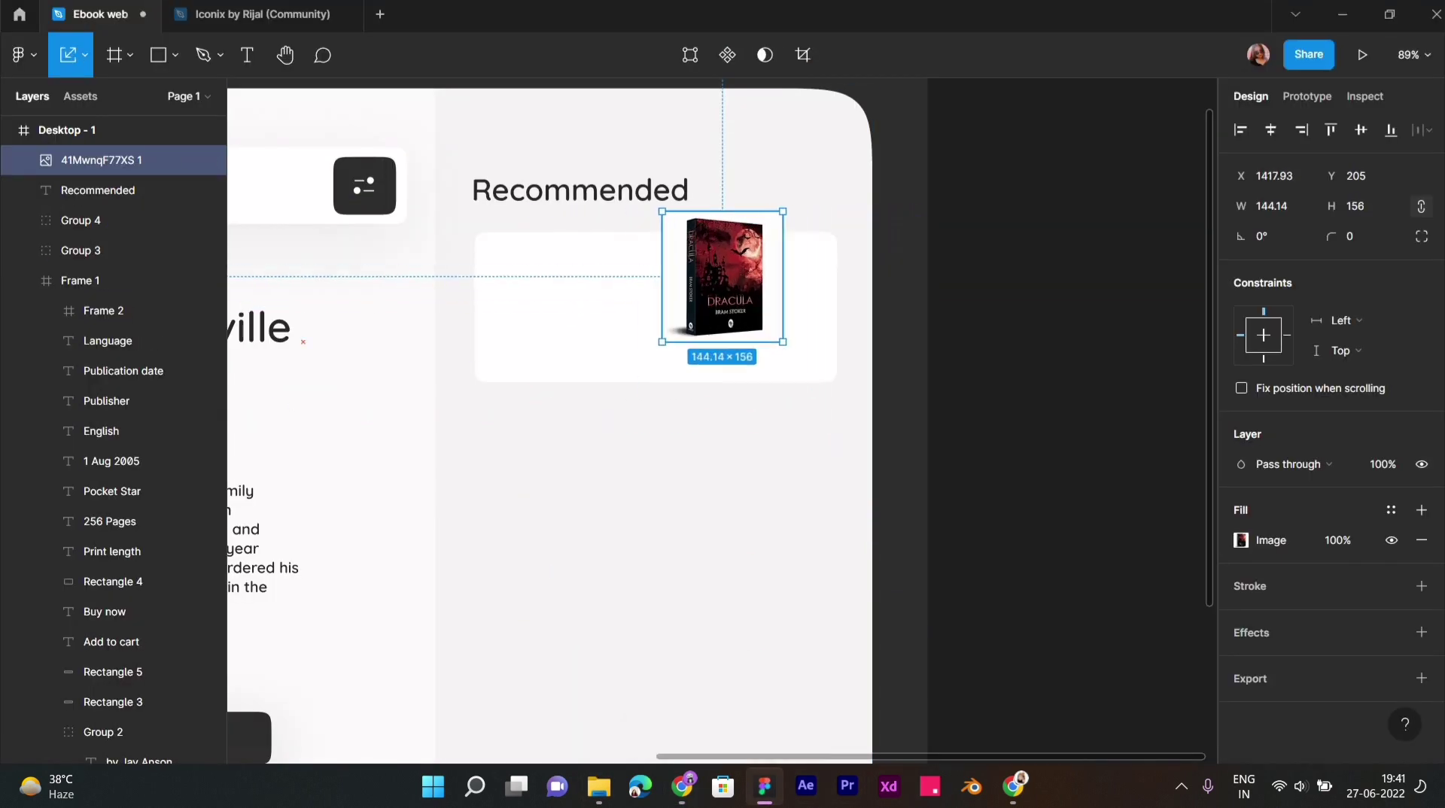
pyautogui.moveTo(710, 278); pyautogui.dragTo(546, 305)
pyautogui.scroll(5, 544, 299)
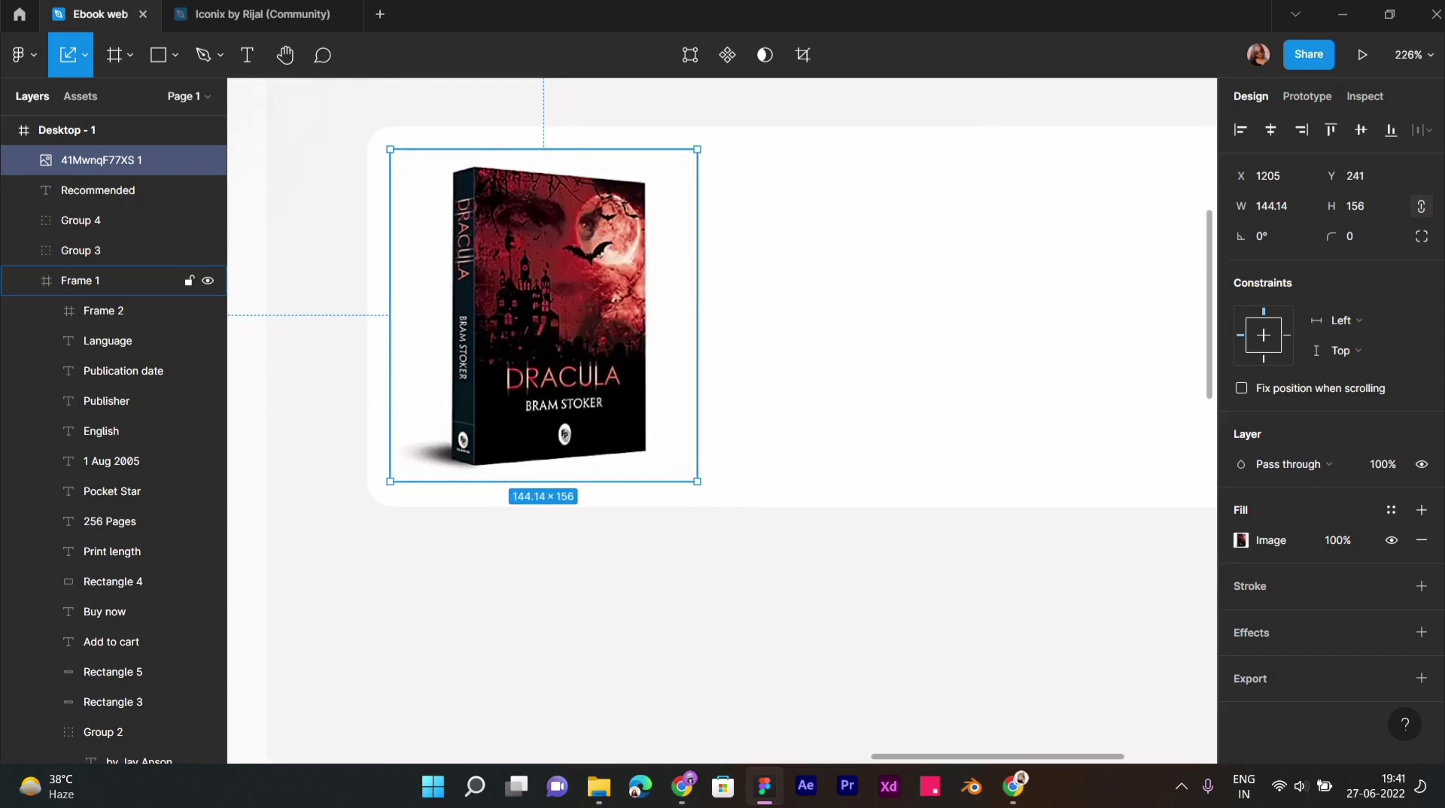
pyautogui.press('Return')
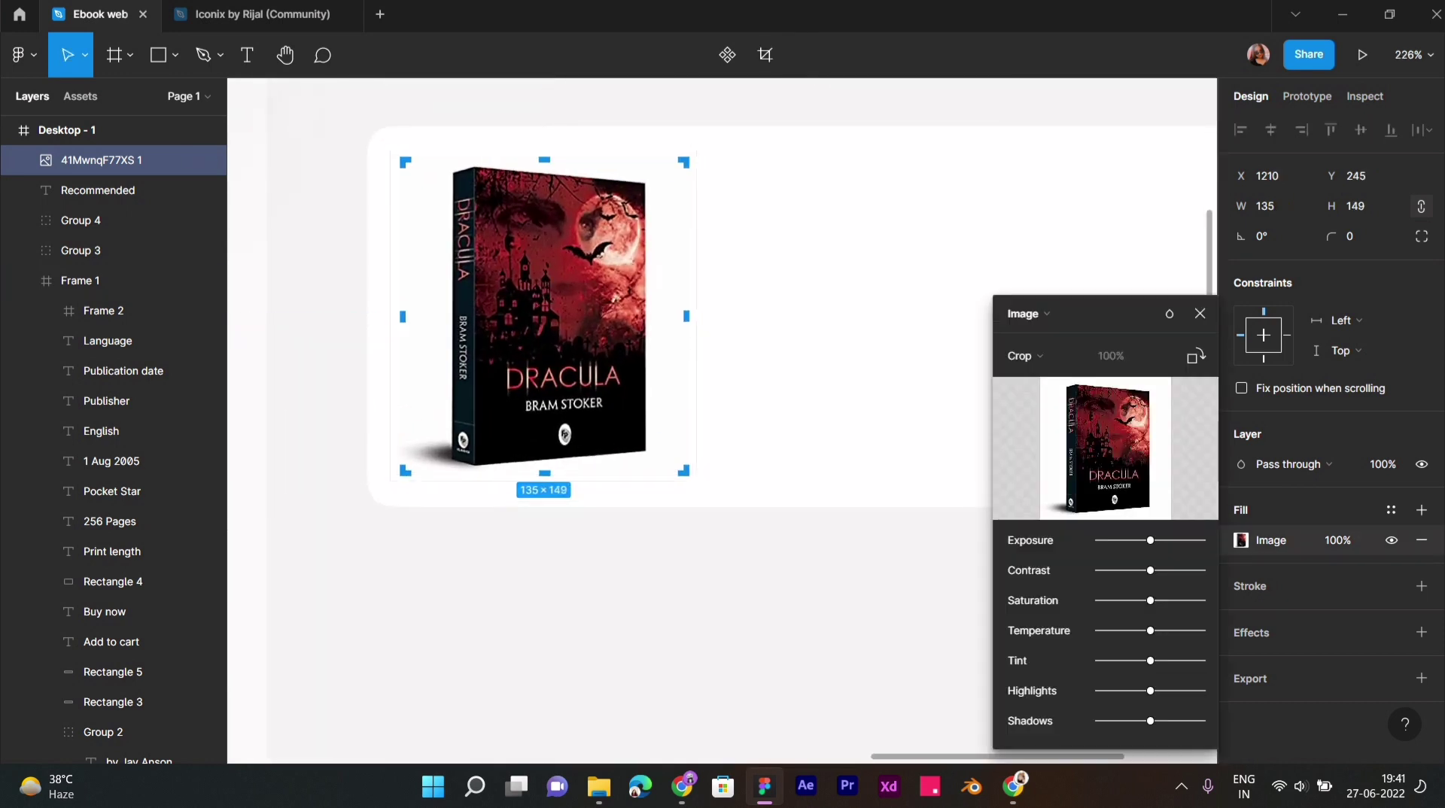
pyautogui.press('Escape')
pyautogui.press('Left')
pyautogui.press('Left')
pyautogui.press('Left')
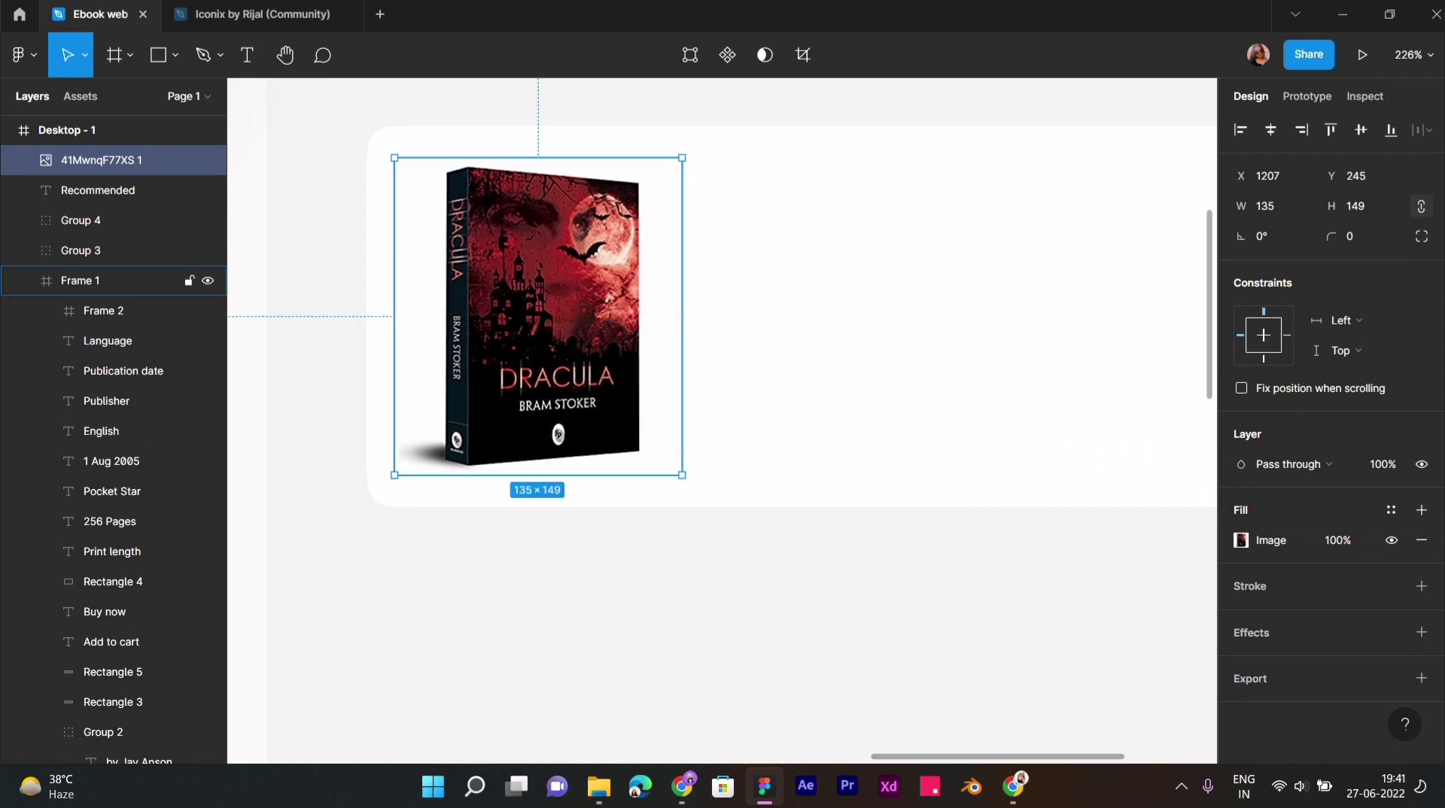
pyautogui.scroll(-5, 675, 502)
# Alt-drag the cover card three times to stack four cards down the column
pyautogui.click(828, 392)
pyautogui.keyDown('shift'); pyautogui.click(606, 419); pyautogui.keyUp('shift')
pyautogui.moveTo(725, 415); pyautogui.dragTo(725, 589)
pyautogui.scroll(-3, 725, 527)
pyautogui.moveTo(742, 414); pyautogui.dragTo(753, 589)
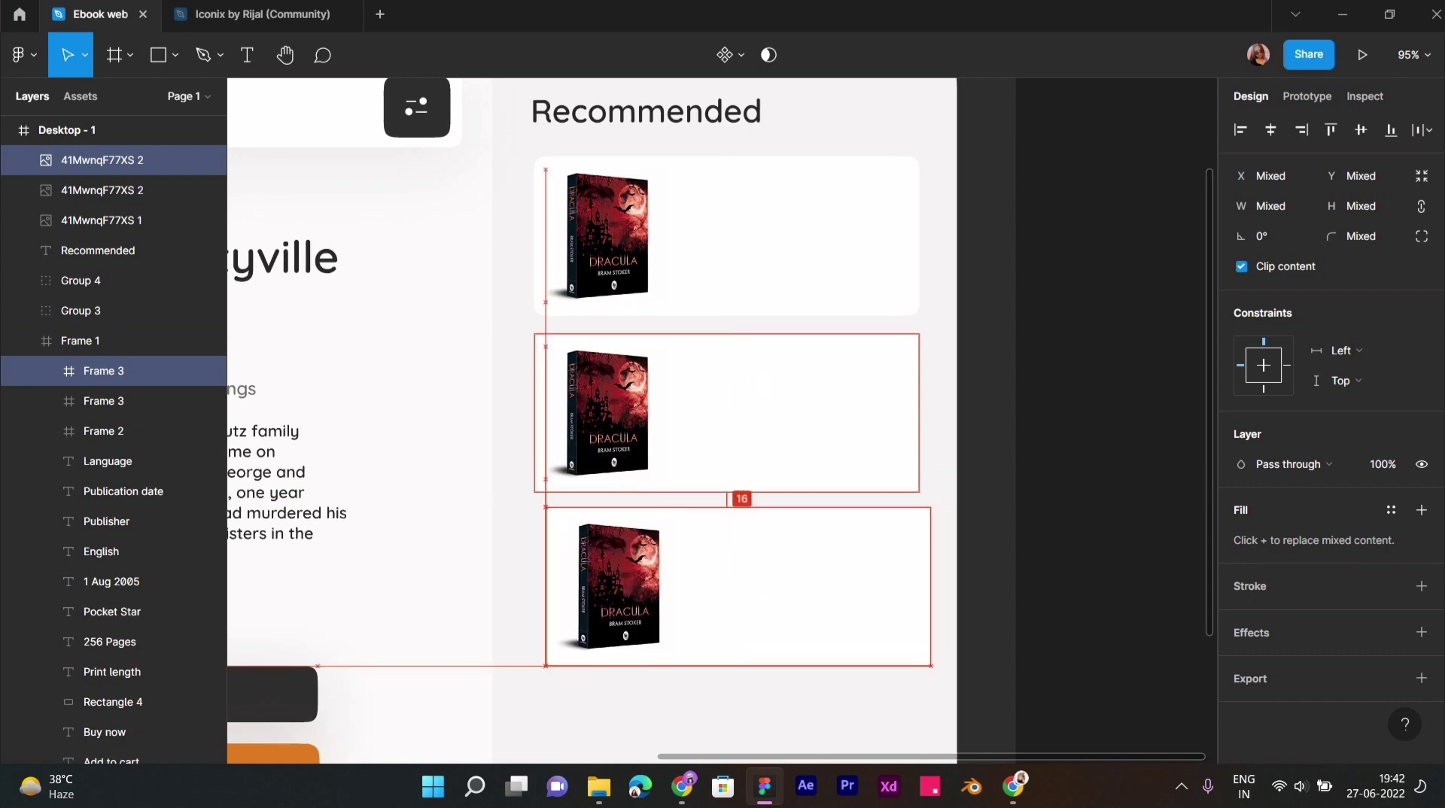
pyautogui.scroll(-3, 725, 451)
pyautogui.moveTo(733, 420); pyautogui.dragTo(725, 597)
pyautogui.scroll(2, 726, 596)
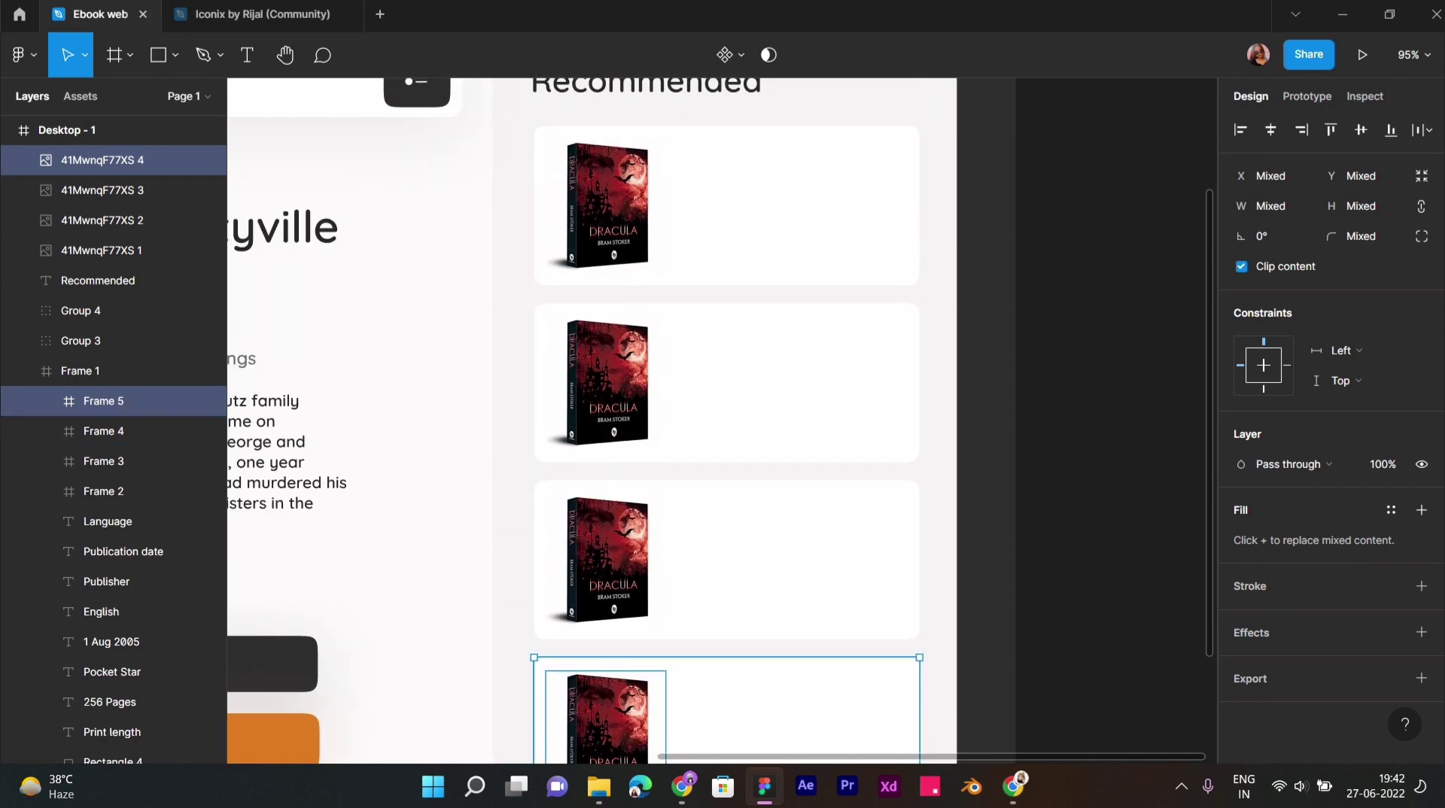
# Look over the Amazon Dracula product page, then return to Figma
pyautogui.click(682, 786)
pyautogui.scroll(-10, 678, 422)
pyautogui.scroll(5, 678, 421)
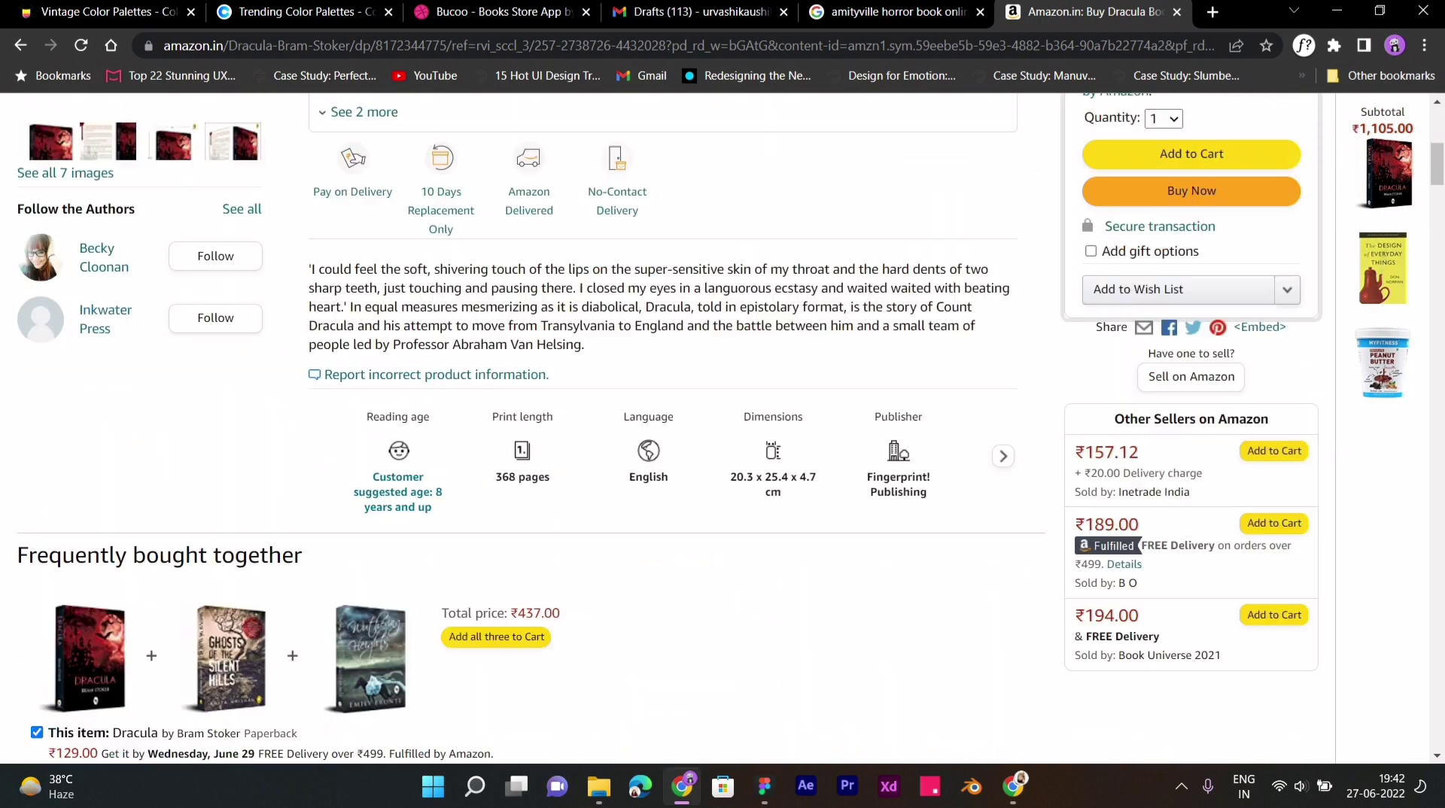
pyautogui.scroll(5, 723, 429)
pyautogui.hotkey('alt', 'Tab')
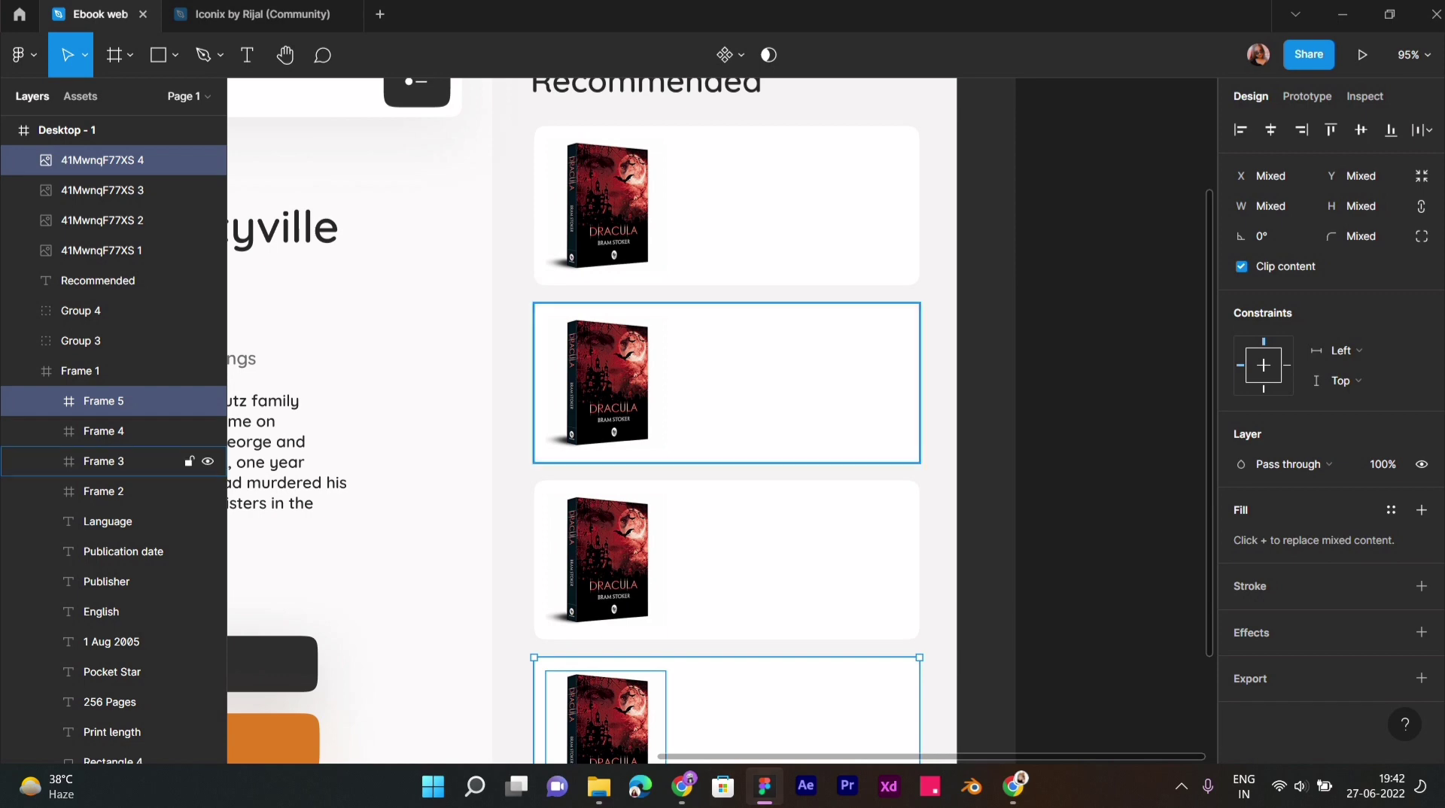
# Copy the main book title into the first card as new title text beside the cover
pyautogui.scroll(3, 722, 422)
pyautogui.click(339, 338)
pyautogui.moveTo(339, 339); pyautogui.dragTo(823, 314)
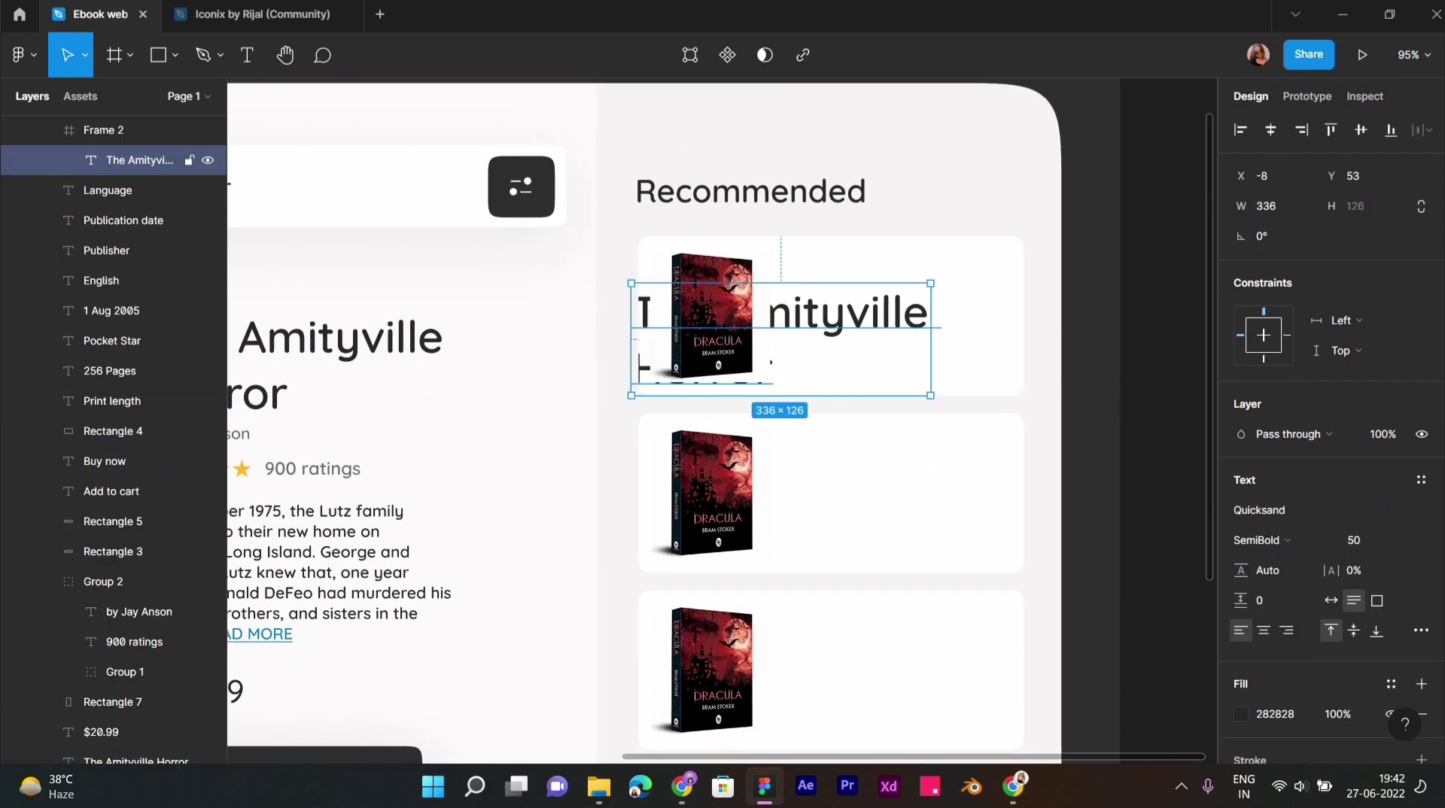
pyautogui.press('Return')
pyautogui.press('BackSpace')
pyautogui.write('DRAcula')
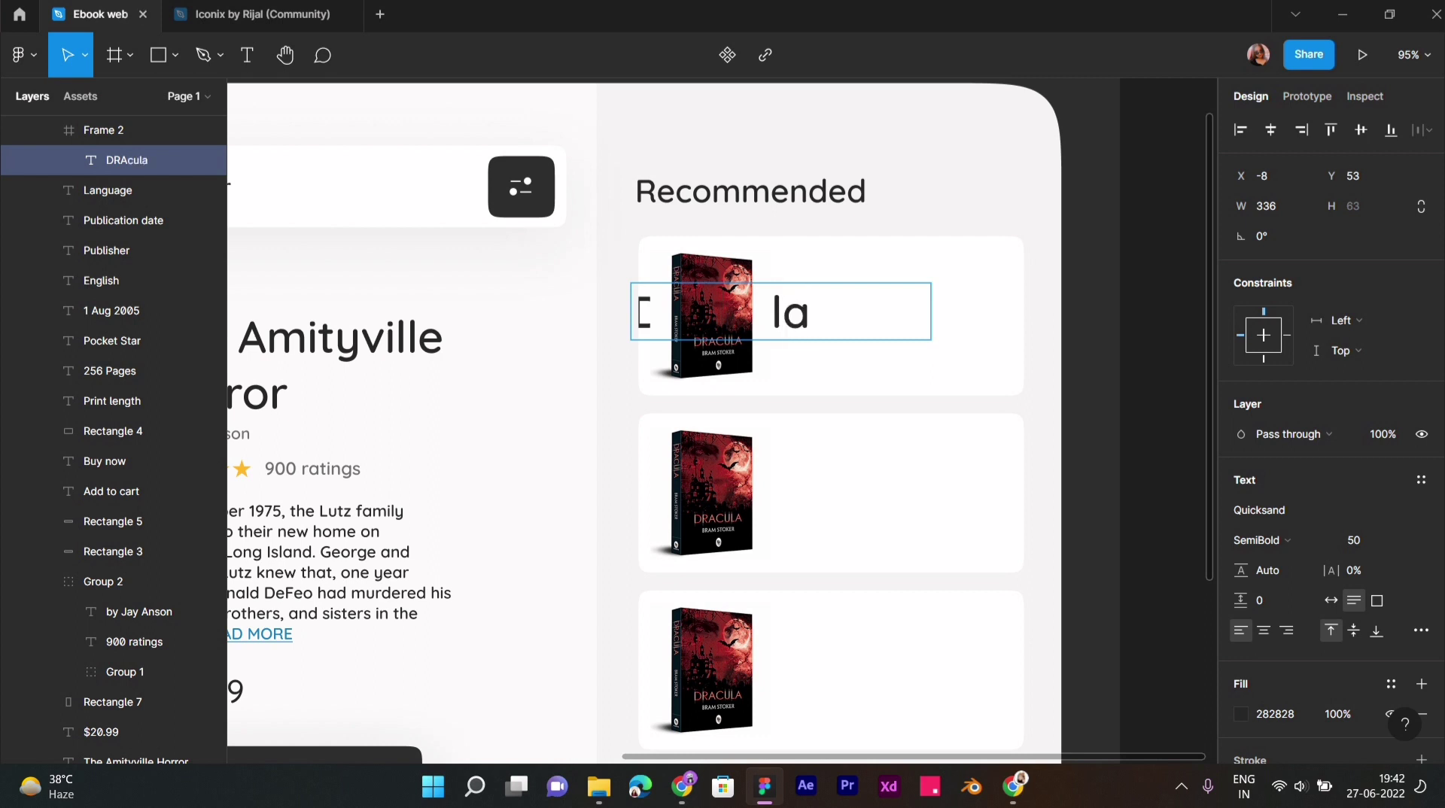
pyautogui.press('Escape')
pyautogui.moveTo(781, 311); pyautogui.dragTo(981, 300)
# Correct the title to 'Dracula', fit its box to the text, and set size 28
pyautogui.doubleClick(895, 300)
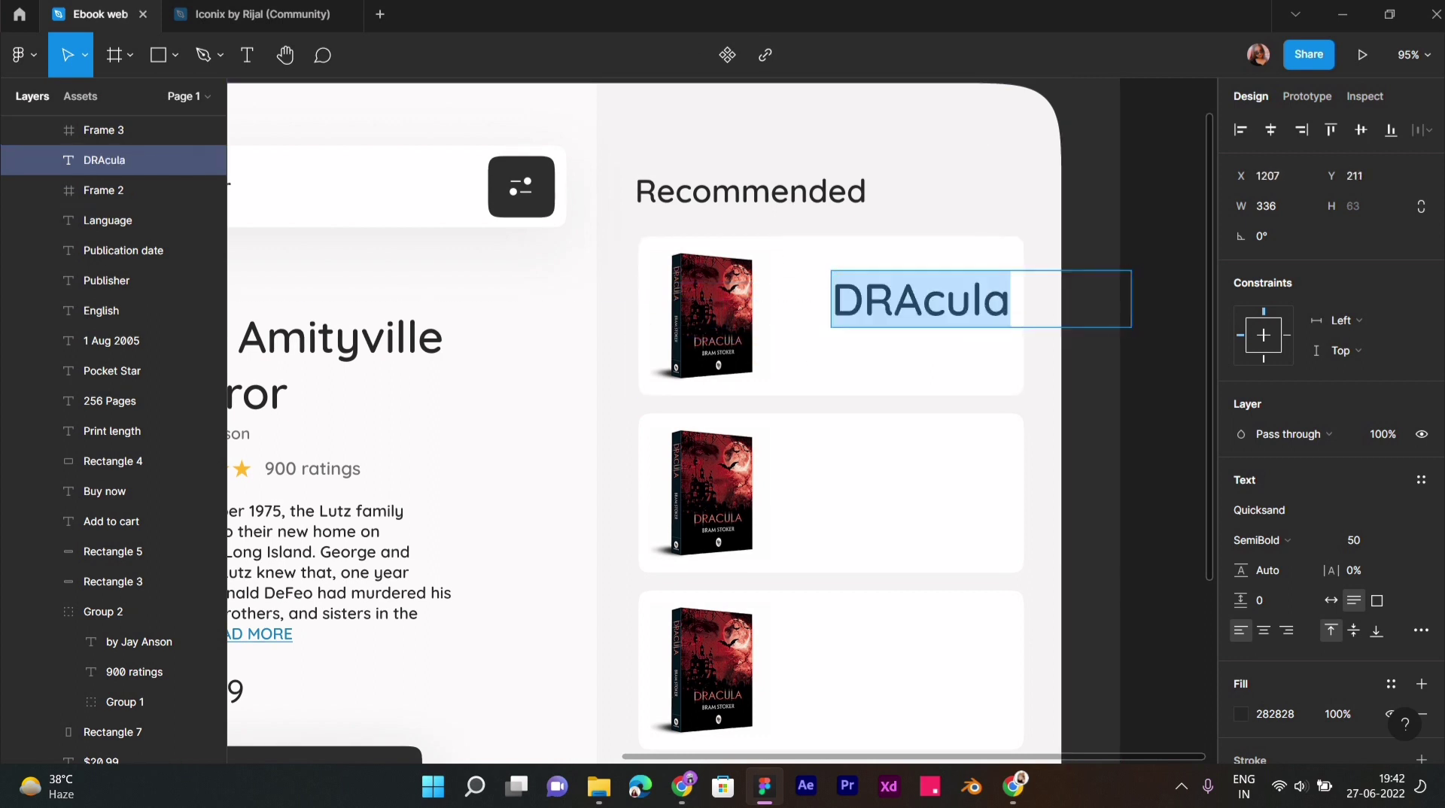
pyautogui.click(930, 299)
pyautogui.press('BackSpace')
pyautogui.press('BackSpace')
pyautogui.click(1332, 601)
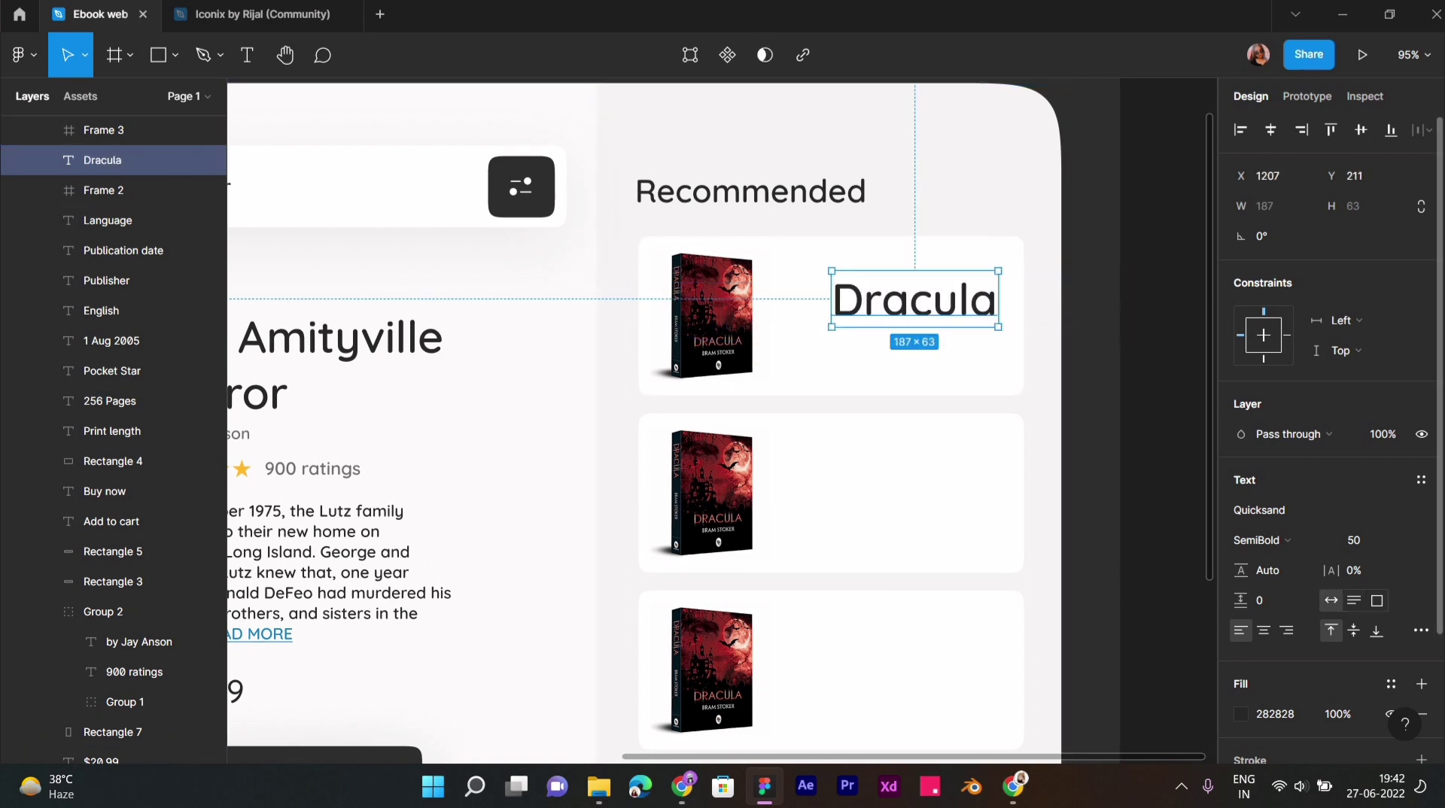
pyautogui.press('Return')
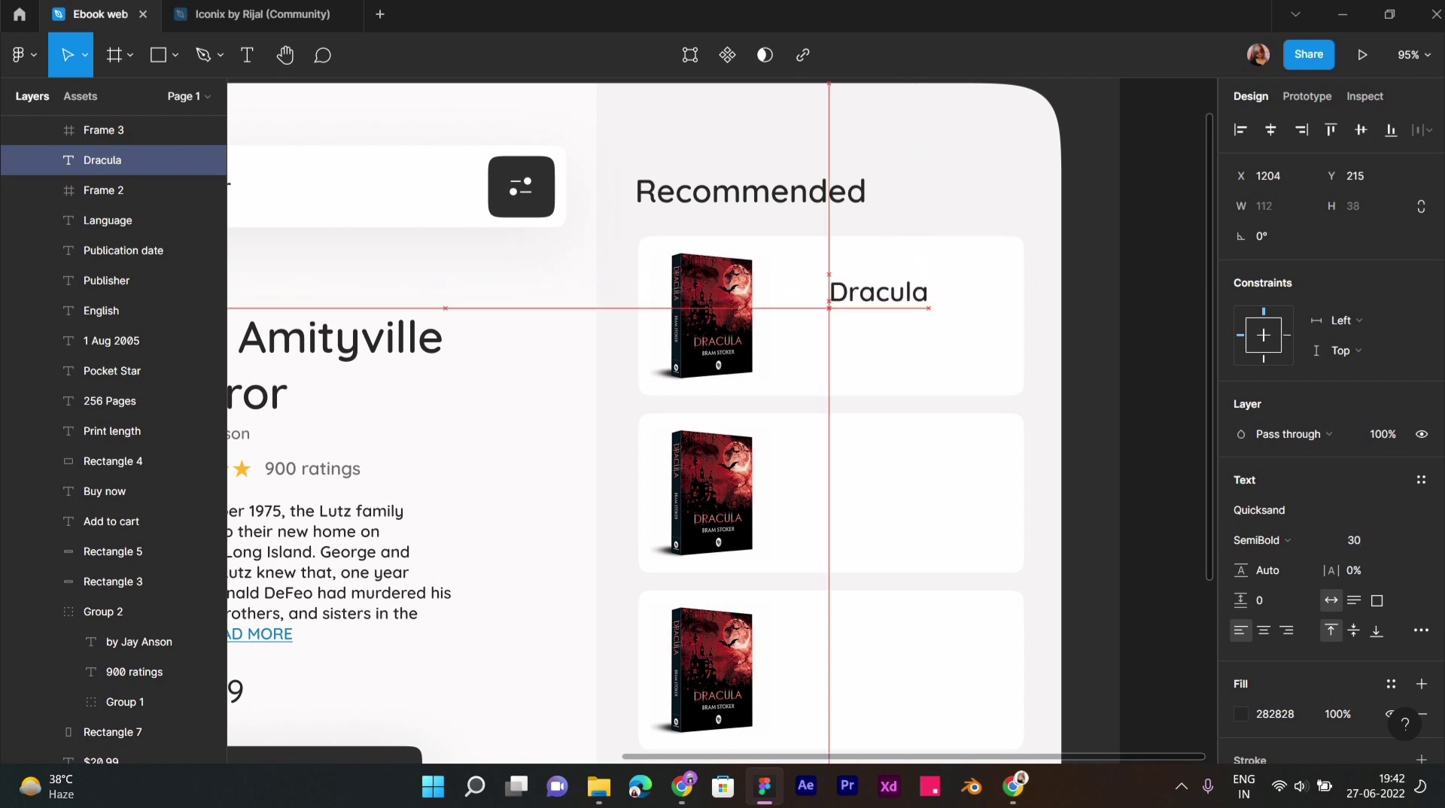
pyautogui.moveTo(880, 297); pyautogui.dragTo(828, 302)
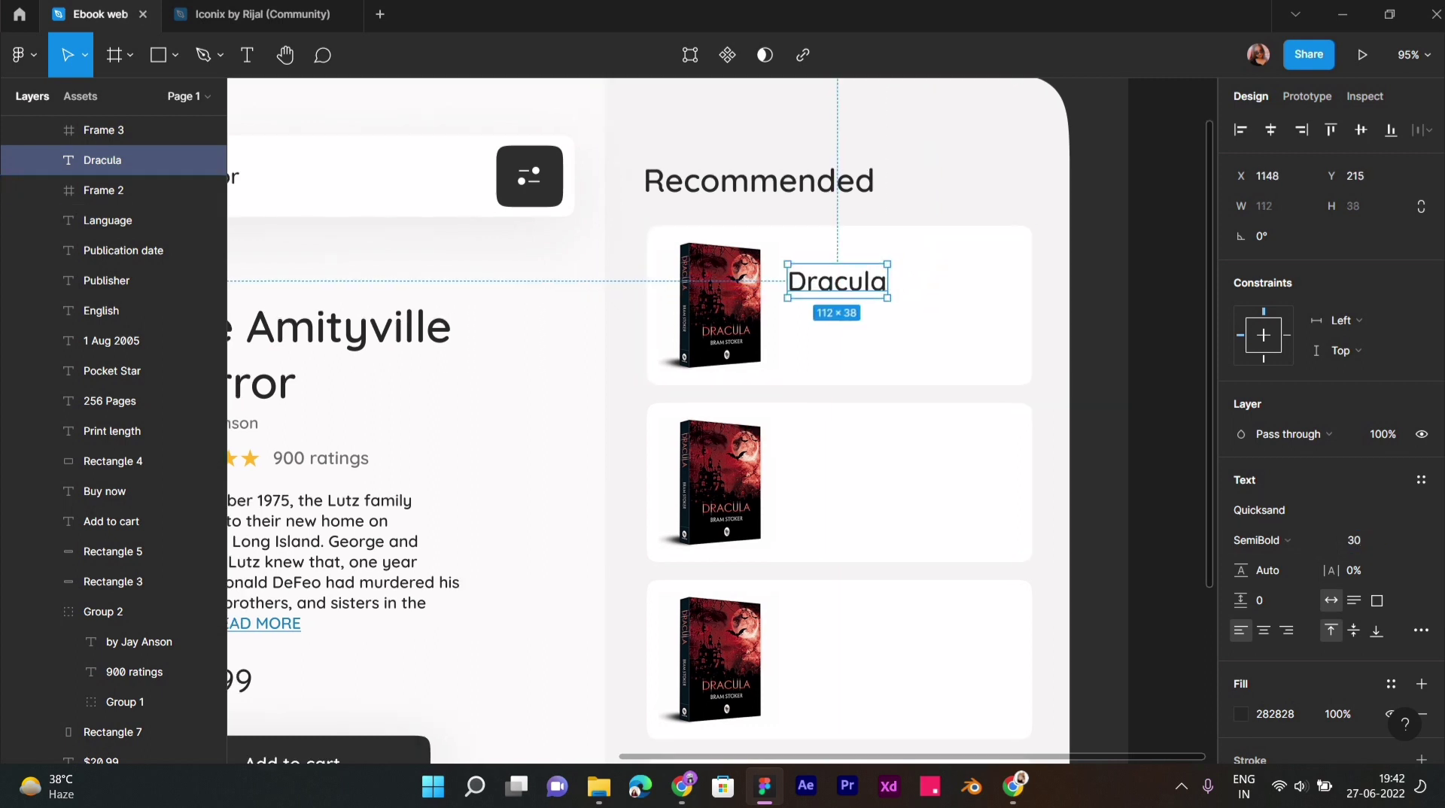
pyautogui.keyDown('ctrl'); pyautogui.scroll(5, 847, 288); pyautogui.keyUp('ctrl')
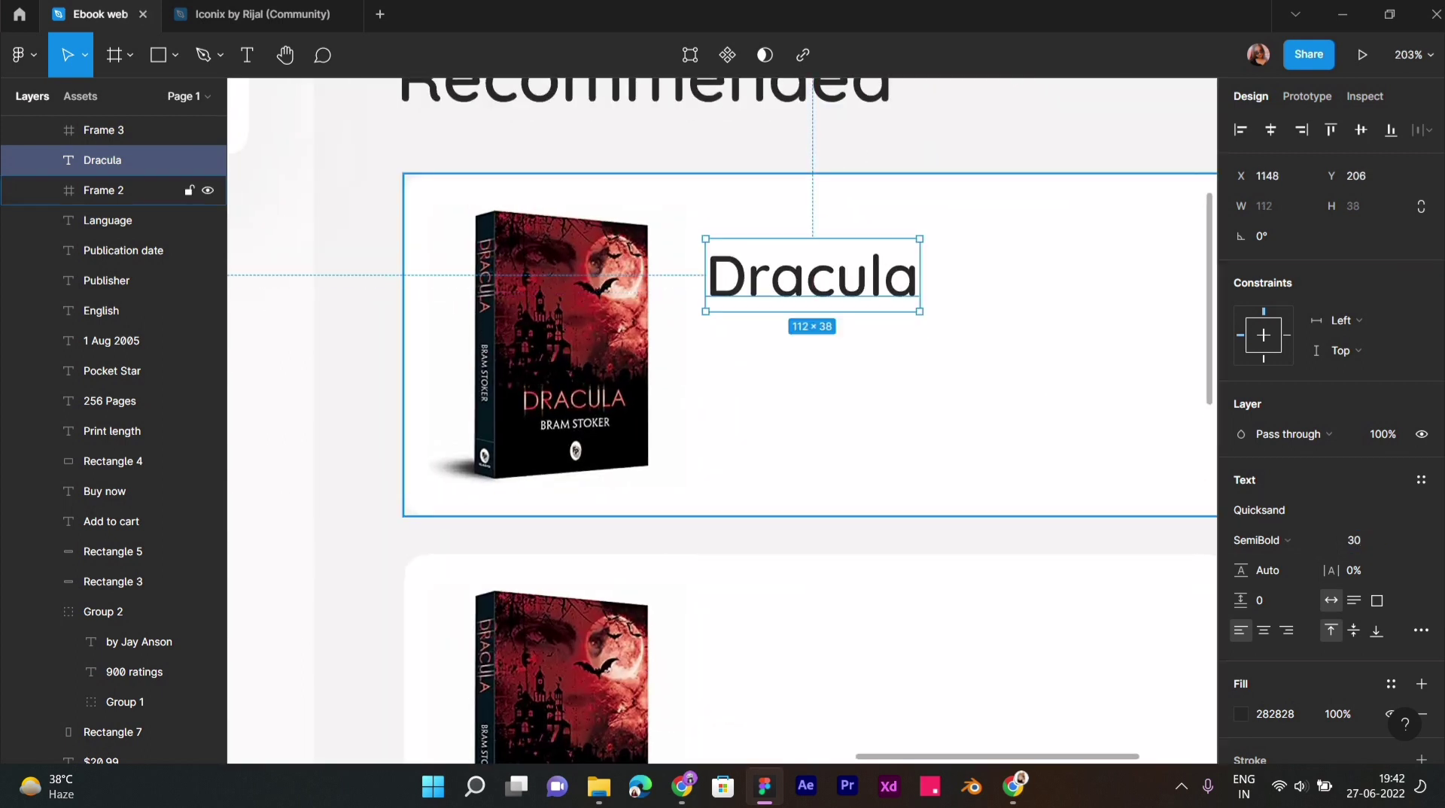
pyautogui.click(1362, 540)
pyautogui.write('28')
pyautogui.press('Return')
# Duplicate the author line below the title and change it to 'by Bram Stoker'
pyautogui.keyDown('ctrl'); pyautogui.scroll(-5, 805, 279); pyautogui.keyUp('ctrl')
pyautogui.hscroll(-5, 722, 421)
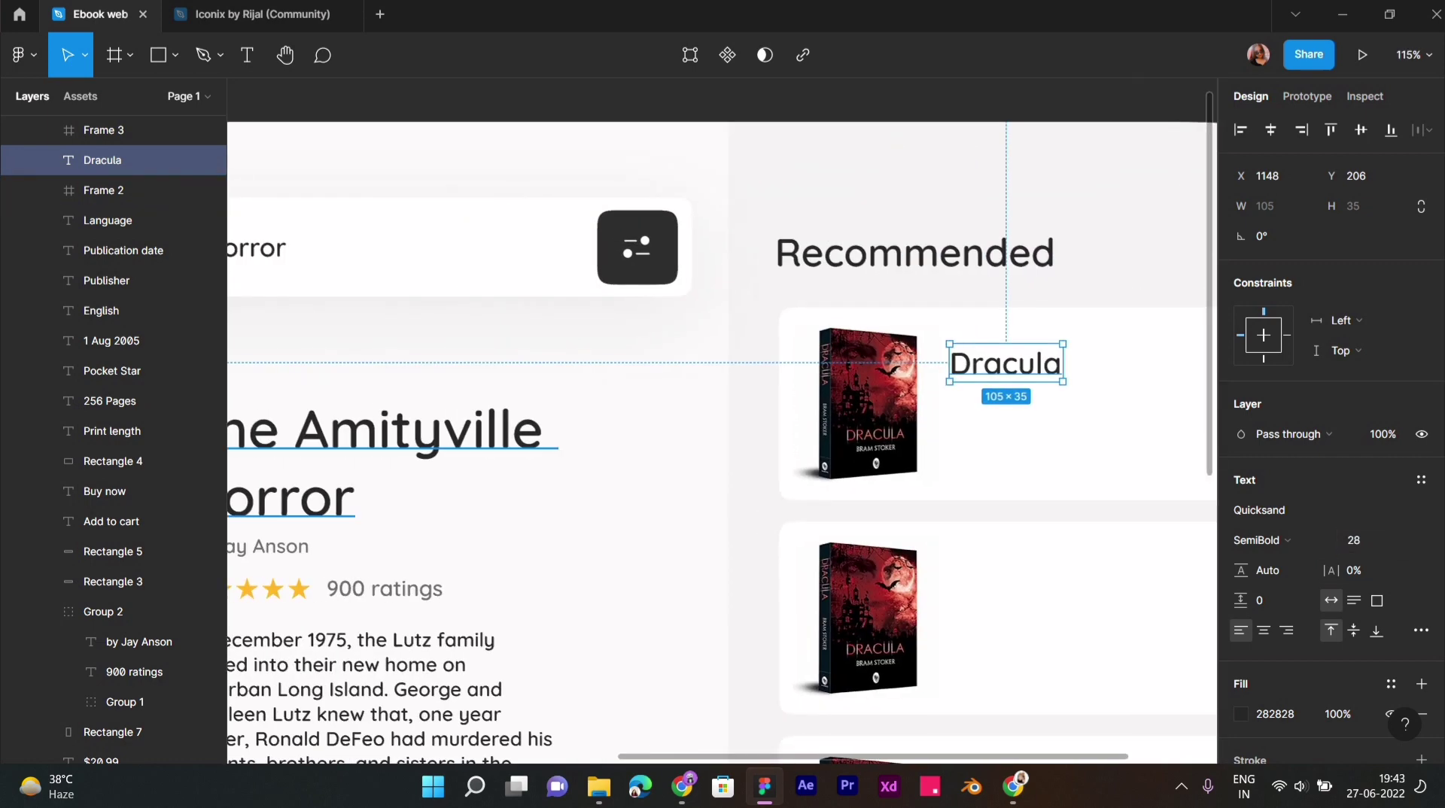
pyautogui.click(267, 546)
pyautogui.hotkey('ctrl', 'd')
pyautogui.moveTo(1007, 372); pyautogui.dragTo(1013, 397)
pyautogui.hscroll(3, 1013, 397)
pyautogui.keyDown('ctrl'); pyautogui.scroll(3, 1038, 394); pyautogui.keyUp('ctrl')
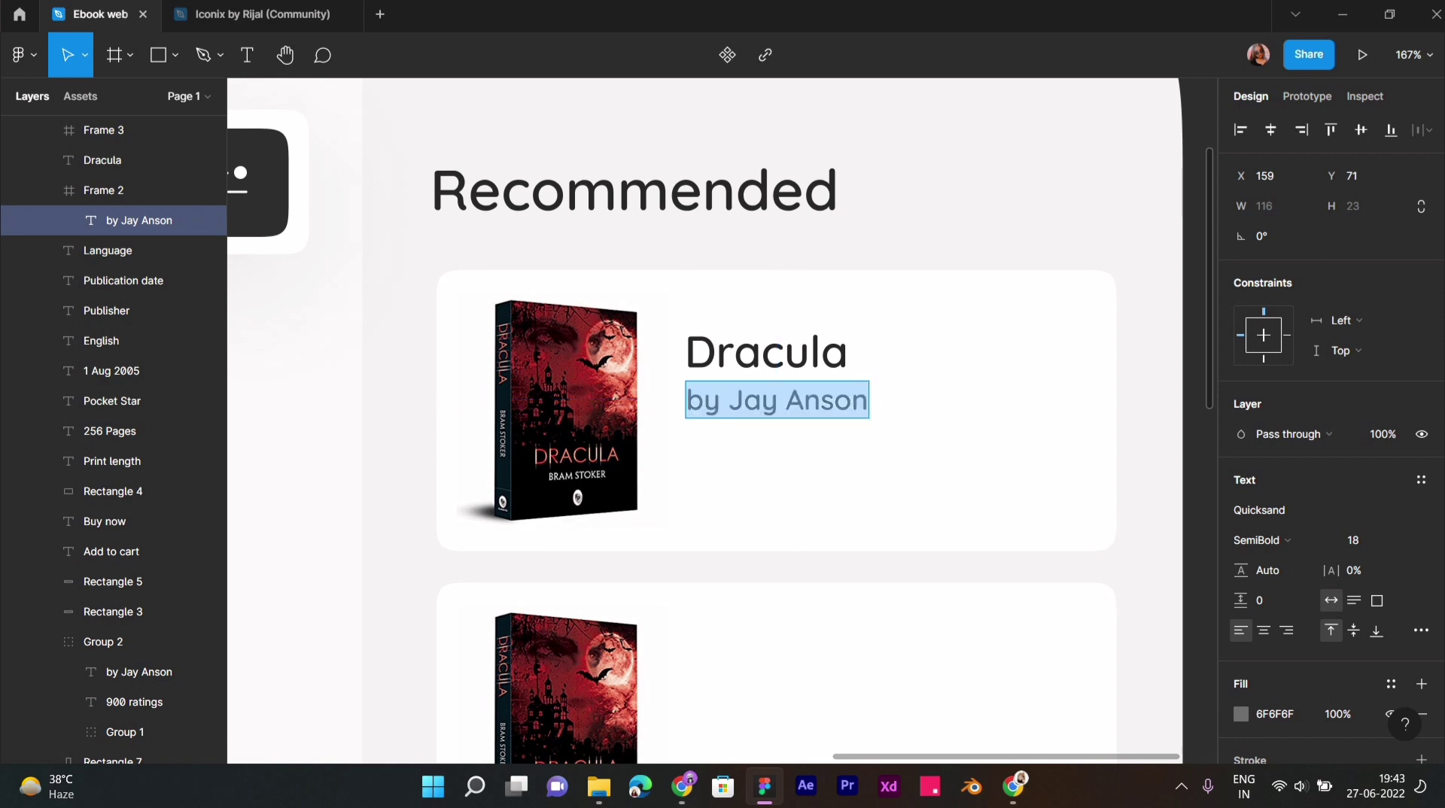
pyautogui.press('BackSpace')
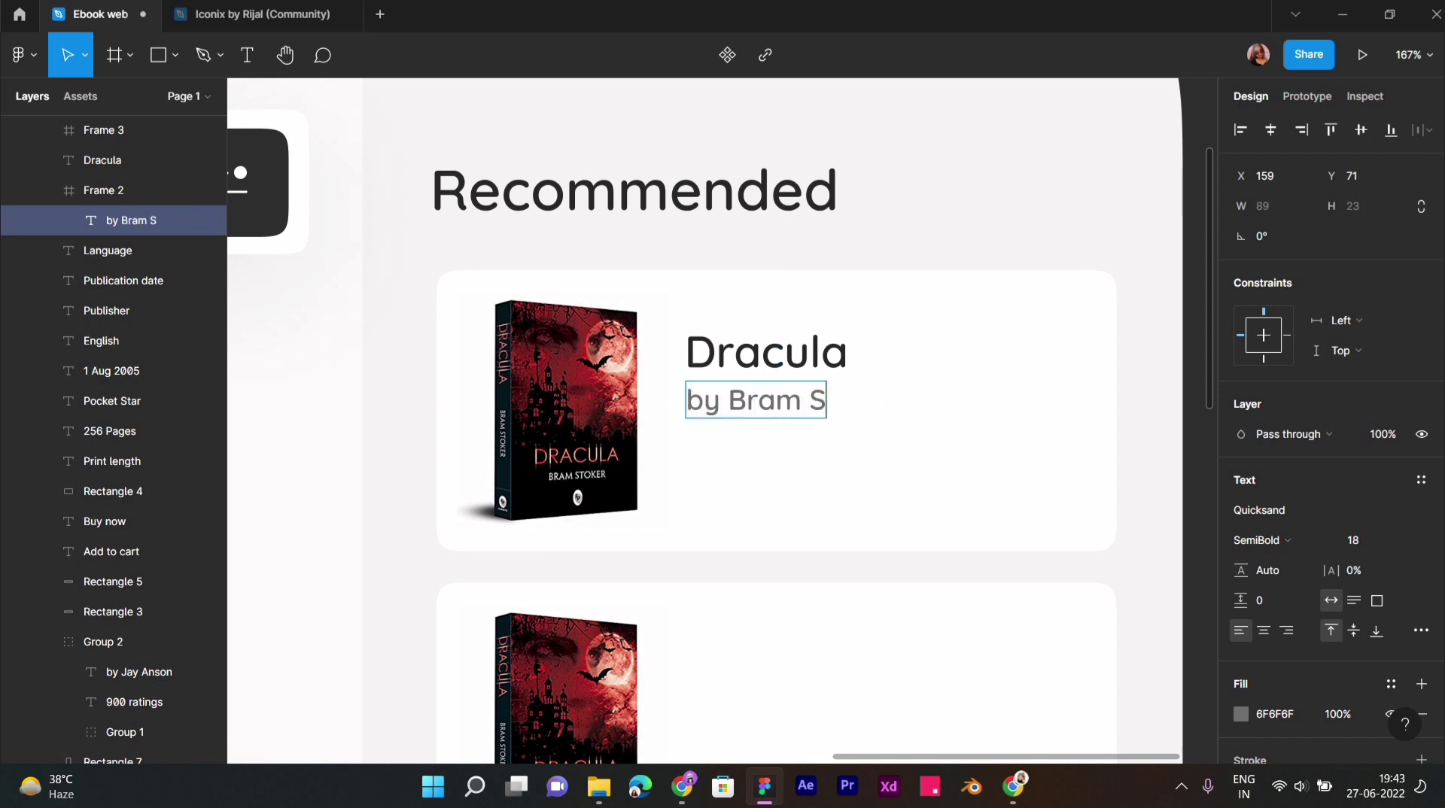
pyautogui.hotkey('shift', '1')
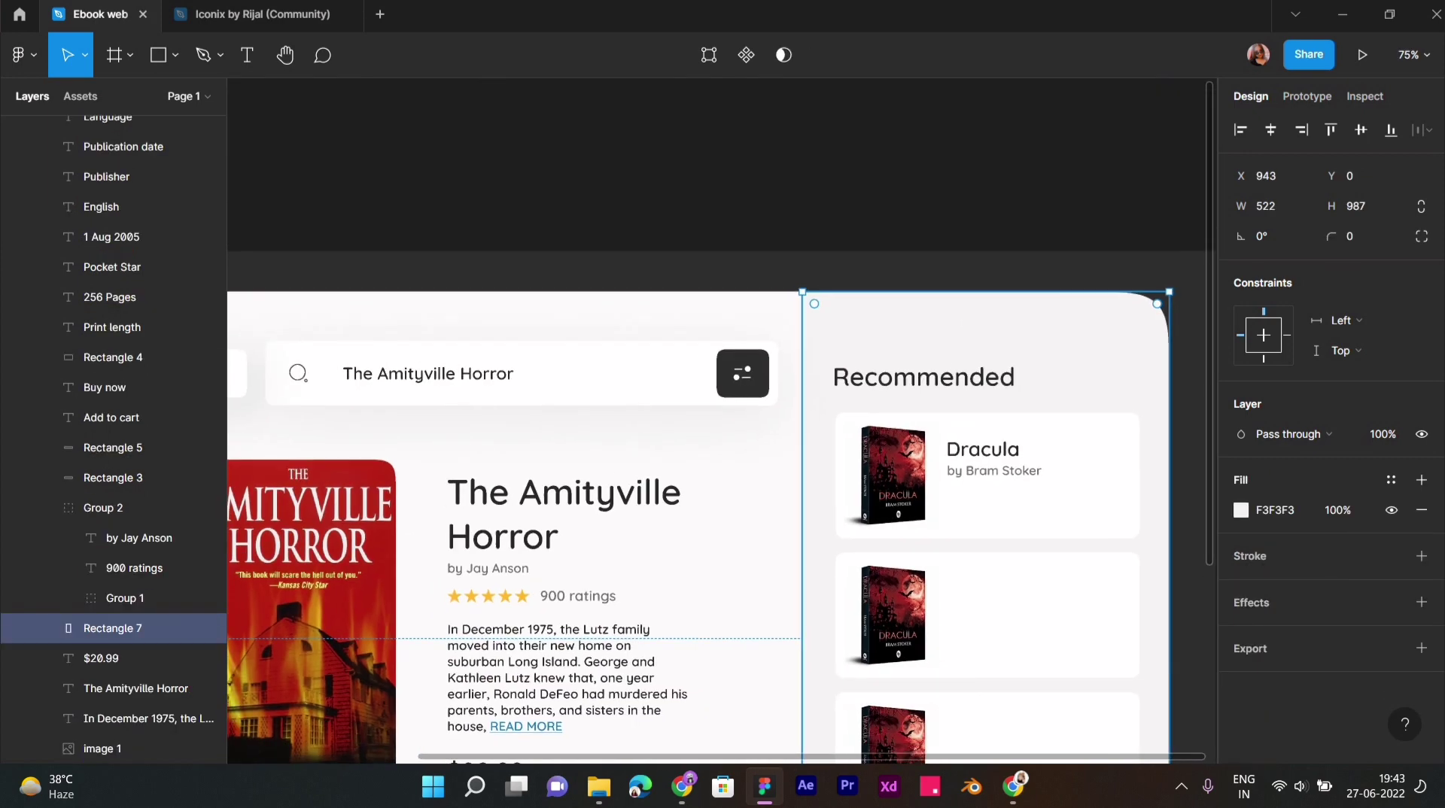
# Copy the five-star '900 ratings' row into the Dracula card
pyautogui.click(489, 596)
pyautogui.keyDown('shift'); pyautogui.click(134, 568); pyautogui.keyUp('shift')
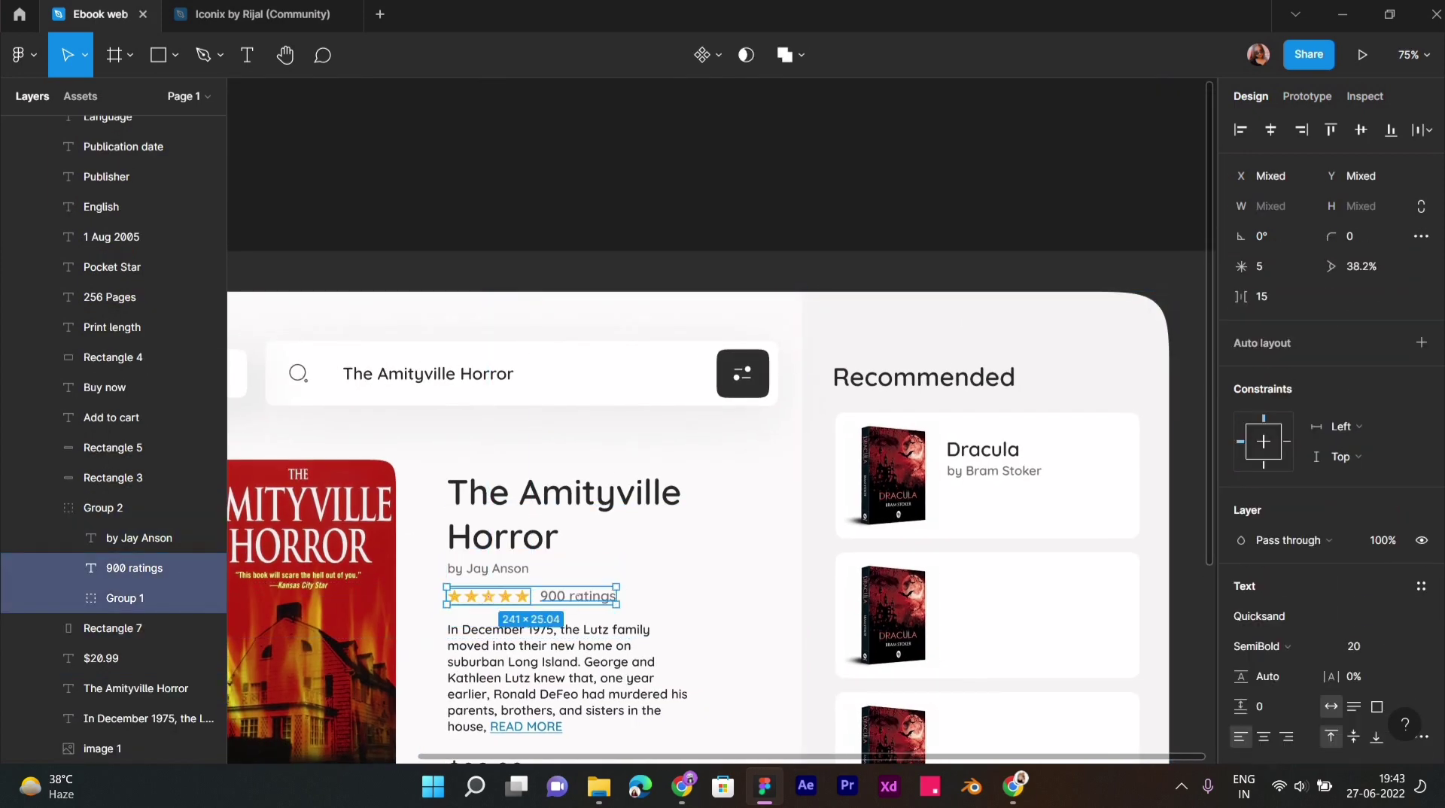
pyautogui.moveTo(497, 596); pyautogui.dragTo(964, 498)
pyautogui.scroll(5, 900, 500)
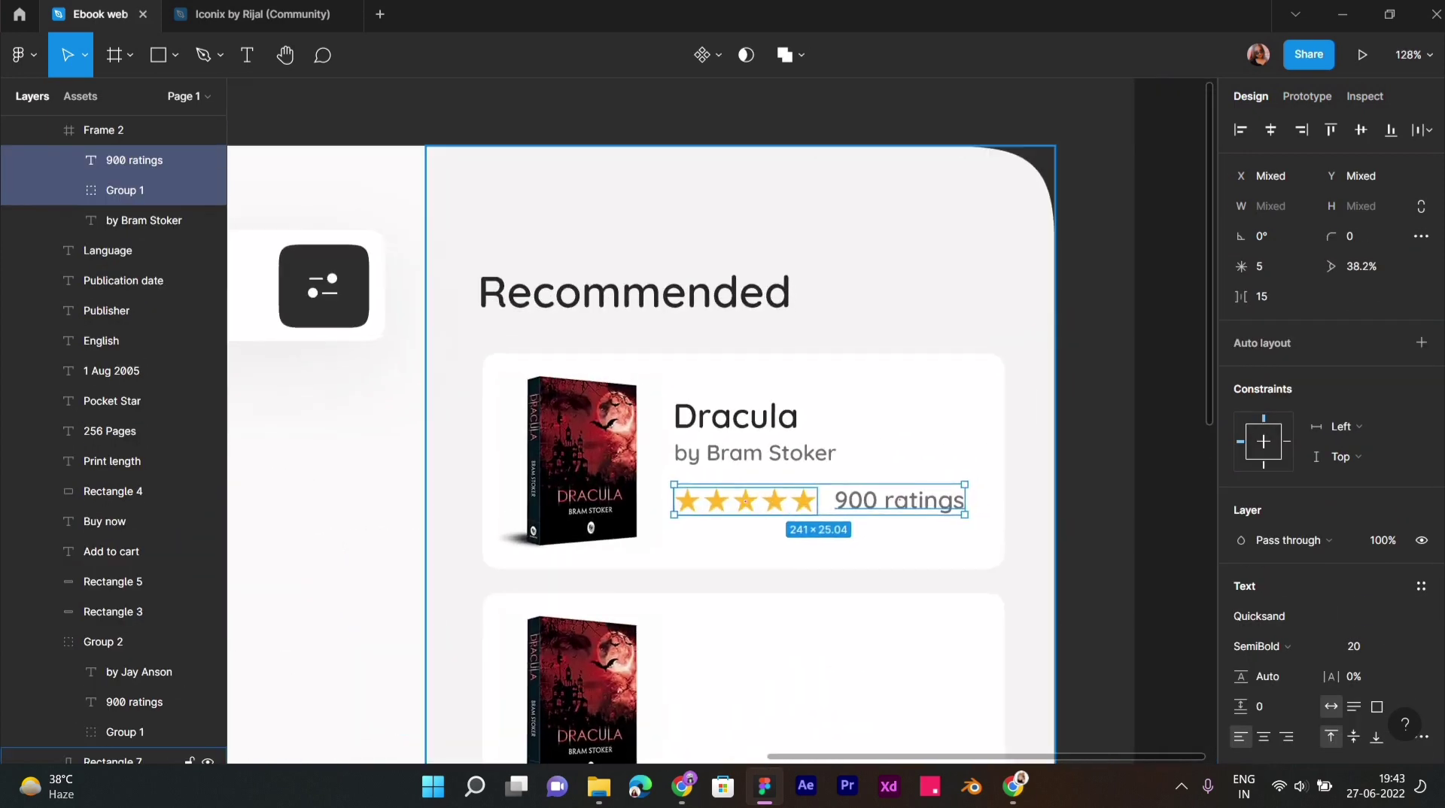
# Shrink the Dracula title to size 24 and select the stars and ratings row
pyautogui.click(736, 416)
pyautogui.write('24')
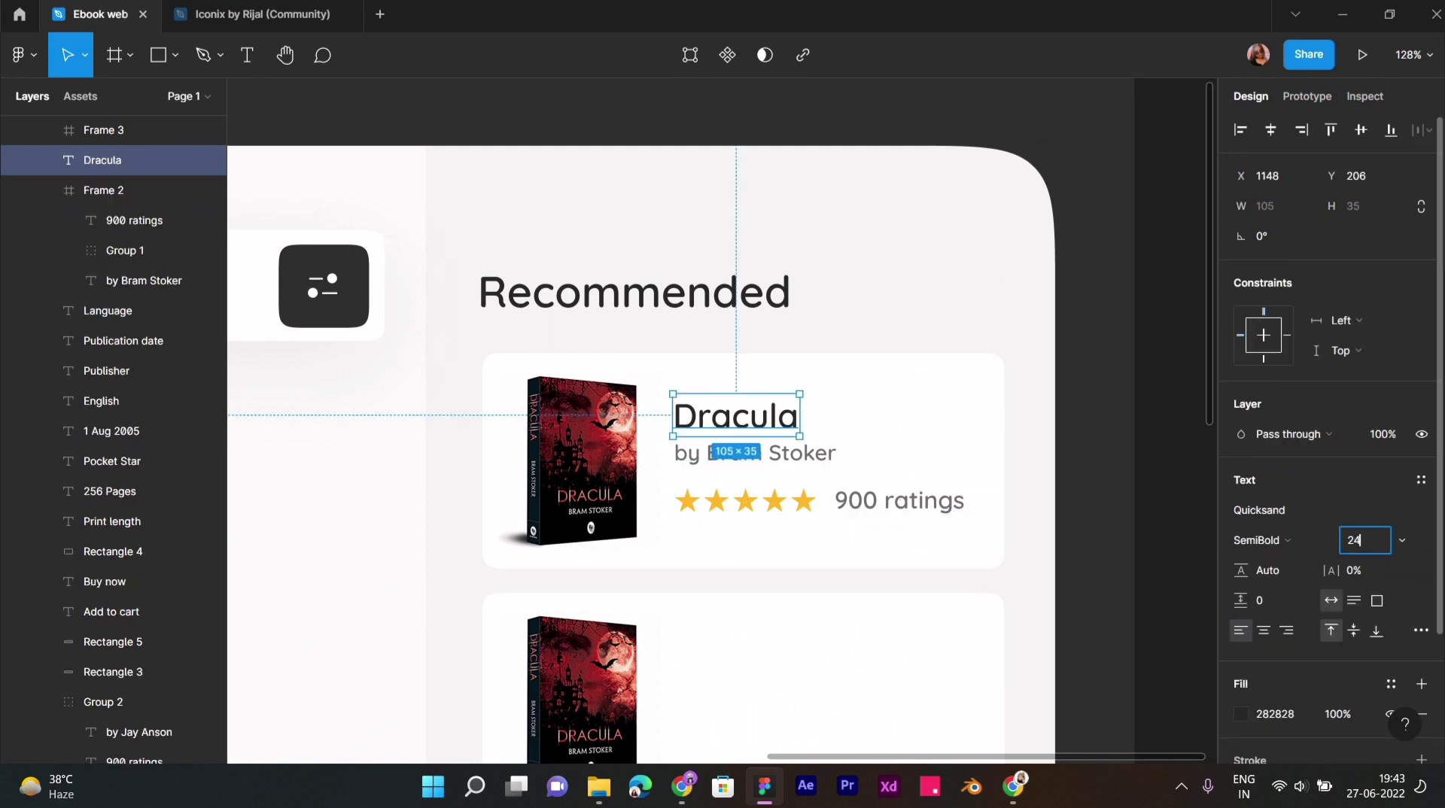
pyautogui.press('Return')
pyautogui.click(745, 501)
pyautogui.doubleClick(745, 500)
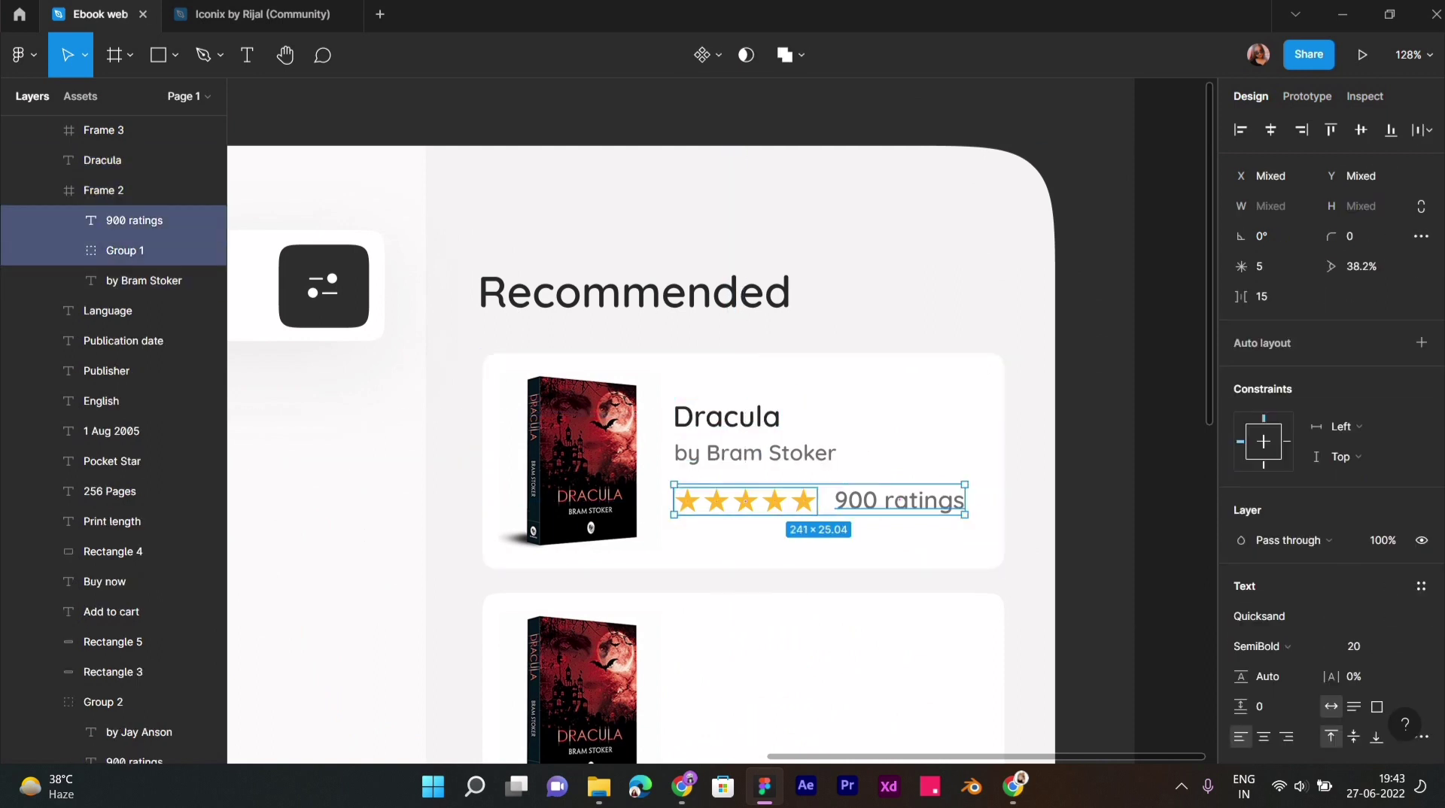
pyautogui.press('k')
pyautogui.press('Escape')
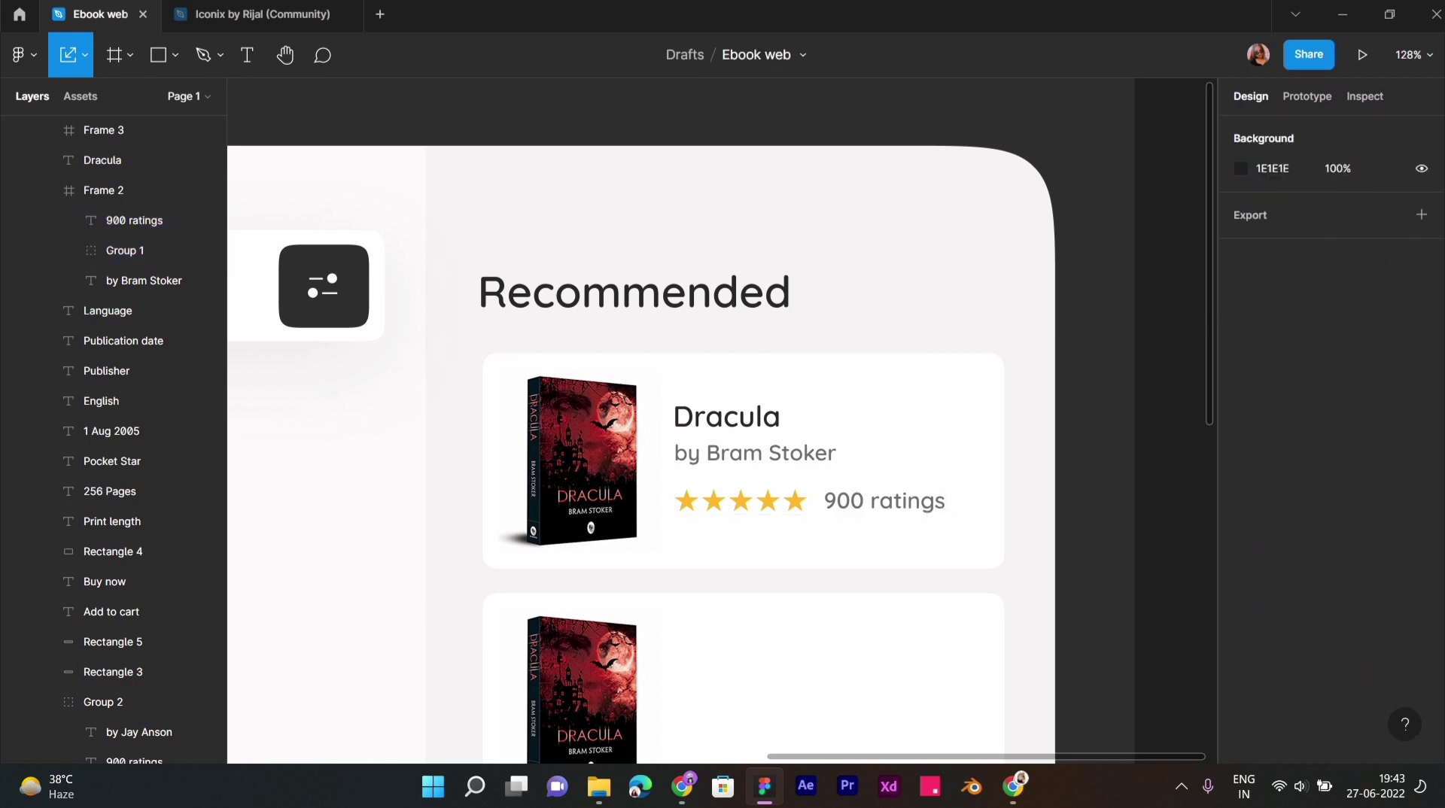
pyautogui.scroll(-5, 960, 528)
pyautogui.scroll(-2, 720, 505)
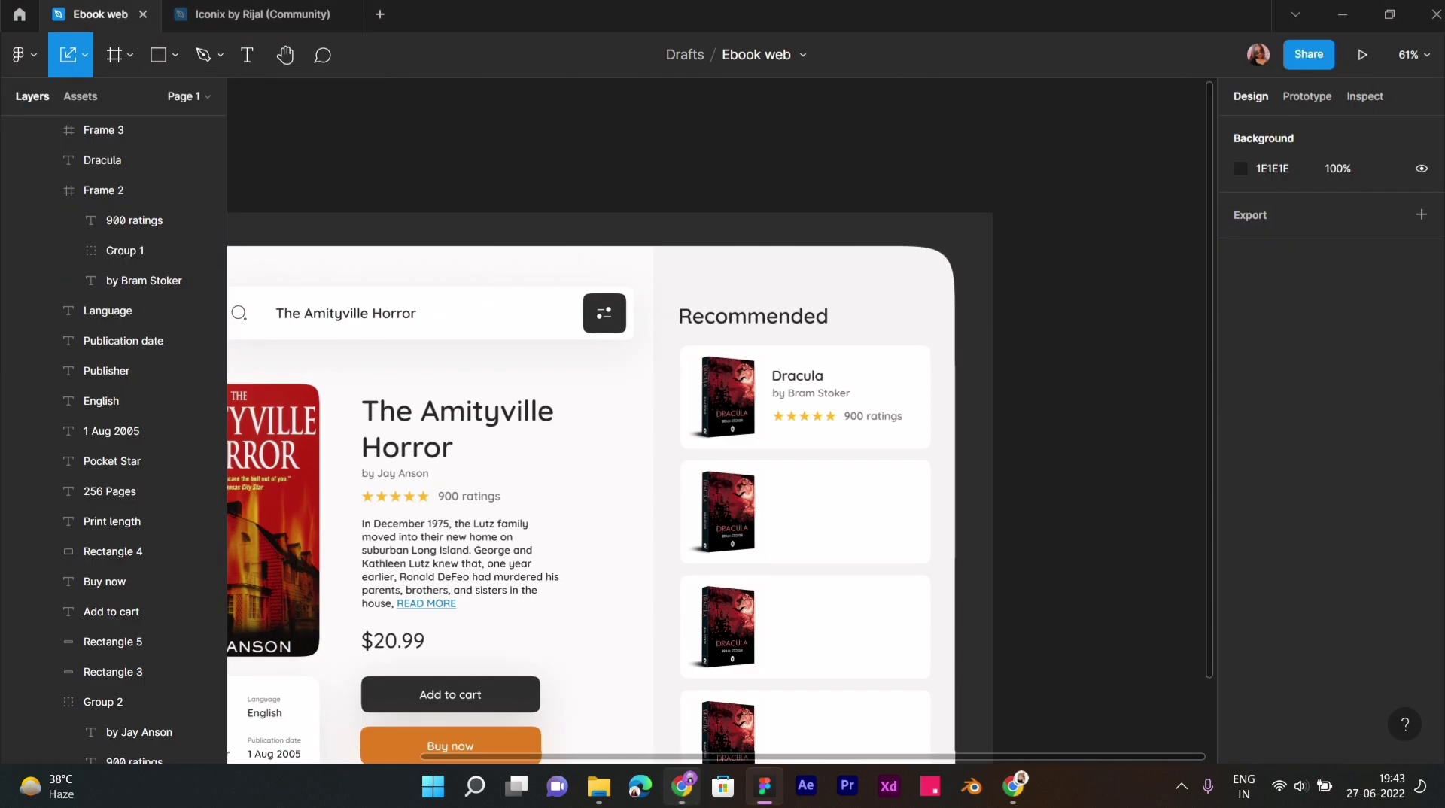
# Bring the right-pointing arrow from the Iconix file to the Dracula card's right side
pyautogui.click(252, 14)
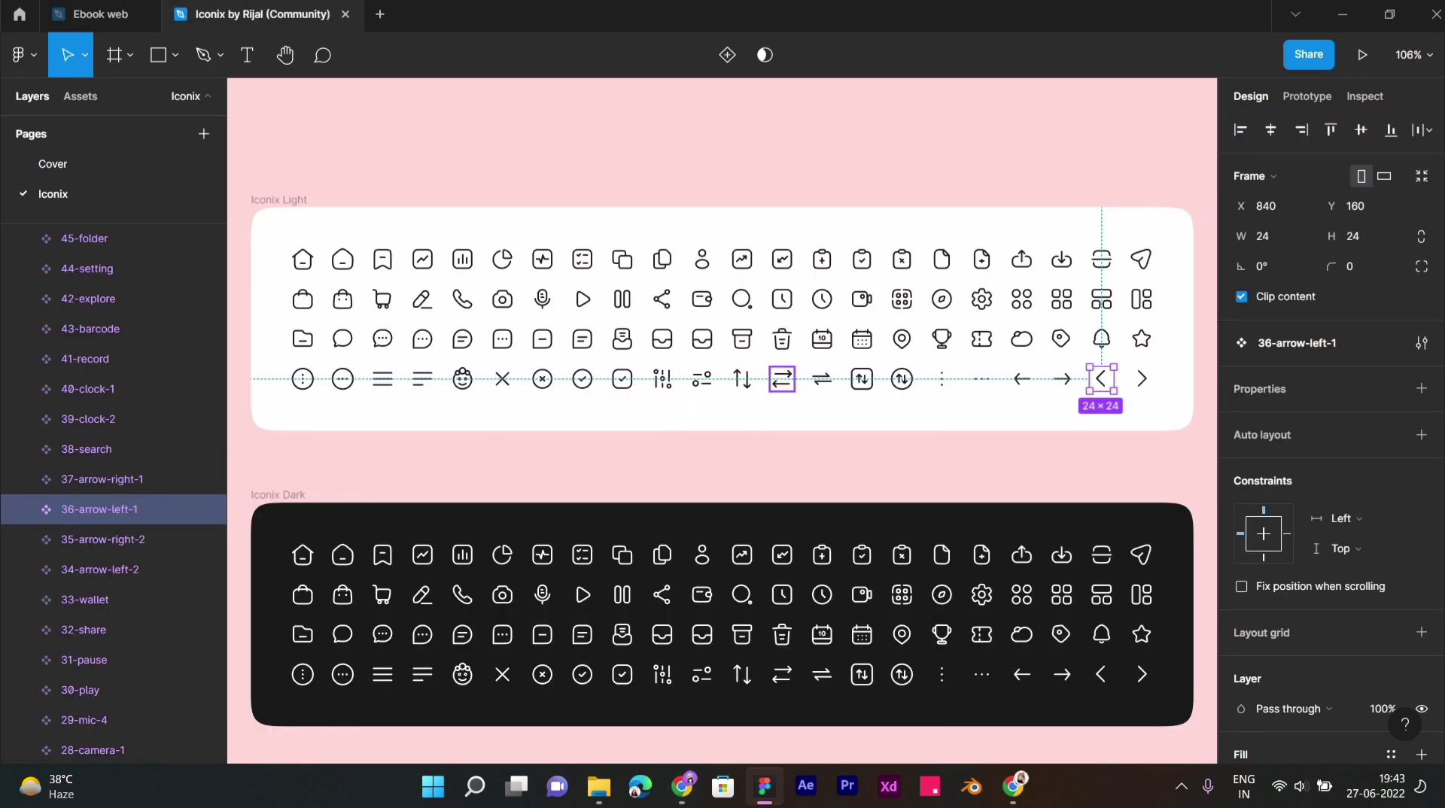
pyautogui.click(113, 479)
pyautogui.click(100, 14)
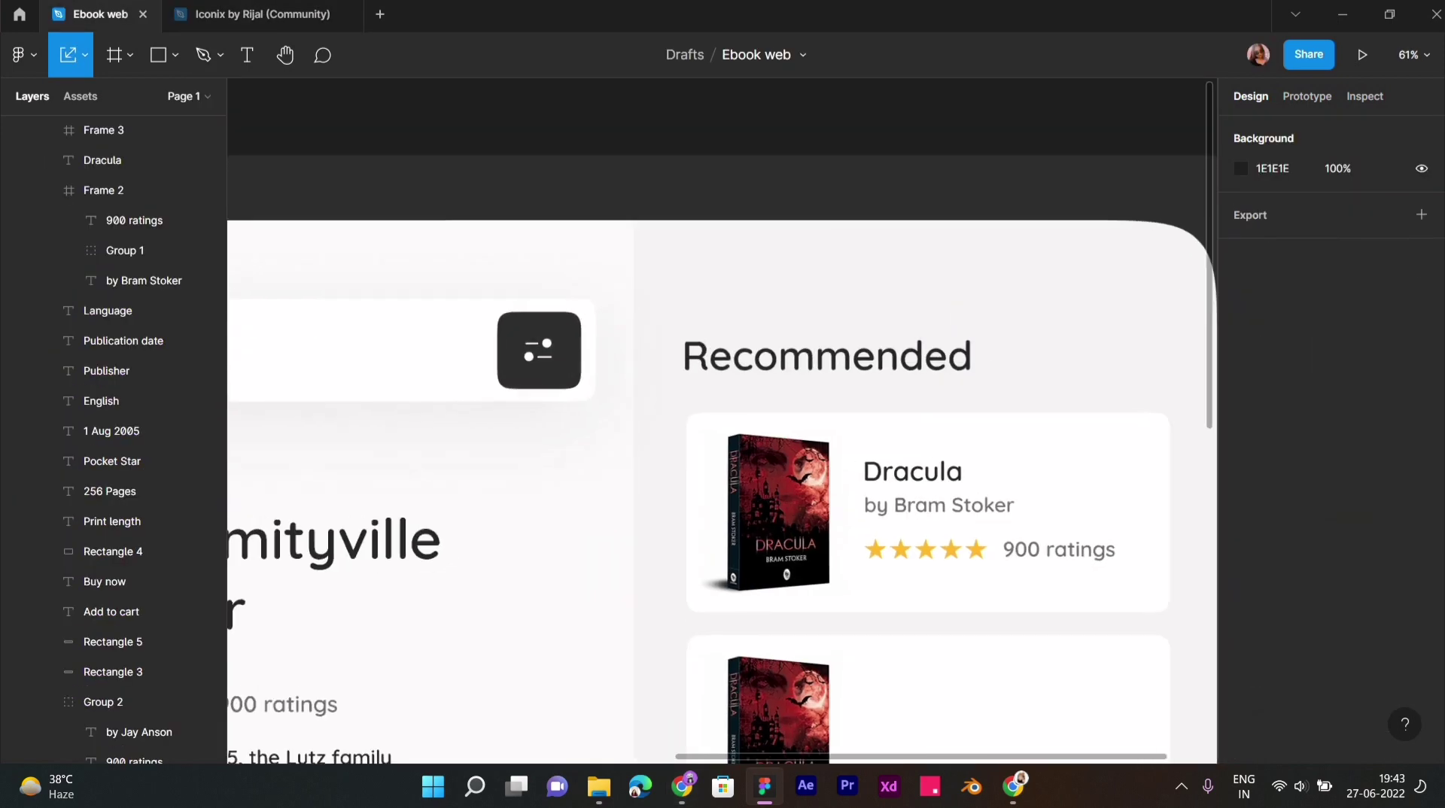
pyautogui.hotkey('ctrl', 'v')
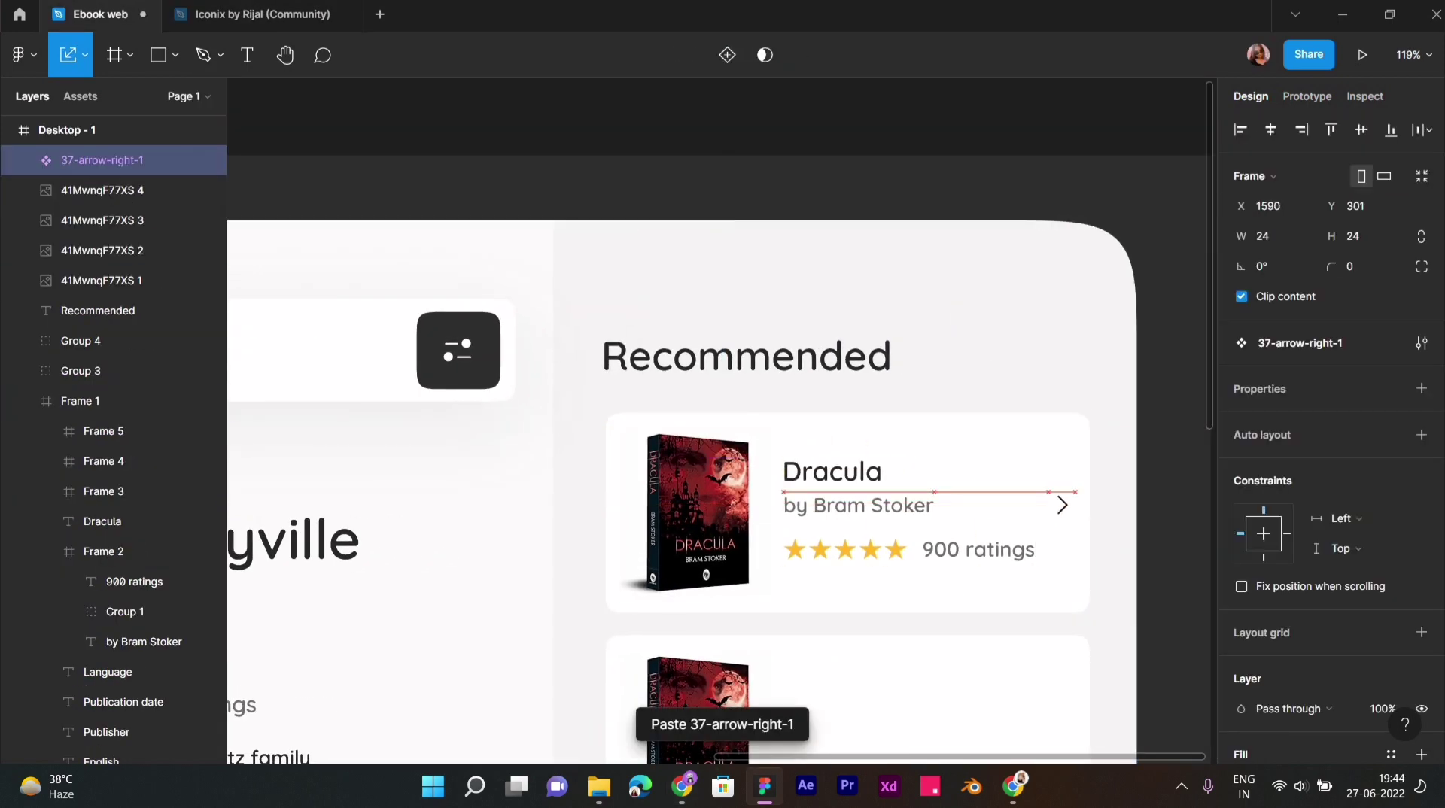
pyautogui.moveTo(1062, 505); pyautogui.dragTo(1061, 503)
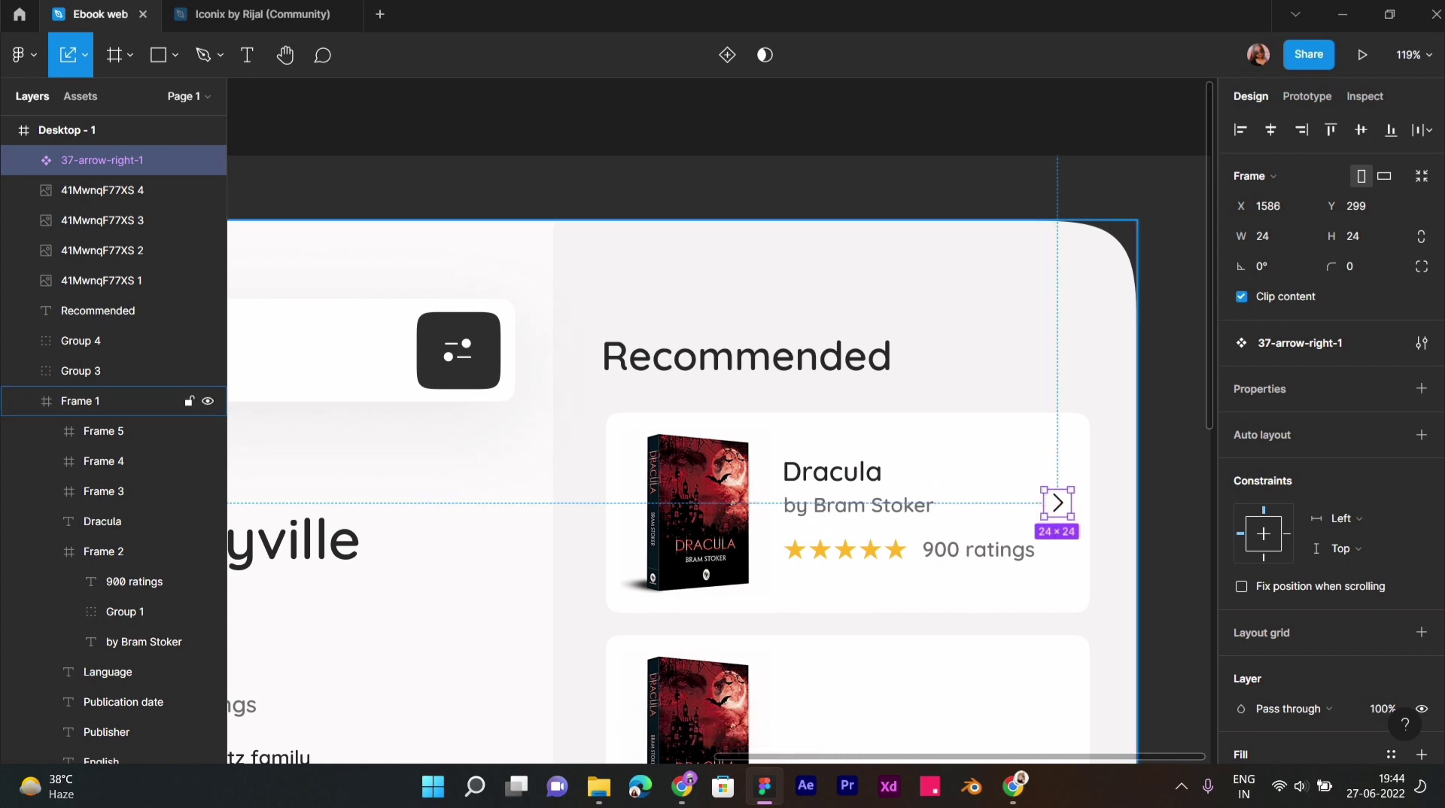
# Scale the stars and 900 ratings text down together
pyautogui.click(978, 550)
pyautogui.doubleClick(978, 549)
pyautogui.keyDown('shift'); pyautogui.click(125, 611); pyautogui.keyUp('shift')
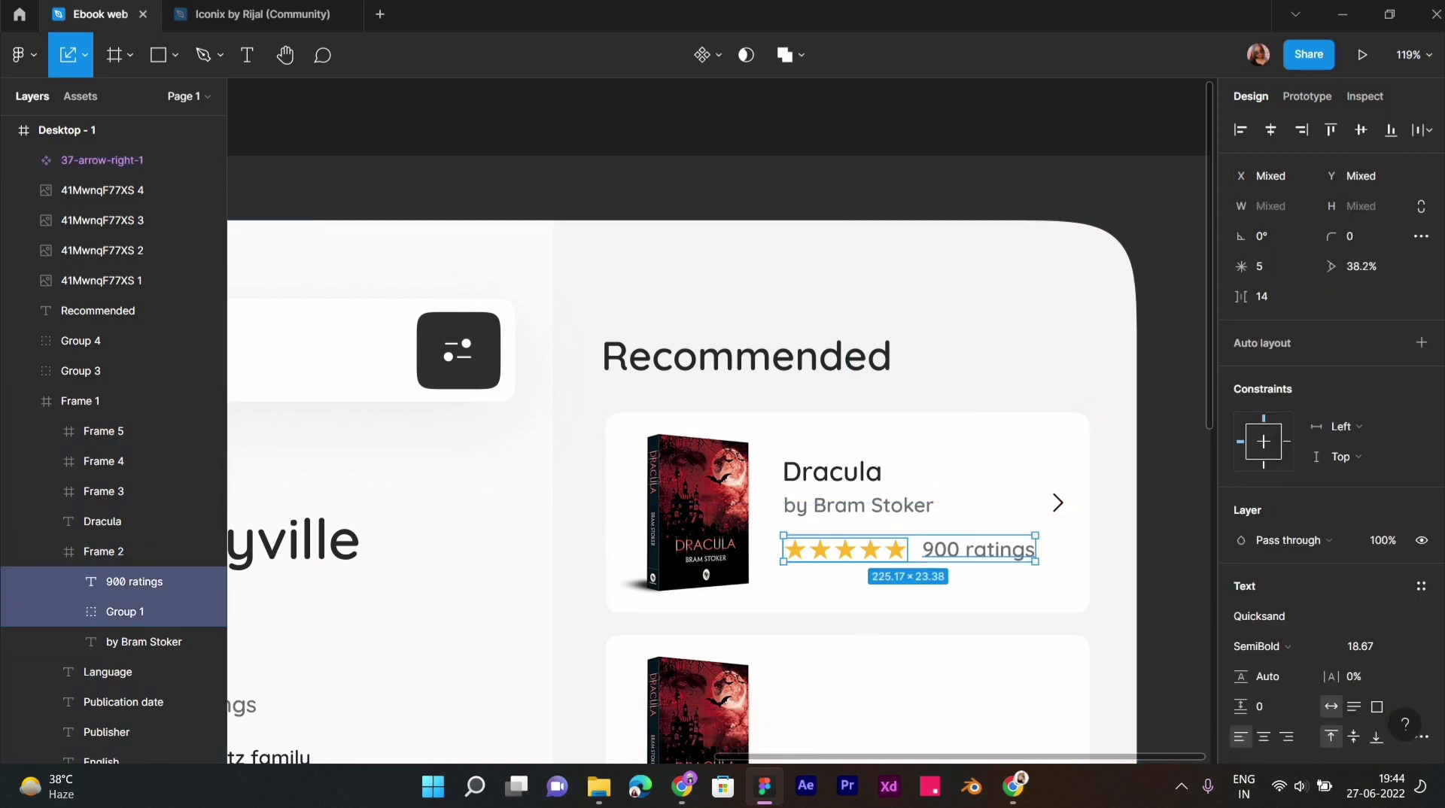
pyautogui.moveTo(1037, 561); pyautogui.dragTo(983, 560)
# Nudge the title, author and rating row down and right to centre them in the card
pyautogui.click(136, 641)
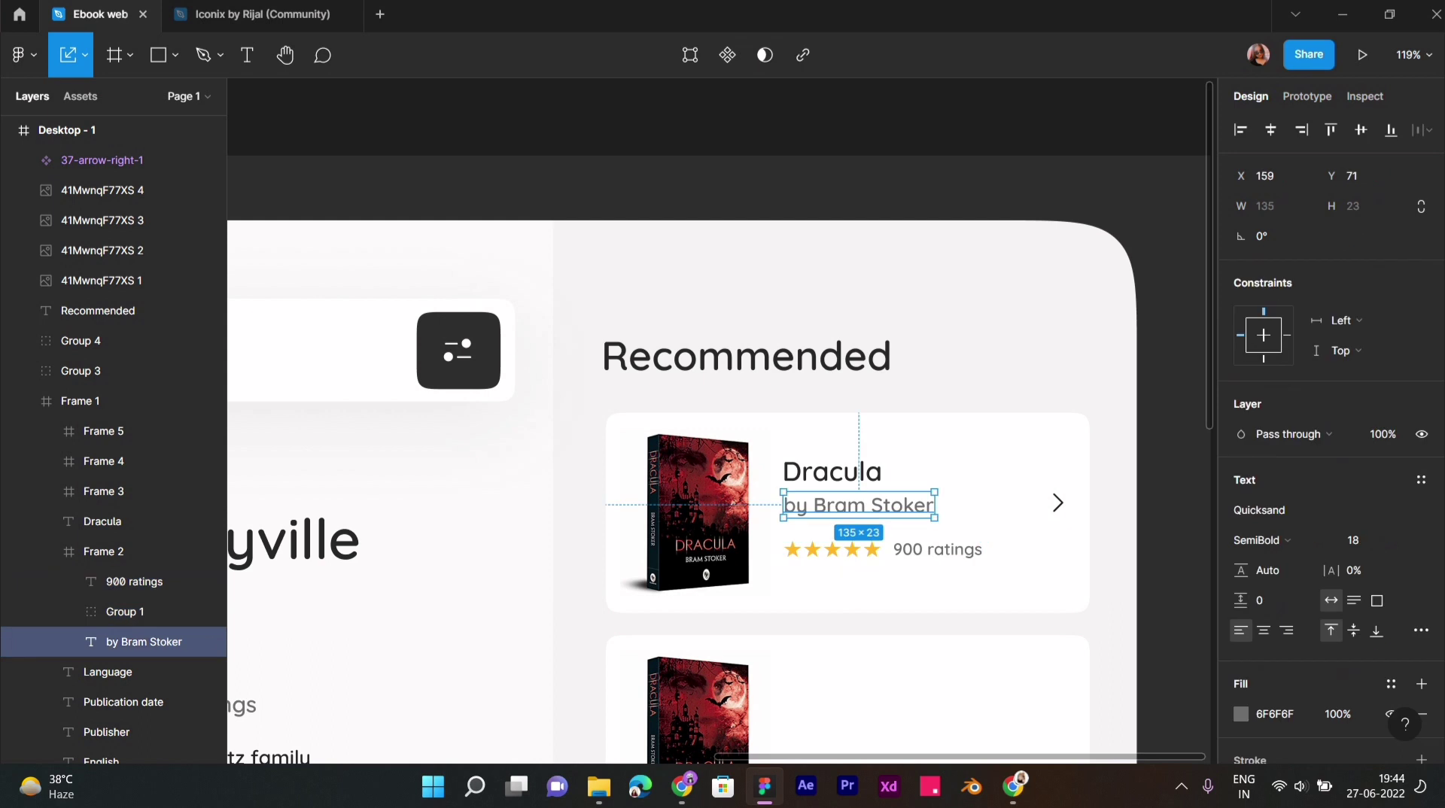
pyautogui.keyDown('shift'); pyautogui.click(103, 521); pyautogui.keyUp('shift')
pyautogui.press('Down')
pyautogui.press('Down')
pyautogui.press('Down')
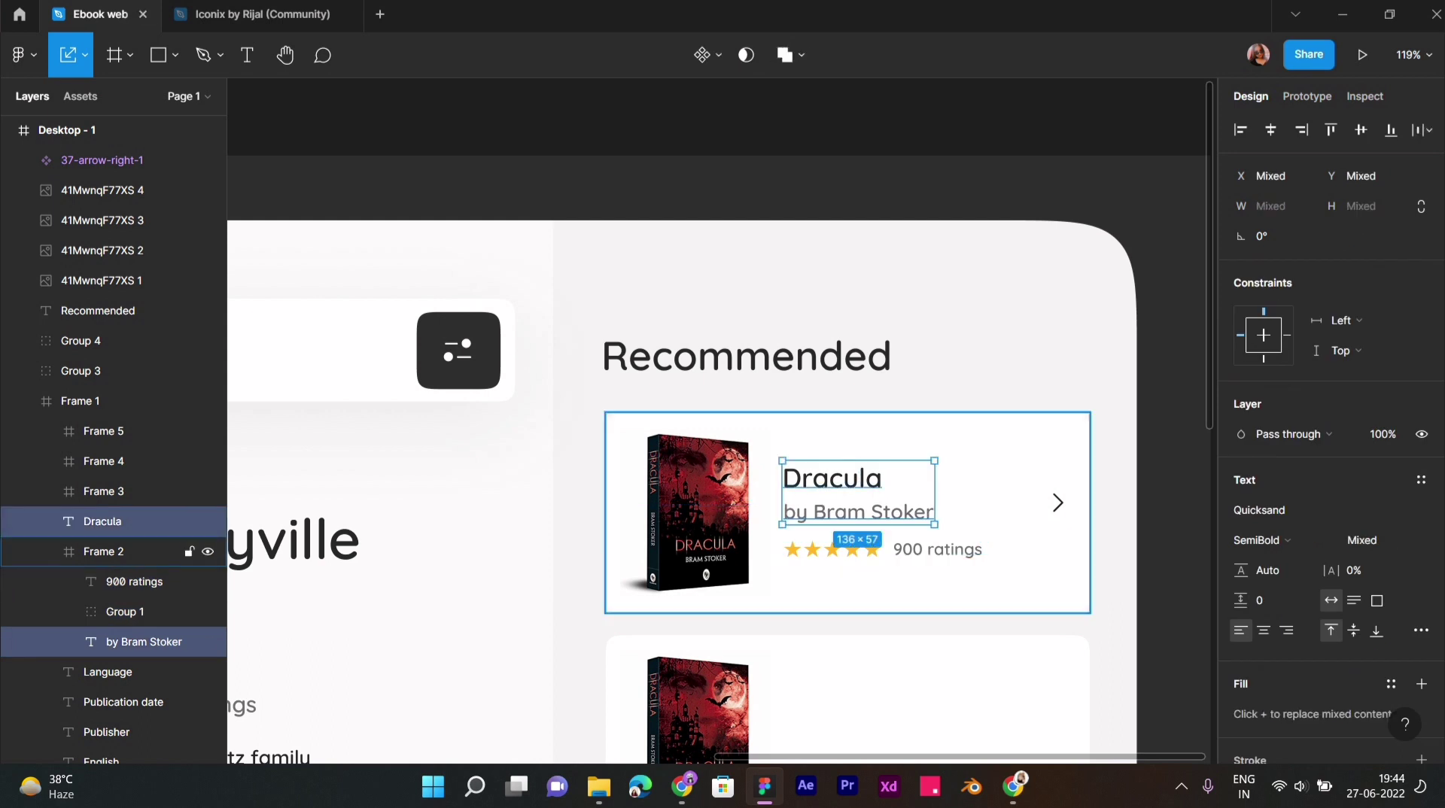
pyautogui.keyDown('shift'); pyautogui.click(125, 611); pyautogui.keyUp('shift')
pyautogui.keyDown('shift'); pyautogui.click(134, 581); pyautogui.keyUp('shift')
pyautogui.press('Down')
pyautogui.press('Down')
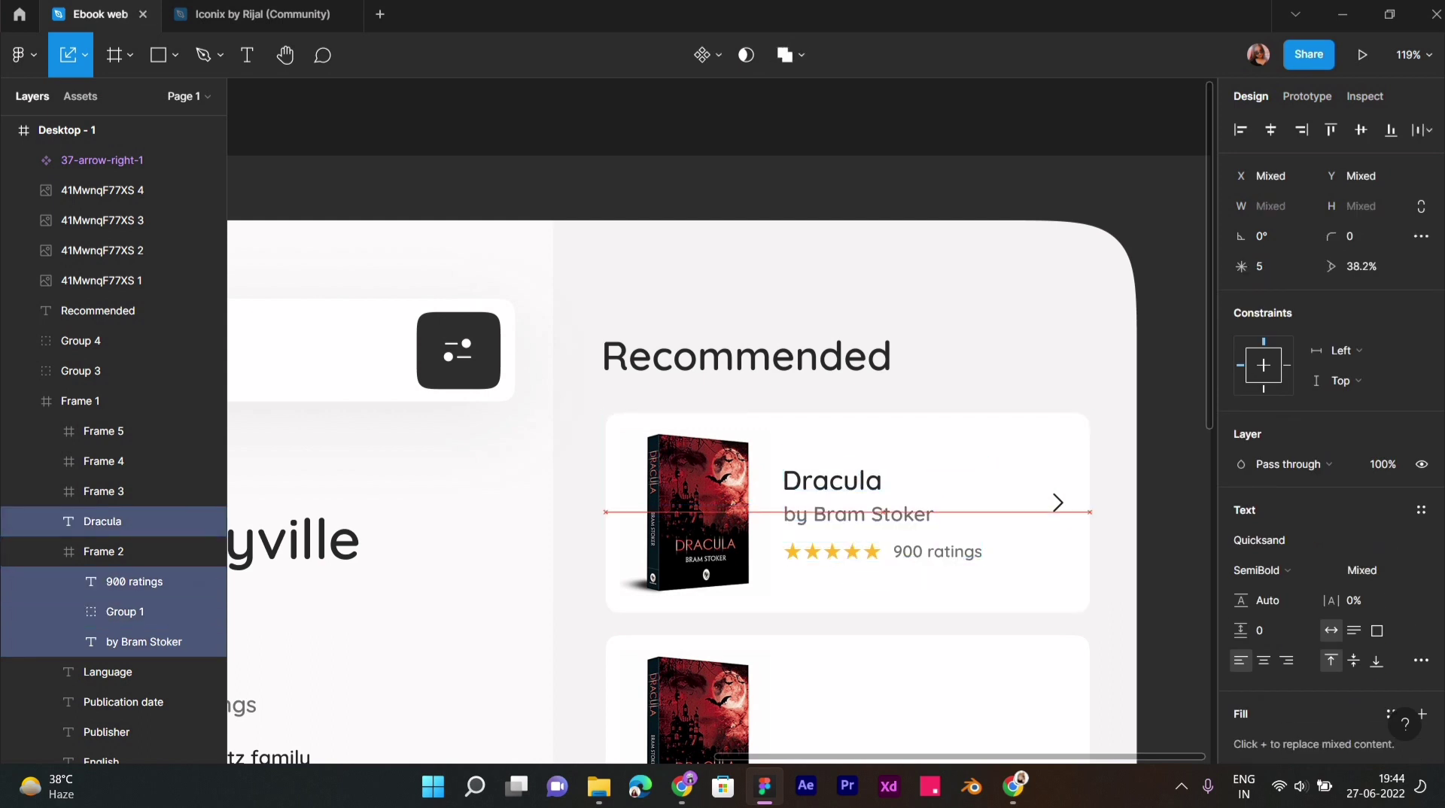
pyautogui.press('Right')
pyautogui.press('Right')
pyautogui.press('Right')
# Move the 24×24 arrow icon onto the card's vertical centre
pyautogui.click(1057, 502)
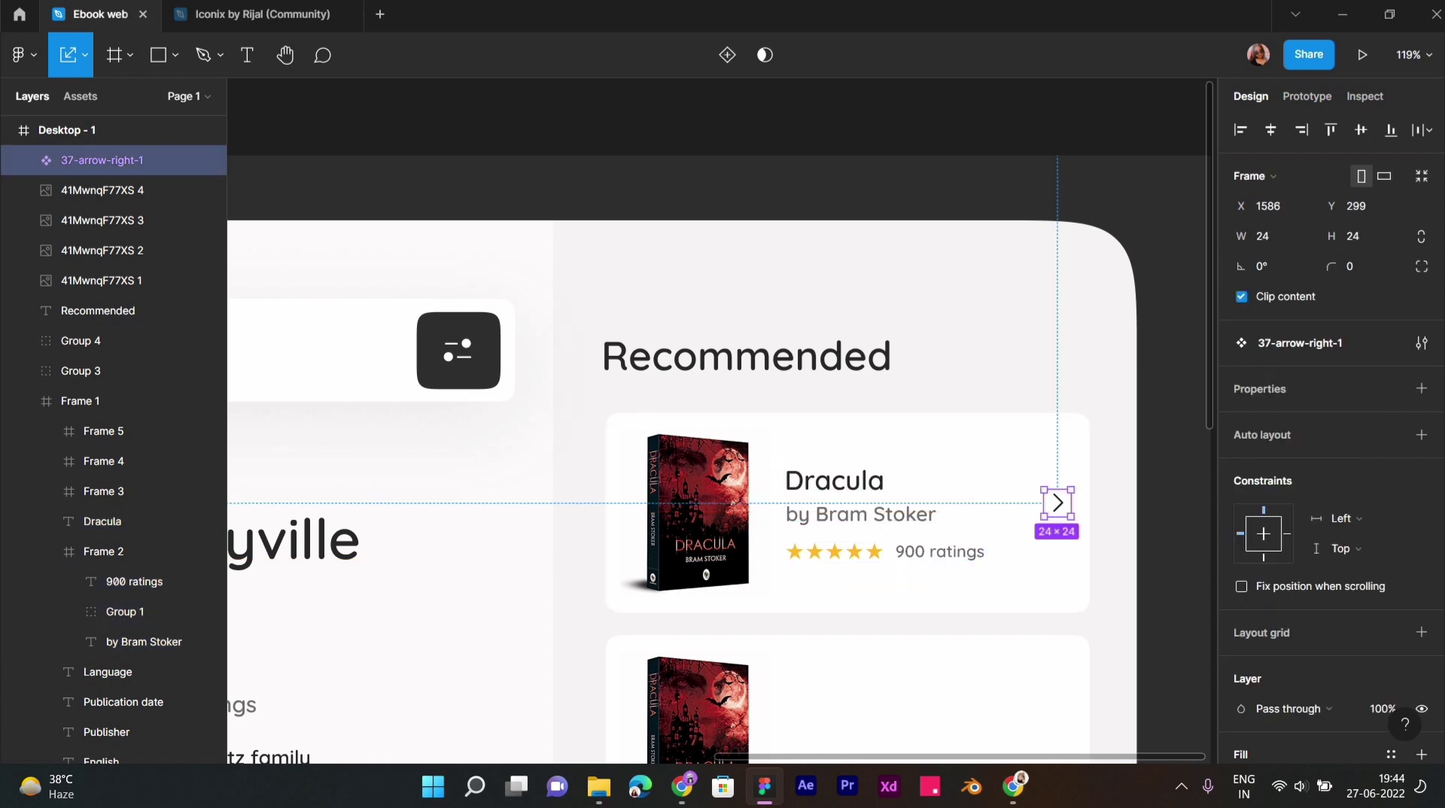
pyautogui.moveTo(1057, 502); pyautogui.dragTo(1053, 512)
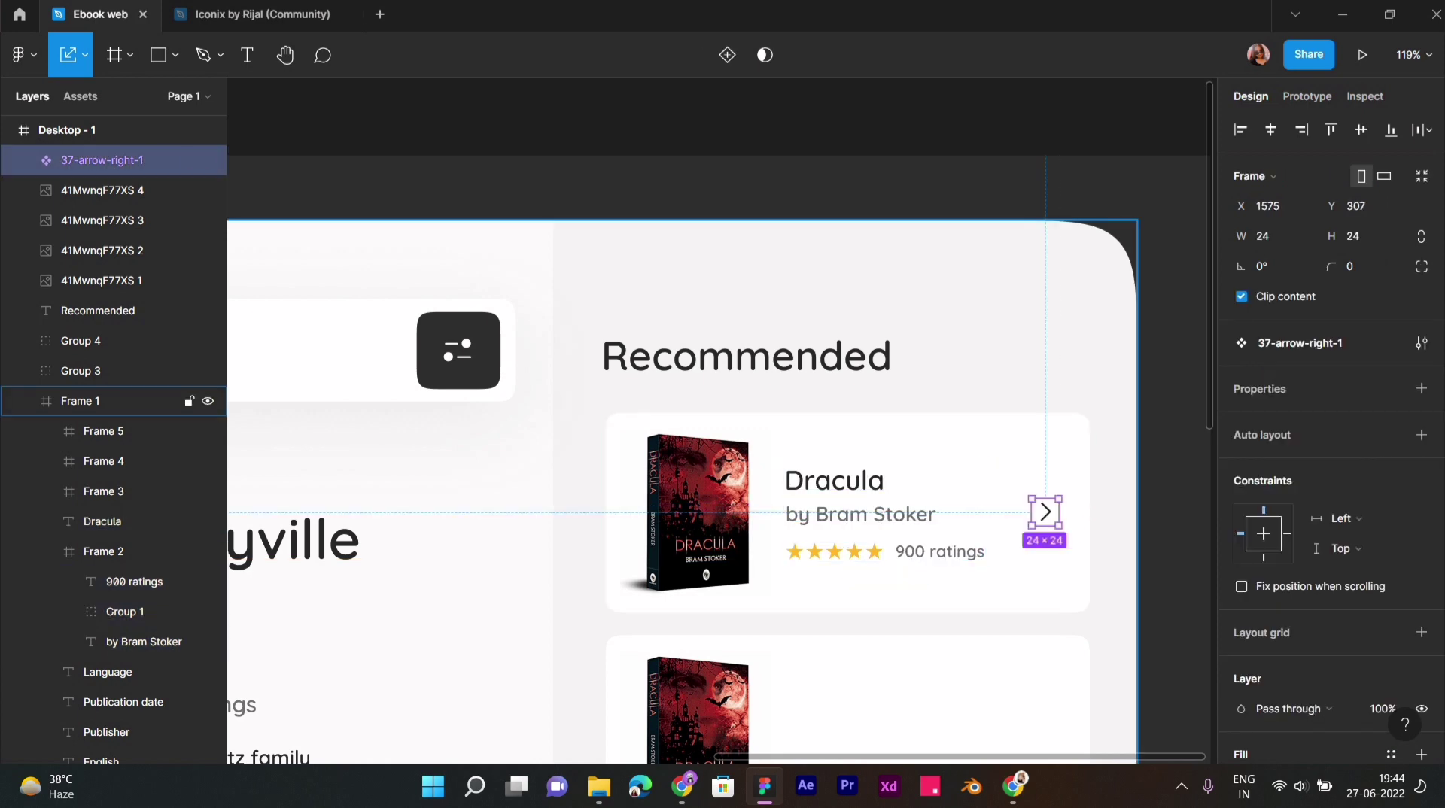
pyautogui.keyDown('ctrl'); pyautogui.scroll(-5, 834, 208); pyautogui.keyUp('ctrl')
pyautogui.press('Escape')
# Delete placeholder Frames 5, 4 and 3 and the extra cover images
pyautogui.click(764, 479)
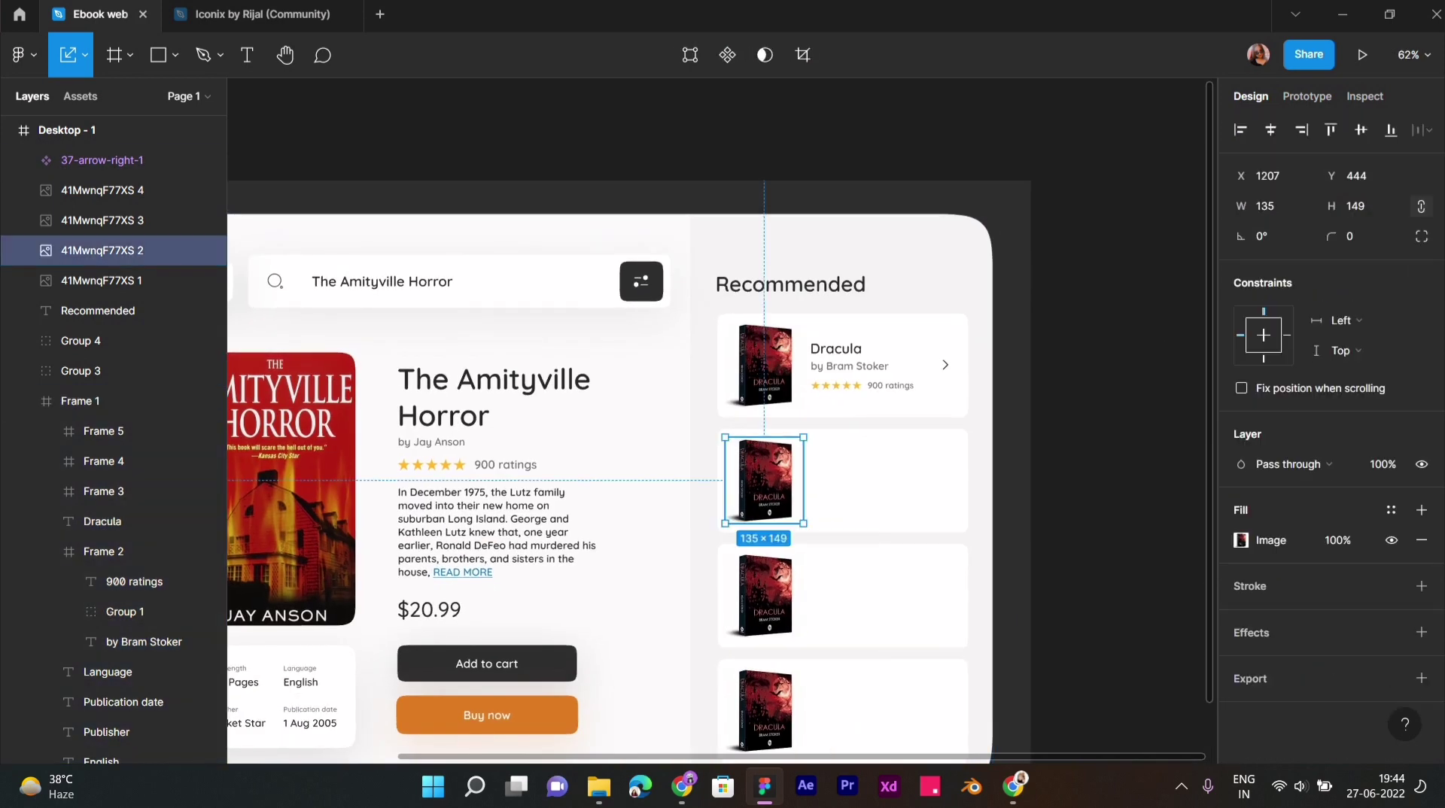
pyautogui.click(843, 482)
pyautogui.click(103, 431)
pyautogui.keyDown('shift'); pyautogui.click(103, 491); pyautogui.keyUp('shift')
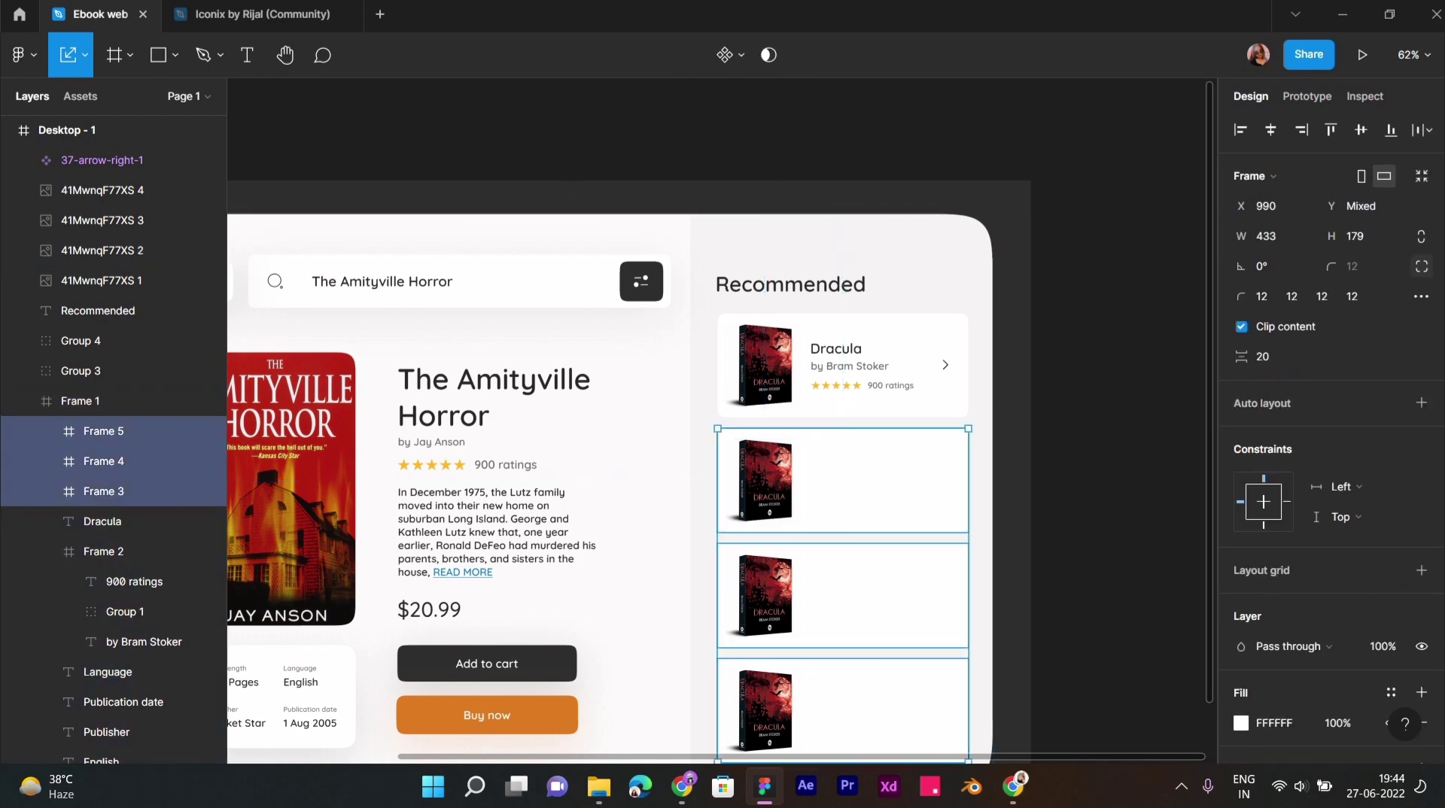
pyautogui.press('Delete')
pyautogui.click(113, 250)
pyautogui.keyDown('shift'); pyautogui.click(113, 220); pyautogui.keyUp('shift')
pyautogui.keyDown('shift'); pyautogui.click(113, 190); pyautogui.keyUp('shift')
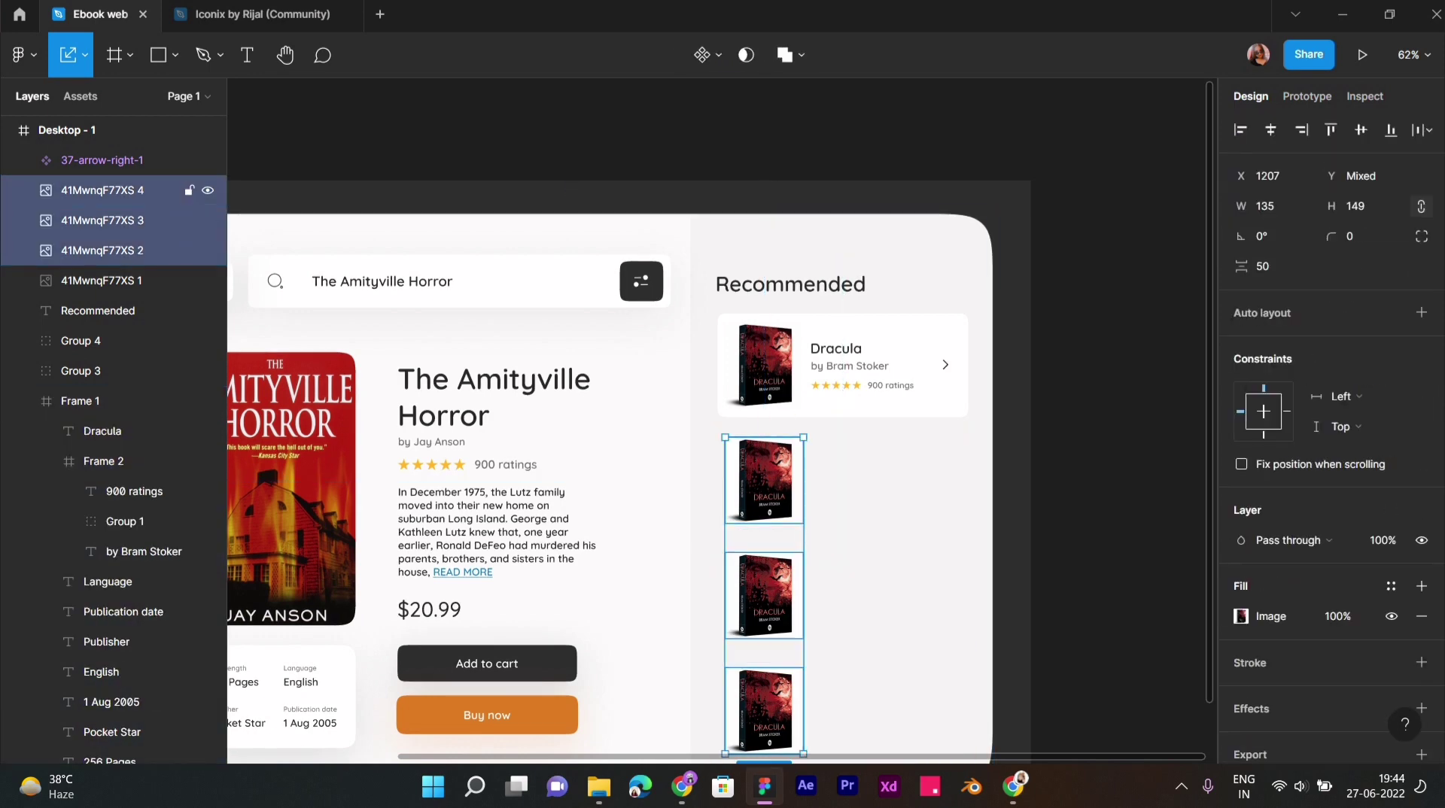
pyautogui.press('Delete')
# Put the Dracula cover, arrow icon and Dracula title inside the Dracula card frame
pyautogui.click(113, 189)
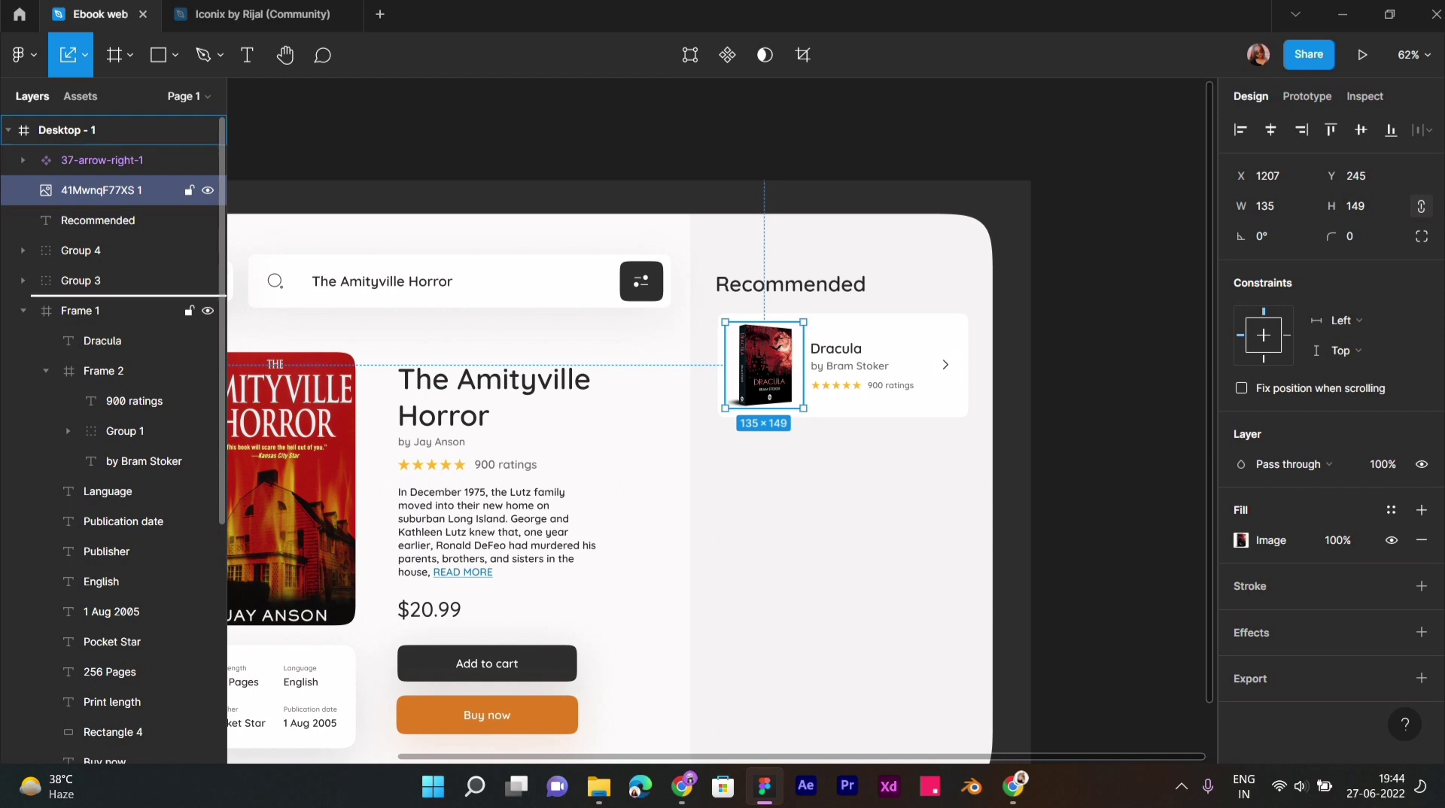
pyautogui.moveTo(112, 295); pyautogui.dragTo(113, 299)
pyautogui.click(103, 371)
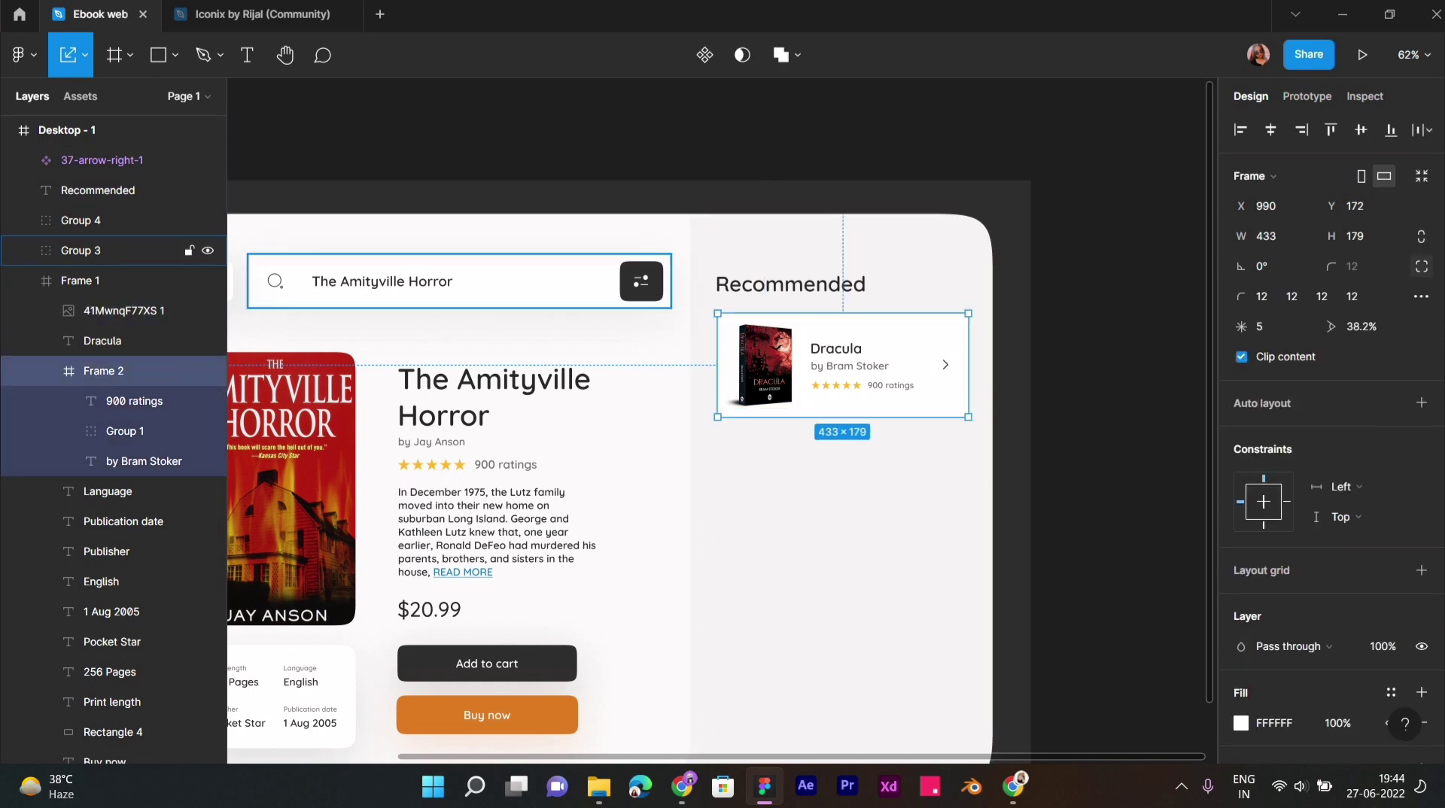
pyautogui.click(113, 159)
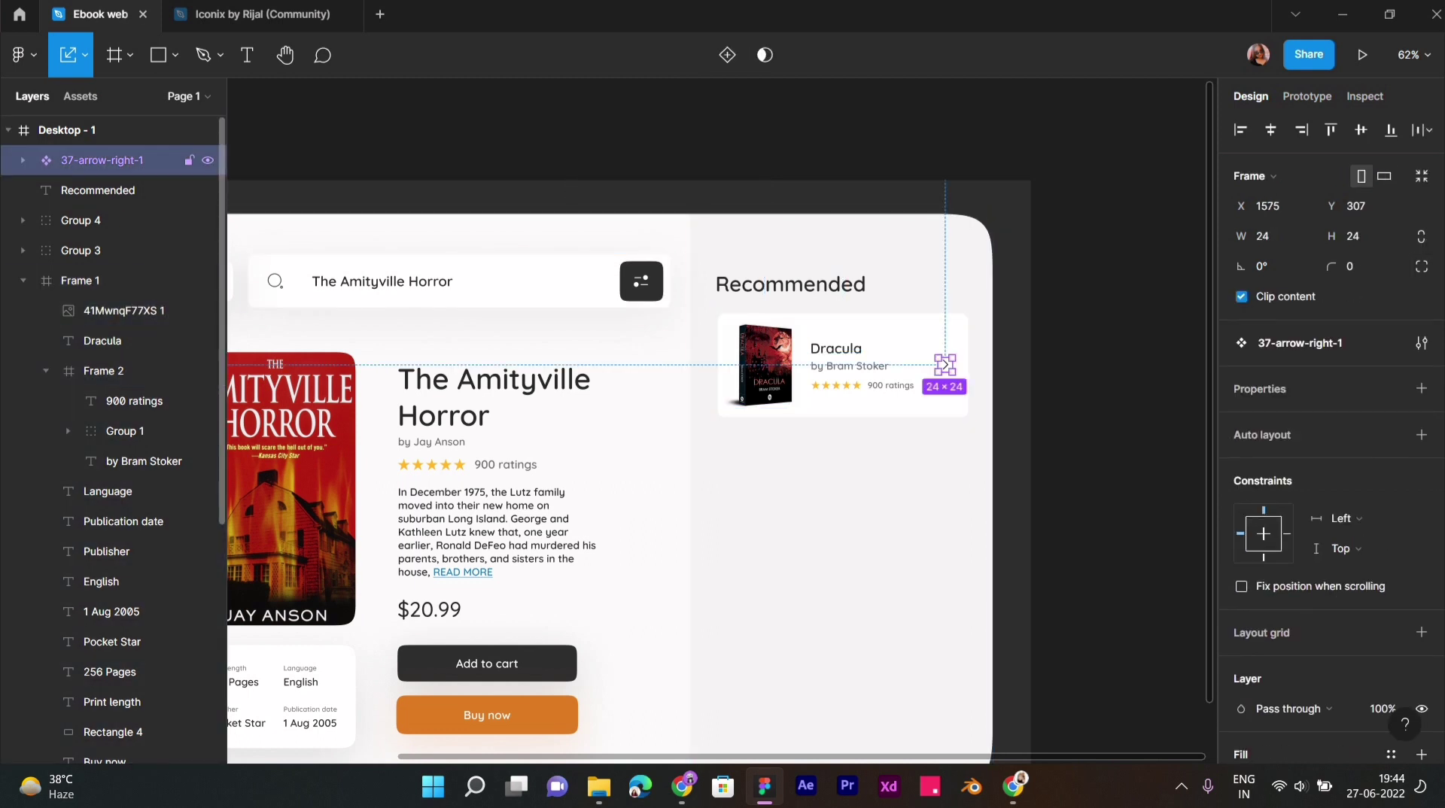
pyautogui.moveTo(113, 371); pyautogui.dragTo(112, 372)
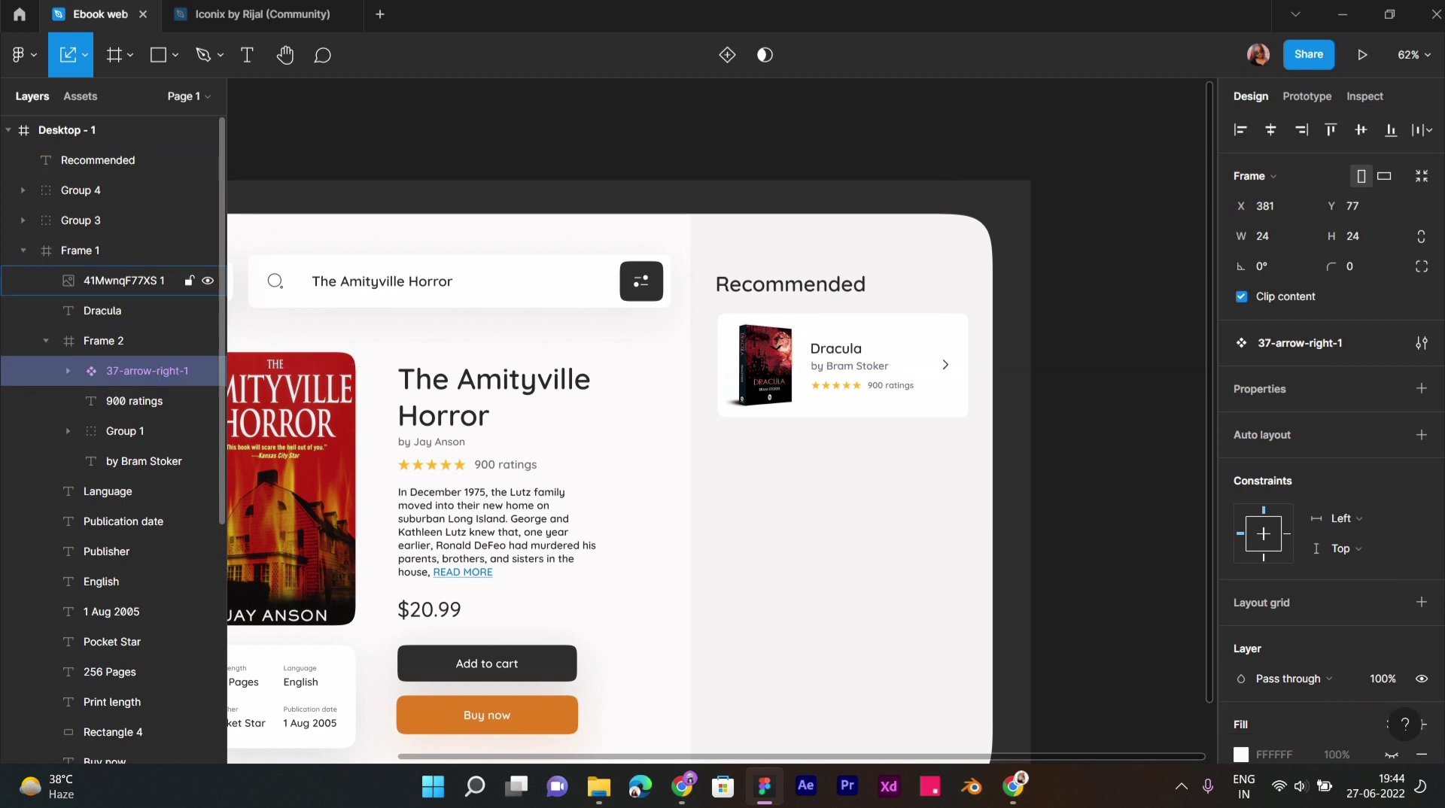
pyautogui.click(113, 280)
pyautogui.keyDown('shift'); pyautogui.click(102, 311); pyautogui.keyUp('shift')
pyautogui.moveTo(102, 311); pyautogui.dragTo(105, 346)
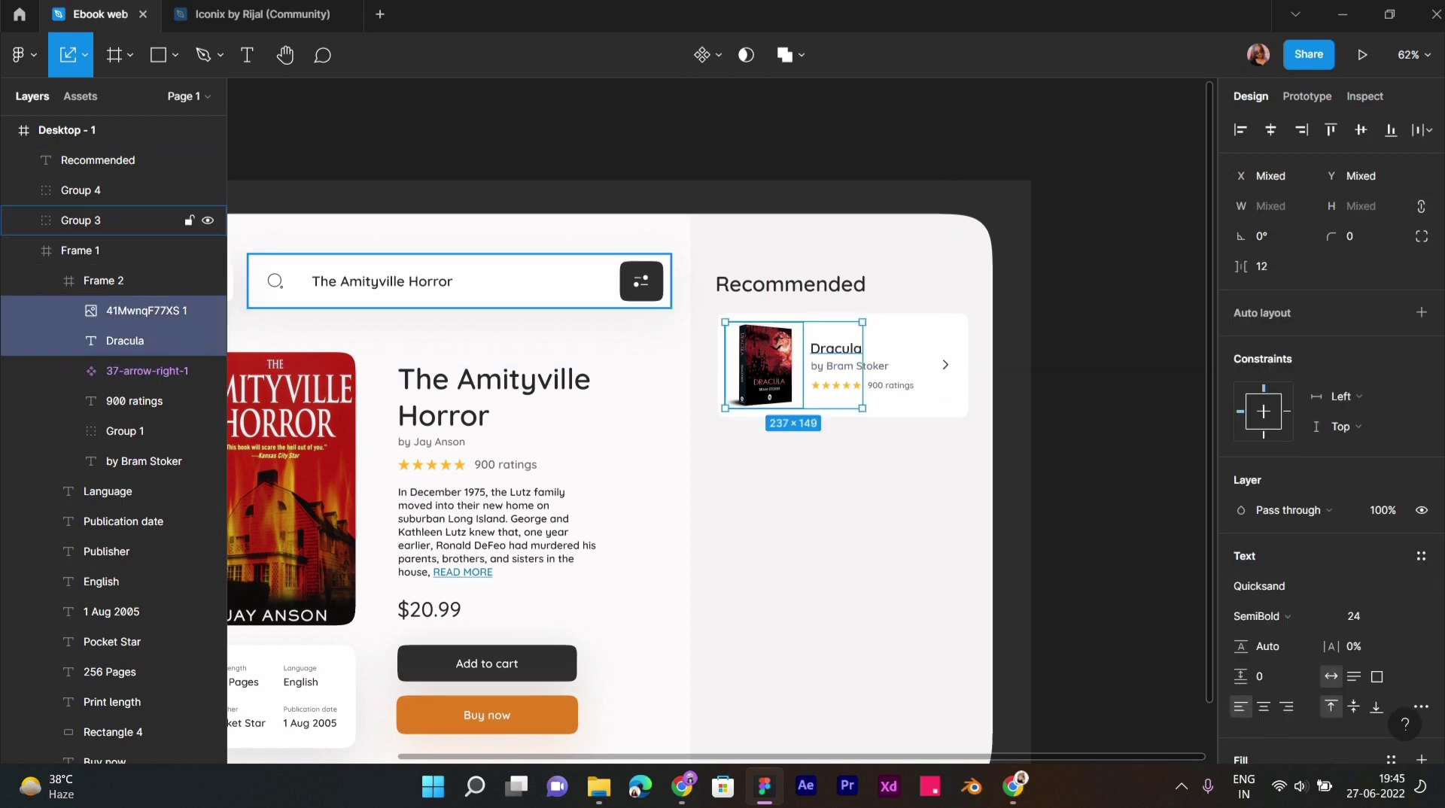
# Duplicate the Dracula card directly below the original
pyautogui.click(79, 250)
pyautogui.click(104, 280)
pyautogui.keyDown('alt'); pyautogui.moveTo(843, 365); pyautogui.dragTo(843, 485); pyautogui.keyUp('alt')
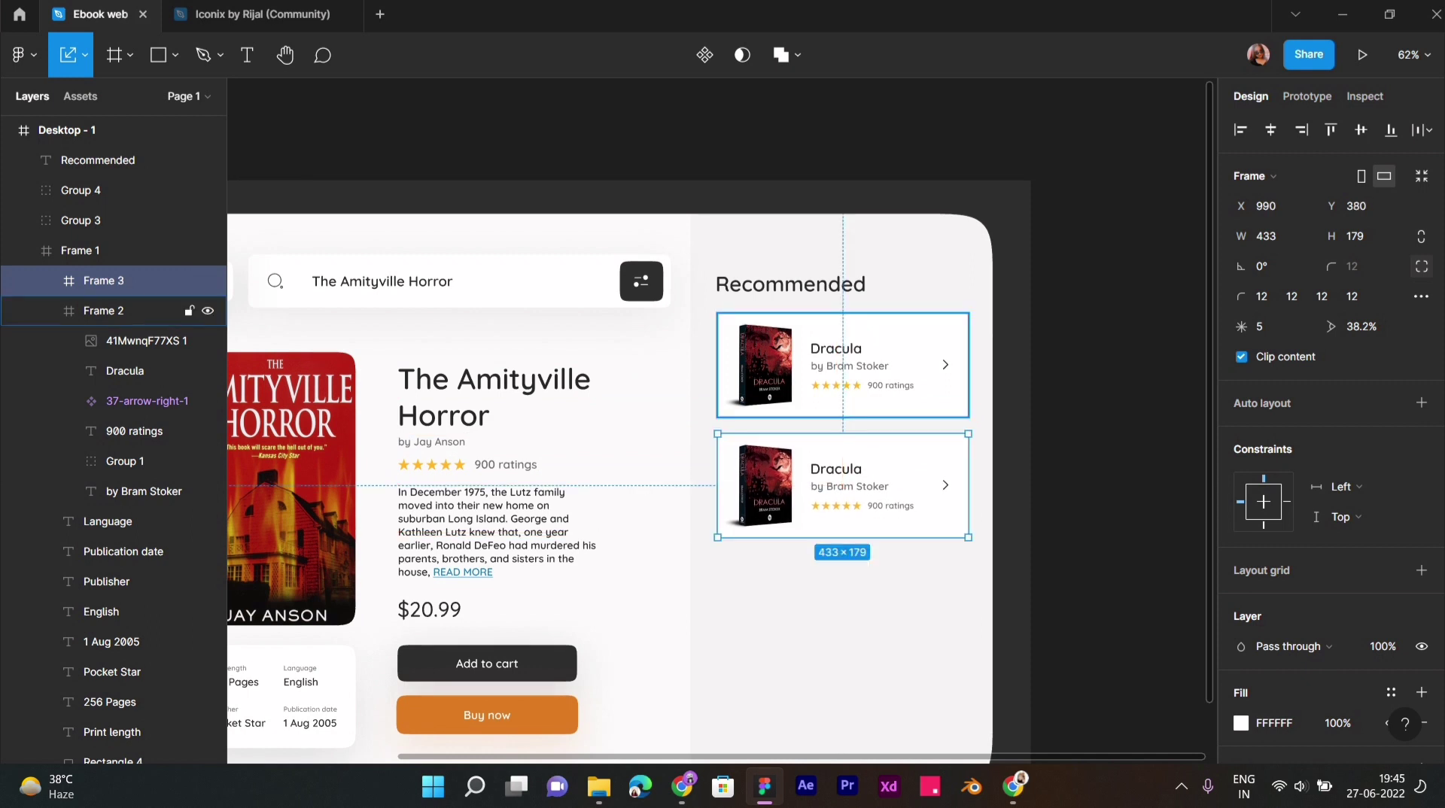
# Add a drop shadow with Y offset 30 and blur 90 to the top Dracula card
pyautogui.click(843, 365)
pyautogui.click(1421, 647)
pyautogui.click(1241, 677)
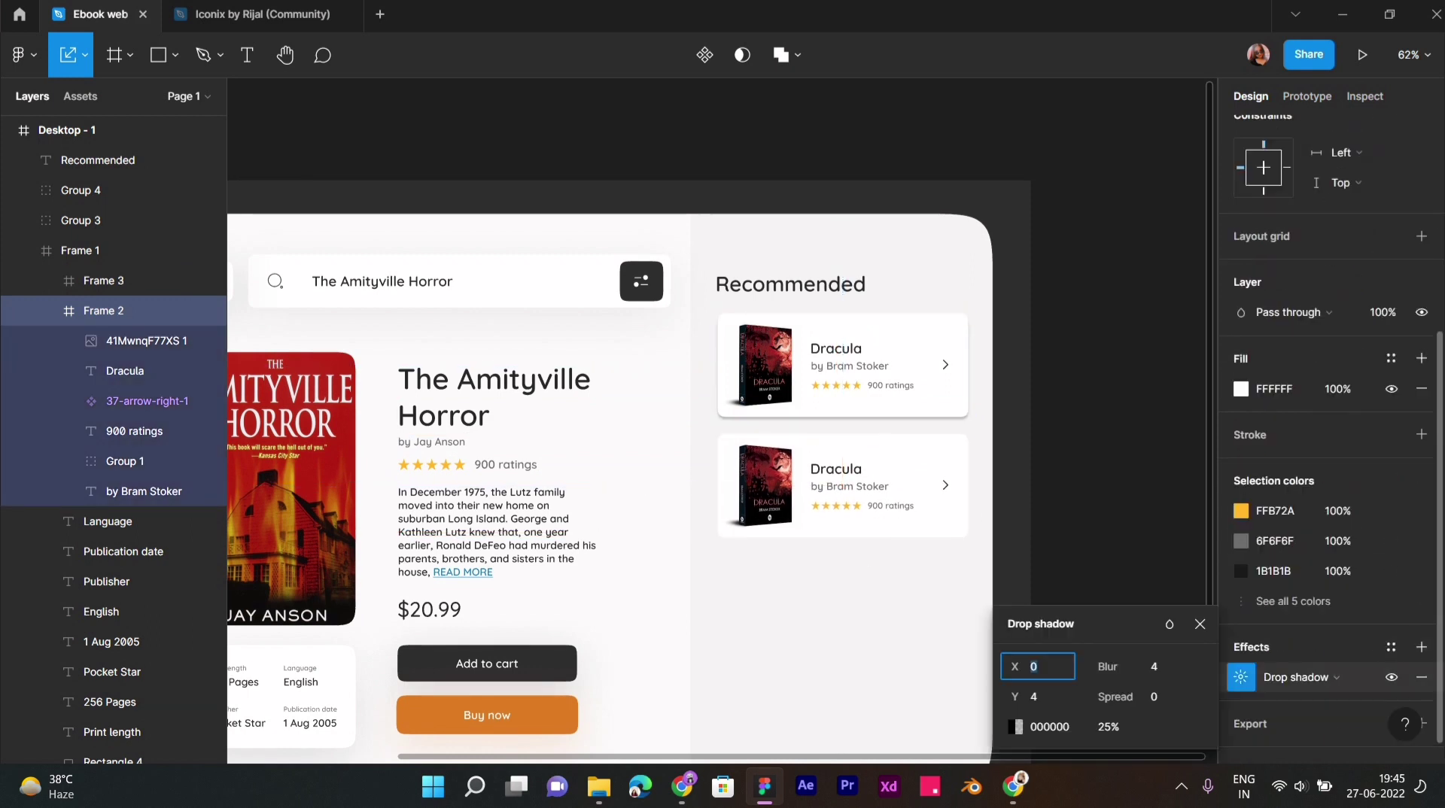
pyautogui.click(1038, 697)
pyautogui.write('90')
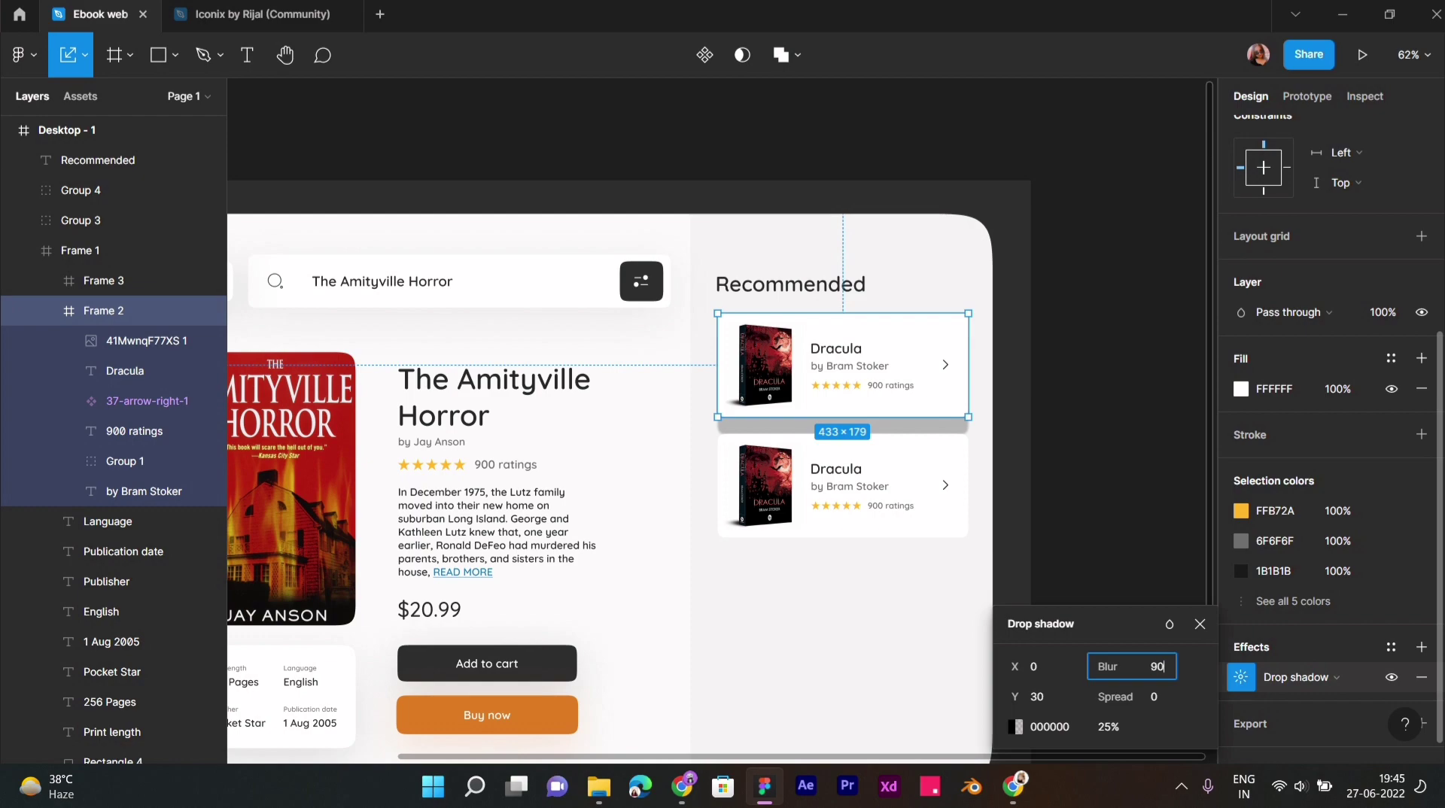
pyautogui.press('Return')
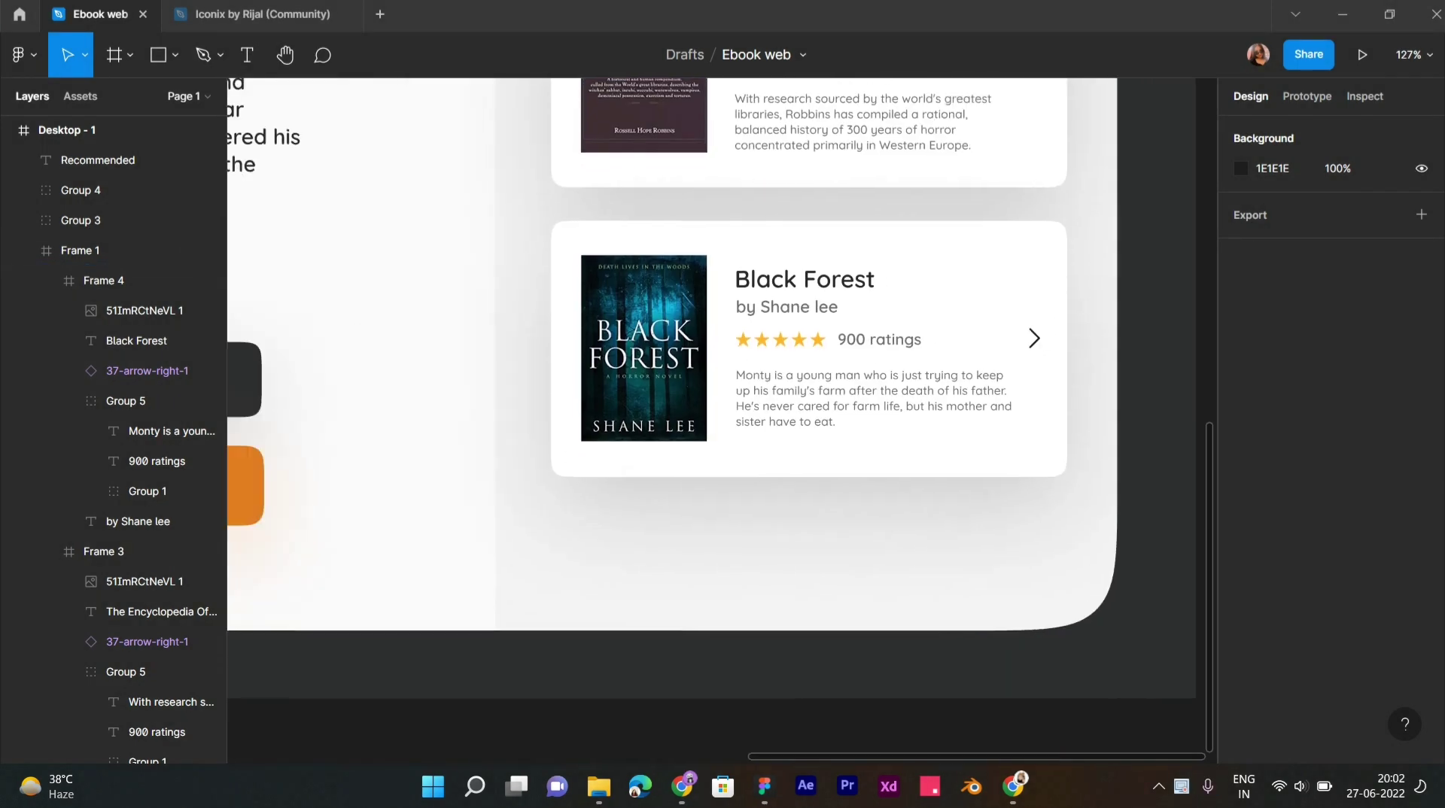
# Draw a 162×52 rectangle below the Black Forest card with radius 12 and 100% corner smoothing
pyautogui.press('r')
pyautogui.moveTo(558, 523); pyautogui.dragTo(751, 585)
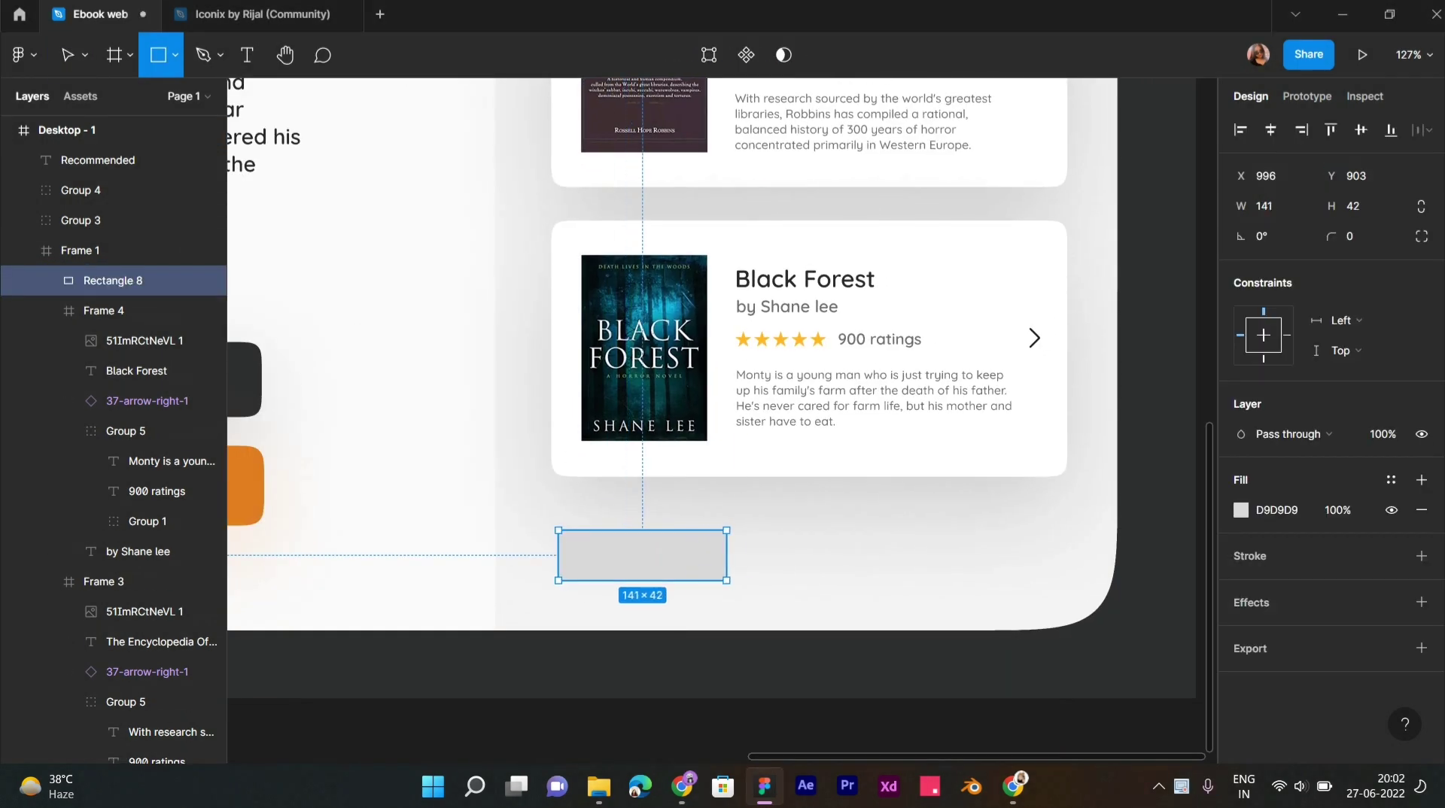
pyautogui.moveTo(655, 554); pyautogui.dragTo(648, 554)
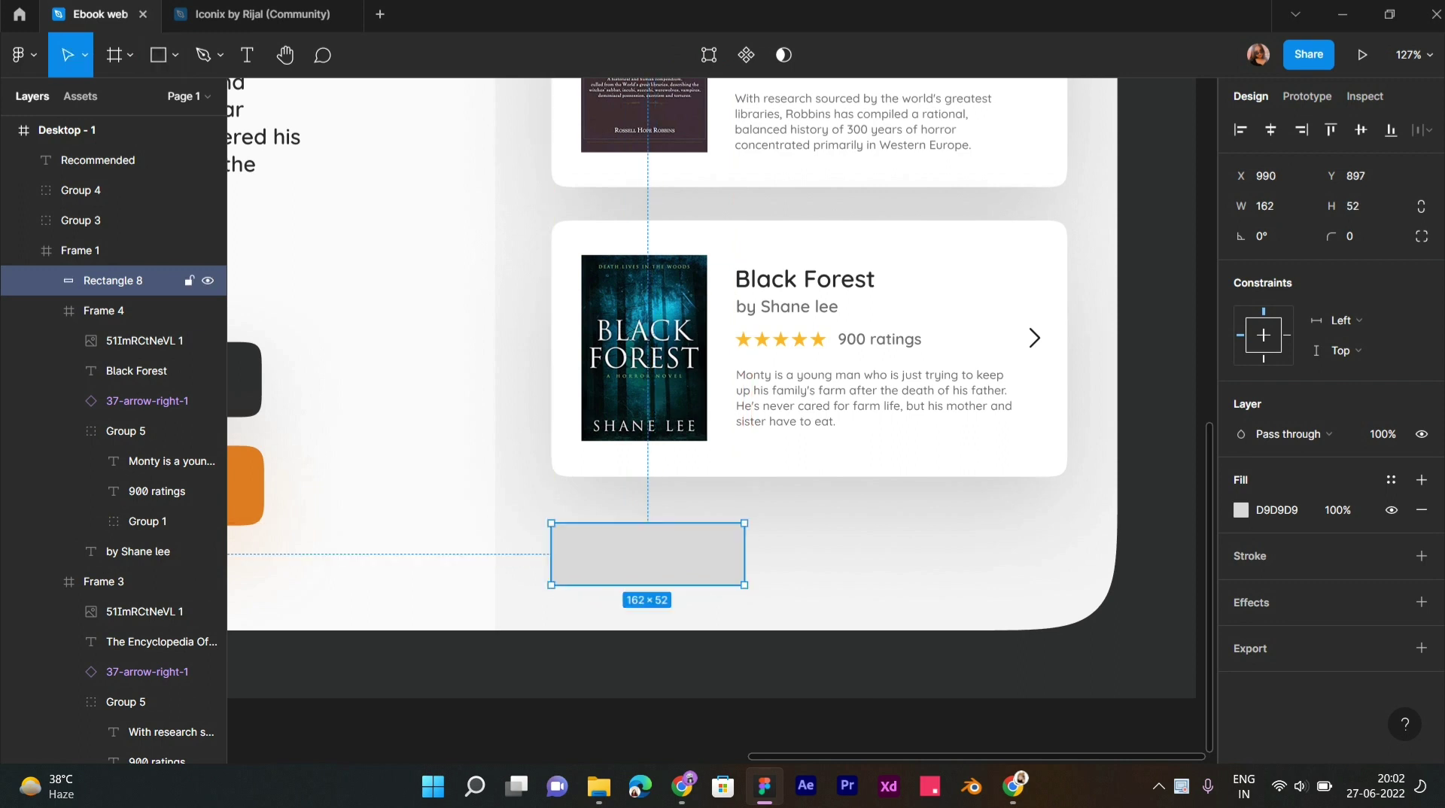
pyautogui.write('12')
pyautogui.click(1421, 236)
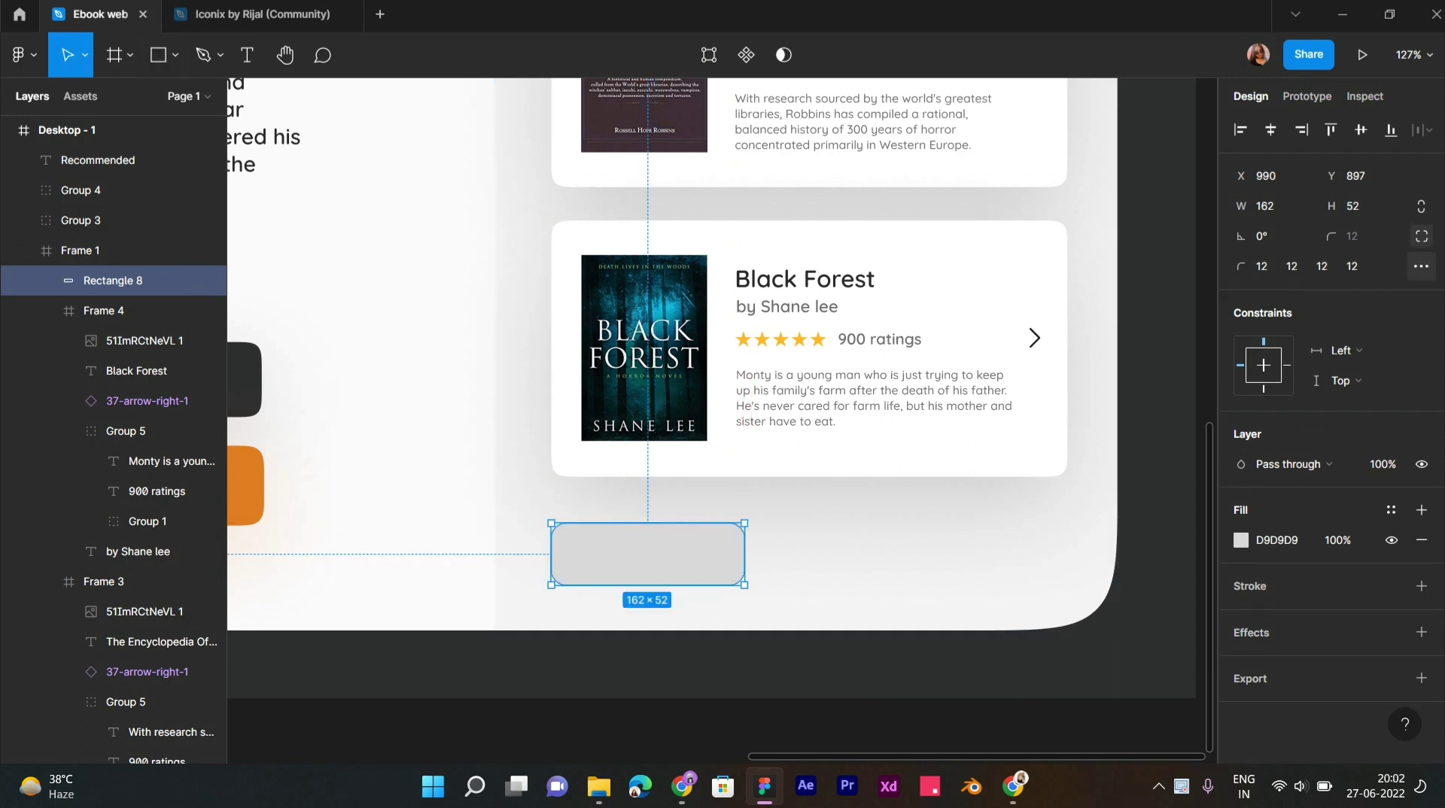
pyautogui.click(1421, 265)
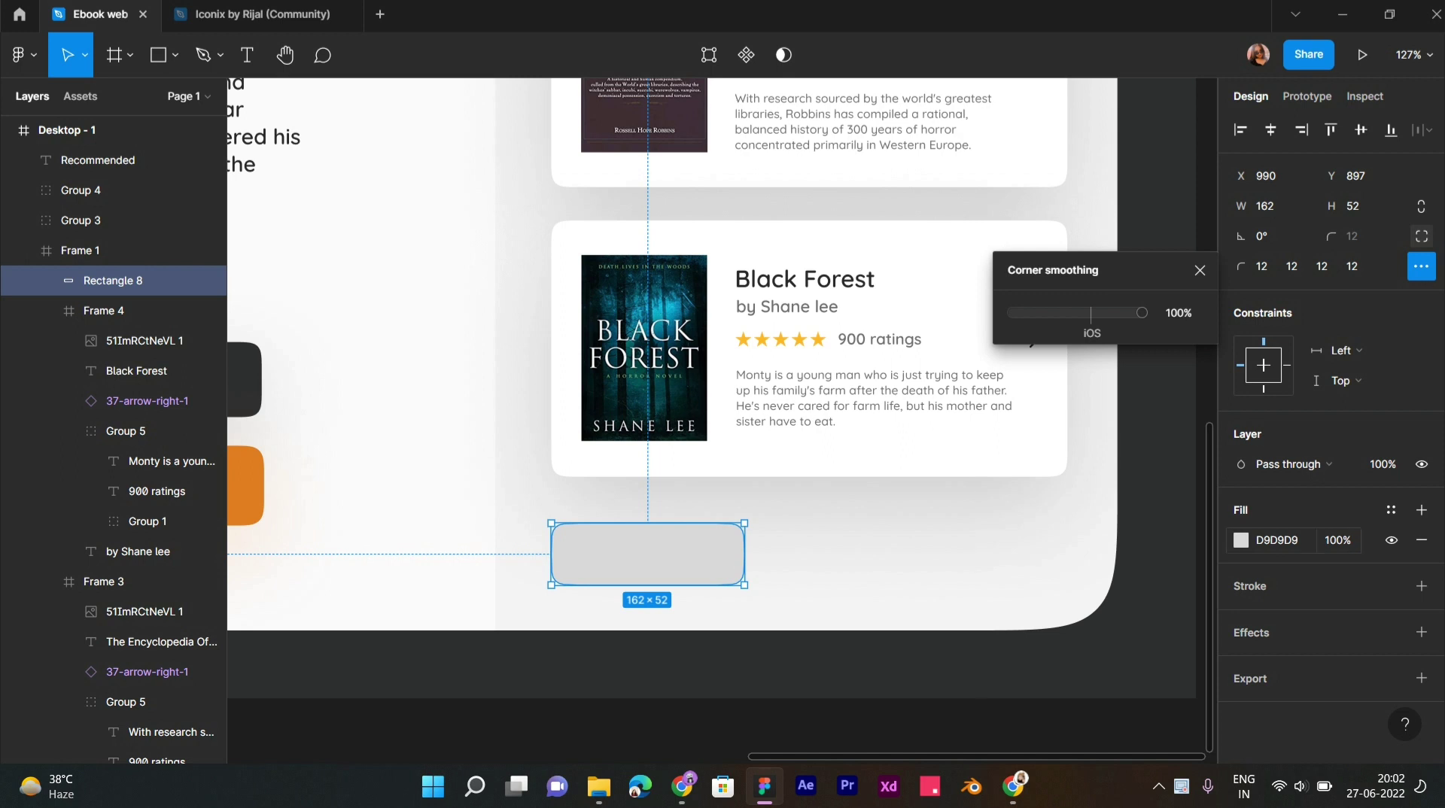
pyautogui.click(1241, 539)
# Give the rectangle a drop shadow with Y 20, blur 90 and 15% opacity
pyautogui.click(1001, 295)
pyautogui.click(1421, 633)
pyautogui.click(1240, 662)
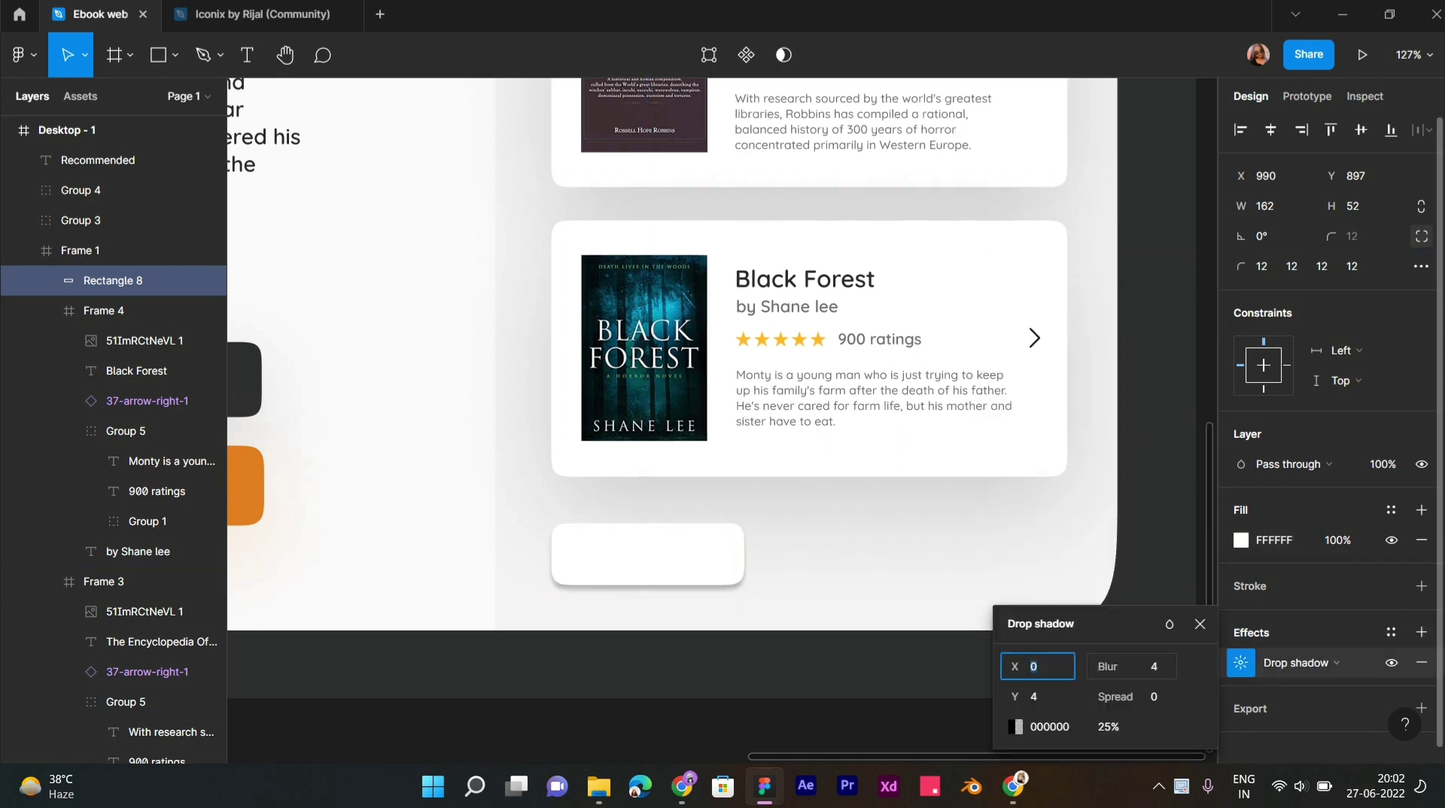
pyautogui.press('Tab')
pyautogui.write('20')
pyautogui.press('Return')
pyautogui.write('9')
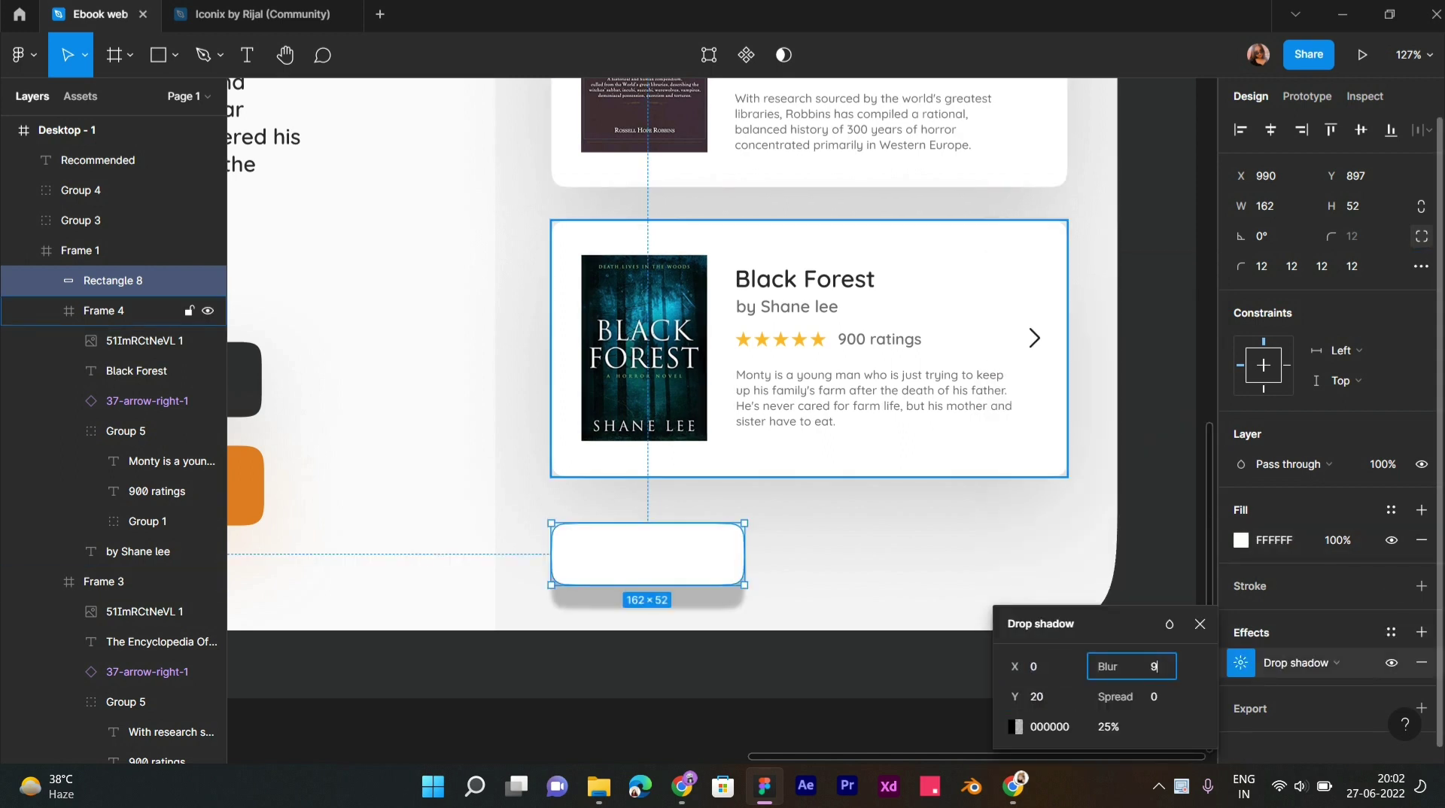
pyautogui.write('0')
pyautogui.press('Return')
pyautogui.press('Up')
pyautogui.press('Up')
pyautogui.press('Up')
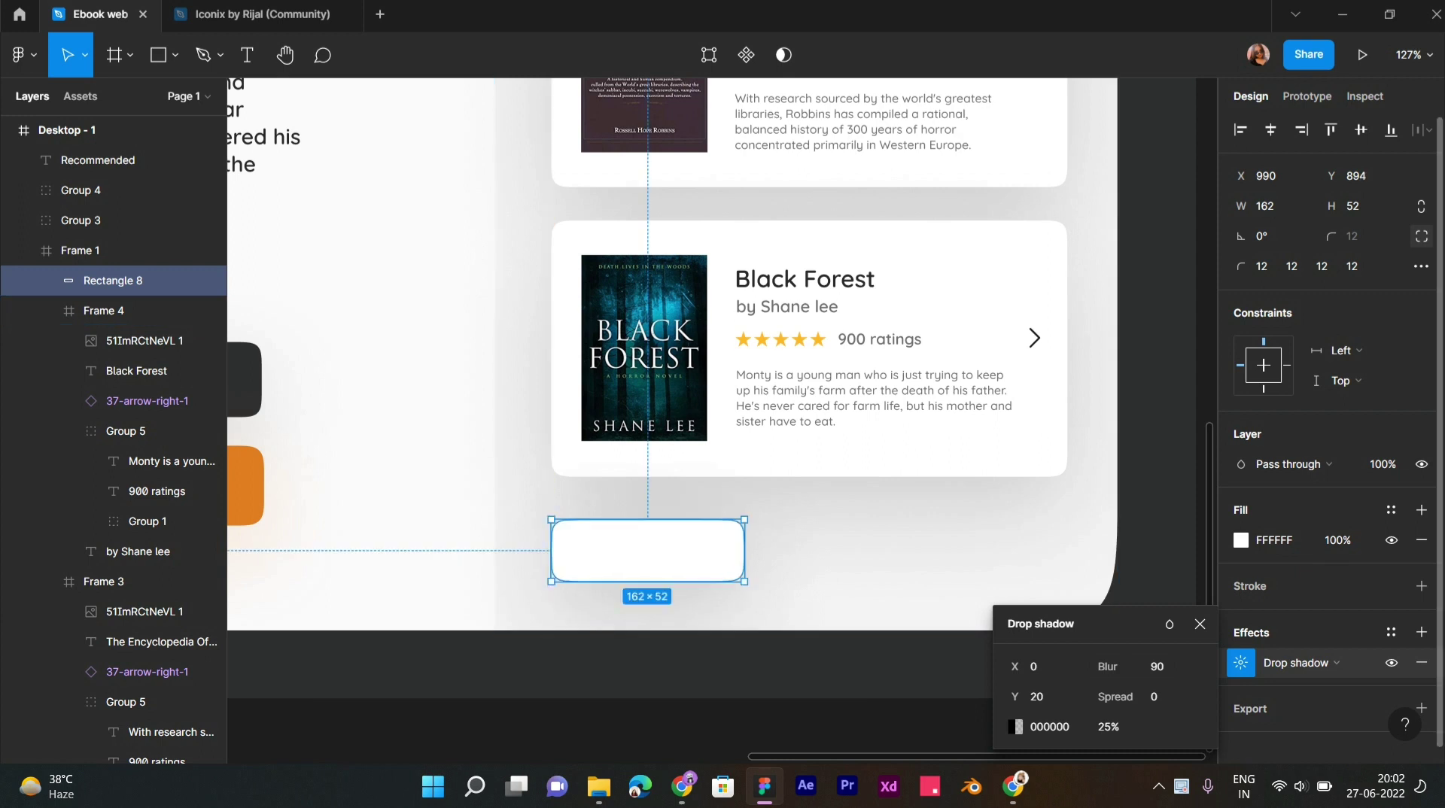
pyautogui.write('5')
pyautogui.press('Return')
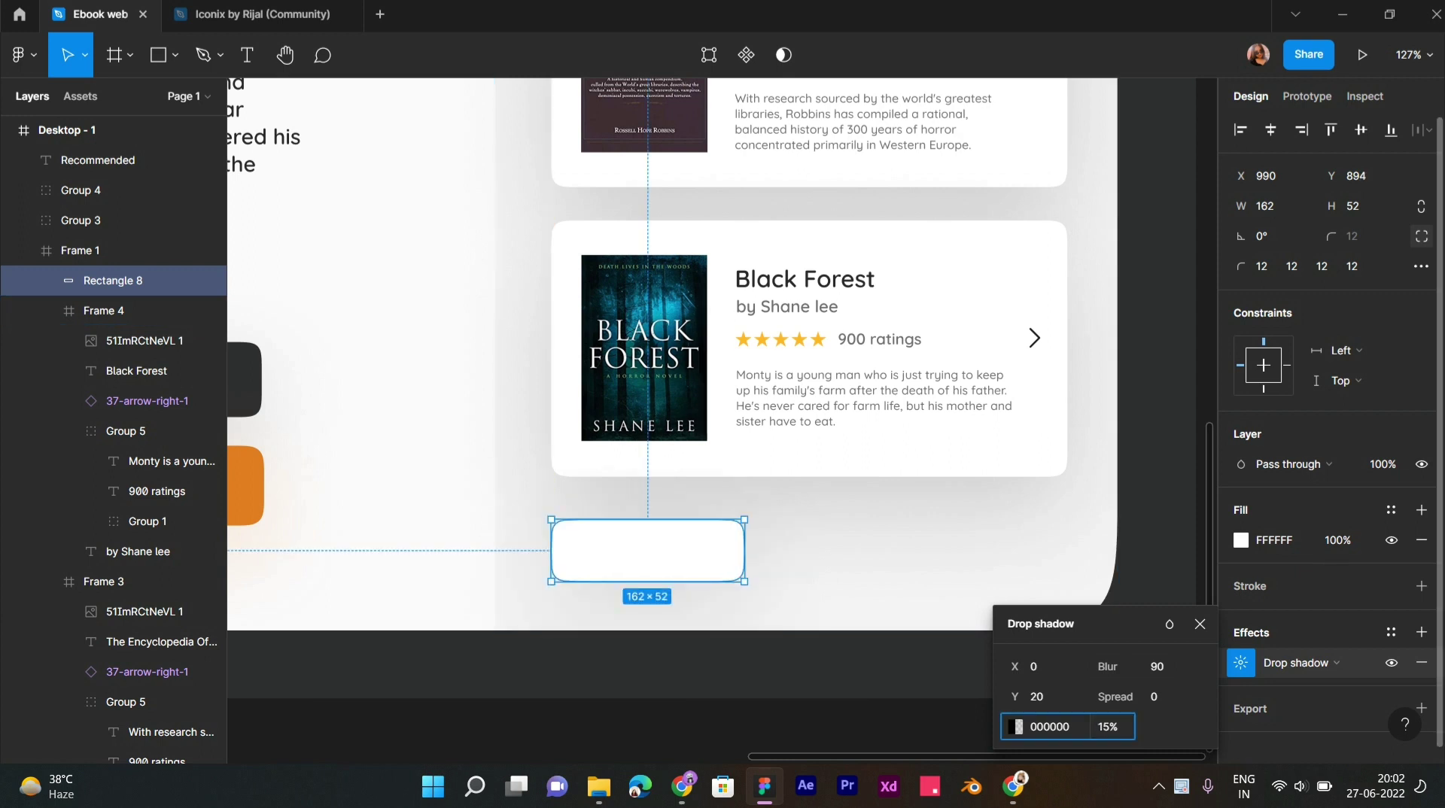
pyautogui.click(1015, 726)
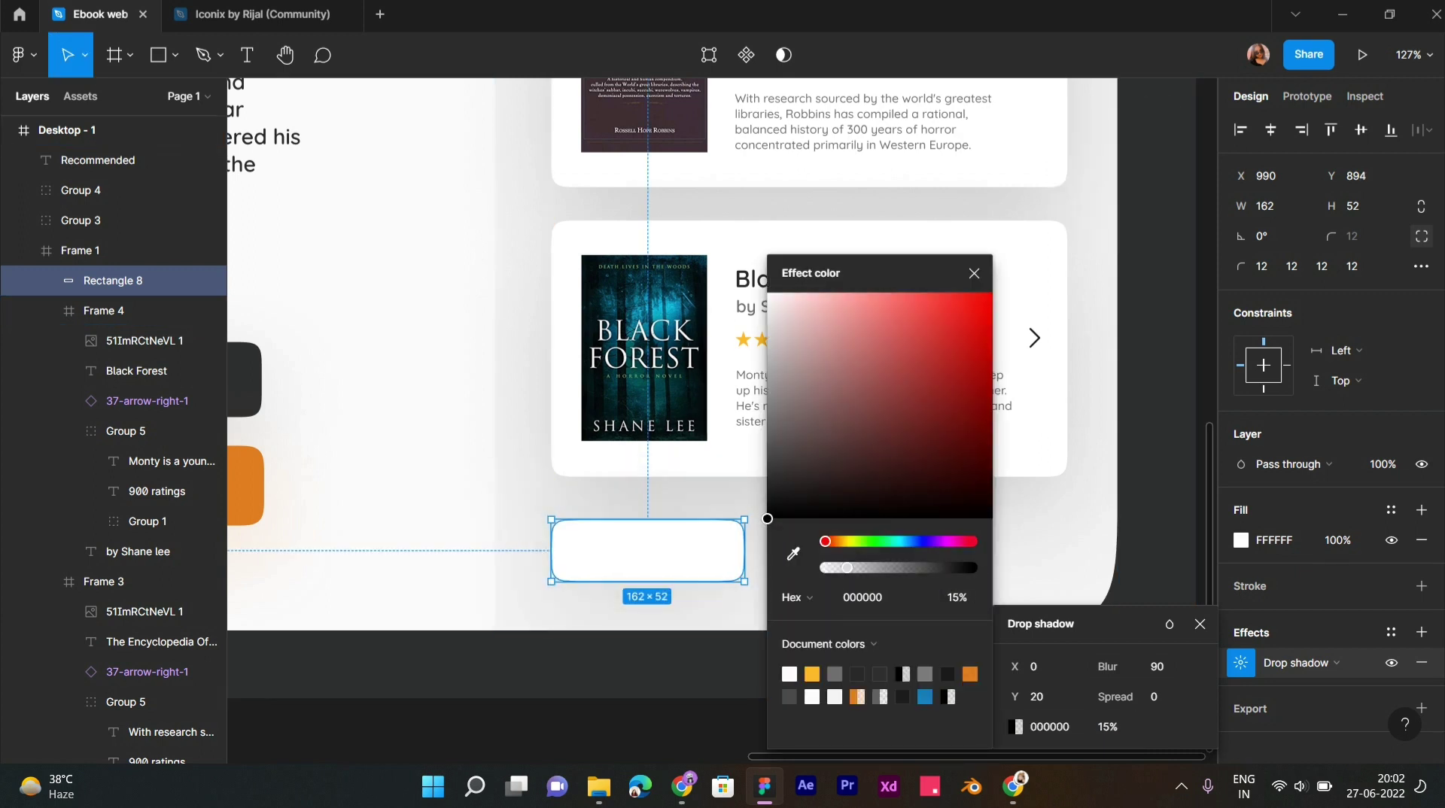
# Eyedrop the dark 2F2F2F colour from the design as the rectangle's fill
pyautogui.click(1240, 540)
pyautogui.click(1019, 554)
pyautogui.click(1126, 165)
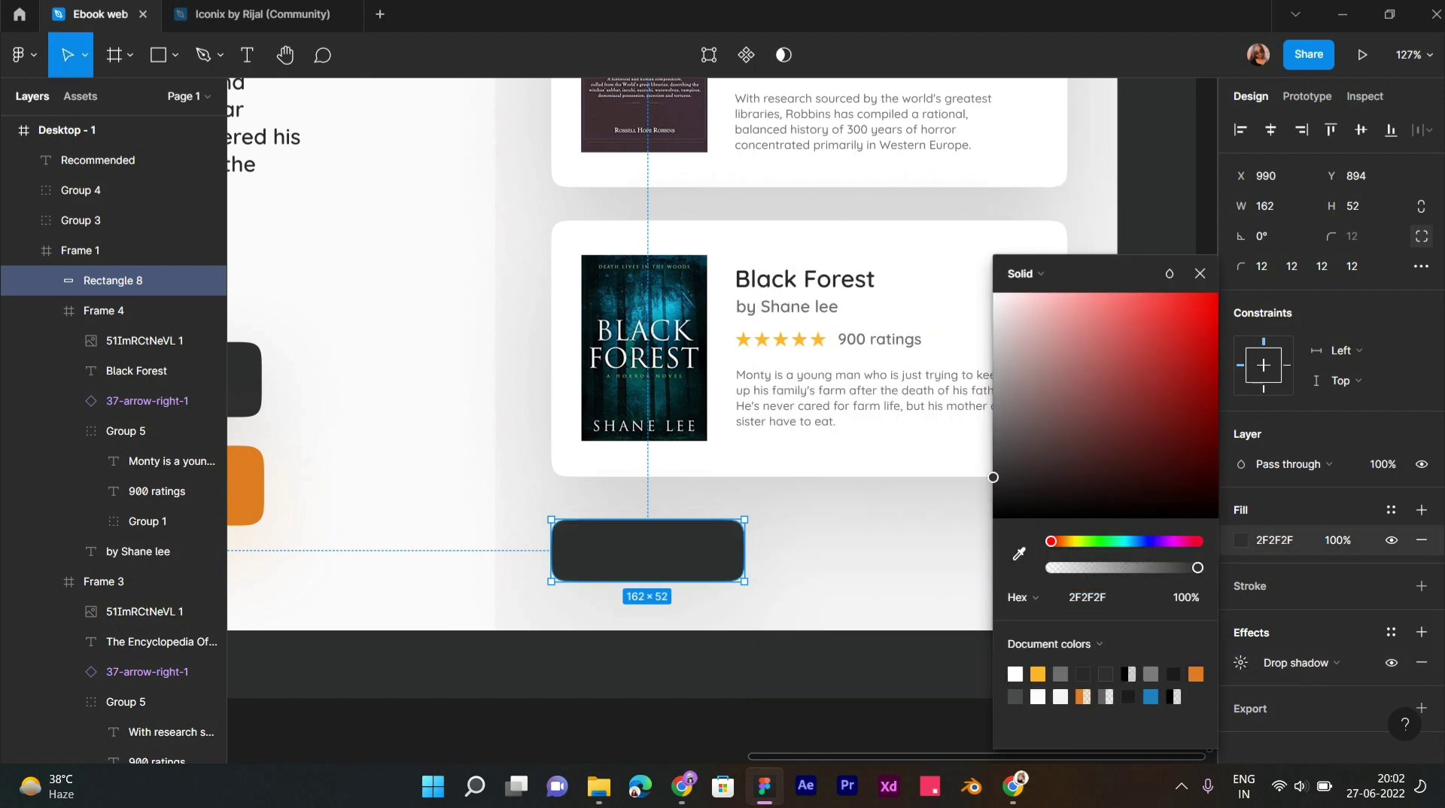
pyautogui.click(734, 705)
pyautogui.scroll(-3, 735, 705)
# In the Iconix file, select the 35-arrow-right-2 icon
pyautogui.hotkey('ctrl', 'Tab')
pyautogui.press('Escape')
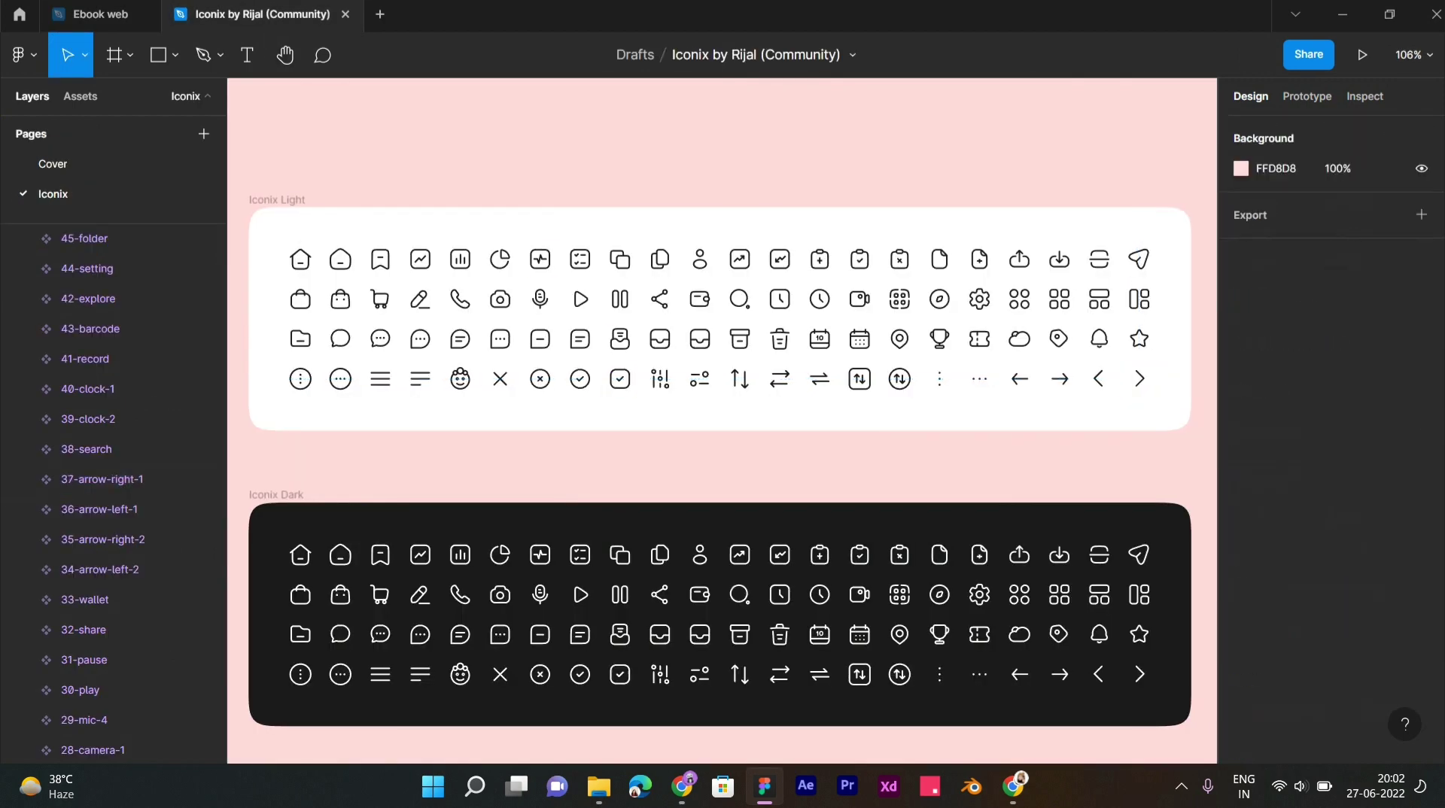
pyautogui.hscroll(1, 716, 477)
pyautogui.click(103, 540)
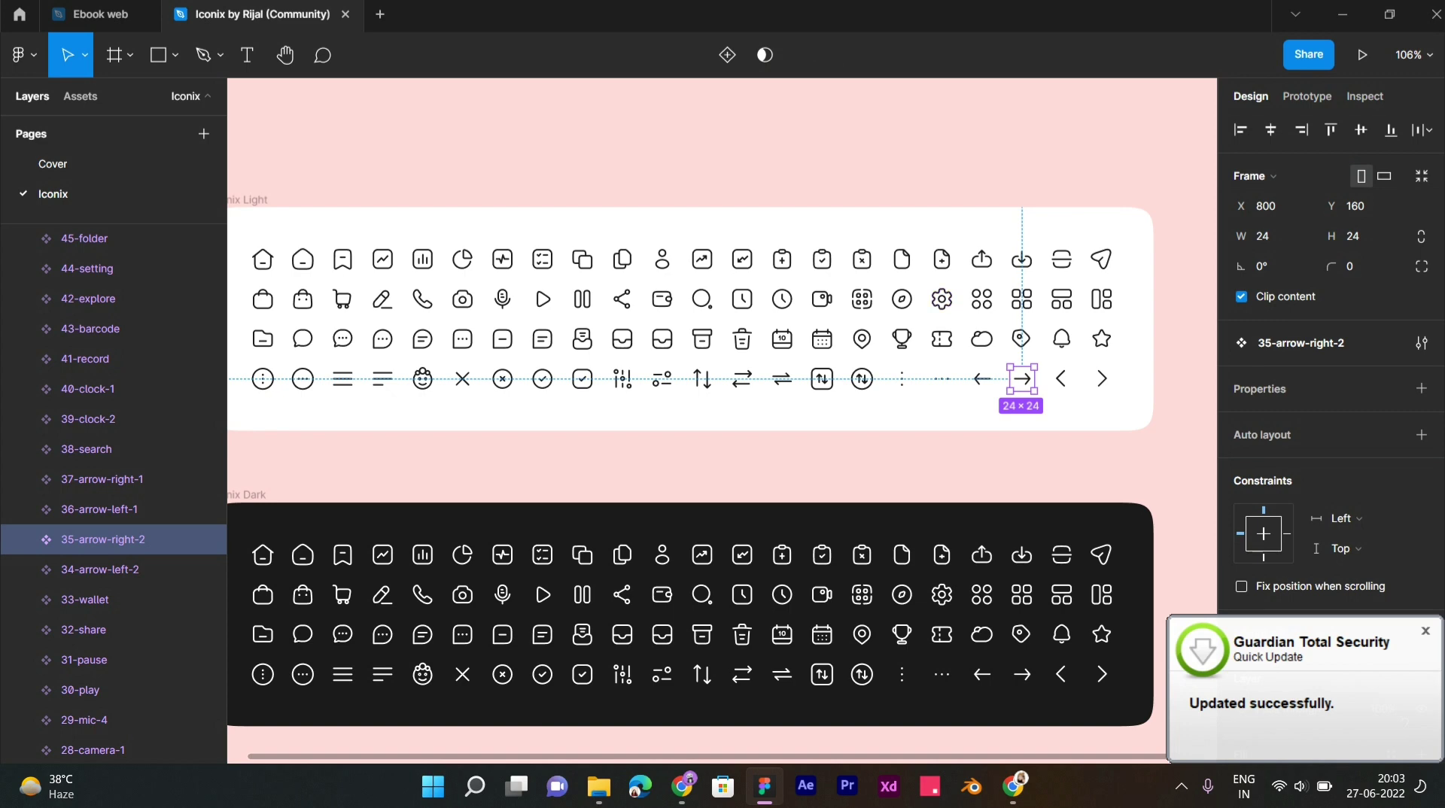
# Paste the 35-arrow-right-2 icon onto the dark button and colour it FFFFFF
pyautogui.hotkey('ctrl', 'shift', 'Tab')
pyautogui.scroll(5, 698, 389)
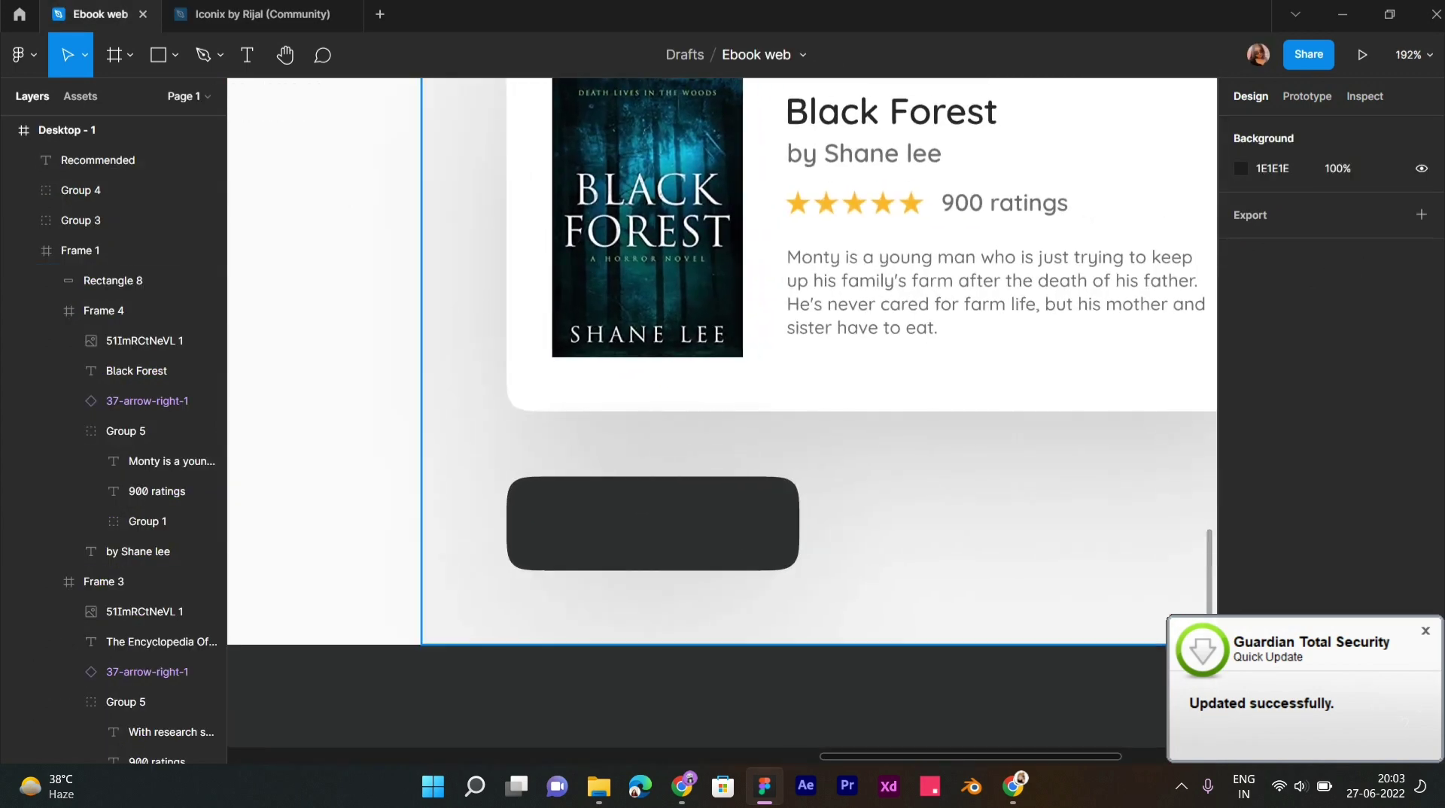
pyautogui.hotkey('ctrl', 'v')
pyautogui.moveTo(723, 419)
pyautogui.mouseDown()
pyautogui.moveTo(729, 523)
pyautogui.moveTo(743, 523)
pyautogui.mouseUp()
pyautogui.scroll(-4, 1325, 452)
pyautogui.click(1241, 601)
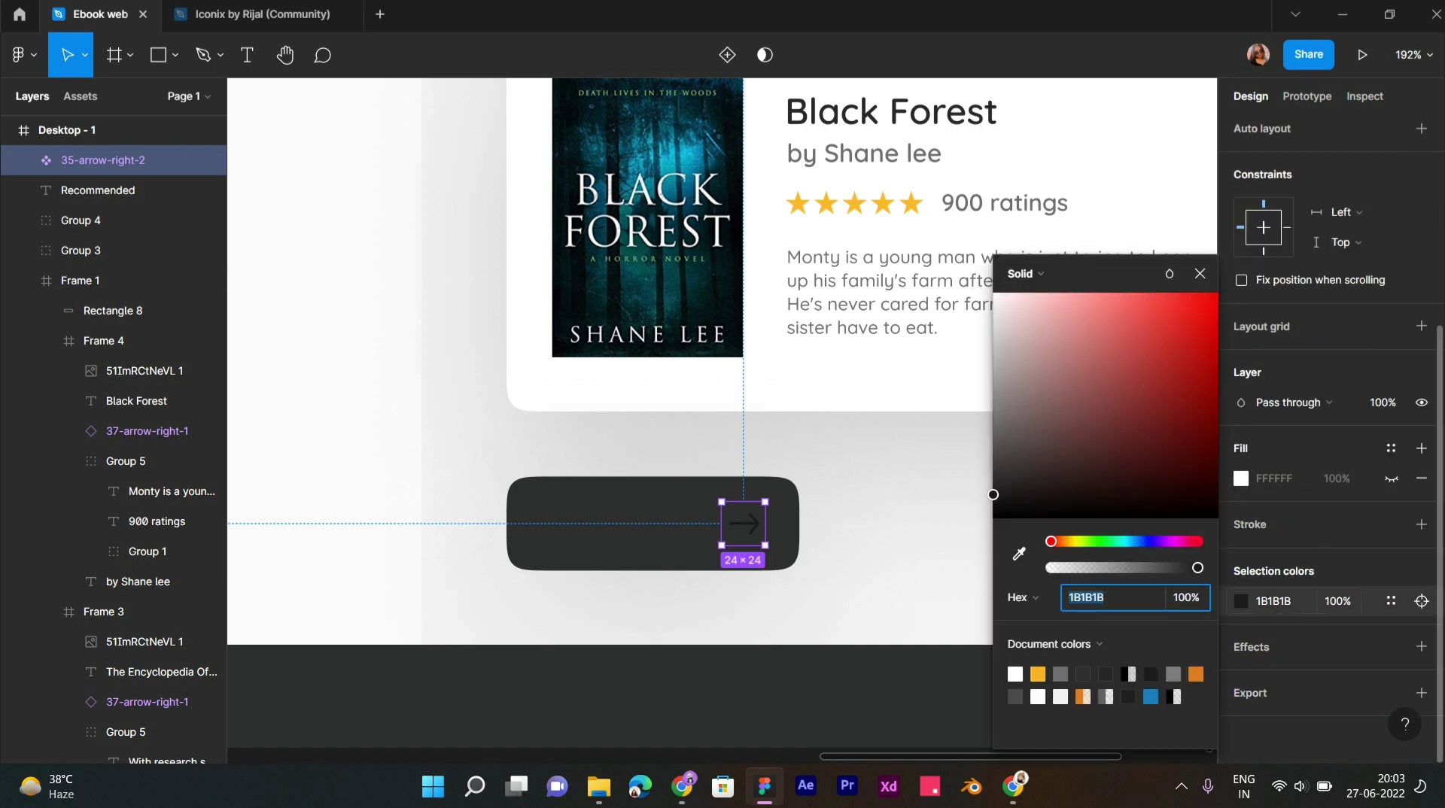
pyautogui.write('ffffff')
pyautogui.press('Return')
# Add a 'View all' label inside the button at font size 18
pyautogui.press('t')
pyautogui.click(565, 524)
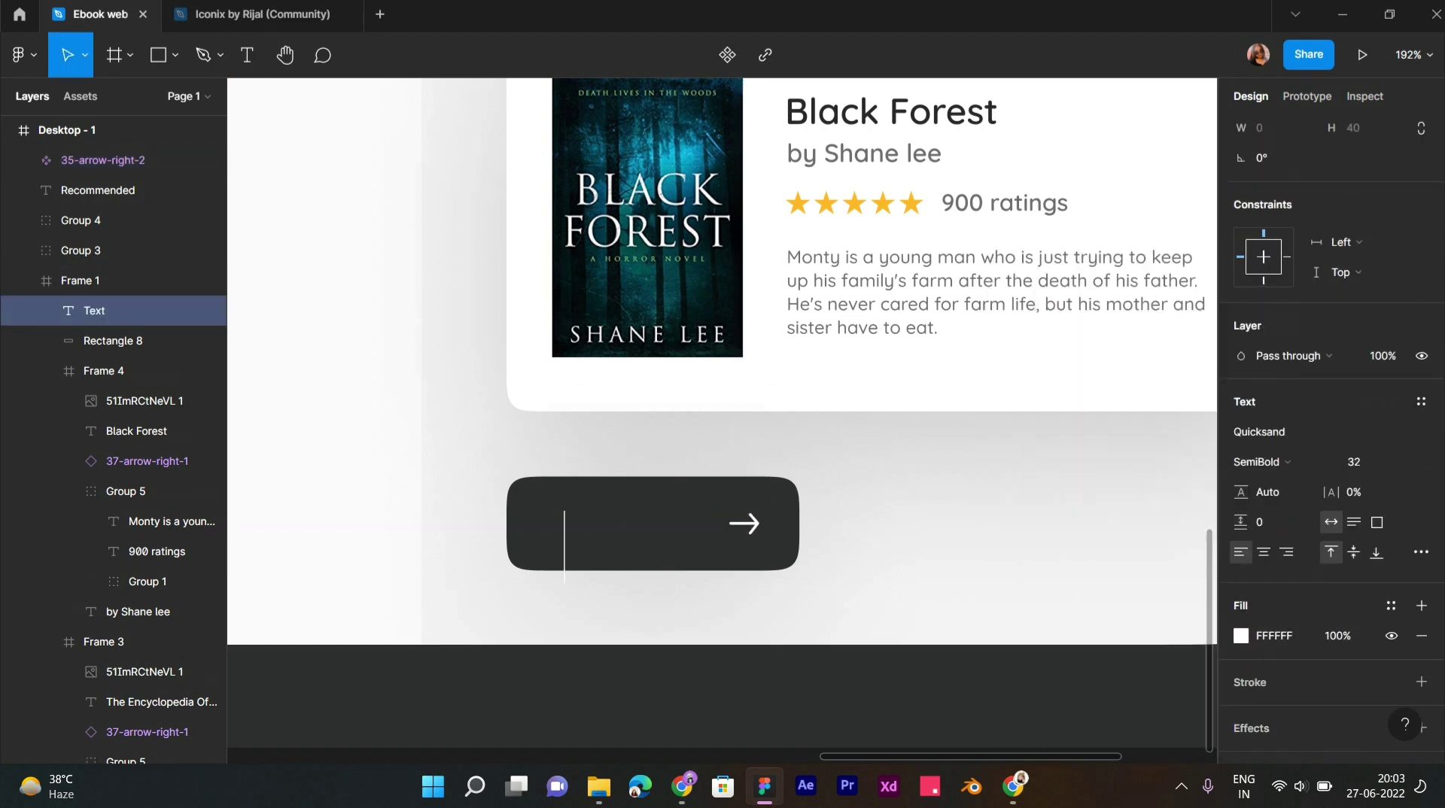
pyautogui.write('View all')
pyautogui.press('Escape')
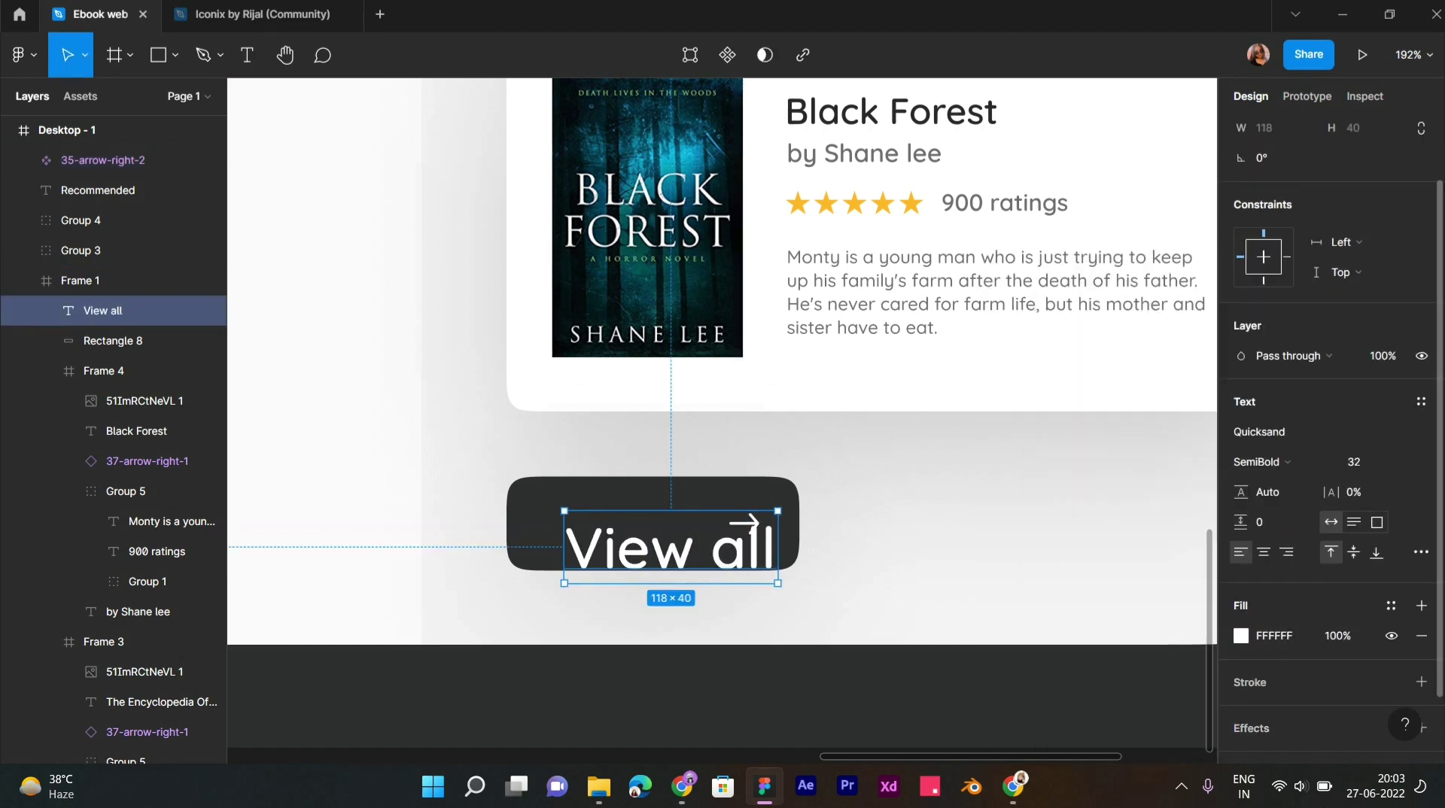
pyautogui.write('24')
pyautogui.press('Return')
pyautogui.write('18')
pyautogui.press('Return')
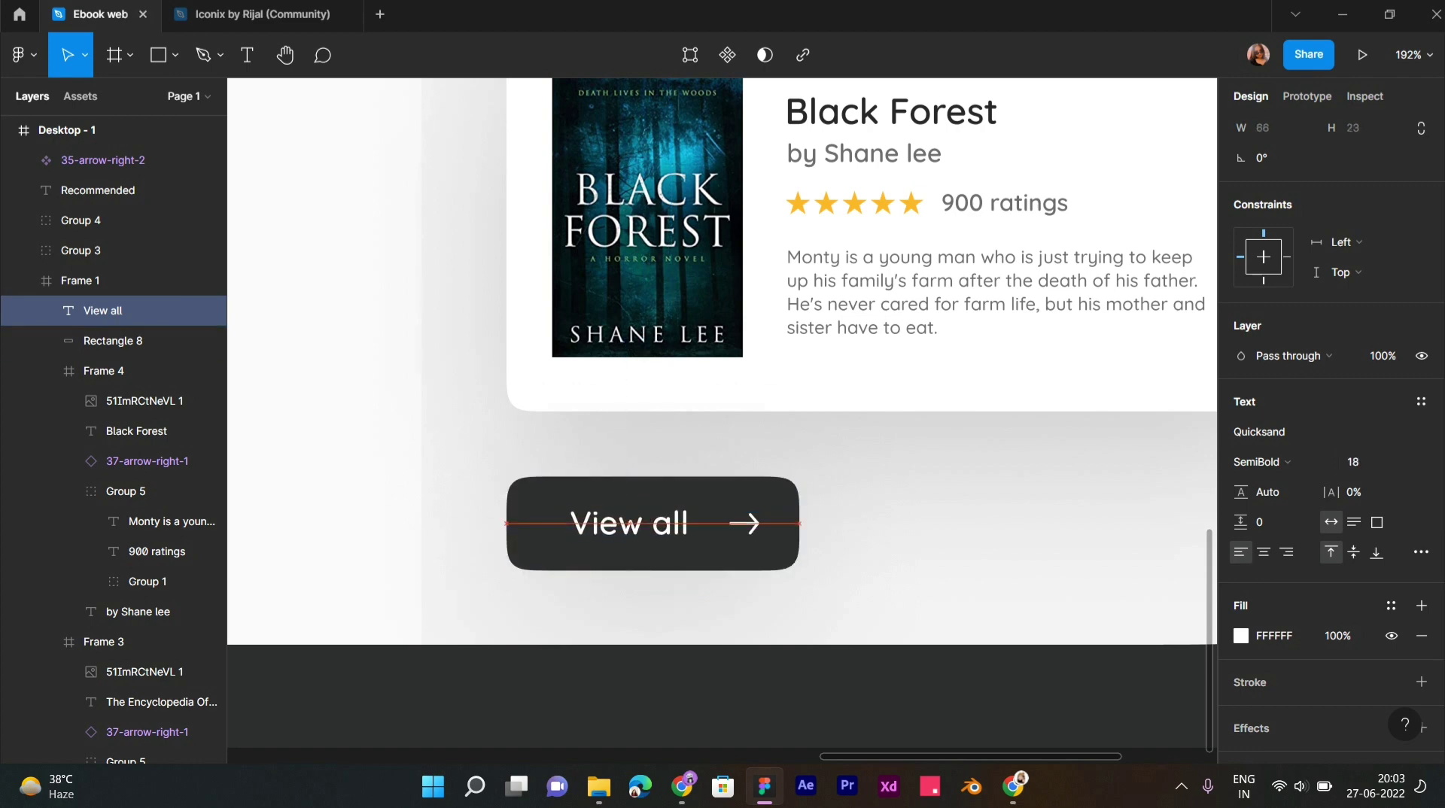
# Centre 'View all' and the arrow together within the dark button
pyautogui.keyDown('shift'); pyautogui.click(744, 524); pyautogui.keyUp('shift')
pyautogui.moveTo(647, 524); pyautogui.dragTo(636, 523)
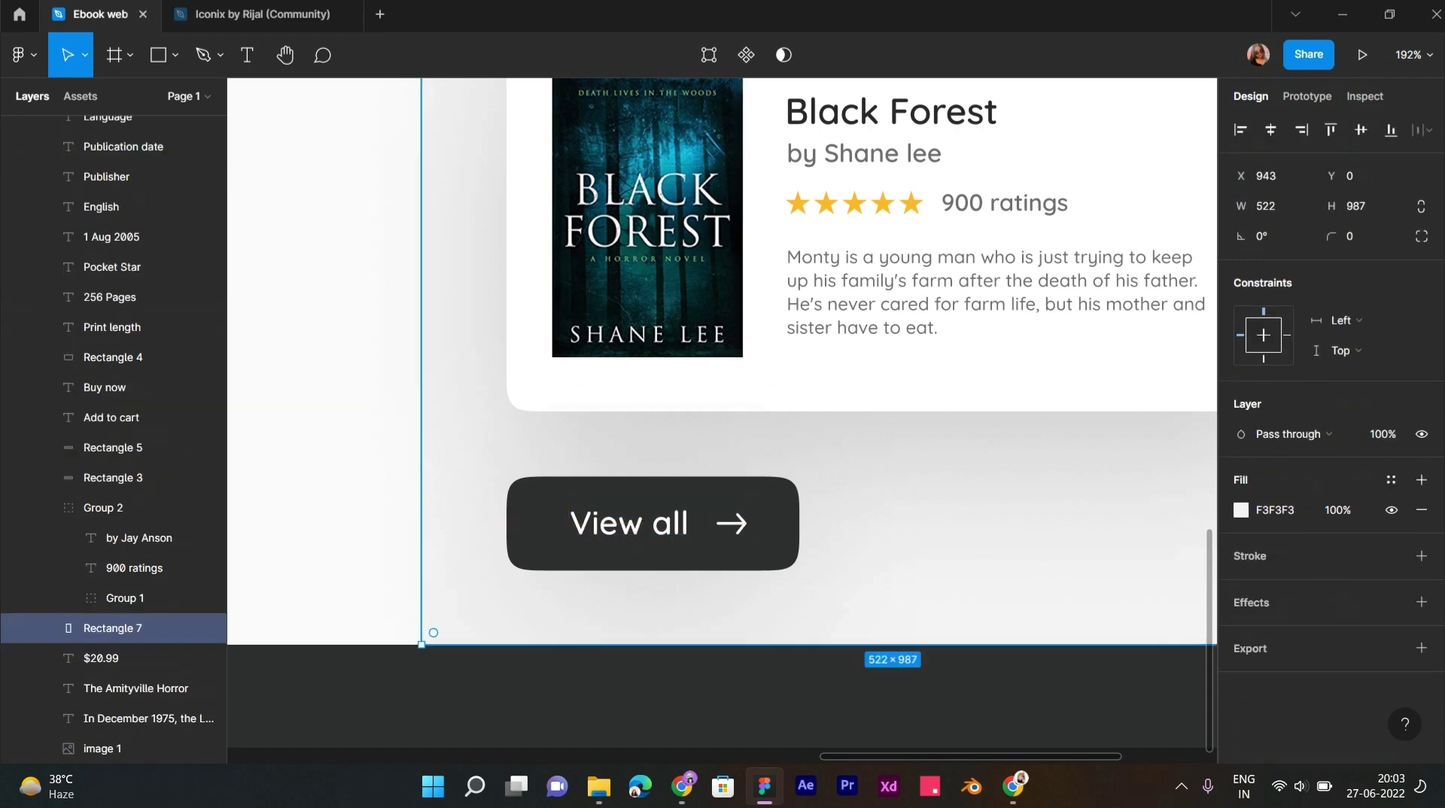
pyautogui.scroll(-5, 719, 419)
pyautogui.press('Escape')
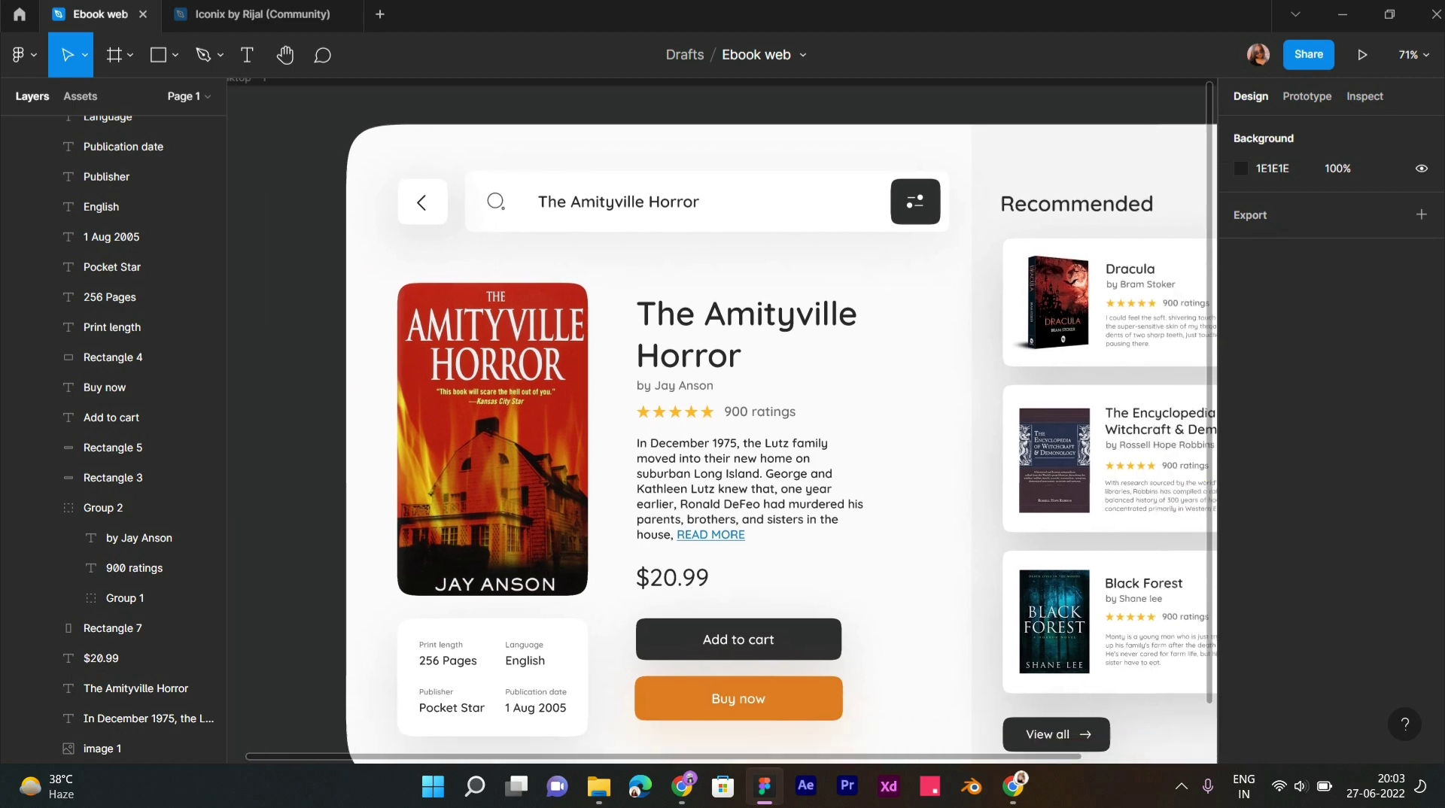
# Move the Recommended text layer into Frame 1
pyautogui.scroll(-3, 335, 283)
pyautogui.click(391, 213)
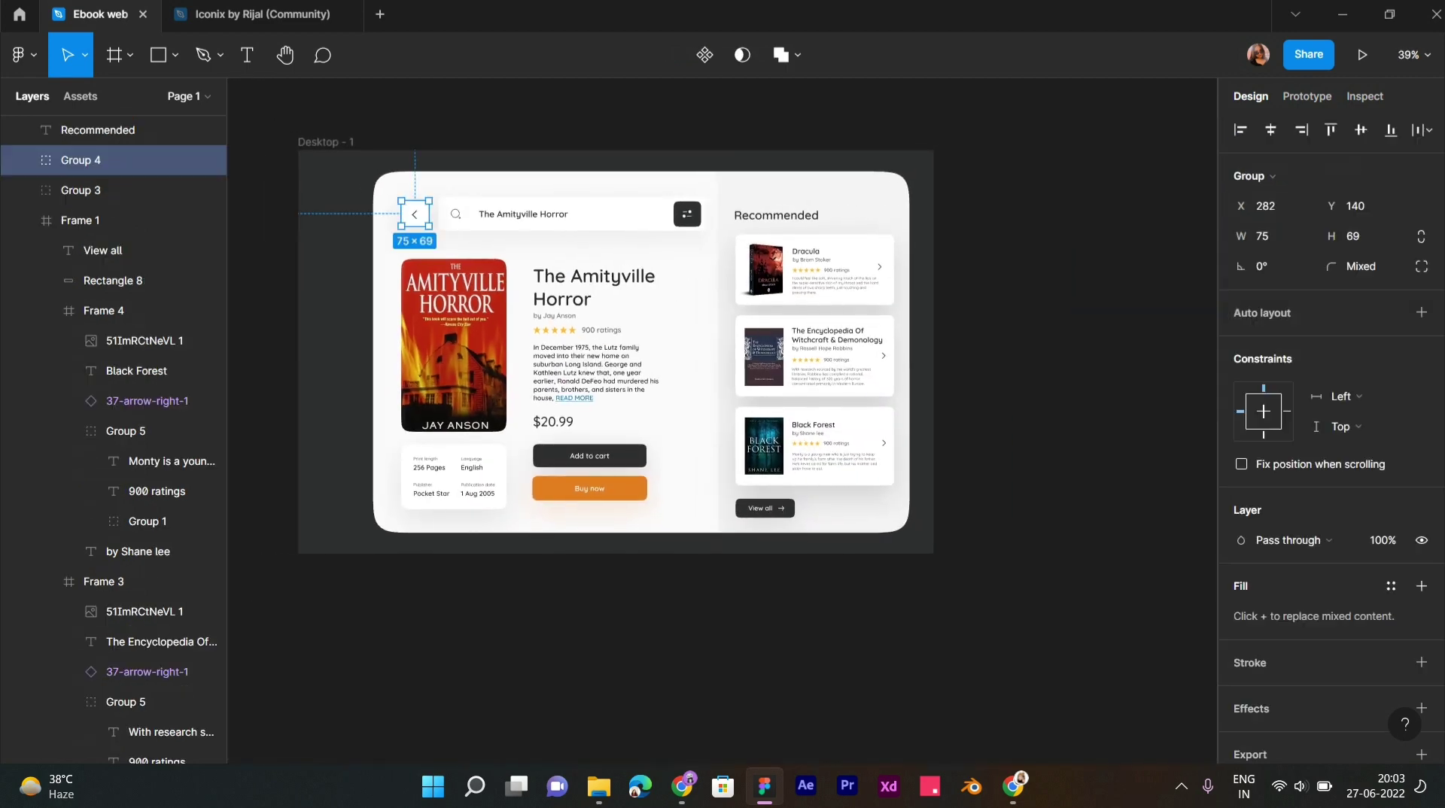
pyautogui.scroll(5, 407, 206)
pyautogui.scroll(-4, 407, 207)
pyautogui.click(81, 220)
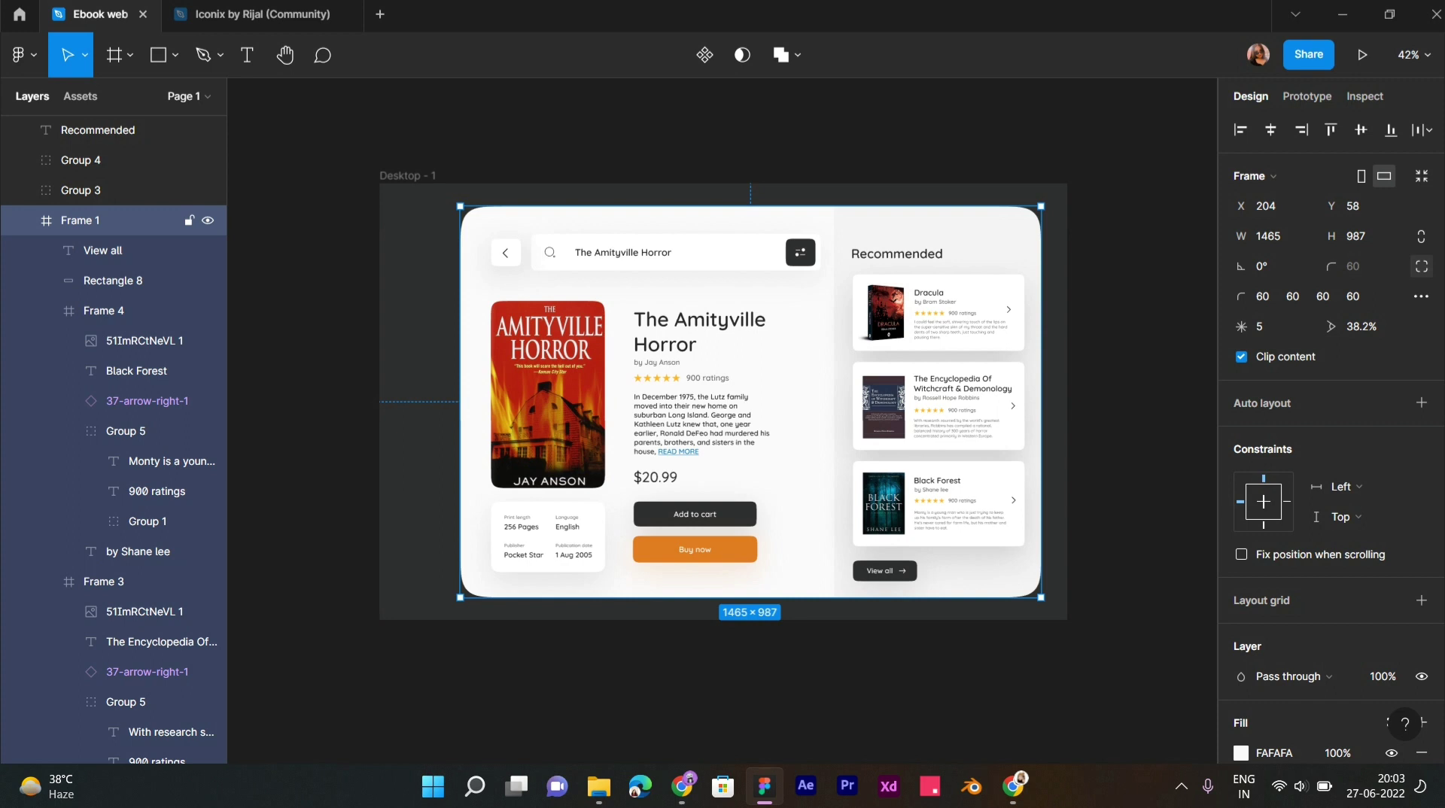
pyautogui.scroll(2, 113, 159)
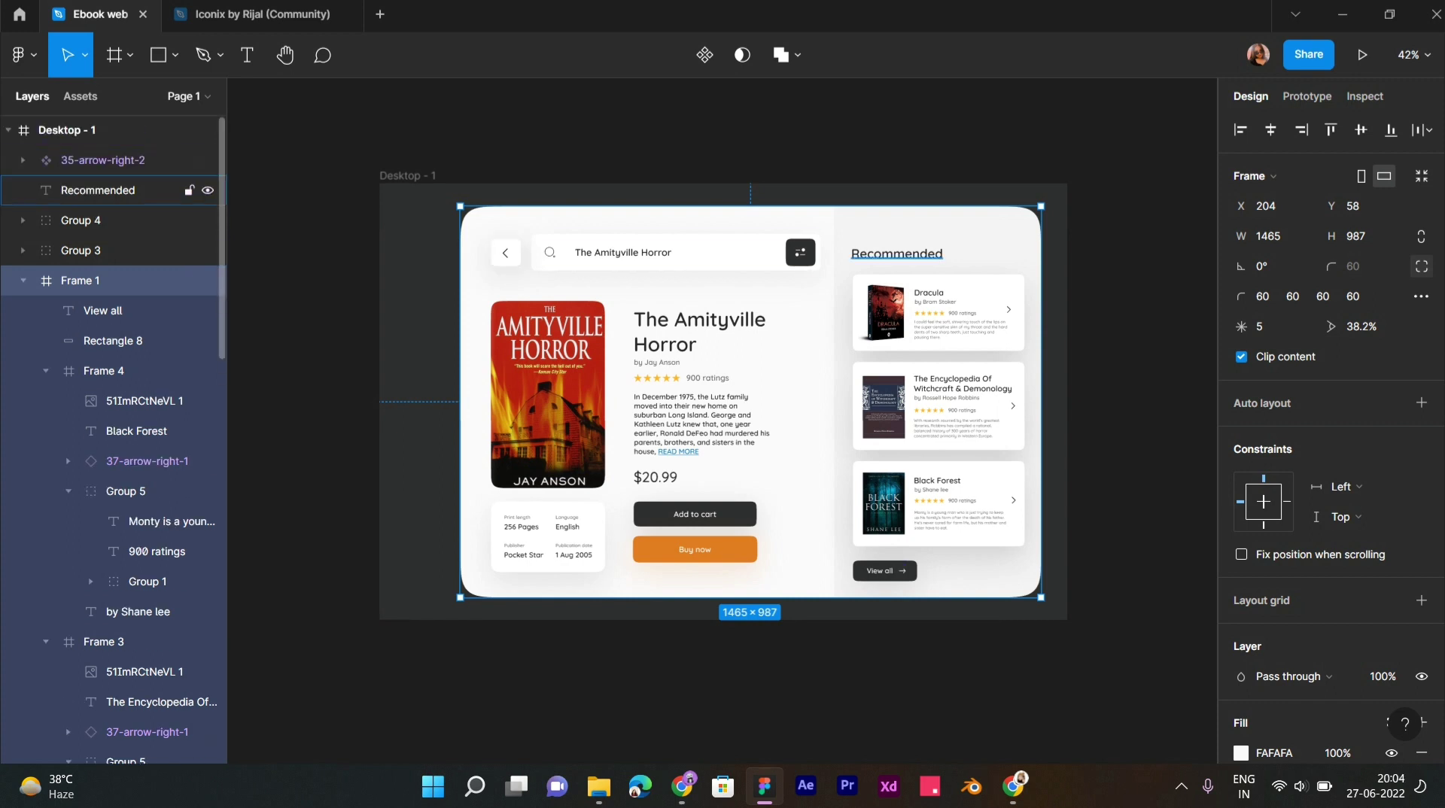
pyautogui.moveTo(98, 190); pyautogui.dragTo(98, 286)
# Move Group 3, Group 4 and the 35-arrow-right-2 arrow into Frame 1
pyautogui.click(81, 220)
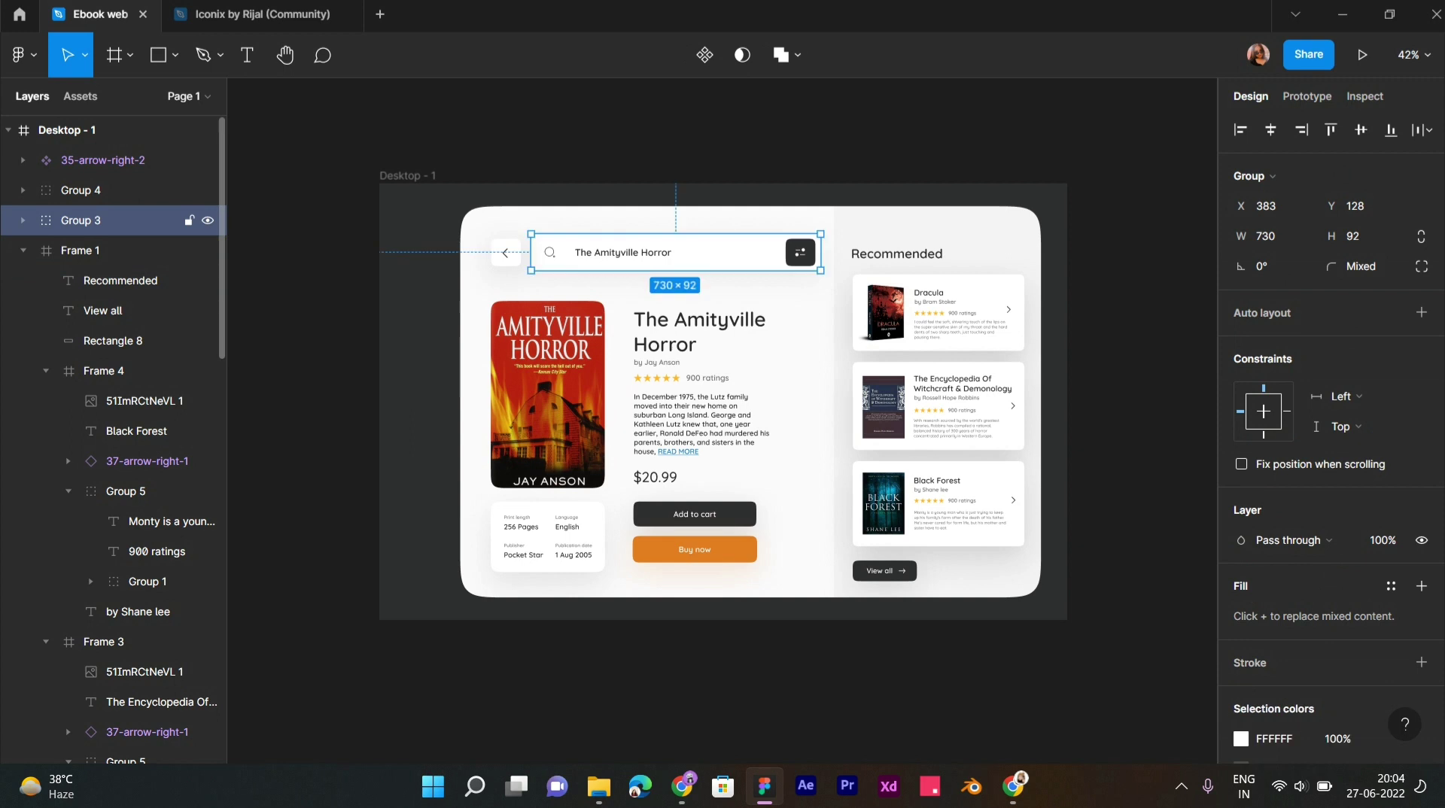
pyautogui.keyDown('shift'); pyautogui.click(80, 189); pyautogui.keyUp('shift')
pyautogui.moveTo(81, 190); pyautogui.dragTo(80, 252)
pyautogui.press('Escape')
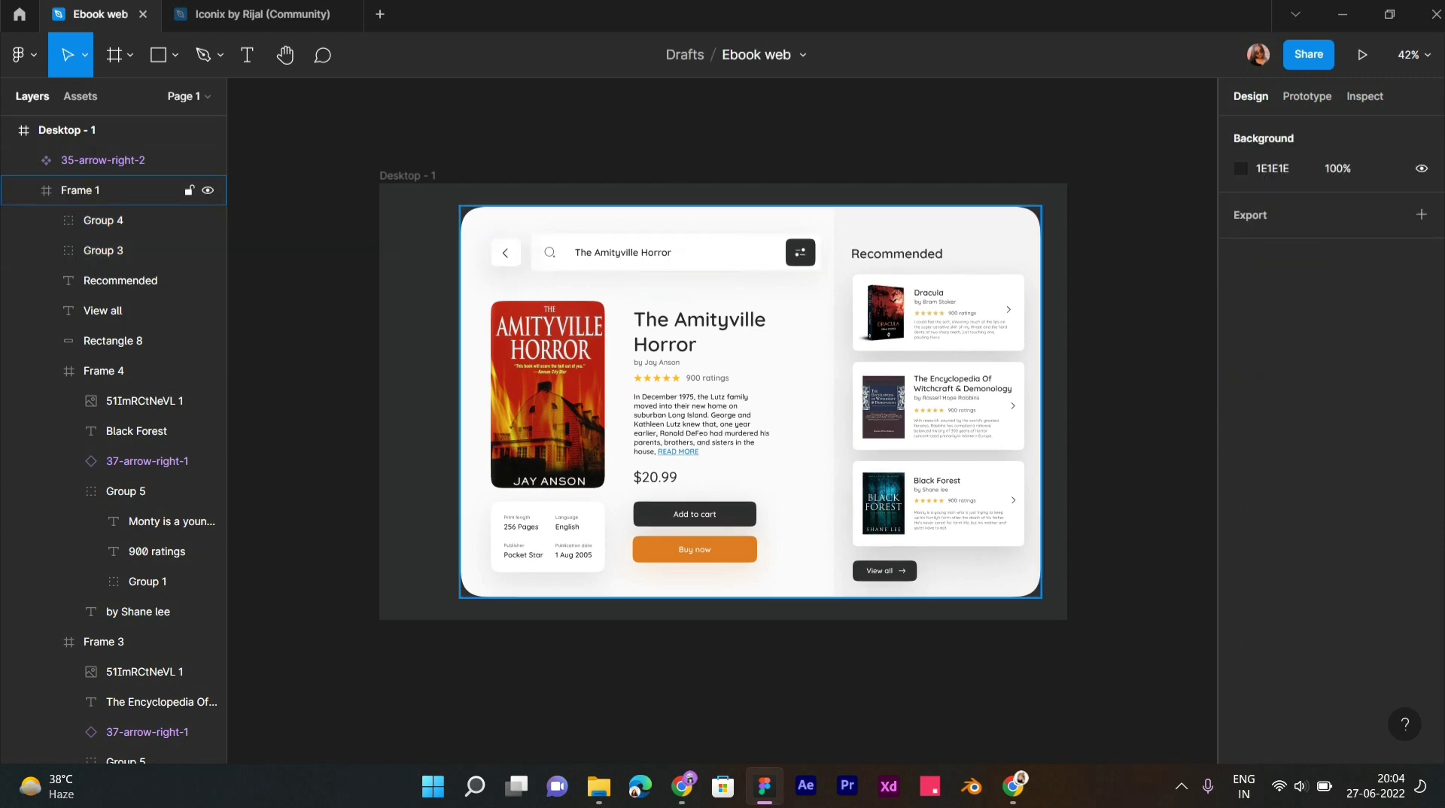
pyautogui.click(113, 190)
pyautogui.click(103, 159)
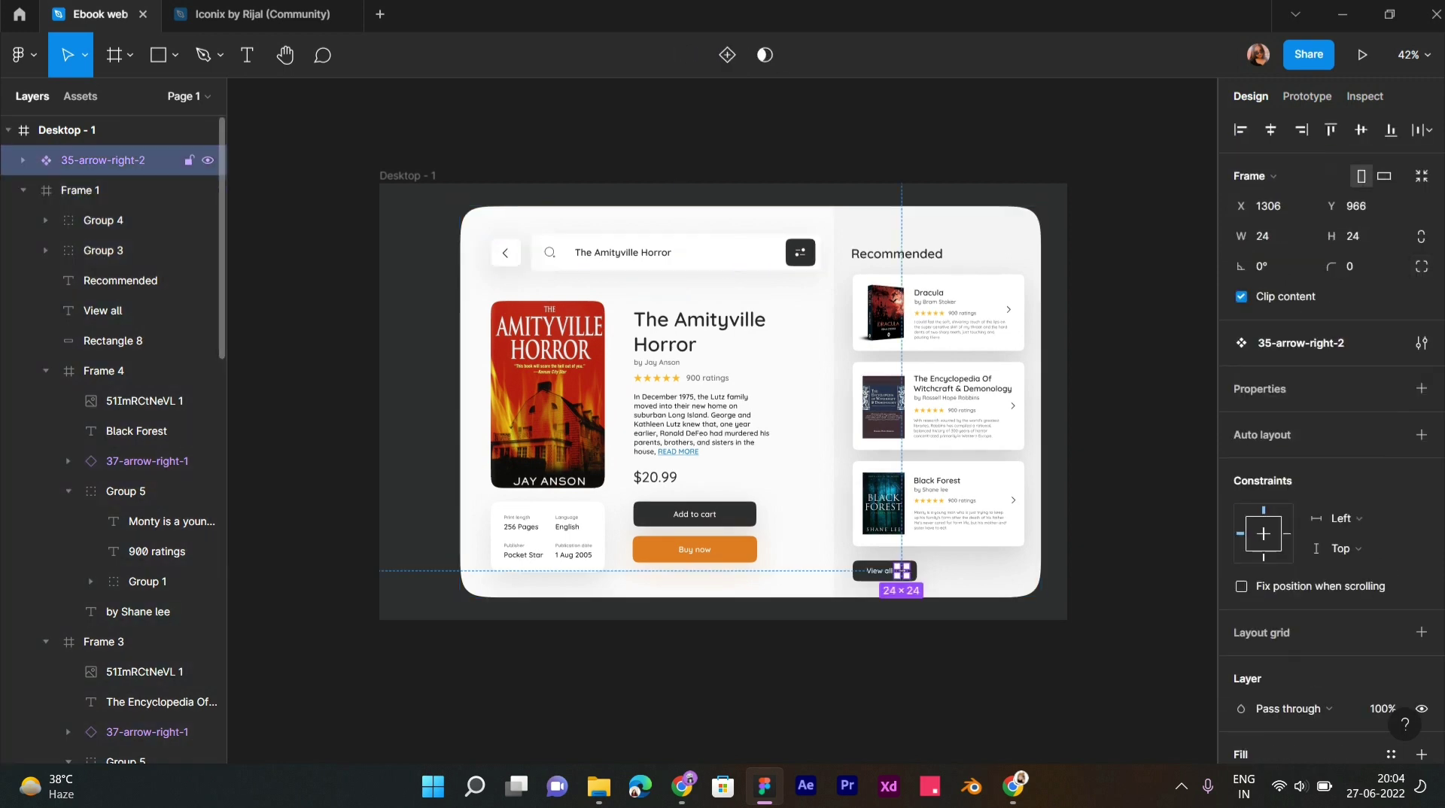
pyautogui.moveTo(112, 190); pyautogui.dragTo(113, 189)
# Take Frame 1 out of Desktop - 1 and widen the Desktop - 1 frame
pyautogui.click(113, 160)
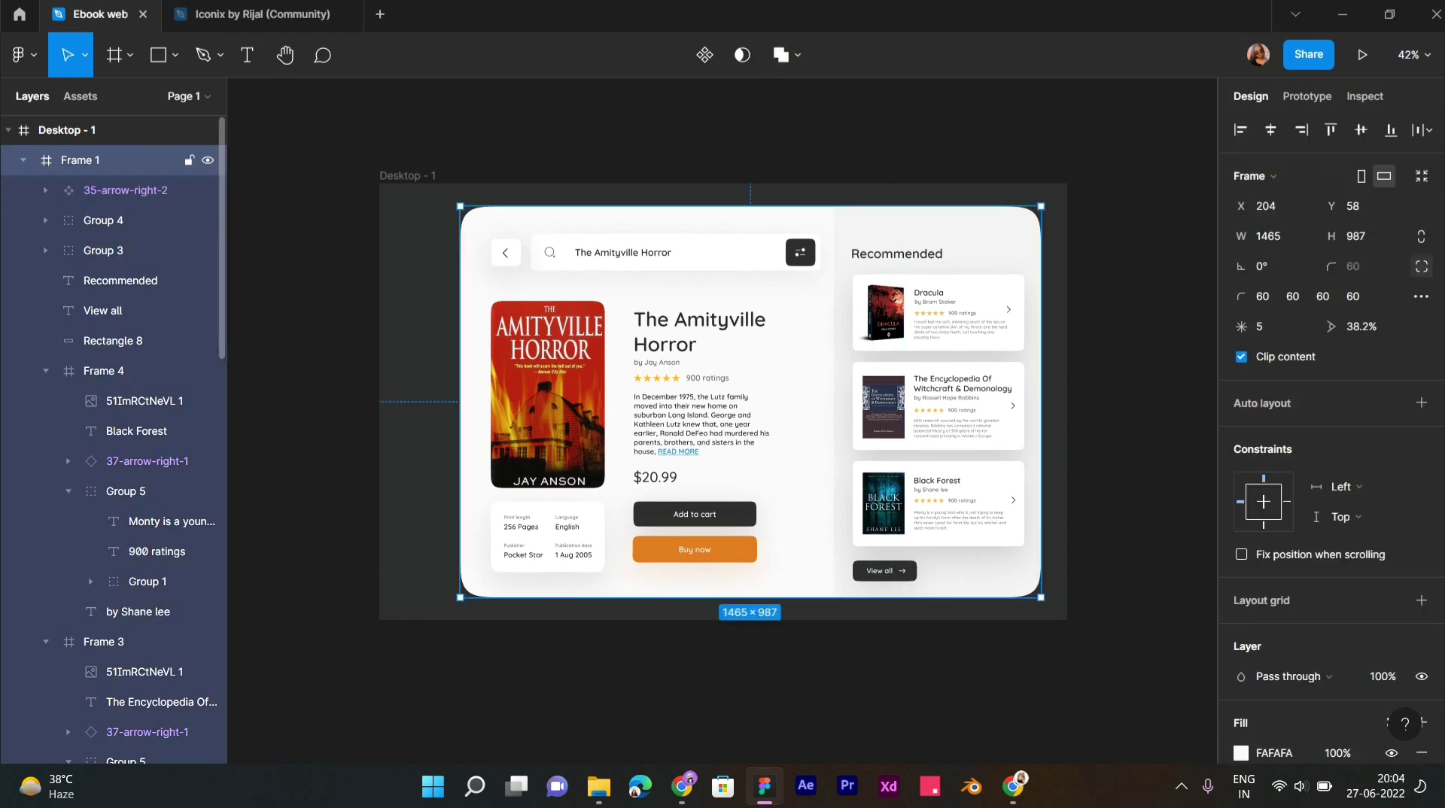
pyautogui.moveTo(750, 401); pyautogui.dragTo(1278, 758)
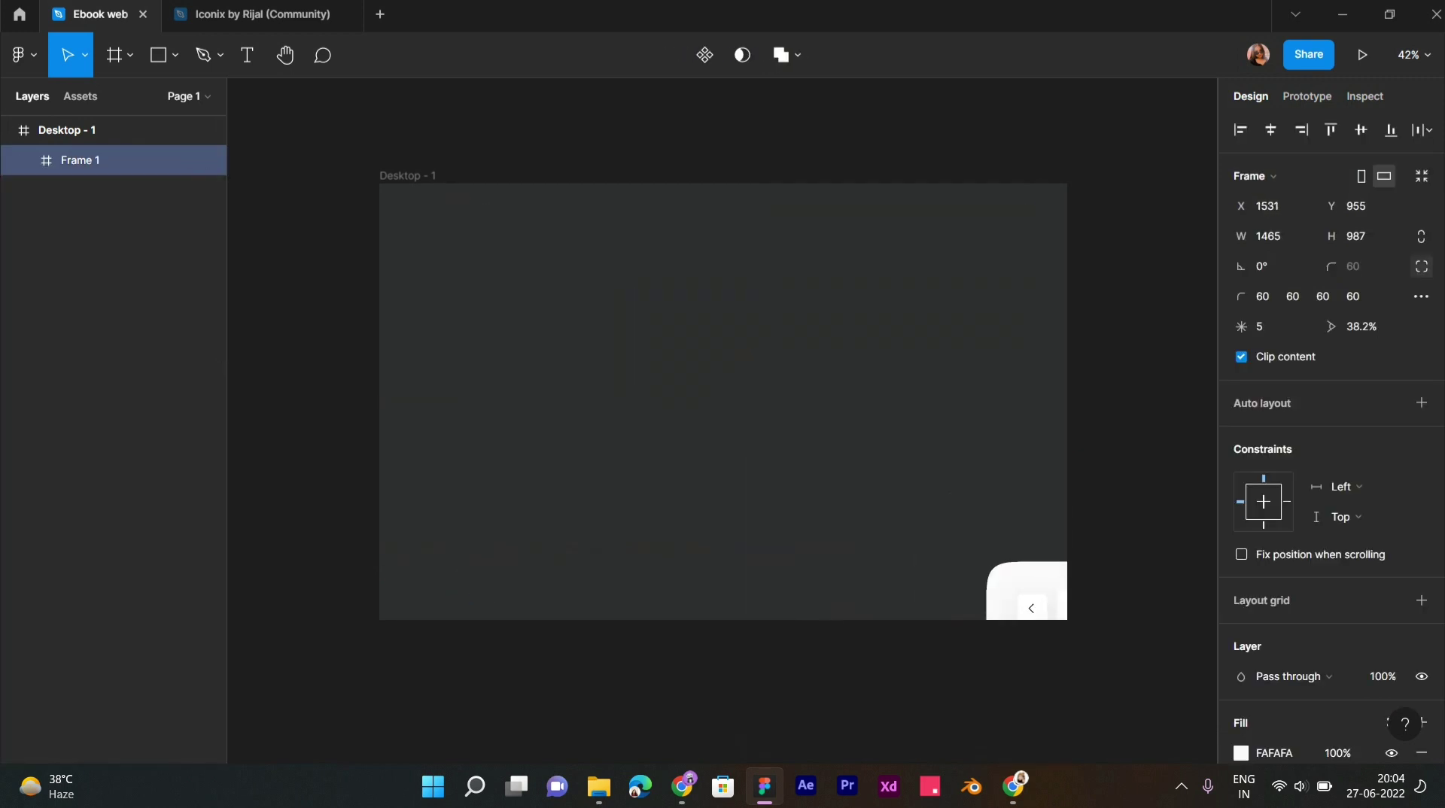
pyautogui.moveTo(1024, 594); pyautogui.dragTo(1151, 692)
pyautogui.click(113, 160)
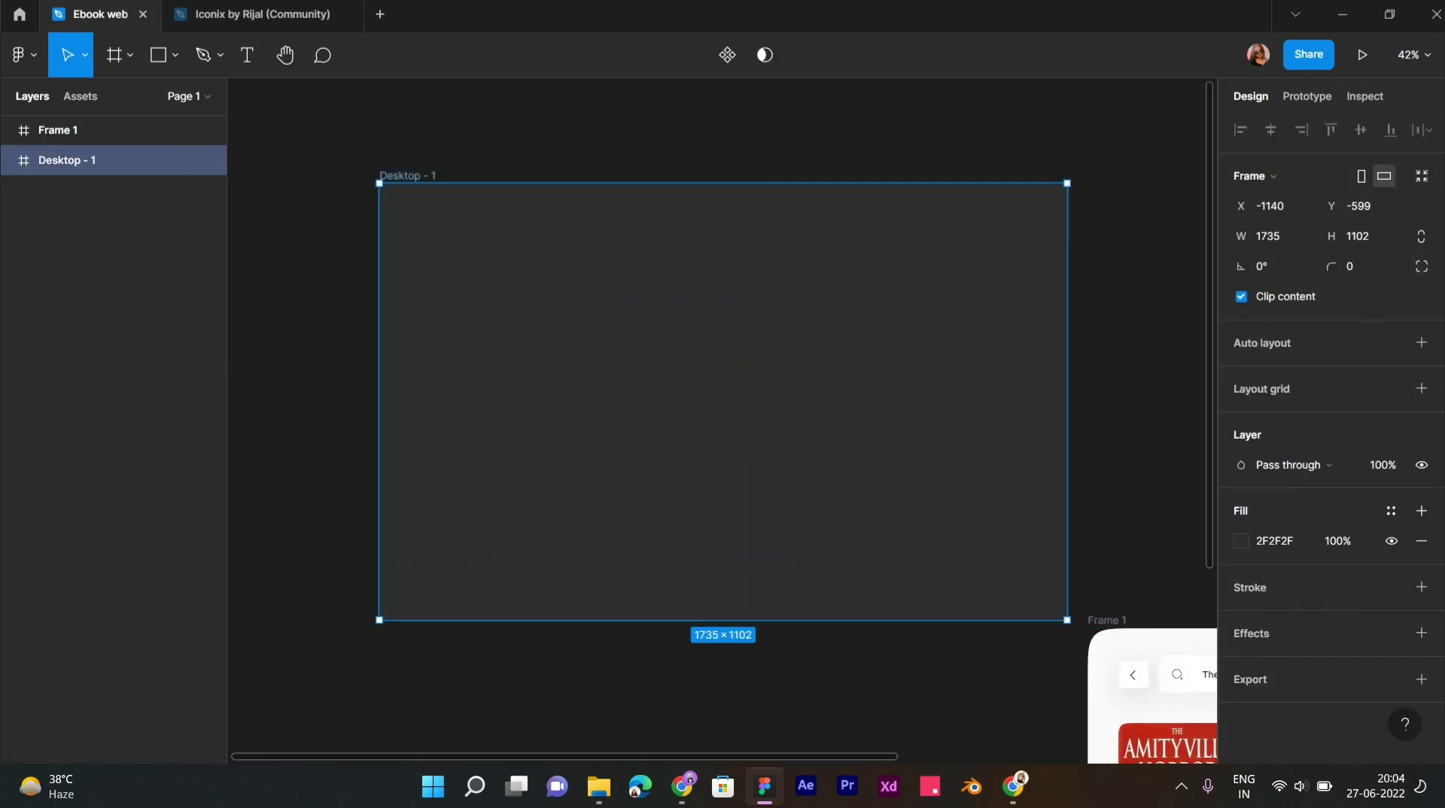
pyautogui.moveTo(1067, 399); pyautogui.dragTo(1103, 399)
# Place Frame 1 vertically centred inside Desktop - 1 at X 312, Y 58
pyautogui.scroll(-2, 1104, 399)
pyautogui.press('Escape')
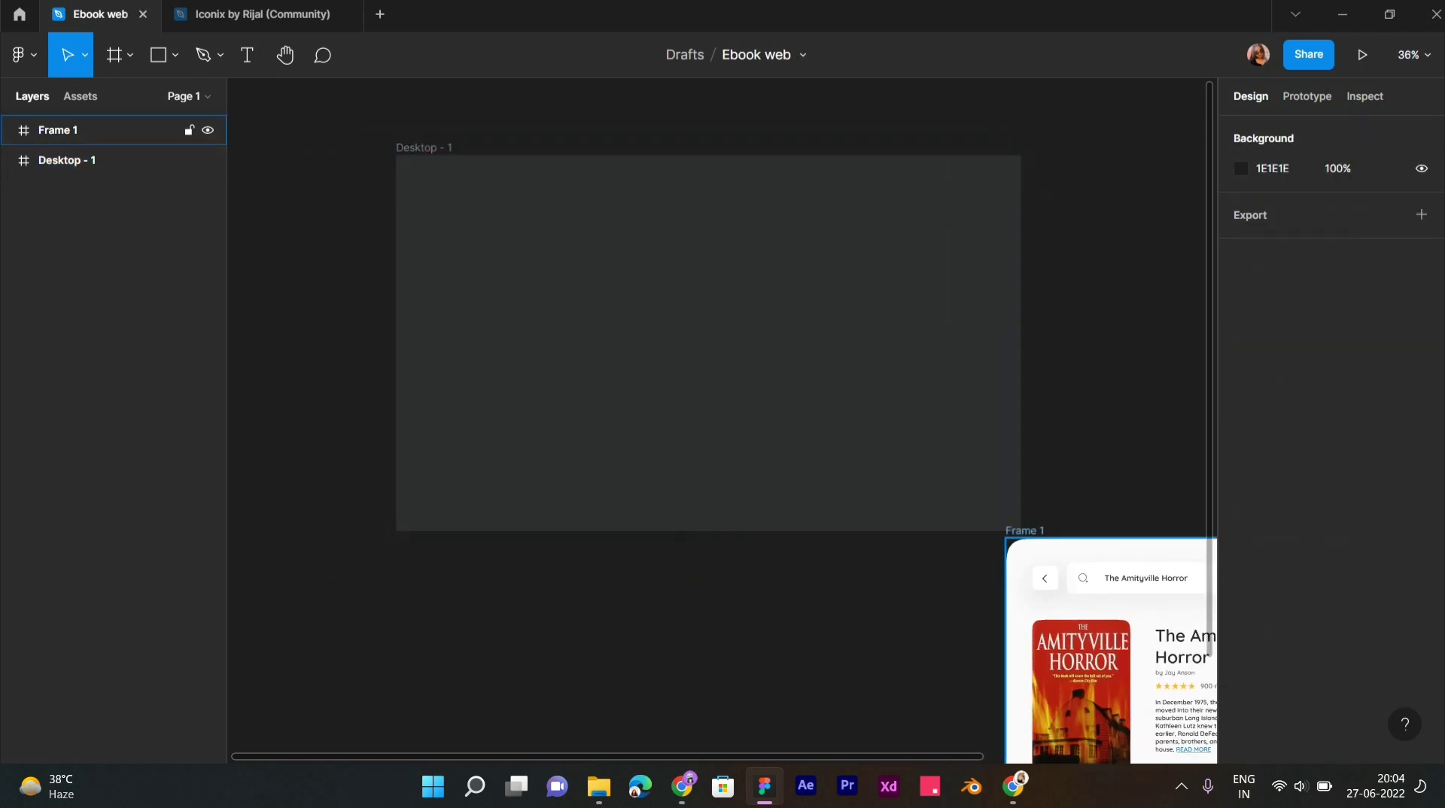
pyautogui.click(113, 129)
pyautogui.moveTo(1106, 647); pyautogui.dragTo(604, 284)
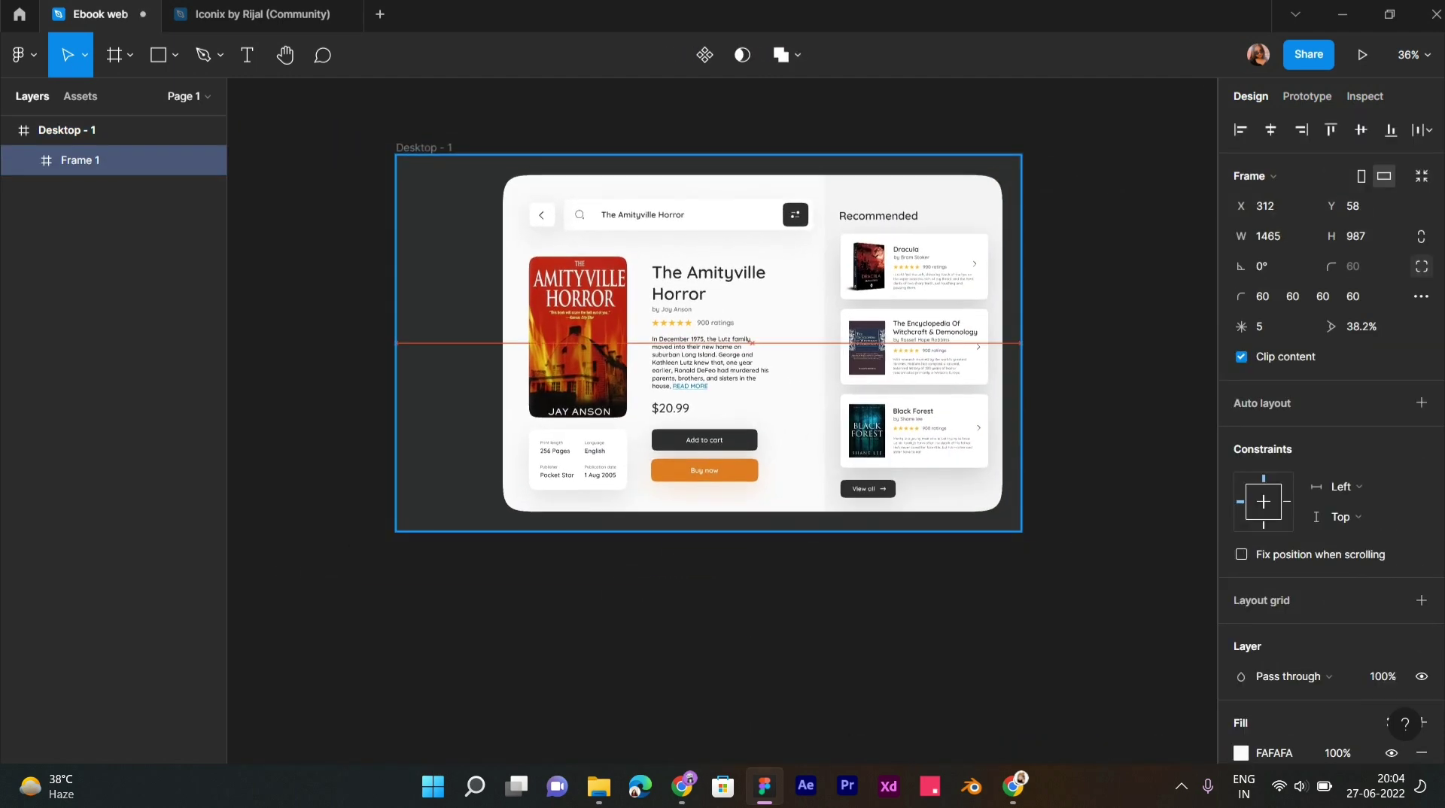
pyautogui.press('Escape')
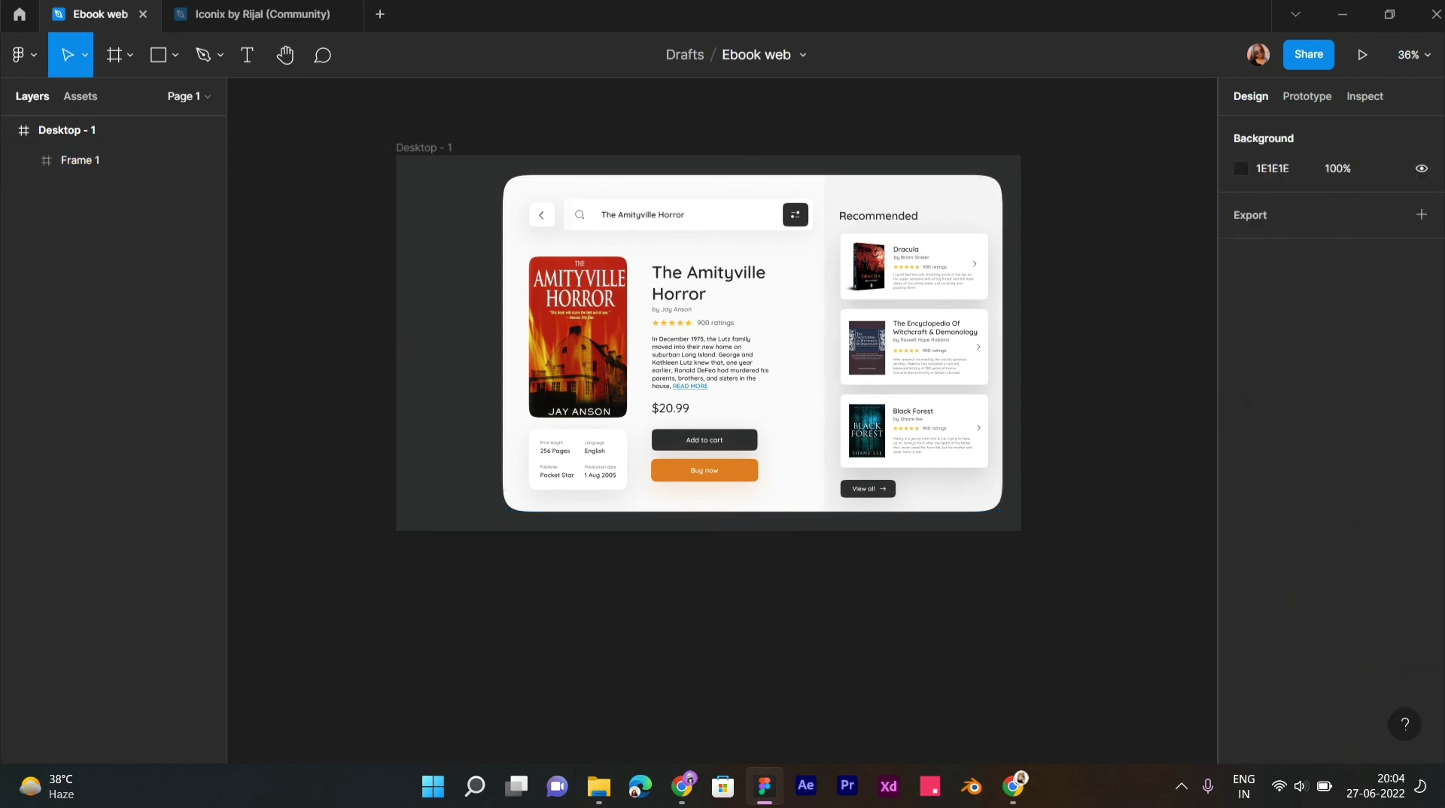
pyautogui.scroll(3, 380, 154)
# Add an 'EBooks.co' text layer at the top-left of Desktop - 1
pyautogui.press('t')
pyautogui.scroll(3, 429, 153)
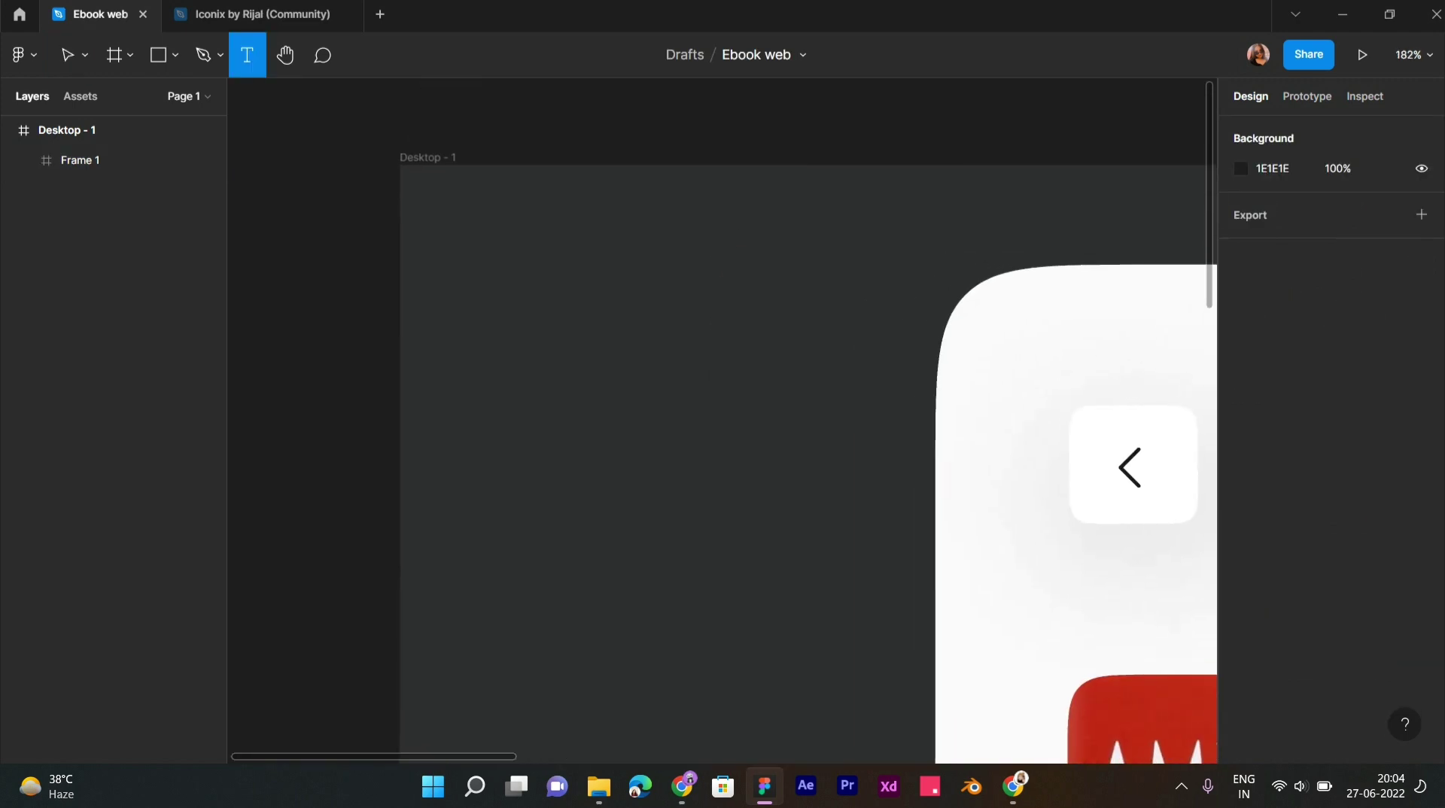
pyautogui.click(490, 345)
pyautogui.write('EBooks.co')
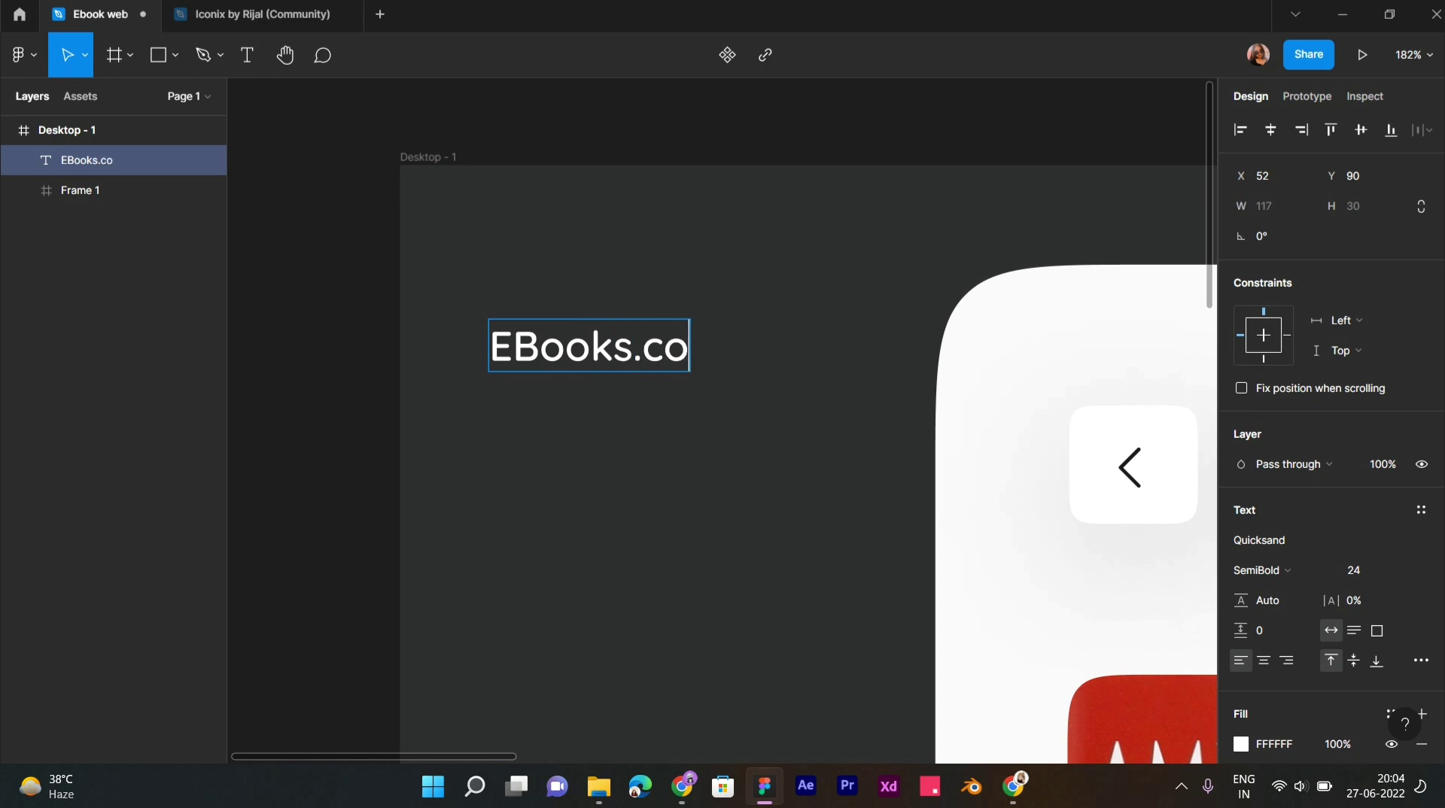
pyautogui.press('Escape')
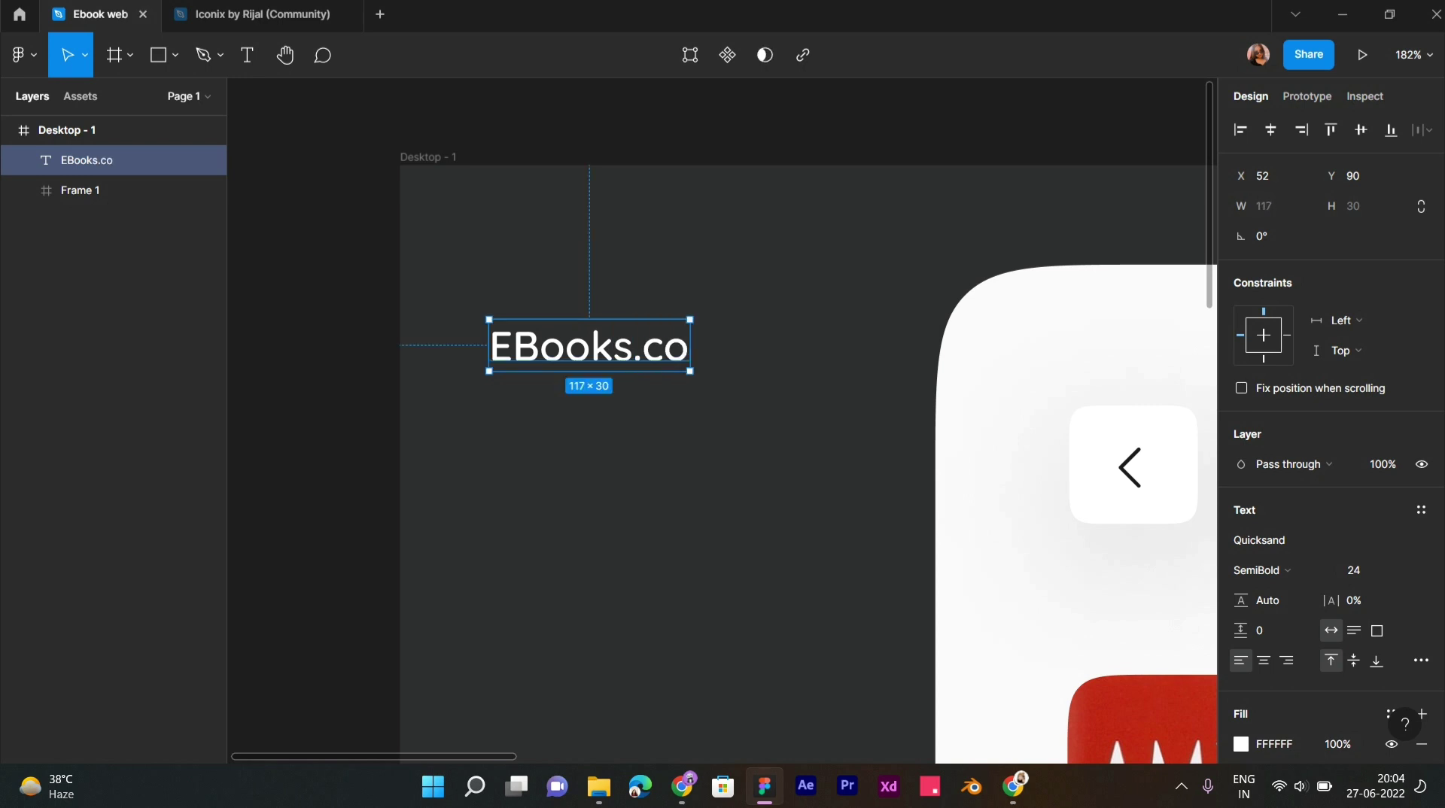
pyautogui.press('Return')
# Make 'EBooks.co' Quicksand Bold 36 and nudge it into place
pyautogui.click(1259, 570)
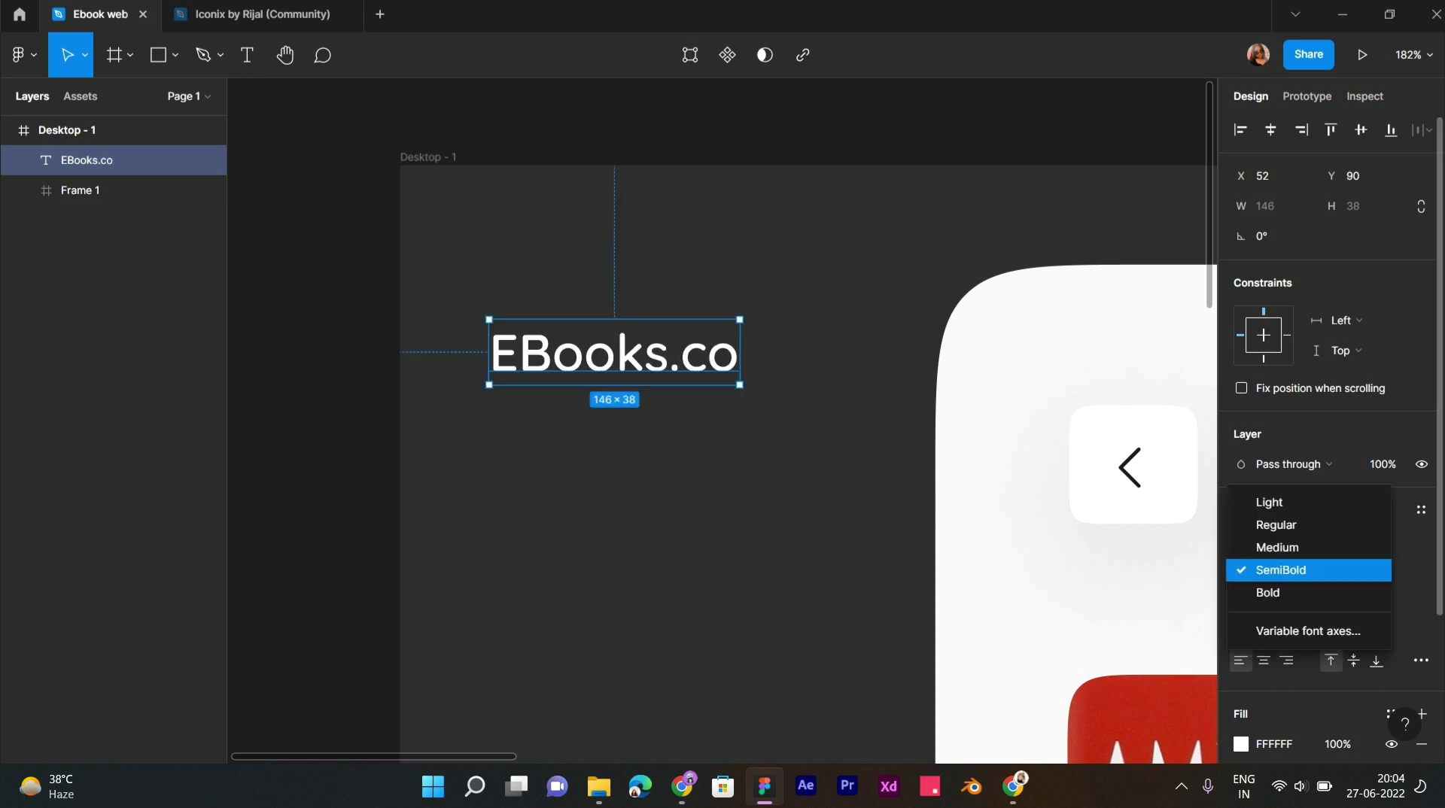
pyautogui.click(1264, 591)
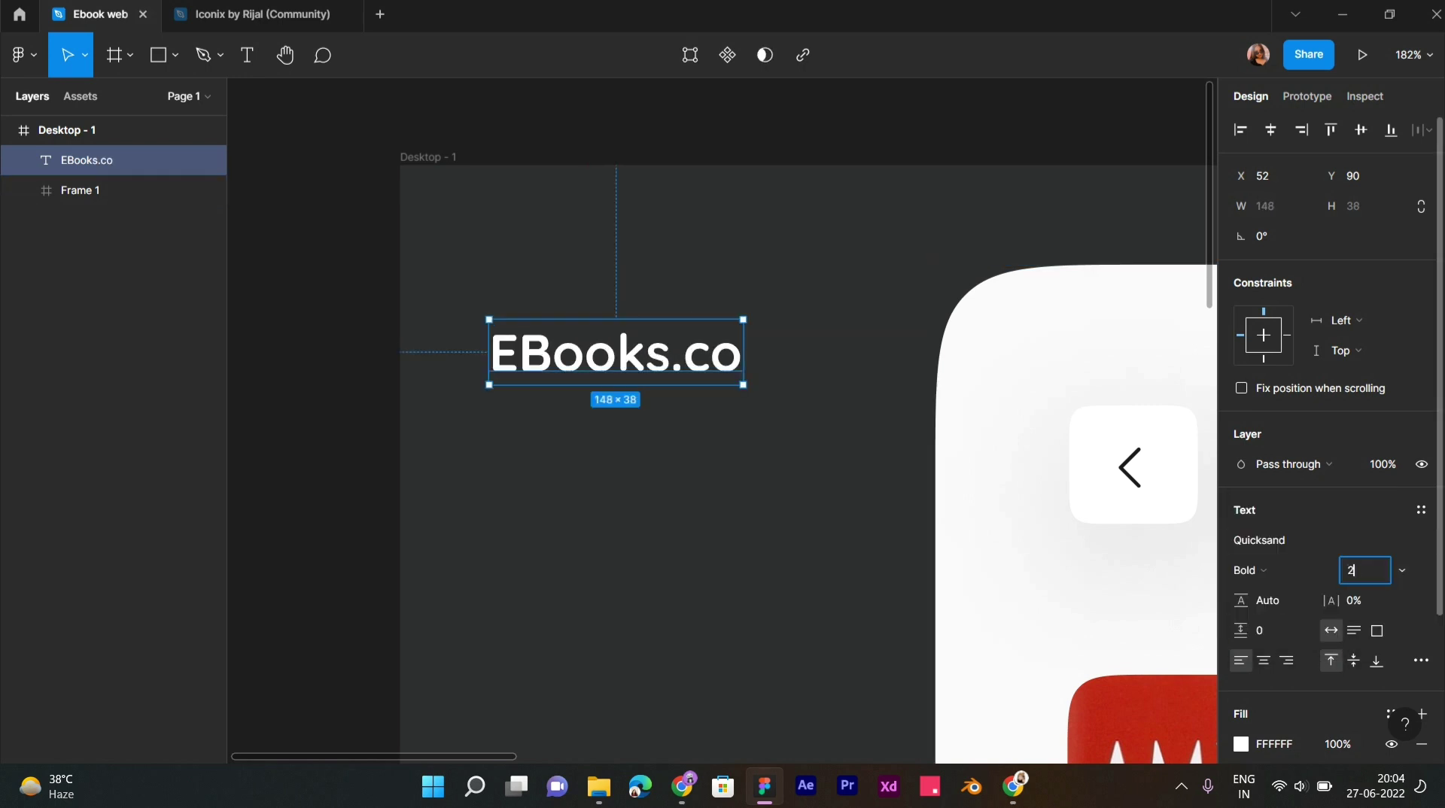
pyautogui.write('6')
pyautogui.press('Return')
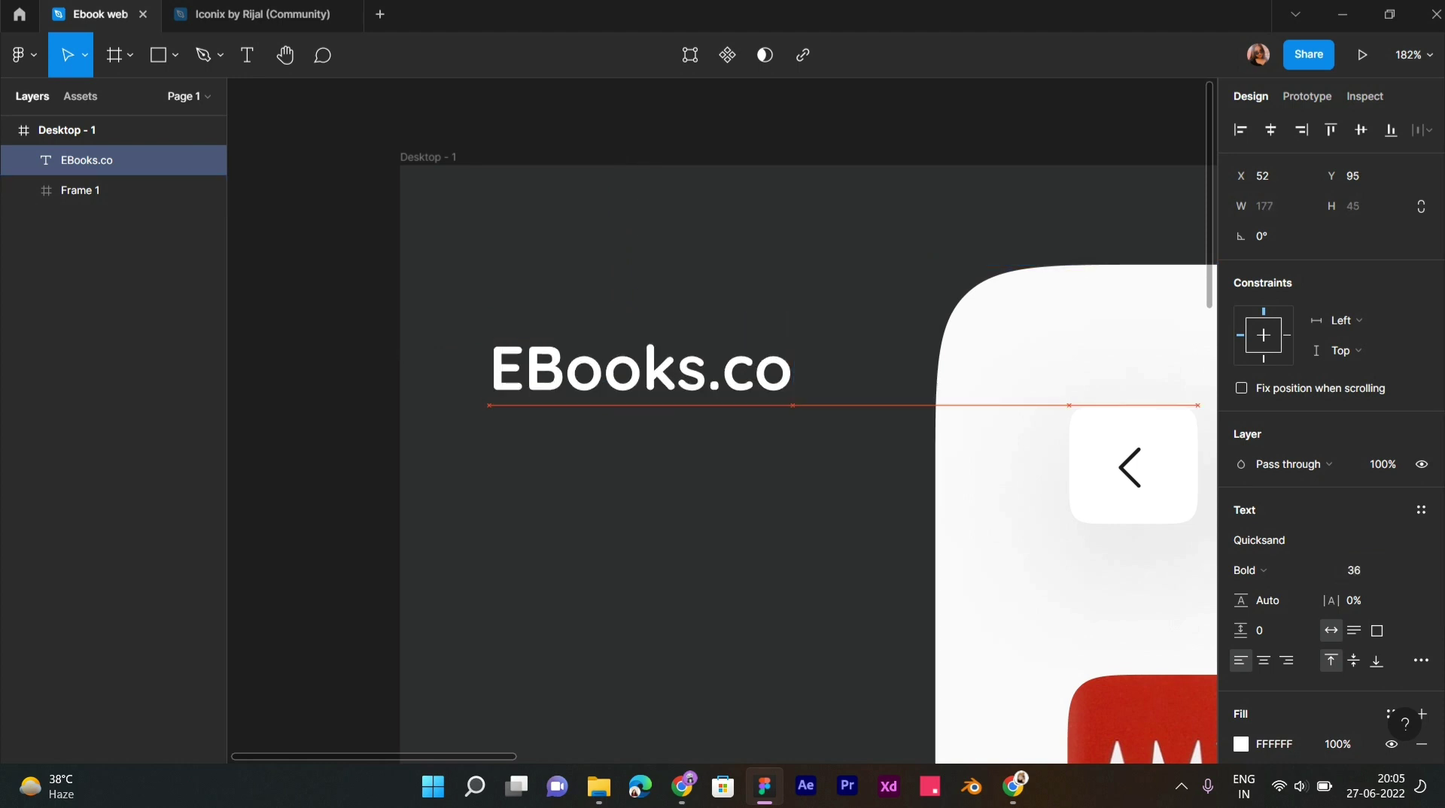
pyautogui.moveTo(616, 351)
pyautogui.mouseDown()
pyautogui.moveTo(628, 359)
pyautogui.moveTo(615, 359)
pyautogui.mouseUp()
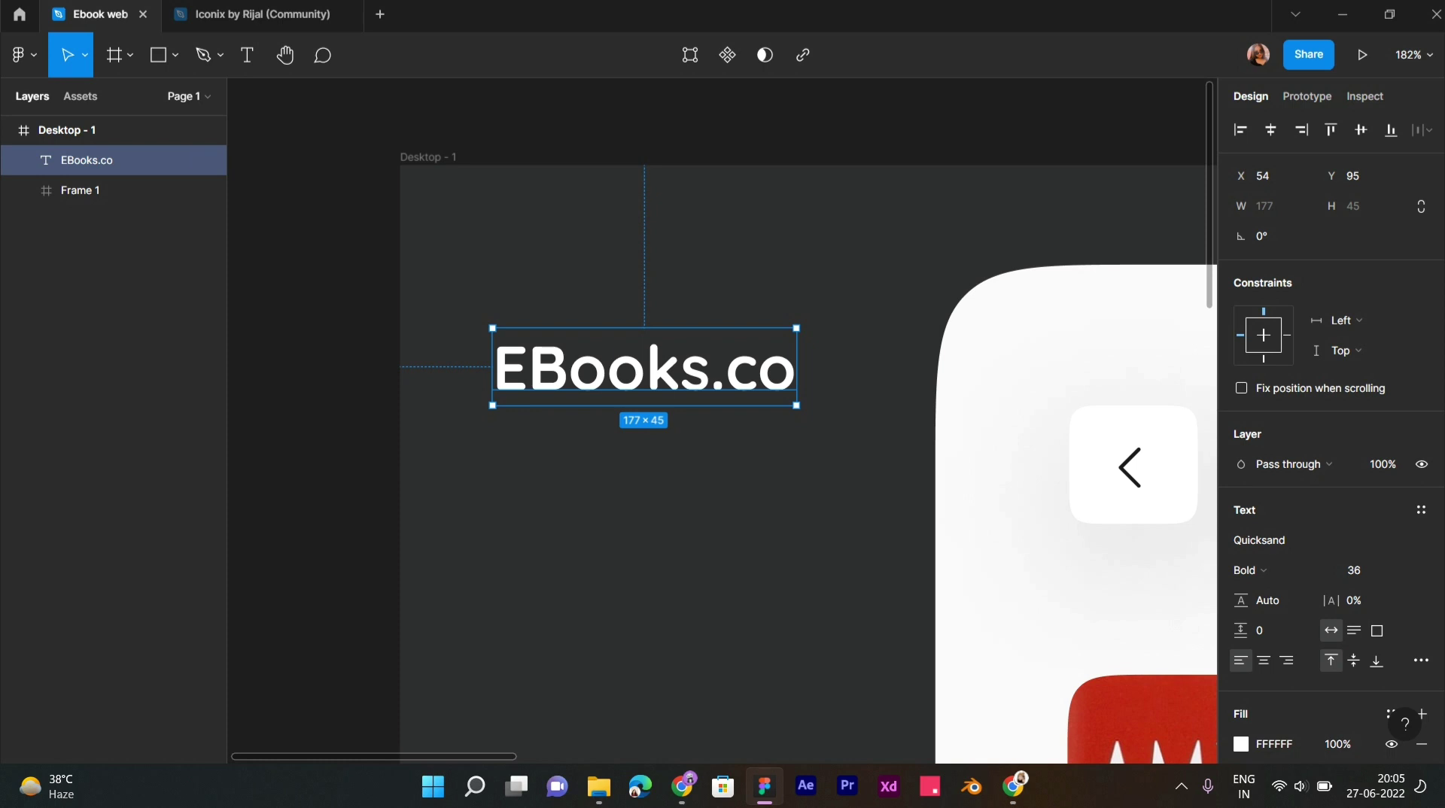
pyautogui.scroll(-3, 722, 376)
pyautogui.press('Return')
# Add an 'All' text label at size 30, left-aligned under EBooks.co
pyautogui.click(524, 278)
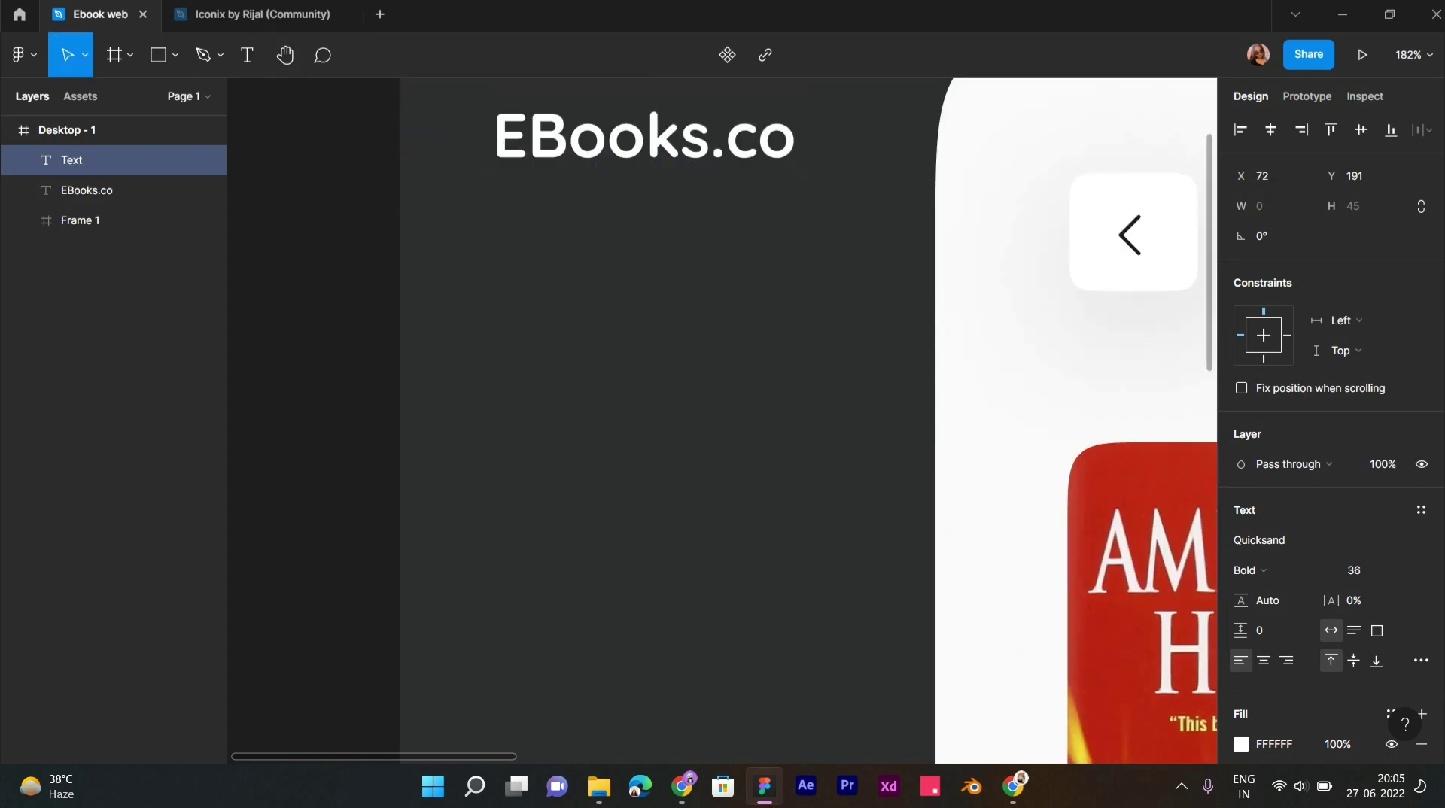
pyautogui.write('All')
pyautogui.press('Escape')
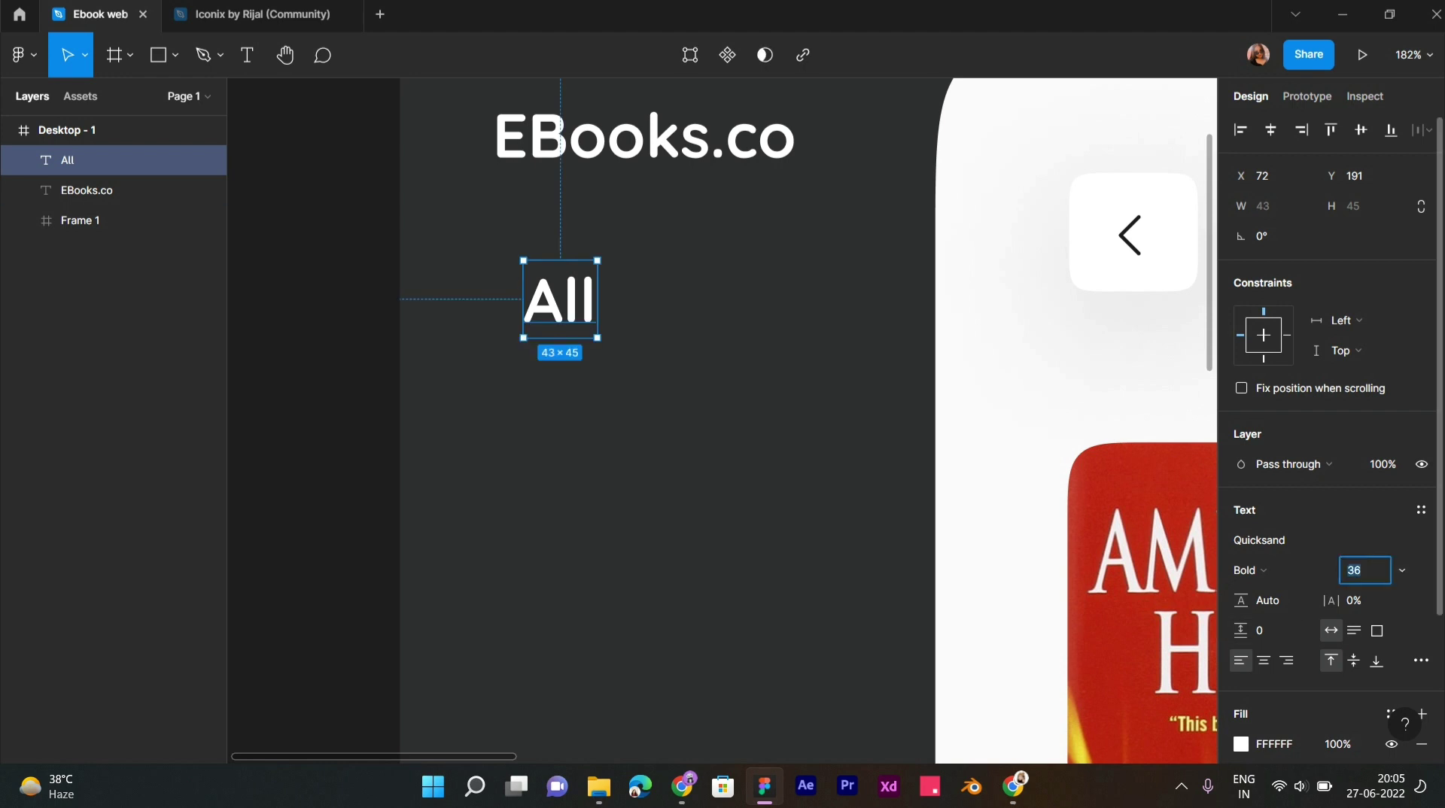
pyautogui.write('30')
pyautogui.press('Return')
pyautogui.moveTo(553, 297); pyautogui.dragTo(522, 301)
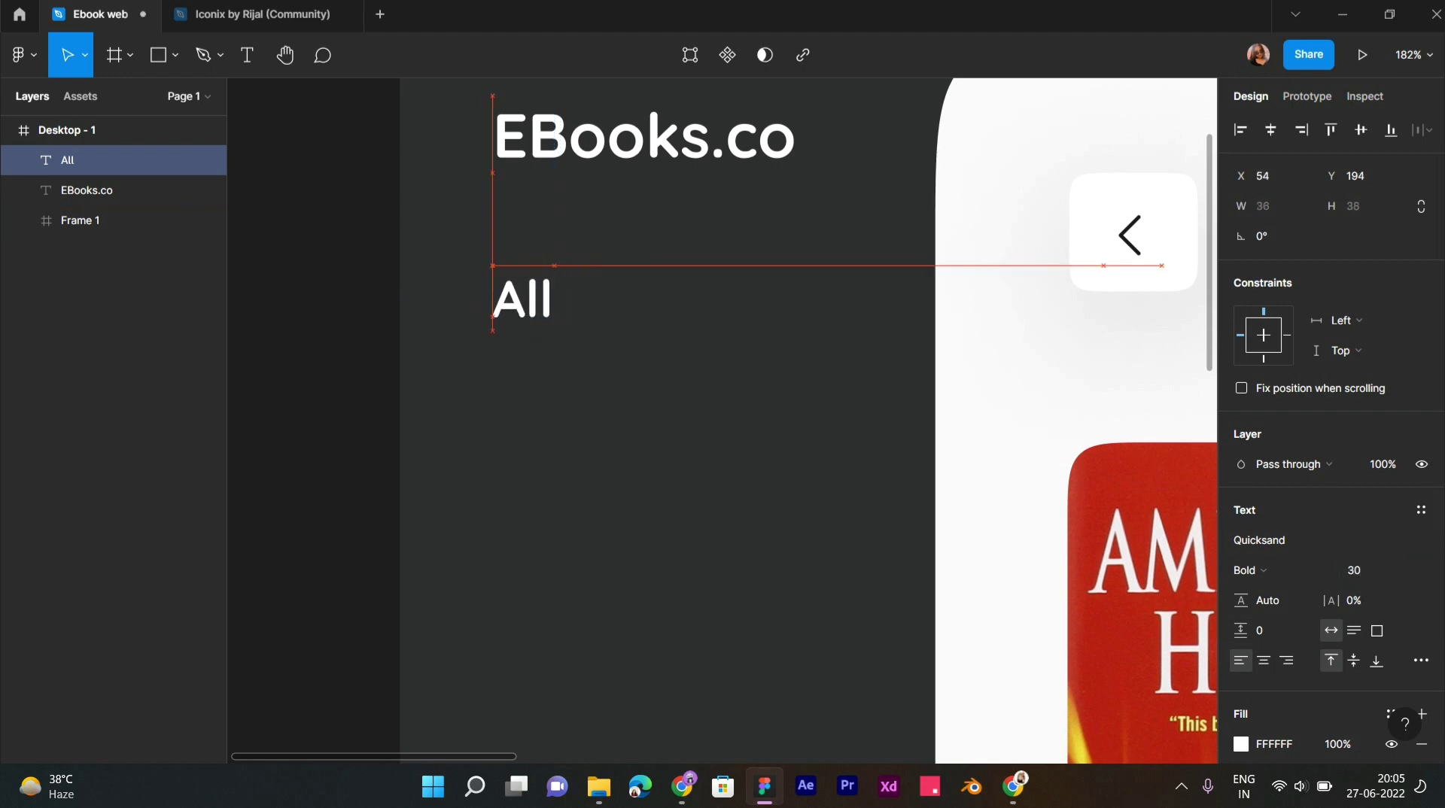
# Draw a small white ellipse bullet beside All
pyautogui.click(158, 55)
pyautogui.click(174, 55)
pyautogui.click(120, 167)
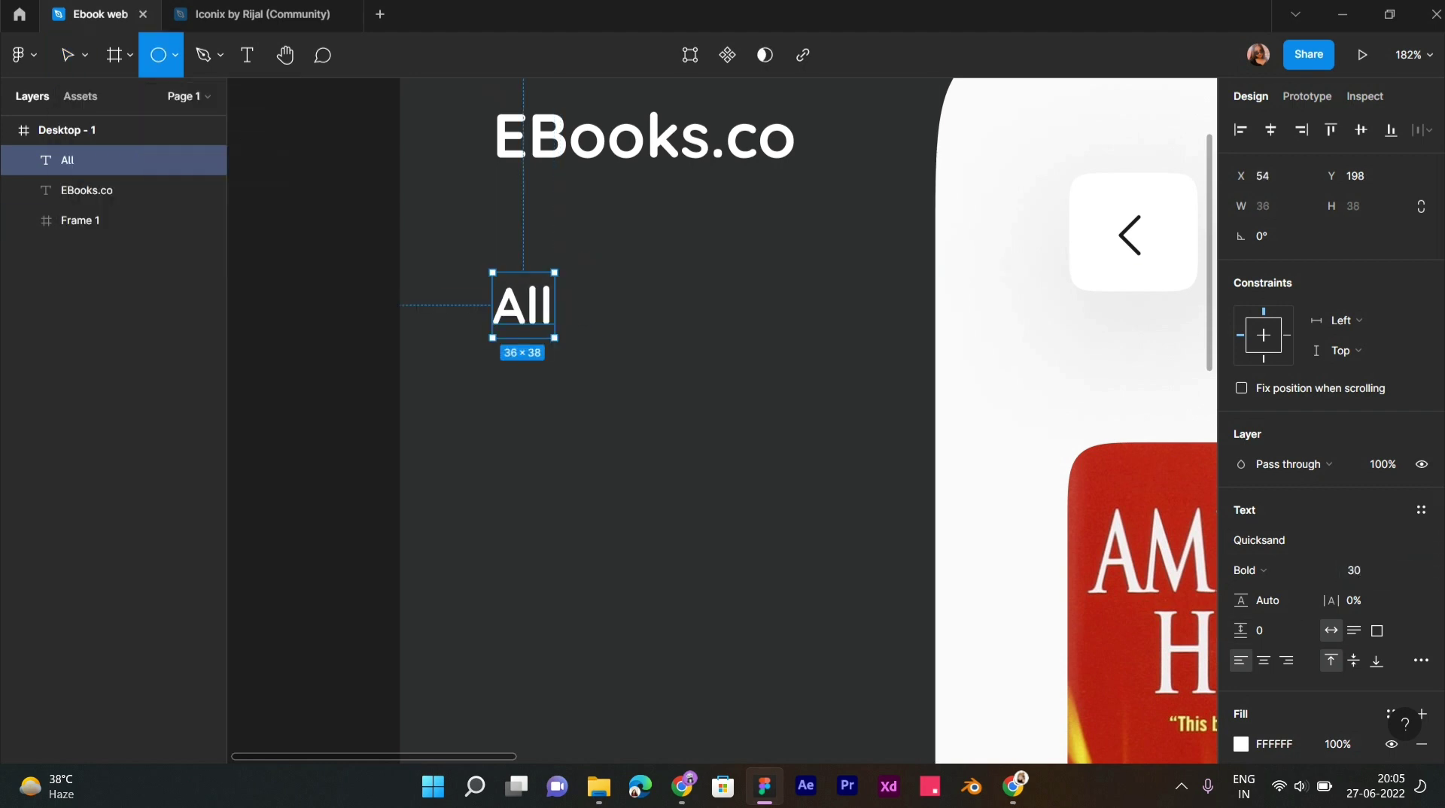
pyautogui.moveTo(593, 298)
pyautogui.mouseDown()
pyautogui.moveTo(608, 313)
pyautogui.moveTo(544, 362)
pyautogui.moveTo(502, 323)
pyautogui.moveTo(588, 308)
pyautogui.moveTo(588, 425)
pyautogui.mouseUp()
pyautogui.click(1240, 540)
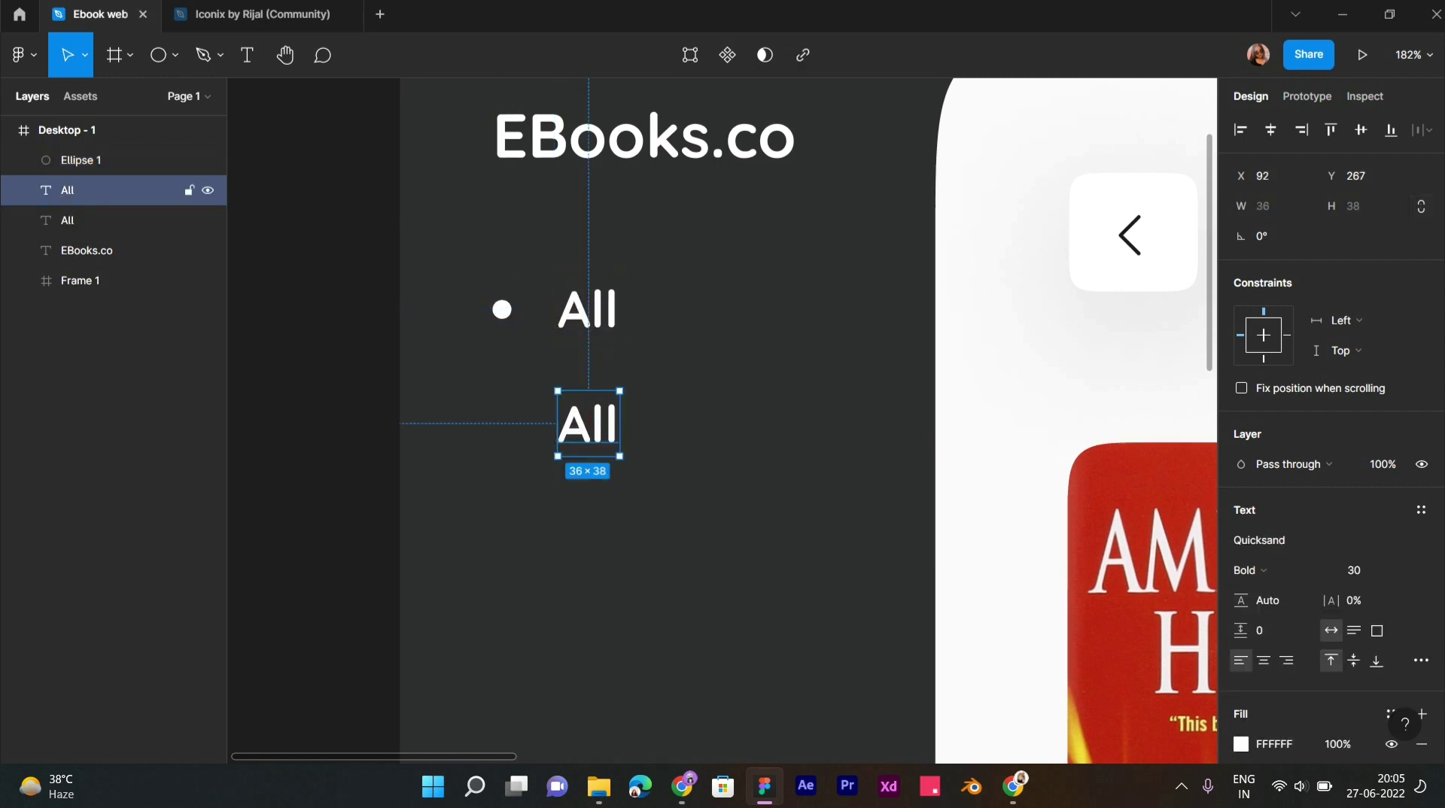
# Retype the copied label as 'Discover' with a grey 8C8C8C fill
pyautogui.doubleClick(588, 426)
pyautogui.write('Discover')
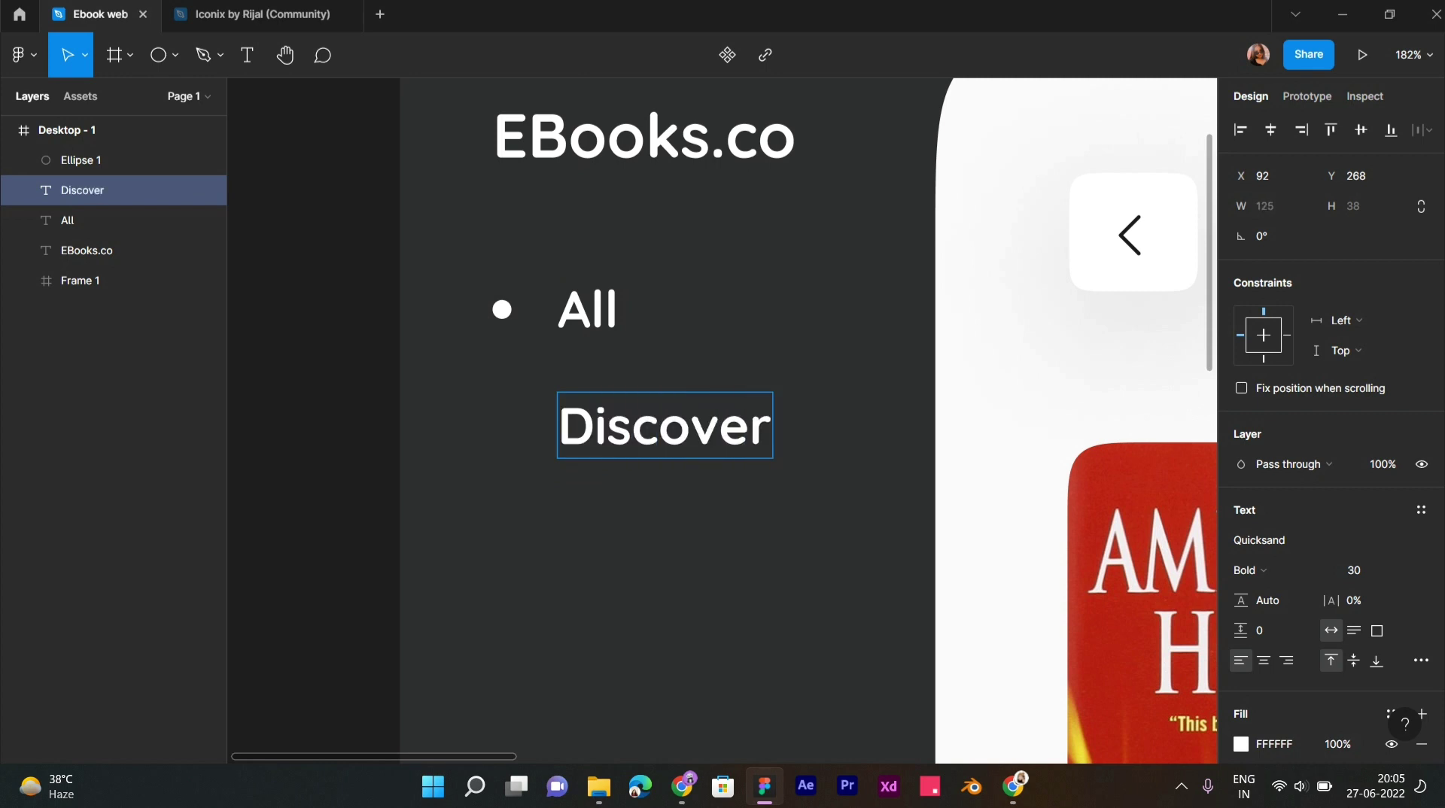
pyautogui.press('Escape')
pyautogui.click(1240, 744)
pyautogui.moveTo(1008, 324); pyautogui.dragTo(992, 399)
pyautogui.press('Escape')
# Keep Discover in Quicksand SemiBold and nudge it down
pyautogui.click(1249, 570)
pyautogui.click(1257, 539)
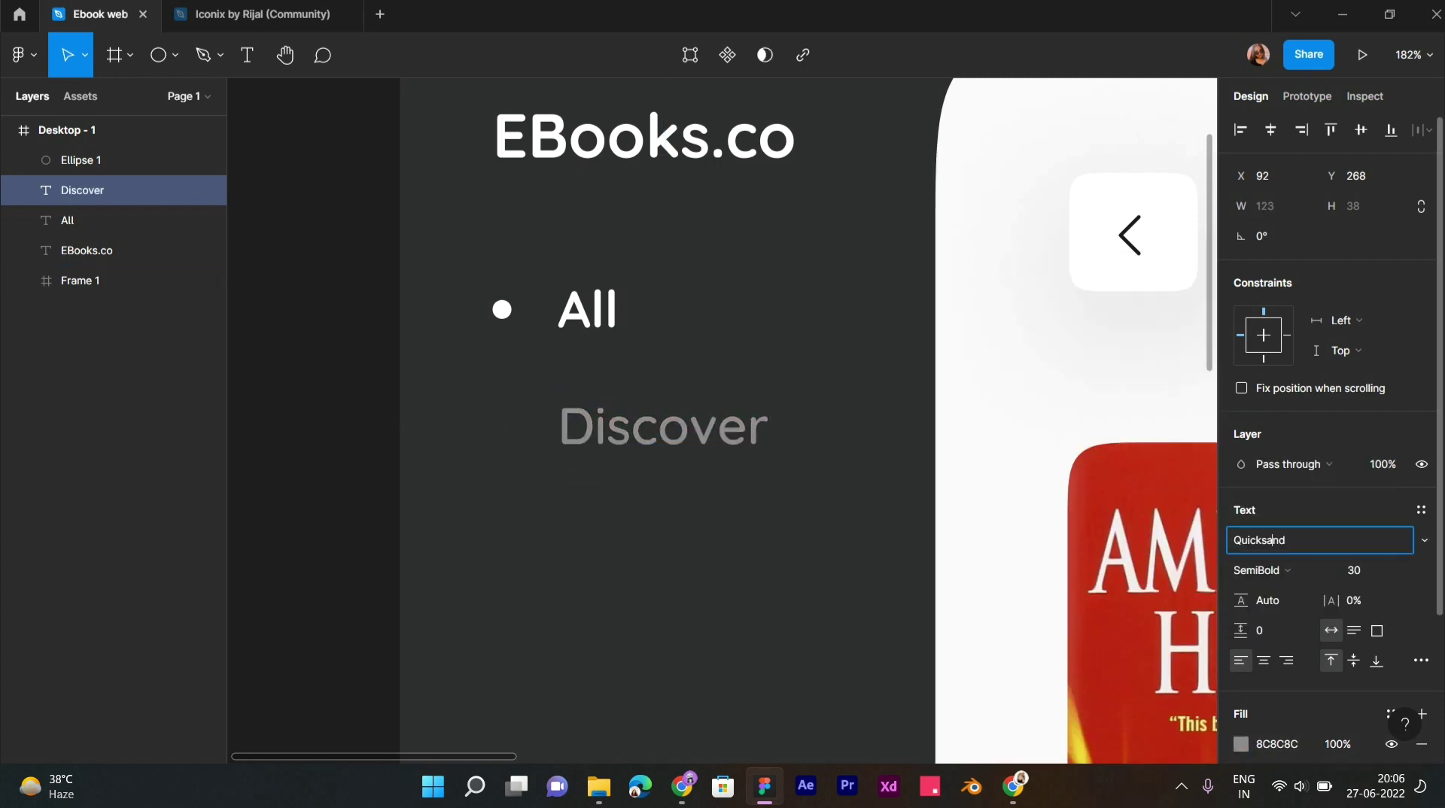
pyautogui.click(1279, 540)
pyautogui.press('Down')
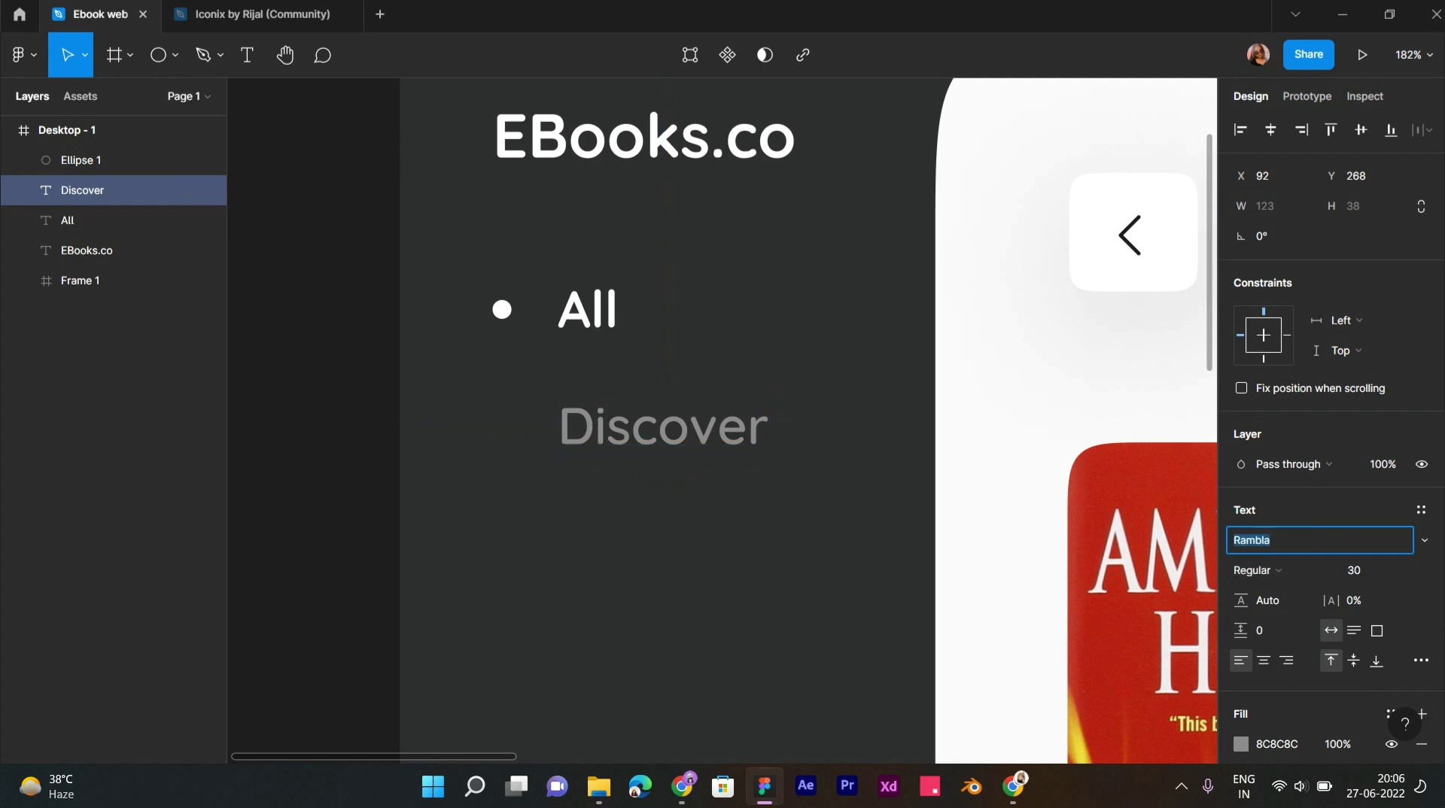
pyautogui.press('Escape')
pyautogui.press('Escape')
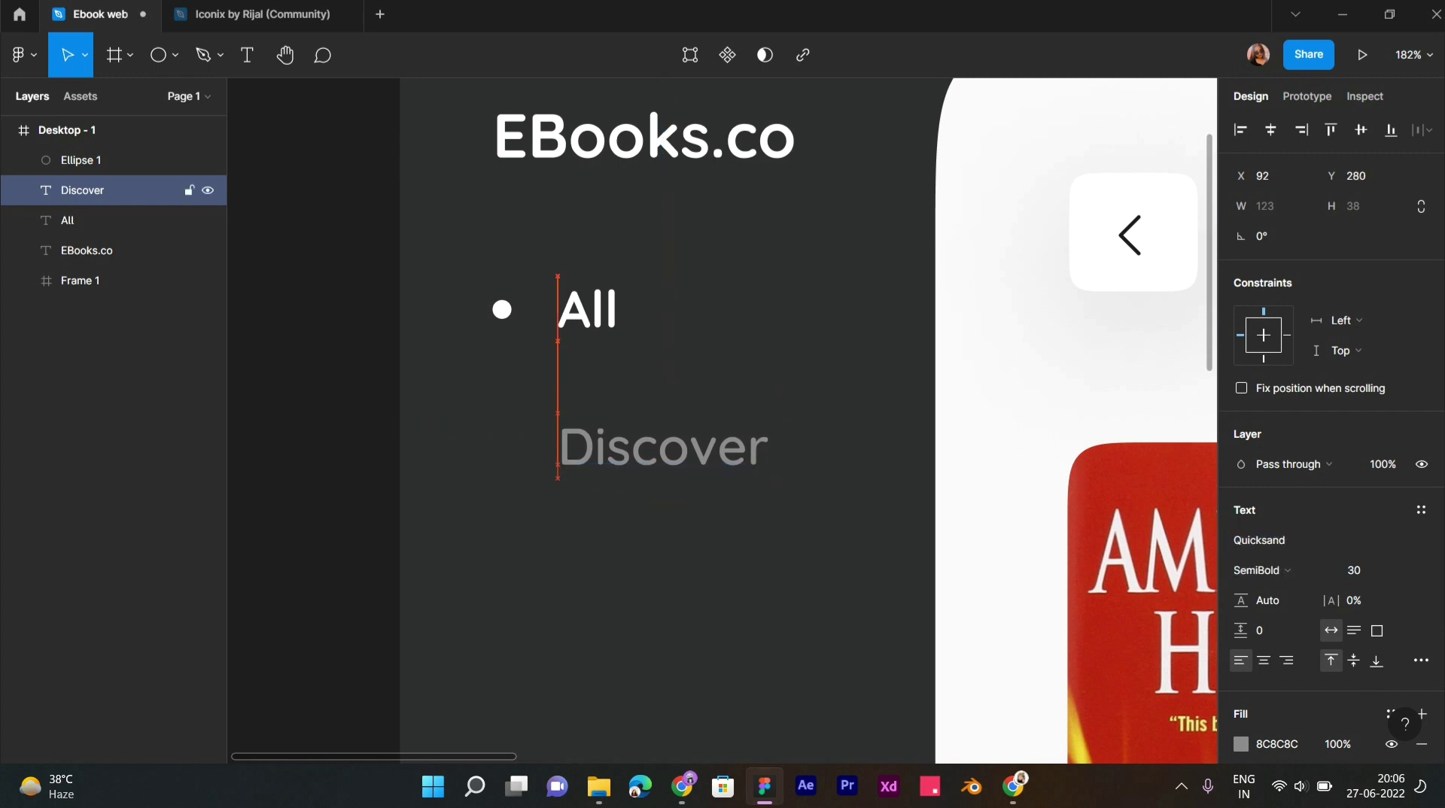
pyautogui.press('Down')
pyautogui.press('Down')
pyautogui.press('Down')
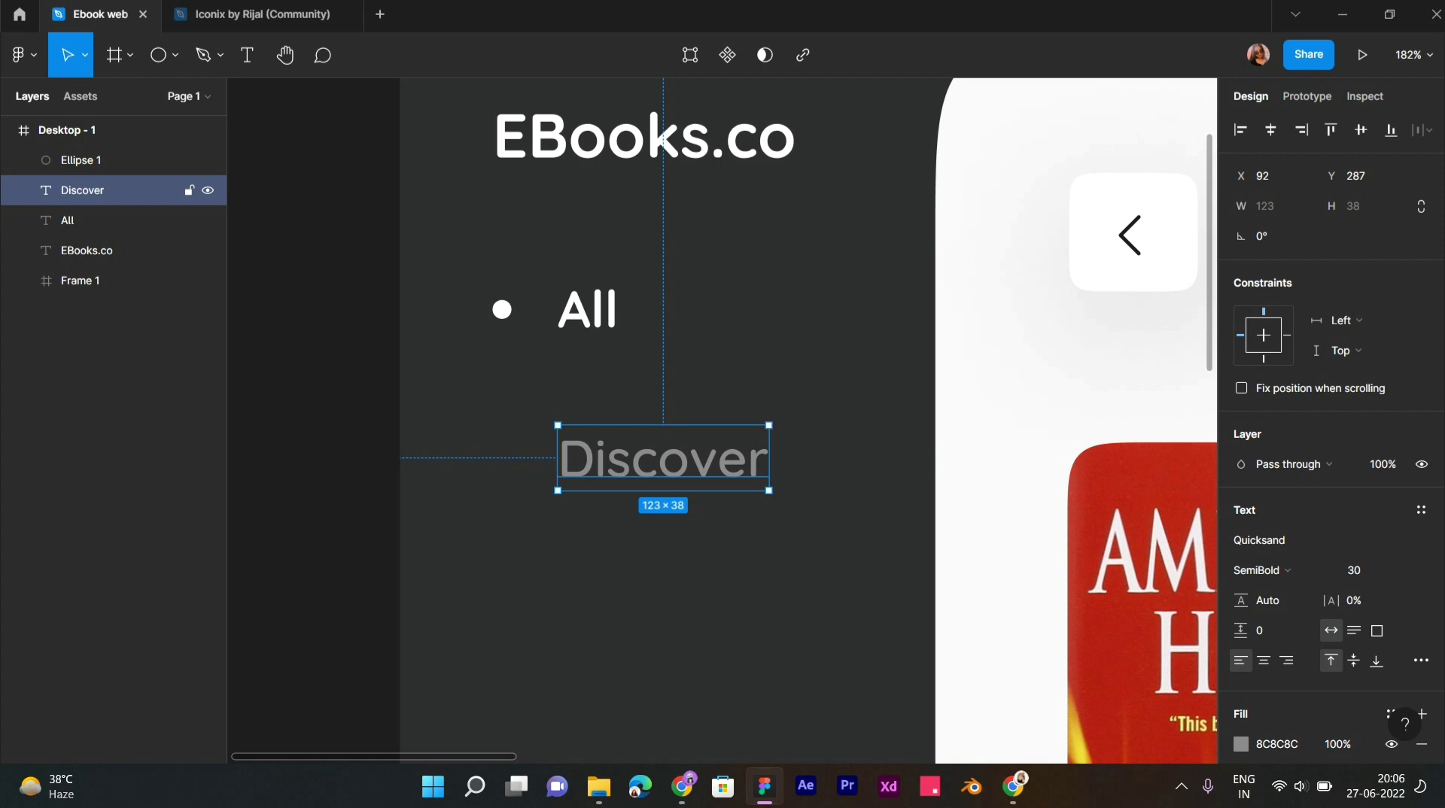
# Duplicate Discover below it and retype the copy as 'Favorites'
pyautogui.hotkey('ctrl', 'd')
pyautogui.hotkey('shift', 'Down')
pyautogui.hotkey('shift', 'Down')
pyautogui.hotkey('shift', 'Down')
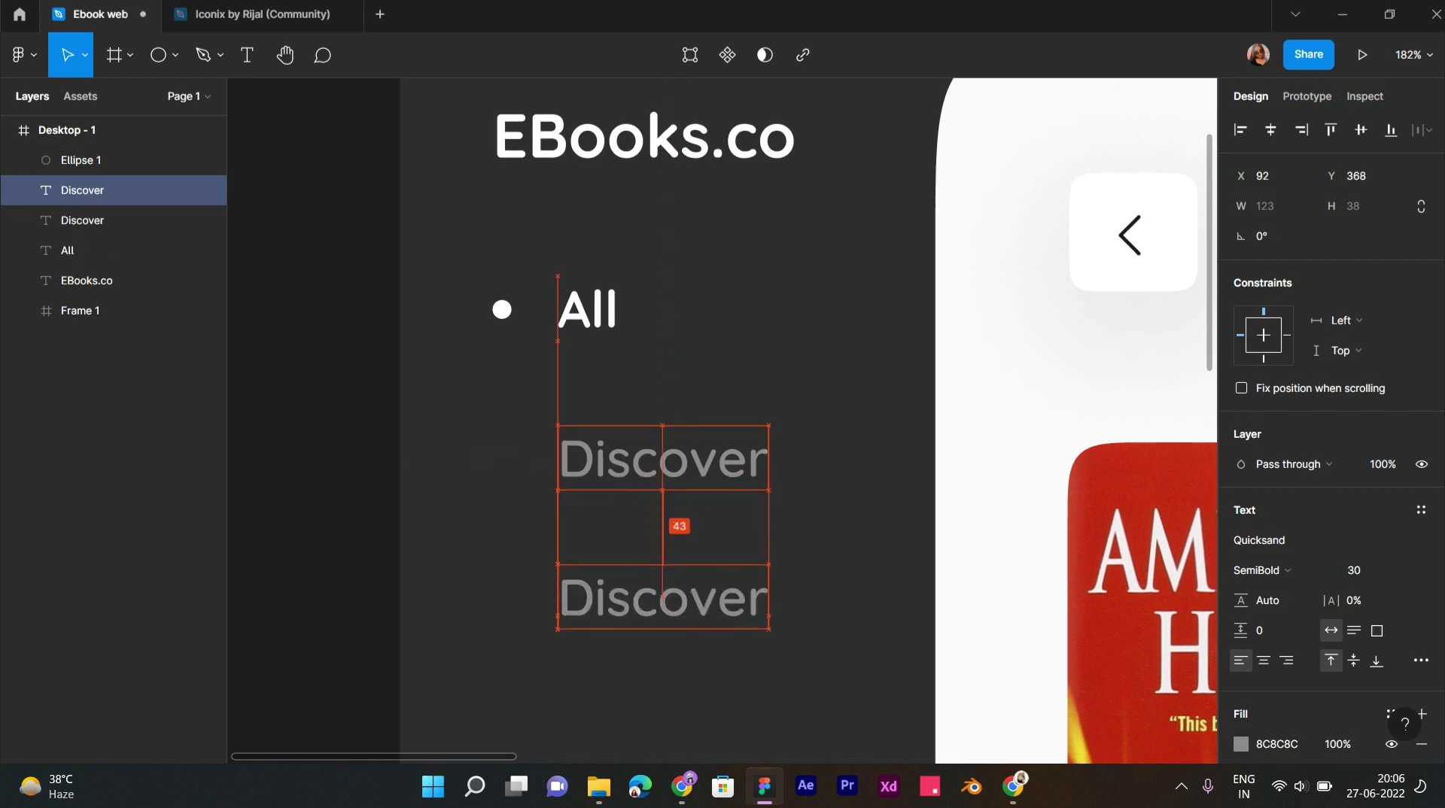
pyautogui.press('Down')
pyautogui.press('Down')
pyautogui.press('Down')
pyautogui.press('Return')
pyautogui.press('BackSpace')
pyautogui.write('Favorites')
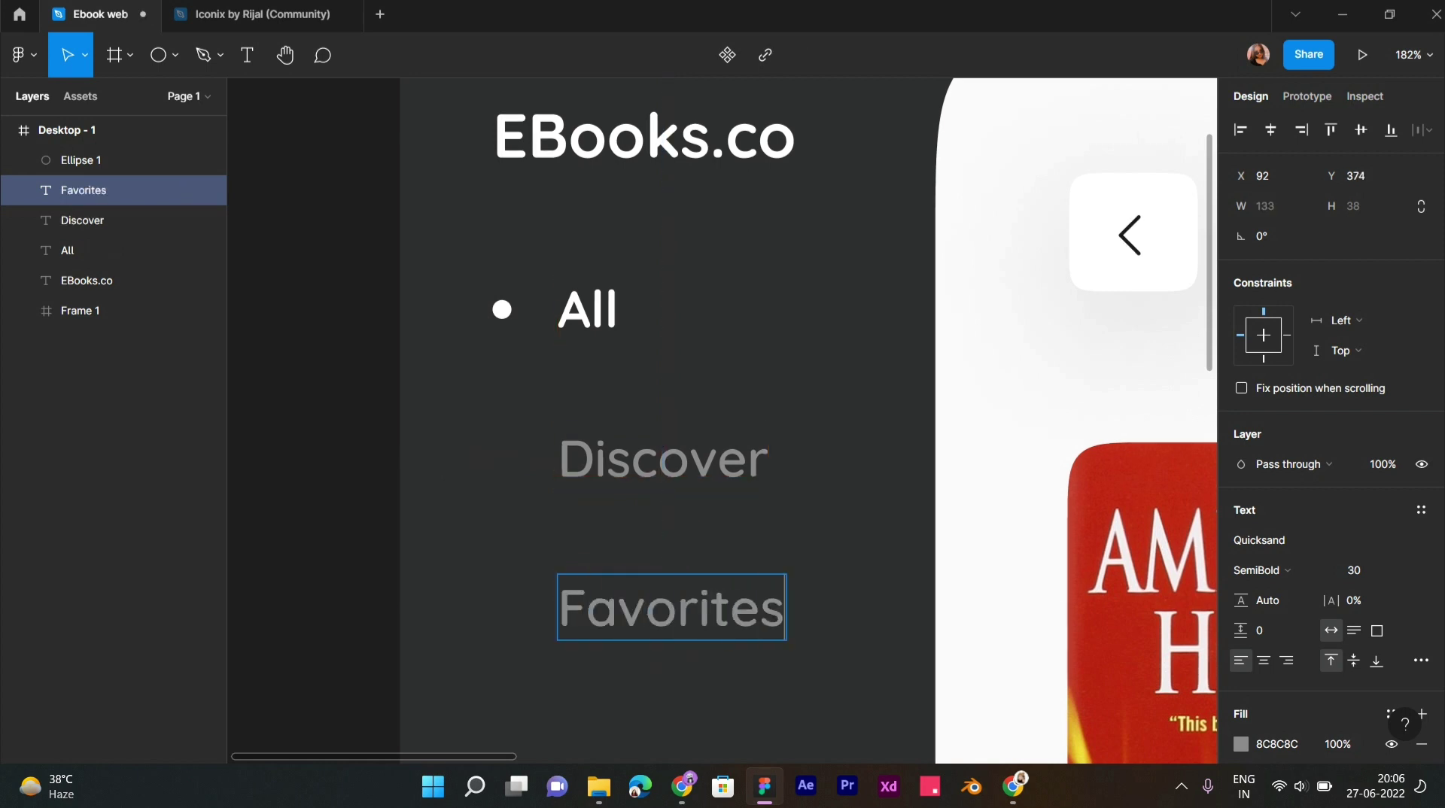
pyautogui.press('Escape')
pyautogui.scroll(-4, 722, 422)
# Duplicate Favorites with matching spacing and retype the copy as 'Genres'
pyautogui.hotkey('ctrl', 'd')
pyautogui.hotkey('shift', 'Down')
pyautogui.hotkey('shift', 'Down')
pyautogui.hotkey('shift', 'Down')
pyautogui.hotkey('shift', 'Down')
pyautogui.hotkey('shift', 'Down')
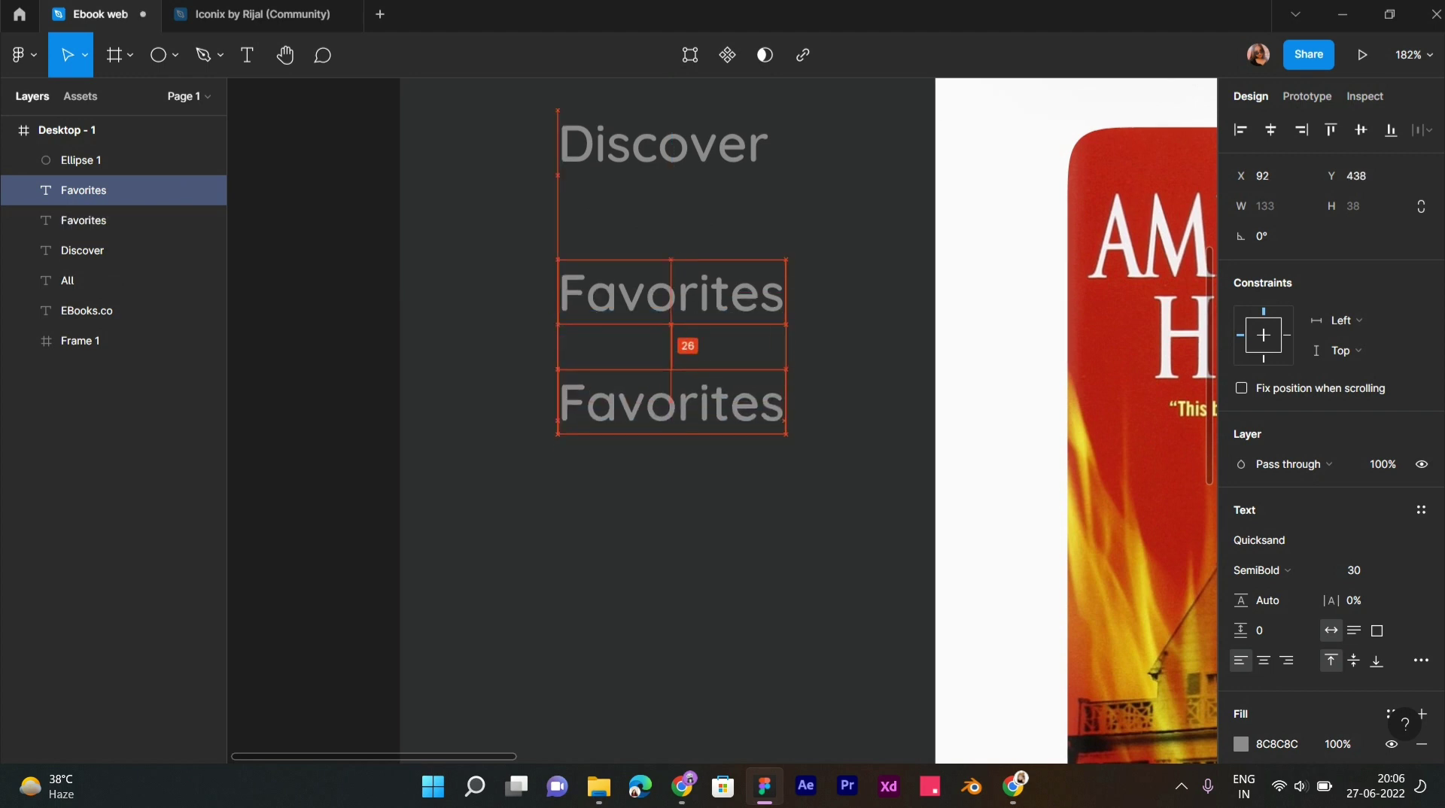
pyautogui.hotkey('shift', 'Down')
pyautogui.hotkey('shift', 'Down')
pyautogui.press('Down')
pyautogui.press('Down')
pyautogui.press('Down')
pyautogui.hotkey('shift', 'Down')
pyautogui.press('Up')
pyautogui.press('Up')
pyautogui.press('Up')
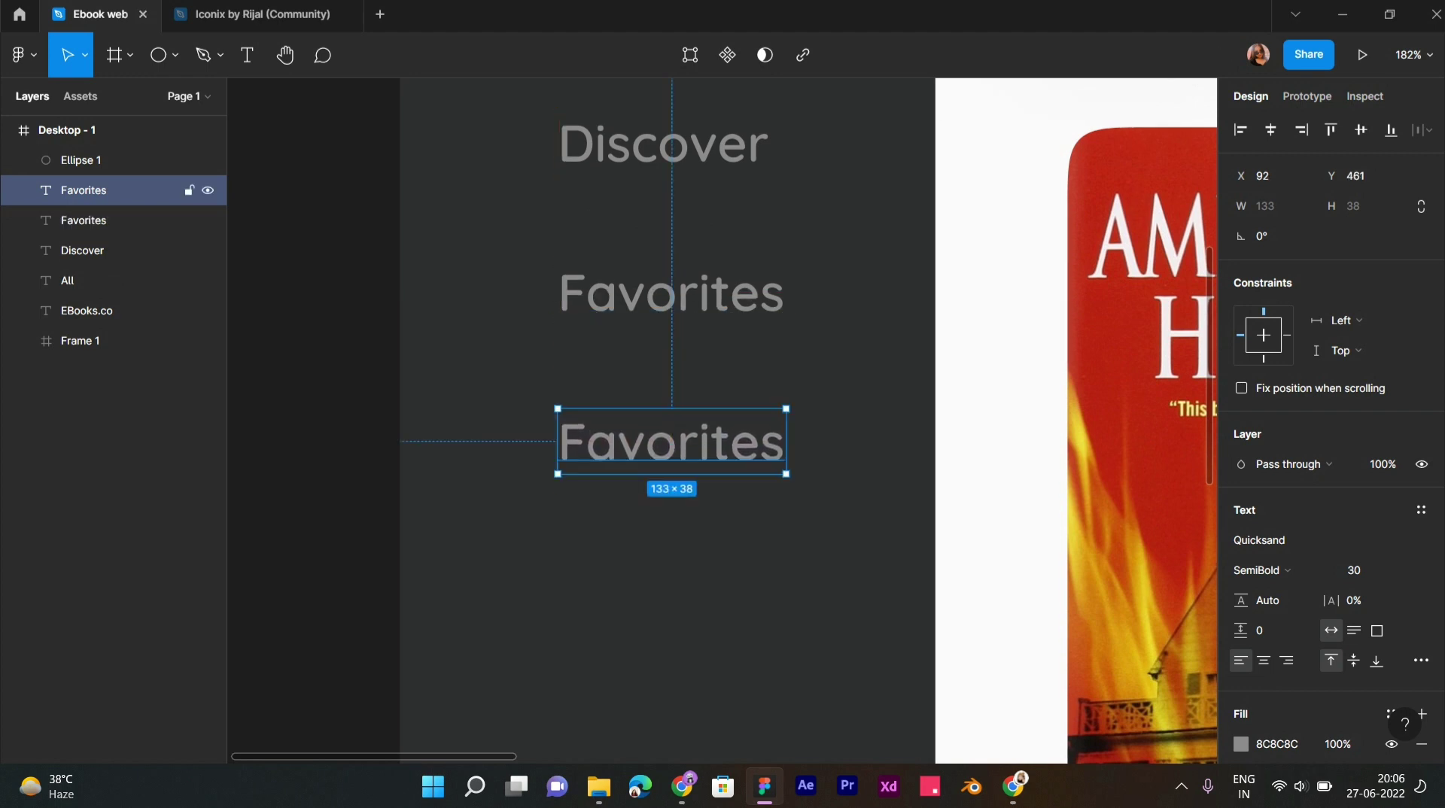
pyautogui.press('Return')
pyautogui.press('BackSpace')
pyautogui.write('Genres')
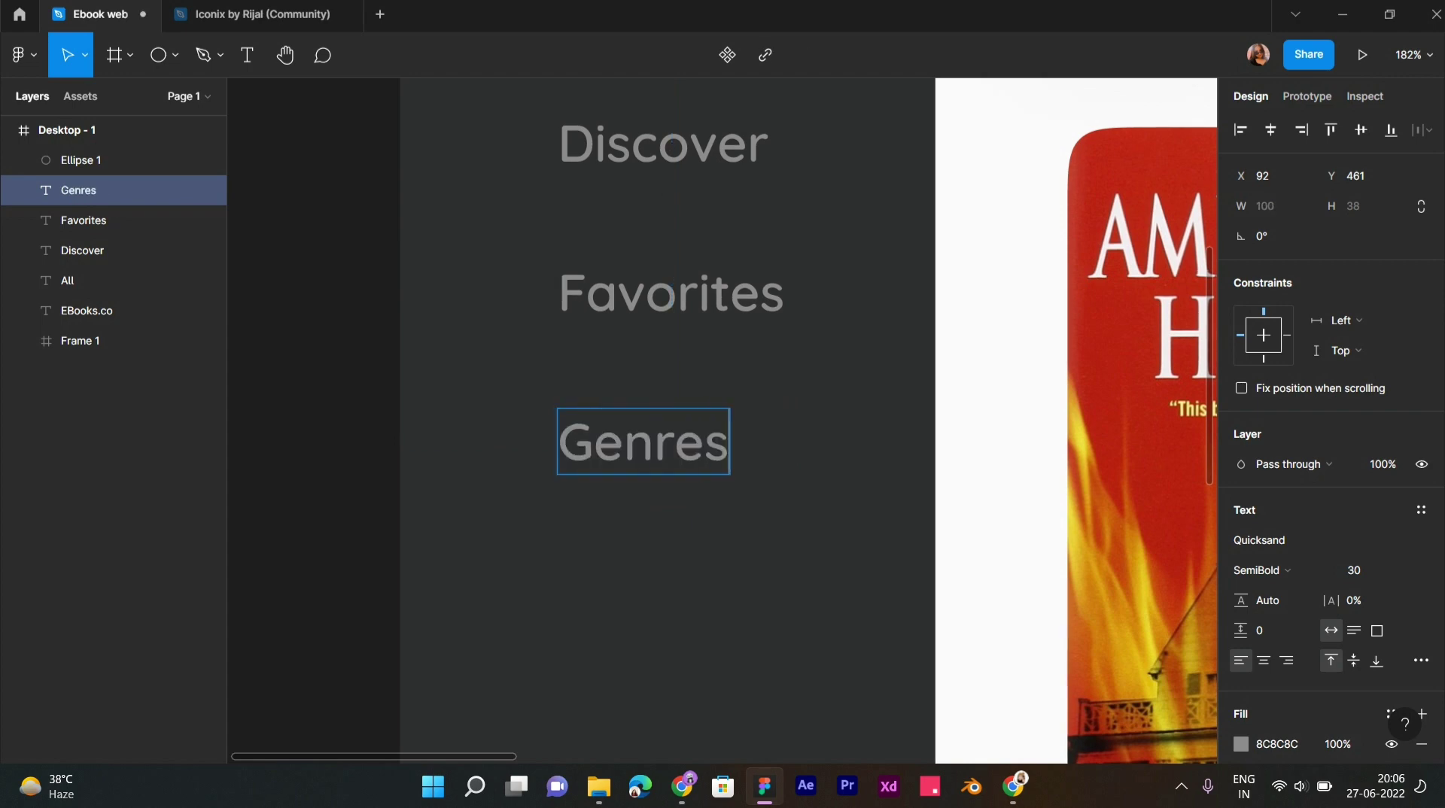
pyautogui.press('Escape')
# Place a copy of Genres below it as the next menu item
pyautogui.hotkey('ctrl', '-')
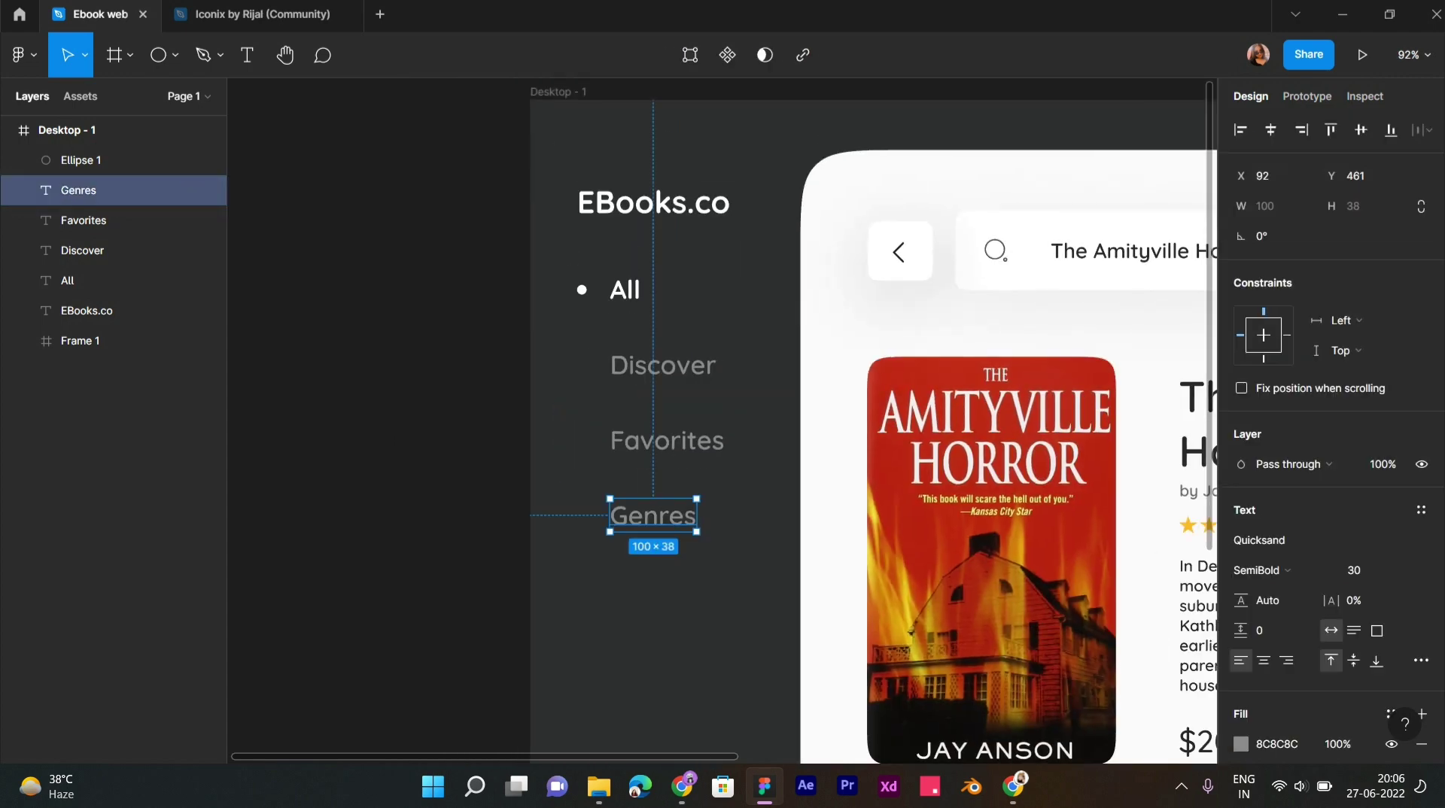
pyautogui.moveTo(653, 515); pyautogui.dragTo(653, 594)
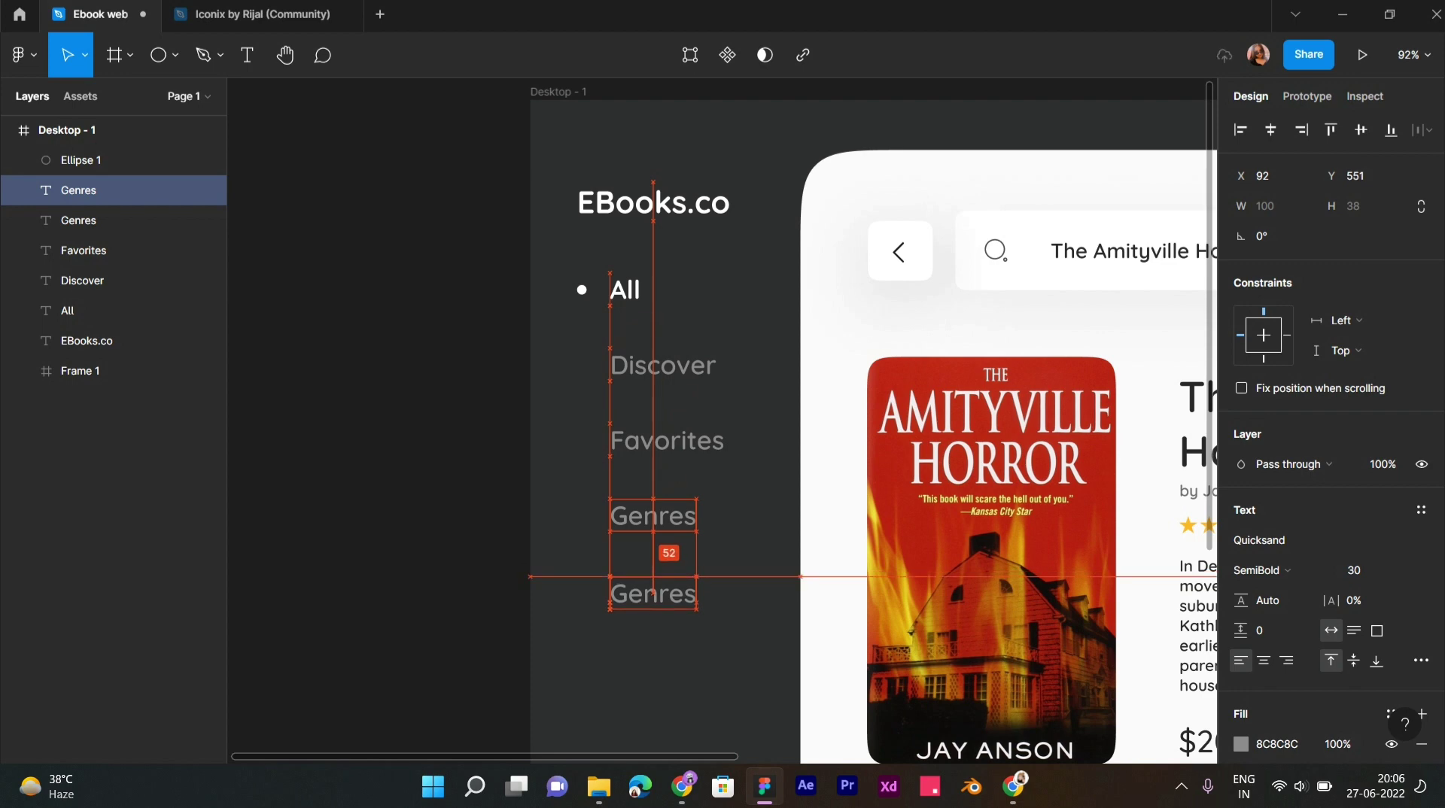
pyautogui.press('Return')
pyautogui.press('BackSpace')
pyautogui.write('Setting')
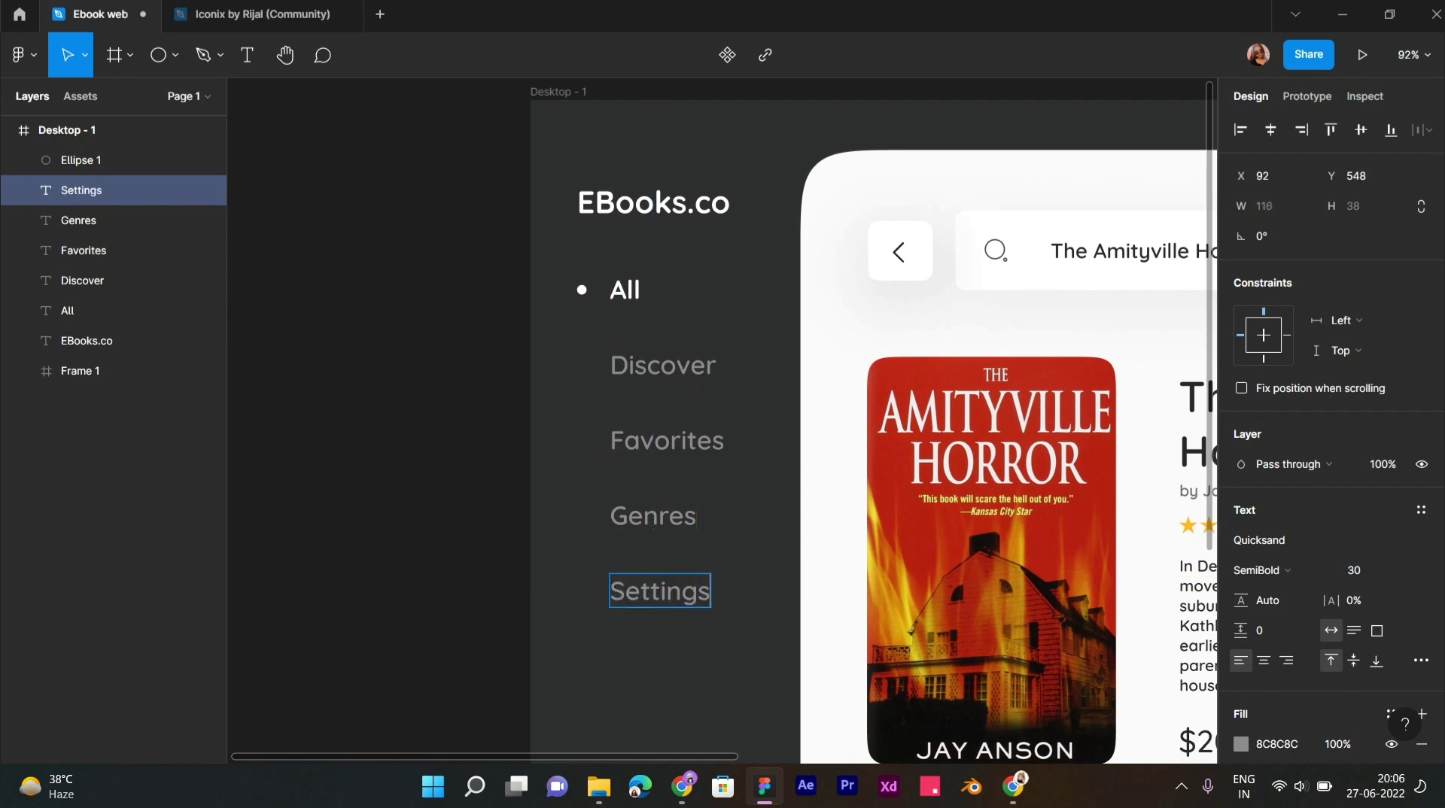
pyautogui.press('Escape')
pyautogui.keyDown('ctrl'); pyautogui.scroll(-1, 433, 376); pyautogui.keyUp('ctrl')
# Move all the menu items and the bullet further down
pyautogui.moveTo(538, 218); pyautogui.dragTo(708, 546)
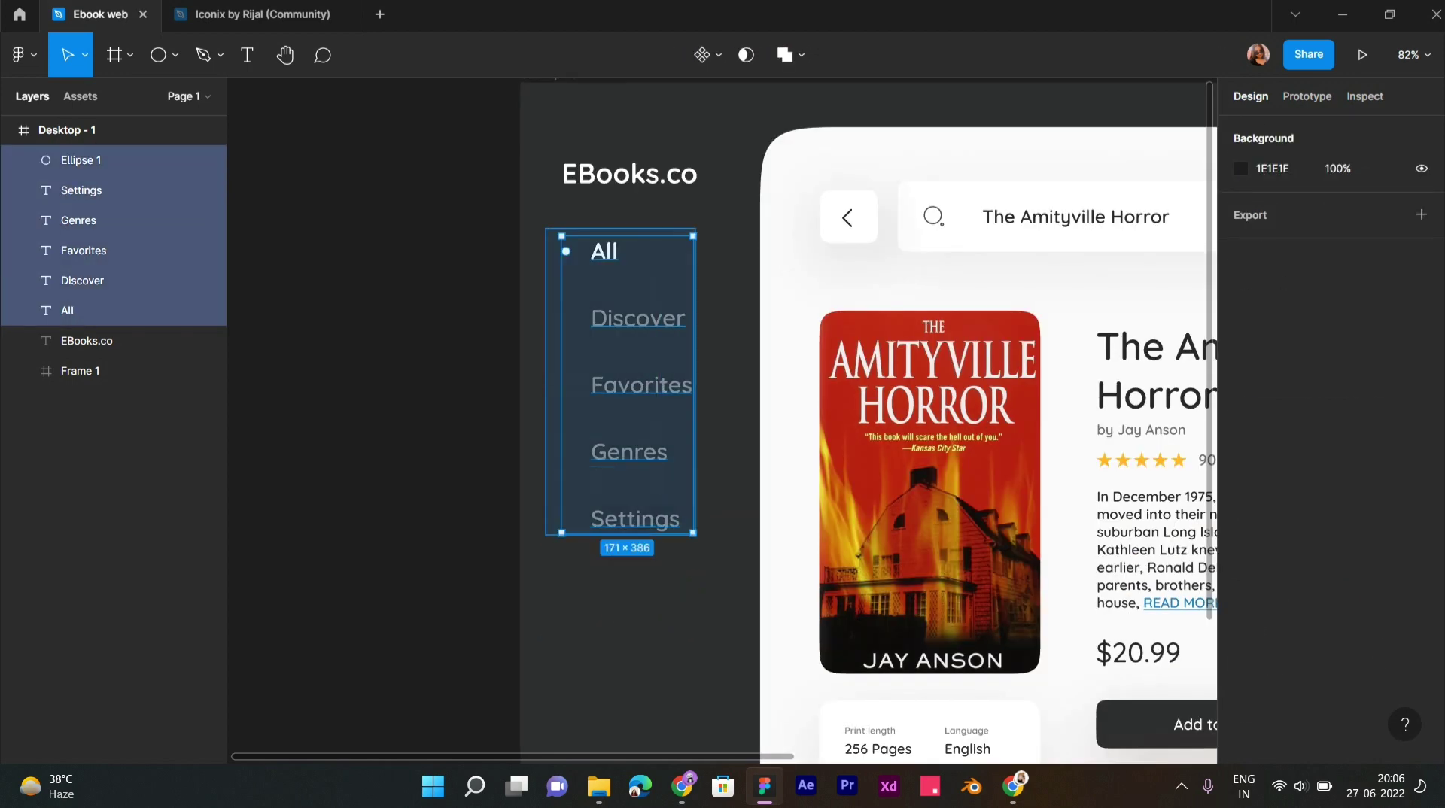
pyautogui.hotkey('shift', 'Down')
pyautogui.hotkey('shift', 'Down')
pyautogui.hotkey('shift', 'Down')
pyautogui.hotkey('shift', 'Down')
pyautogui.hotkey('shift', 'Down')
pyautogui.press('Escape')
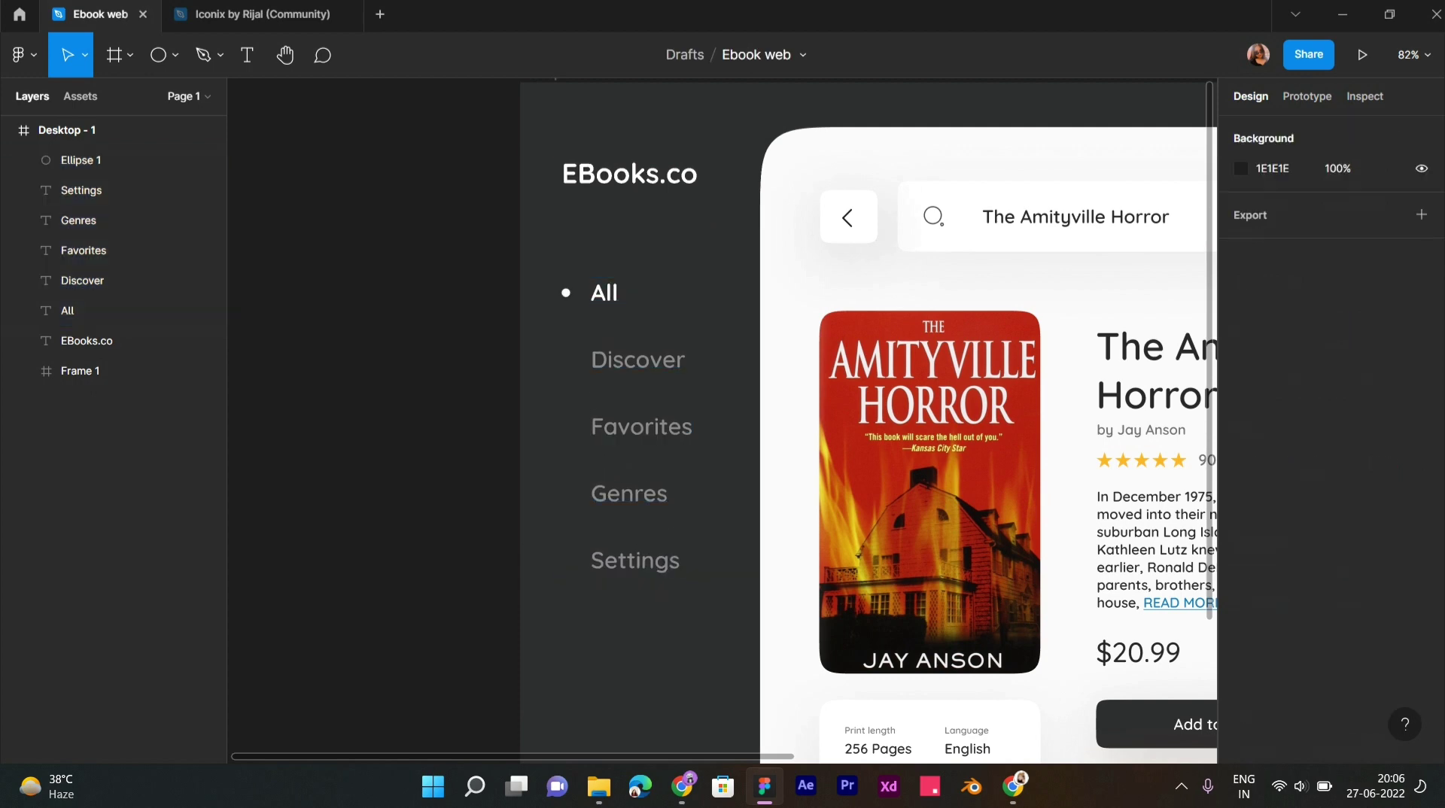
pyautogui.hotkey('shift', '1')
pyautogui.keyDown('ctrl'); pyautogui.scroll(3, 502, 459); pyautogui.keyUp('ctrl')
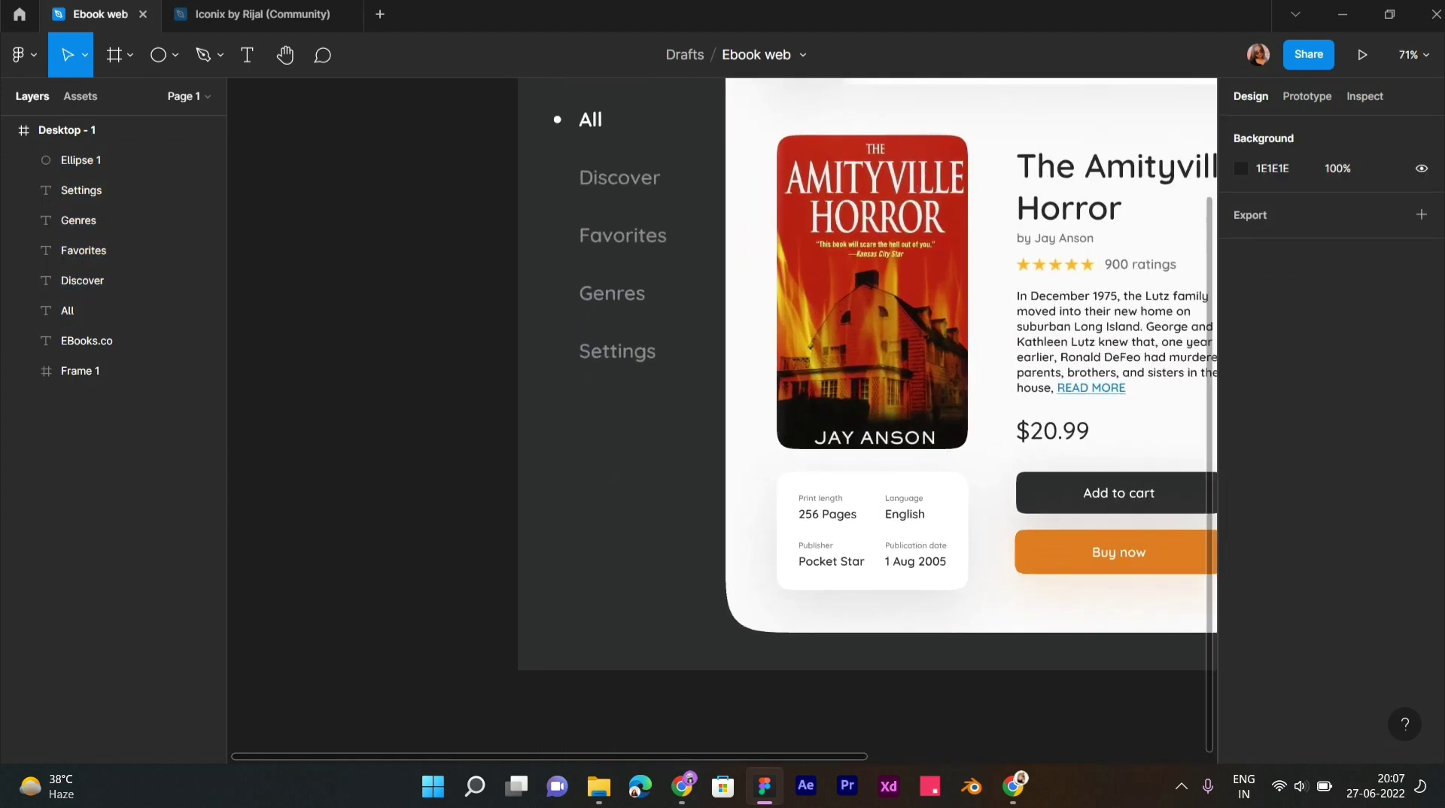
# Retype the item below Genres as 'Alerts'
pyautogui.click(617, 350)
pyautogui.press('Return')
pyautogui.write('Alerts')
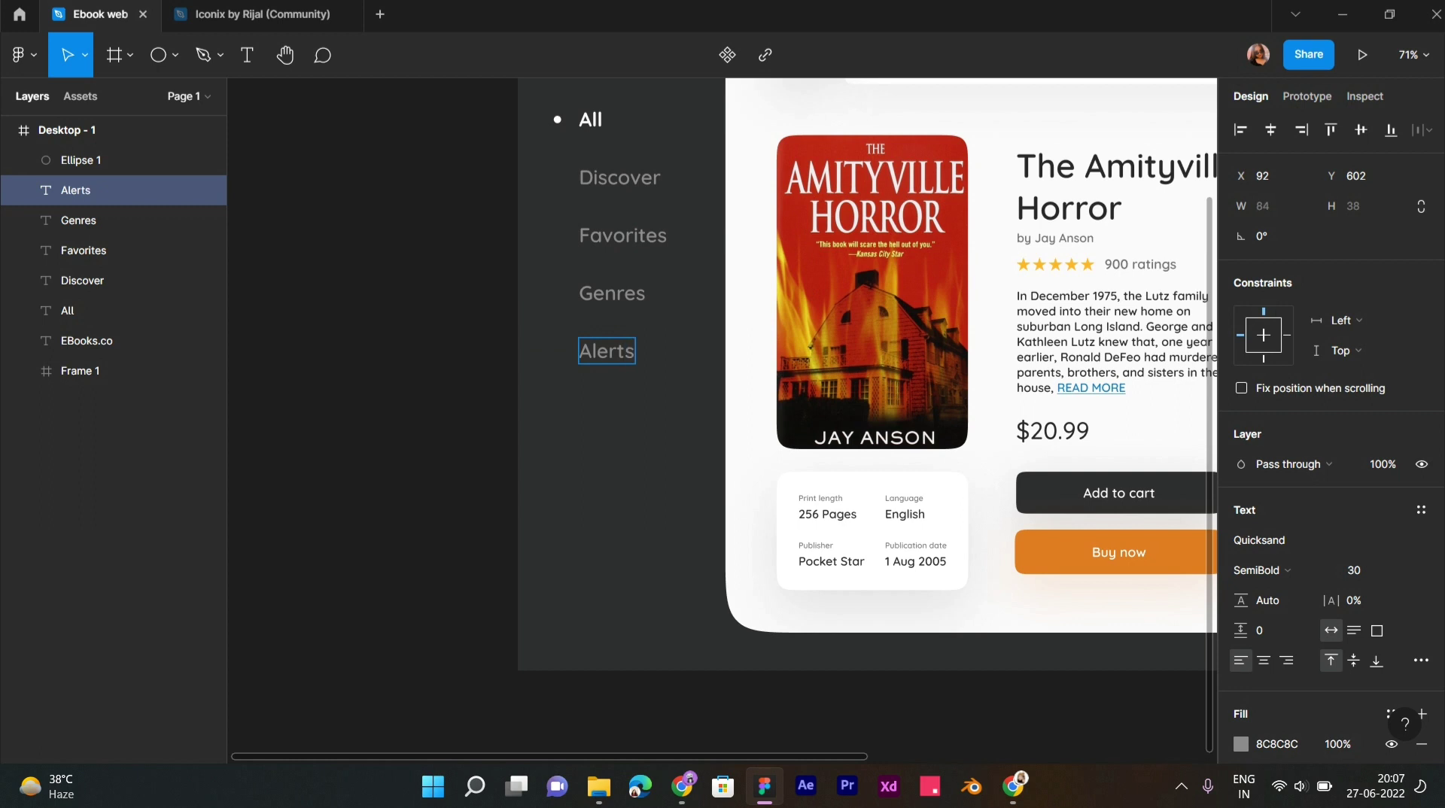
pyautogui.press('Escape')
# Add a copy below Alerts retyped as 'Settings'
pyautogui.keyDown('alt'); pyautogui.moveTo(607, 350); pyautogui.dragTo(606, 409); pyautogui.keyUp('alt')
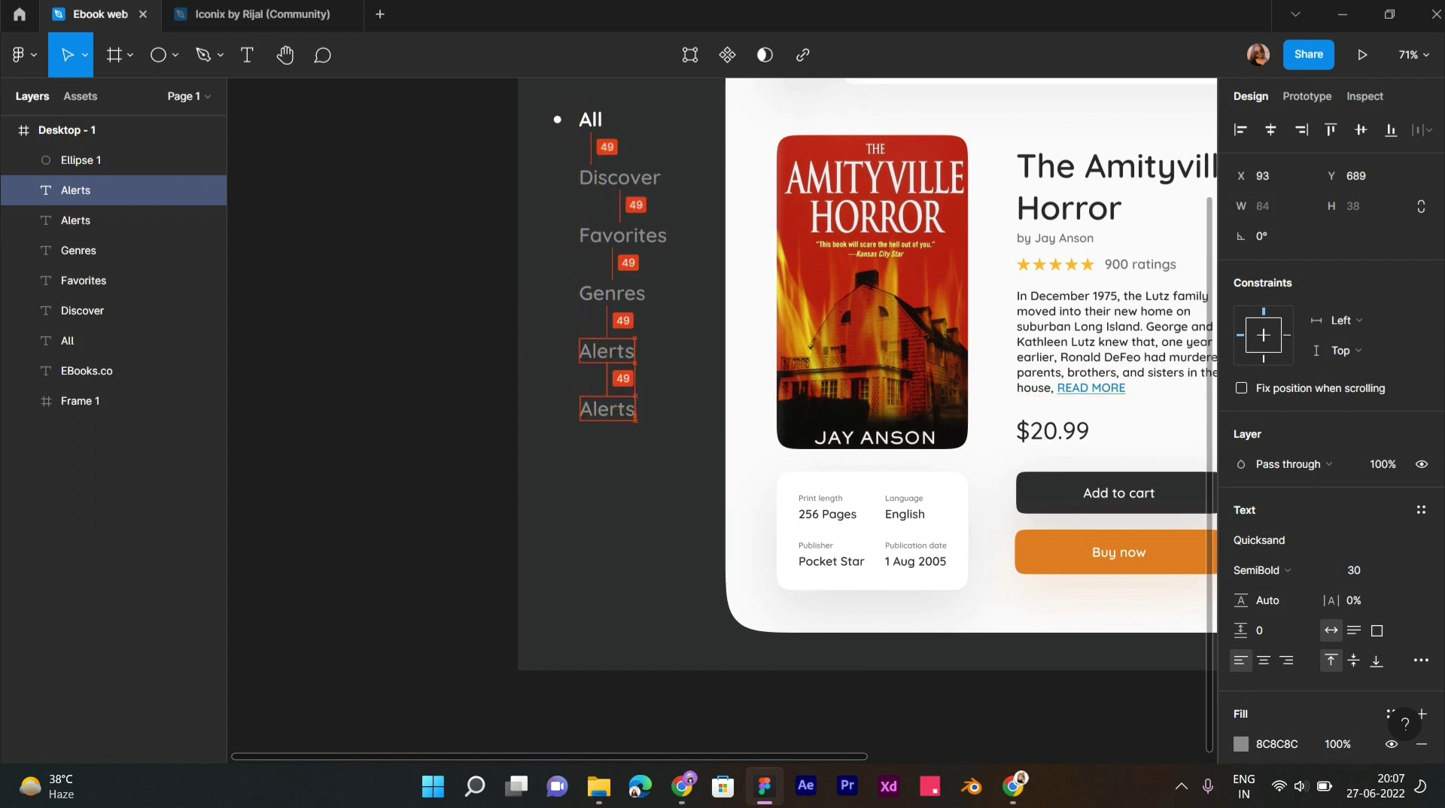
pyautogui.press('Return')
pyautogui.write('Setting')
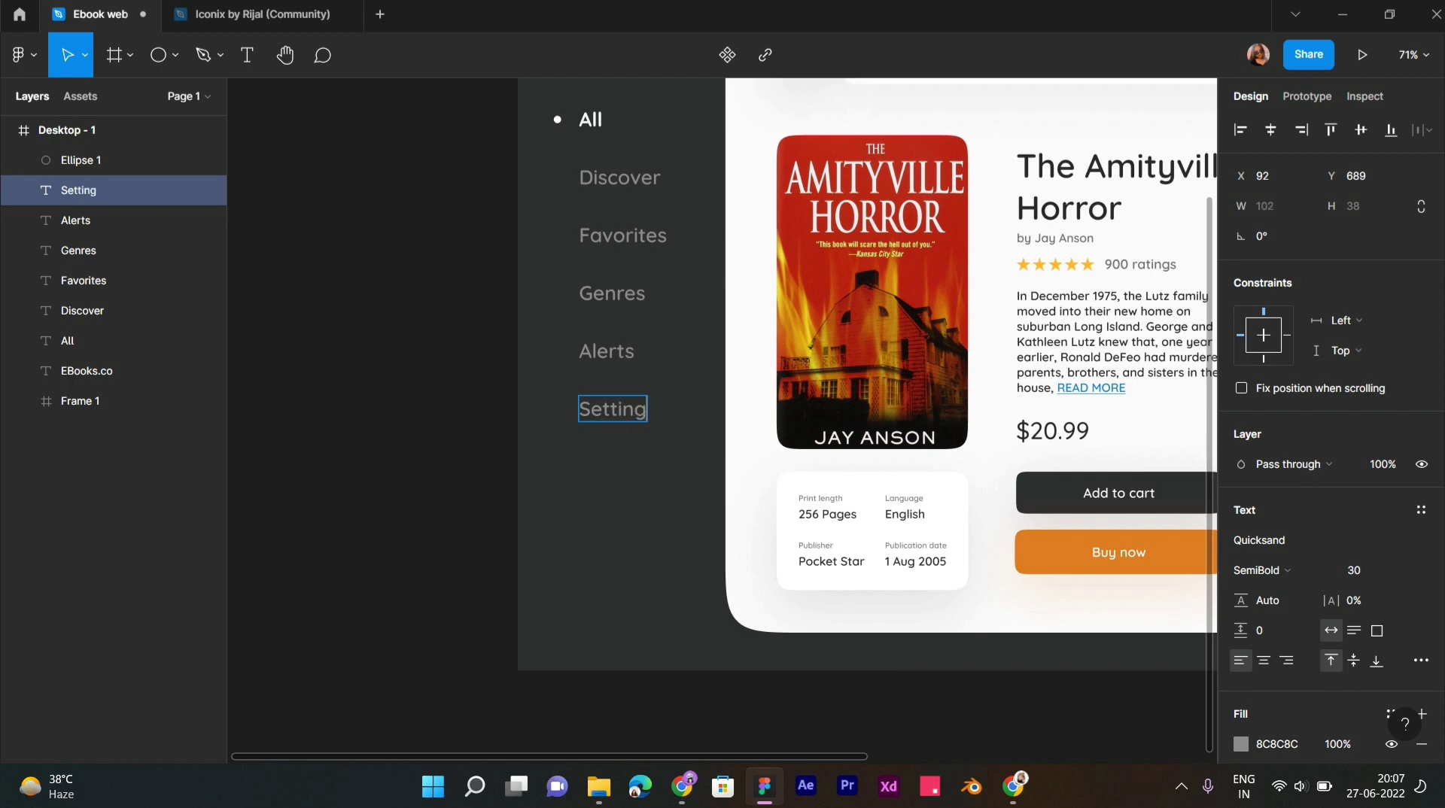
pyautogui.press('Escape')
pyautogui.press('Escape')
pyautogui.hotkey('shift', '1')
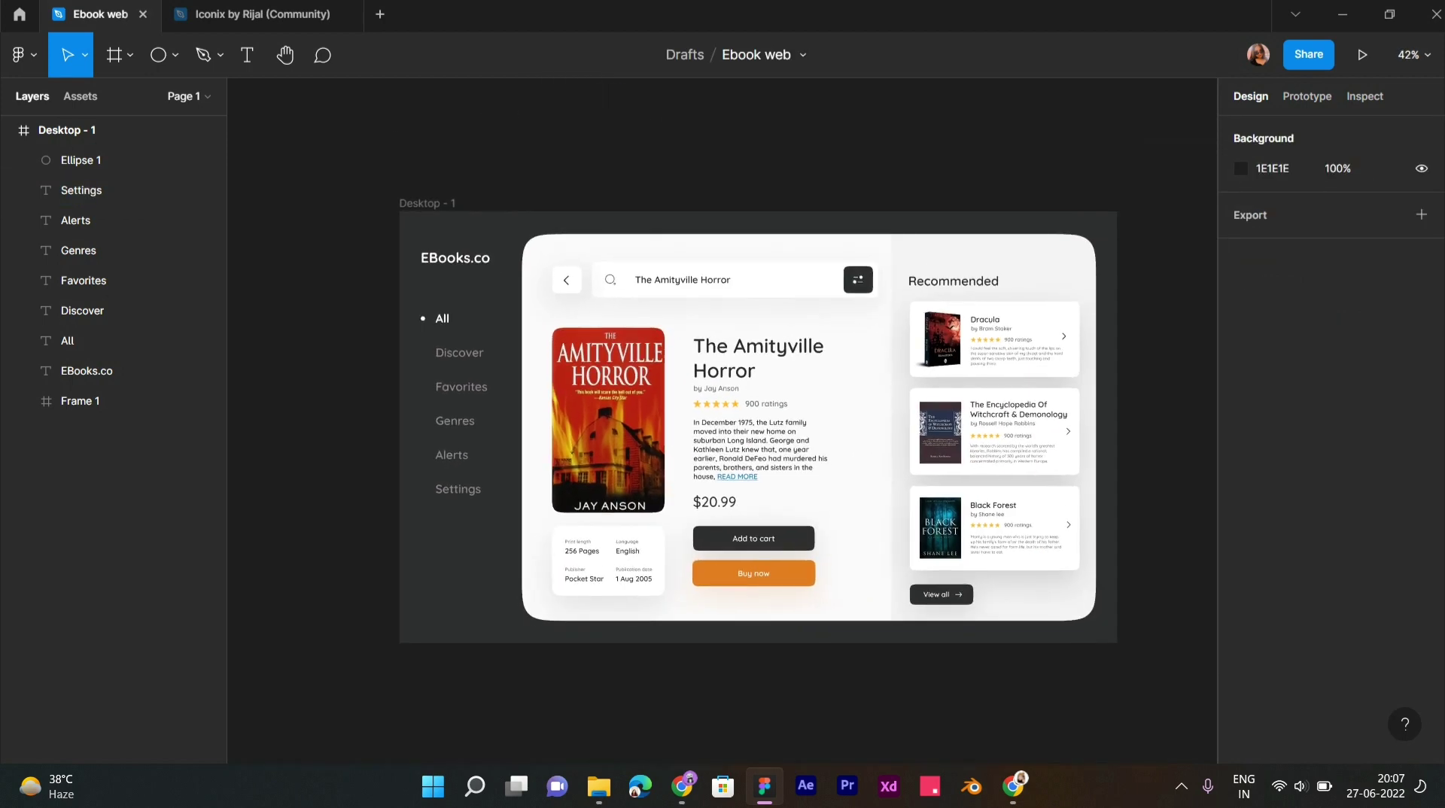
pyautogui.scroll(5, 903, 472)
pyautogui.scroll(-3, 903, 472)
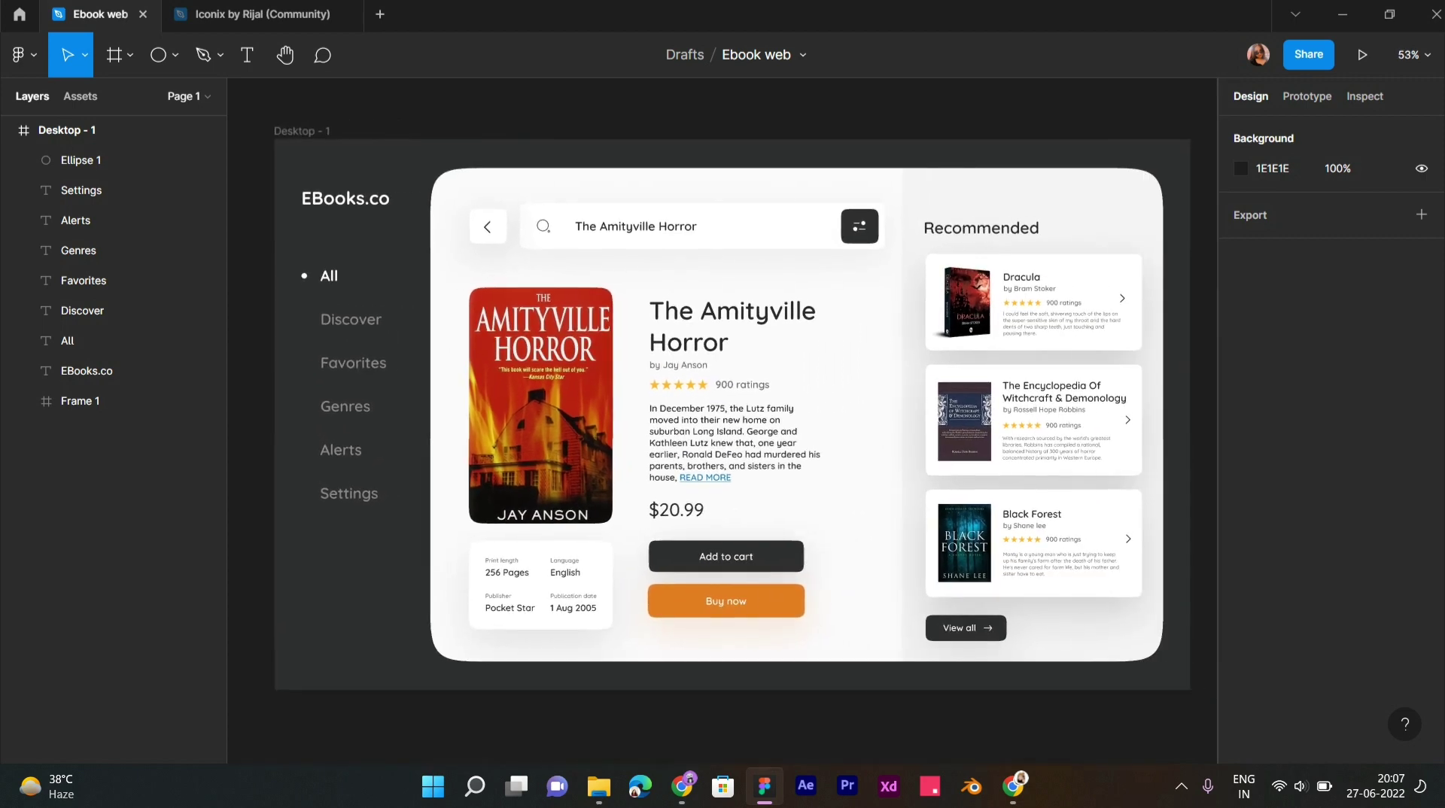
pyautogui.click(113, 370)
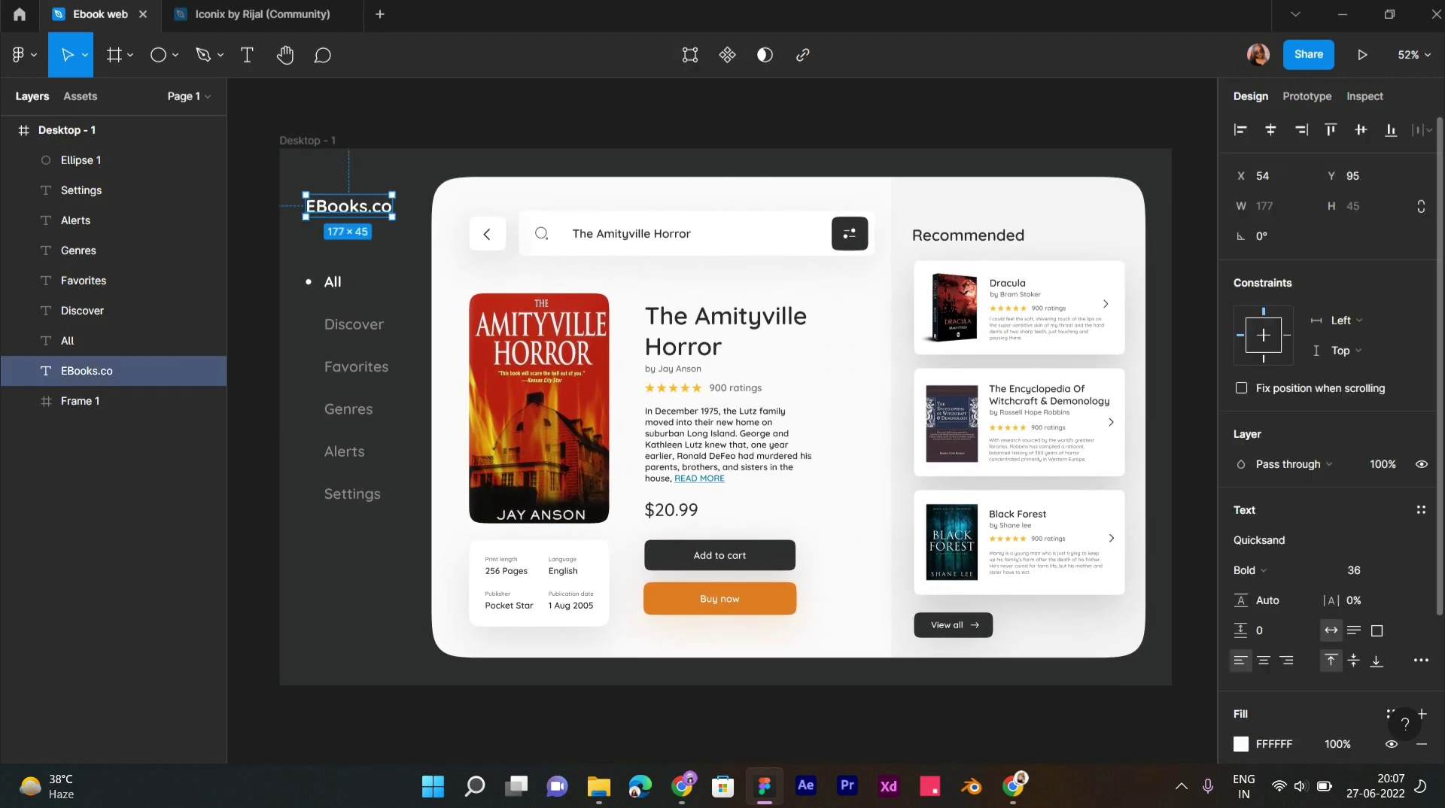
pyautogui.press('Return')
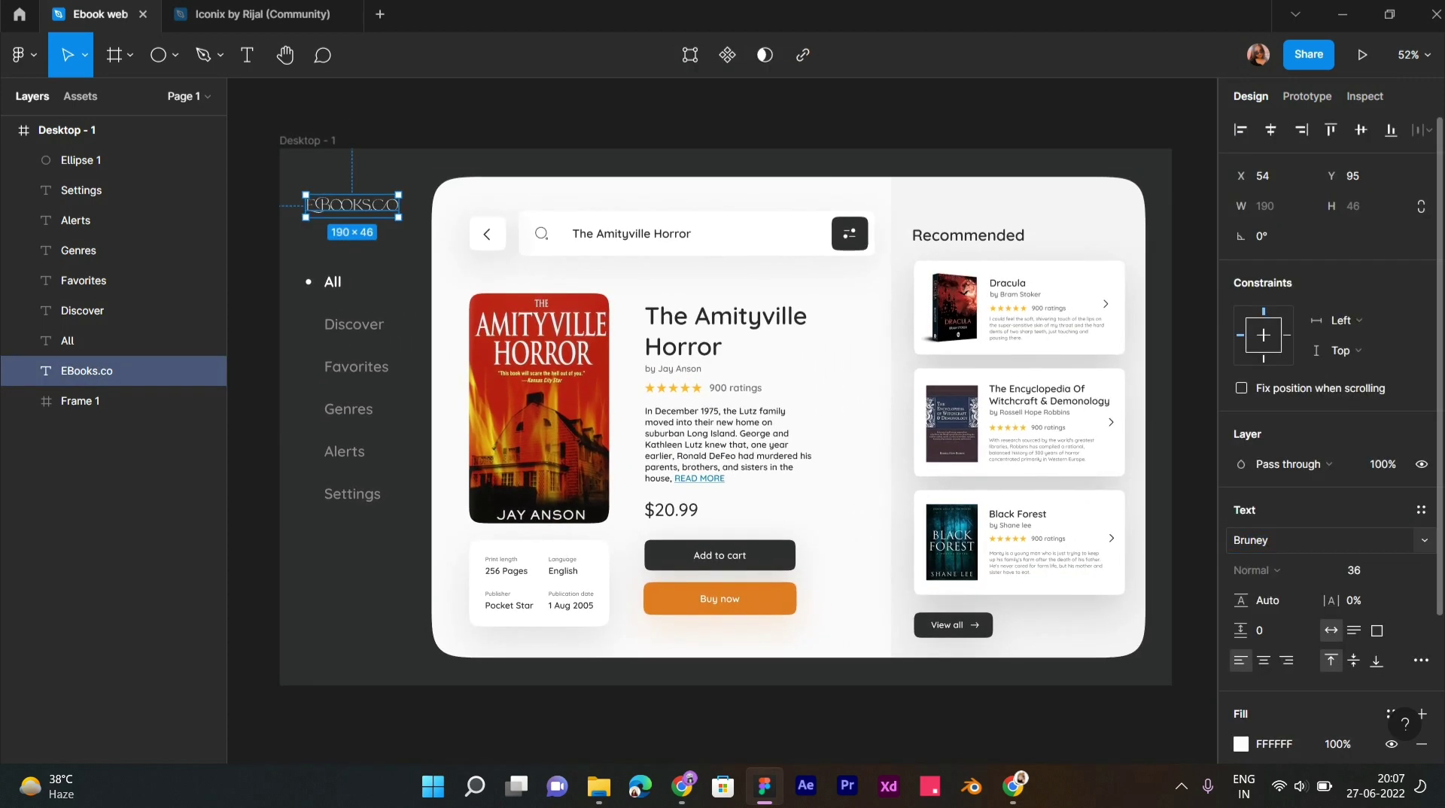
pyautogui.click(1280, 540)
pyautogui.press('Return')
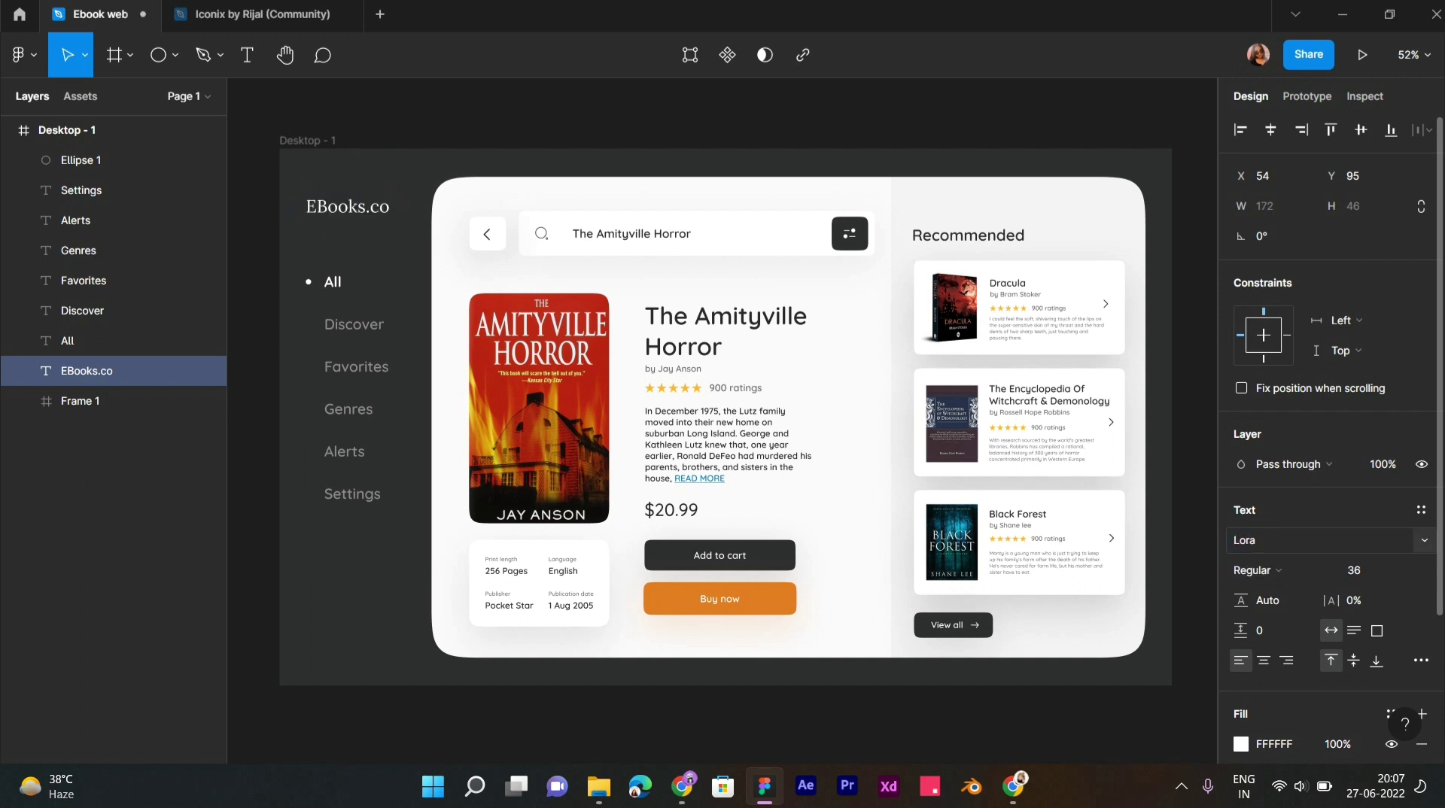
pyautogui.click(1279, 541)
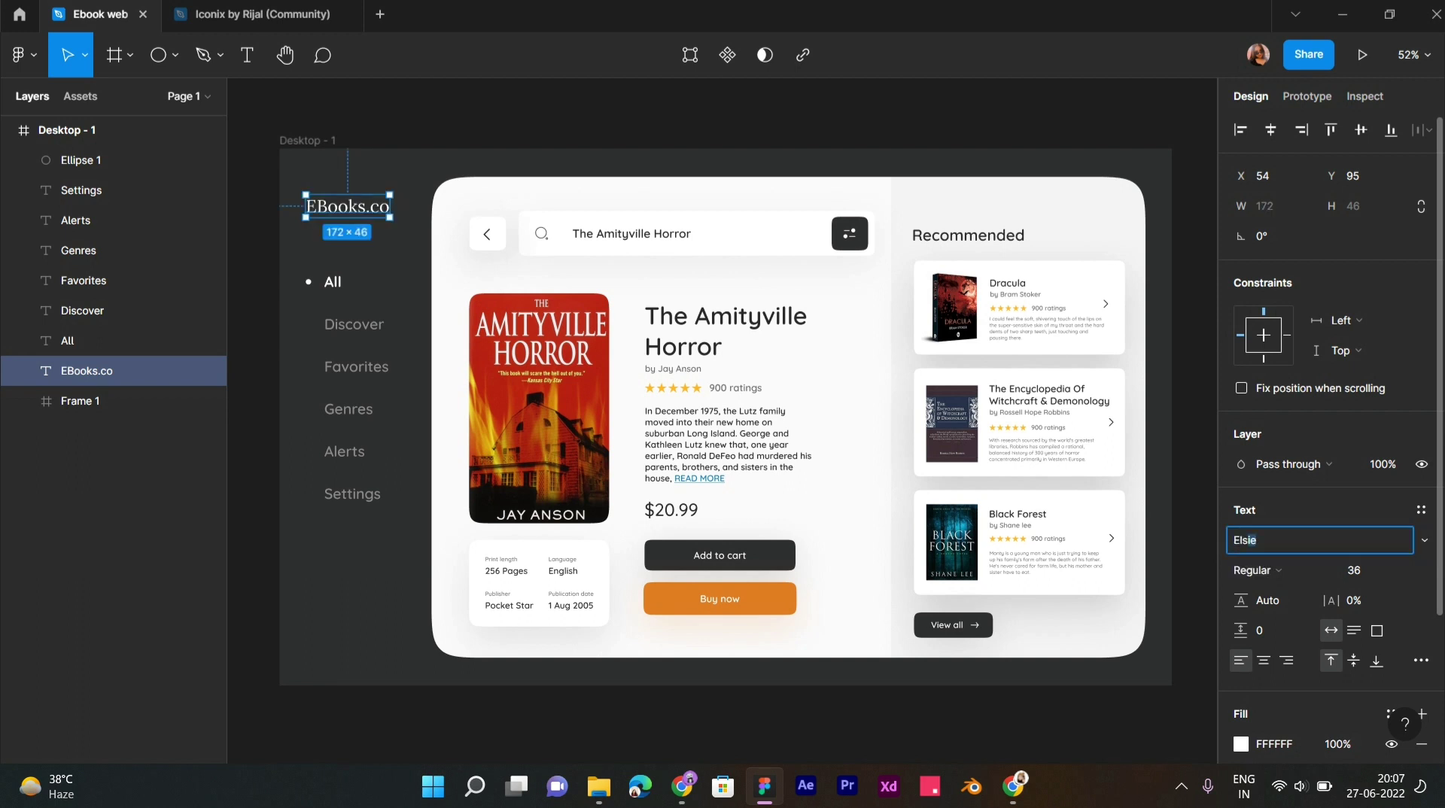
pyautogui.press('Return')
pyautogui.click(1280, 570)
pyautogui.click(1249, 593)
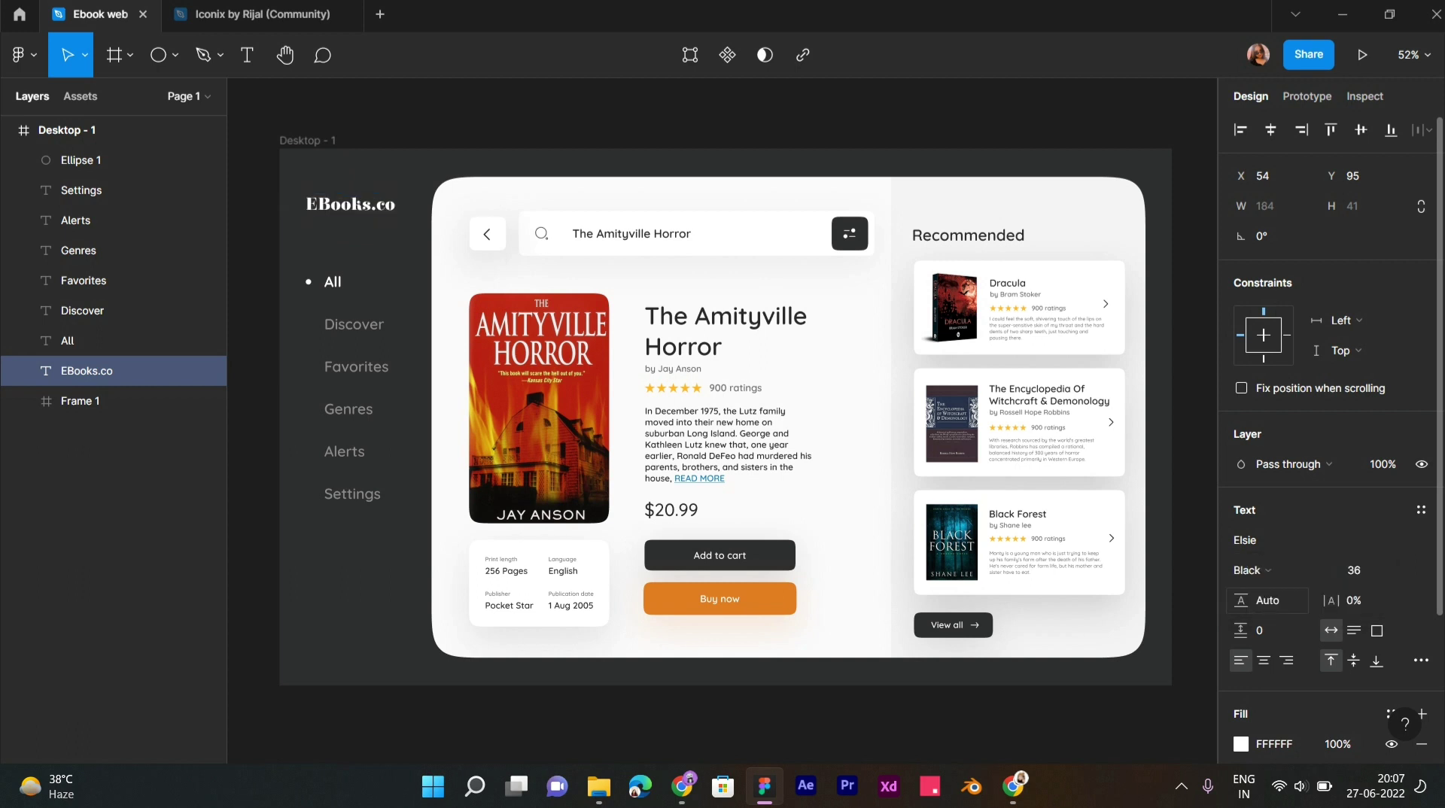
pyautogui.press('Down')
pyautogui.press('Down')
pyautogui.press('Down')
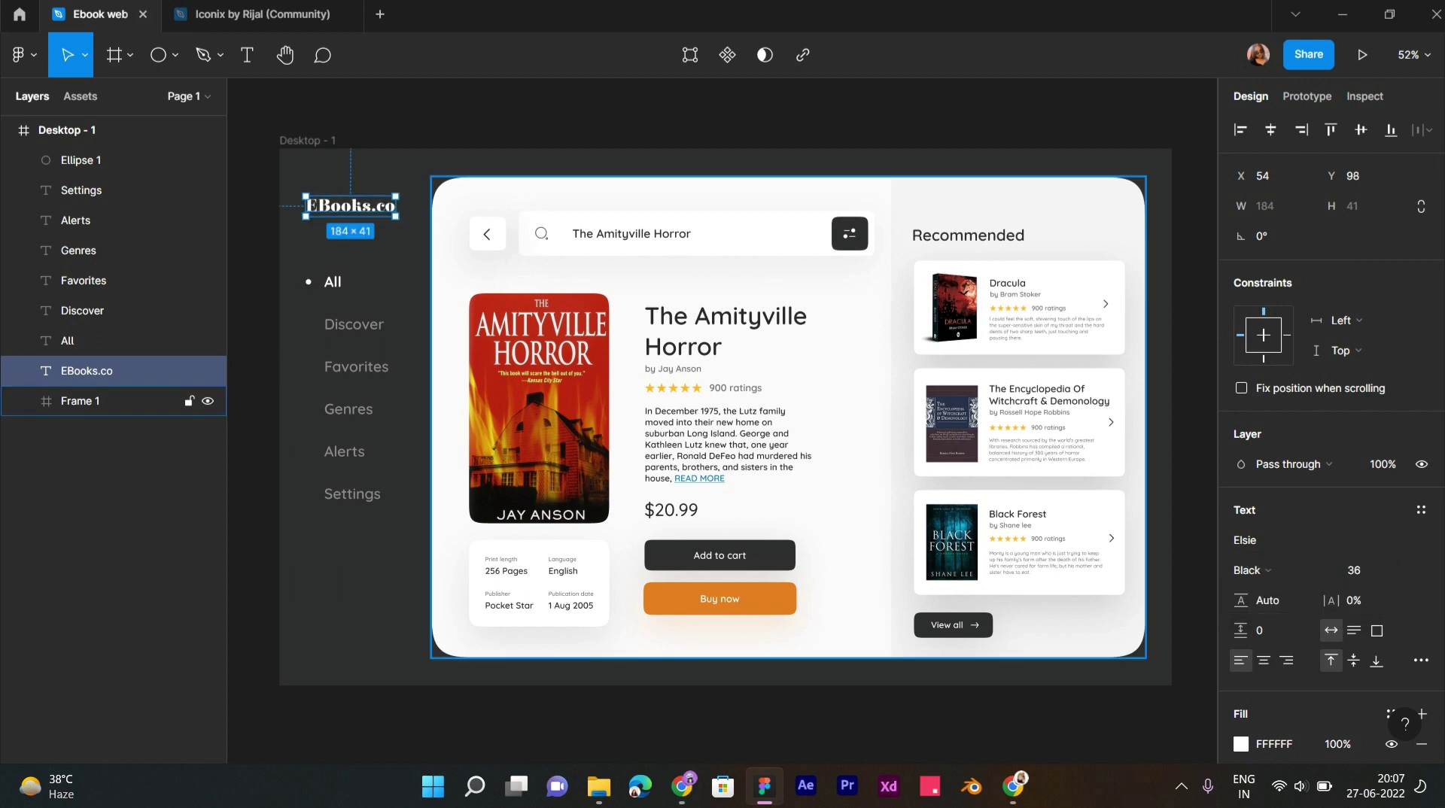
pyautogui.press('Return')
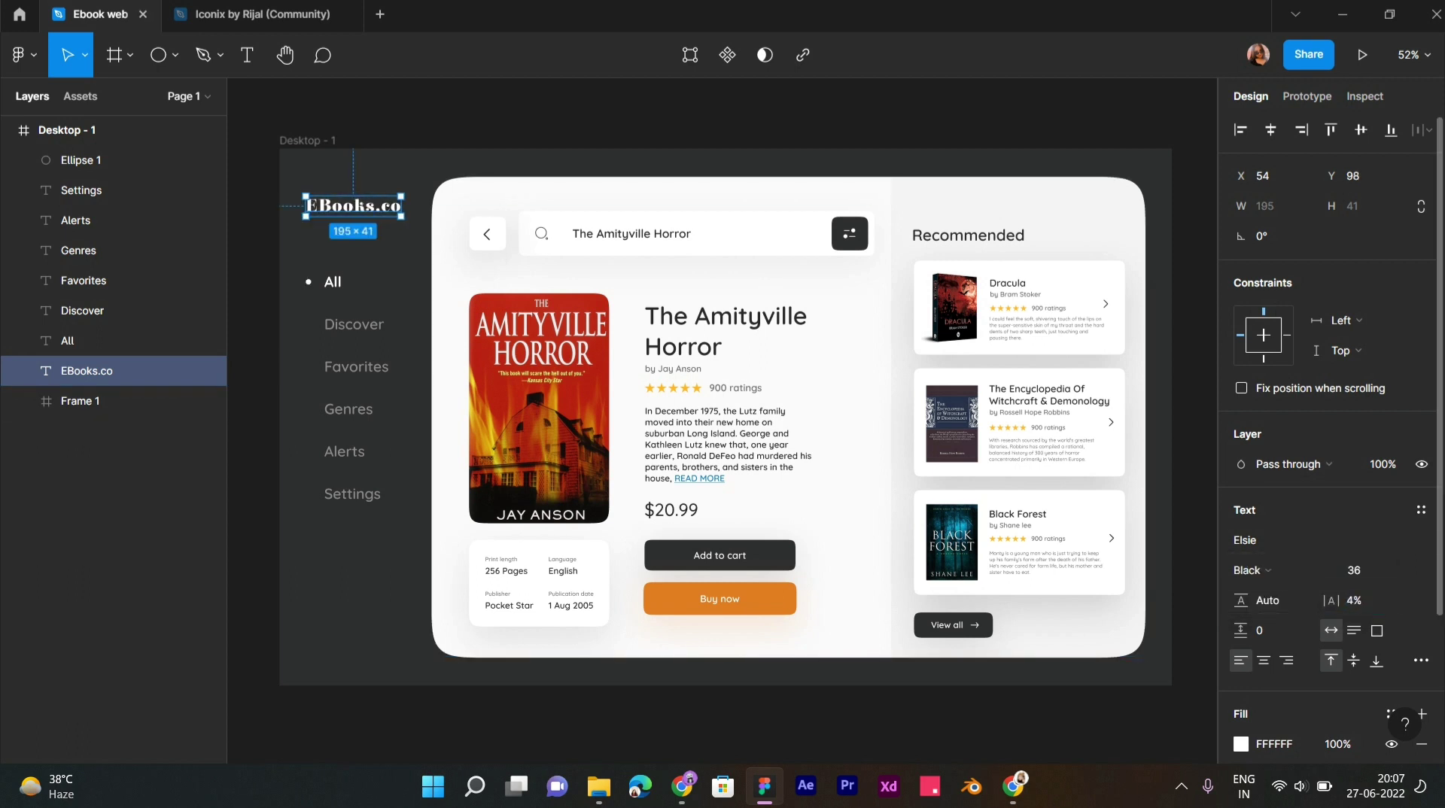
pyautogui.press('Escape')
pyautogui.click(86, 370)
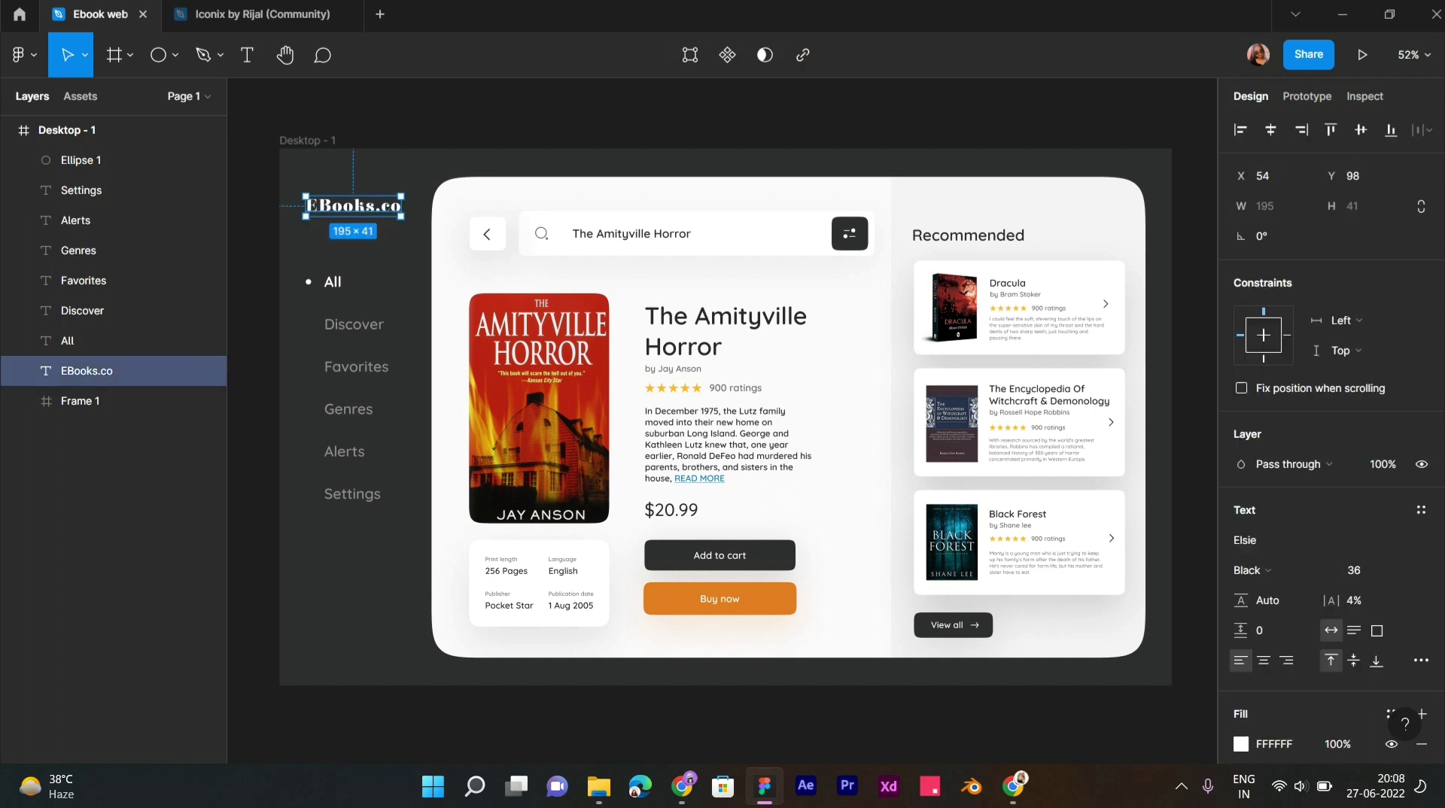
pyautogui.click(1294, 540)
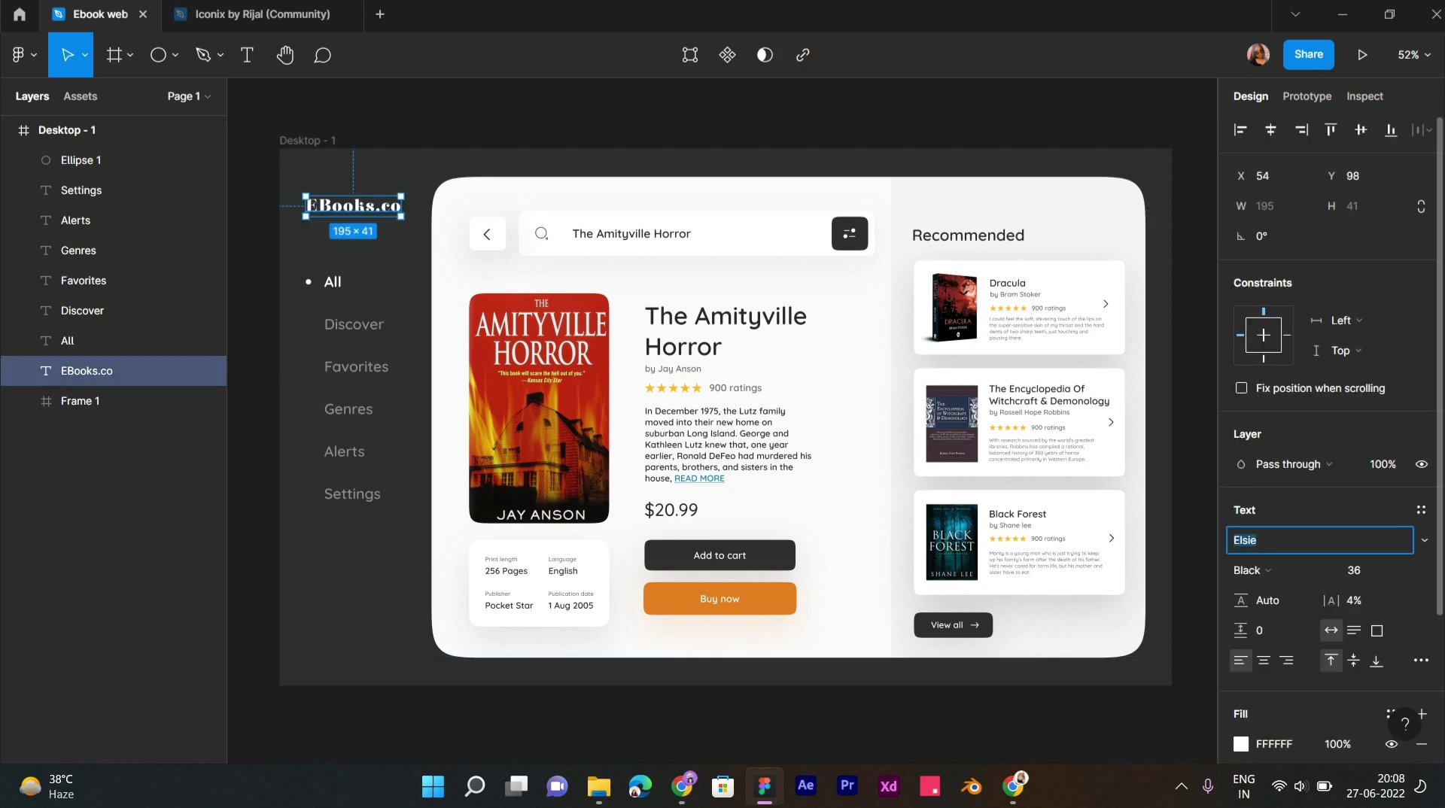
pyautogui.press('Return')
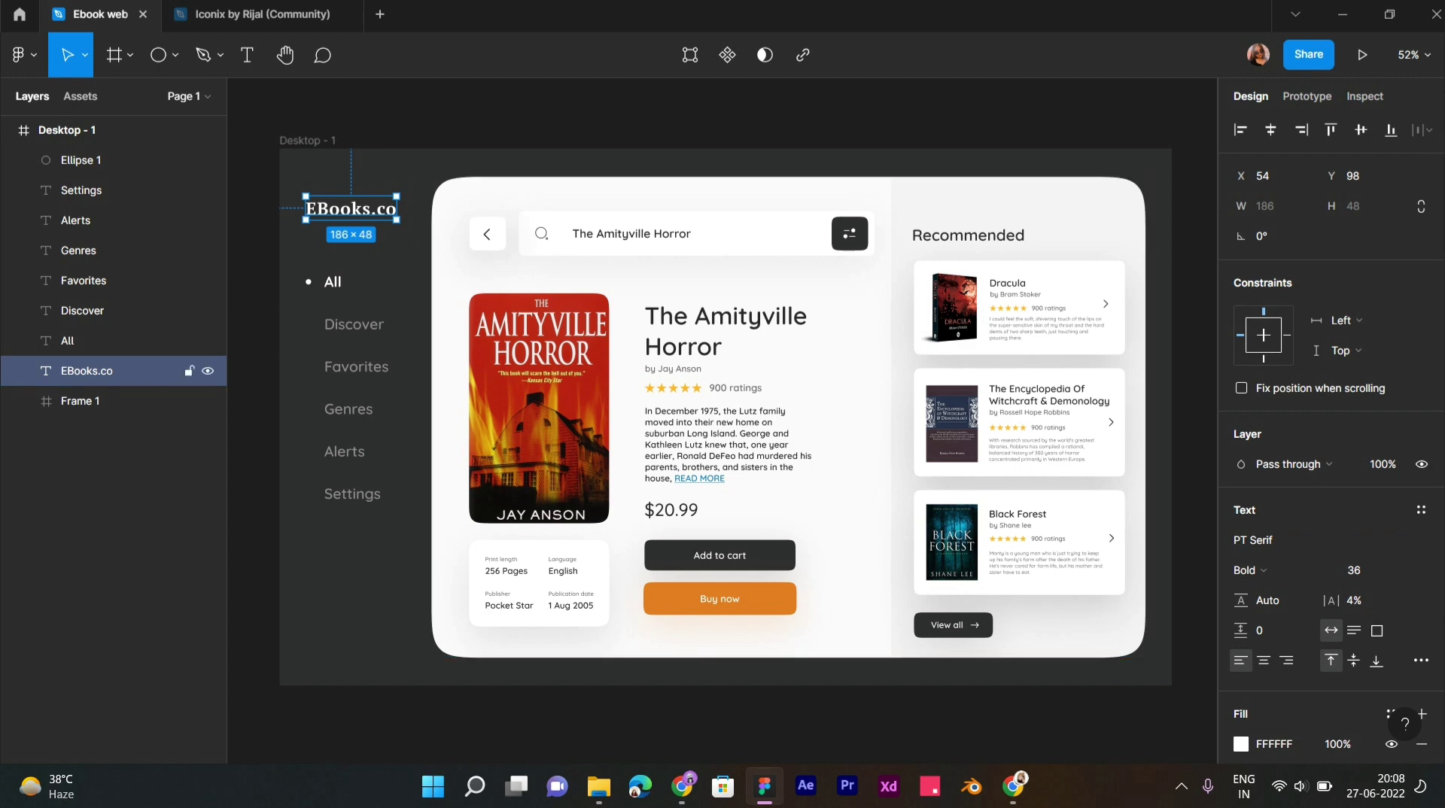
pyautogui.scroll(5, 355, 211)
pyautogui.moveTo(347, 207); pyautogui.dragTo(348, 210)
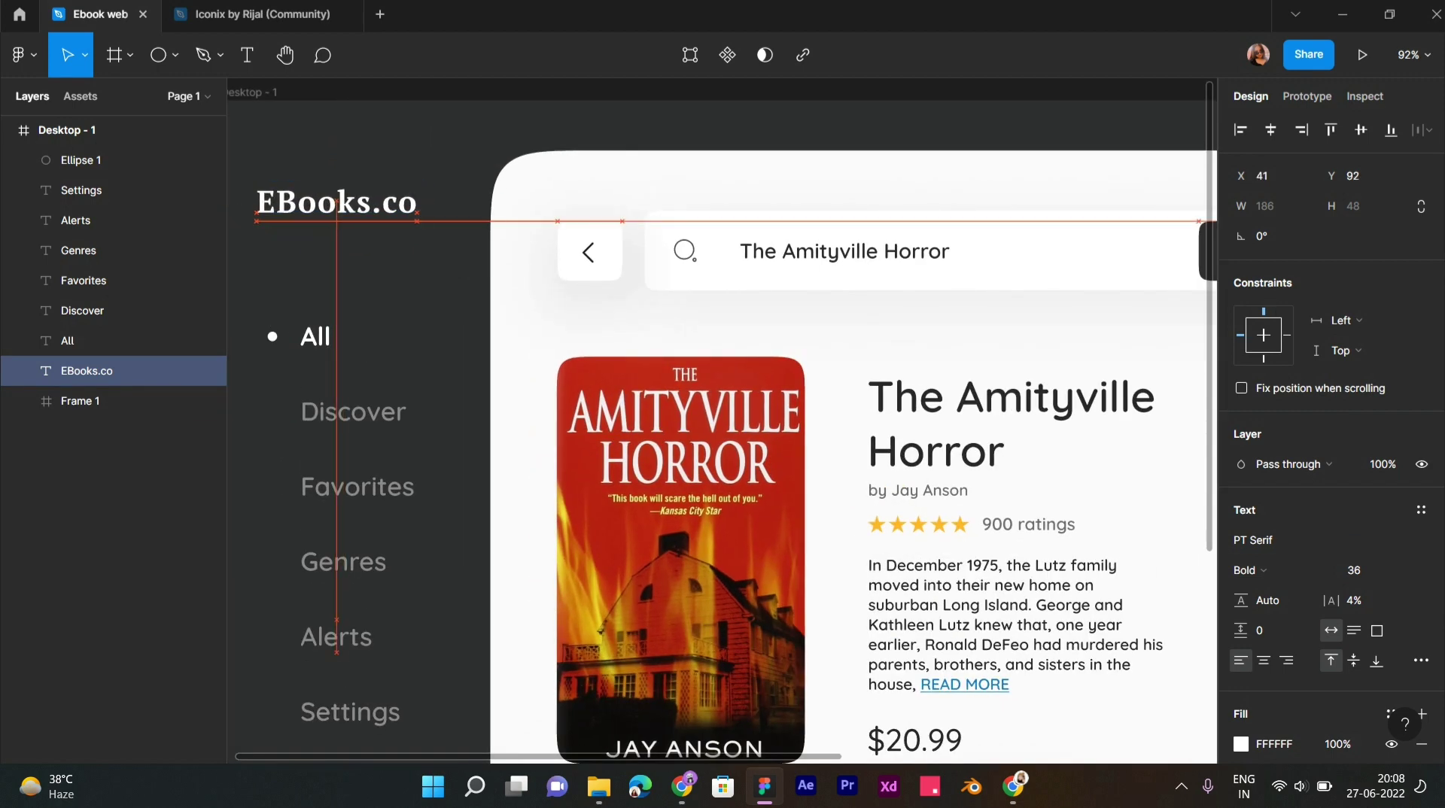
pyautogui.scroll(-3, 347, 211)
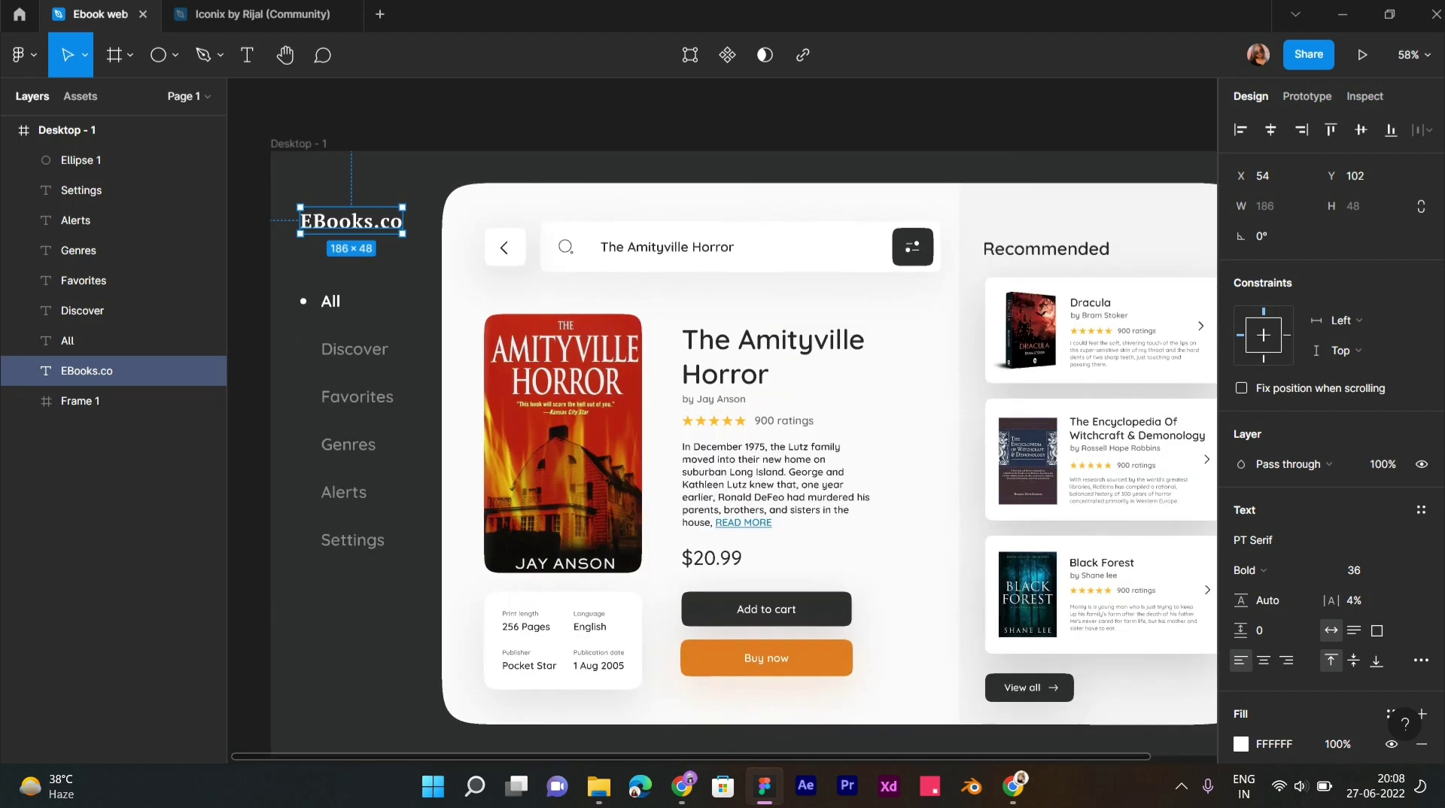
pyautogui.moveTo(282, 294); pyautogui.dragTo(407, 612)
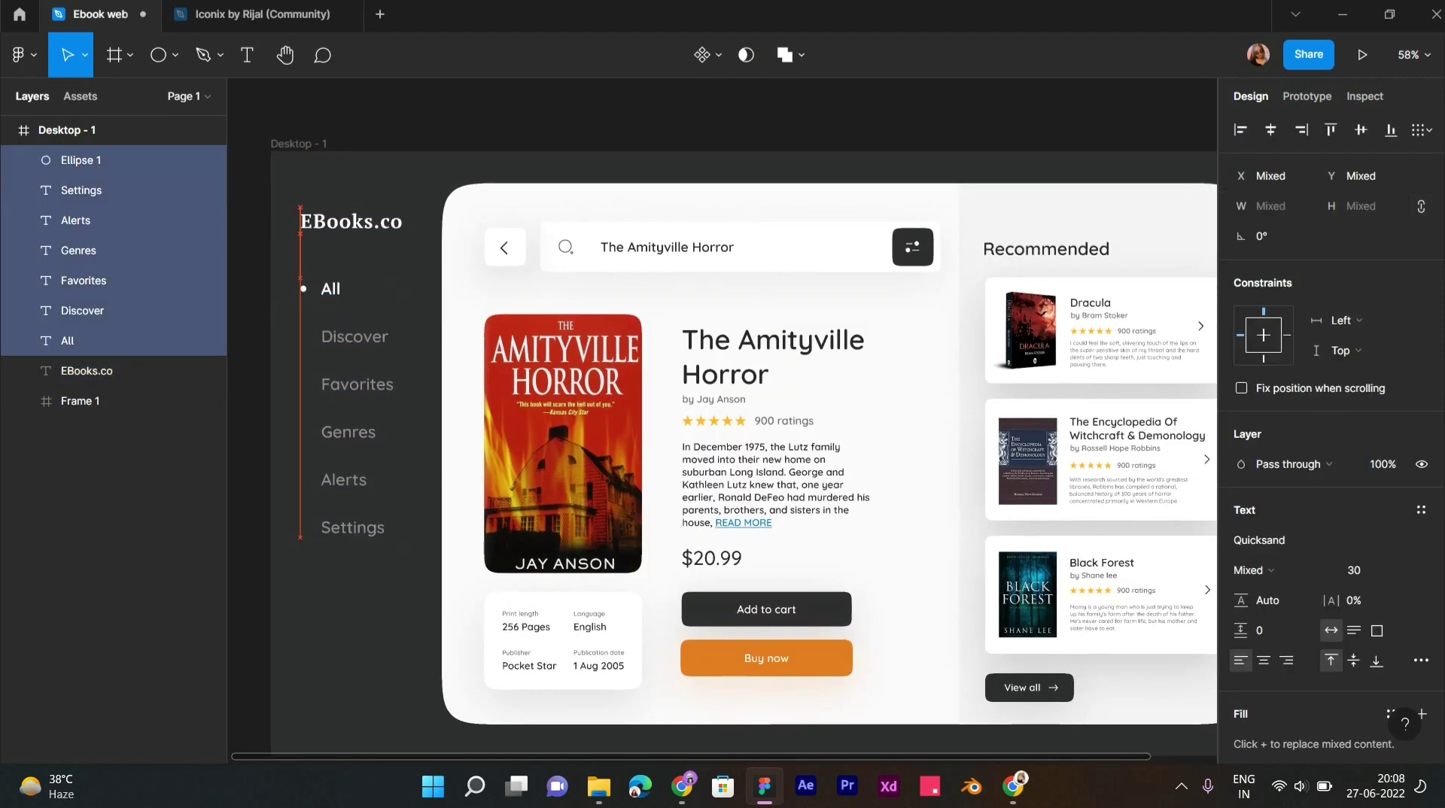
pyautogui.scroll(-3, 406, 515)
pyautogui.press('Escape')
pyautogui.scroll(3, 602, 452)
pyautogui.scroll(-2, 603, 451)
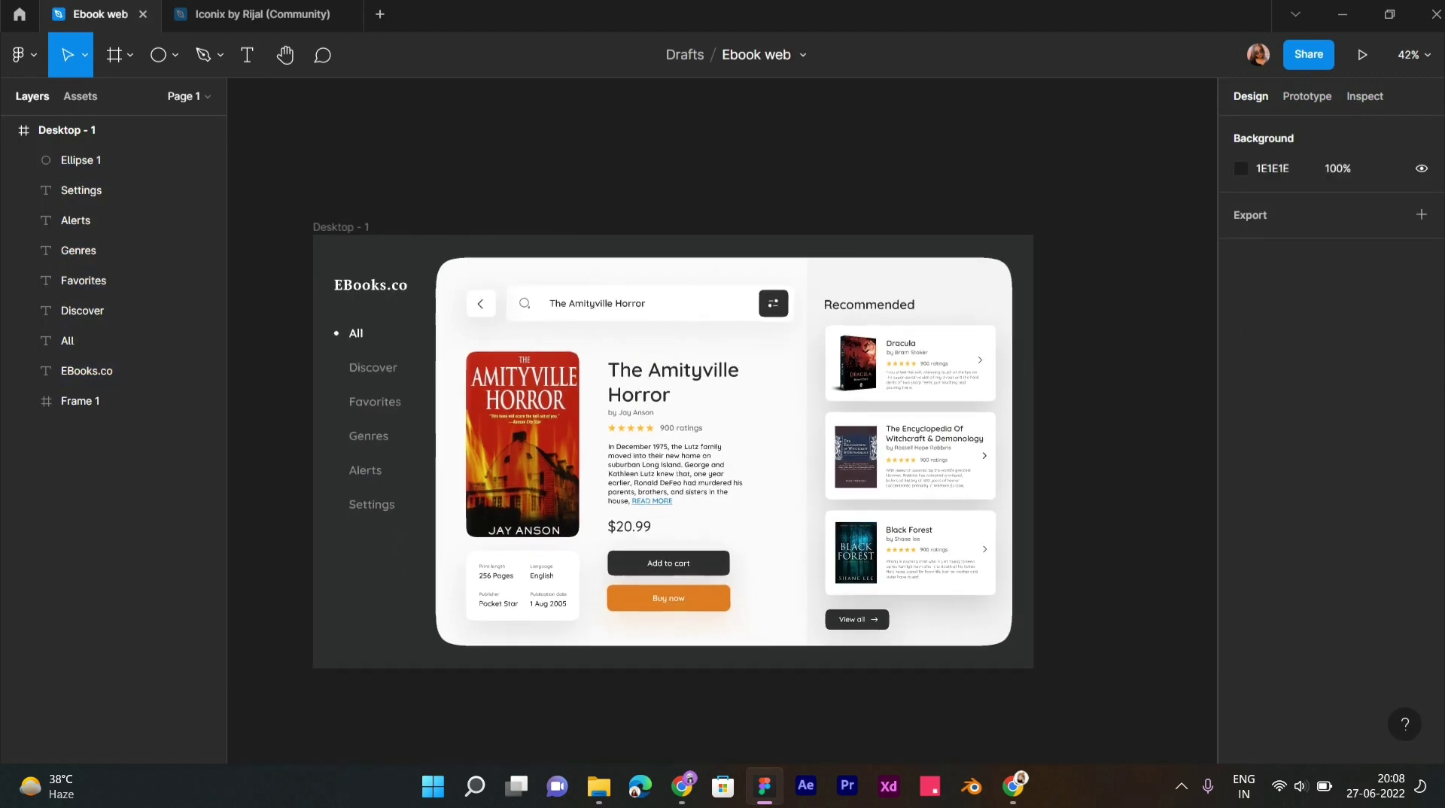
pyautogui.scroll(3, 500, 575)
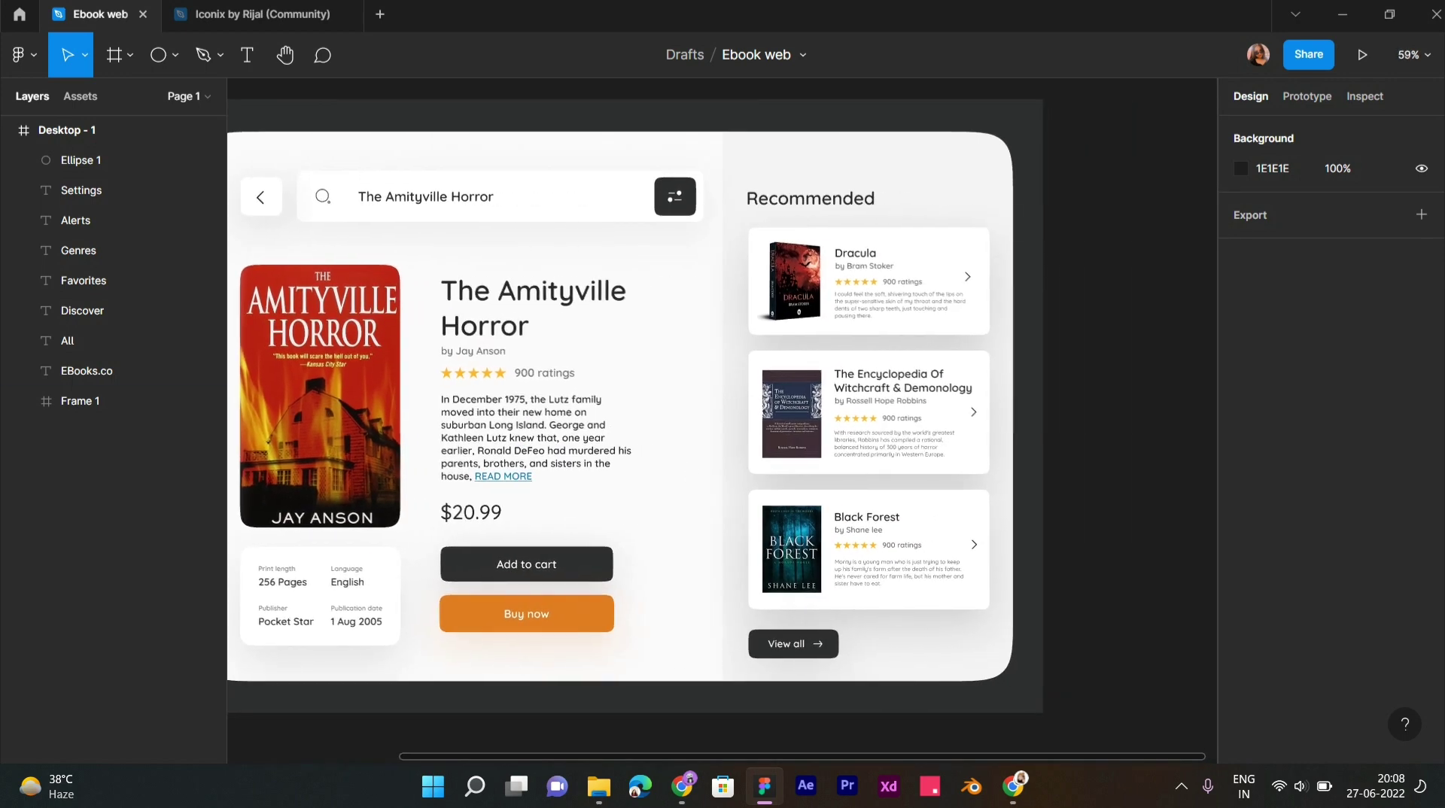
# Widen the book description paragraph and move the $20.99 price up toward it
pyautogui.click(75, 401)
pyautogui.click(537, 437)
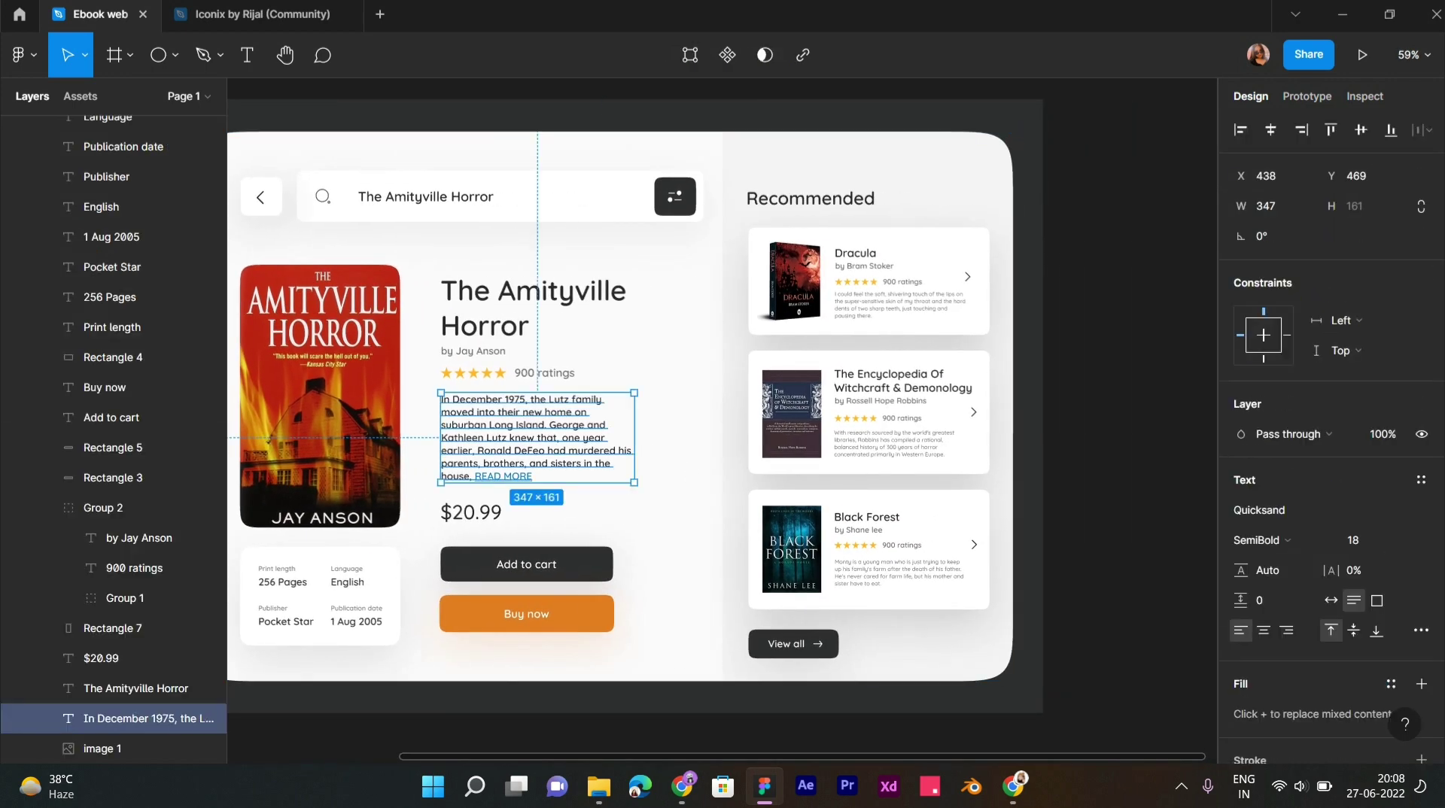
pyautogui.moveTo(635, 437); pyautogui.dragTo(683, 438)
pyautogui.click(471, 511)
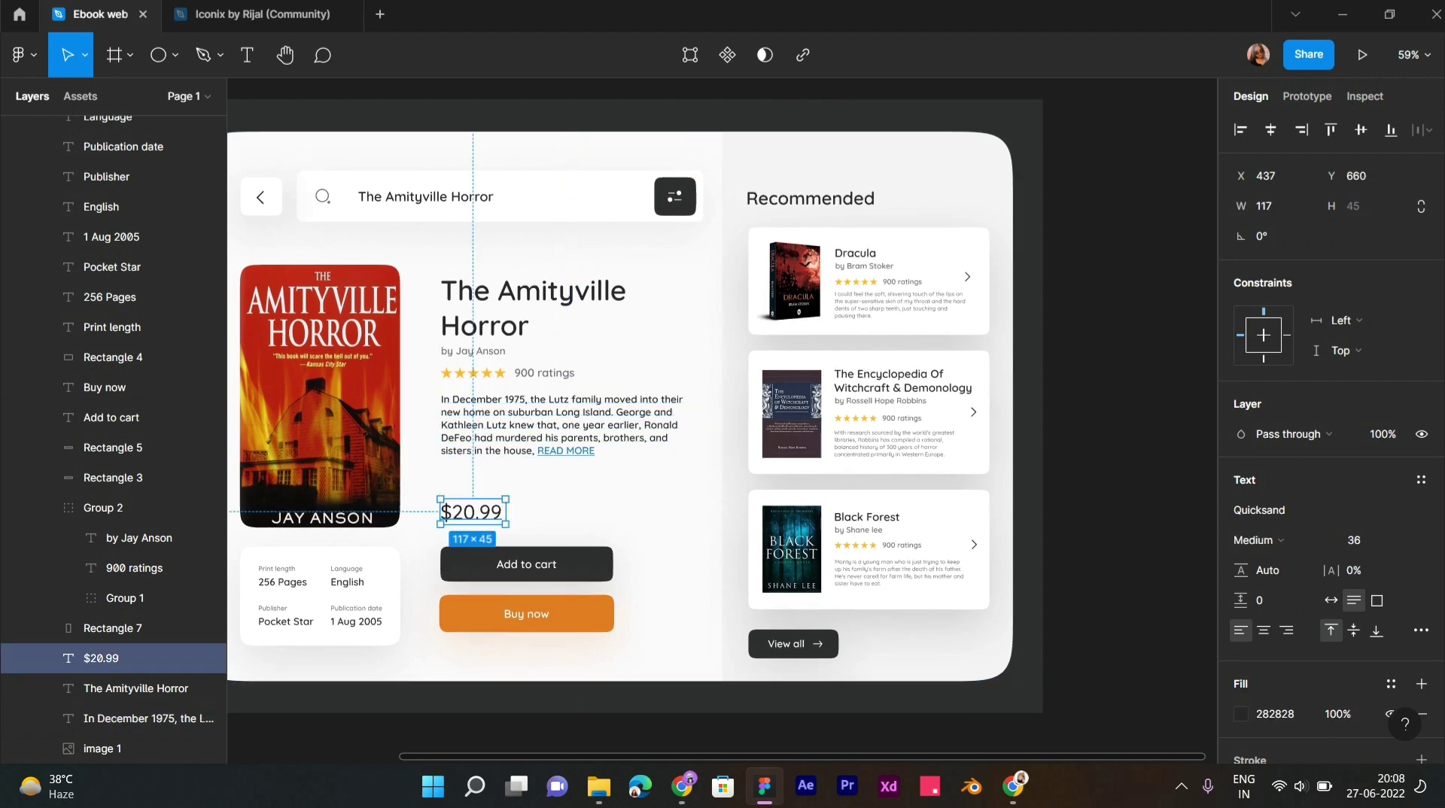
pyautogui.moveTo(472, 512); pyautogui.dragTo(473, 511)
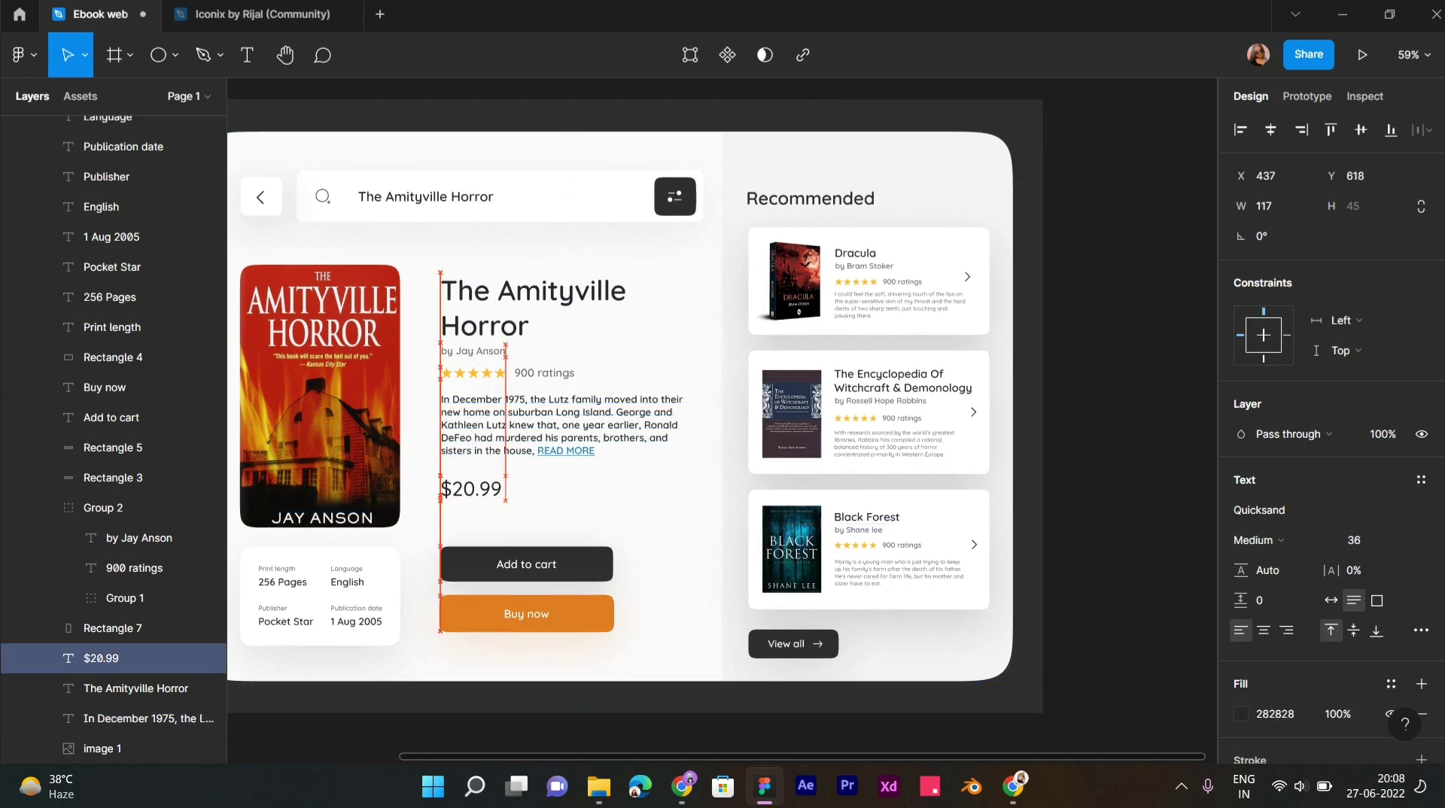
pyautogui.scroll(3, 471, 512)
# Duplicate $20.99 to its right and make the original SemiBold
pyautogui.moveTo(473, 475); pyautogui.dragTo(598, 474)
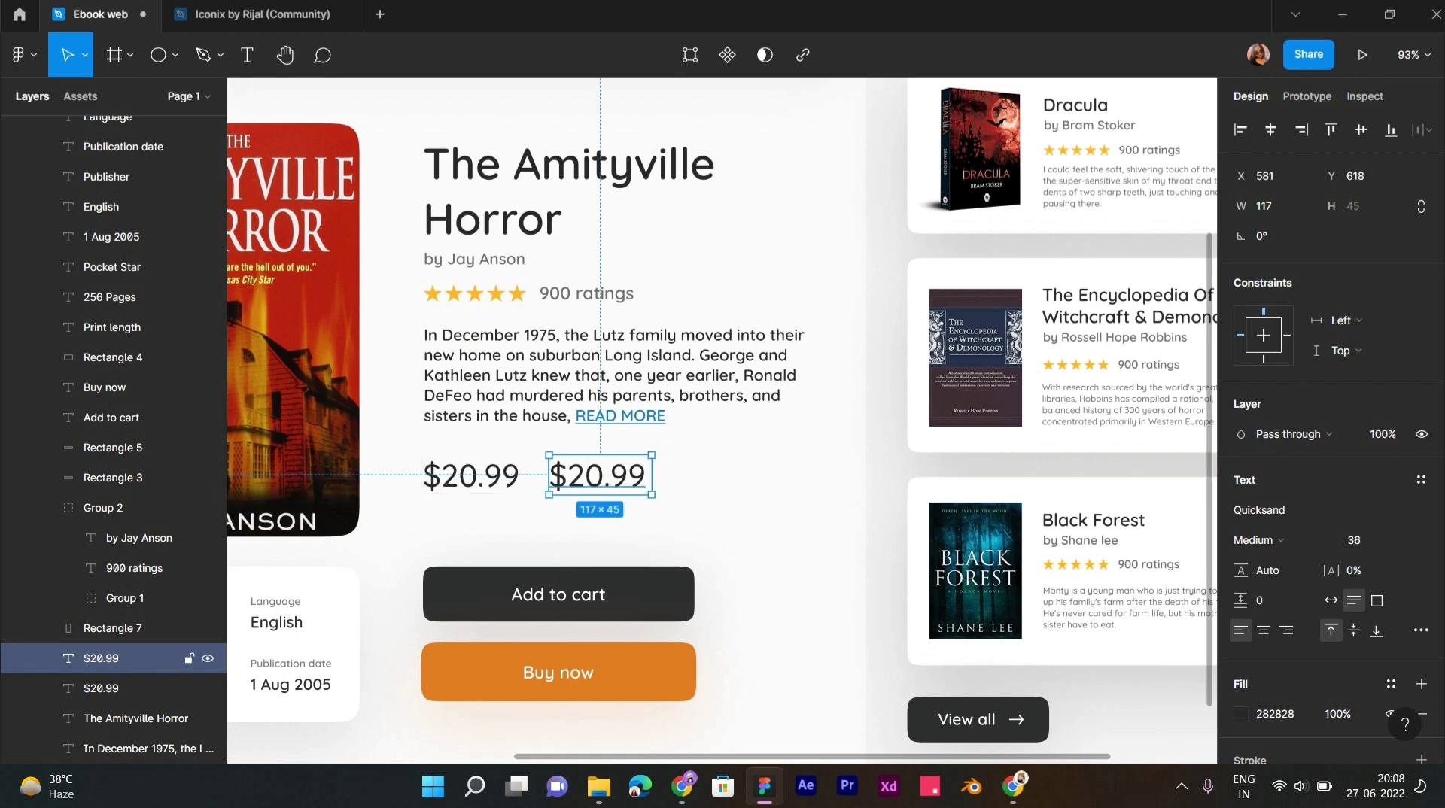
pyautogui.click(472, 475)
pyautogui.click(1257, 539)
pyautogui.click(1277, 540)
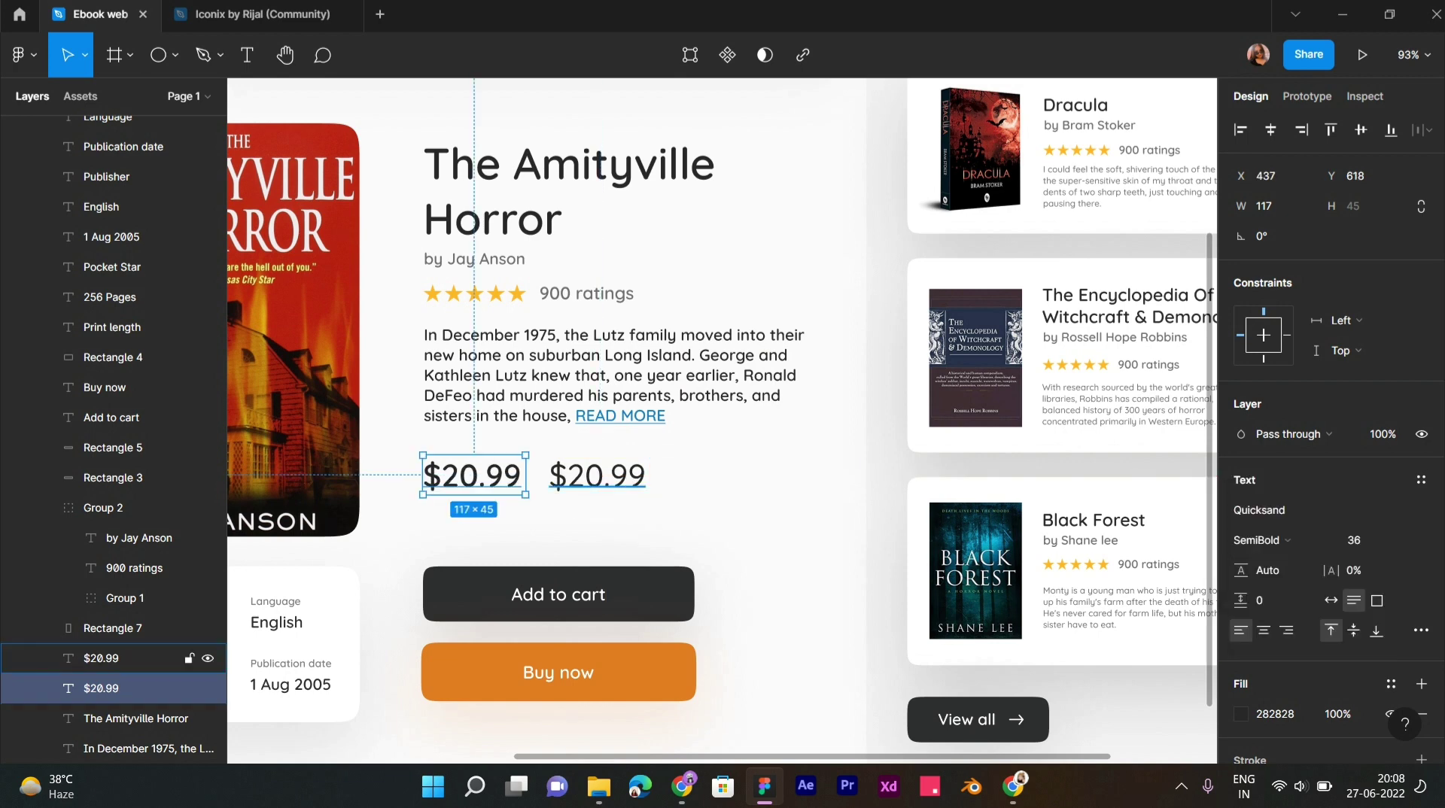
# Make the copy a struck-through $22.99 in grey 9A9A9A beside $20.99
pyautogui.click(101, 658)
pyautogui.write('2')
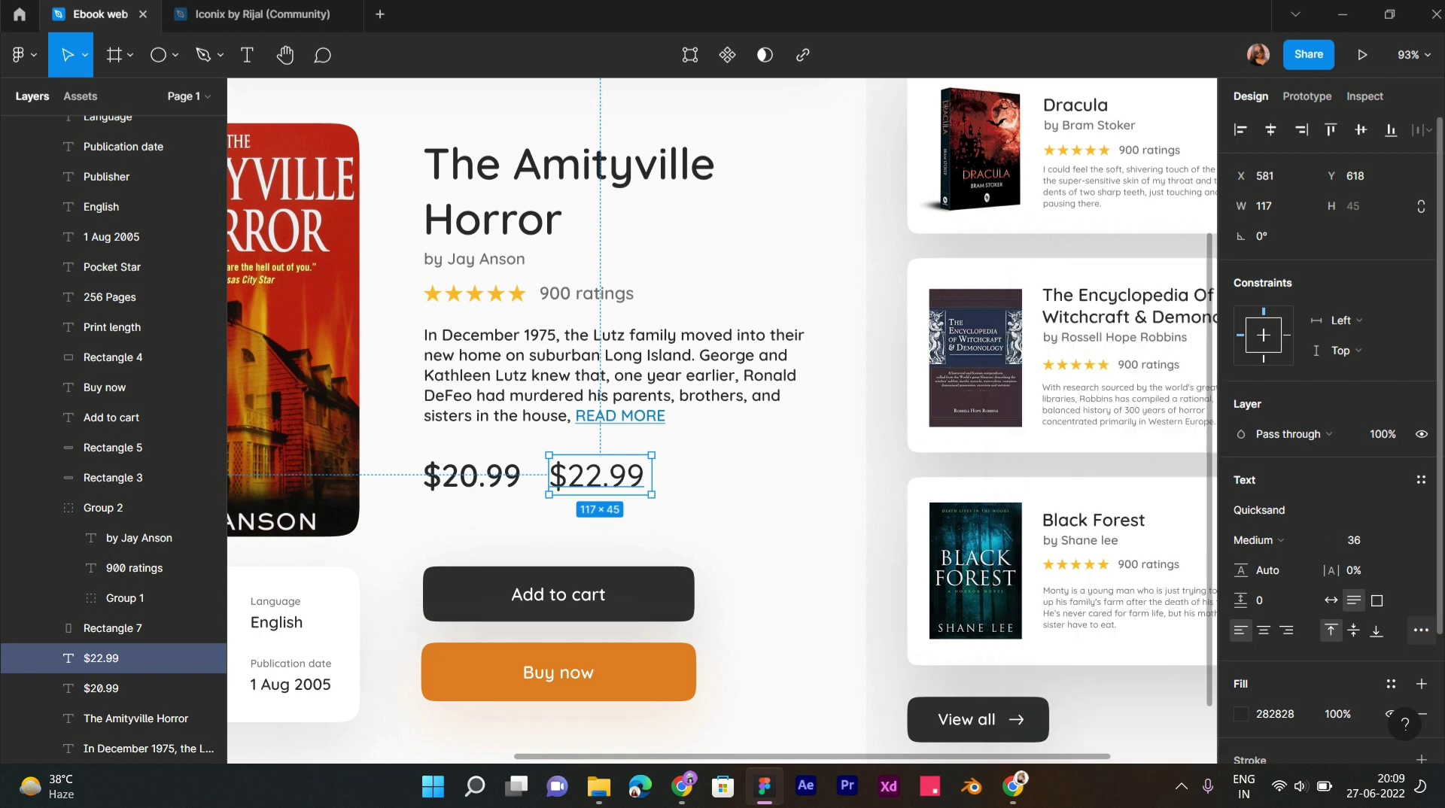
pyautogui.click(1421, 630)
pyautogui.click(1196, 538)
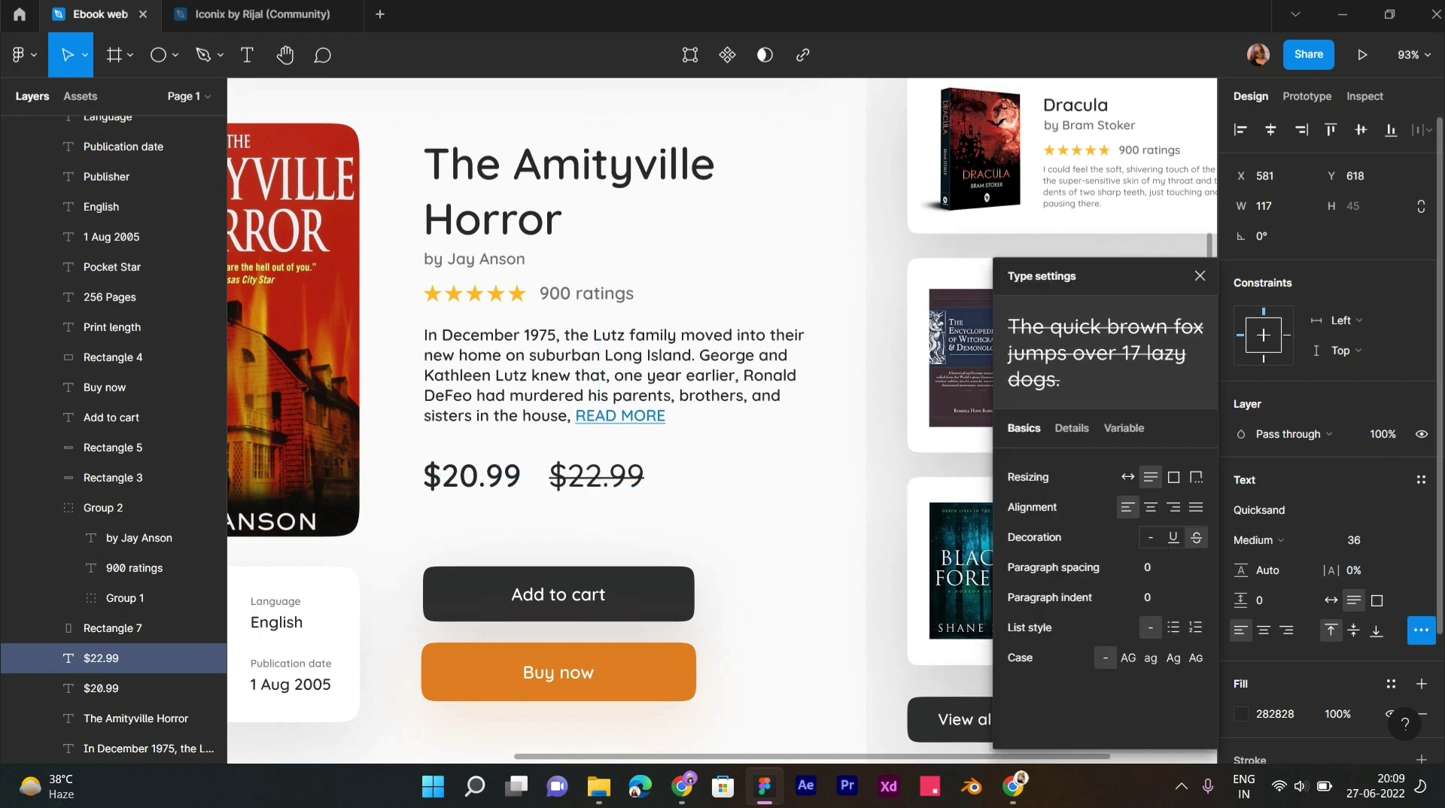
pyautogui.click(1241, 714)
pyautogui.write('9A9A9A')
pyautogui.press('Return')
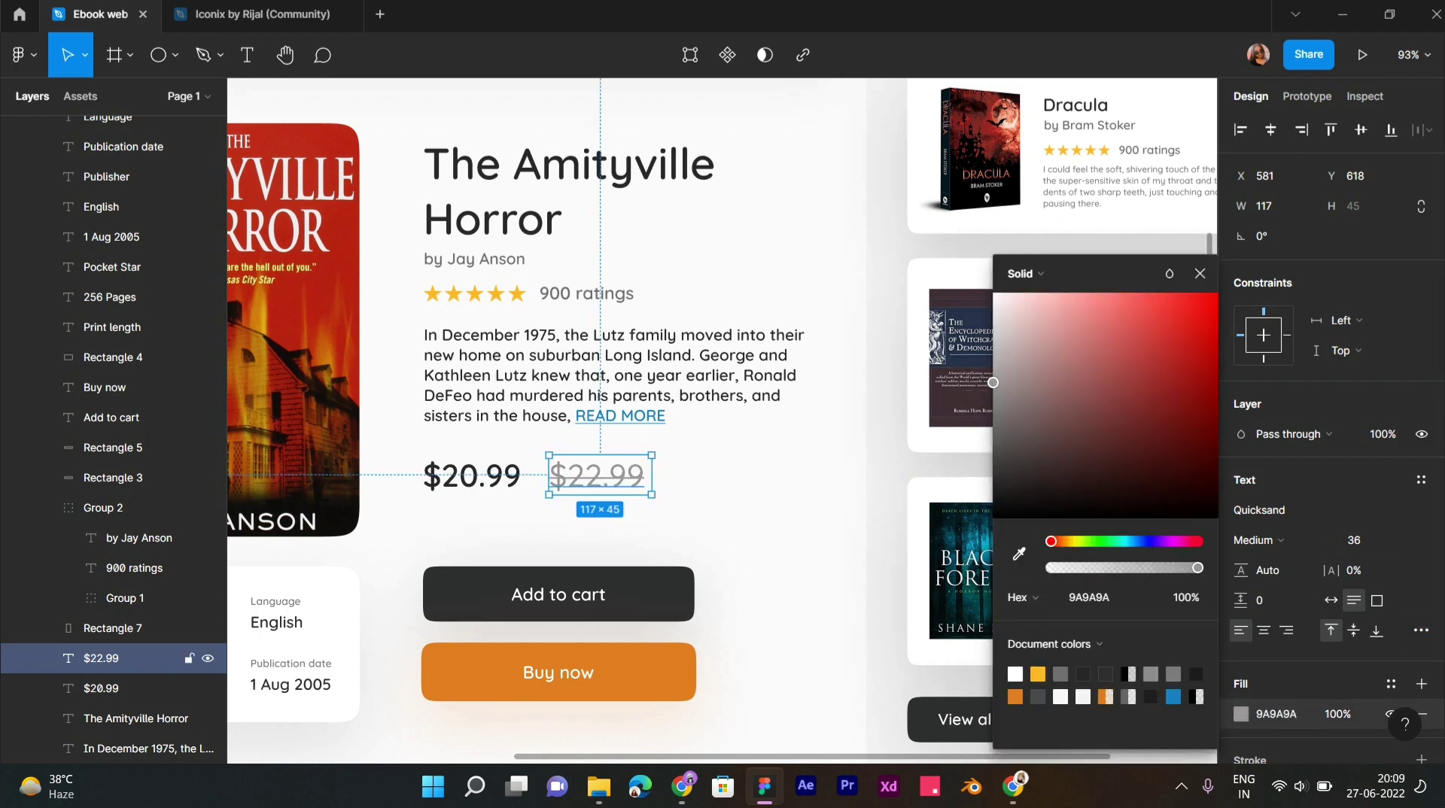
pyautogui.moveTo(601, 475); pyautogui.dragTo(593, 475)
pyautogui.scroll(3, 611, 471)
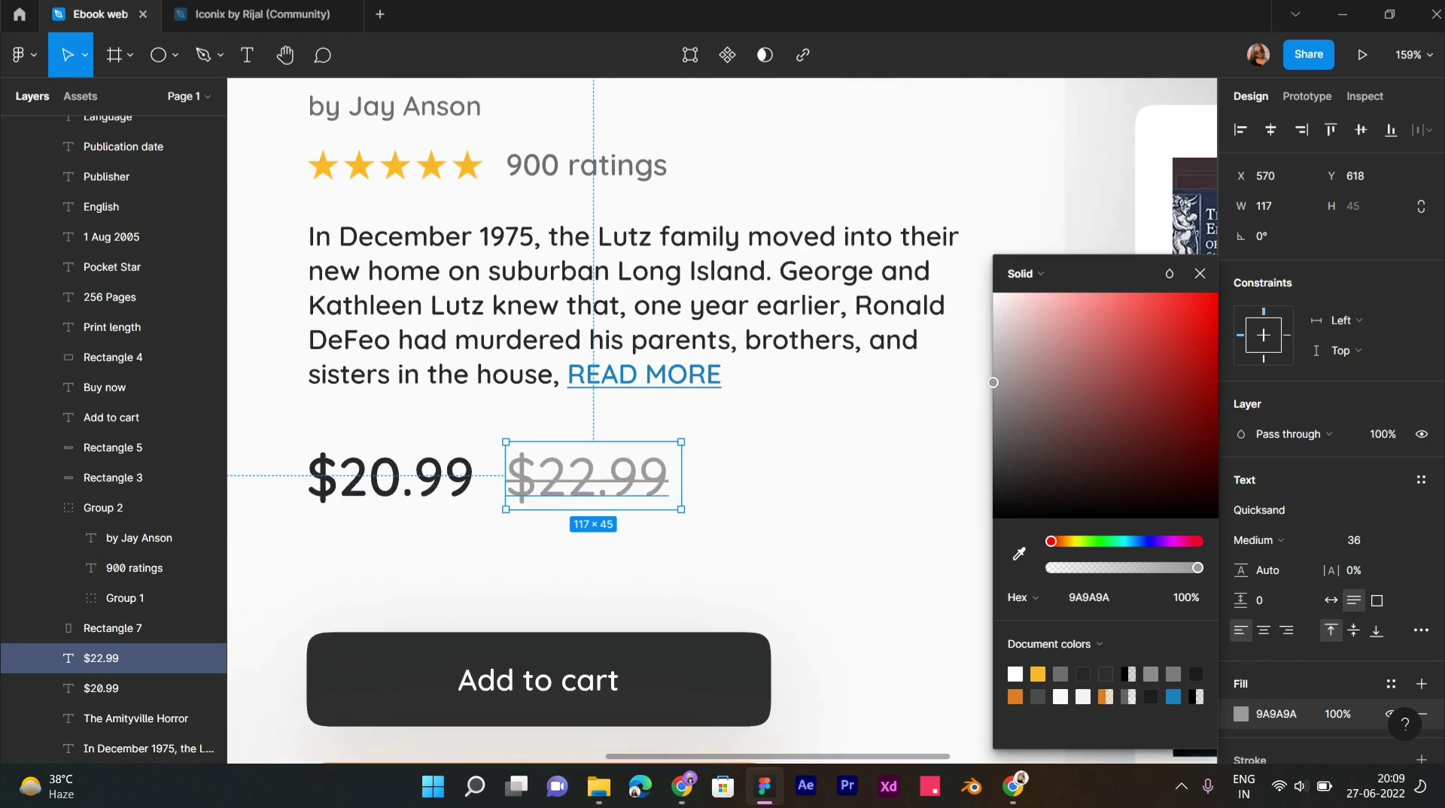
# Duplicate $22.99 downward and retype it as a one-line '10% OFF' label
pyautogui.moveTo(593, 475); pyautogui.dragTo(381, 562)
pyautogui.press('Return')
pyautogui.press('BackSpace')
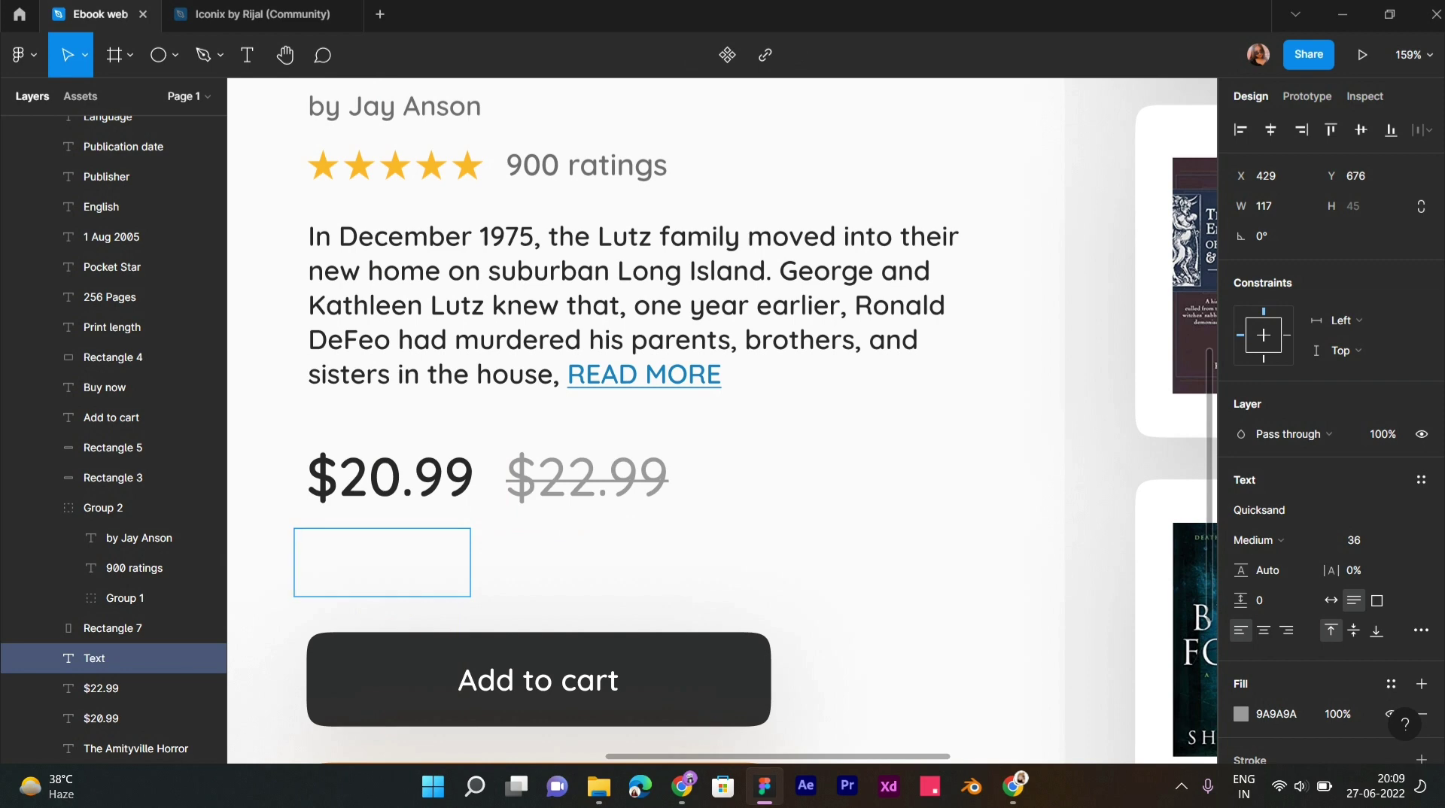
pyautogui.write('Upt')
pyautogui.press('BackSpace')
pyautogui.press('BackSpace')
pyautogui.press('BackSpace')
pyautogui.write('10')
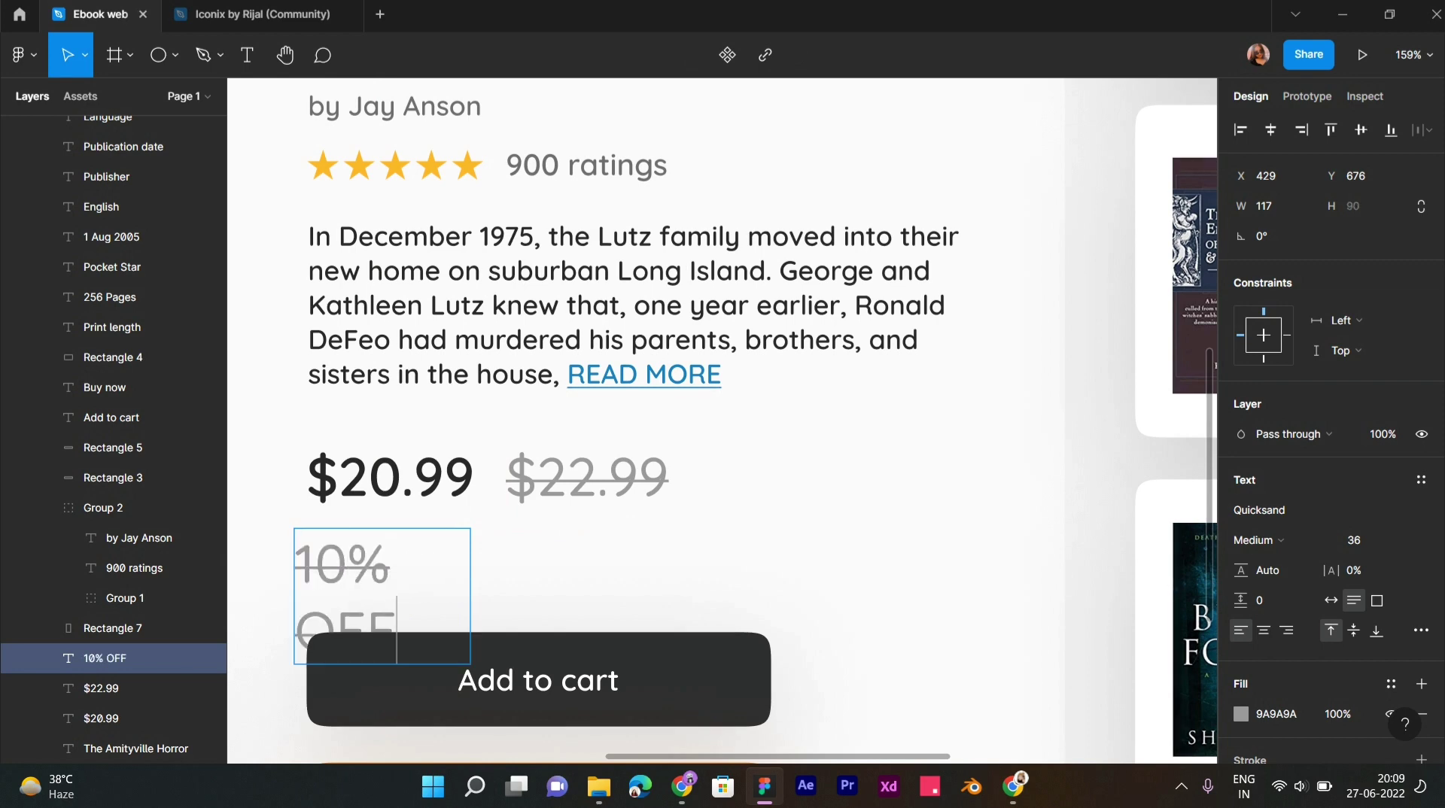
pyautogui.moveTo(470, 664); pyautogui.dragTo(530, 596)
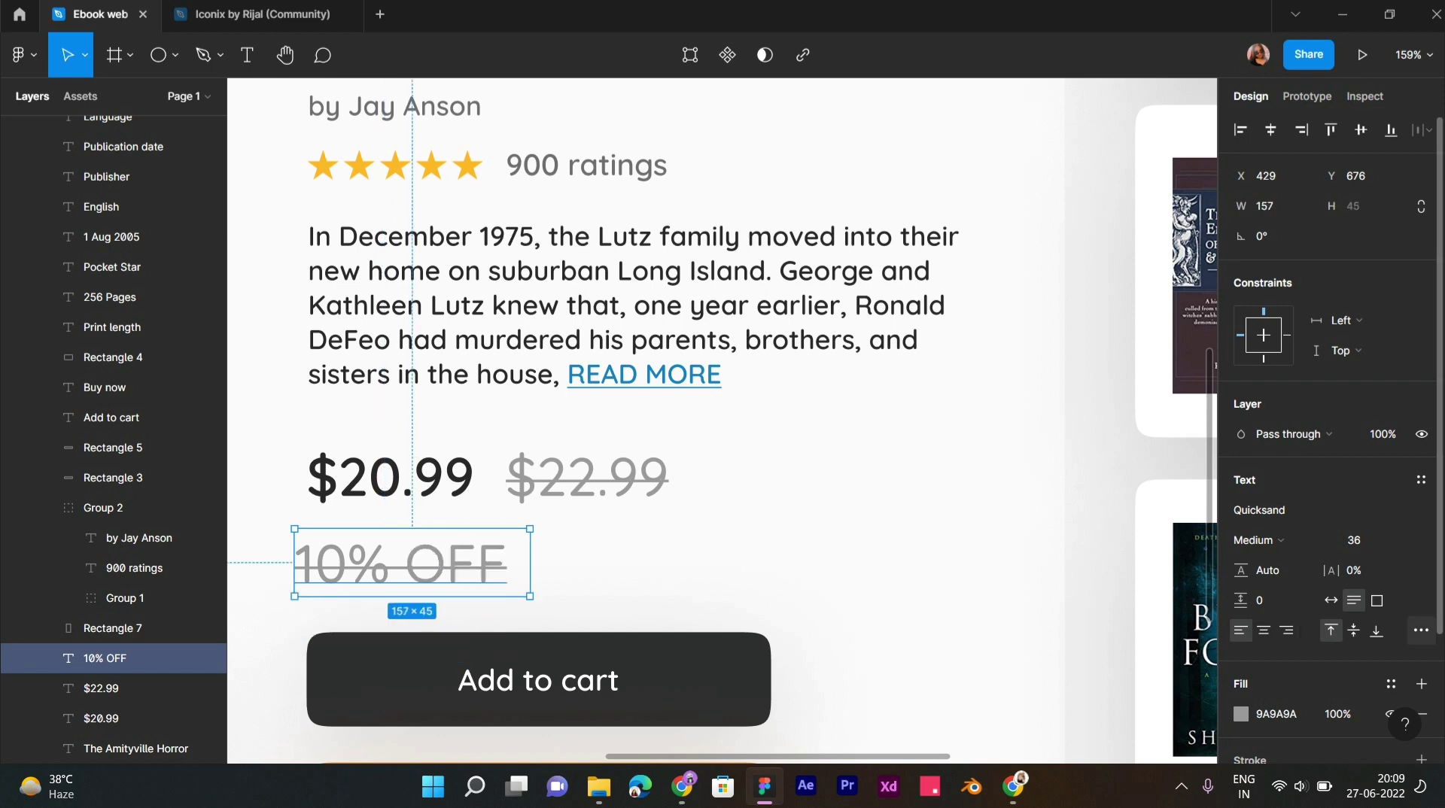
# Colour the 10% OFF label with the Buy now button's orange
pyautogui.click(1421, 631)
pyautogui.click(1240, 713)
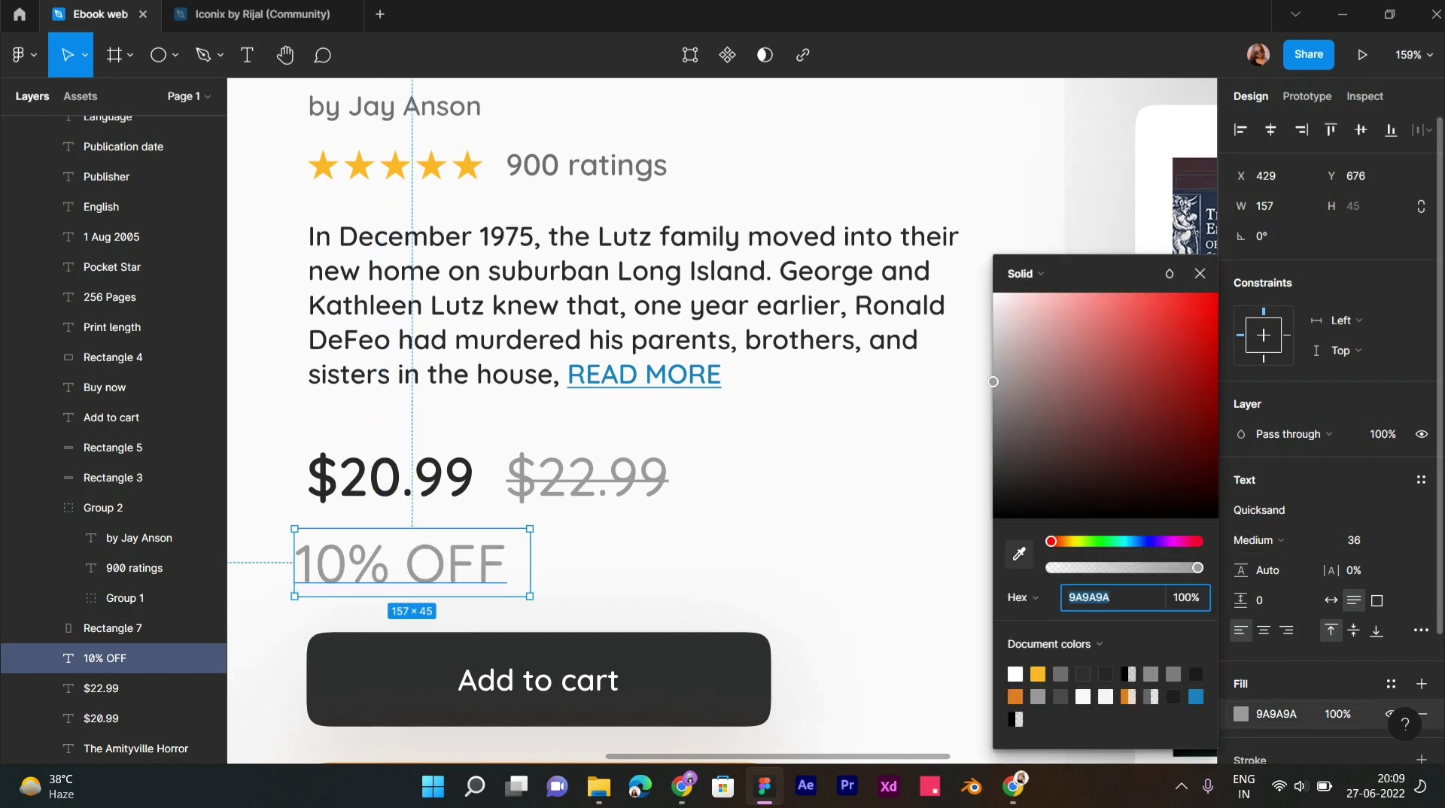
pyautogui.click(1019, 555)
pyautogui.click(1113, 144)
pyautogui.click(1272, 540)
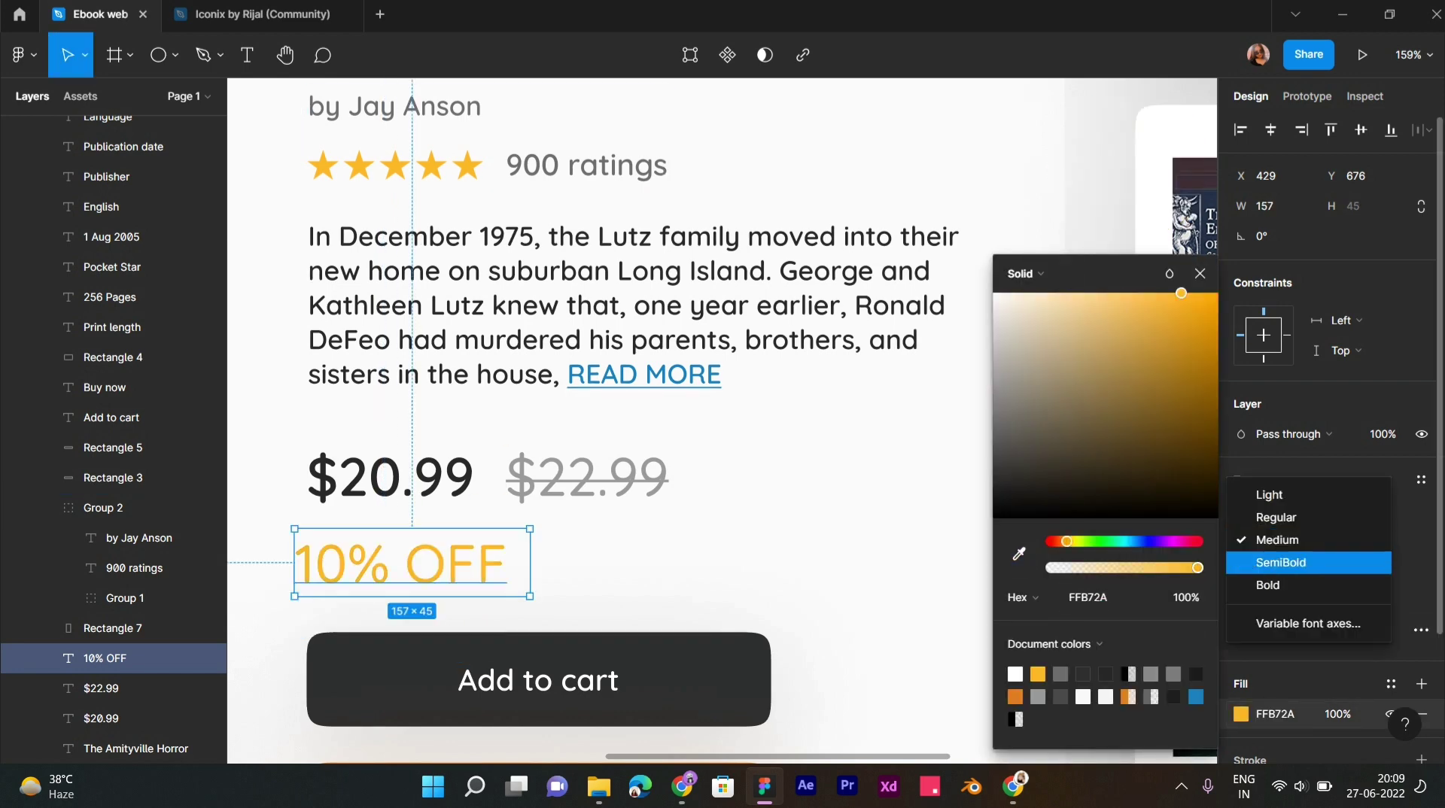
pyautogui.click(1281, 563)
pyautogui.click(1279, 540)
pyautogui.click(1279, 541)
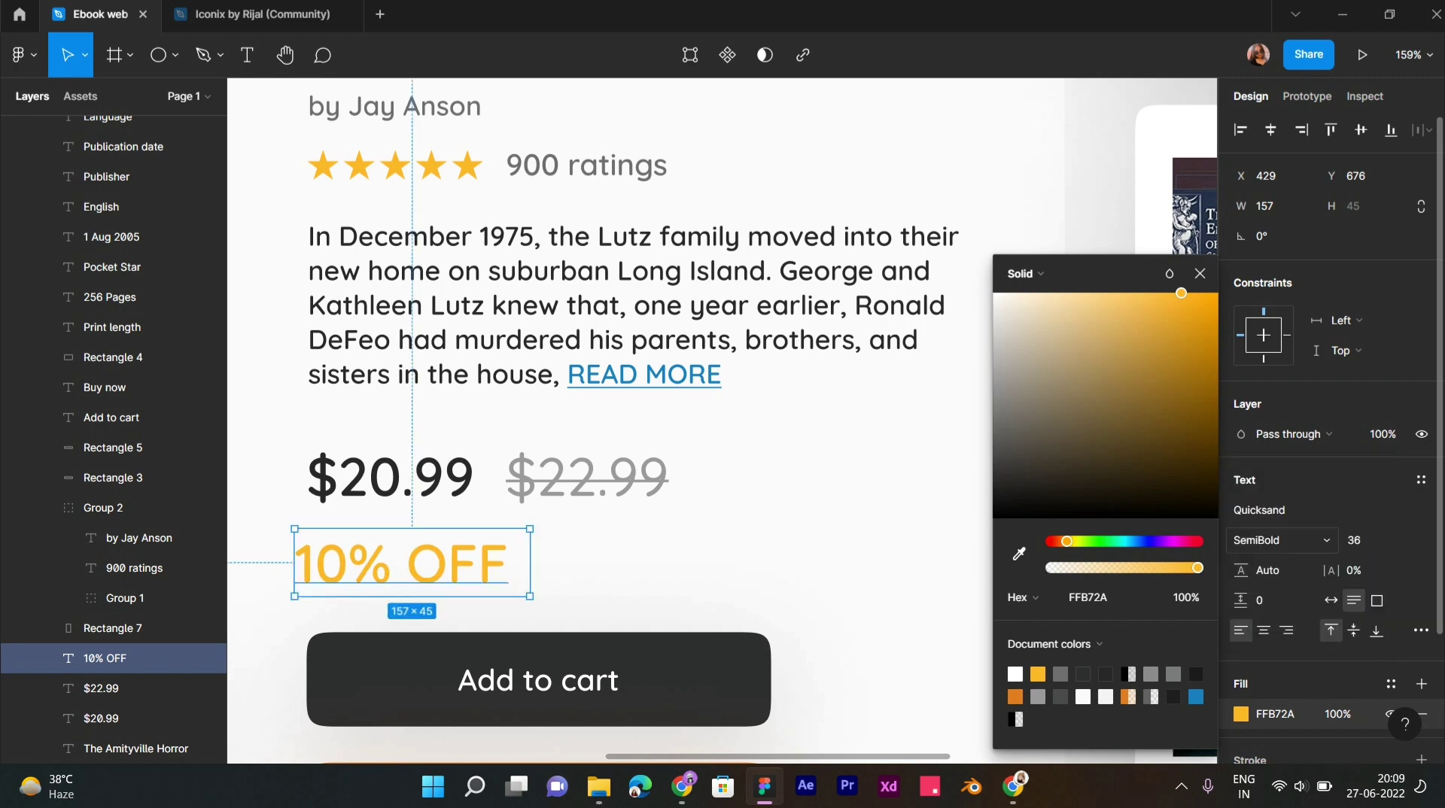
pyautogui.press('i')
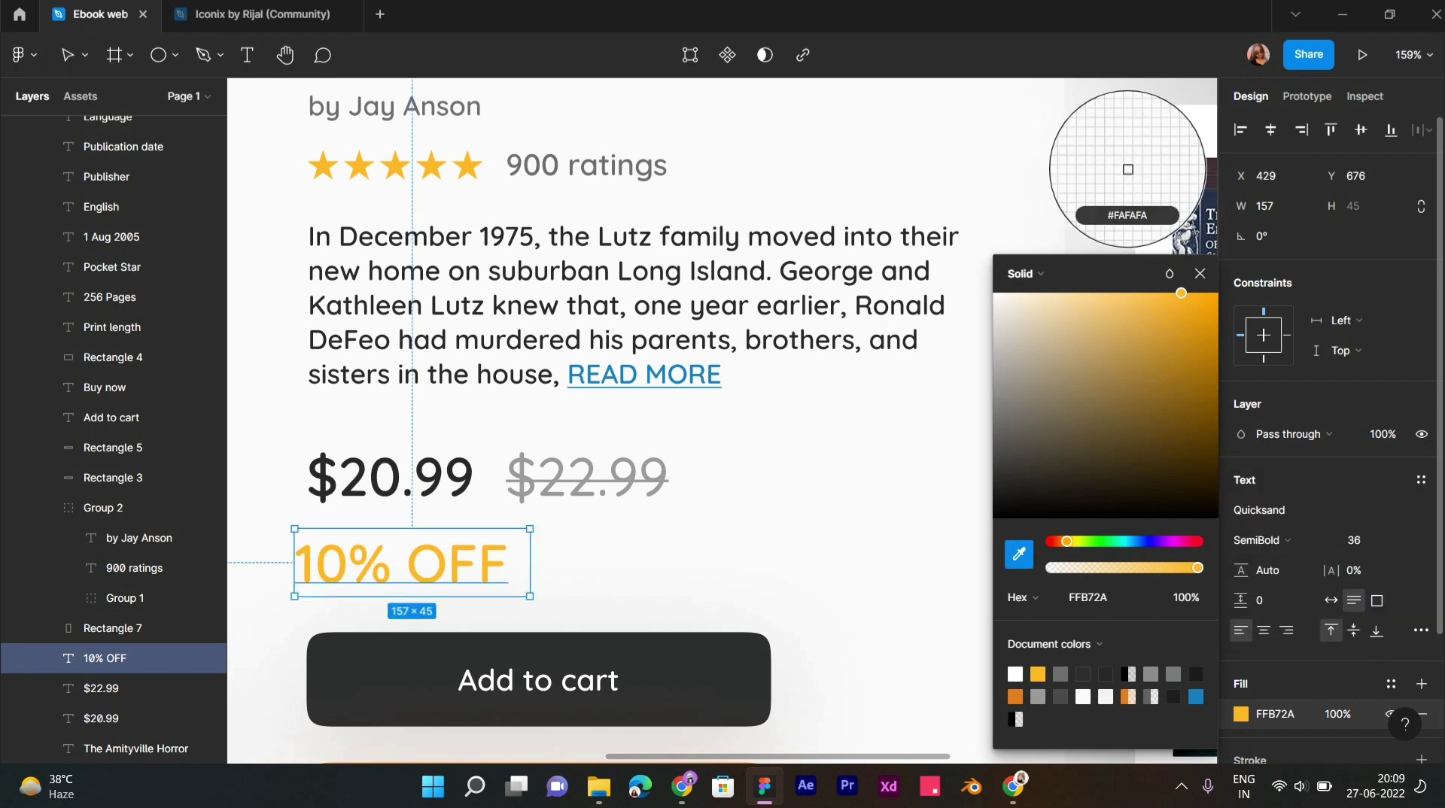
pyautogui.scroll(-2, 527, 527)
pyautogui.click(527, 718)
# Make the label hug-width Bold 18 and place it just below $20.99
pyautogui.click(1362, 541)
pyautogui.write('2')
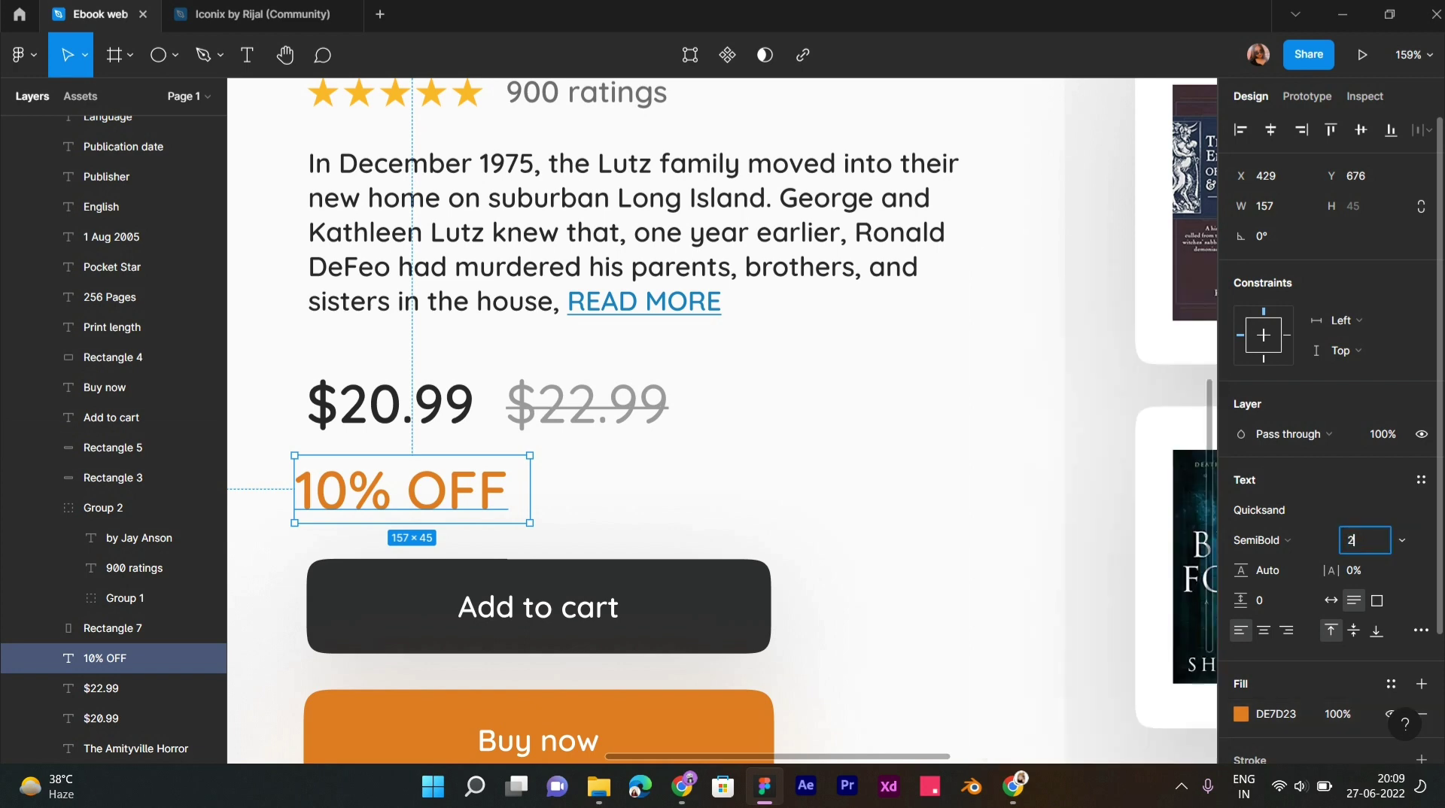
pyautogui.press('Return')
pyautogui.write('24')
pyautogui.press('Return')
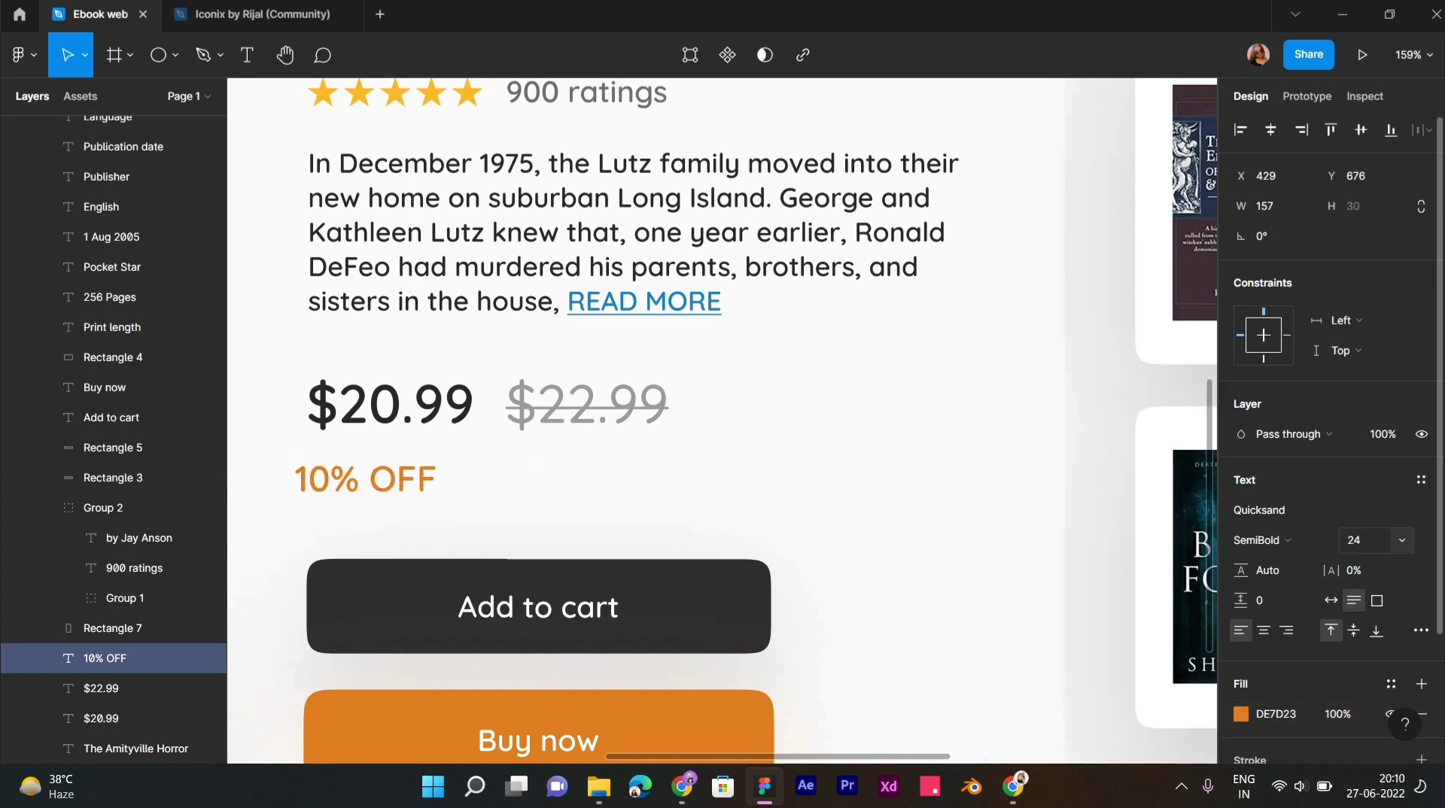
pyautogui.click(1332, 599)
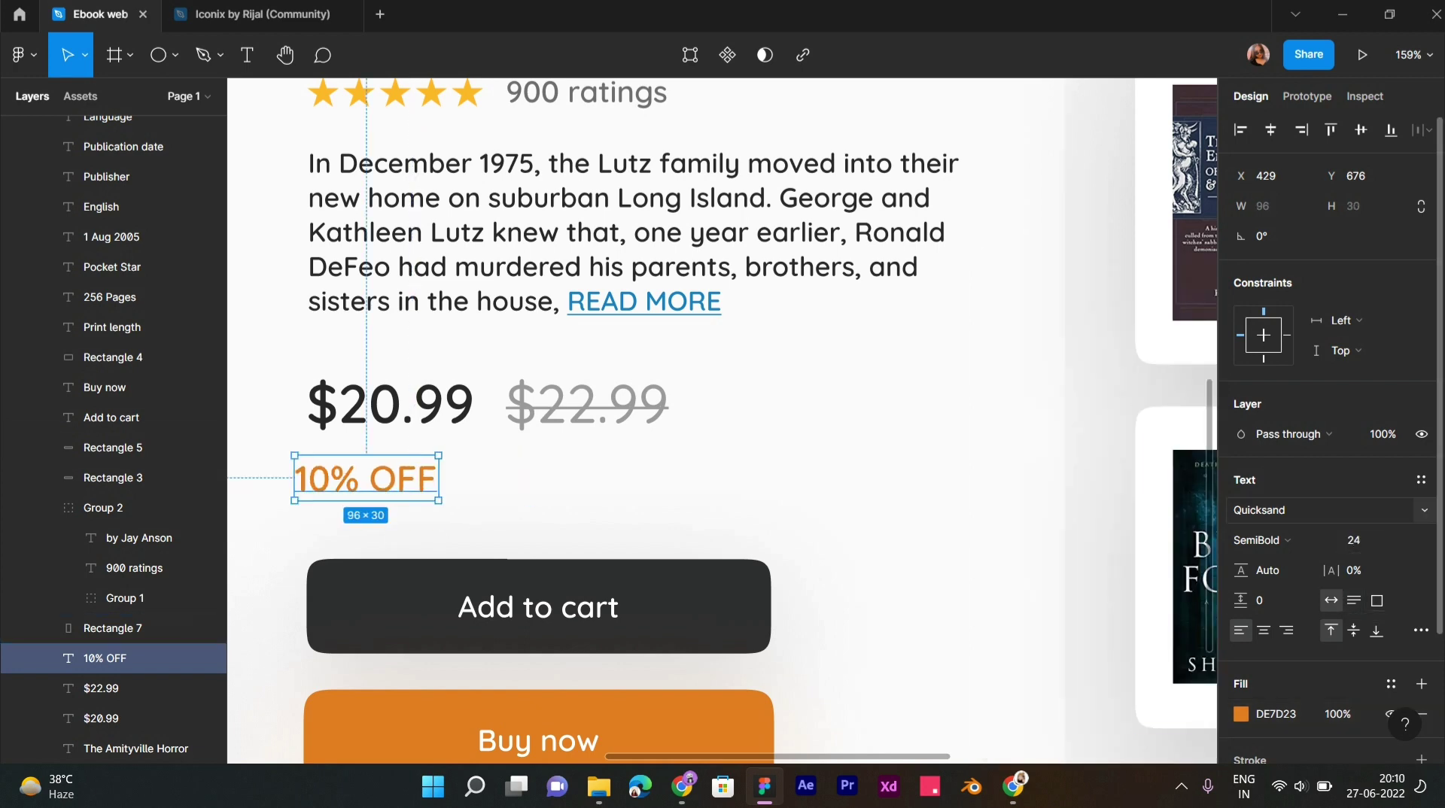
pyautogui.click(1255, 540)
pyautogui.click(1204, 562)
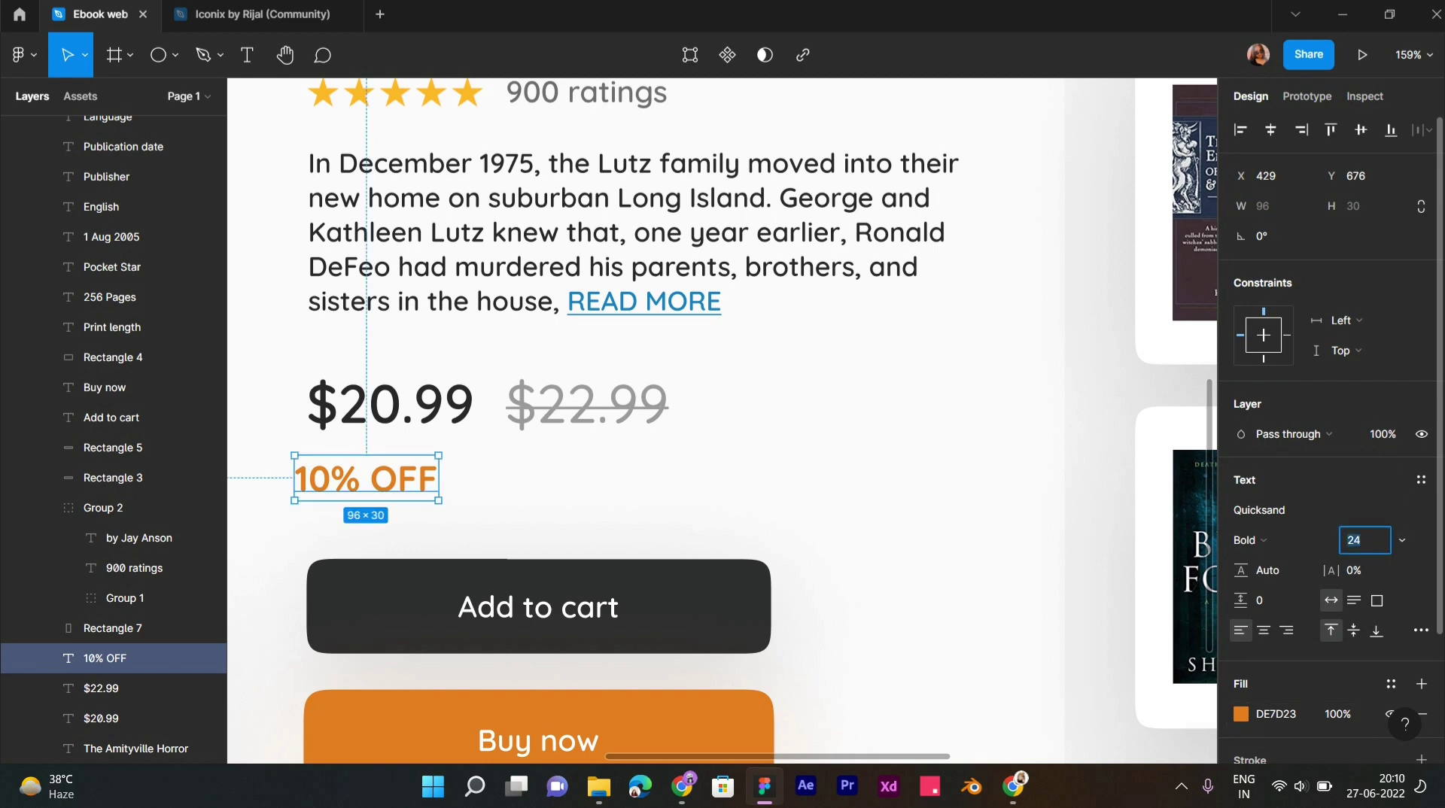
pyautogui.write('18')
pyautogui.press('Return')
pyautogui.moveTo(346, 464)
pyautogui.mouseDown()
pyautogui.moveTo(748, 410)
pyautogui.moveTo(383, 453)
pyautogui.mouseUp()
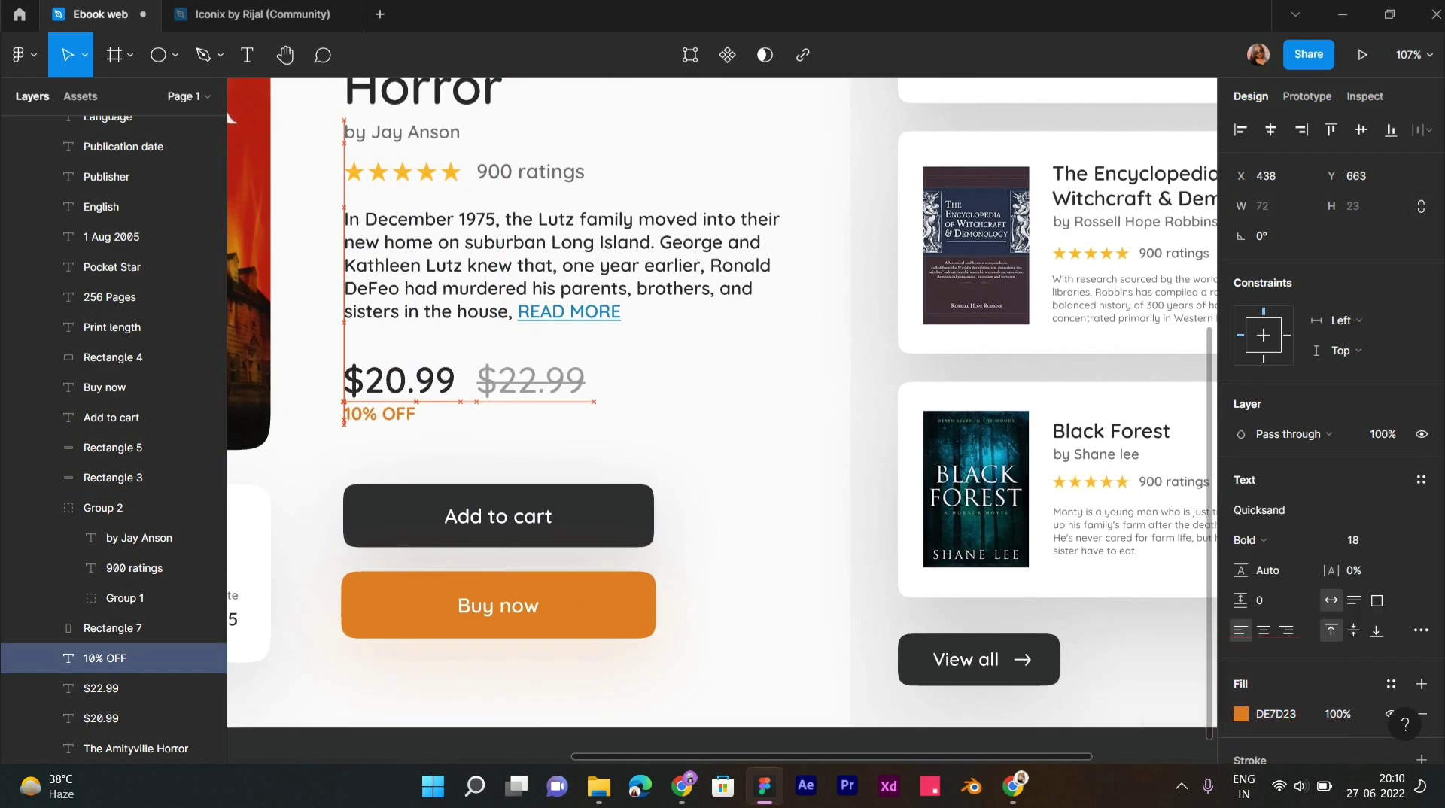
# Move the Add to cart and Buy now buttons up closer to the prices
pyautogui.click(498, 517)
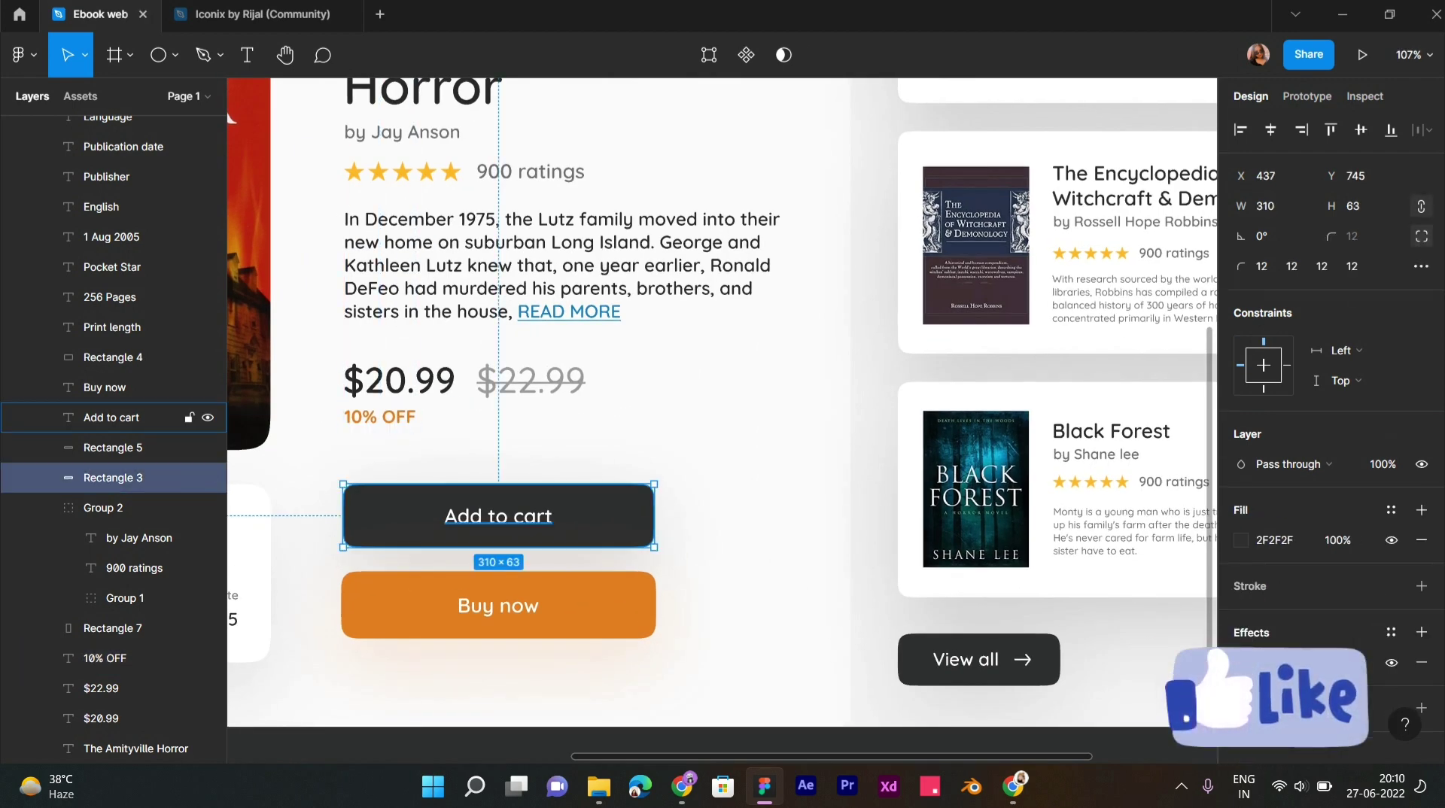
pyautogui.keyDown('shift'); pyautogui.click(111, 417); pyautogui.keyUp('shift')
pyautogui.keyDown('shift'); pyautogui.click(105, 386); pyautogui.keyUp('shift')
pyautogui.moveTo(498, 516); pyautogui.dragTo(499, 498)
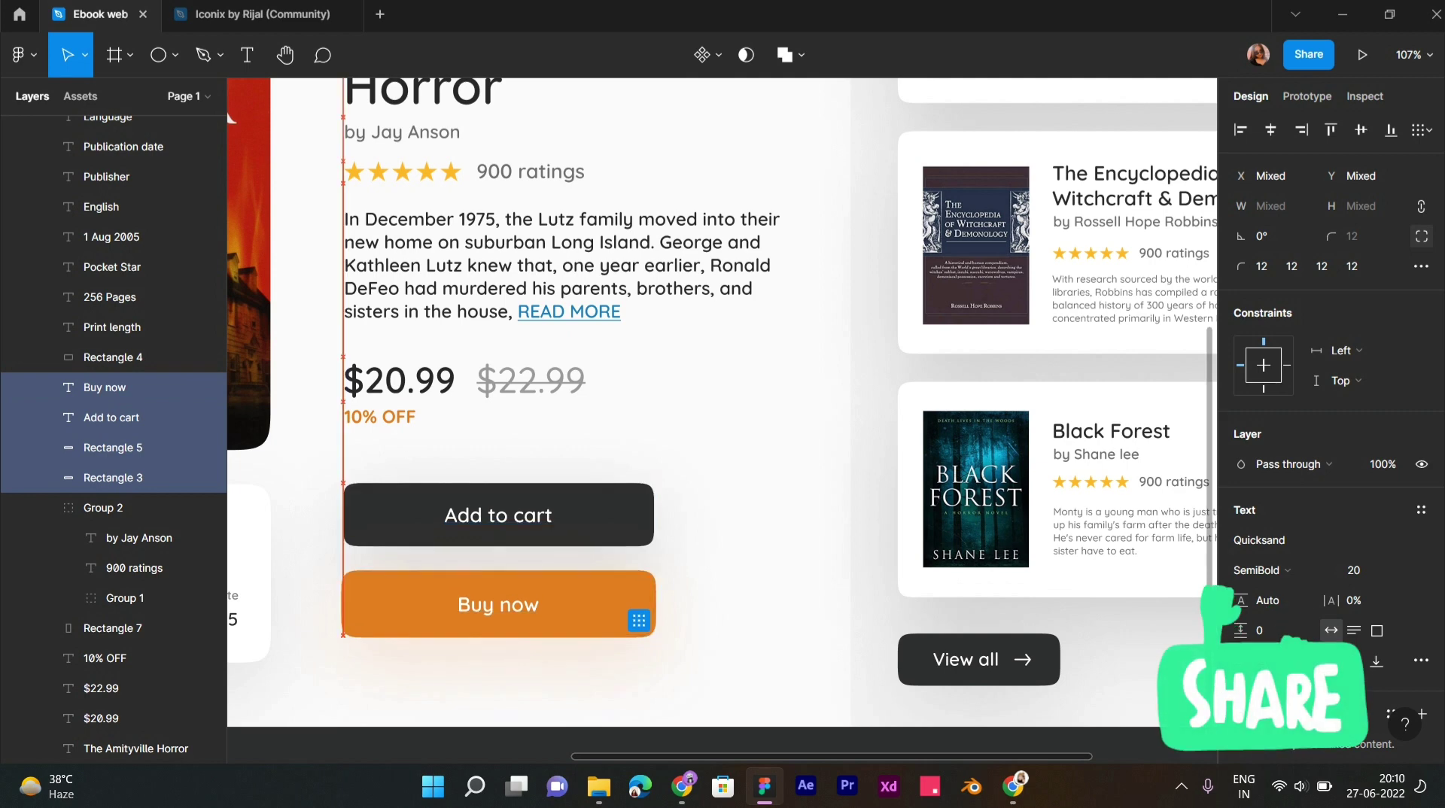
pyautogui.hotkey('shift', '1')
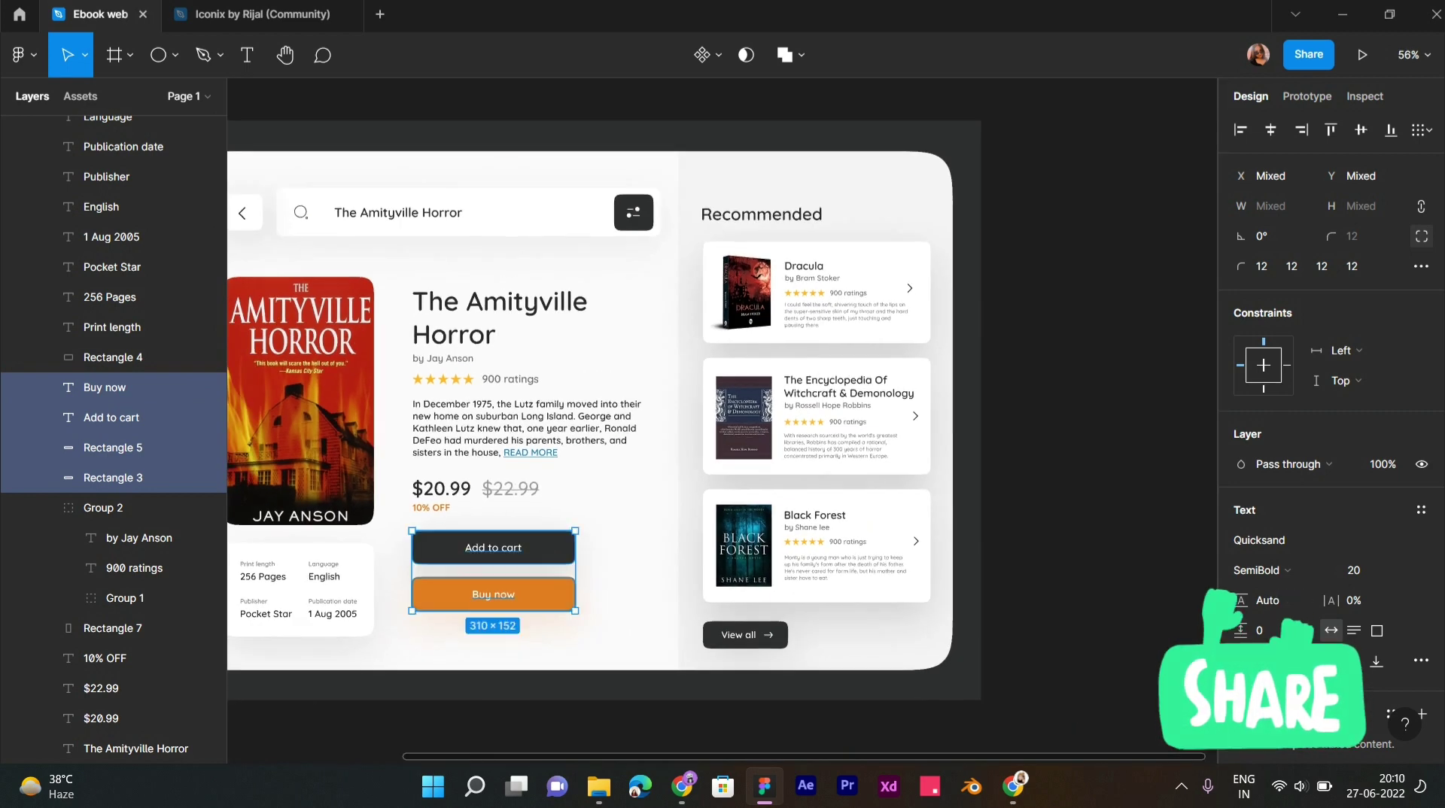
pyautogui.press('Escape')
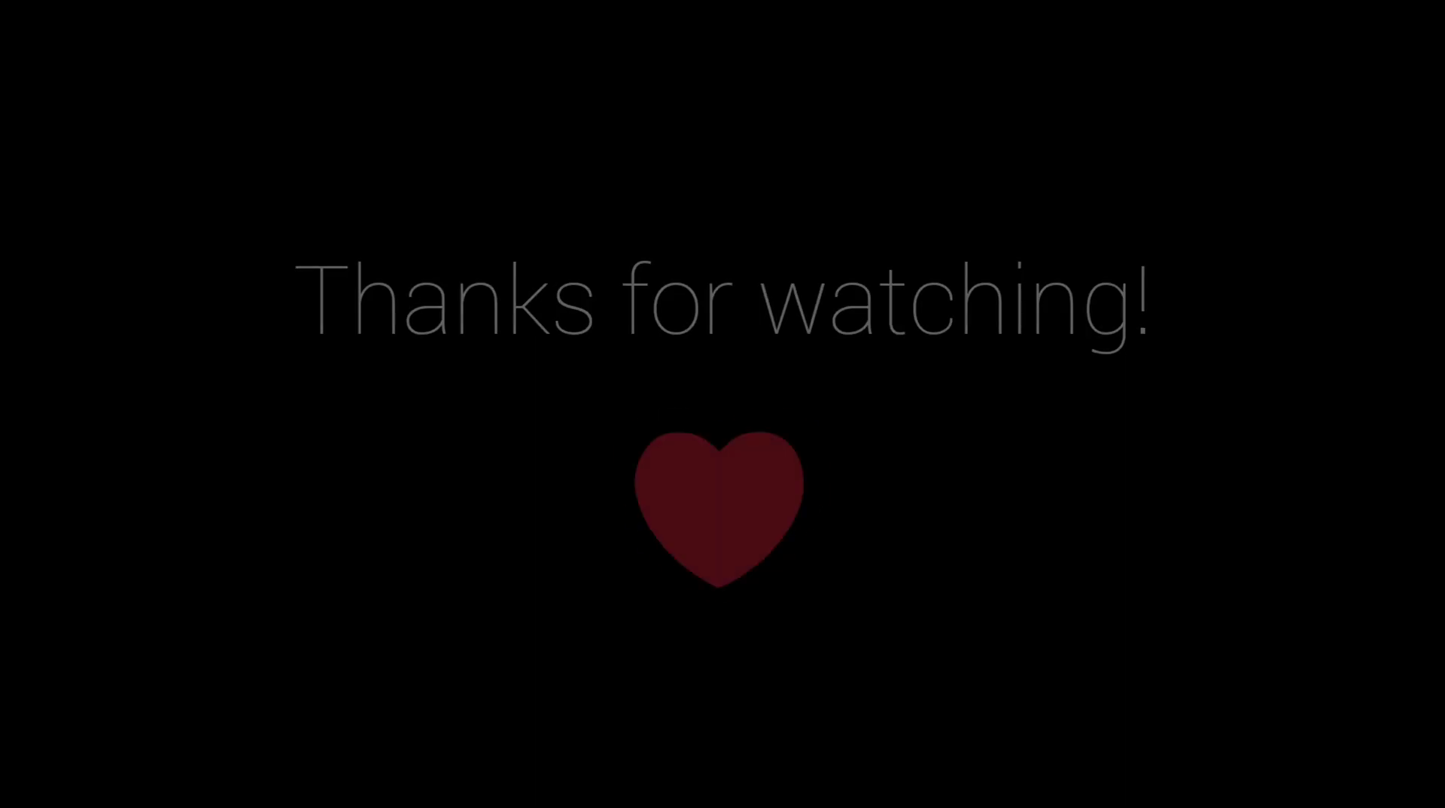